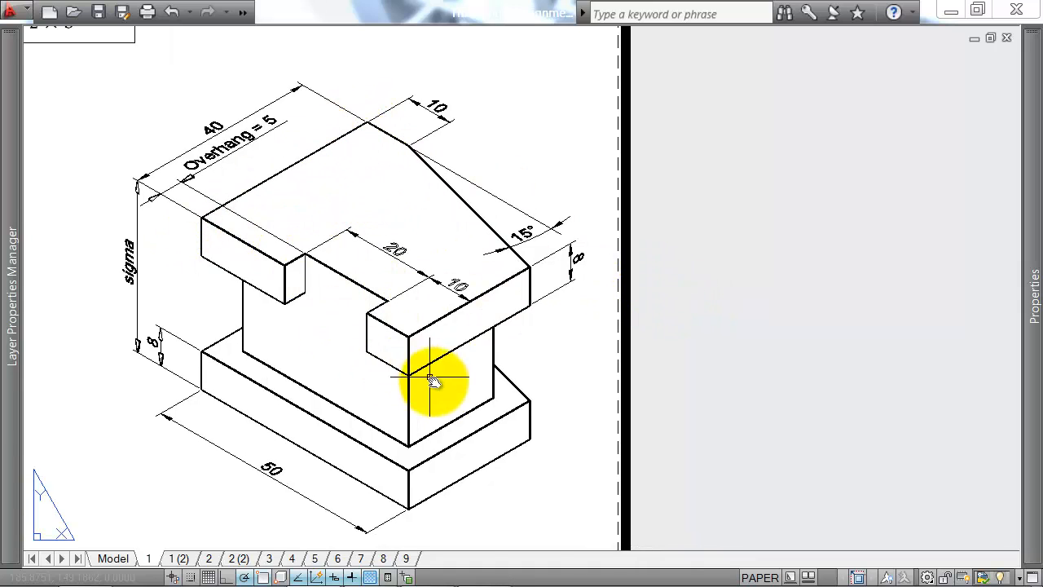
scroll(432, 381, "down", 2)
scroll(433, 384, "up", 2)
middle_click_drag(477, 361, 479, 335)
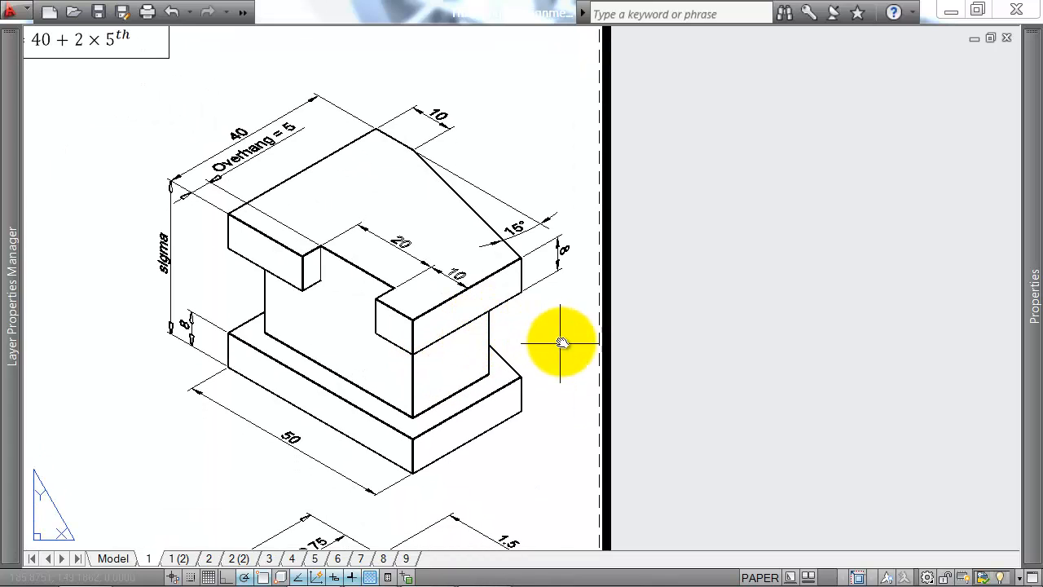
middle_click_drag(640, 228, 575, 224)
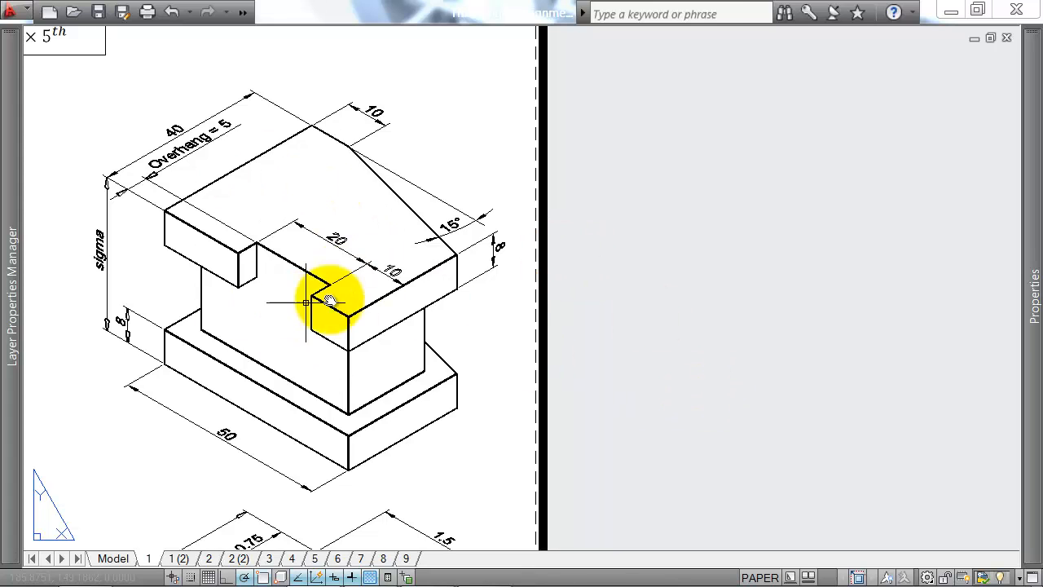
key("l")
key("Return")
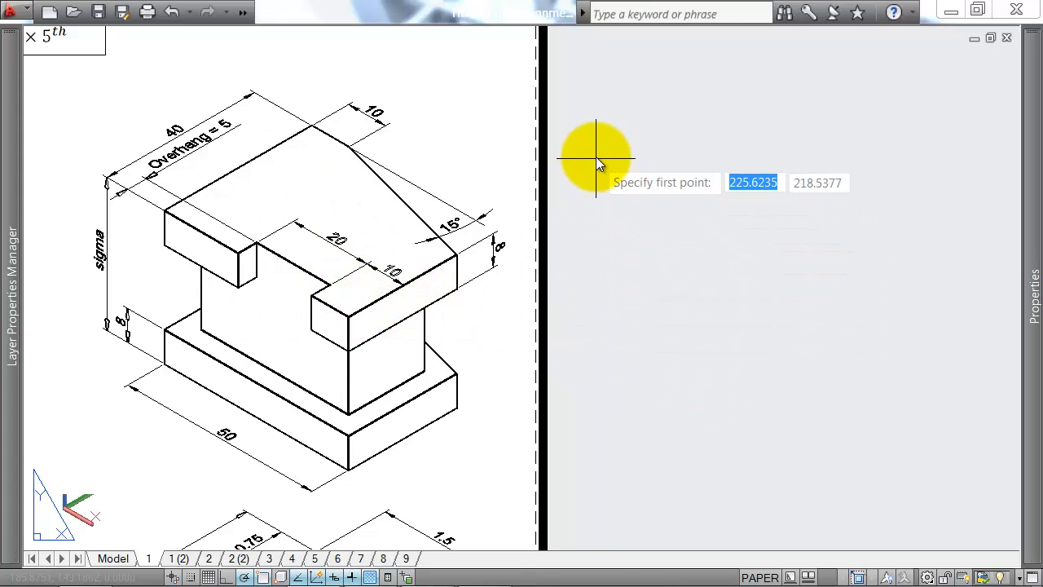
left_click(598, 126)
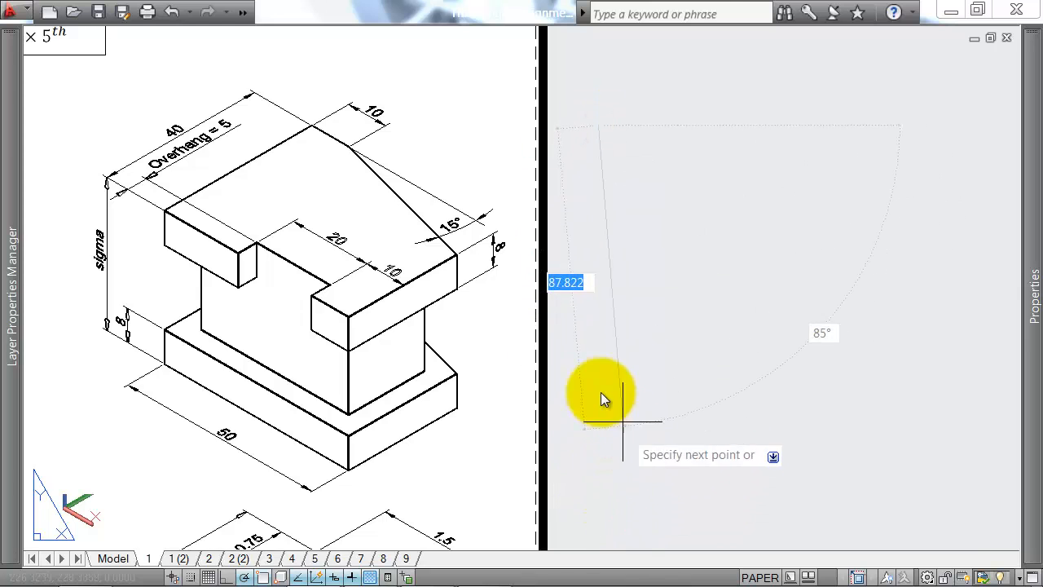
middle_click_drag(626, 291, 559, 239)
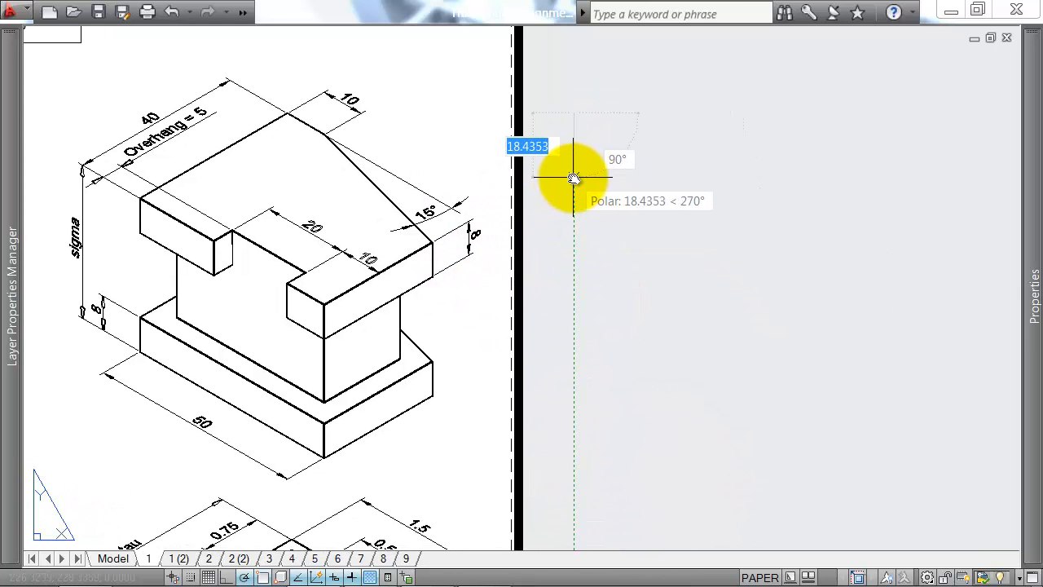
key("Escape")
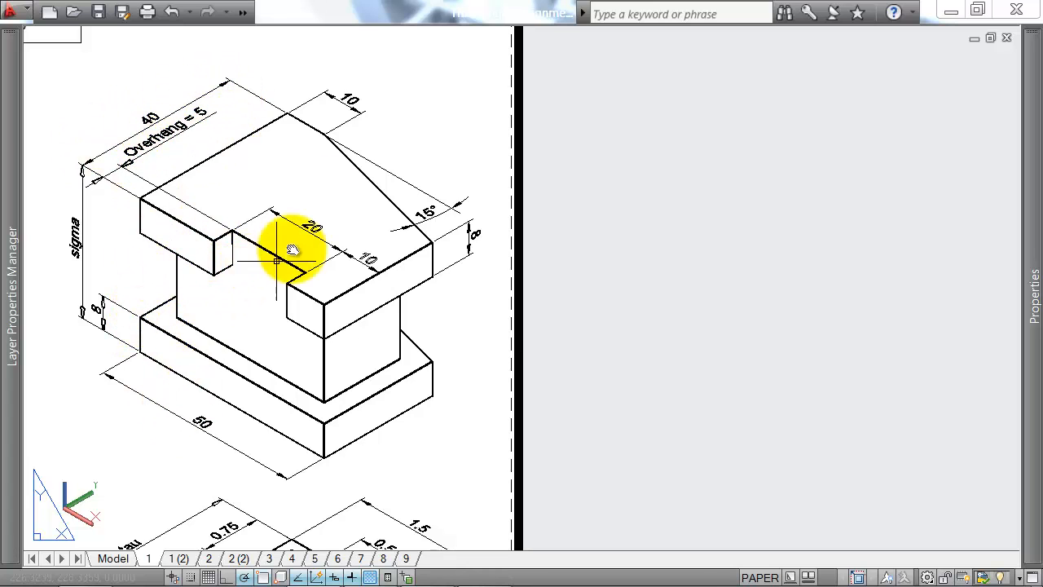
left_click(286, 112)
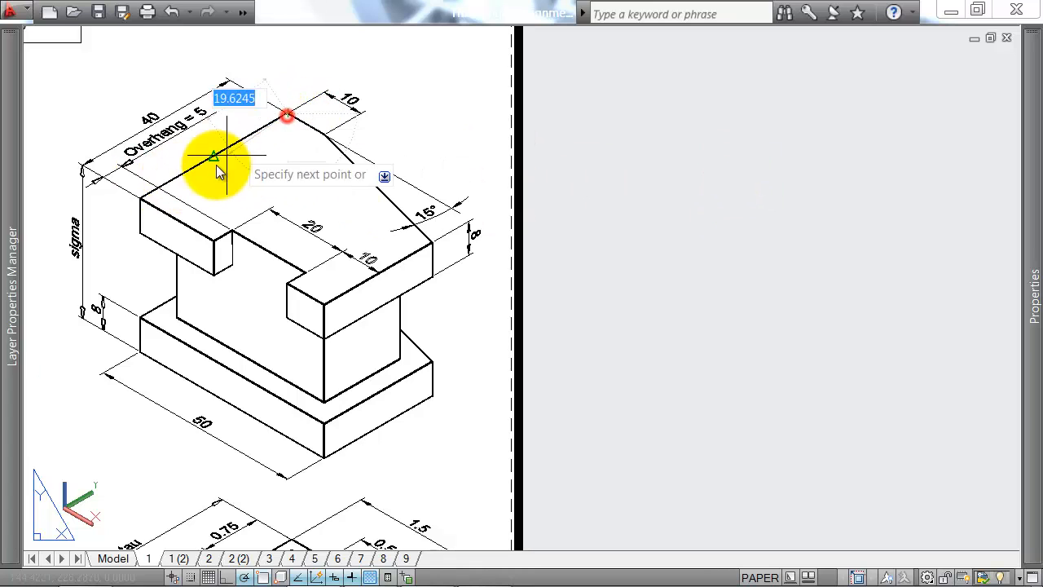
left_click(140, 199)
key("Return")
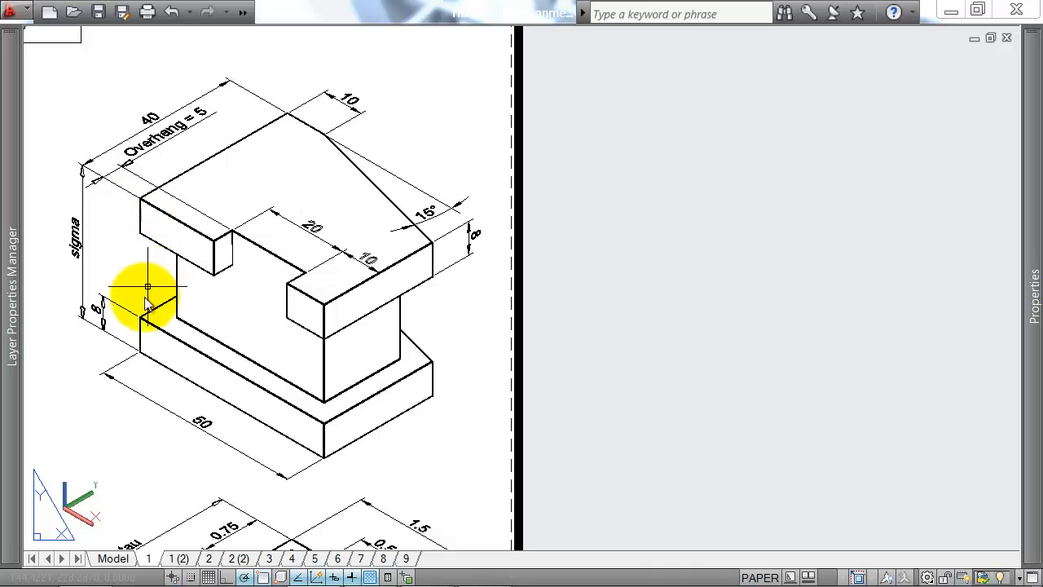
key("Return")
left_click(84, 388)
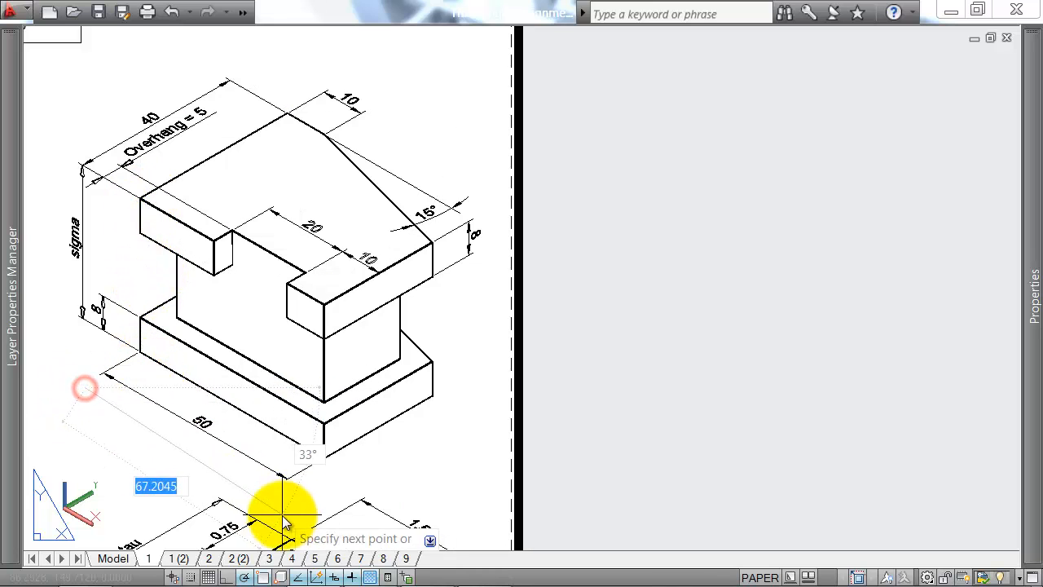
key("Escape")
Step: Draw a closed rectangular outline 20 high and about 25 wide in the empty area beside the isometric reference
key("Return")
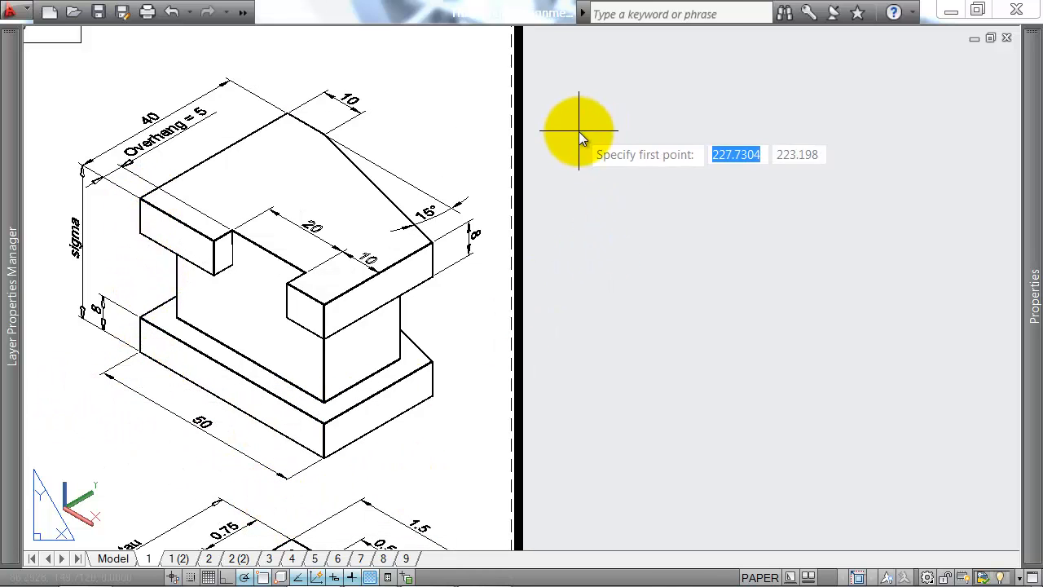
left_click(577, 129)
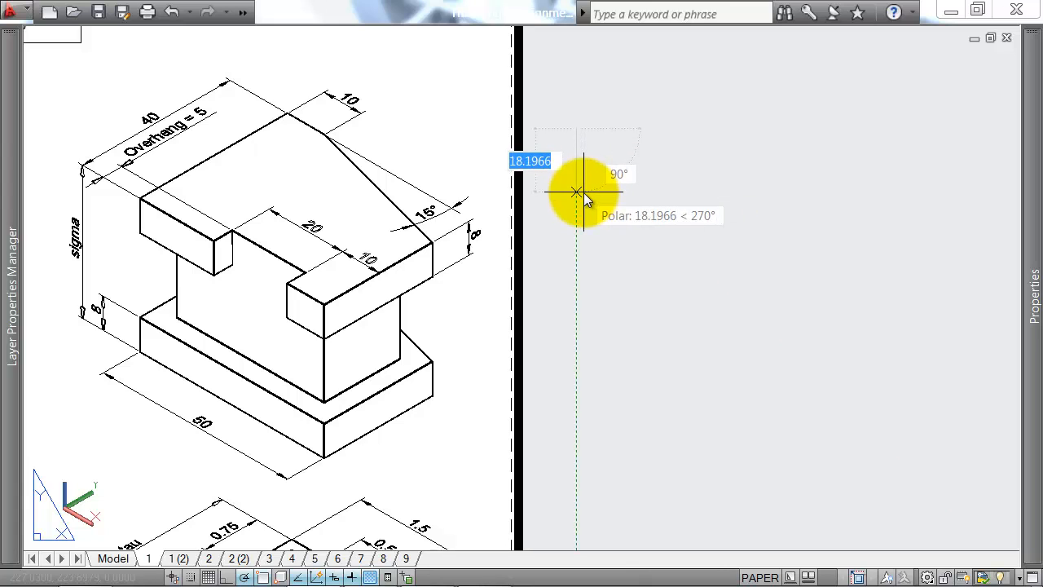
type("20")
key("Return")
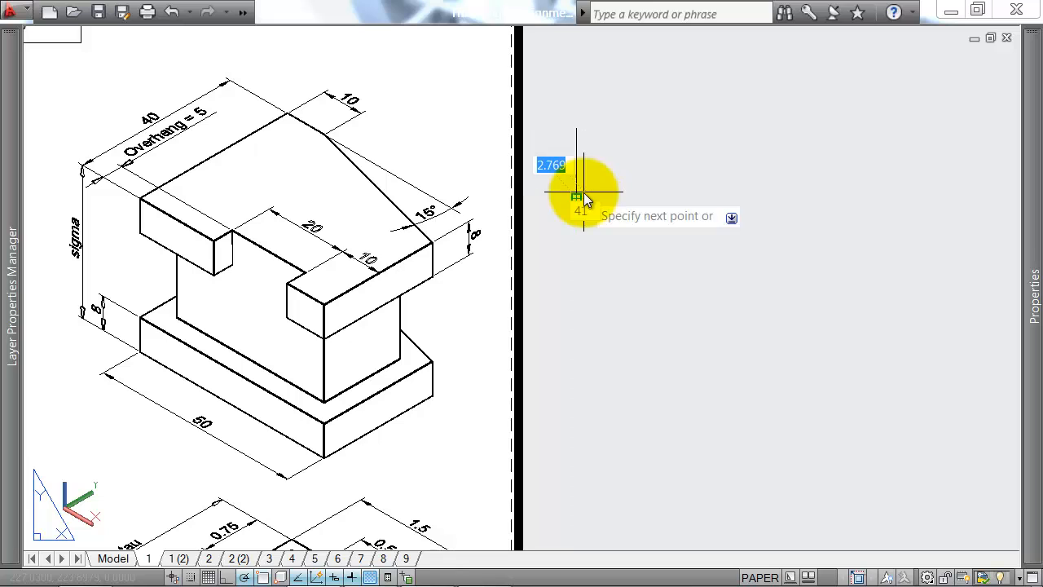
left_click(664, 199)
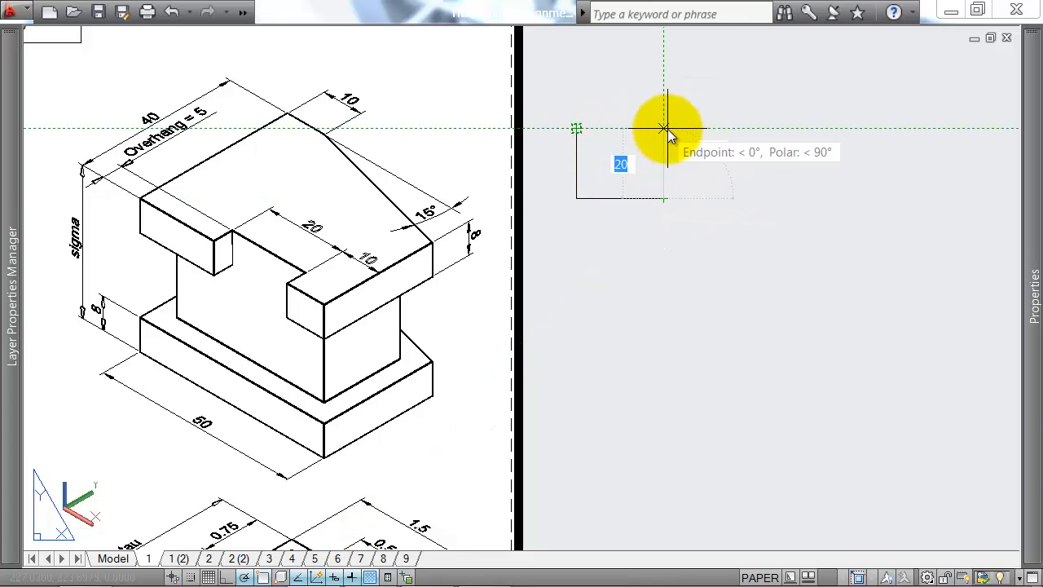
type("c")
key("Return")
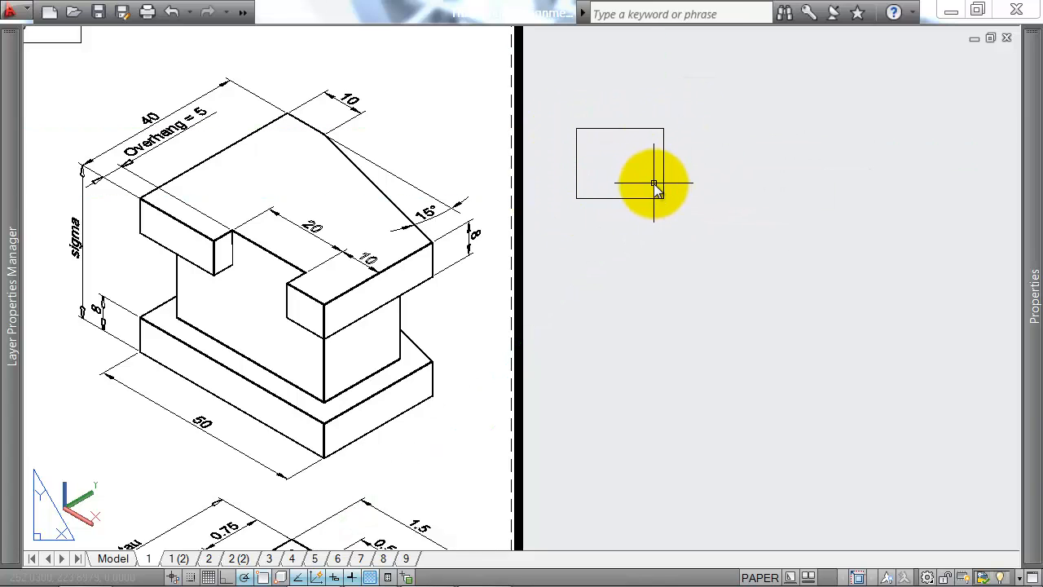
Step: Using 15° polar tracking, draw a line from 5 units along the rectangle's top edge, sloping down at 15° to its right edge
type("l")
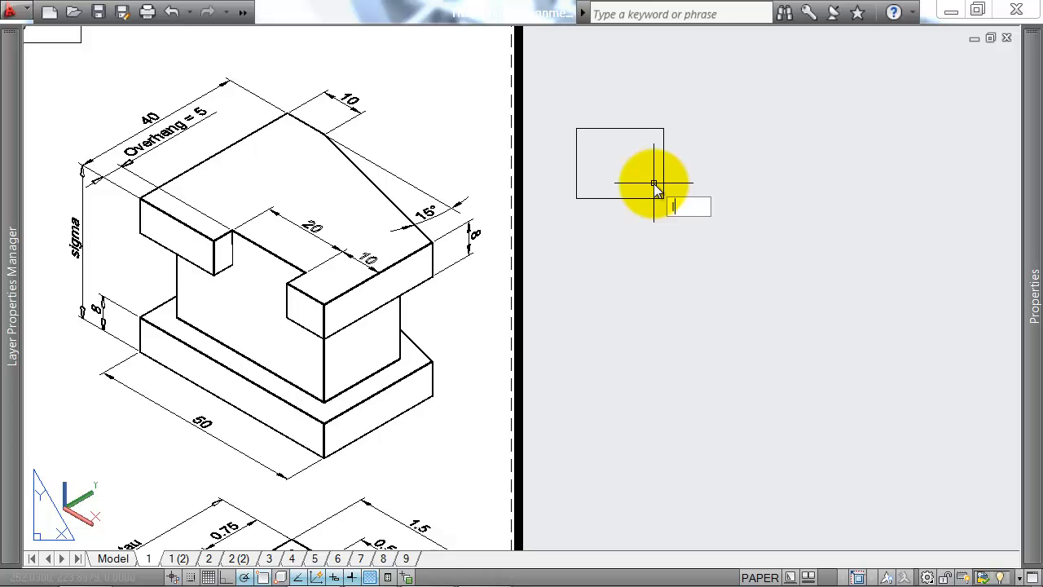
key("Return")
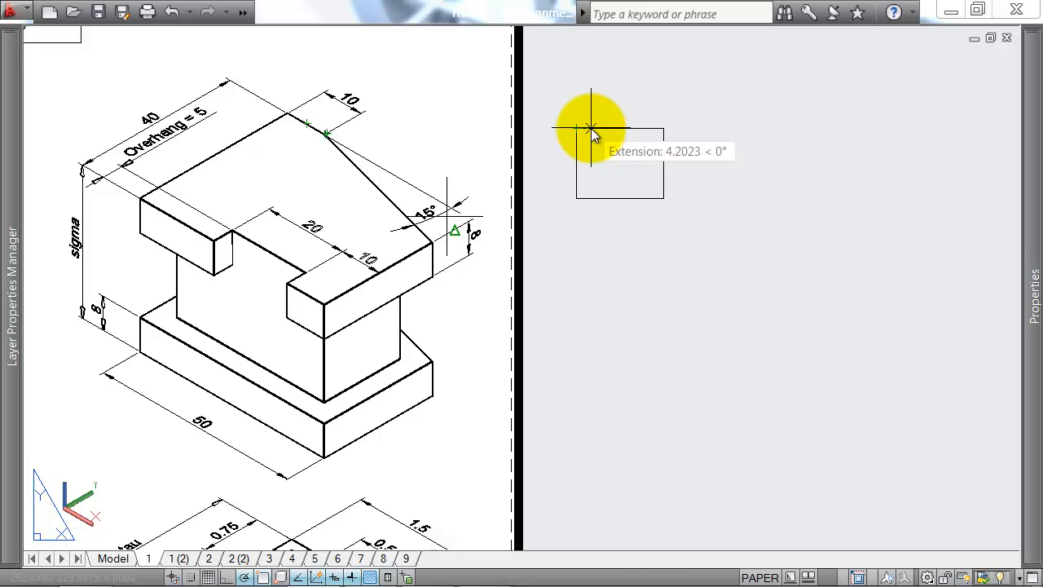
type("5")
key("Return")
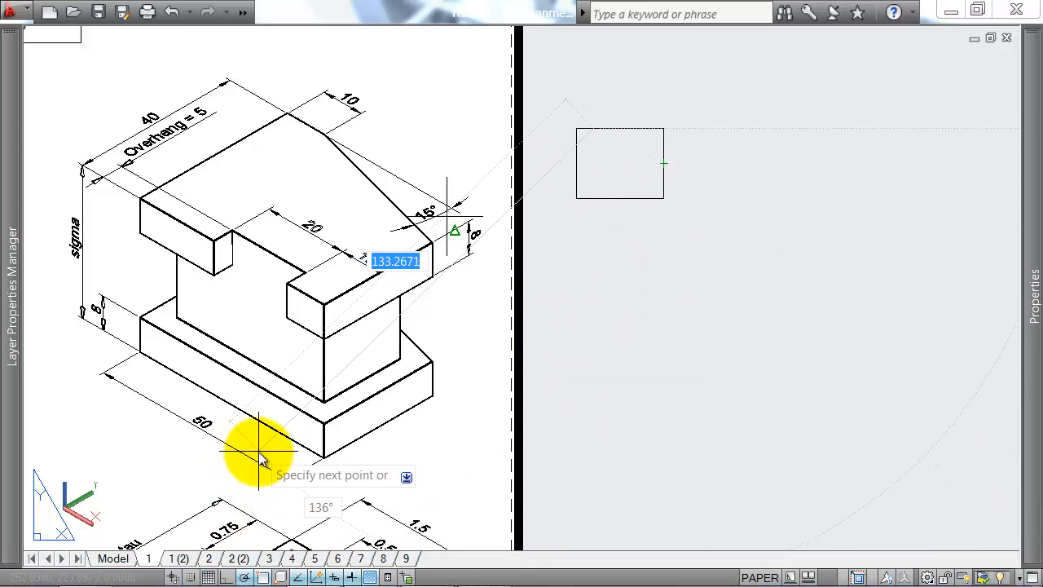
right_click(245, 577)
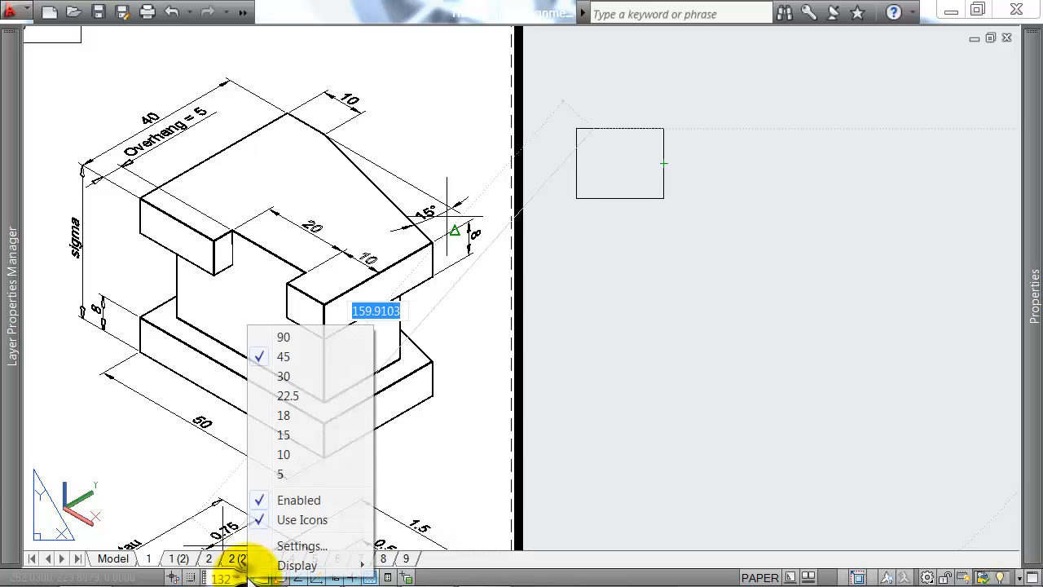
left_click(286, 434)
scroll(666, 147, "up", 2)
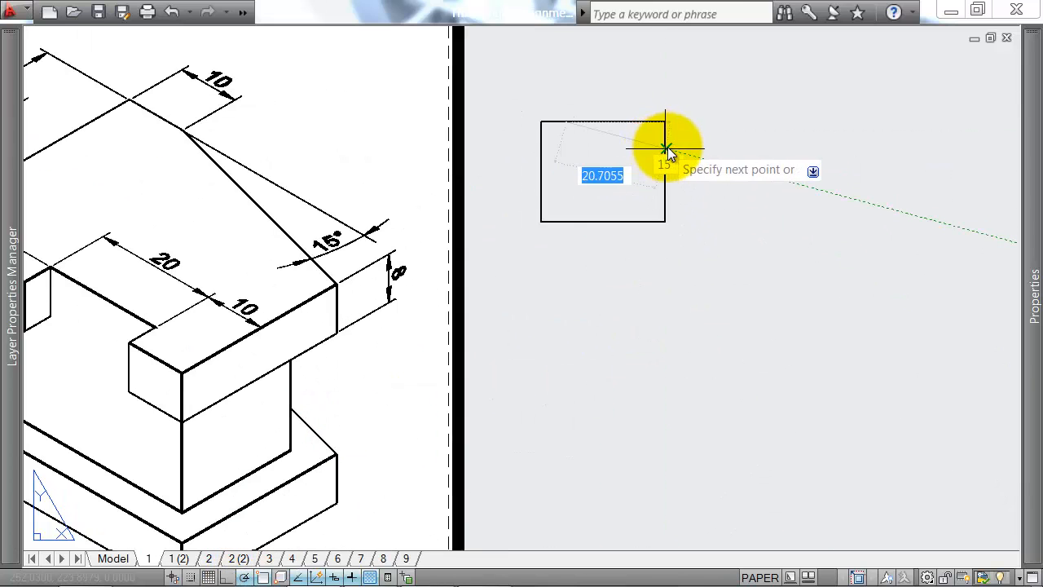
key("Escape")
Step: Trim off the rectangle's upper-right corner outside the sloped line
type("tr")
key("Return")
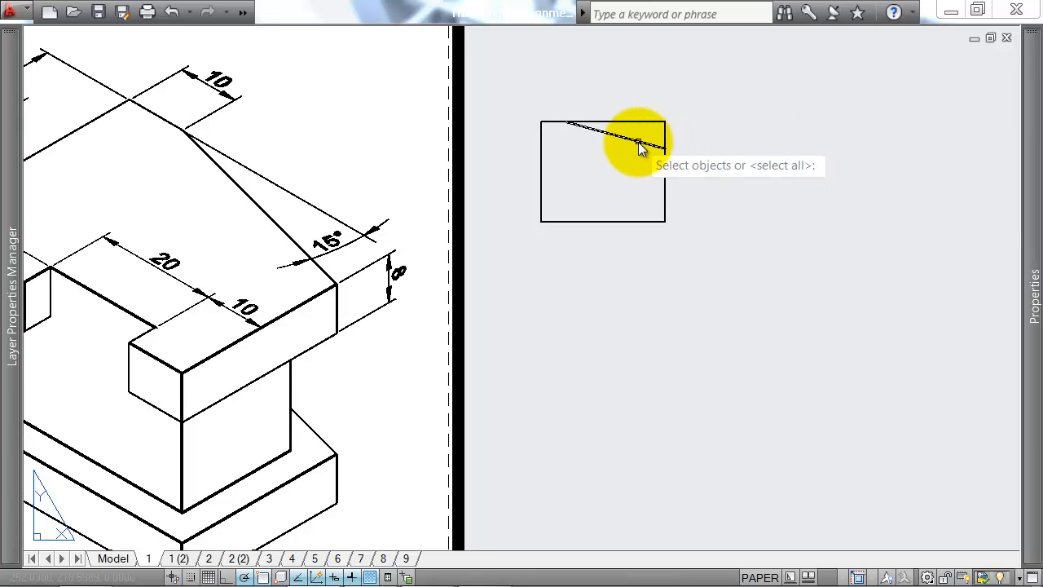
key("Return")
left_click(681, 109)
key("Escape")
scroll(662, 173, "down", 2)
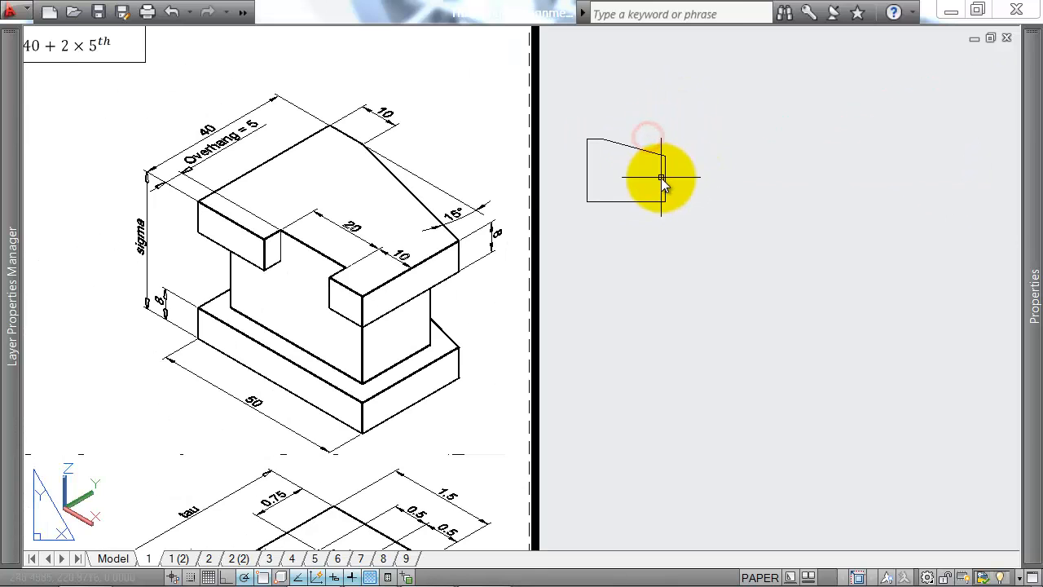
scroll(633, 167, "up", 3)
mouse_move(626, 187)
middle_mouse_down()
mouse_move(641, 193)
mouse_move(637, 184)
middle_mouse_up()
scroll(645, 191, "down", 4)
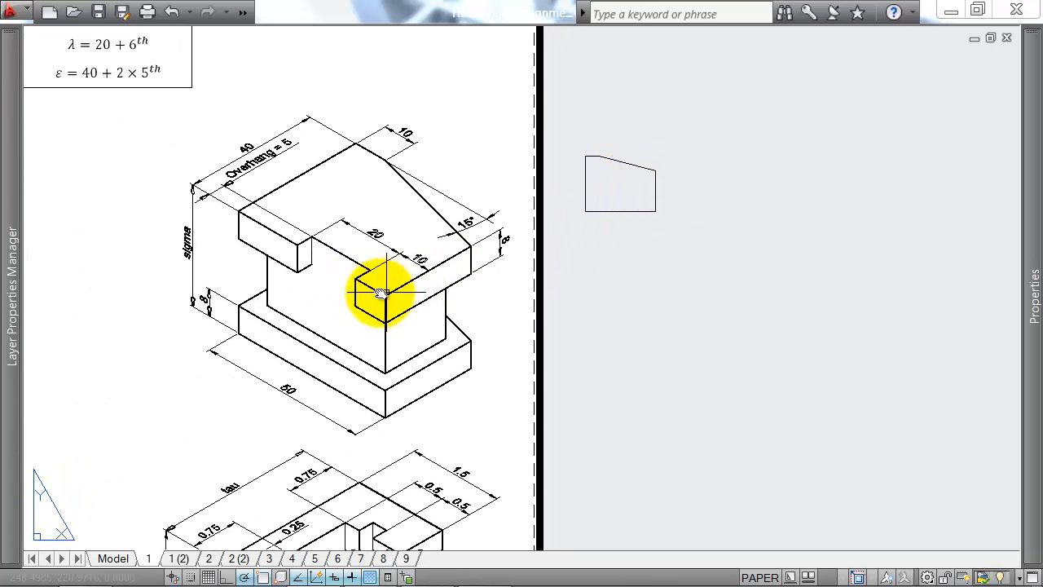
type("l")
key("Return")
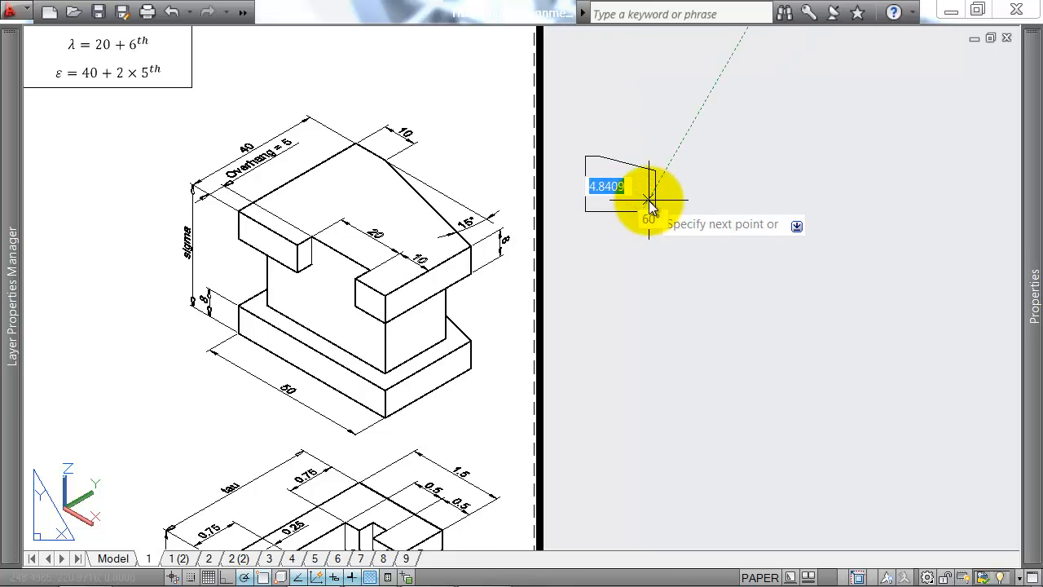
scroll(648, 206, "up", 2)
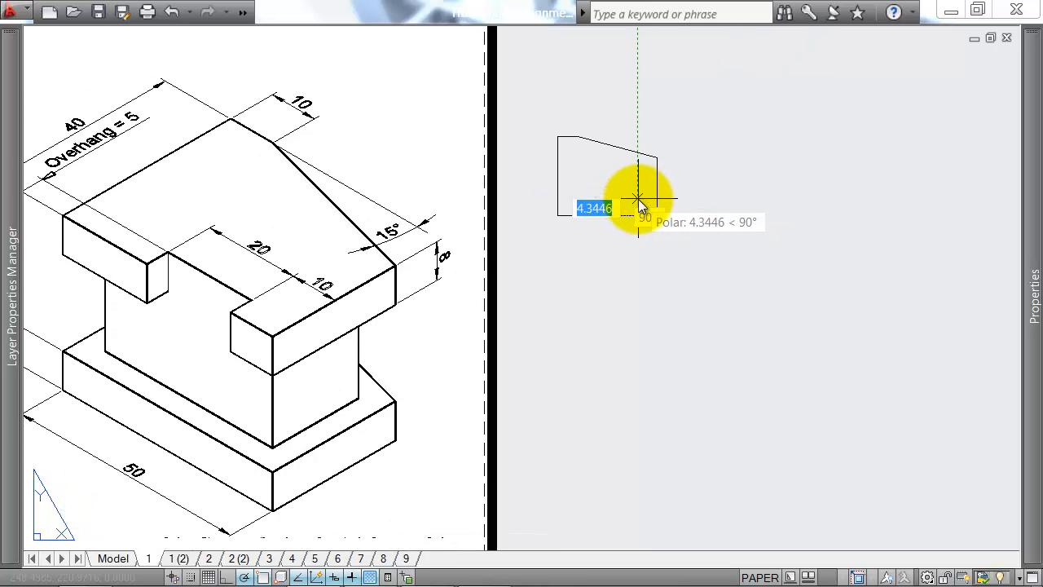
scroll(629, 230, "down", 3)
scroll(489, 246, "up", 6)
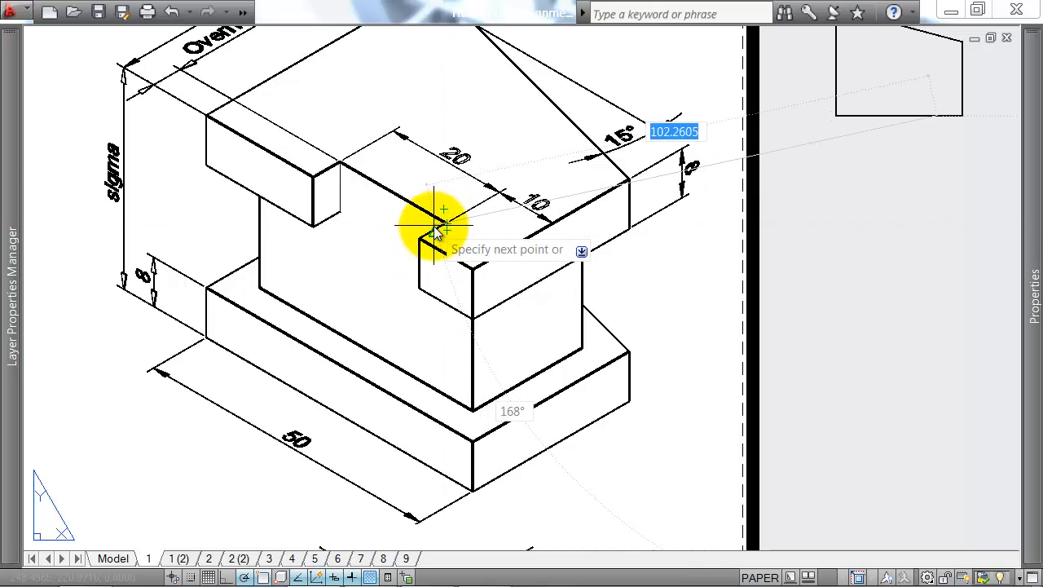
middle_click_drag(438, 226, 471, 238)
middle_click_drag(214, 103, 244, 140)
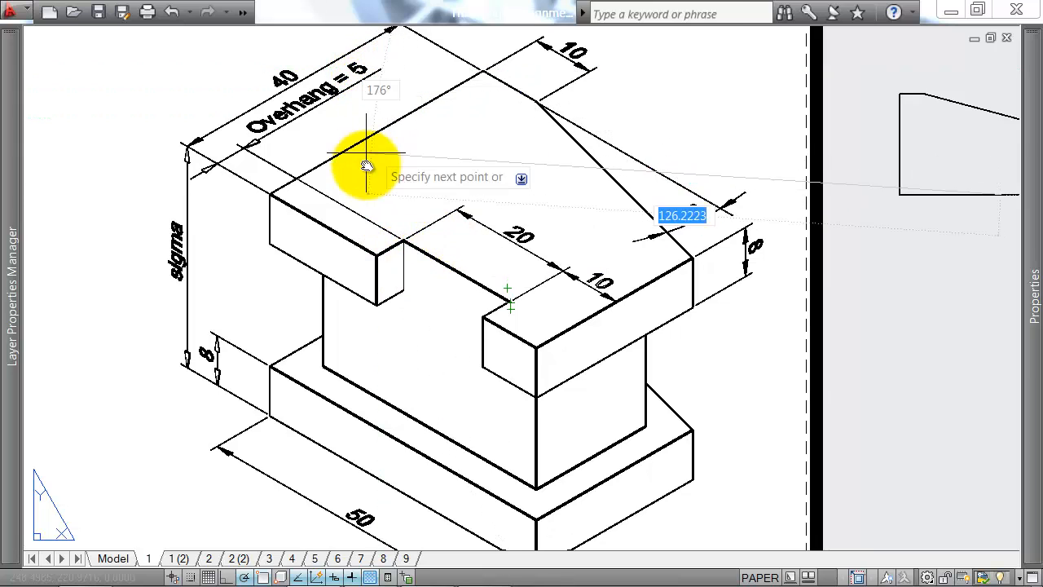
middle_click_drag(739, 313, 703, 286)
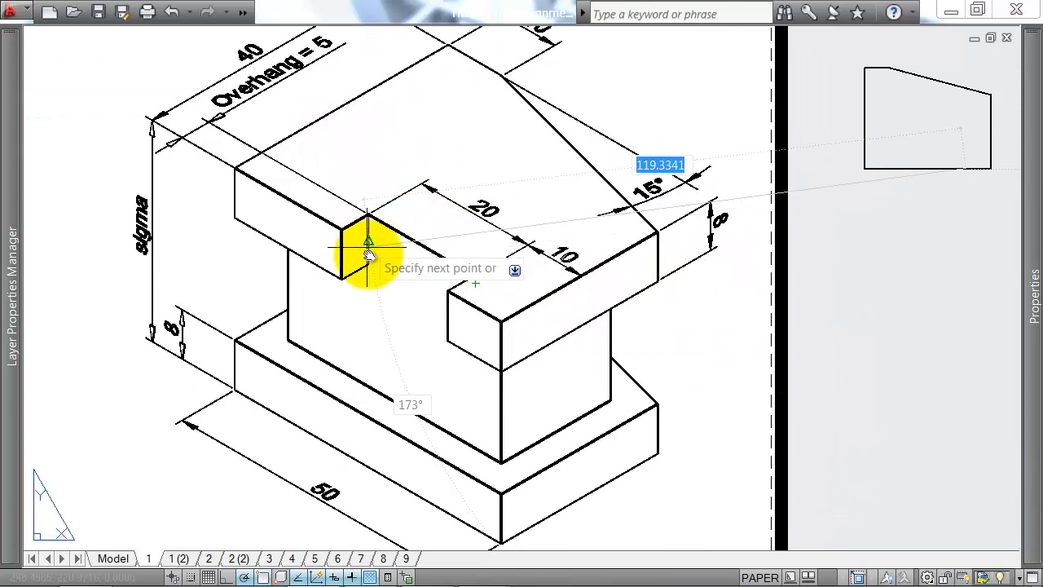
left_click(289, 341)
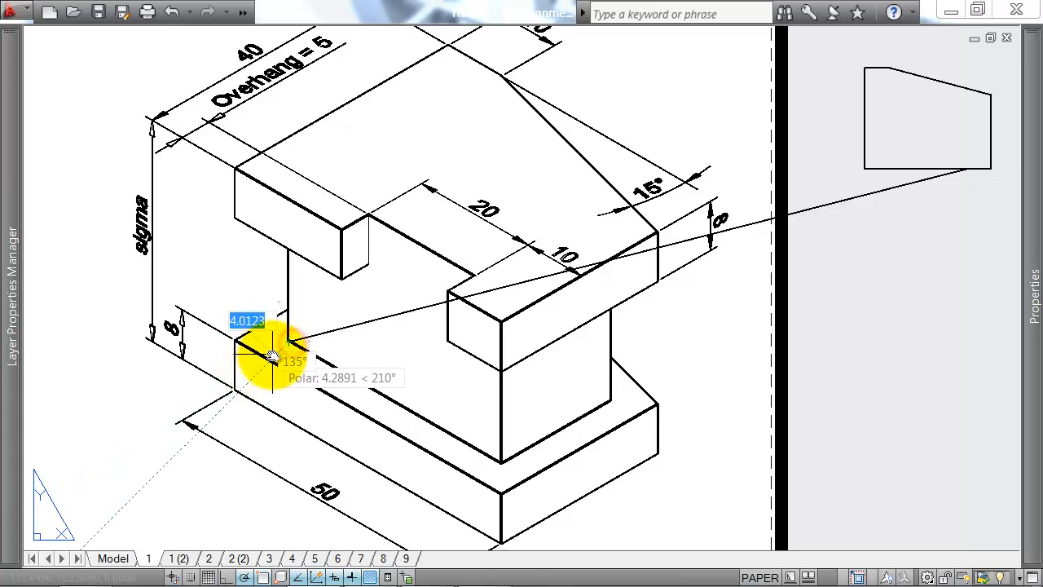
key("Escape")
key("Return")
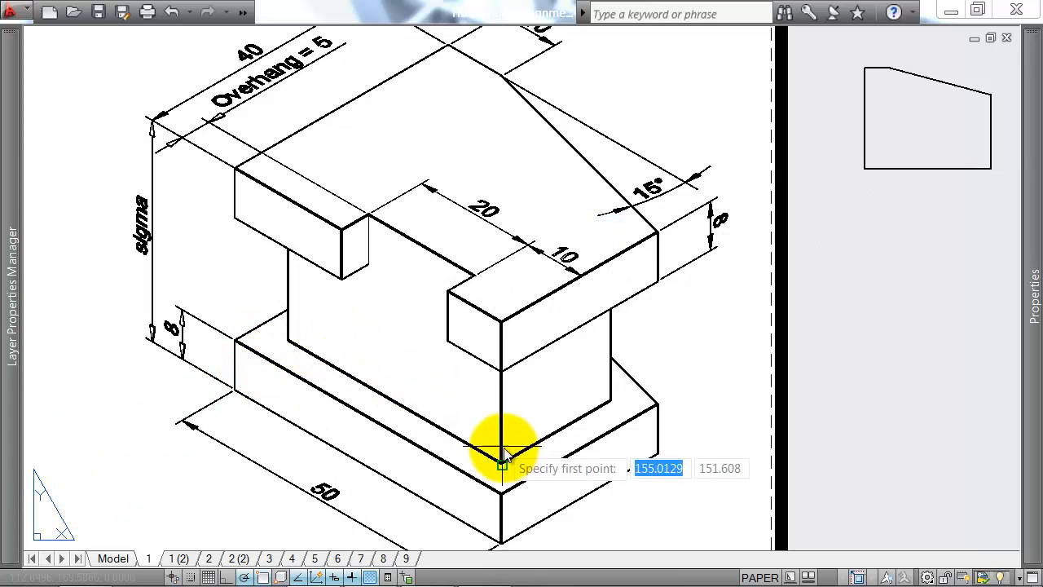
left_click(586, 451)
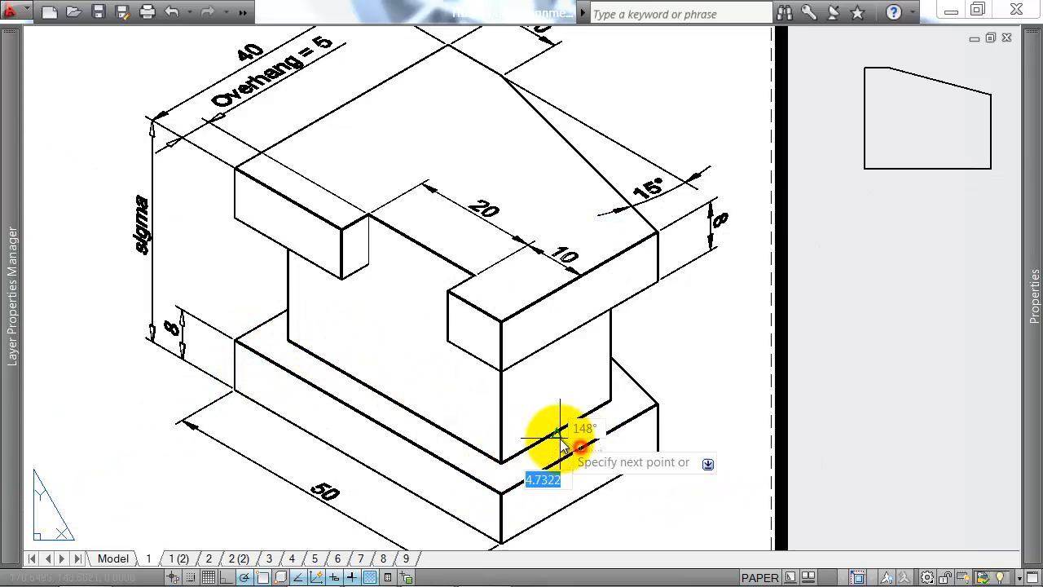
key("Escape")
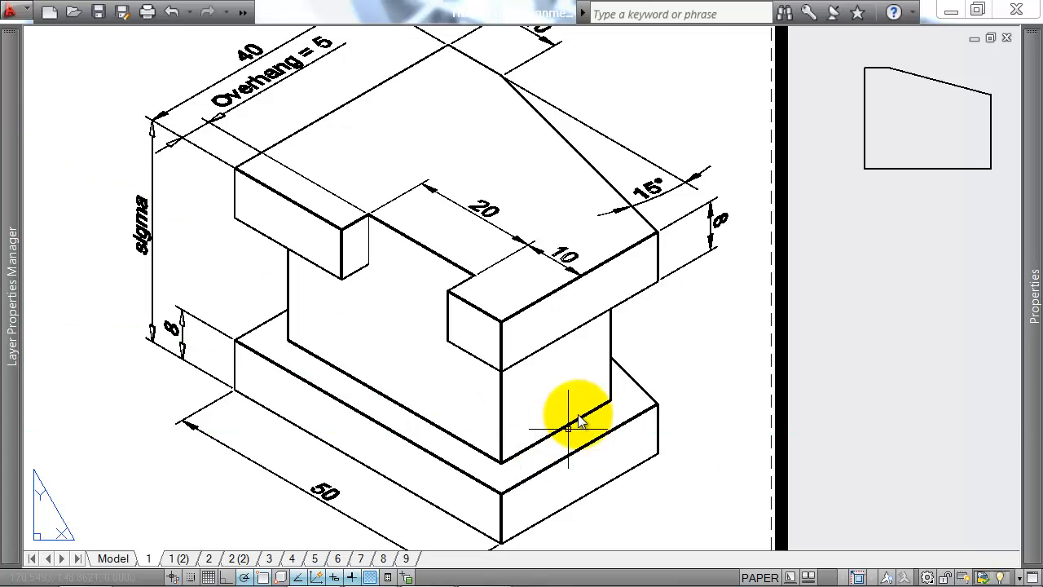
key("Return")
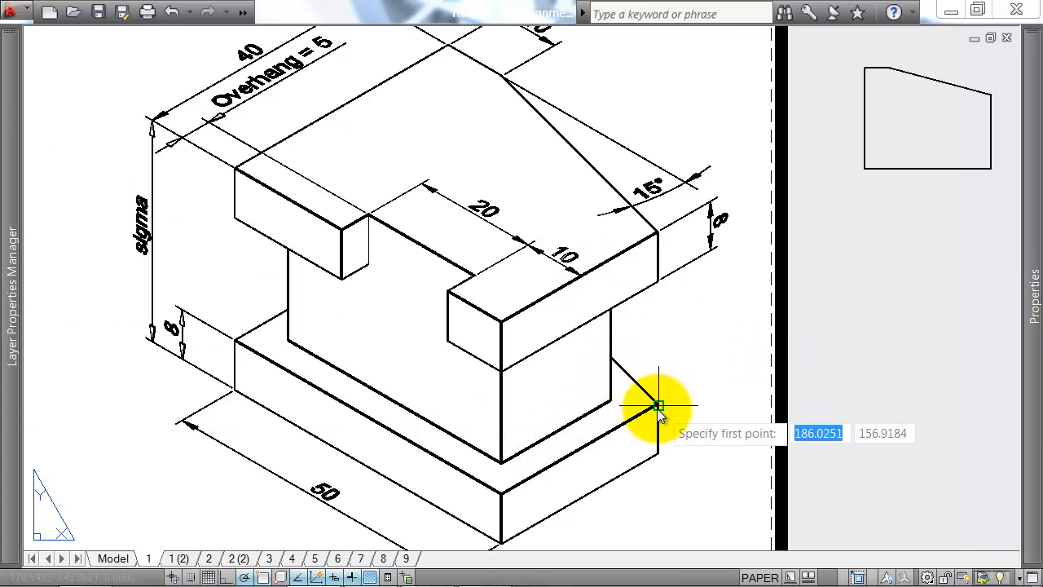
left_click(657, 404)
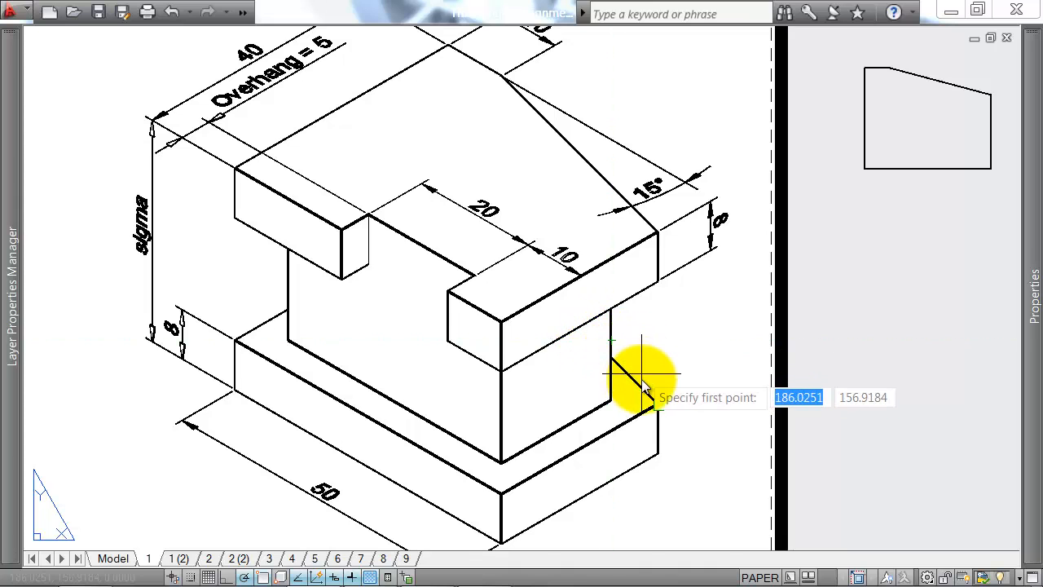
scroll(625, 371, "down", 2)
left_click(606, 361)
scroll(472, 303, "up", 2)
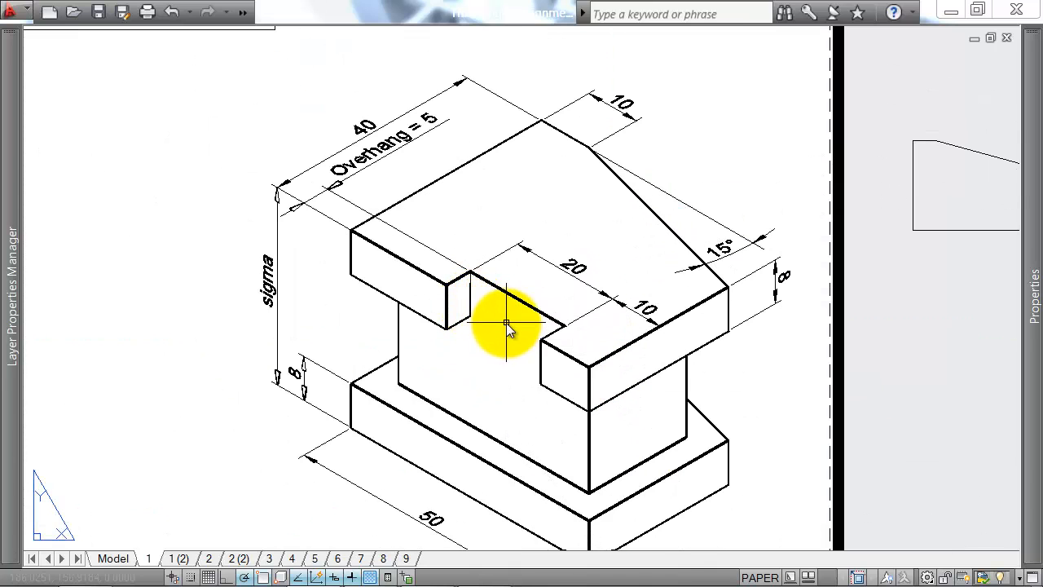
left_click(687, 438)
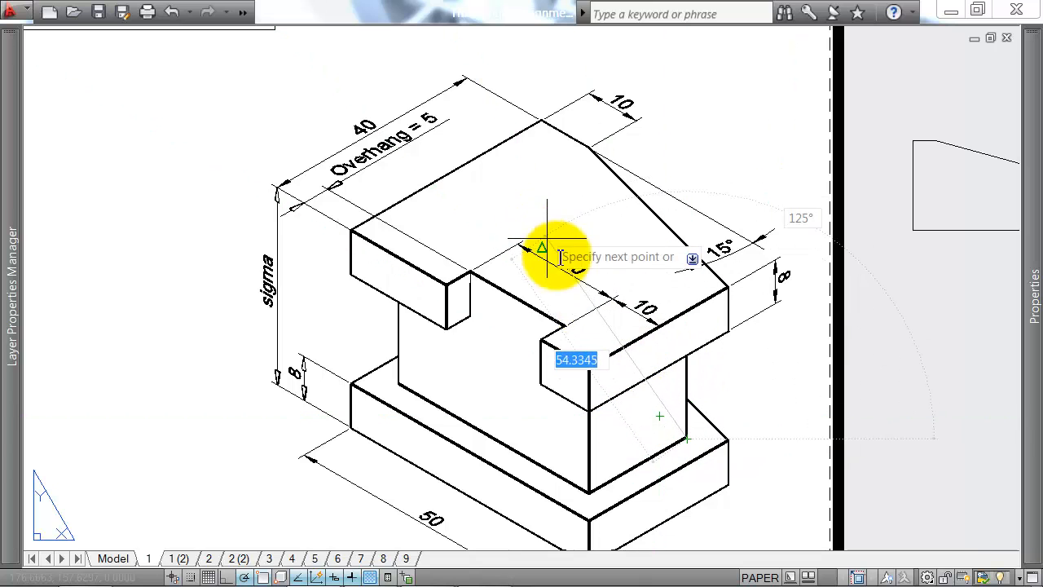
scroll(642, 441, "up", 2)
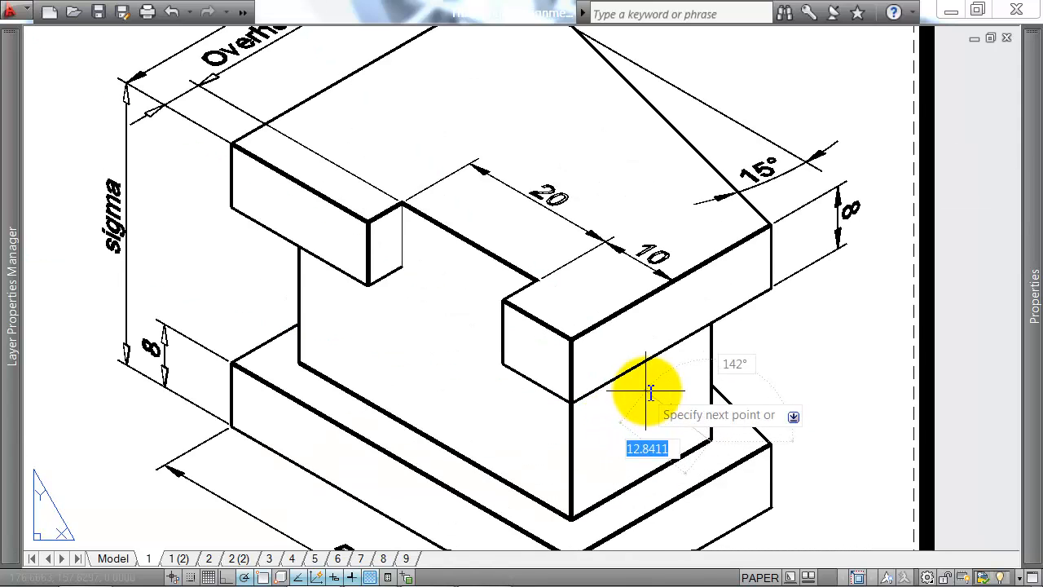
scroll(643, 400, "down", 2)
key("Escape")
middle_click_drag(650, 323, 611, 333)
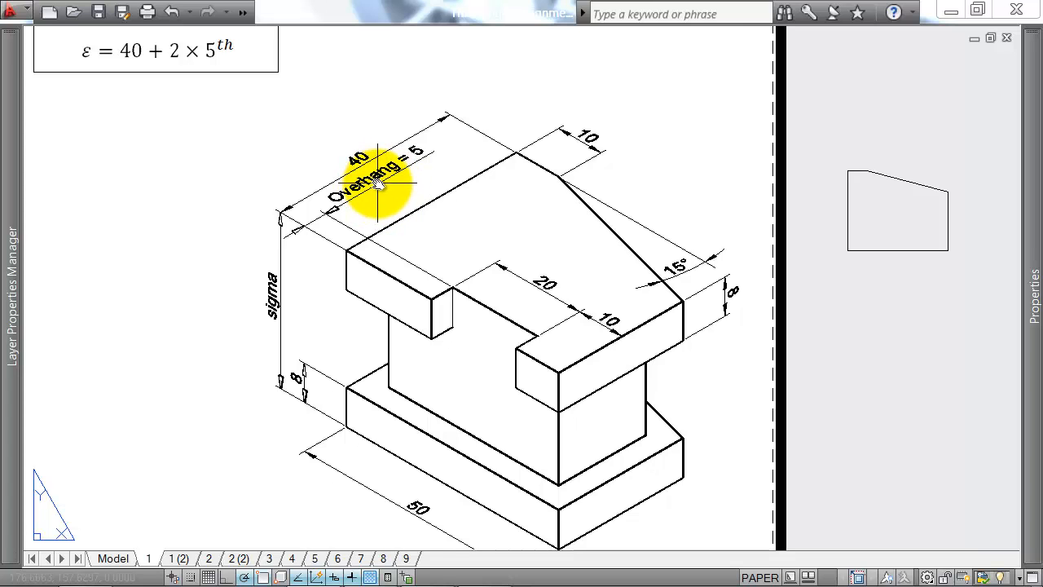
middle_click_drag(364, 185, 349, 186)
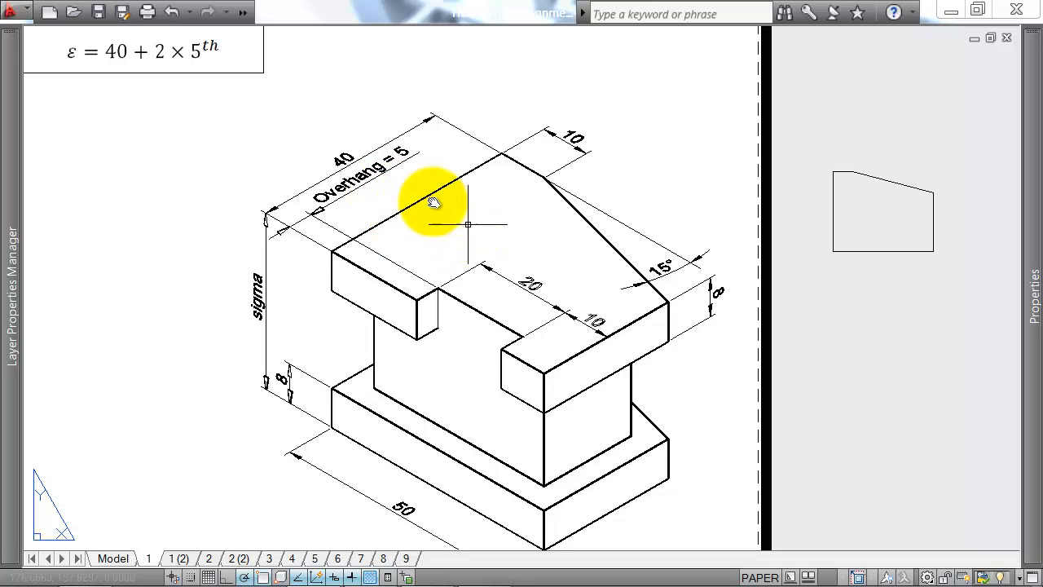
middle_click_drag(540, 183, 489, 204)
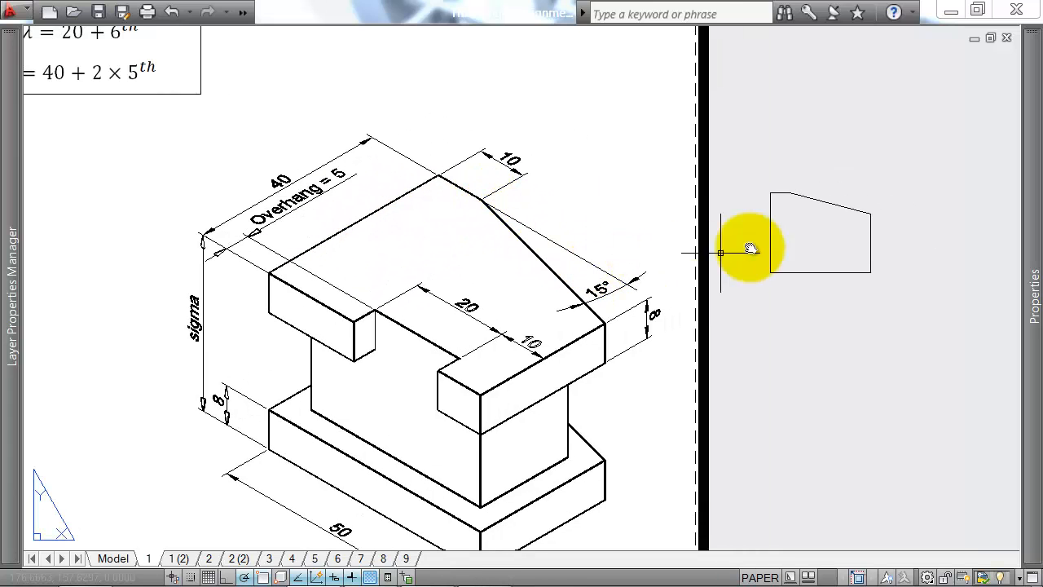
Step: Using 30° polar tracking, draw the notch from 5 units left of the outline's lower-right corner: 2.5 up, 10 left, and back down to the bottom edge
middle_click_drag(840, 245, 781, 235)
type("l")
key("Return")
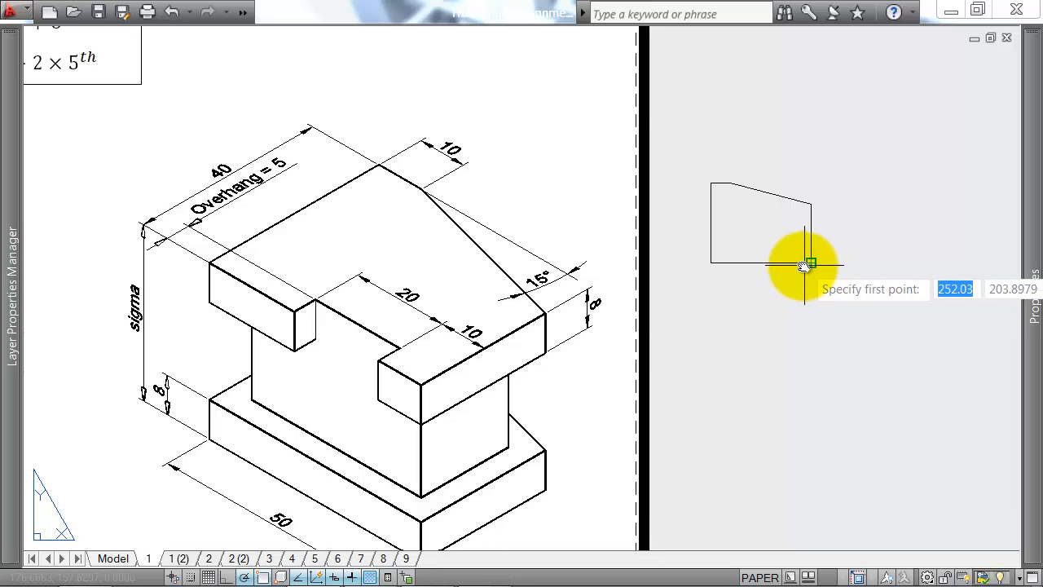
type("5")
left_click(795, 264)
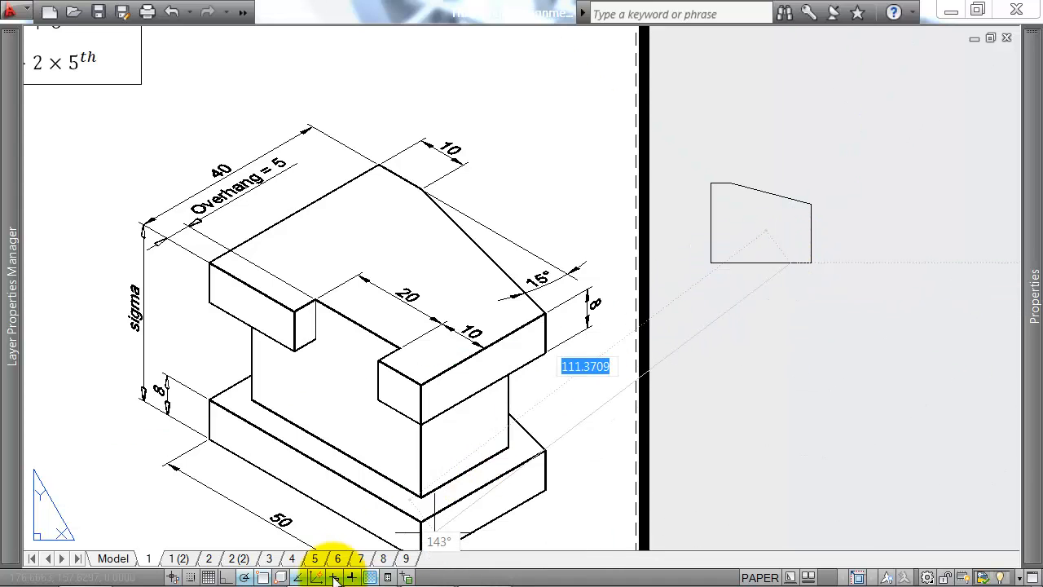
right_click(244, 577)
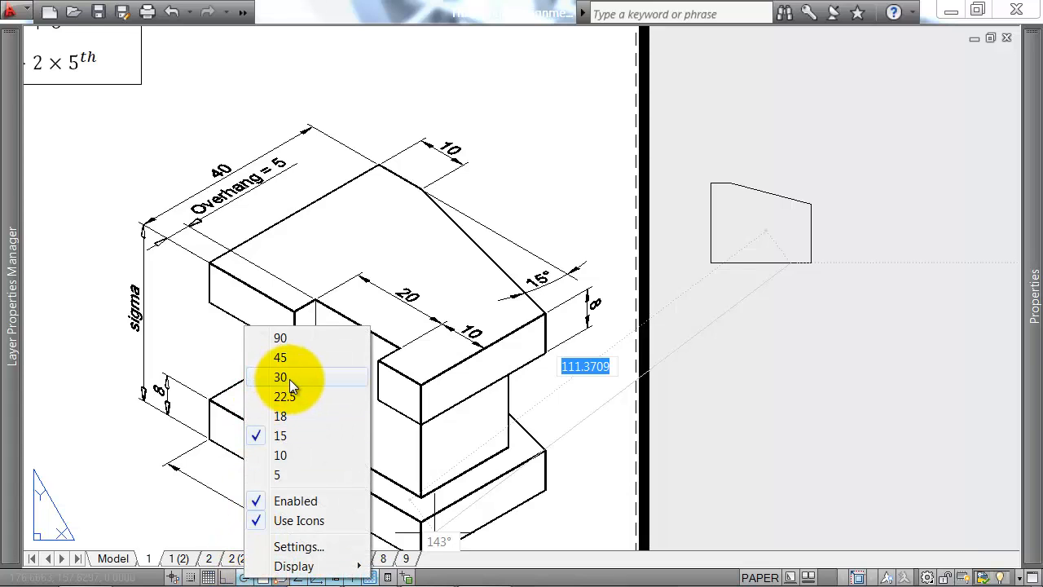
left_click(290, 379)
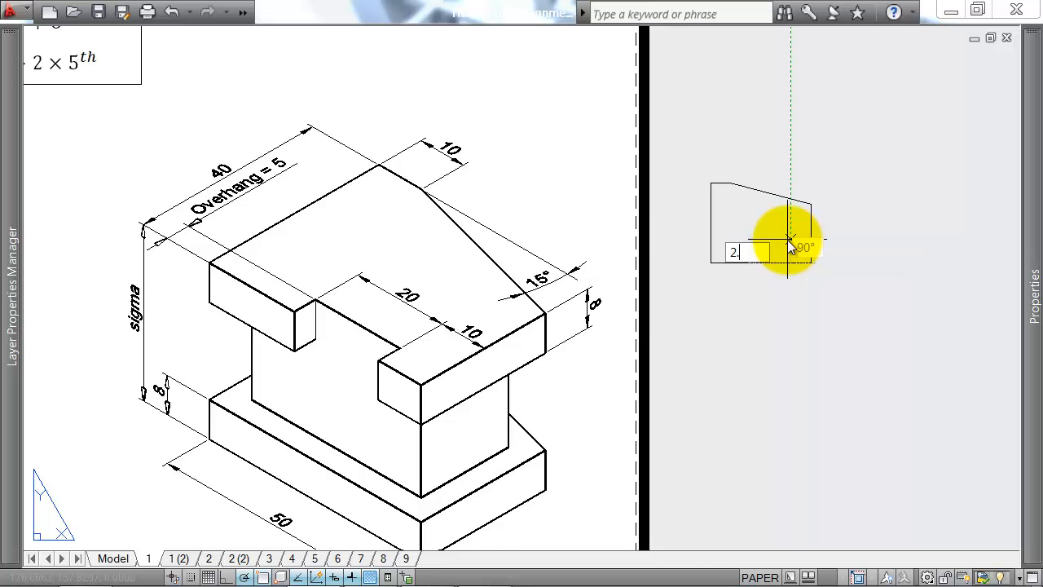
type("5")
key("Return")
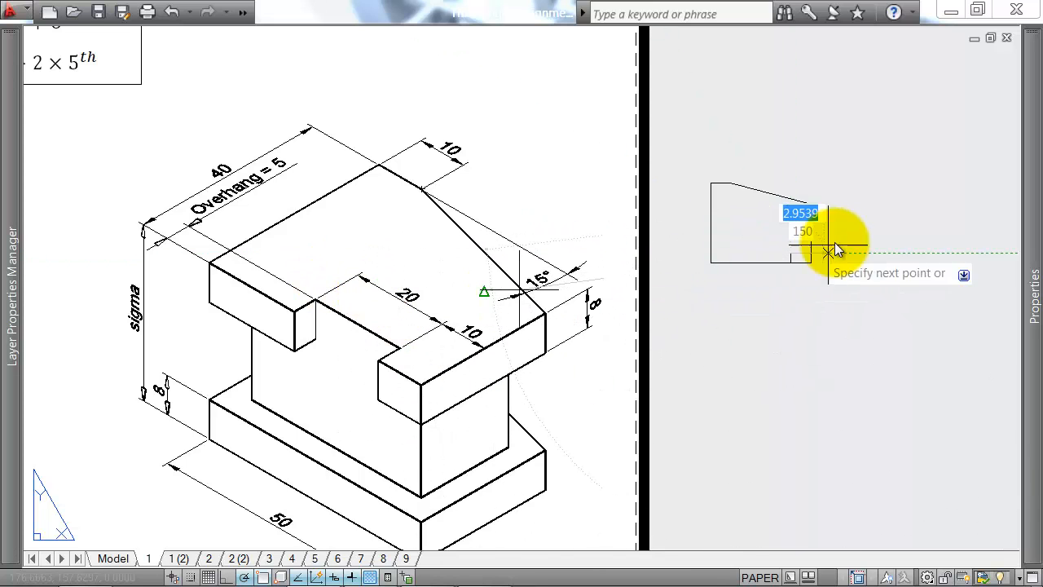
type("1")
key("Return")
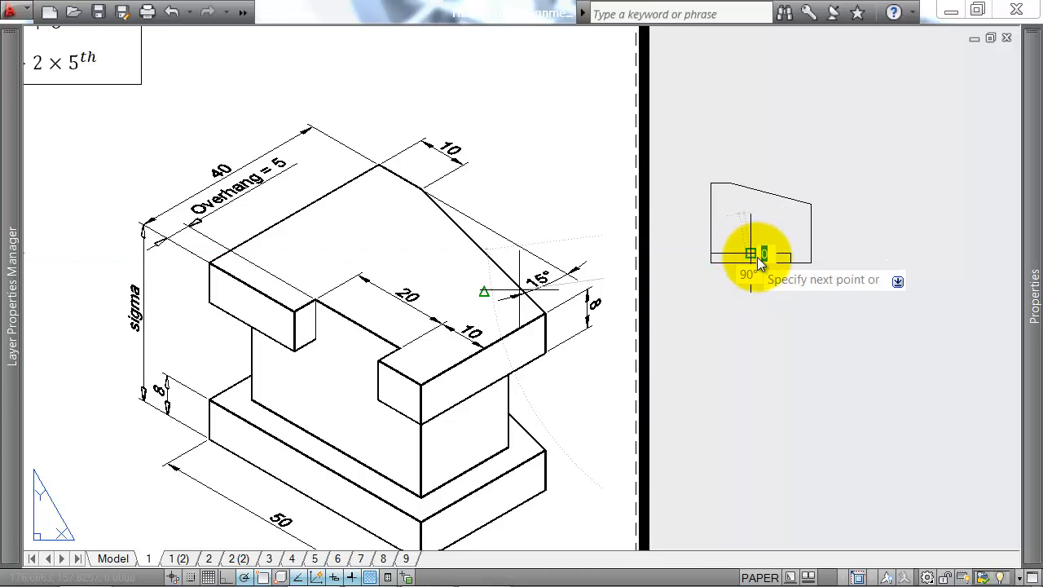
scroll(752, 268, "up", 3)
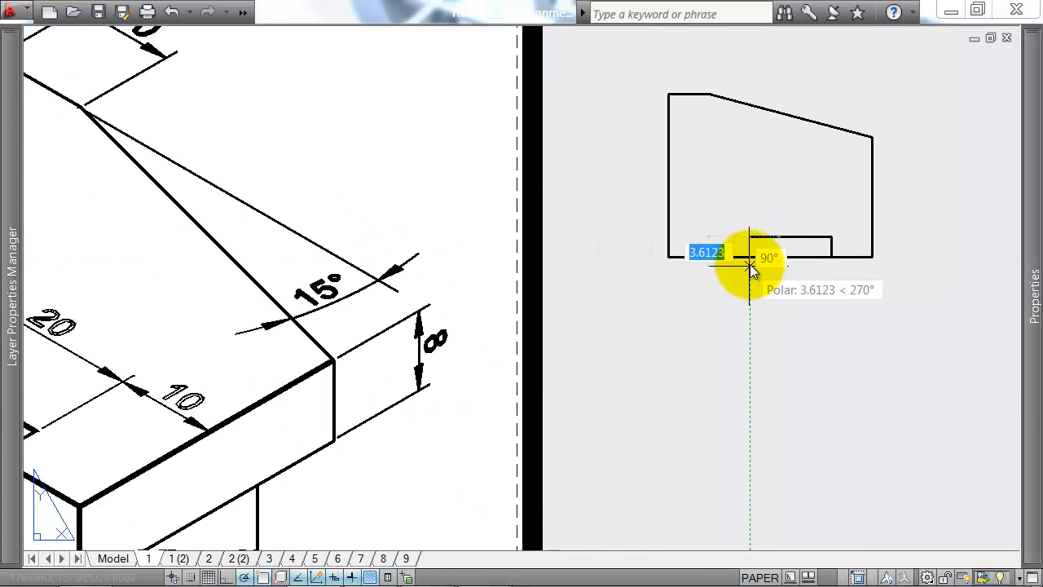
left_click(751, 259)
key("Escape")
scroll(776, 299, "down", 2)
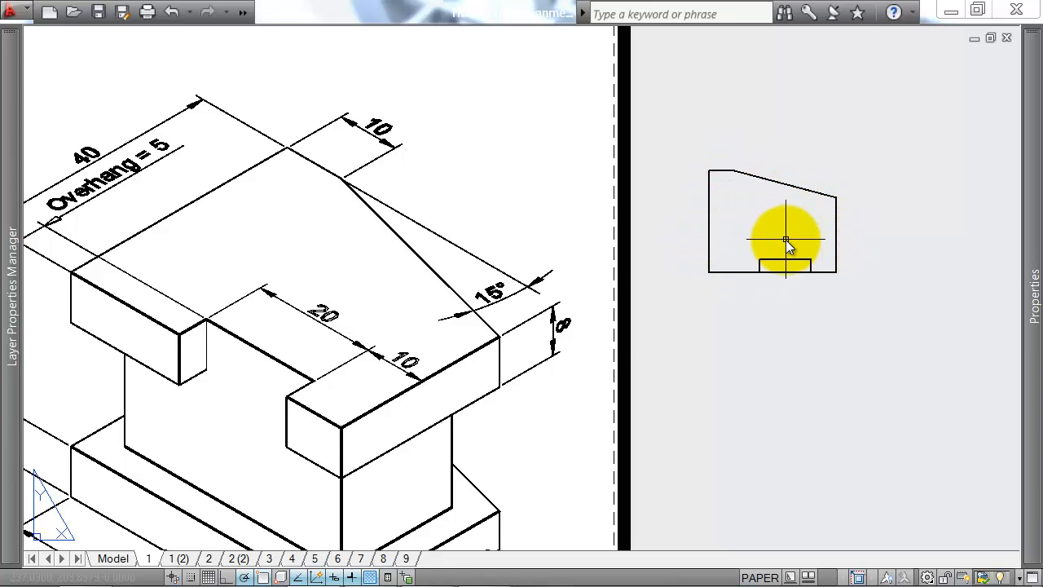
Step: Try constructing an inner edge with a 2.5-long line inward from the left edge's midpoint and a vertical line at its end, and erase both
type("O")
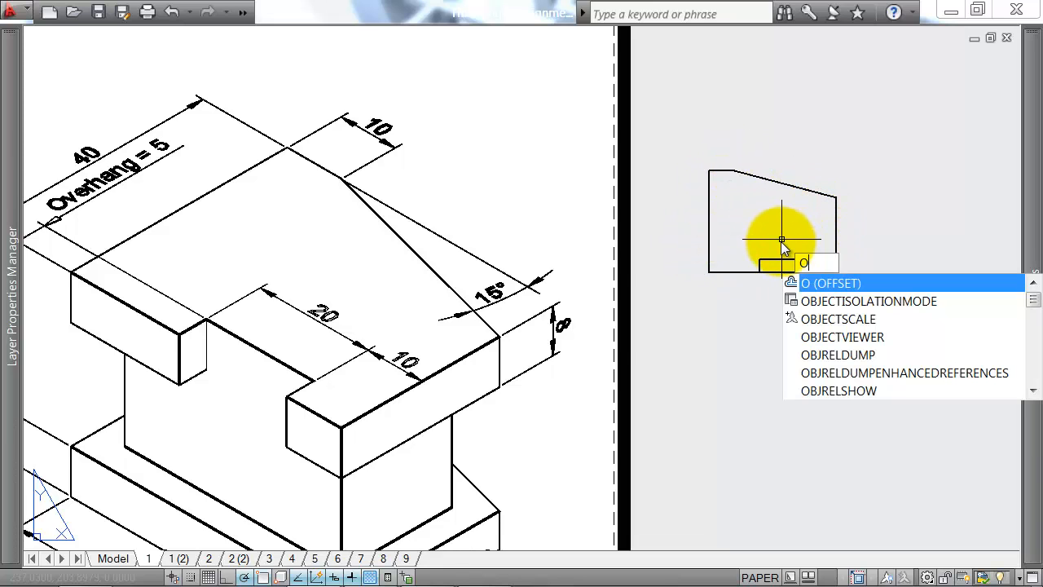
key("Return")
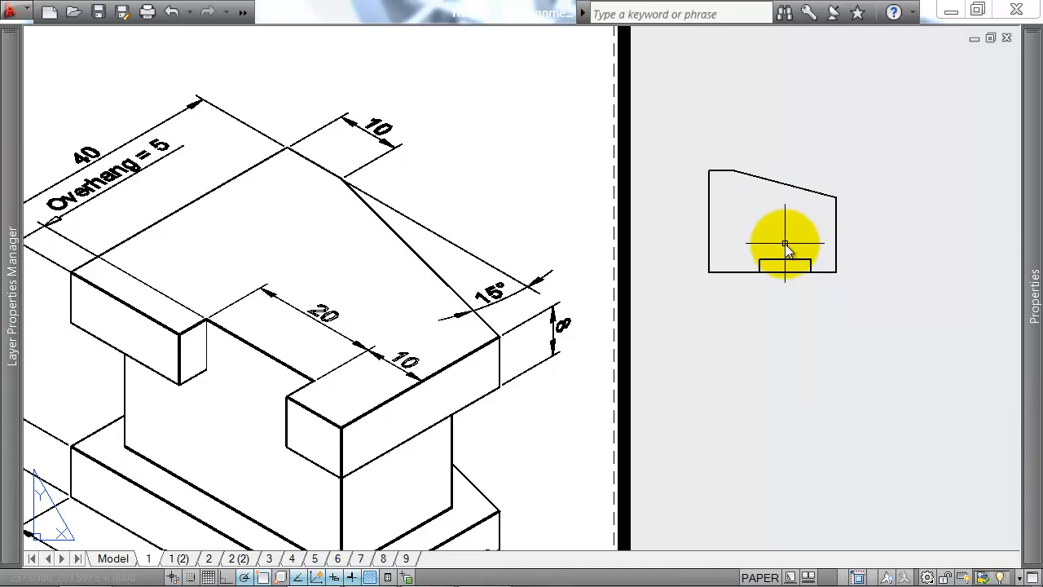
scroll(762, 200, "up", 3)
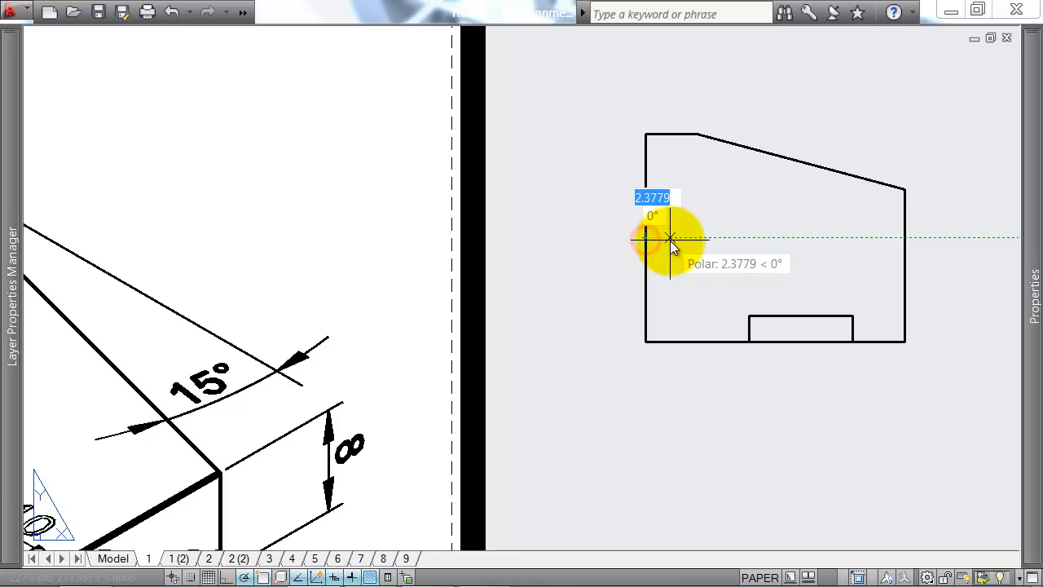
type("2.")
key("Return")
key("Return")
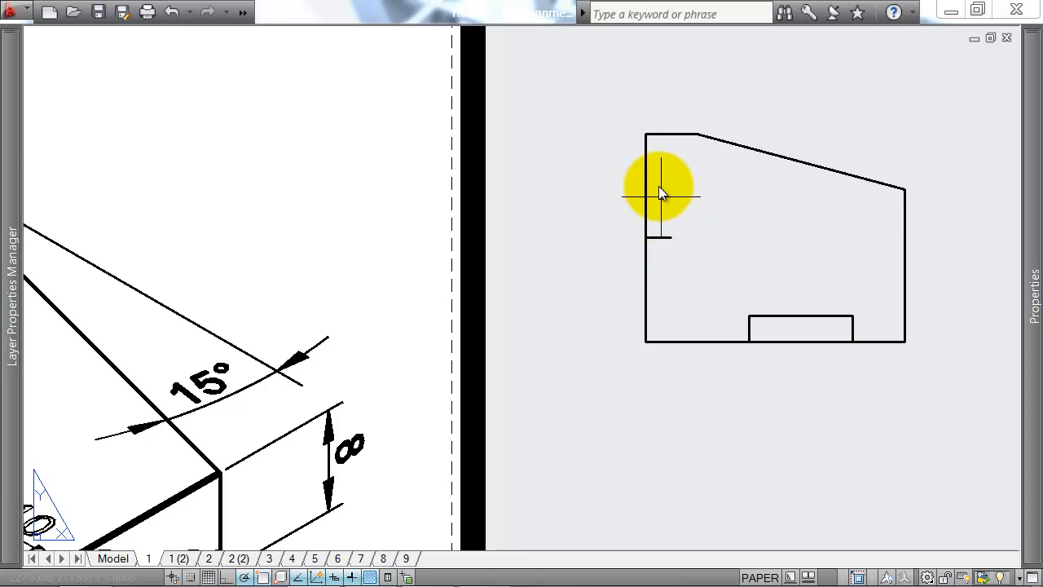
key("Return")
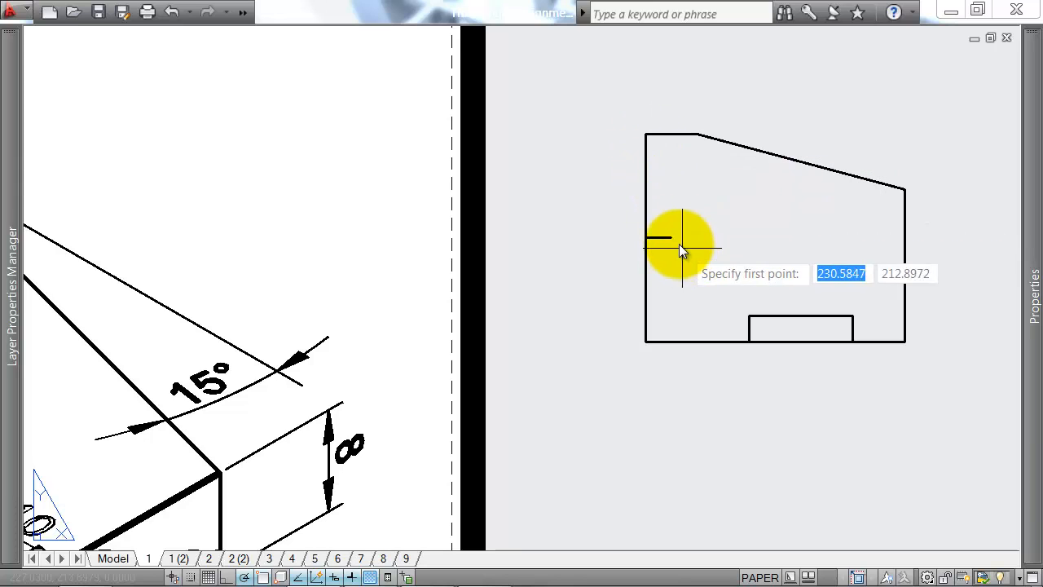
left_click(673, 317)
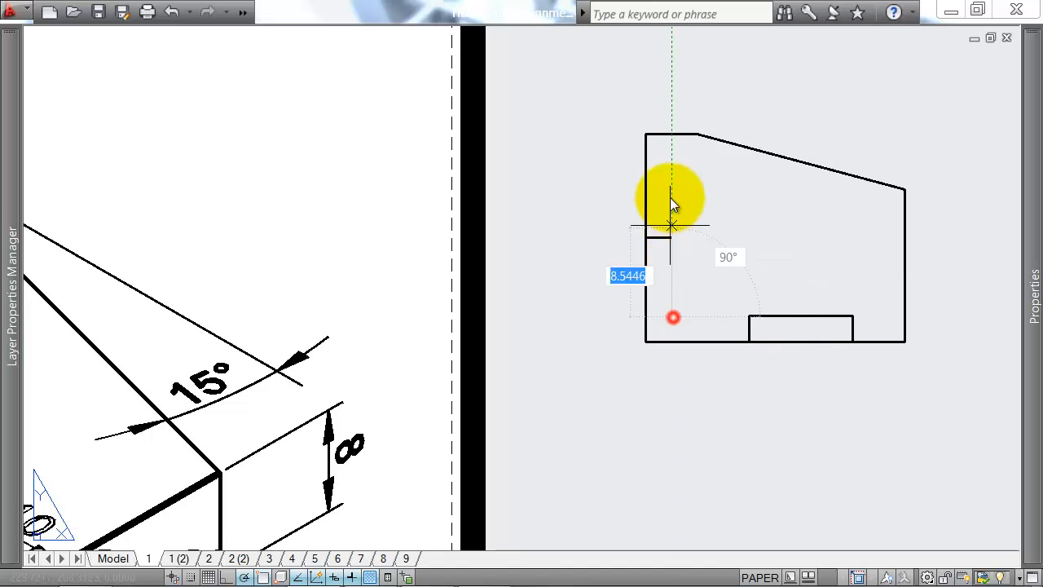
left_click(670, 147)
key("Return")
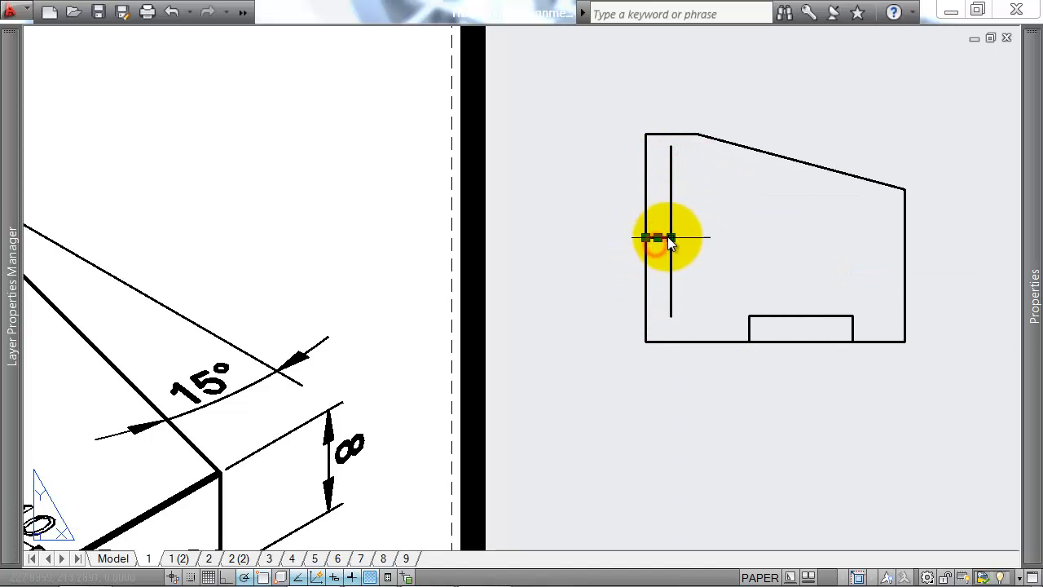
left_click(670, 223)
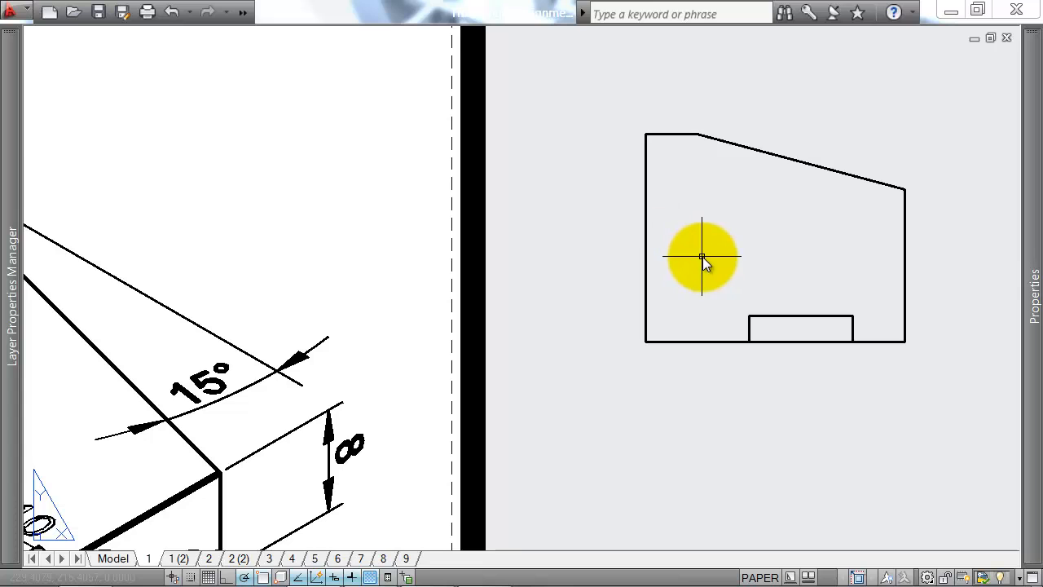
type("o")
key("Return")
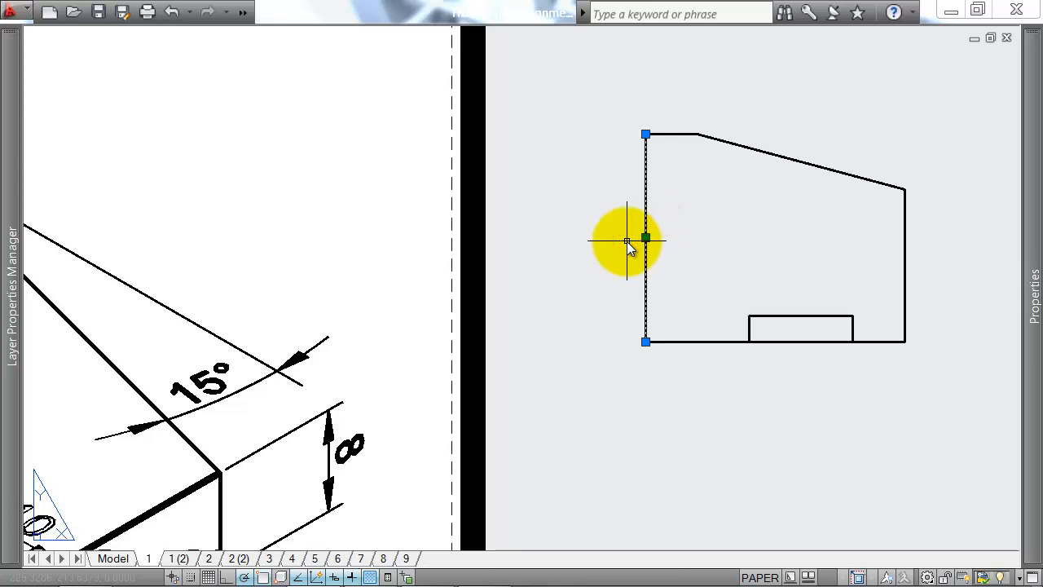
Step: Replace the outline's left vertical edge with a polyline between the same two corners
key("Delete")
type("pl")
key("Return")
left_click(645, 133)
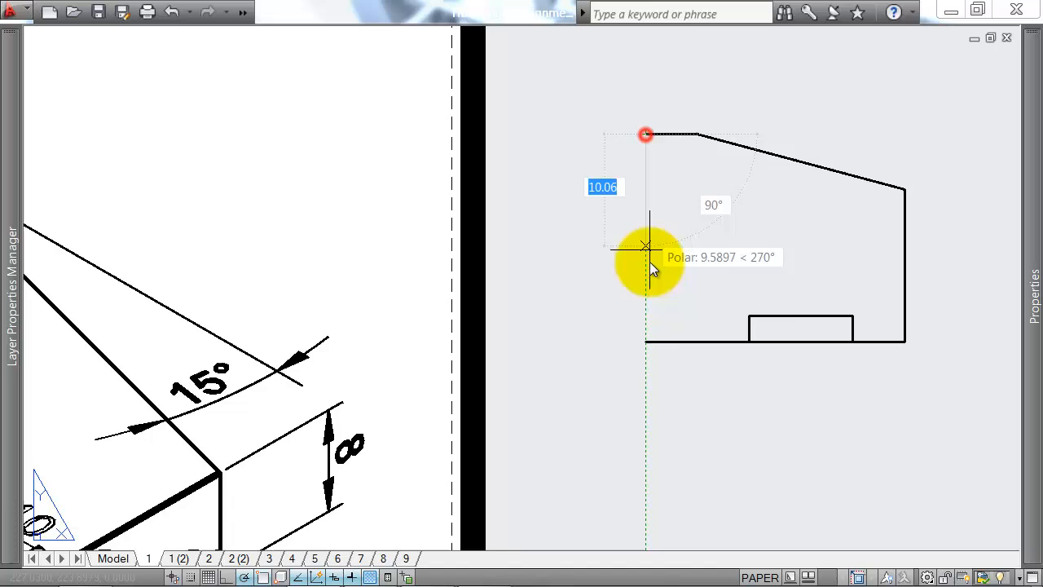
left_click(647, 343)
key("Return")
Step: Join the left polyline with the top, sloped, right and bottom edges into one outline, leaving out the notch lines
type("j")
key("Return")
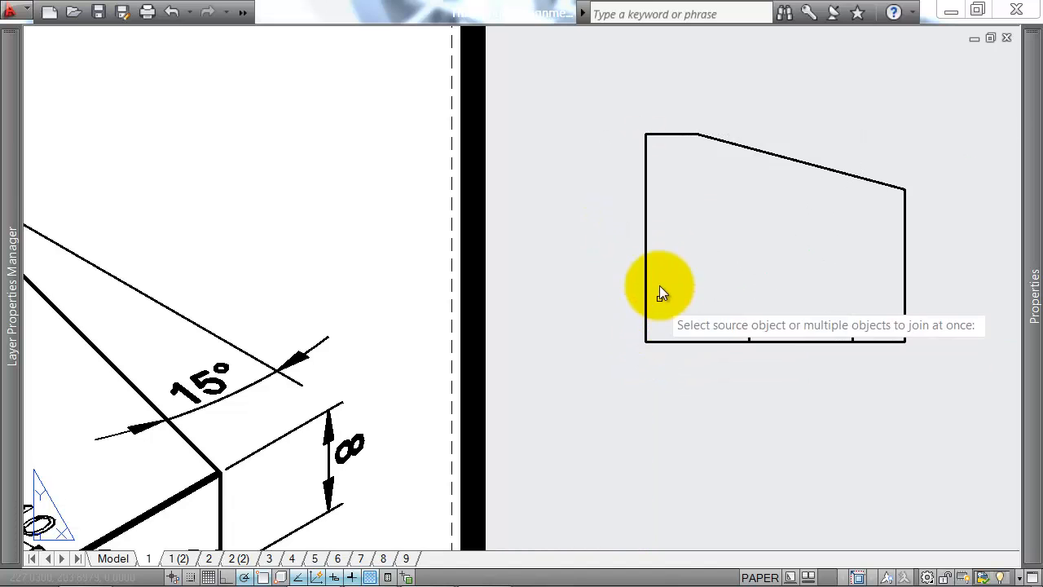
left_click(655, 236)
left_click(606, 258)
left_click(720, 131)
left_click(682, 154)
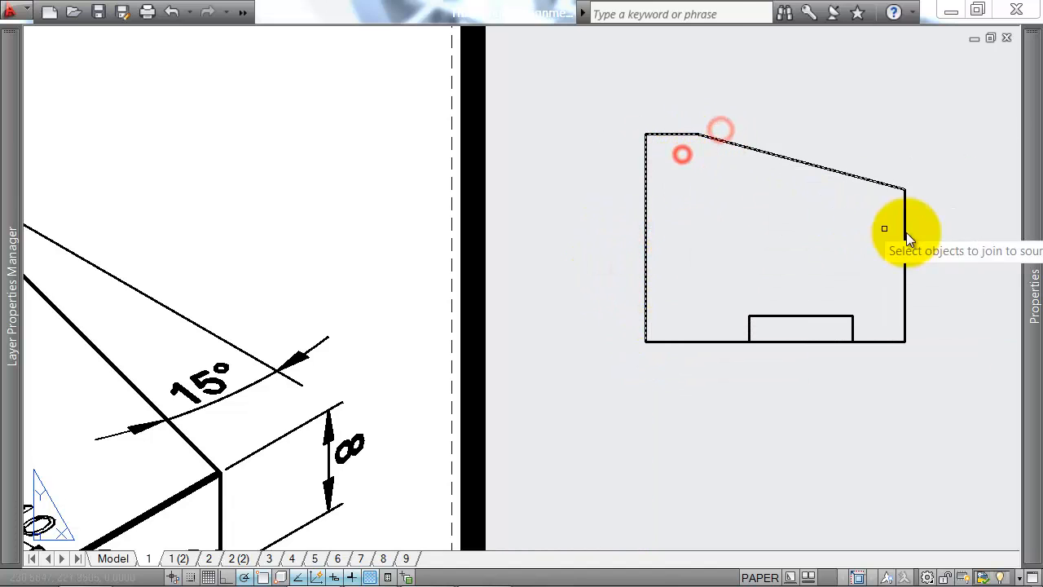
left_click(962, 243)
left_click(885, 283)
left_click(885, 339)
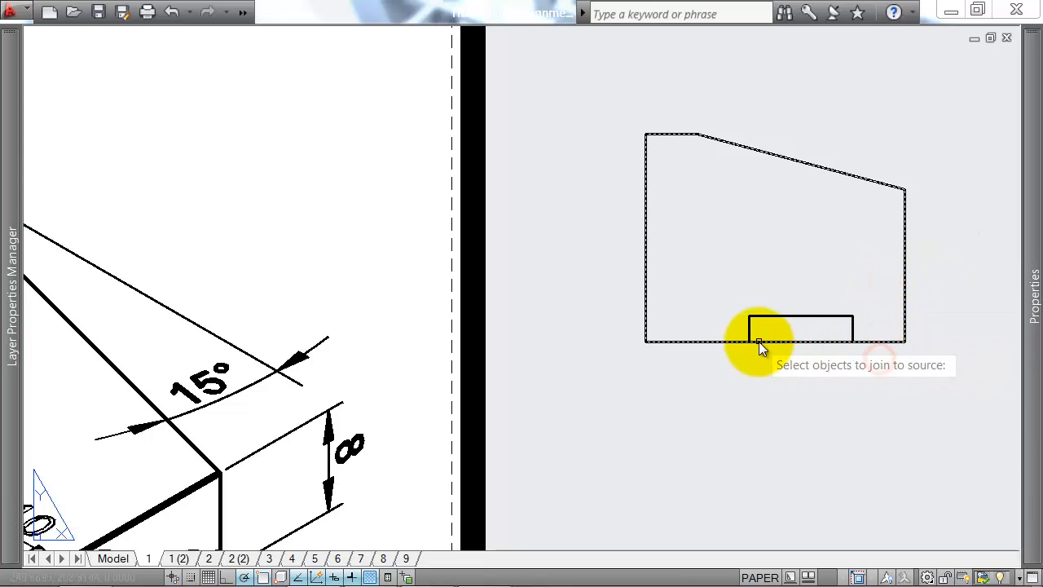
key("Return")
Step: Offset the joined outline inward by the notch depth of 2.5, picking the distance along the notch's left edge
type("o")
key("Return")
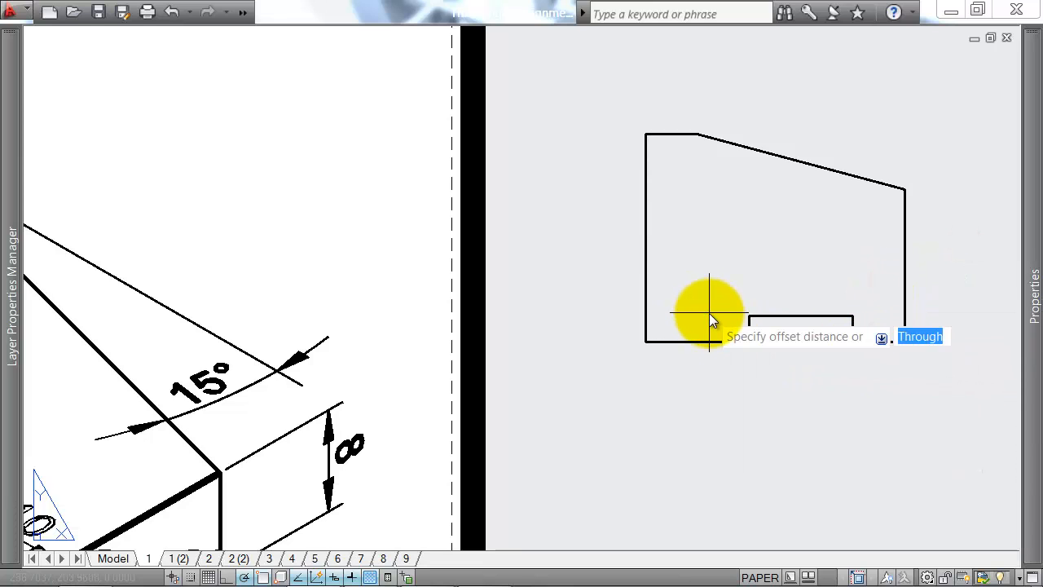
left_click(749, 316)
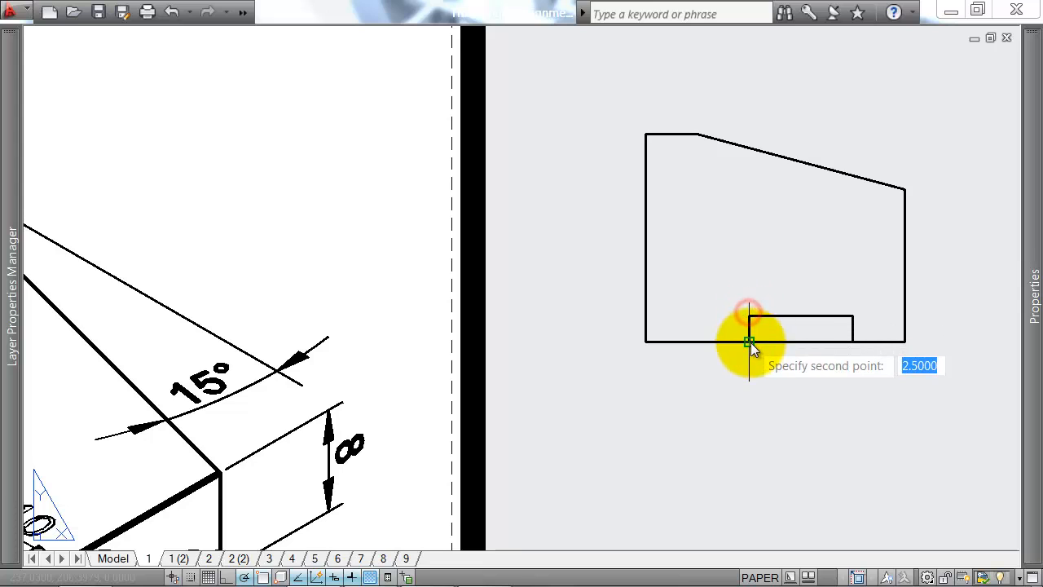
left_click(750, 341)
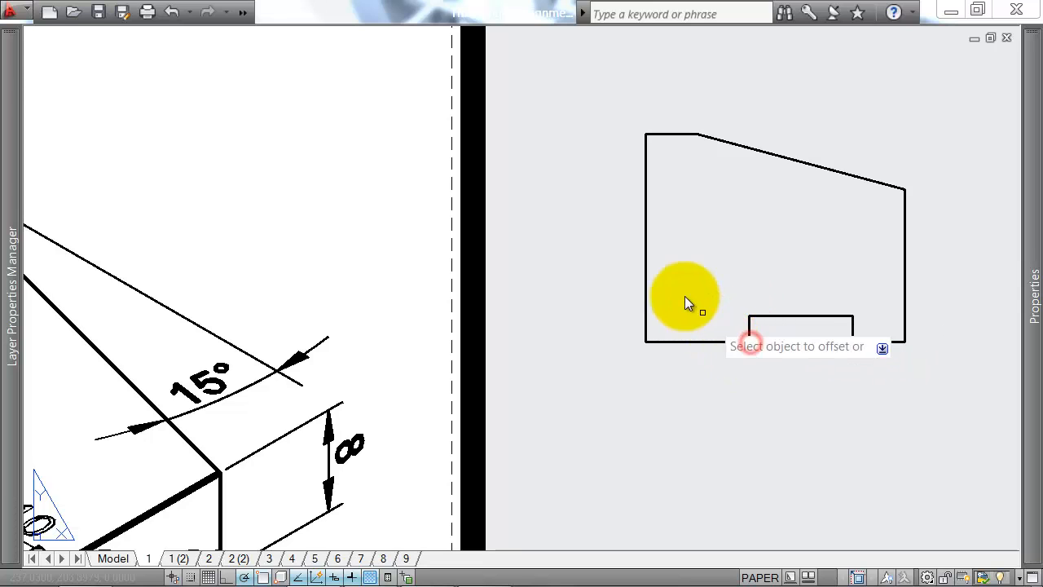
left_click(648, 249)
left_click(749, 229)
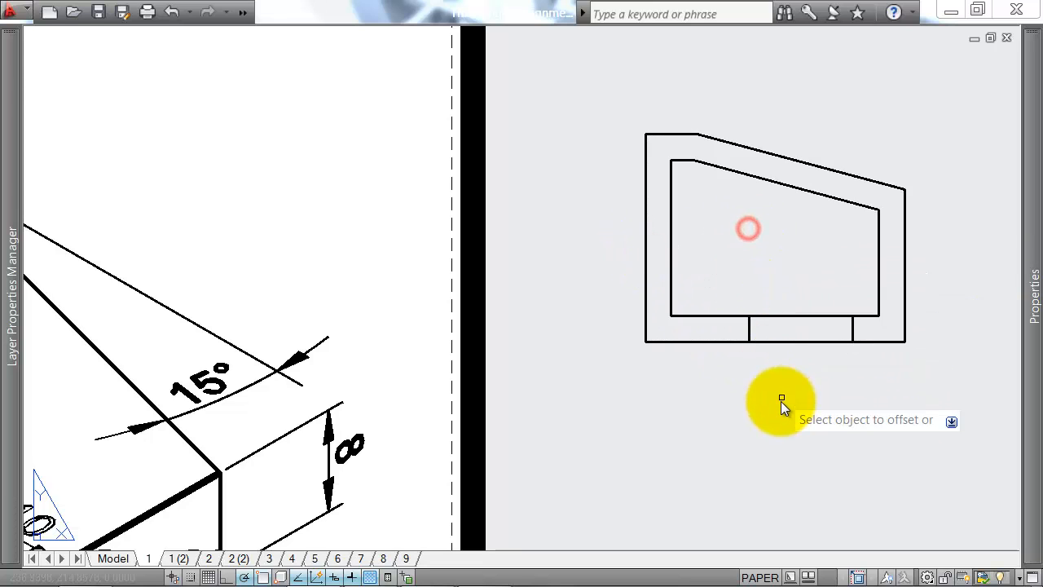
Step: Set the inner offset outline's linetype to HIDDEN
left_click(730, 316)
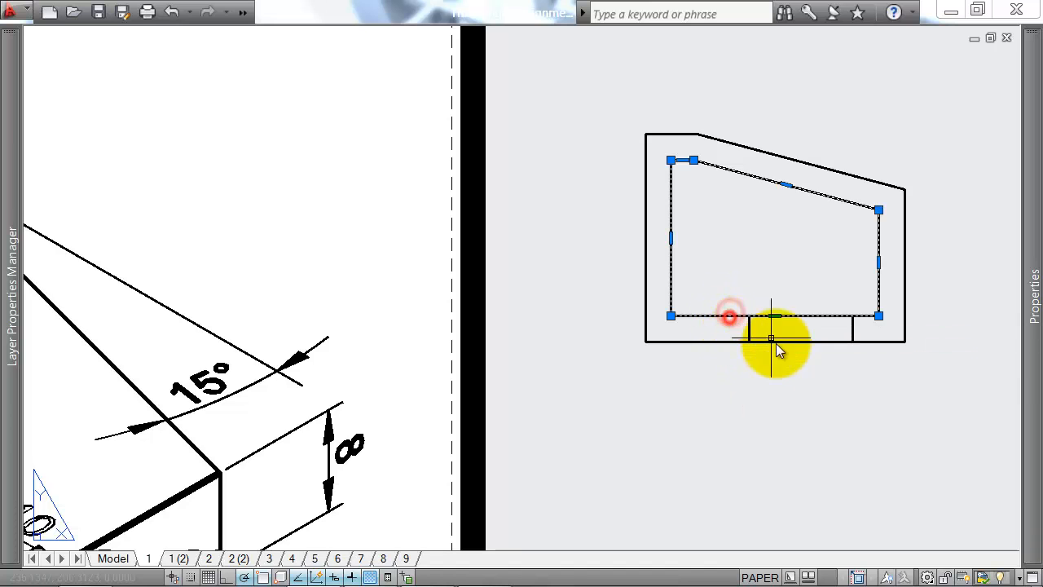
mouse_move(1032, 291)
left_click(900, 128)
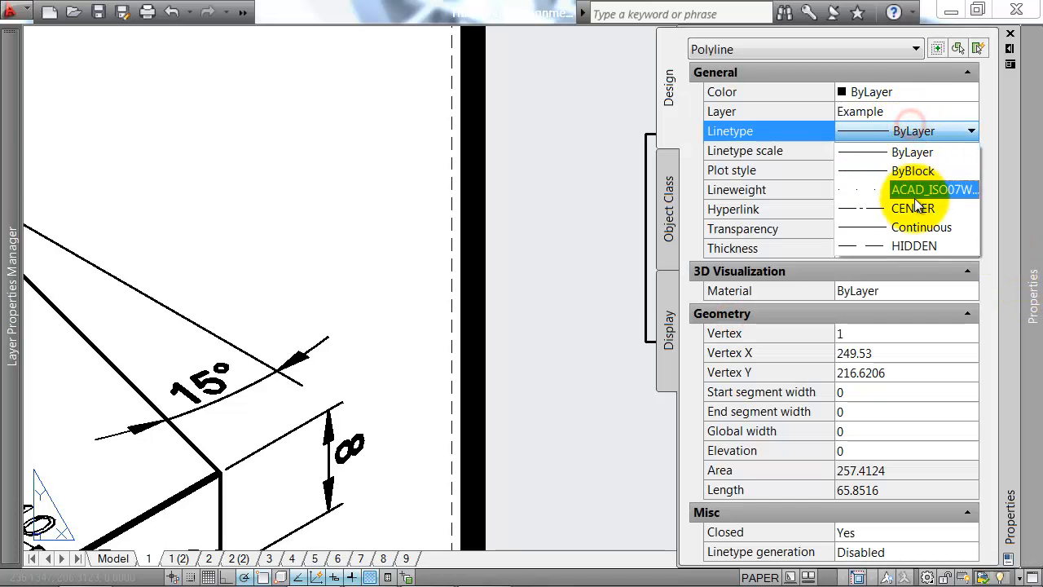
left_click(909, 243)
key("Escape")
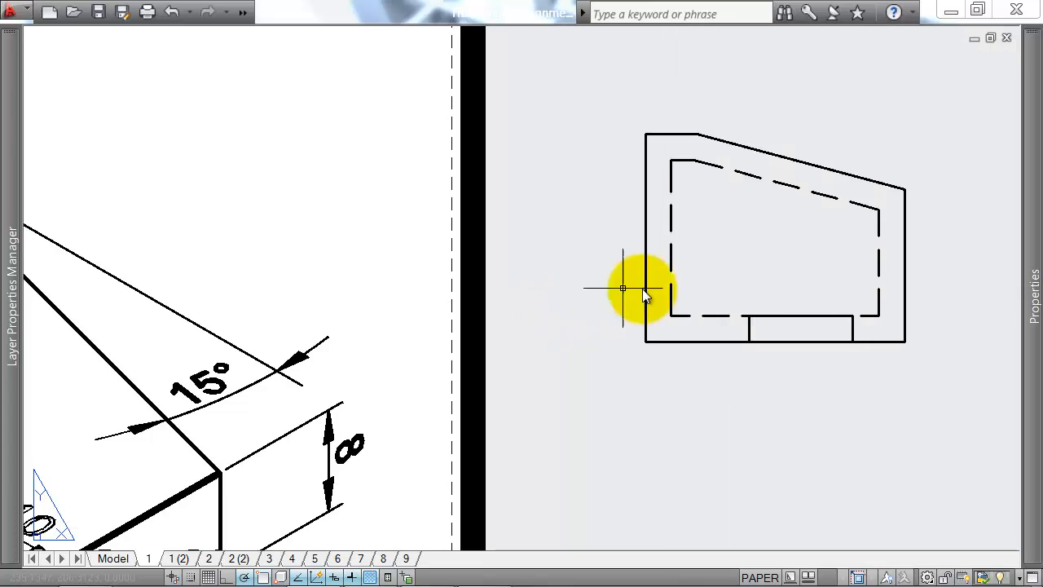
Step: Set the global linetype scale factor to 0.2 to shorten the dashes of the inner outline
middle_click_drag(837, 261, 787, 245)
scroll(790, 247, "down", 2)
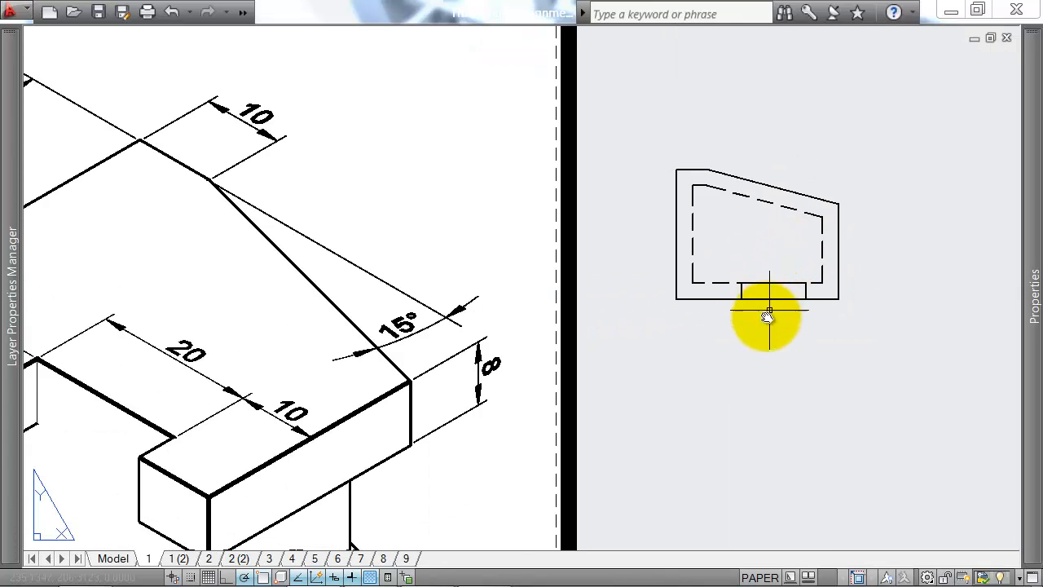
middle_click_drag(712, 206, 679, 182)
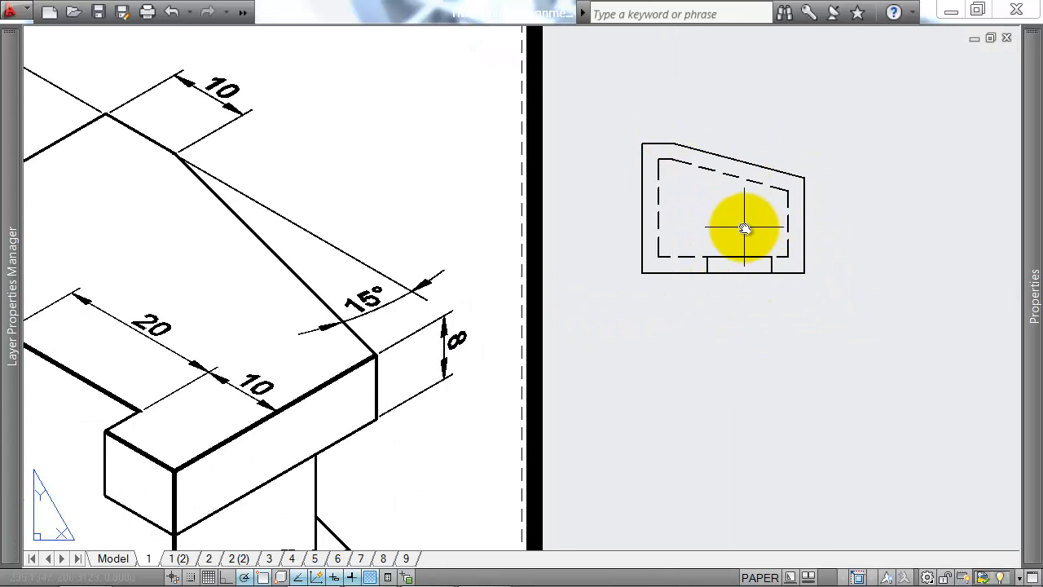
key("Return")
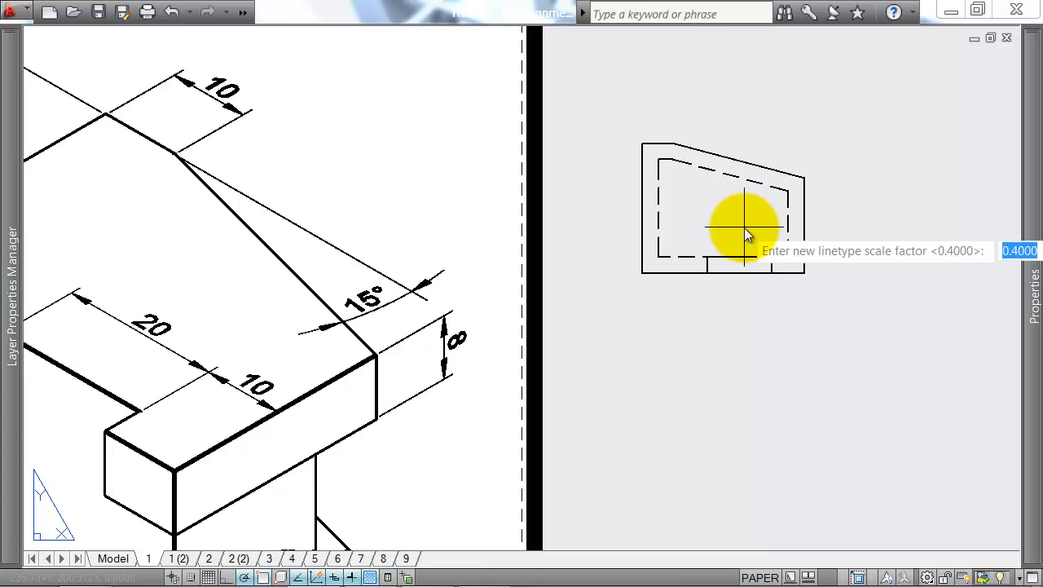
type(".2")
key("Return")
scroll(744, 227, "up", 2)
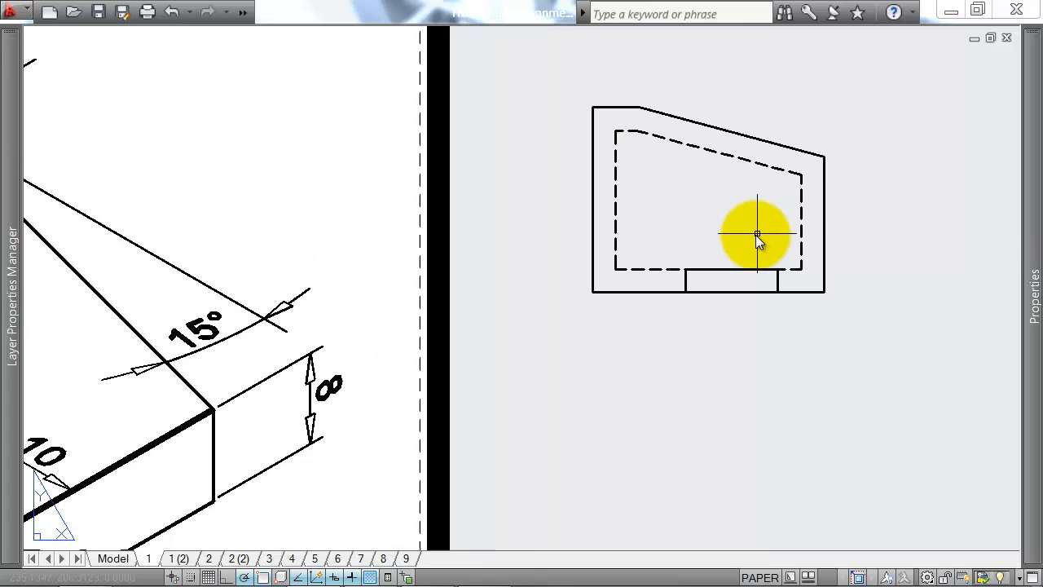
scroll(685, 339, "down", 3)
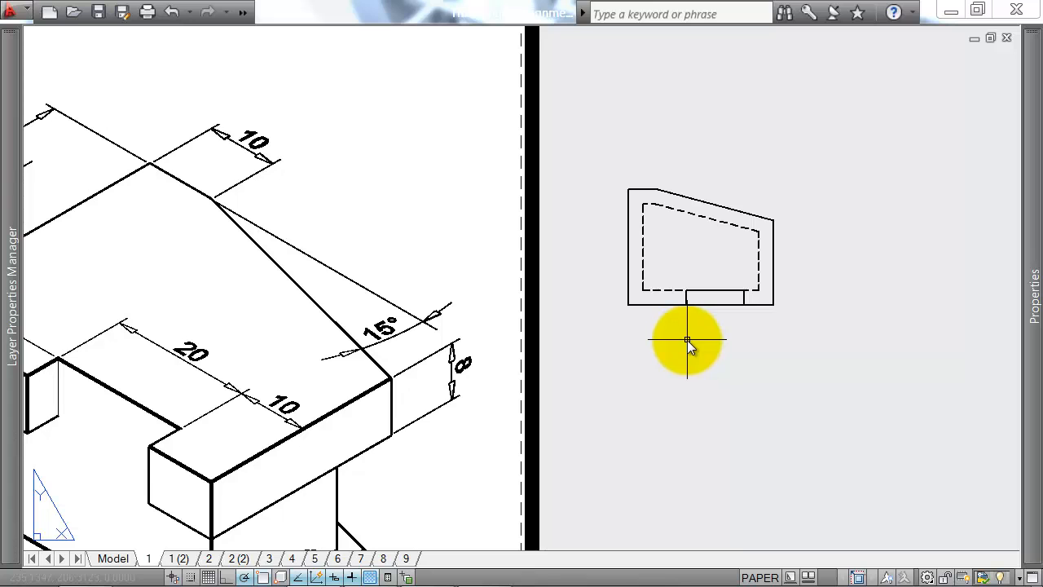
type("lts")
key("Return")
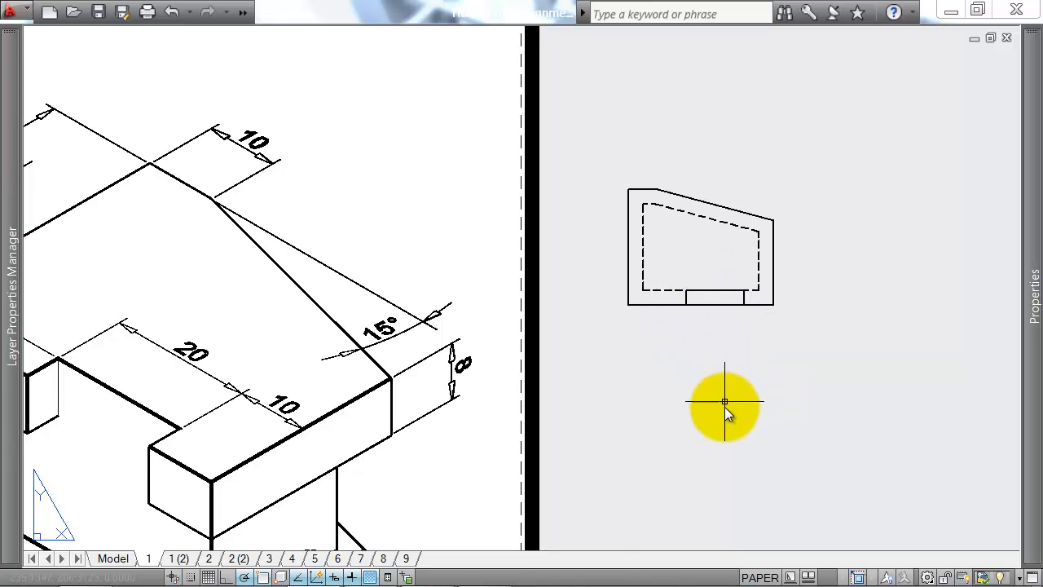
Step: Compare the plan view's notch and hidden inner outline with the isometric reference drawing
scroll(730, 399, "down", 3)
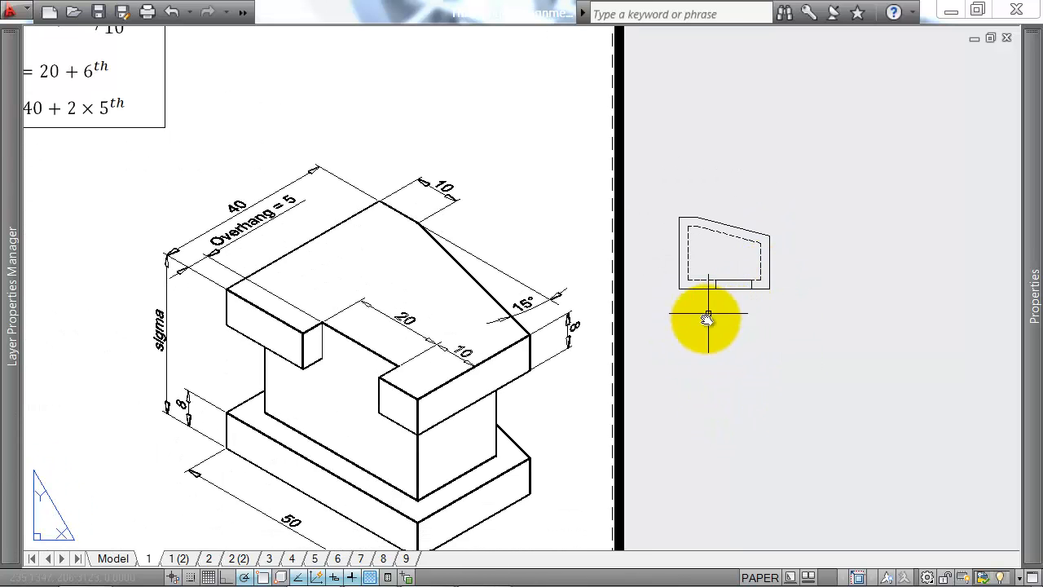
middle_click_drag(710, 352, 709, 339)
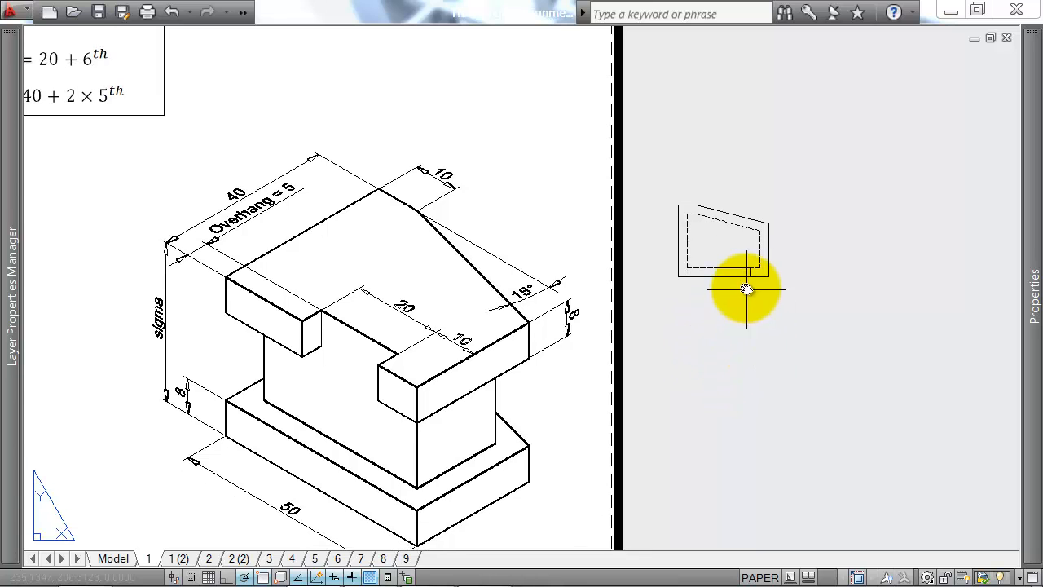
scroll(710, 263, "up", 2)
scroll(669, 277, "down", 2)
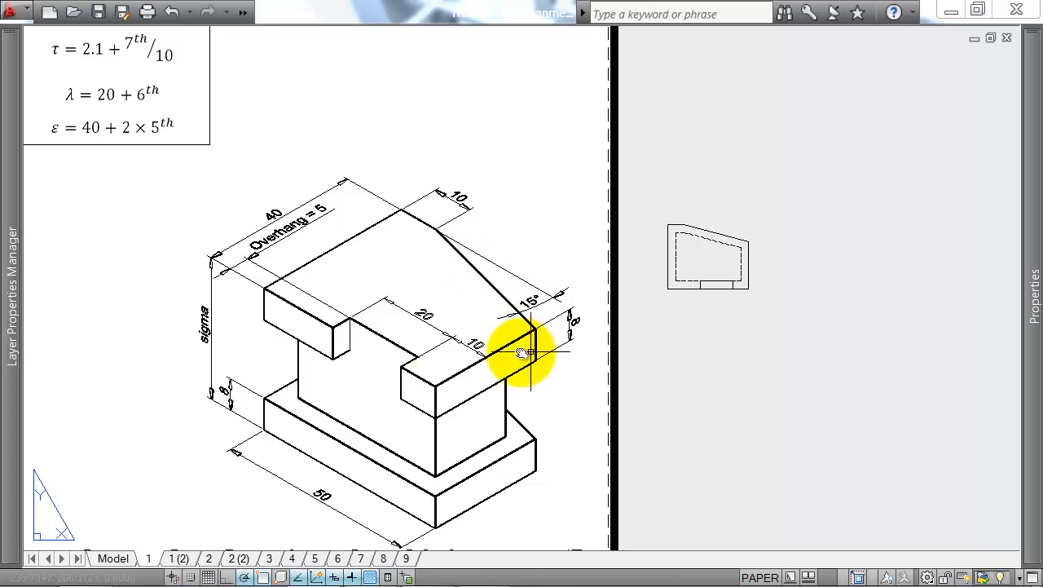
scroll(705, 259, "up", 5)
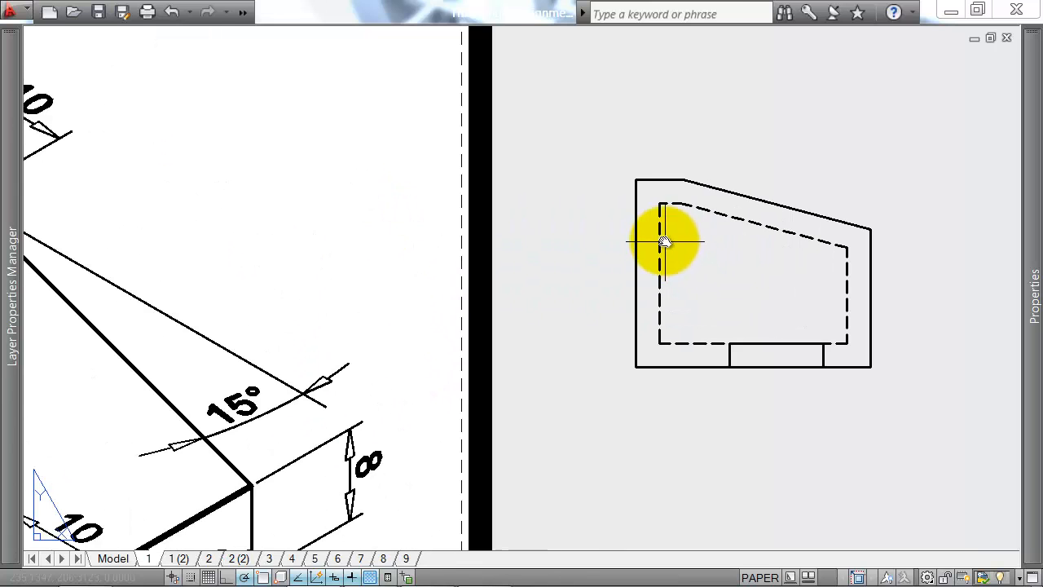
scroll(830, 301, "down", 2)
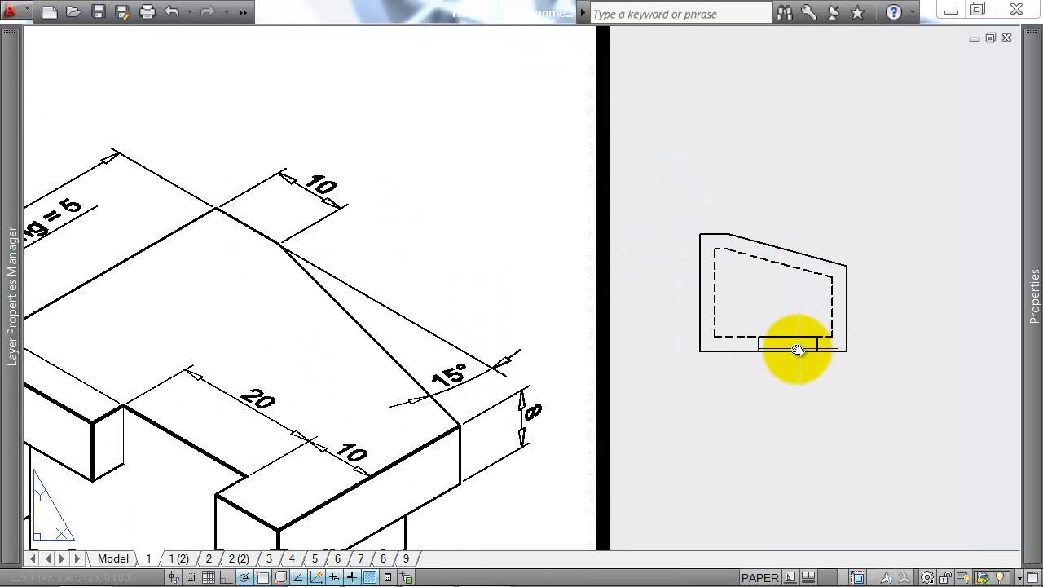
middle_click_drag(796, 350, 741, 233)
scroll(781, 285, "up", 2)
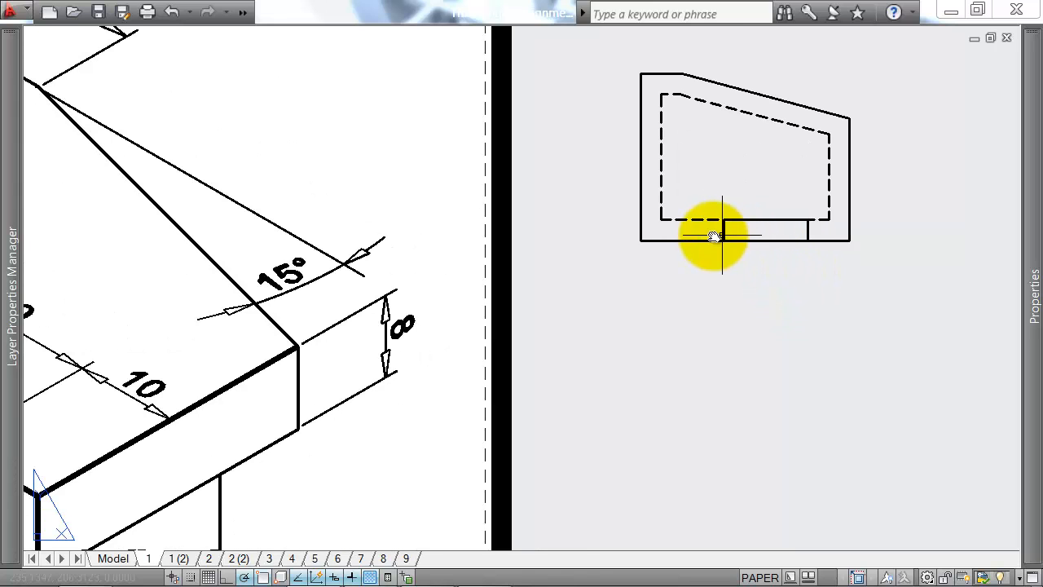
left_click(811, 240)
key("Escape")
scroll(813, 247, "down", 4)
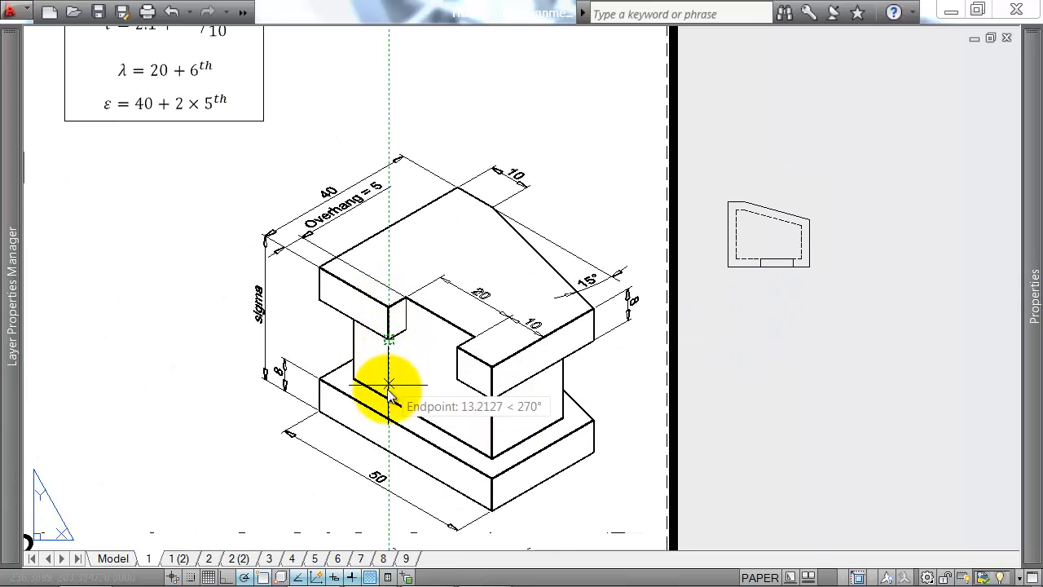
left_click(385, 420)
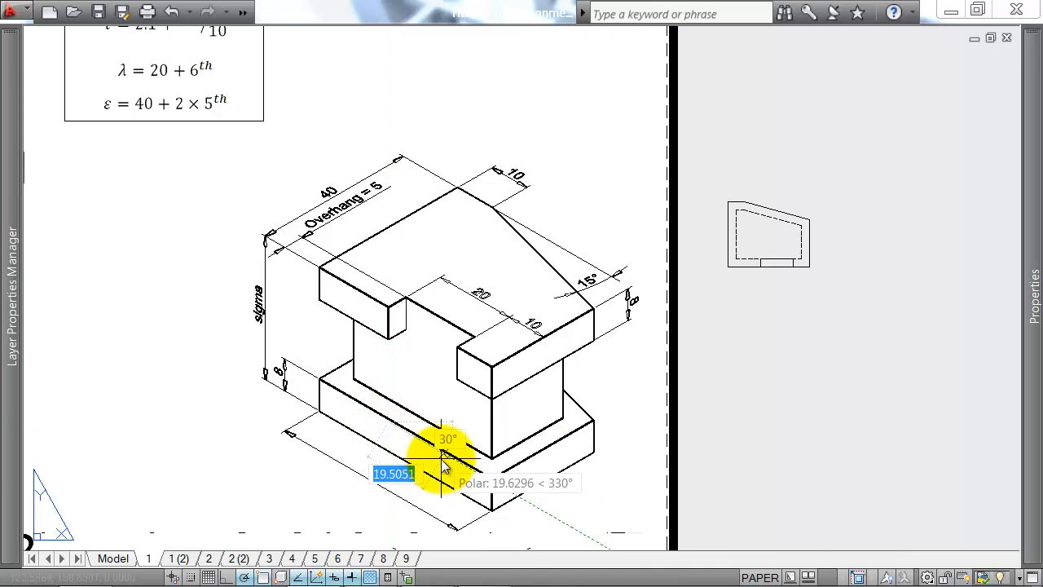
key("Escape")
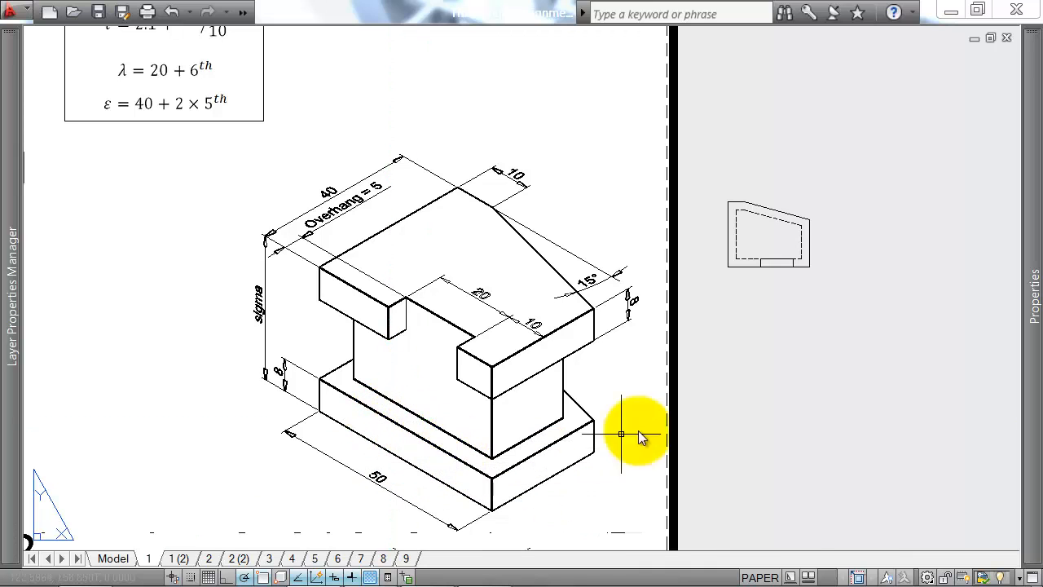
Step: Start the front view outline about 20 units directly below the plan's lower-left corner and draw its left edge 16 units down
middle_click_drag(870, 243, 762, 208)
key("Return")
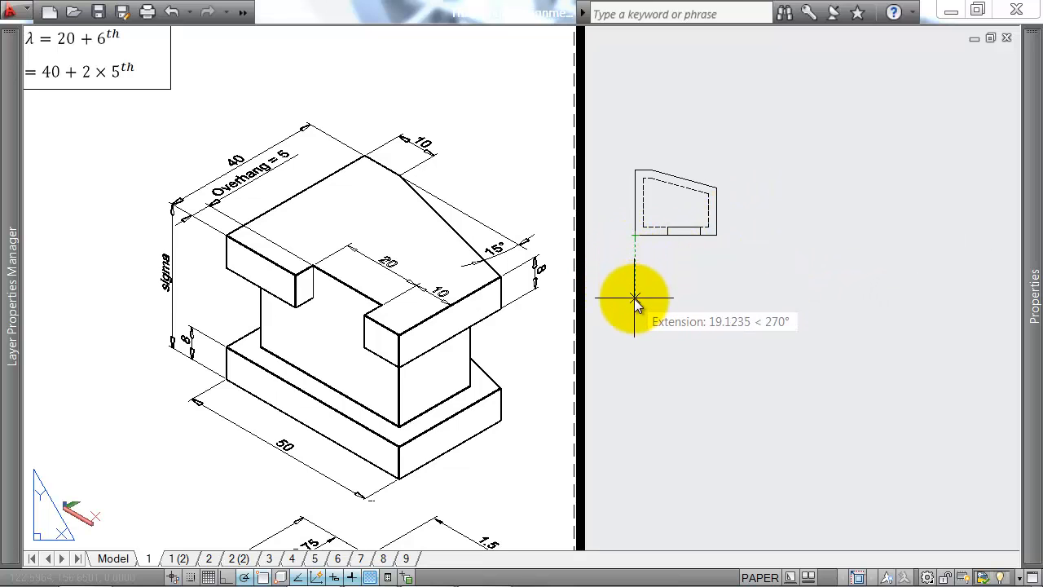
left_click(636, 303)
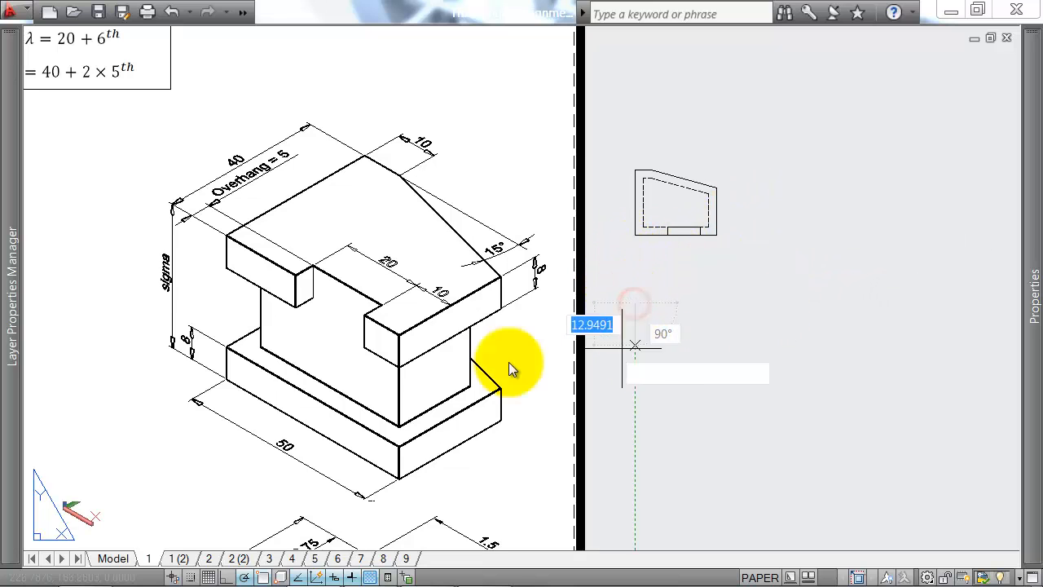
scroll(181, 295, "down", 3)
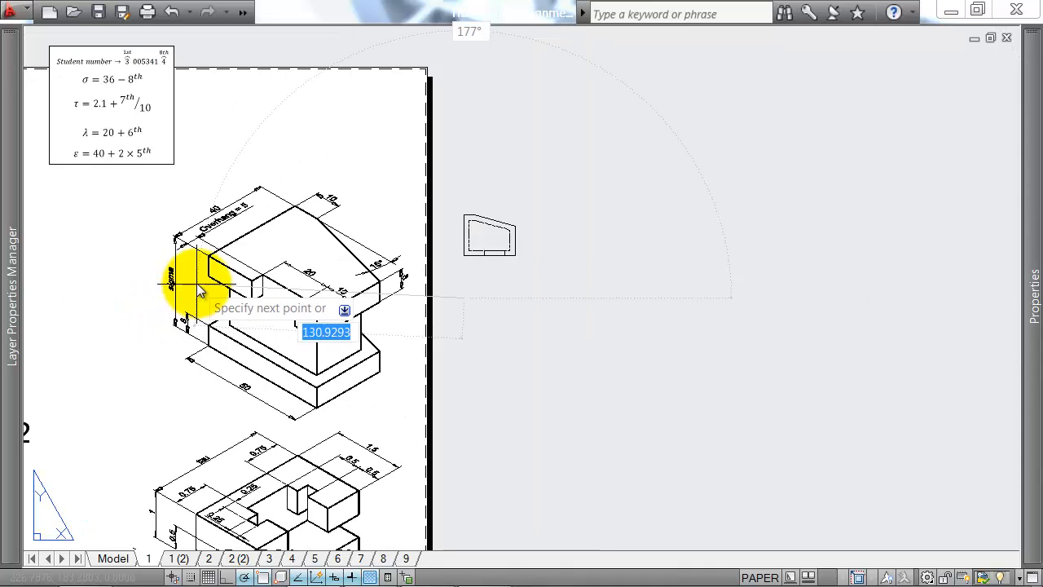
middle_click_drag(176, 287, 342, 306)
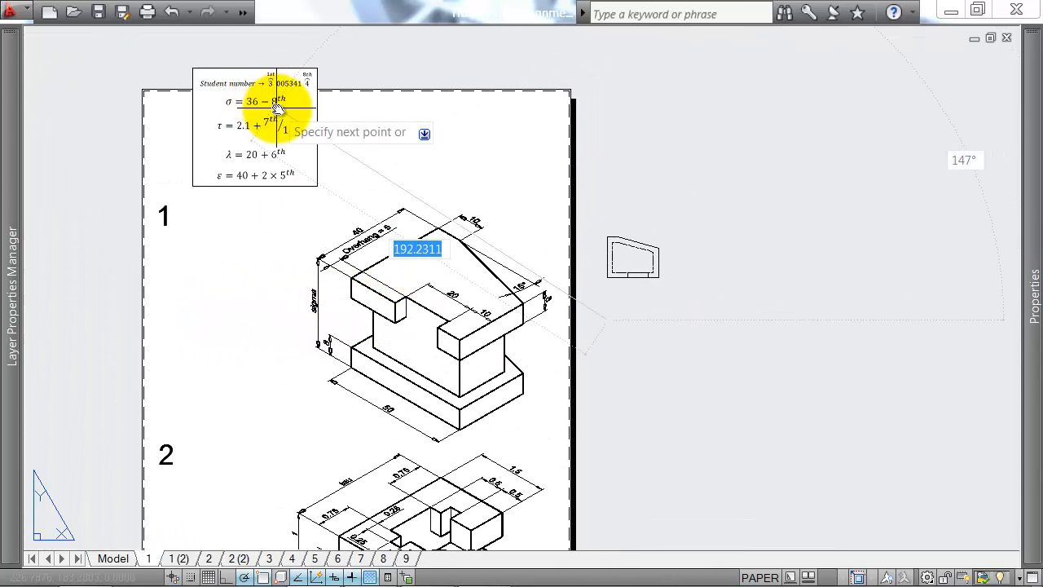
scroll(300, 95, "up", 4)
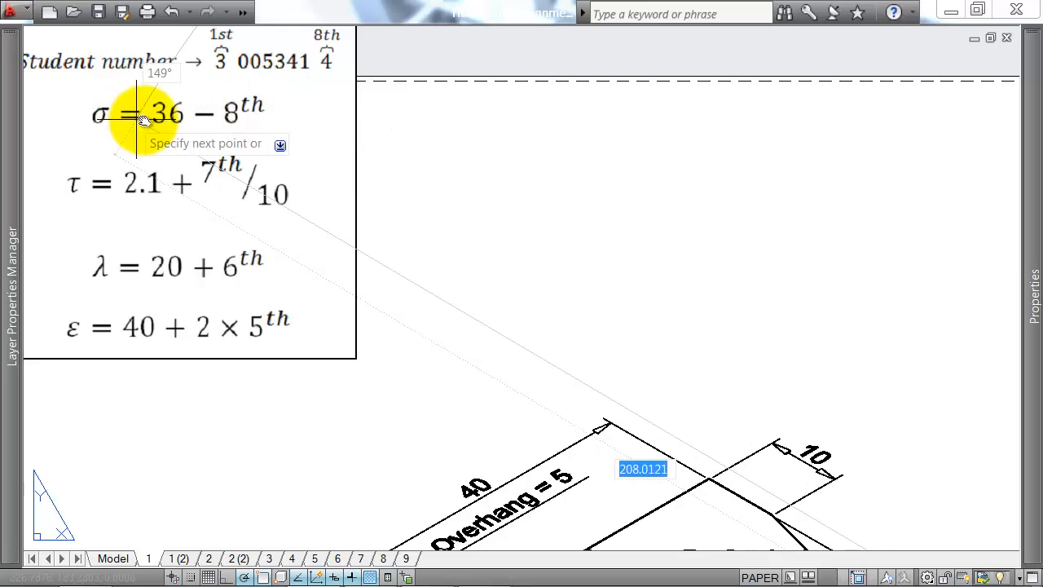
scroll(343, 101, "down", 5)
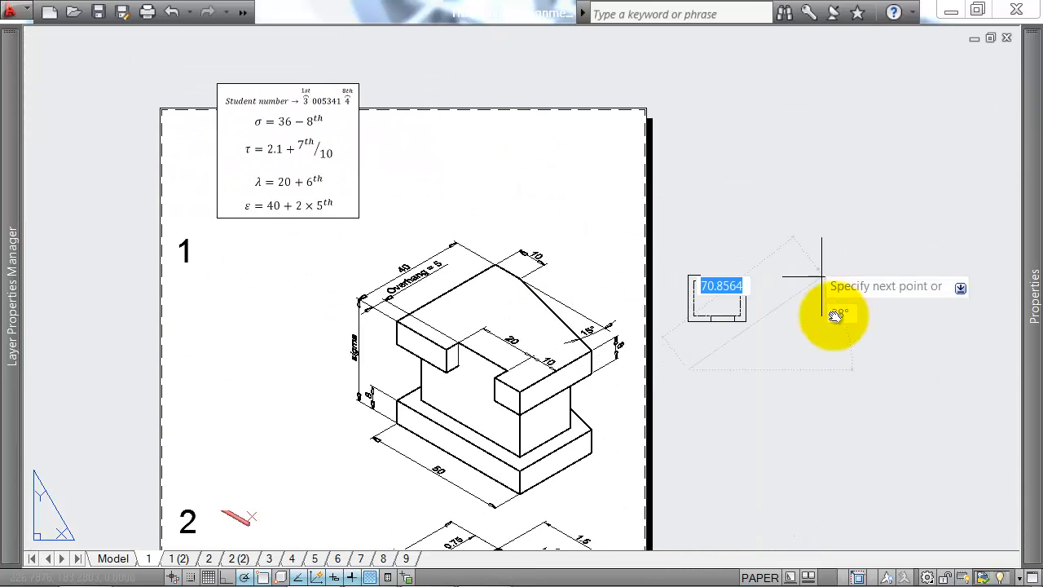
scroll(702, 318, "up", 5)
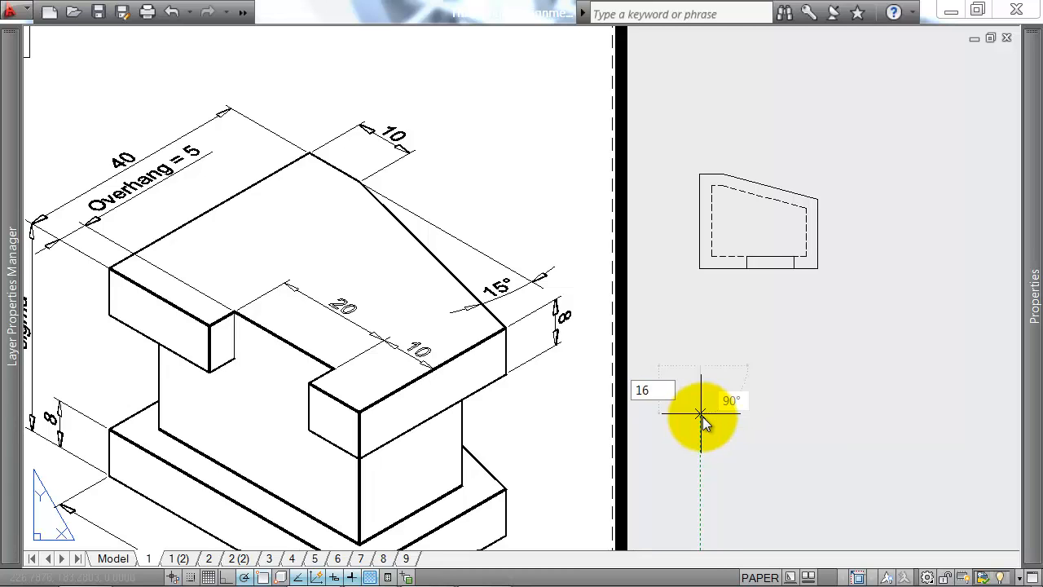
key("Return")
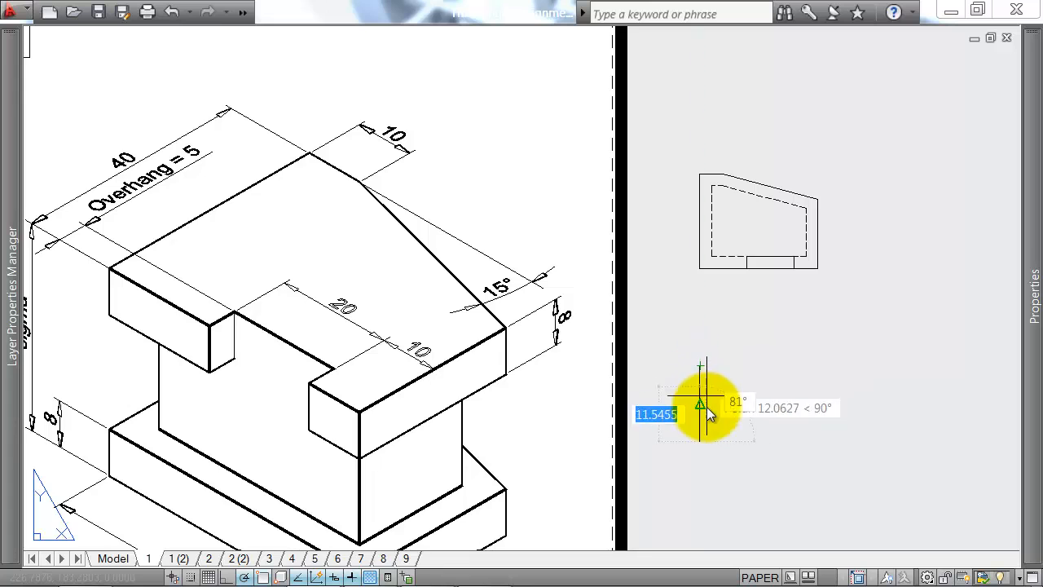
Step: Complete the front view rectangle with a 25-unit bottom edge aligned to the plan's right side, a right edge of matching height, and a closing top edge
scroll(707, 383, "down", 3)
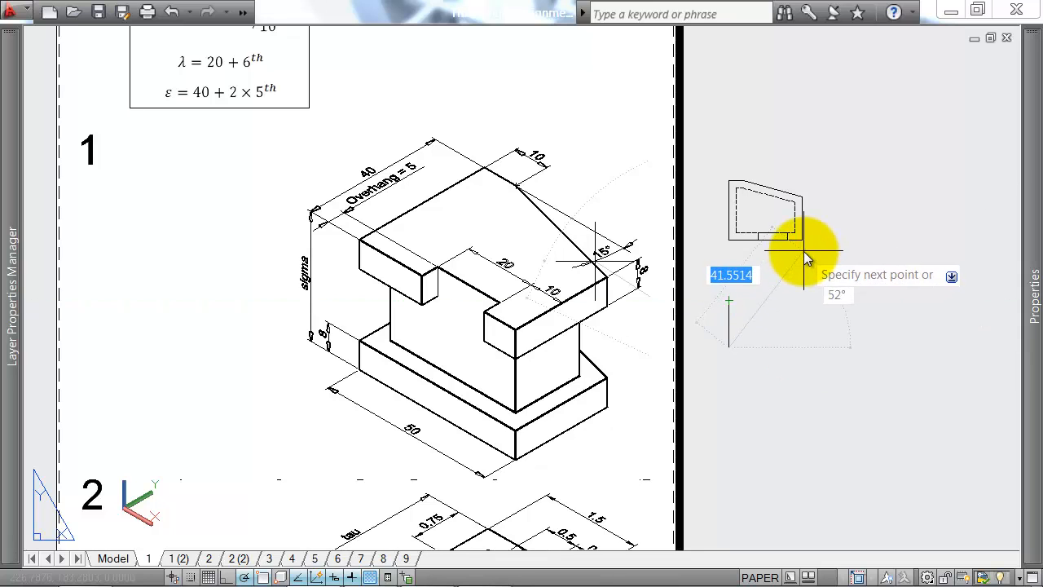
left_click(803, 348)
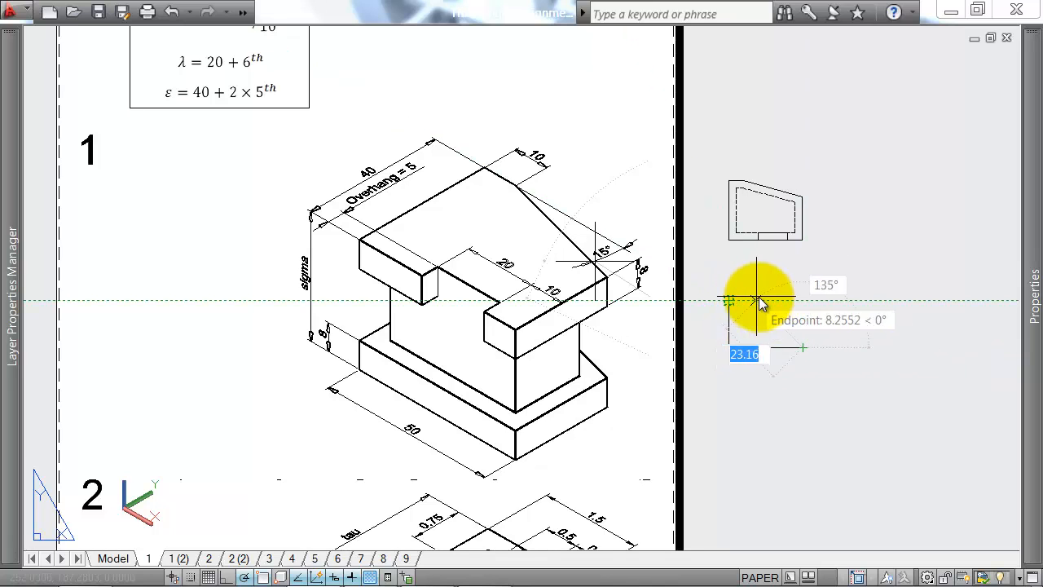
left_click(803, 300)
key("c")
key("Return")
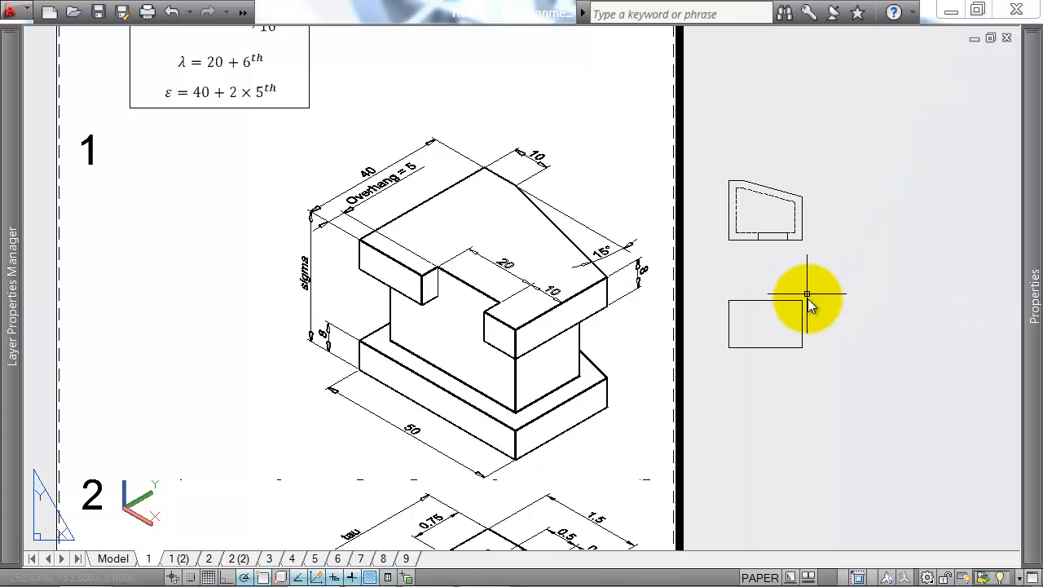
scroll(776, 330, "up", 2)
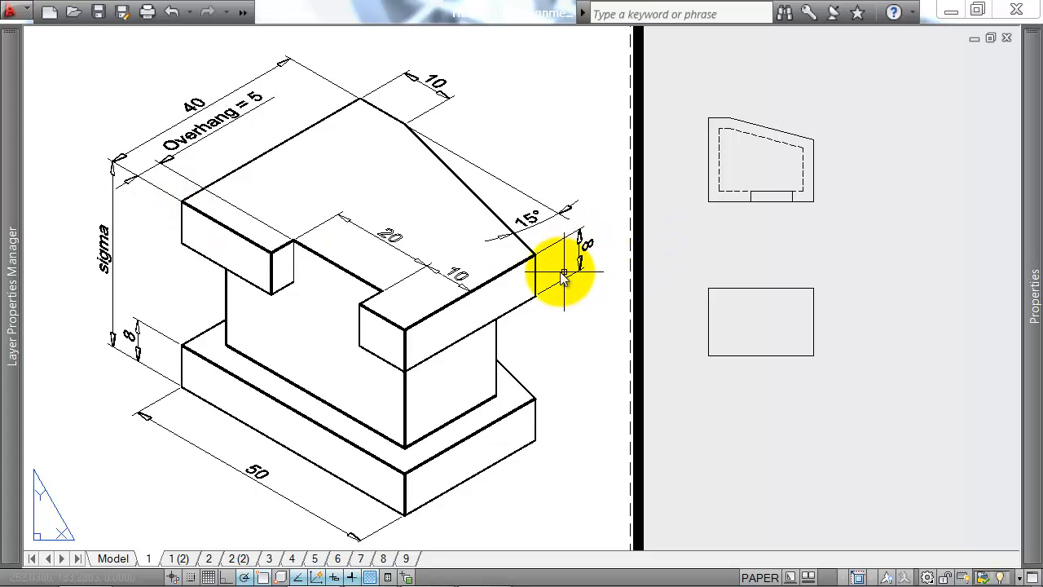
left_click(527, 293)
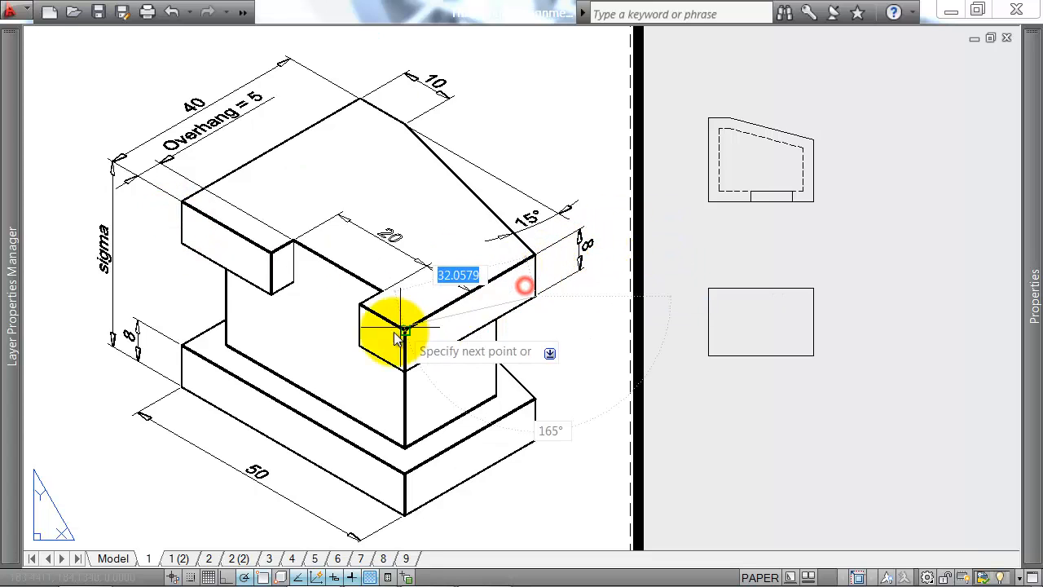
left_click(426, 329)
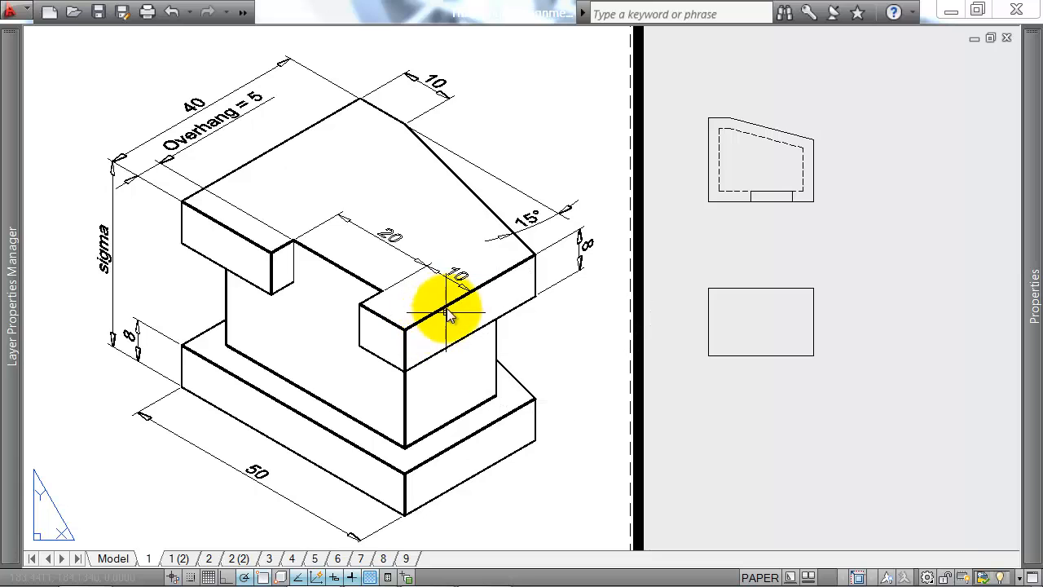
left_click(447, 291)
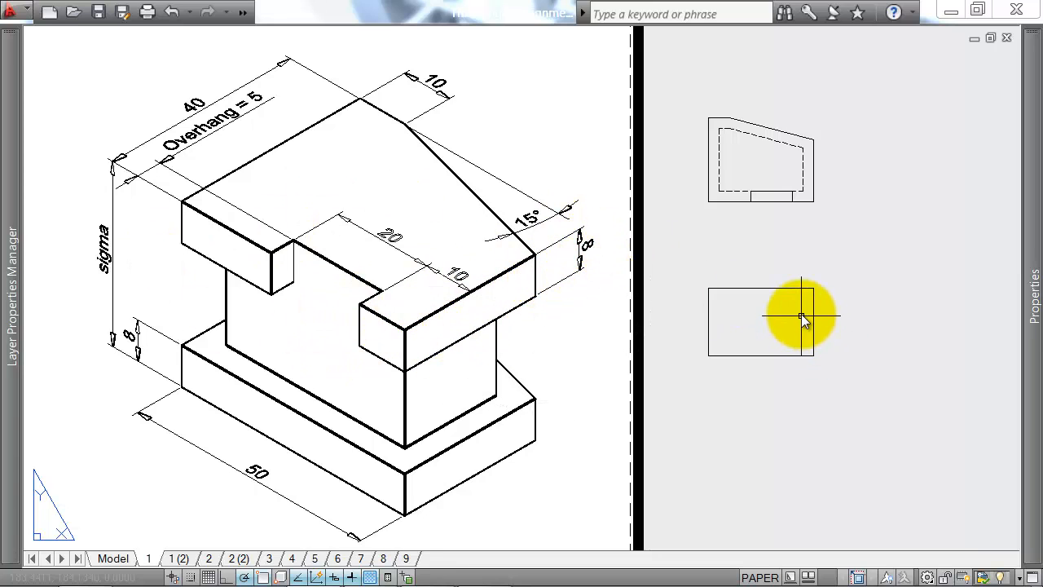
Step: Offset the front view's top edge downward and its bottom edge upward by 4 units for the two slab thicknesses
key("Return")
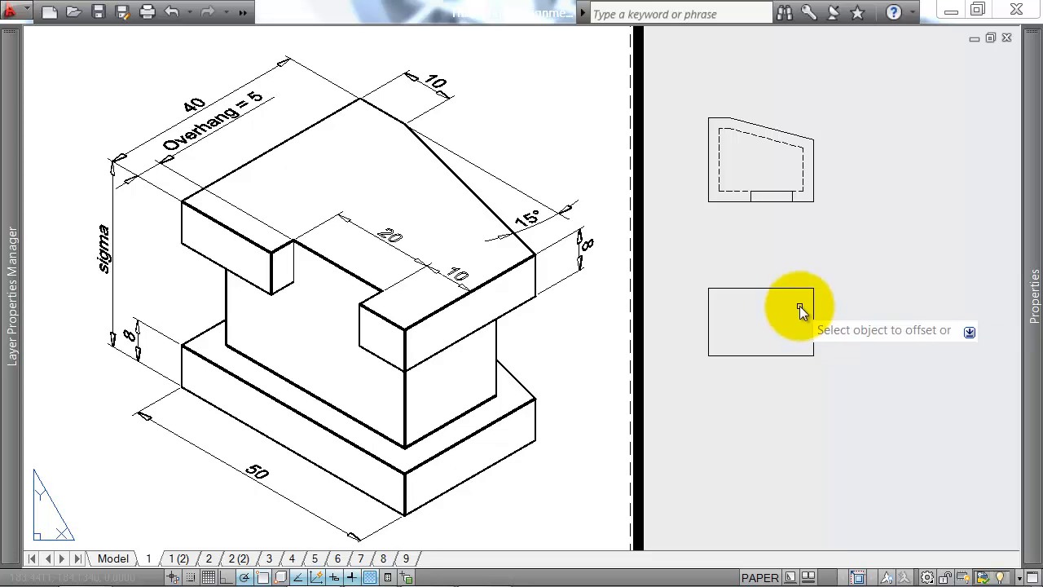
left_click(778, 290)
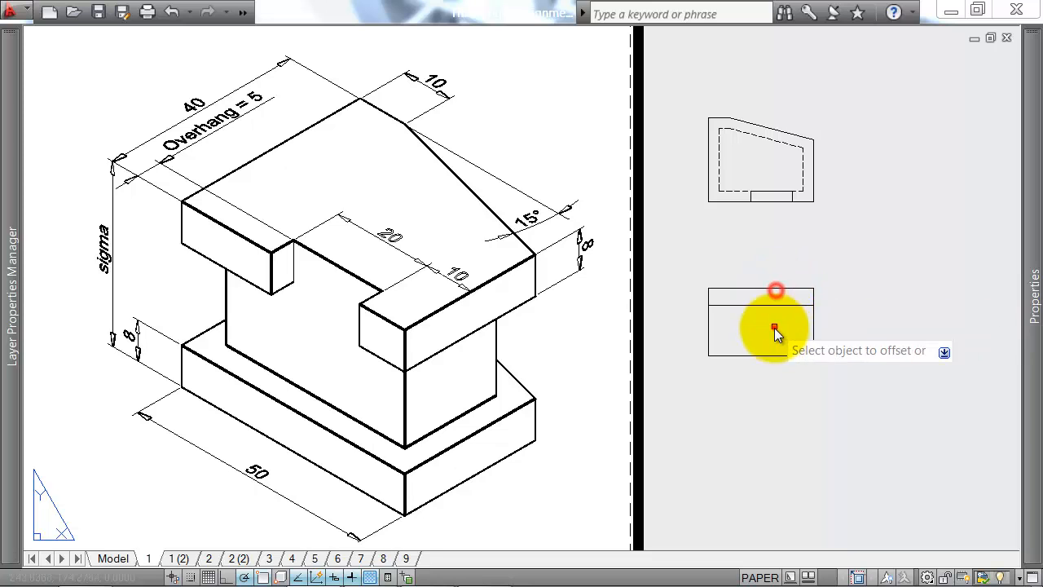
left_click(773, 328)
left_click(766, 357)
left_click(760, 335)
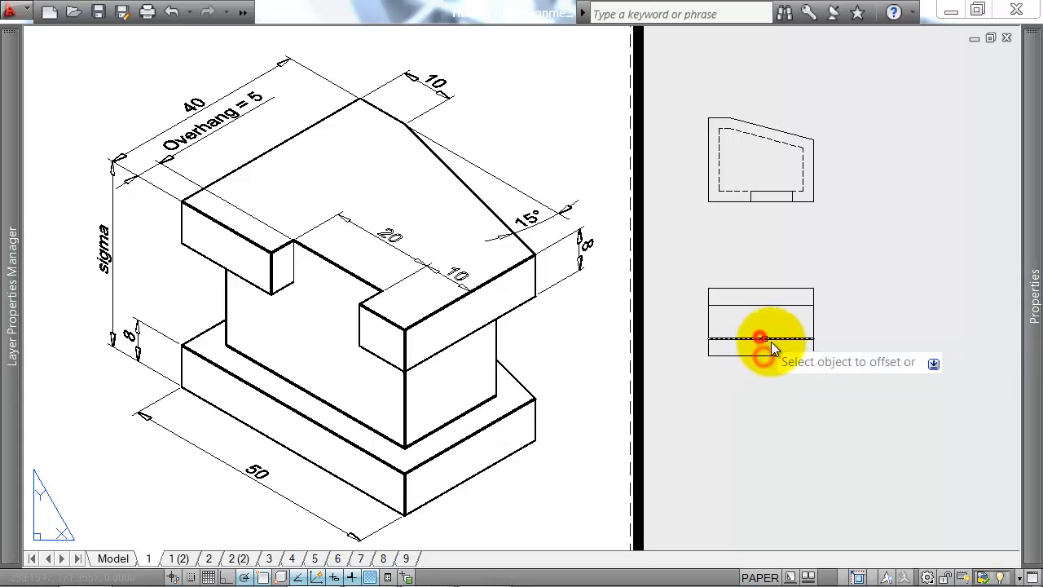
Step: Draw two vertical lines through the front view's upper slab, aligned with both sides of the plan view's notch
type("l")
key("Return")
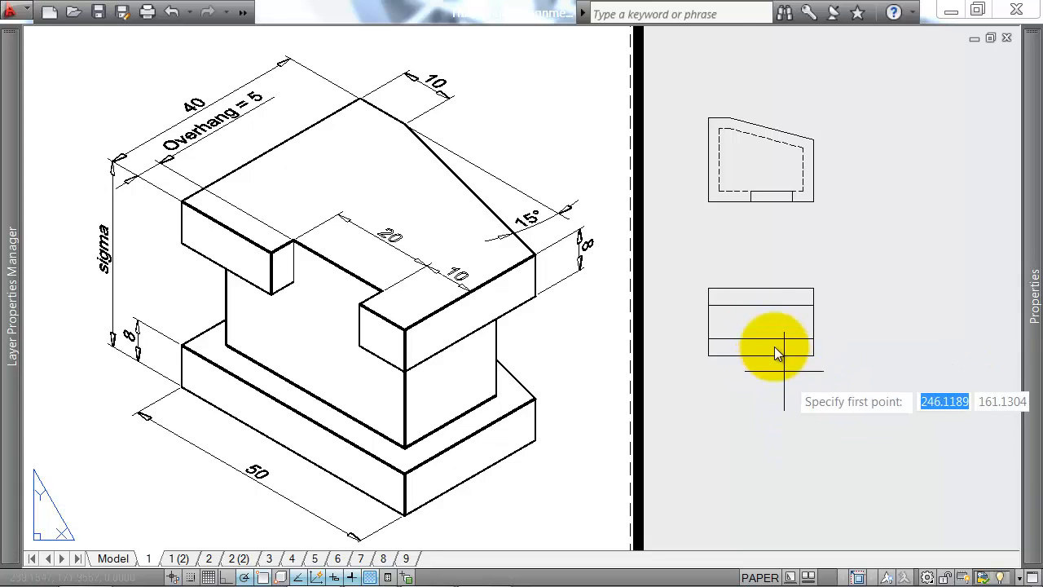
scroll(756, 267, "up", 2)
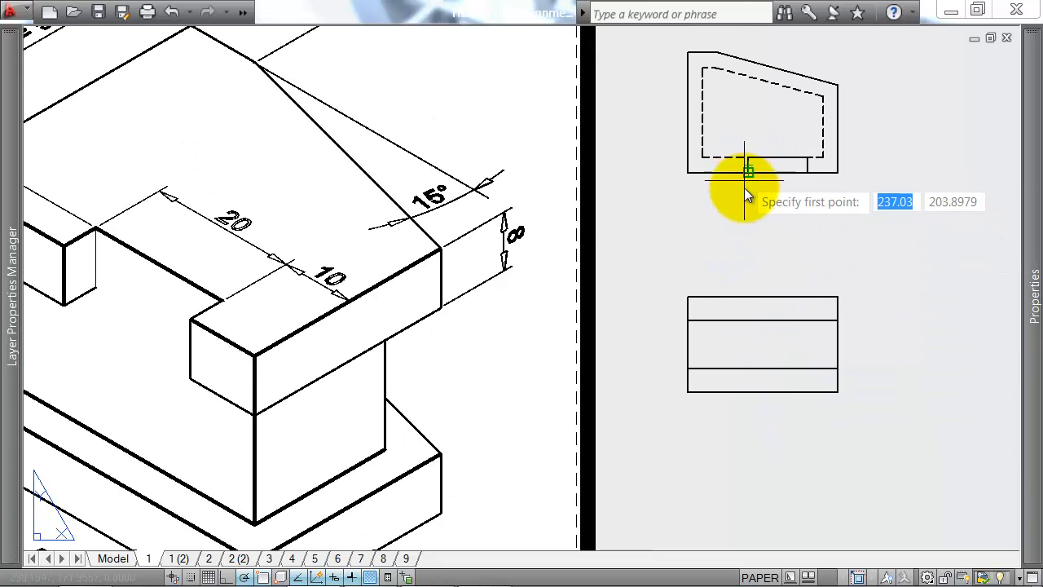
left_click(749, 297)
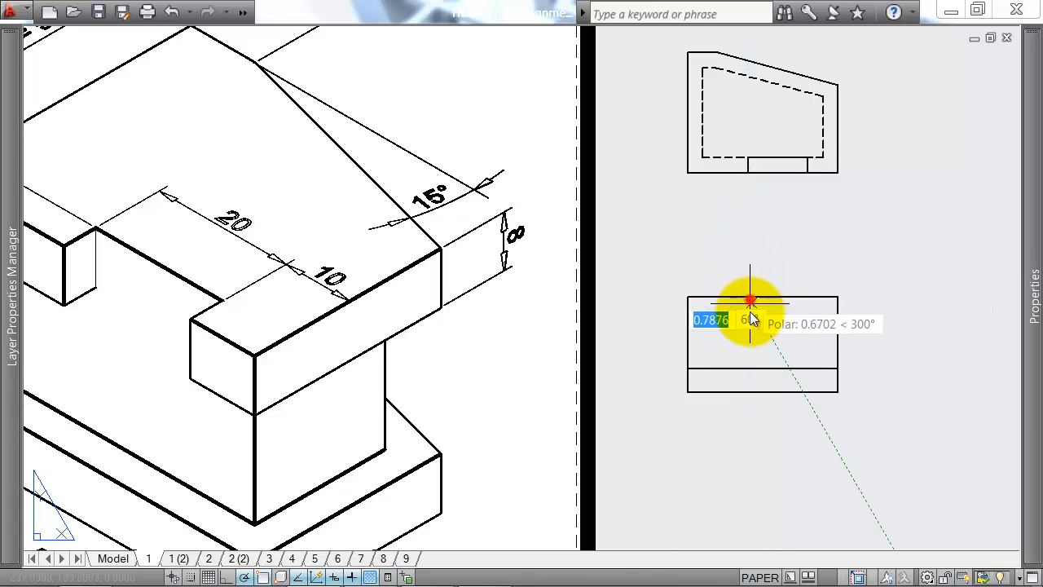
left_click(749, 321)
key("Return")
key("Return")
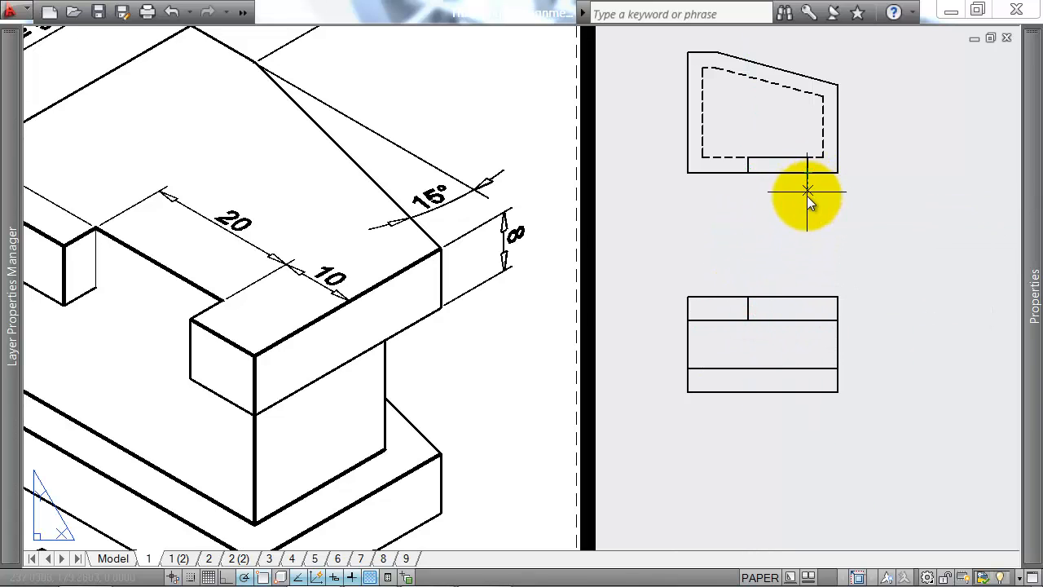
left_click(807, 297)
left_click(809, 320)
key("Return")
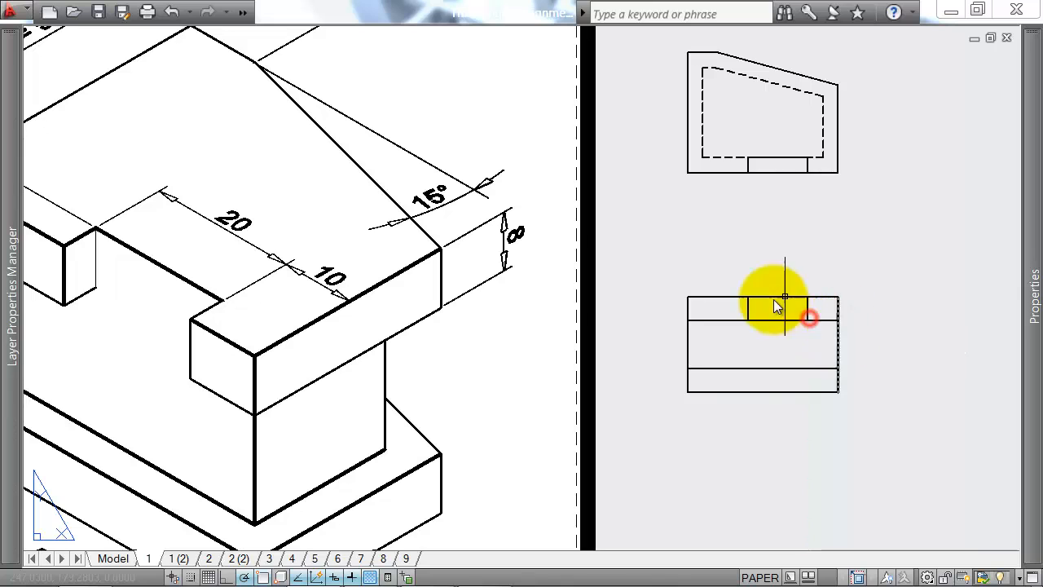
Step: Trim the upper slab's lower edge between the two vertical notch lines in the front view
middle_click_drag(781, 305, 816, 266)
scroll(779, 323, "down", 4)
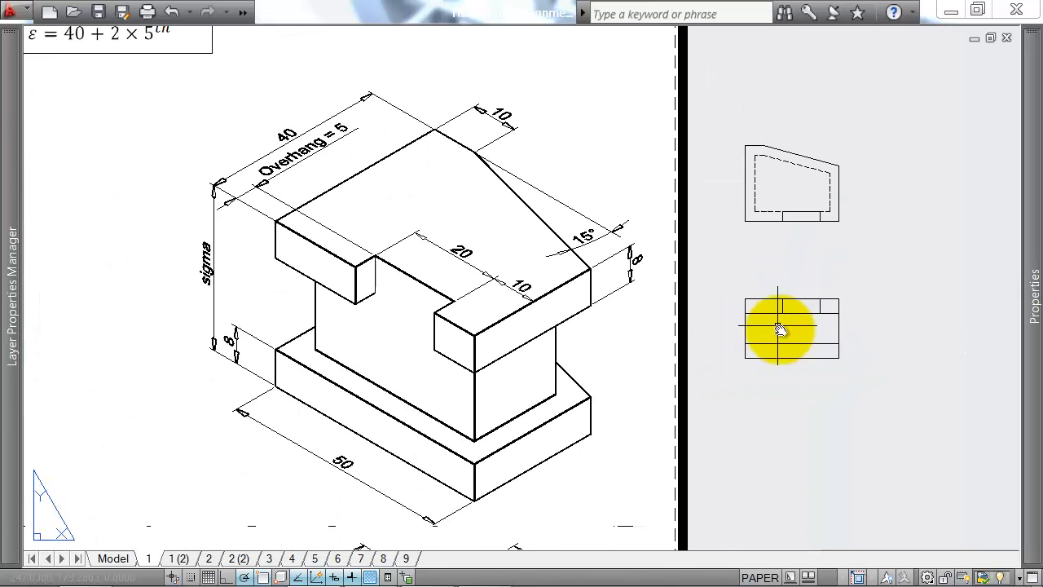
scroll(802, 336, "up", 3)
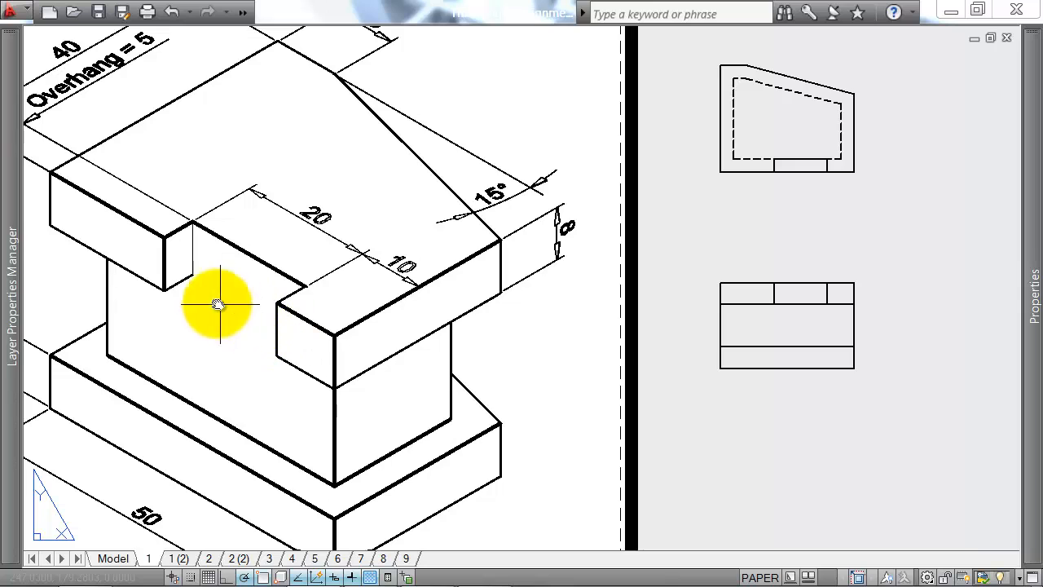
type("tr")
key("Return")
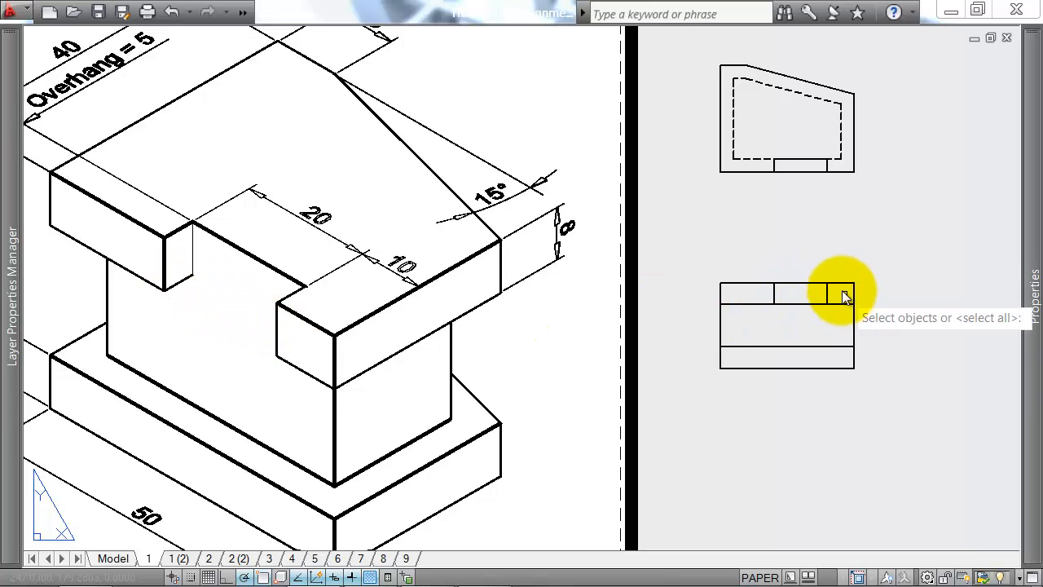
left_click(842, 292)
left_click(755, 299)
key("Return")
left_click(808, 297)
left_click(791, 311)
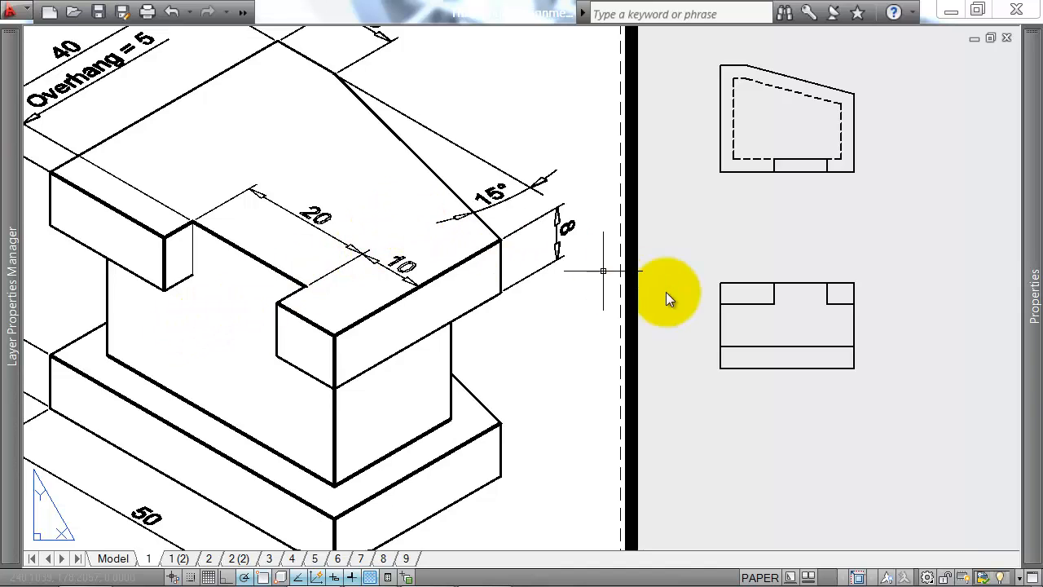
Step: Draw a 10-unit horizontal line across the trimmed gap between the lower ends of the notch lines
type("l")
key("Return")
left_click(775, 304)
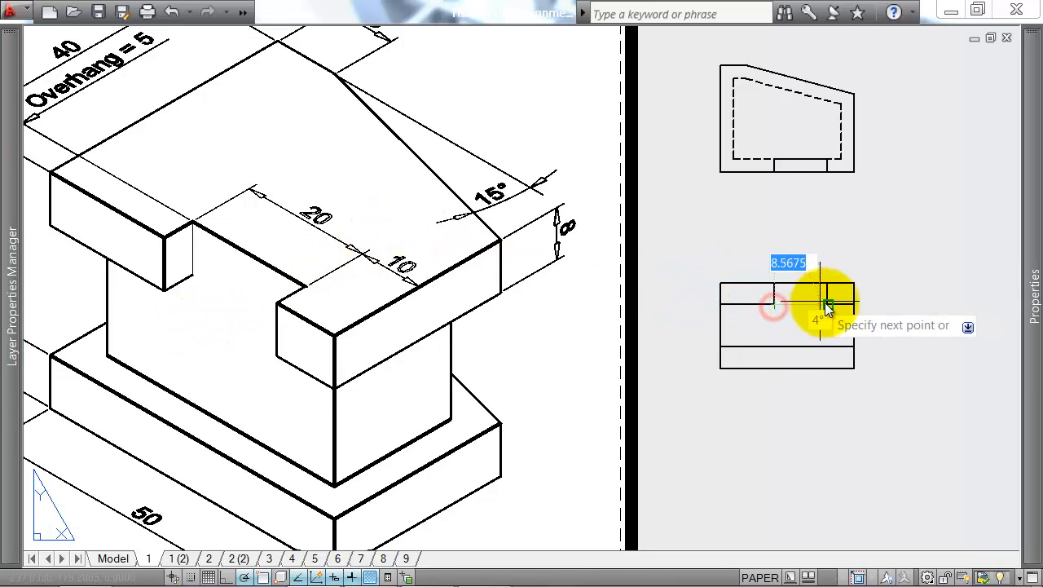
key("Return")
Step: Change the linetype of the new line under the notch to dashed
double_click(797, 304)
left_click(942, 130)
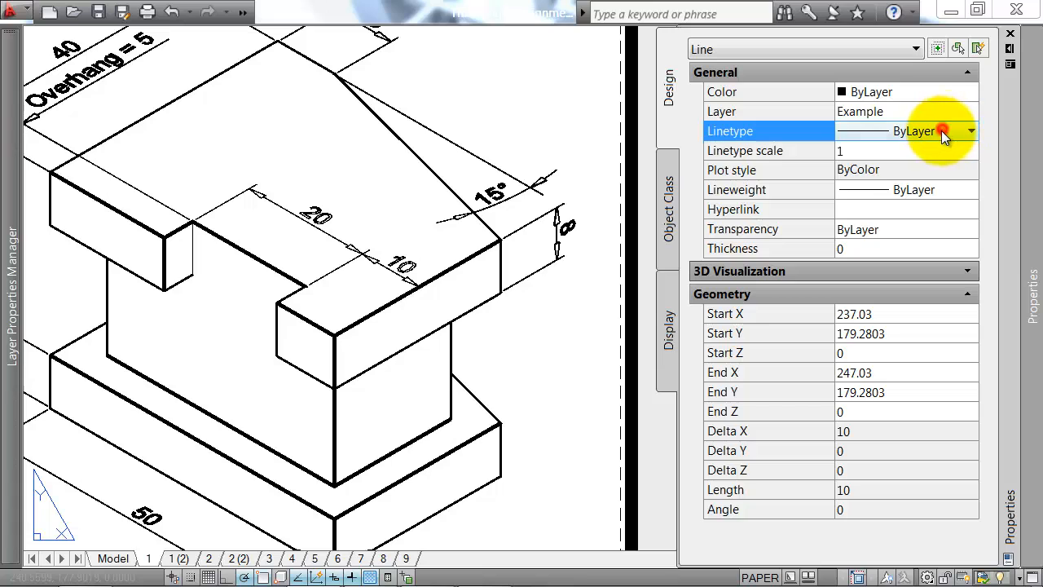
left_click(942, 130)
left_click(913, 245)
key("Escape")
key("ctrl+1")
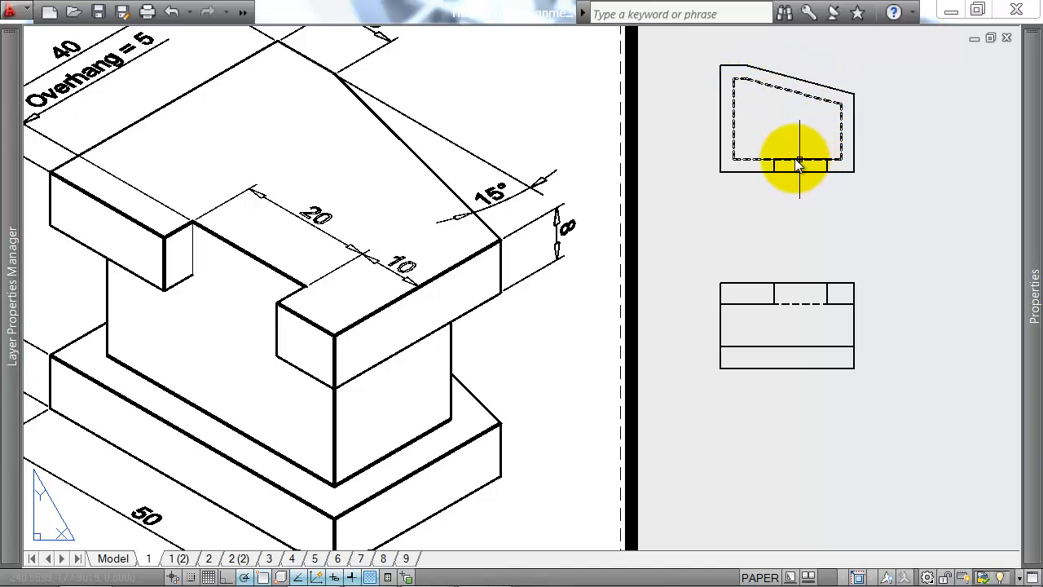
Step: Draw the middle block's left vertical edge between the two slabs, aligned with the left side of the plan's hidden outline
key("l")
key("Return")
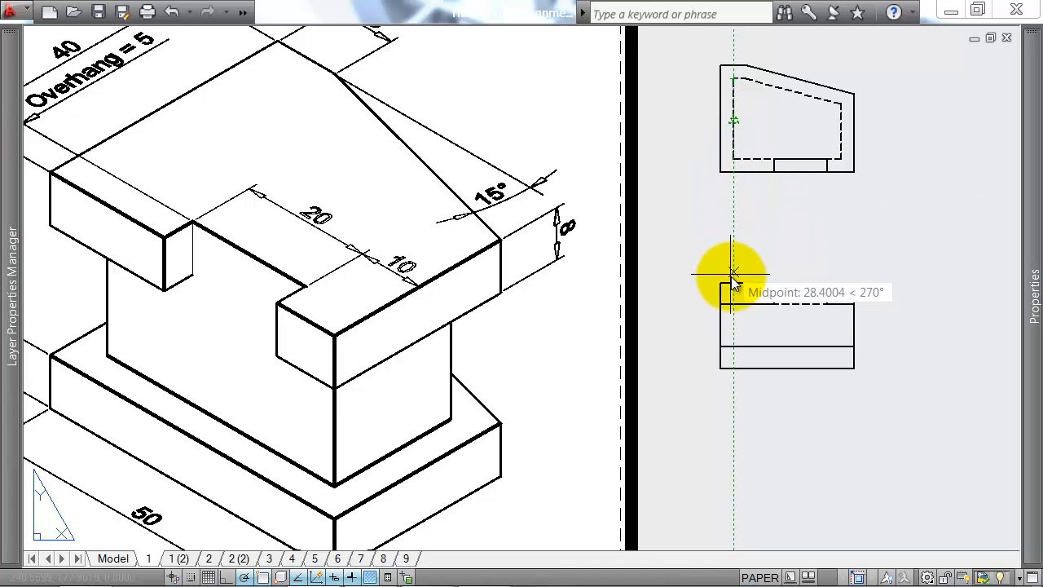
left_click(733, 303)
left_click(733, 345)
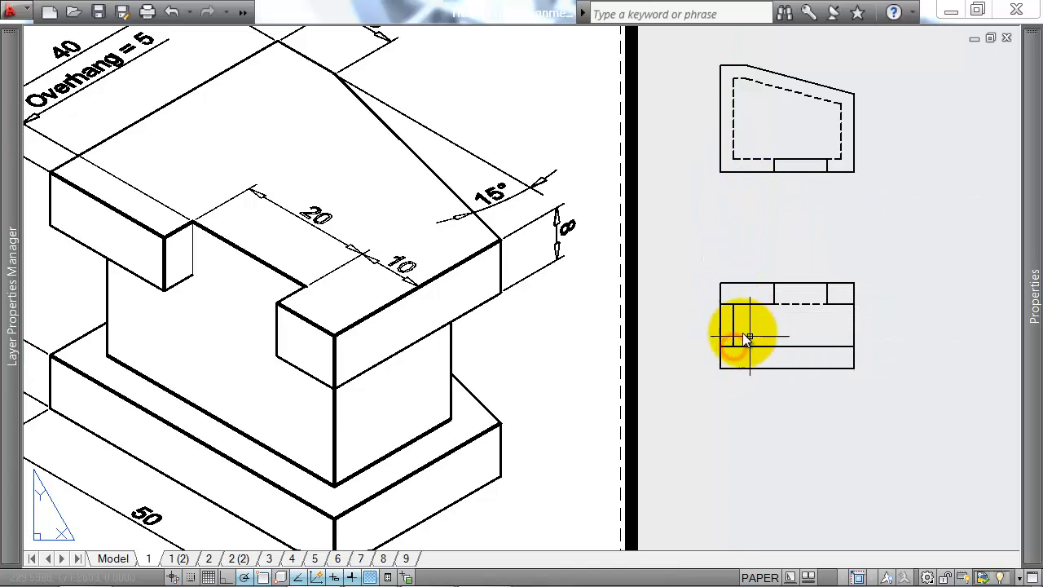
key("Return")
Step: Trim the front view's outer left edge between the upper and lower slabs
type("tr")
key("Return")
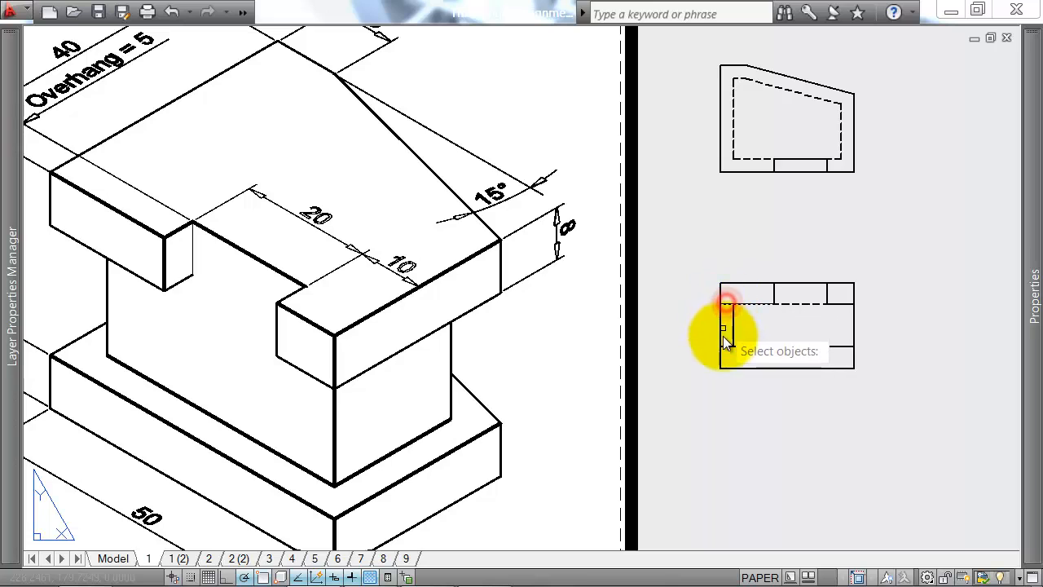
left_click(727, 349)
right_click(727, 350)
left_click(723, 331)
right_click(707, 337)
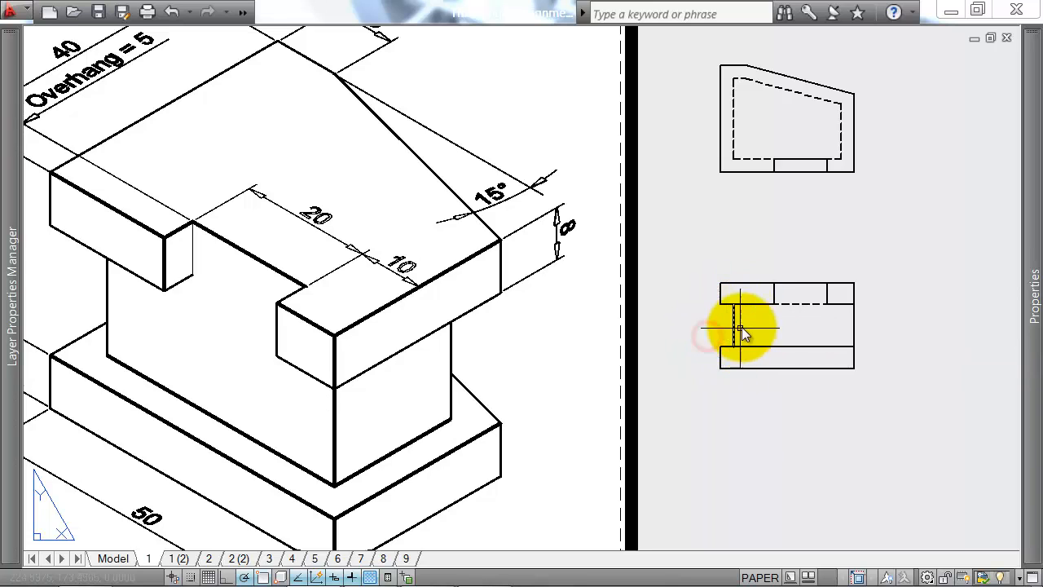
Step: Draw the middle block's right vertical edge aligned with the plan's hidden outline, and trim the outer right edge between the slabs
middle_click_drag(799, 324, 779, 320)
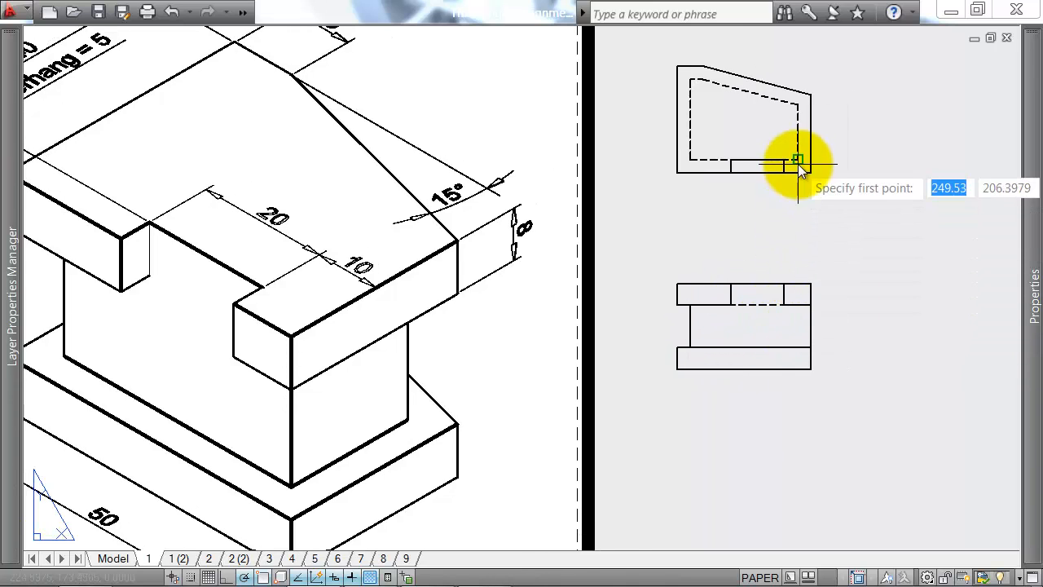
mouse_move(797, 161)
left_click(798, 308)
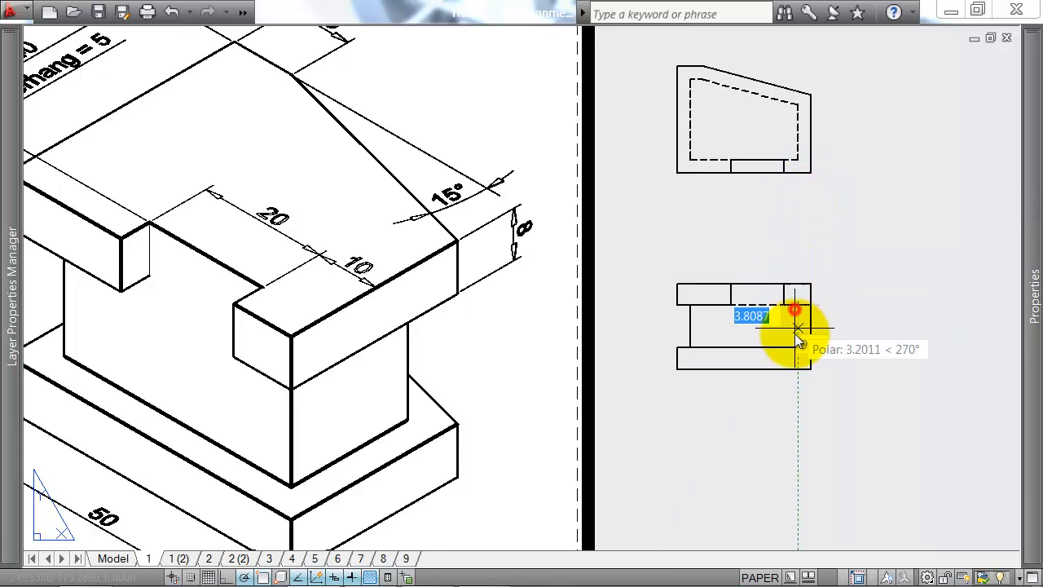
left_click(798, 348)
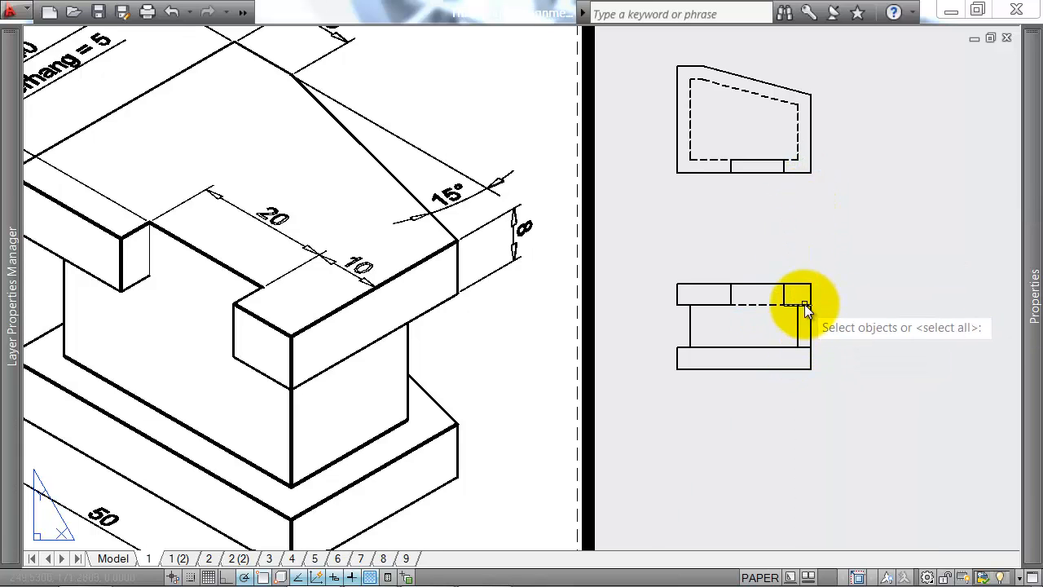
left_click(805, 304)
right_click(801, 352)
left_click(815, 327)
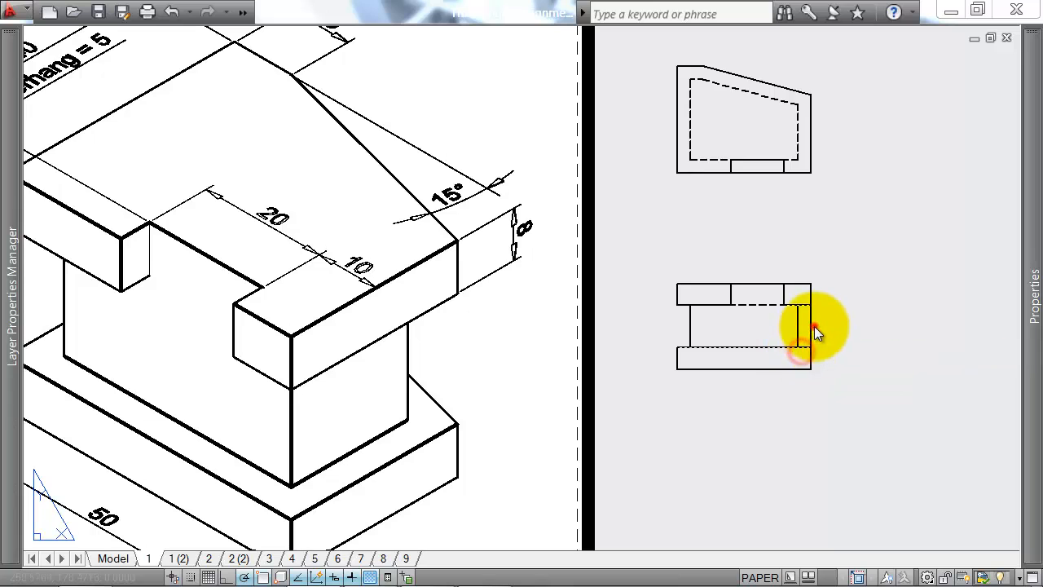
type("l")
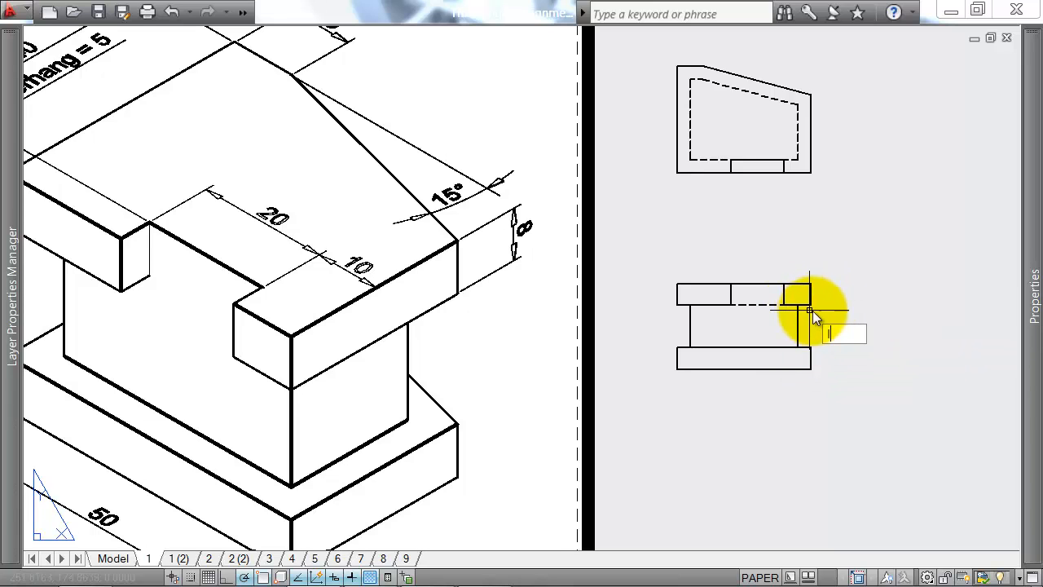
key("Return")
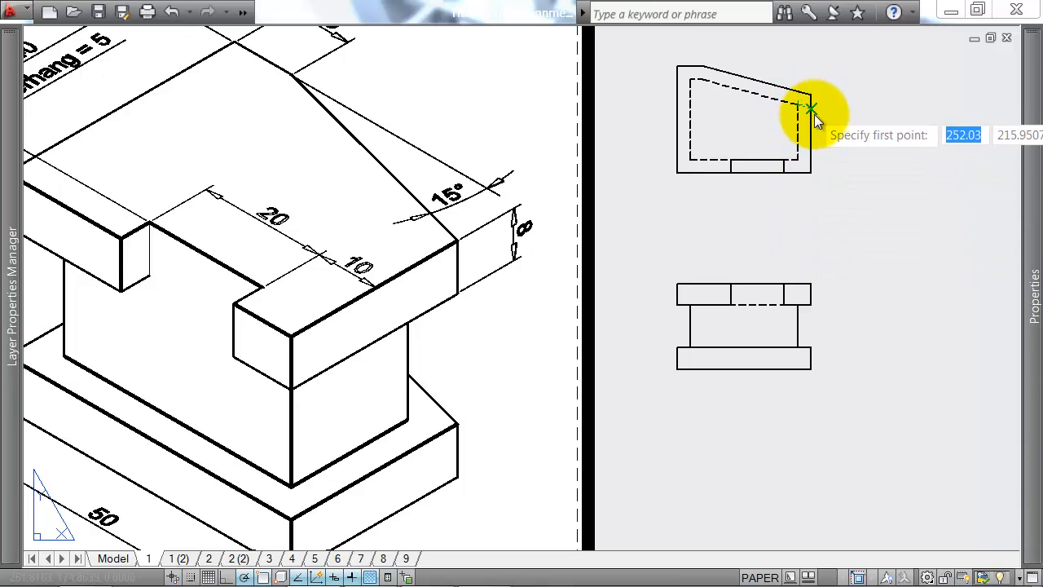
key("Escape")
Step: Check the front view's vertical edges against the plan's outer, notch and hidden-outline corners using temporary vertical rays
type("ray")
key("Return")
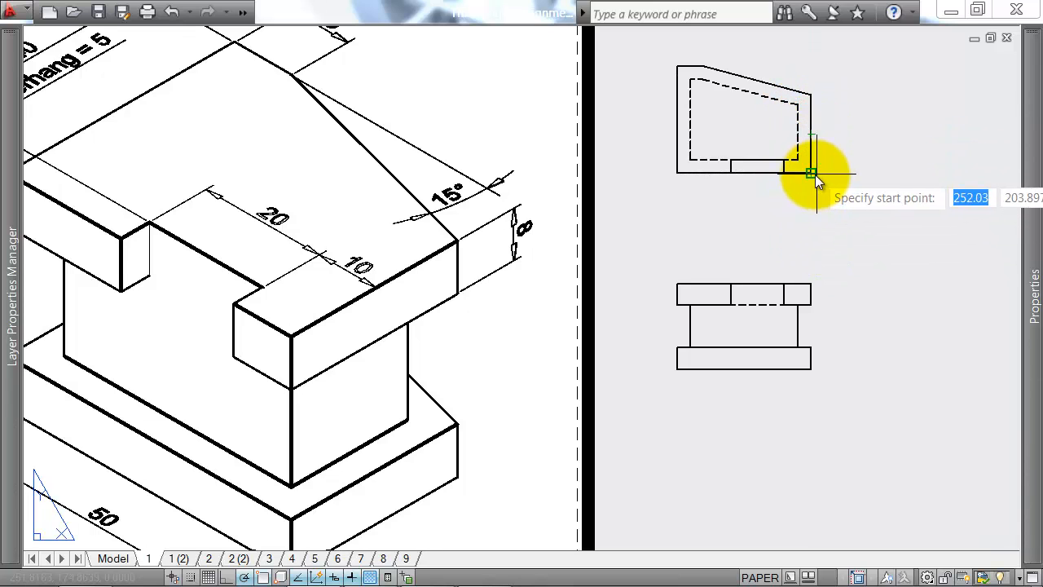
left_click(814, 174)
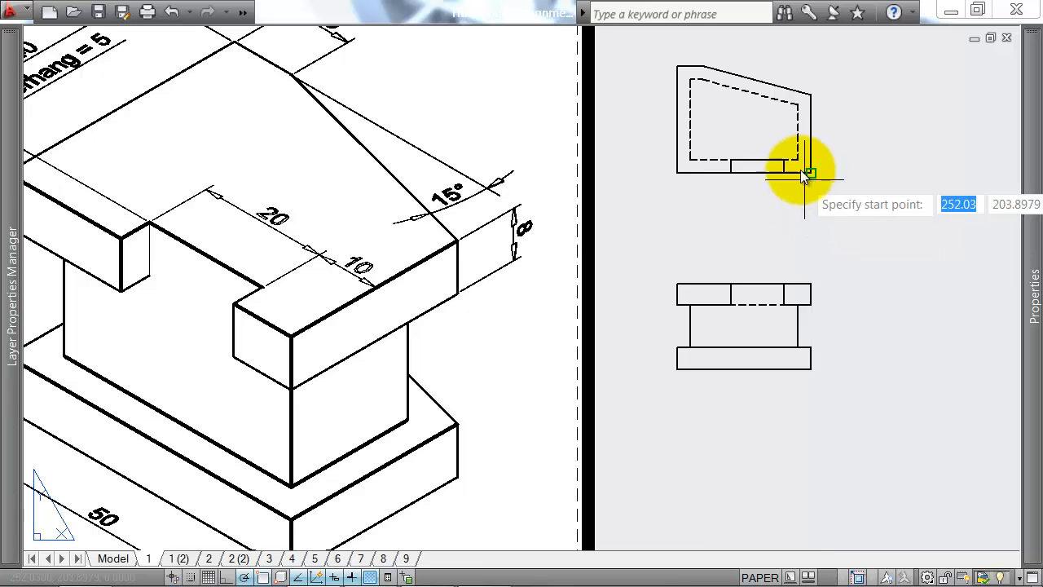
left_click(799, 163)
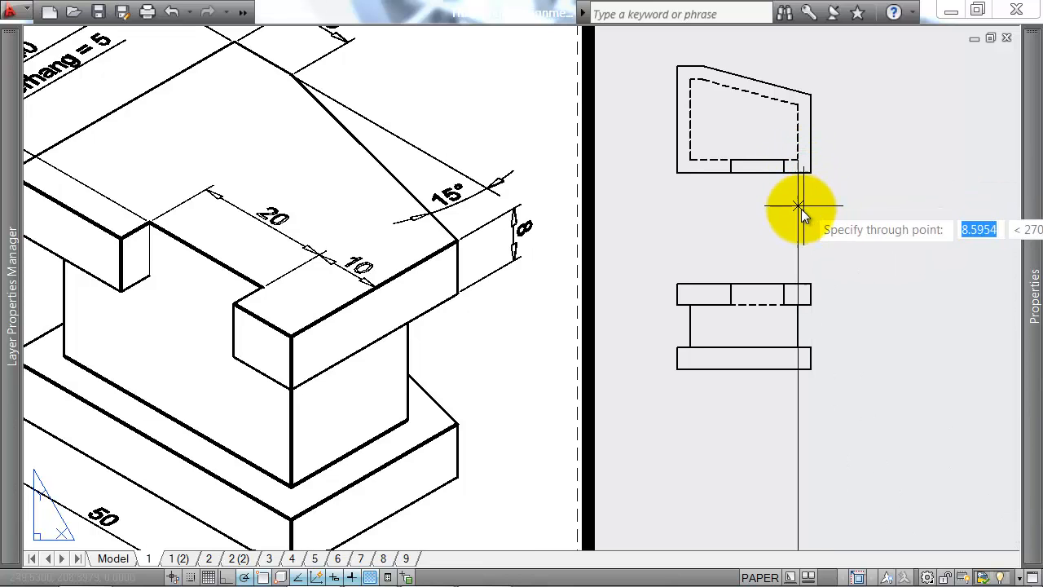
key("Escape")
key("Return")
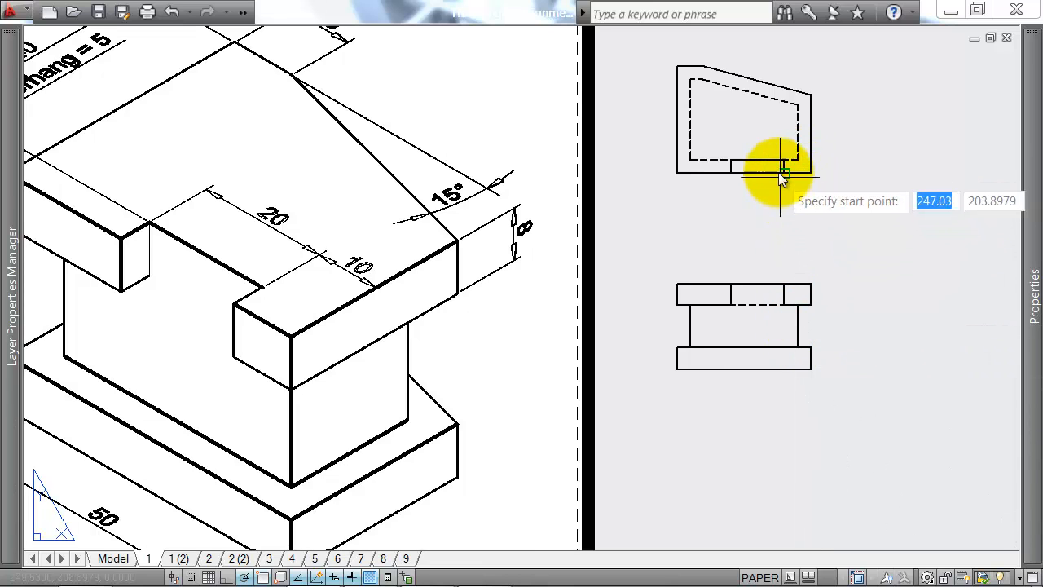
left_click(781, 173)
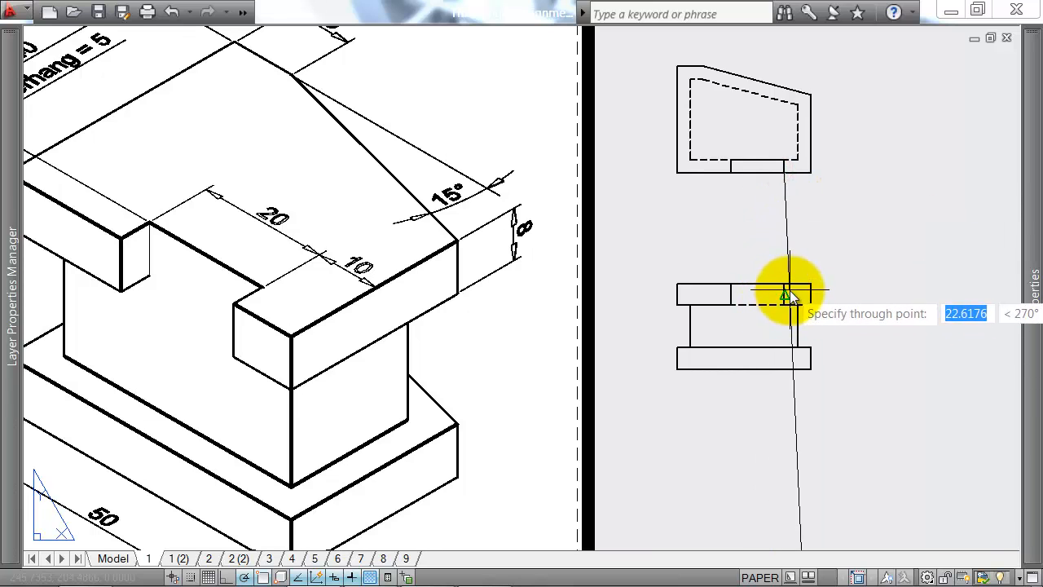
key("Escape")
key("Return")
left_click(731, 173)
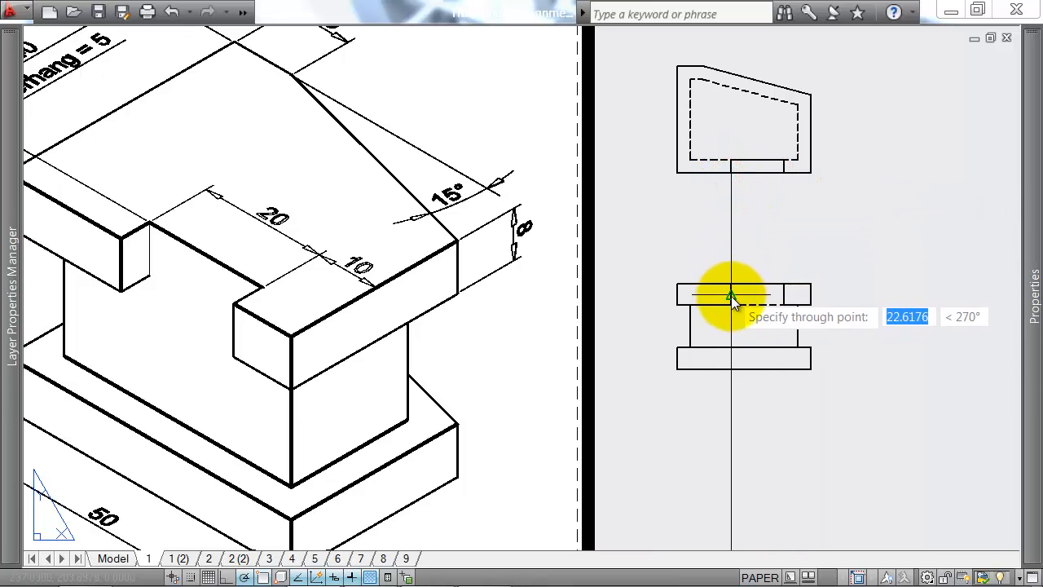
key("Escape")
key("Return")
left_click(692, 162)
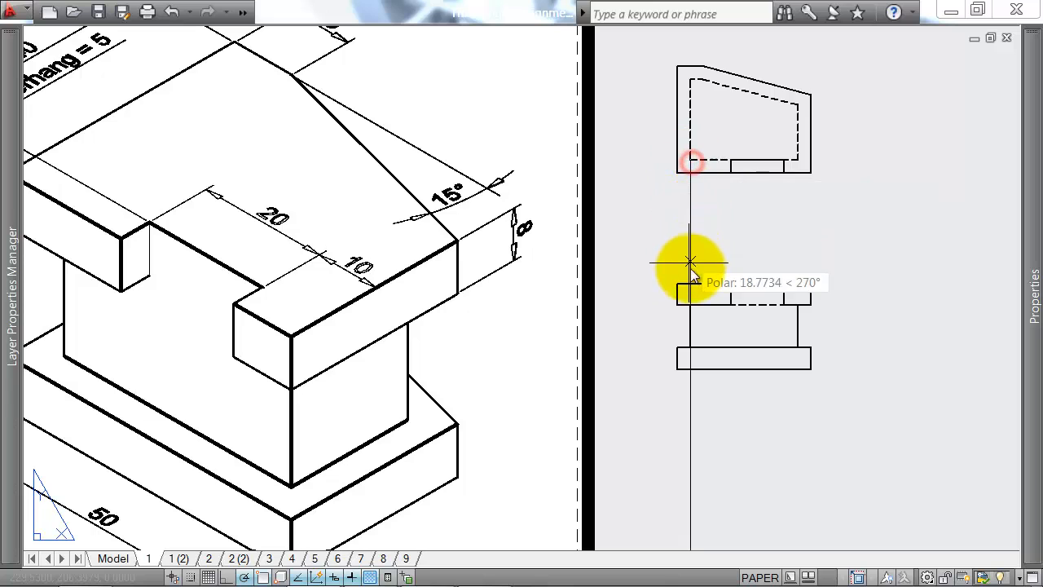
key("Escape")
key("Return")
left_click(677, 174)
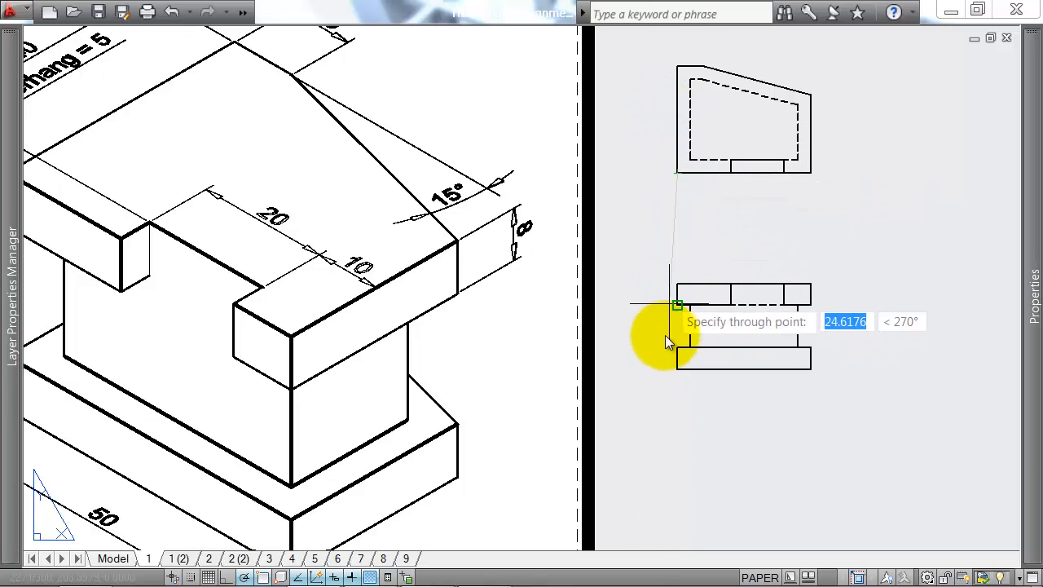
key("Escape")
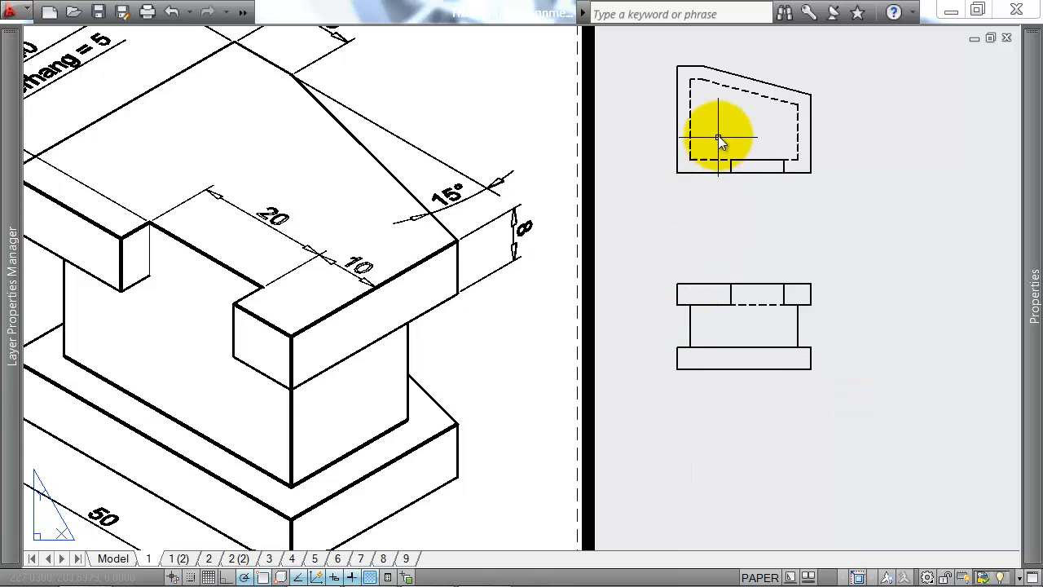
Step: Check where the plan's outer and hidden chamfer corners project onto the front view using temporary vertical rays
key("Return")
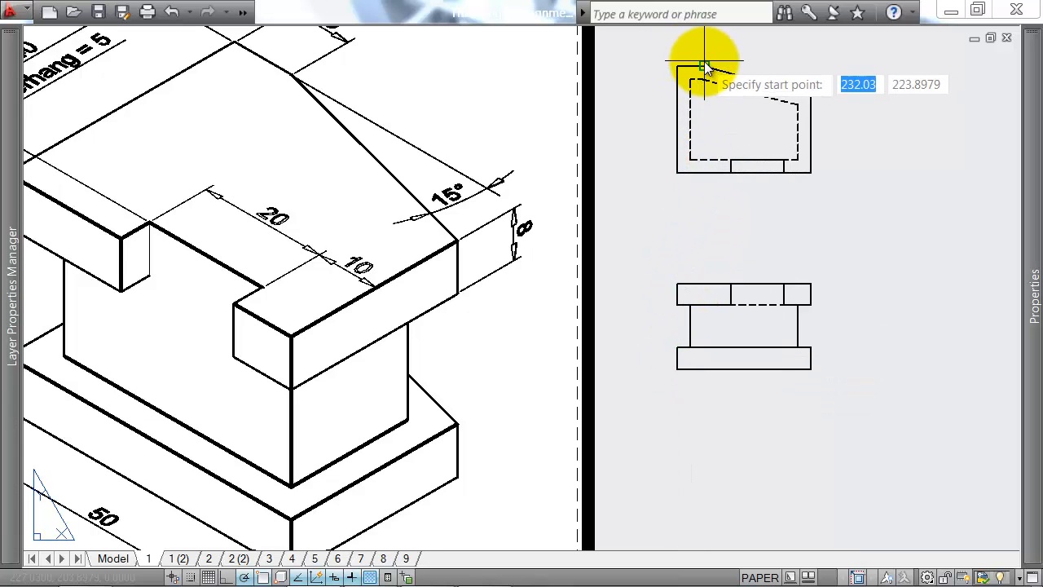
left_click(705, 66)
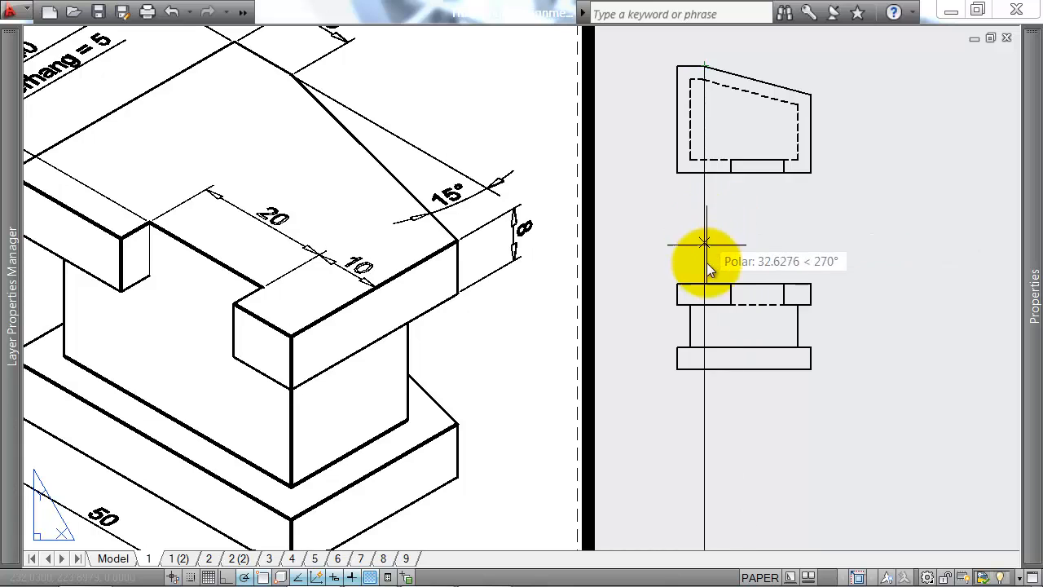
key("Escape")
key("Return")
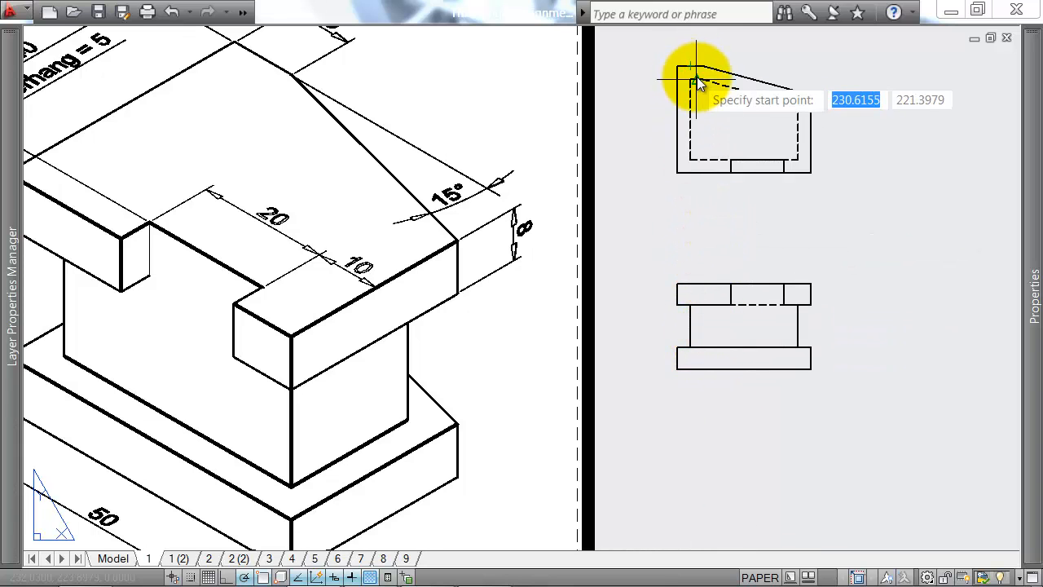
left_click(702, 79)
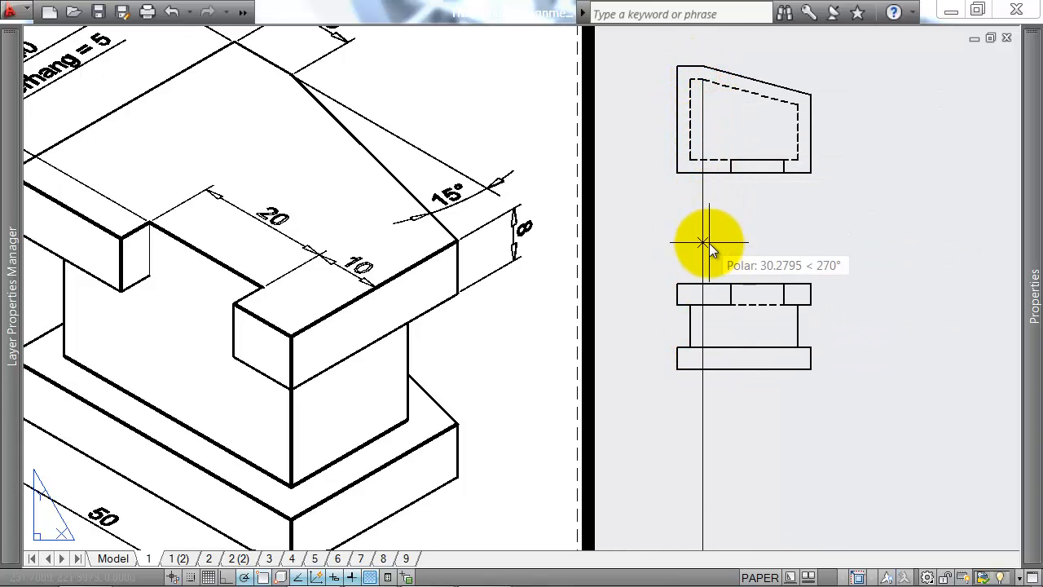
key("Escape")
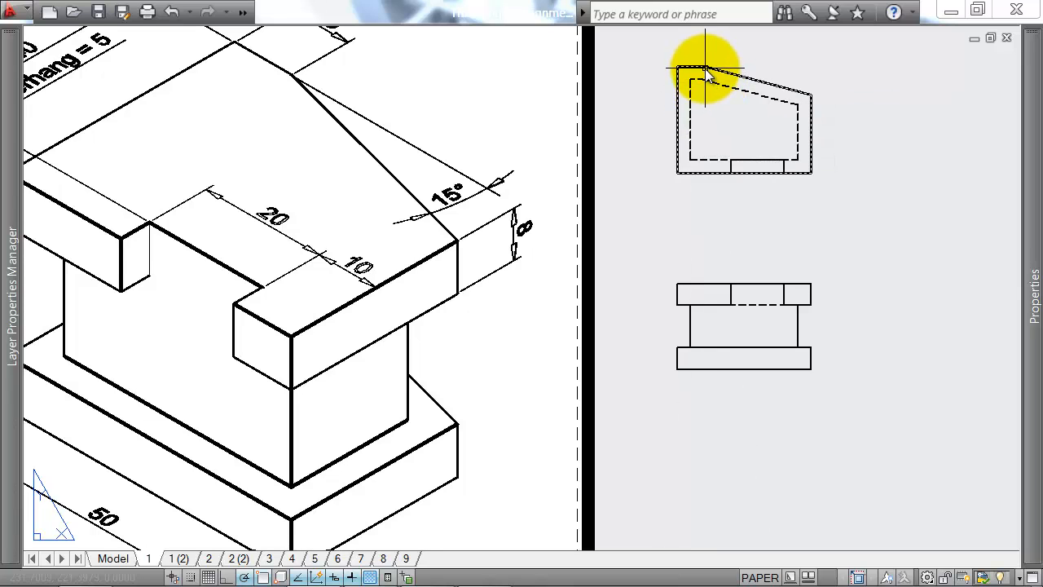
Step: Draw a vertical line through the front view's upper slab, aligned with the plan's outer chamfer corner, and set its linetype to HIDDEN
key("Return")
left_click(705, 65)
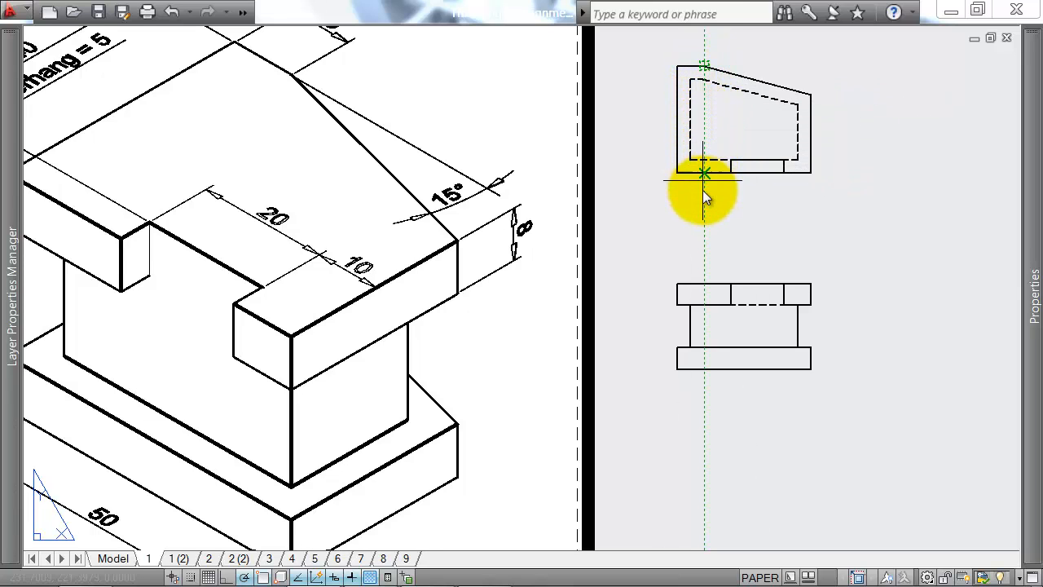
left_click(704, 304)
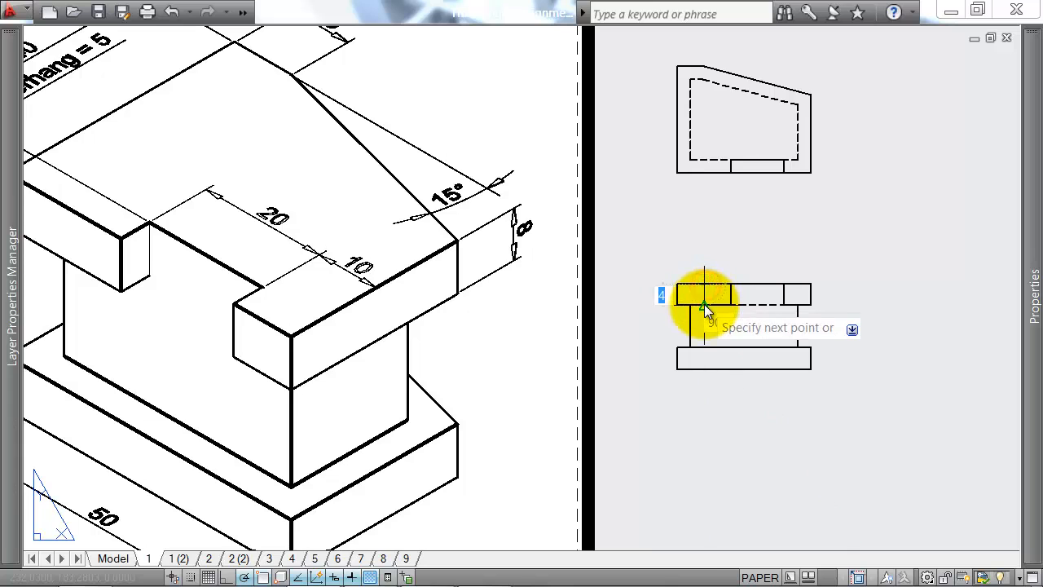
left_click(705, 295)
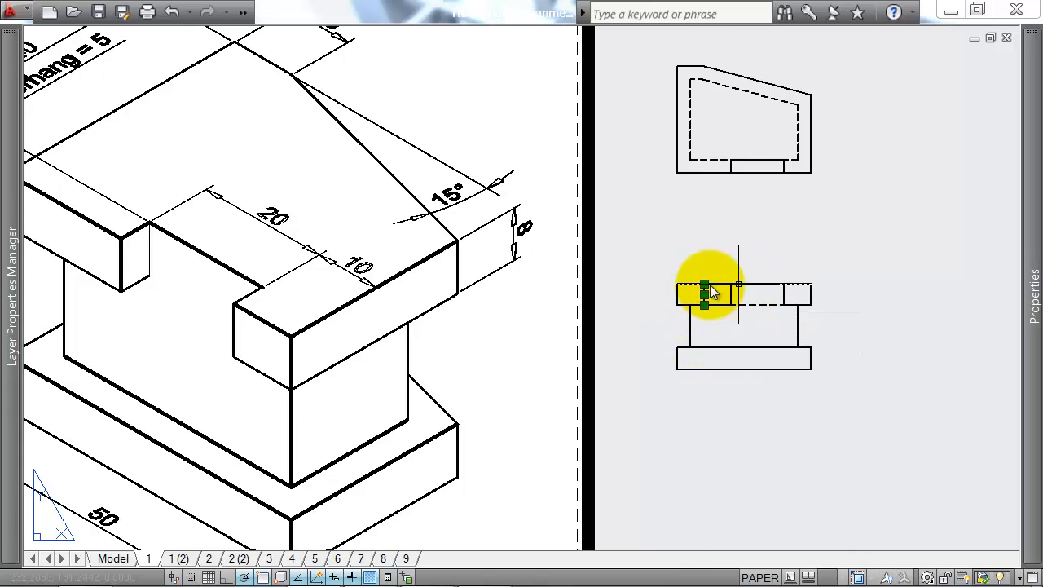
mouse_move(1034, 155)
left_click(940, 130)
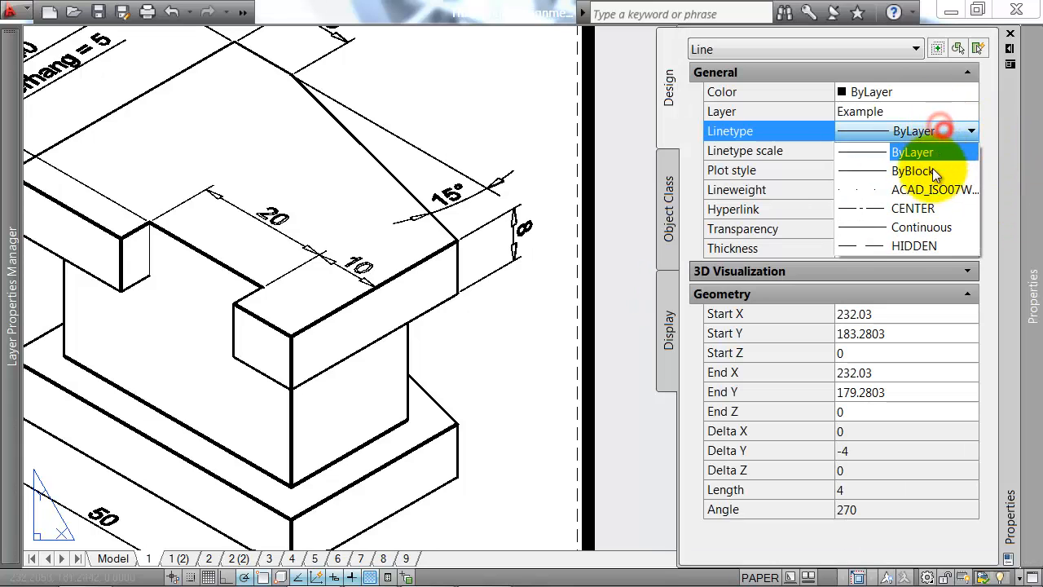
left_click(909, 239)
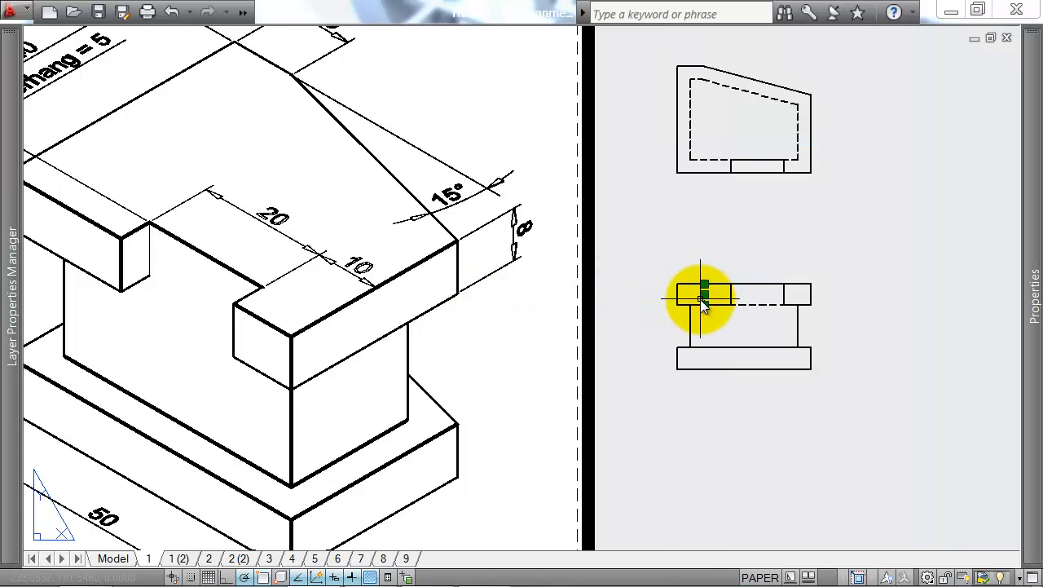
Step: Copy the dashed chamfer line from the upper slab straight down into the lower slab of the front view
type("co")
key("Return")
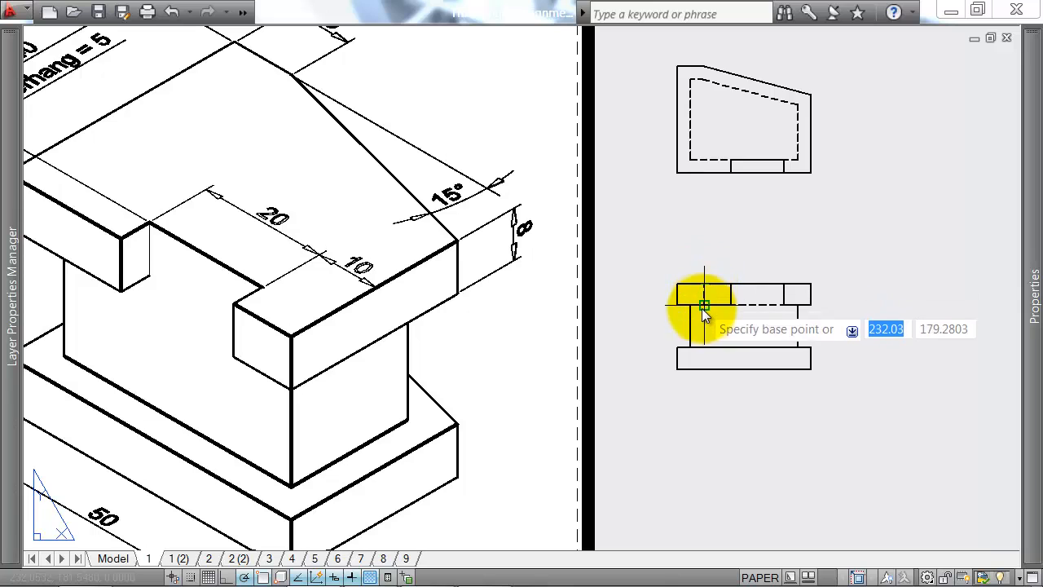
left_click(703, 309)
left_click(704, 370)
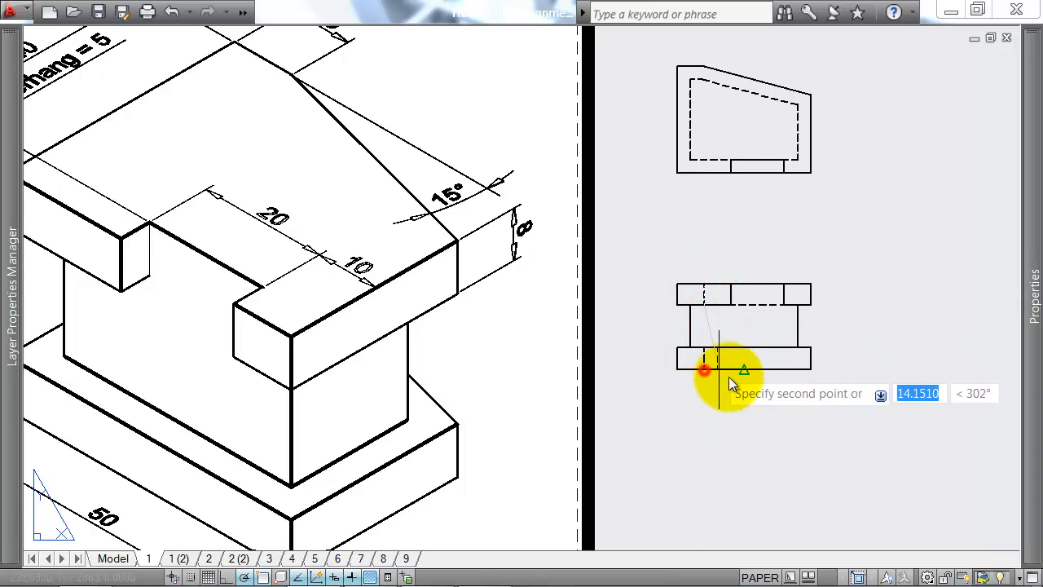
left_click(704, 286)
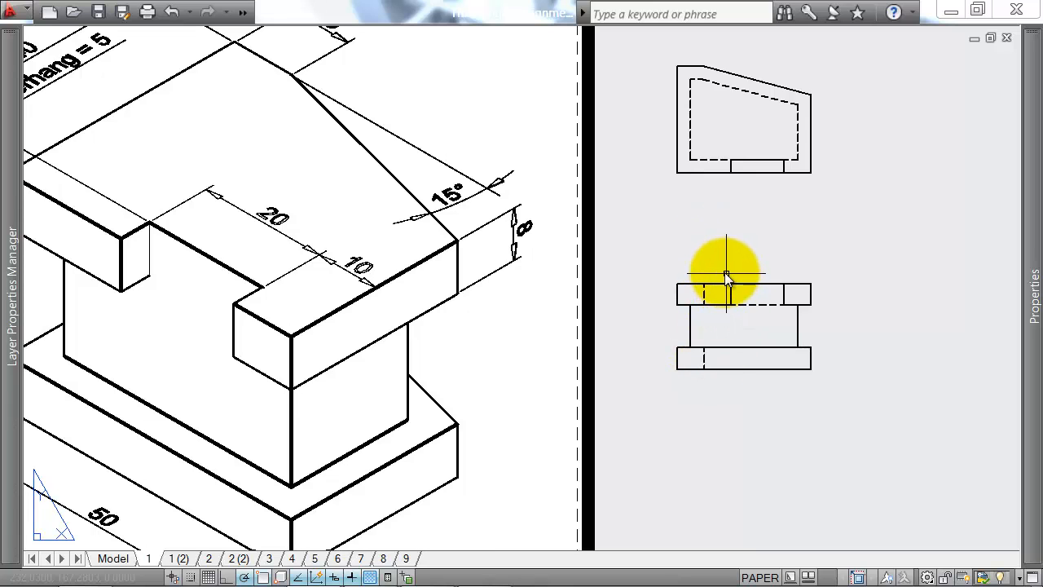
Step: Draw a vertical line through the front view's middle block, aligned with the chamfer corner of the plan's hidden outline
key("Return")
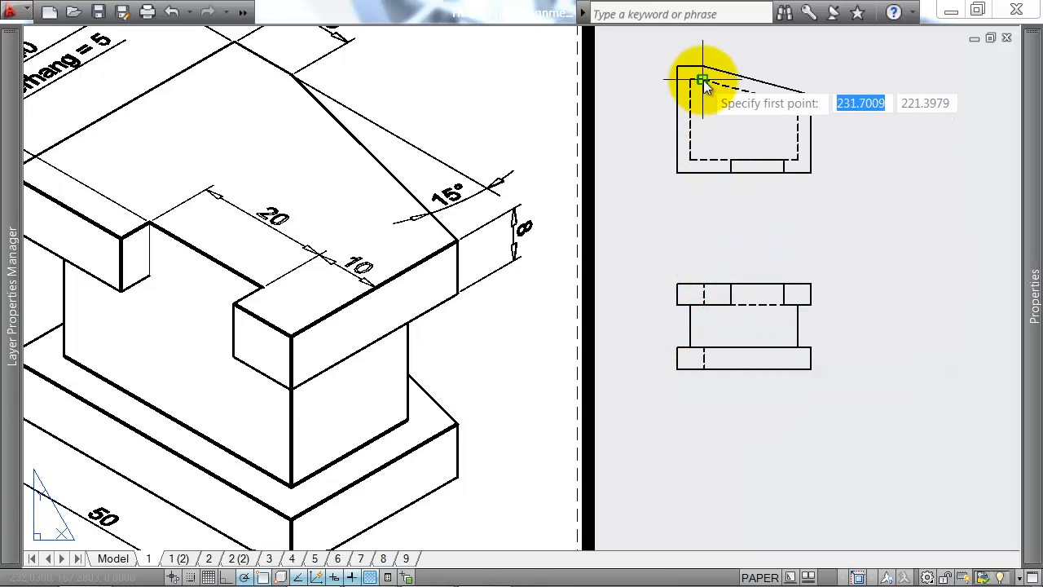
scroll(705, 88, "up", 5)
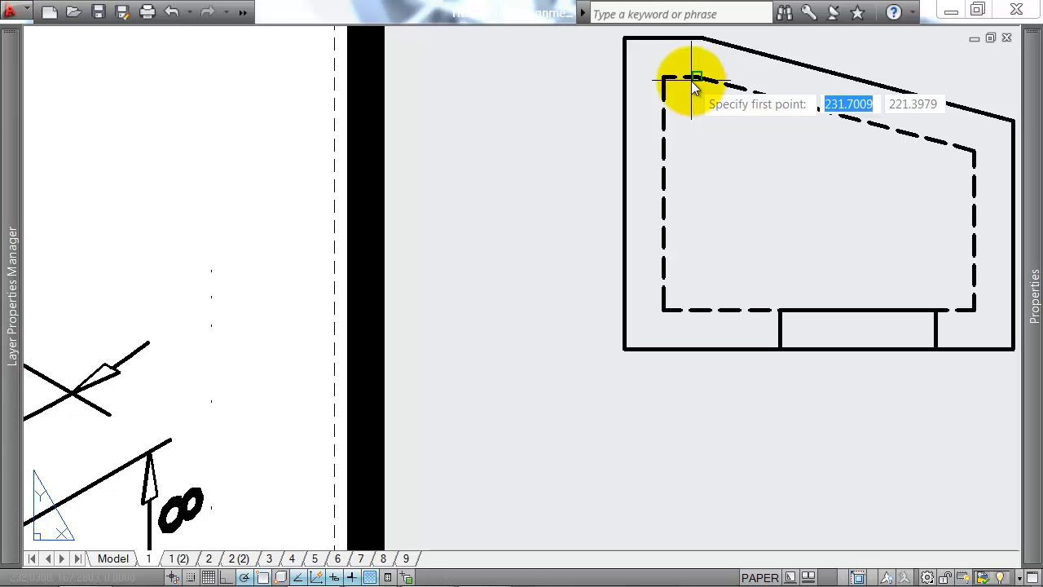
scroll(693, 88, "down", 5)
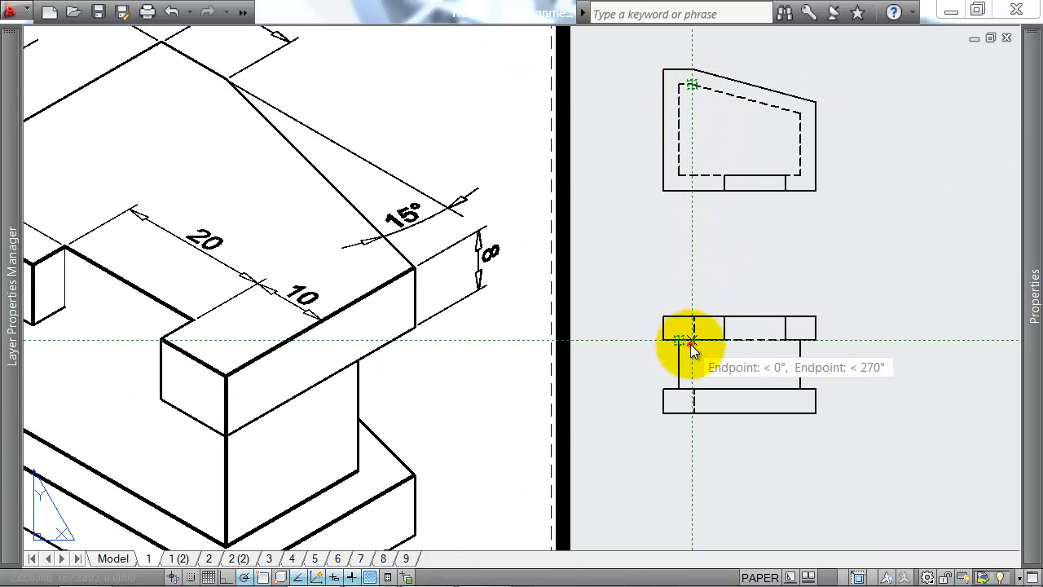
scroll(690, 375, "up", 3)
left_click(686, 401)
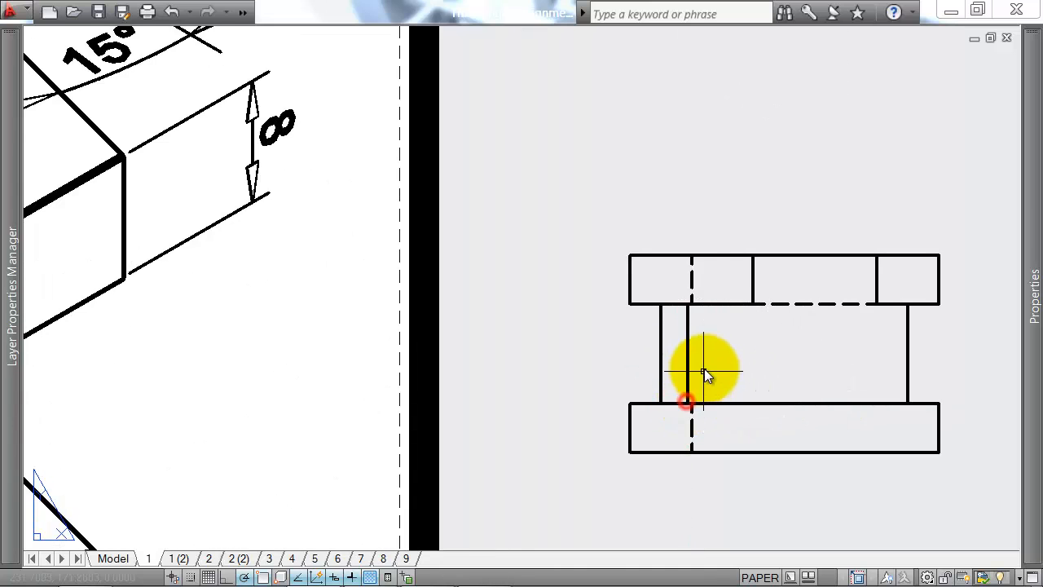
scroll(692, 327, "down", 2)
scroll(664, 339, "up", 3)
scroll(687, 327, "down", 2)
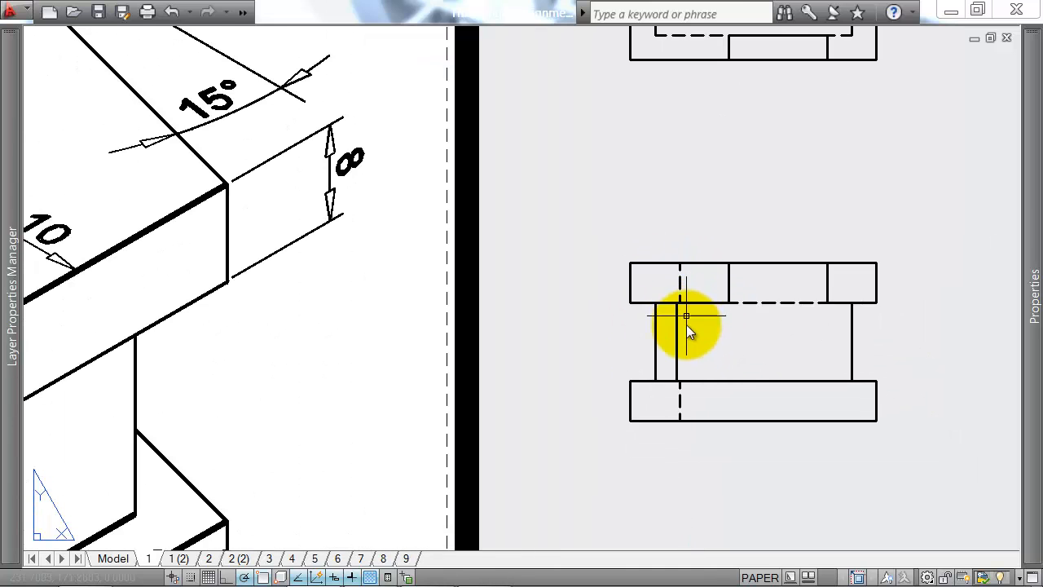
Step: Set the linetype of the middle block's chamfer line to HIDDEN
left_click(686, 315)
scroll(676, 342, "down", 2)
left_click(685, 300)
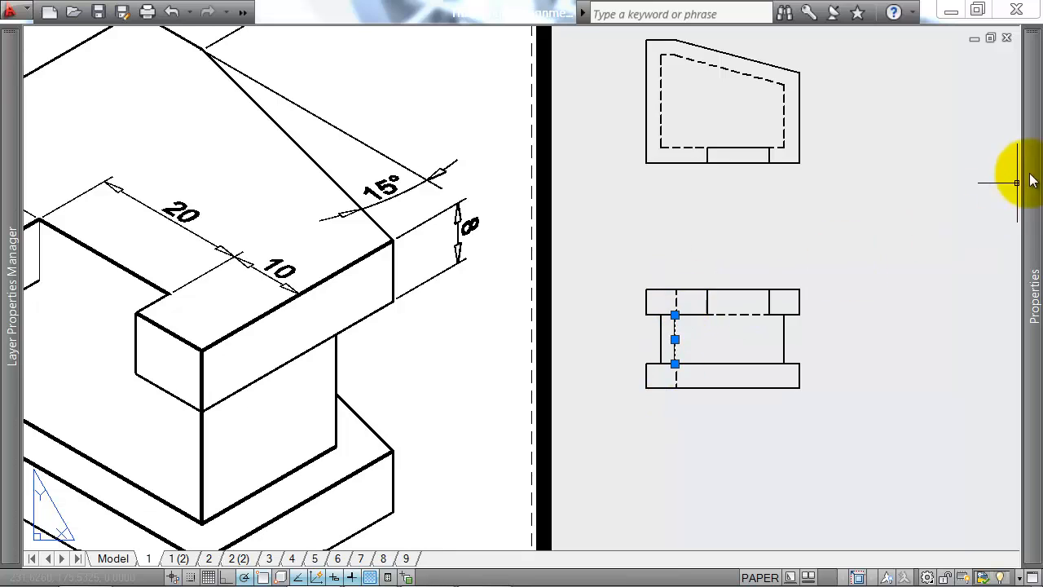
mouse_move(1031, 181)
left_click(919, 130)
left_click(924, 132)
left_click(905, 245)
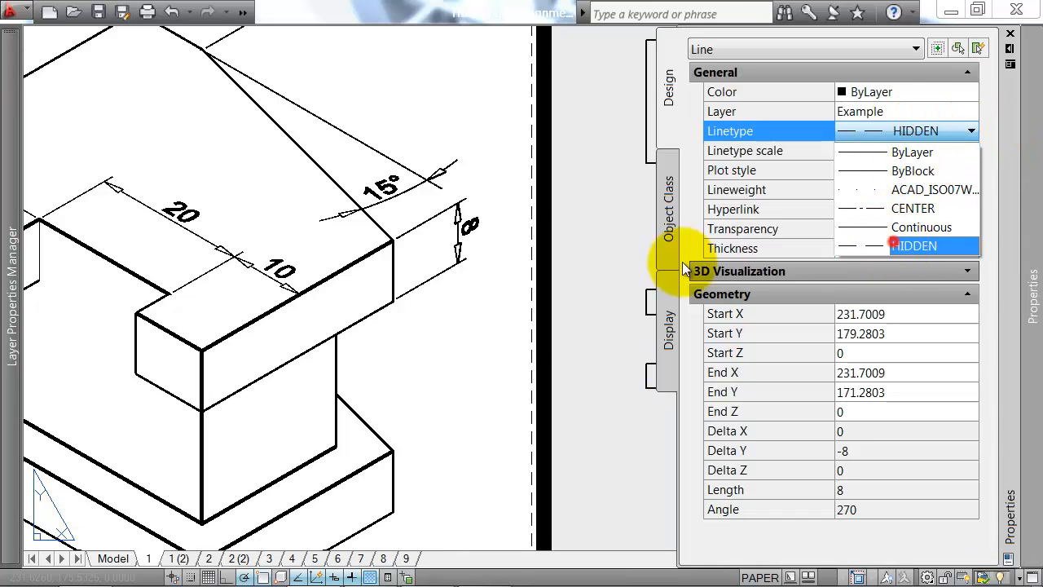
key("Escape")
Step: Draw a separate vertical line to the right of the front view, spanning the front view's full height
scroll(489, 295, "down", 2)
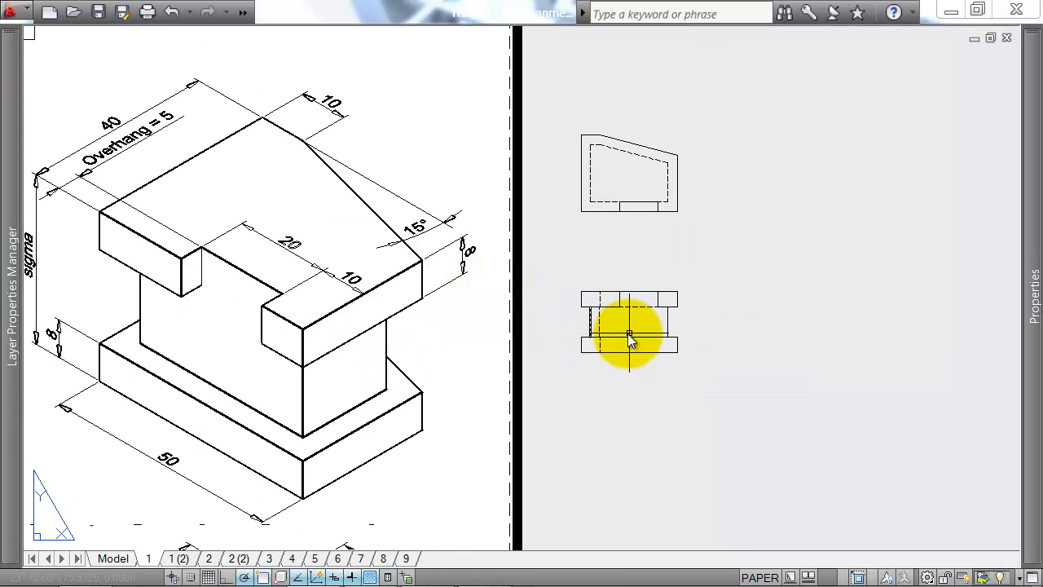
type("l")
key("Return")
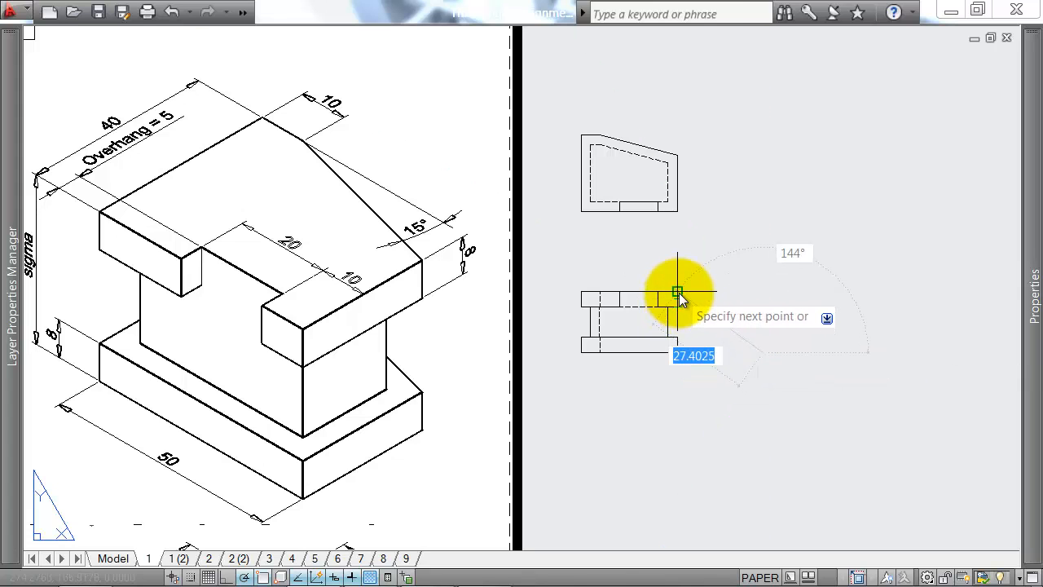
left_click(764, 291)
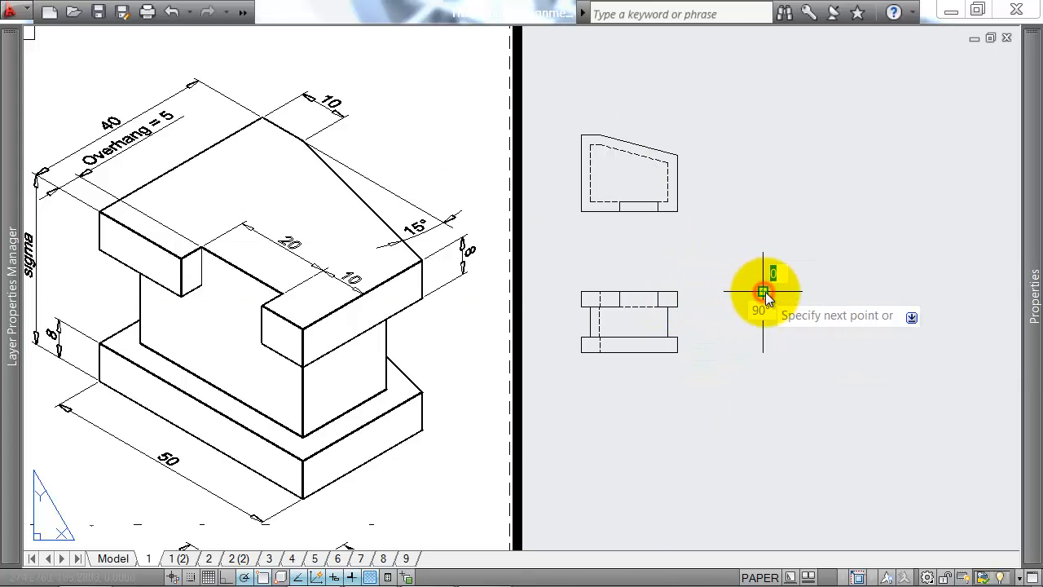
key("Escape")
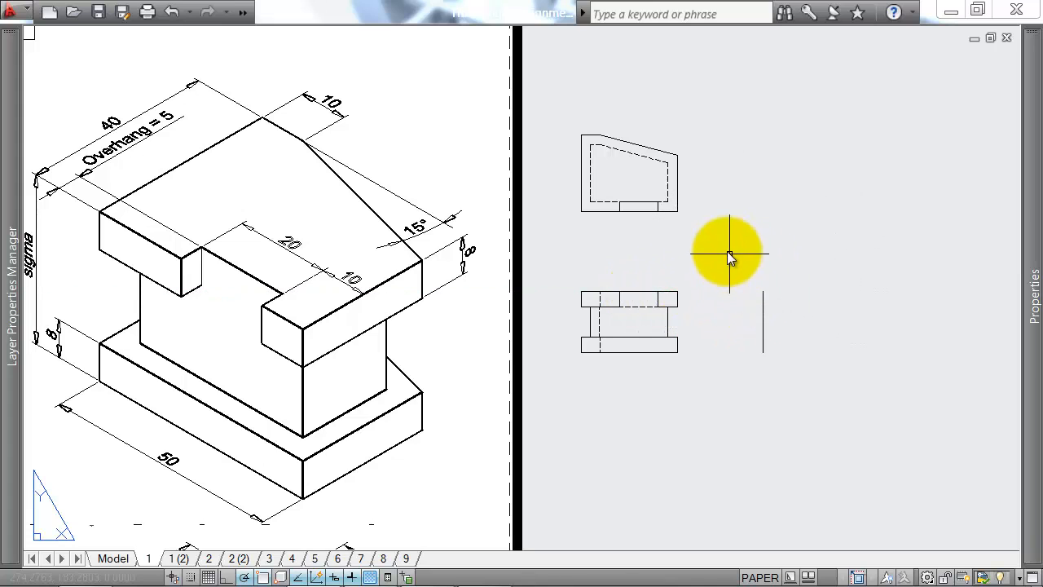
left_click(764, 291)
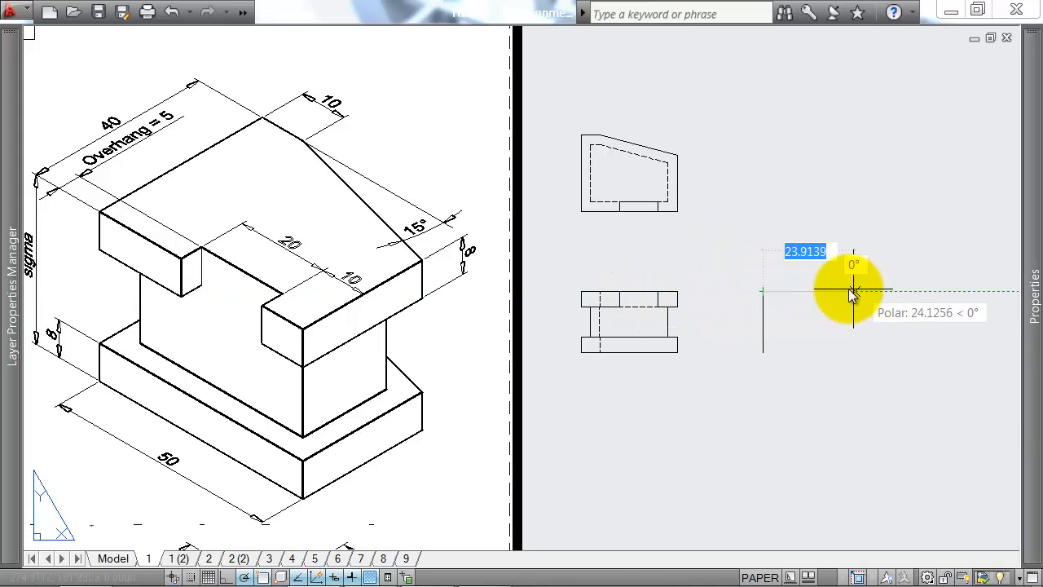
key("Escape")
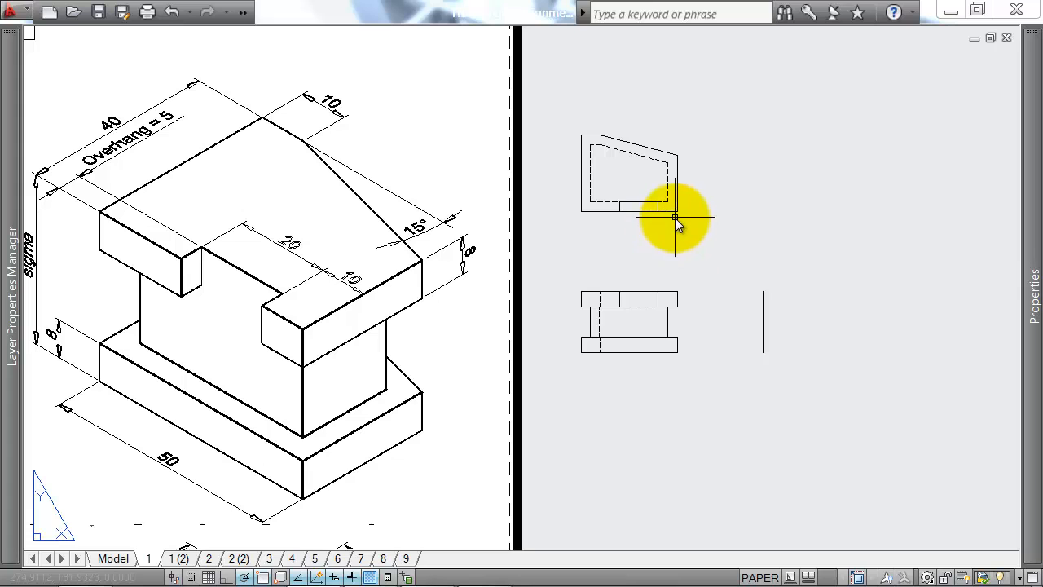
Step: Draw a 45° line up and rightward from the point level with the plan's front edge and aligned with the separate vertical line
left_click(677, 213)
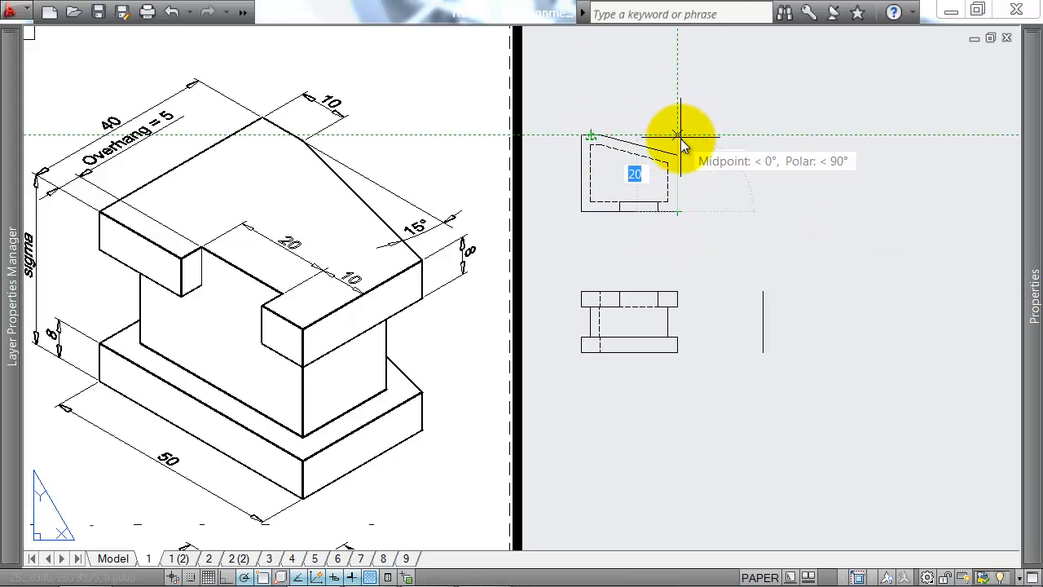
key("Escape")
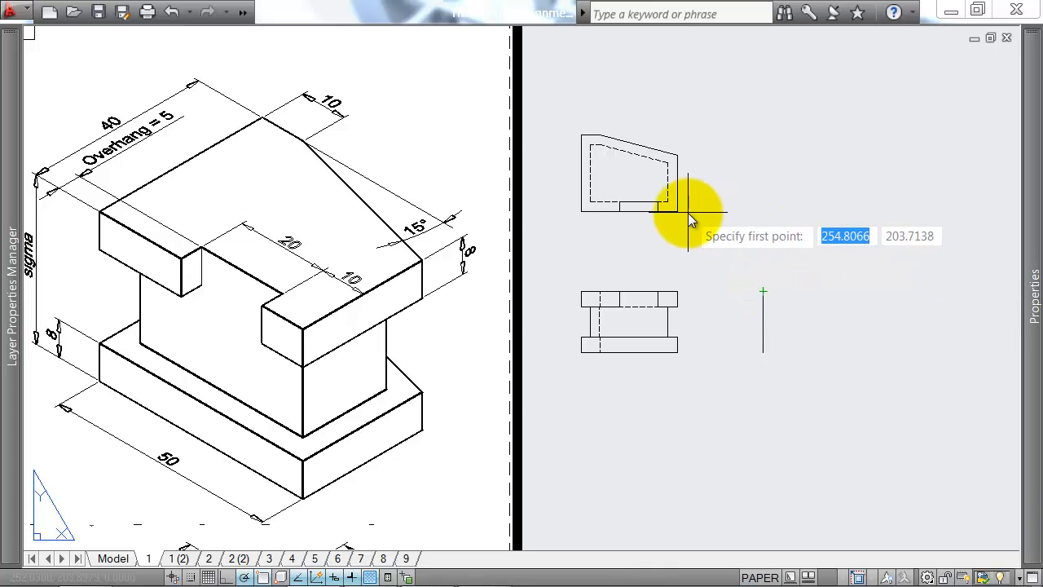
left_click(765, 210)
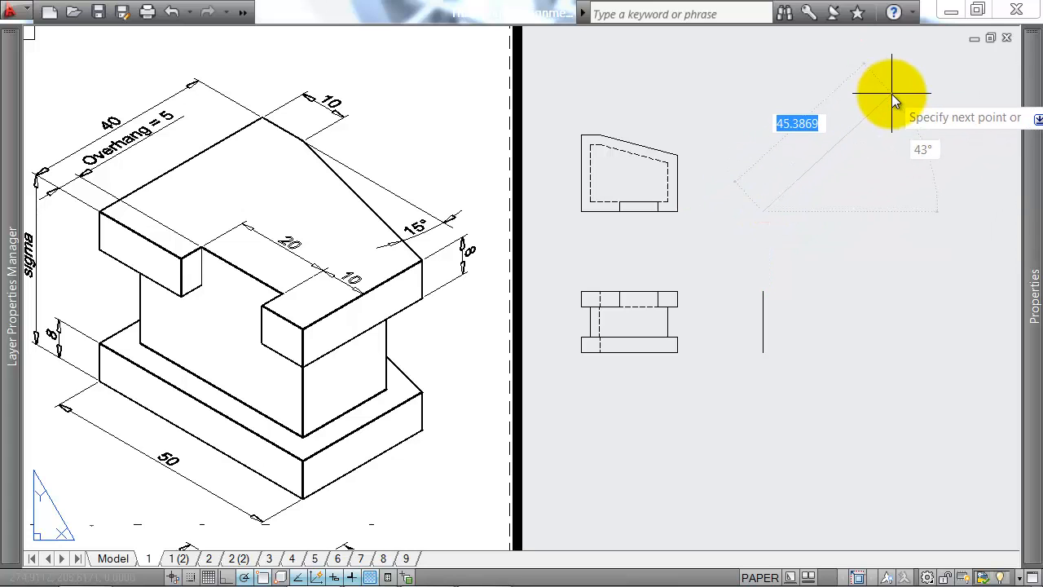
key("Tab")
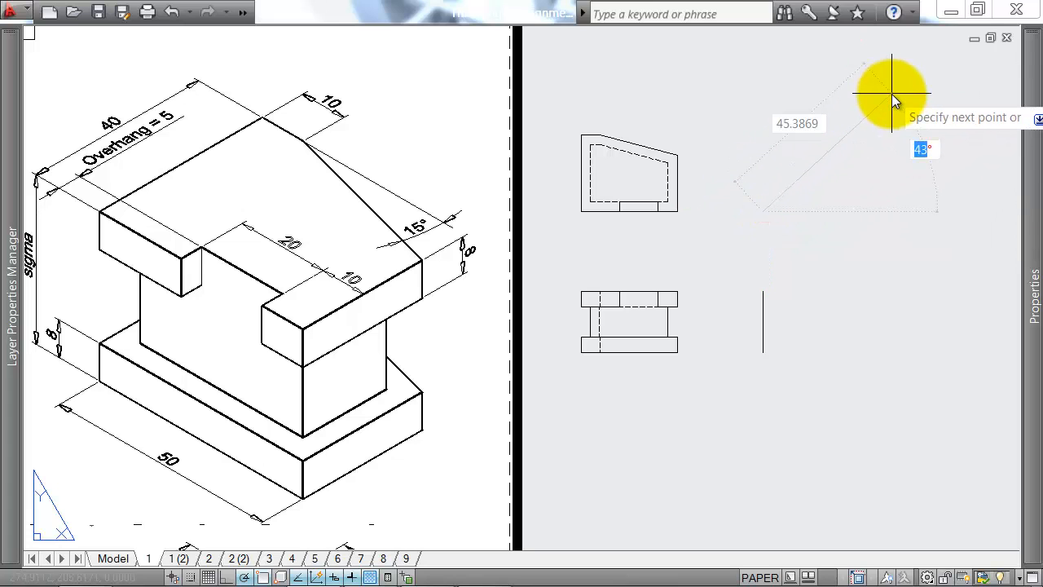
type("45")
key("Return")
key("Return")
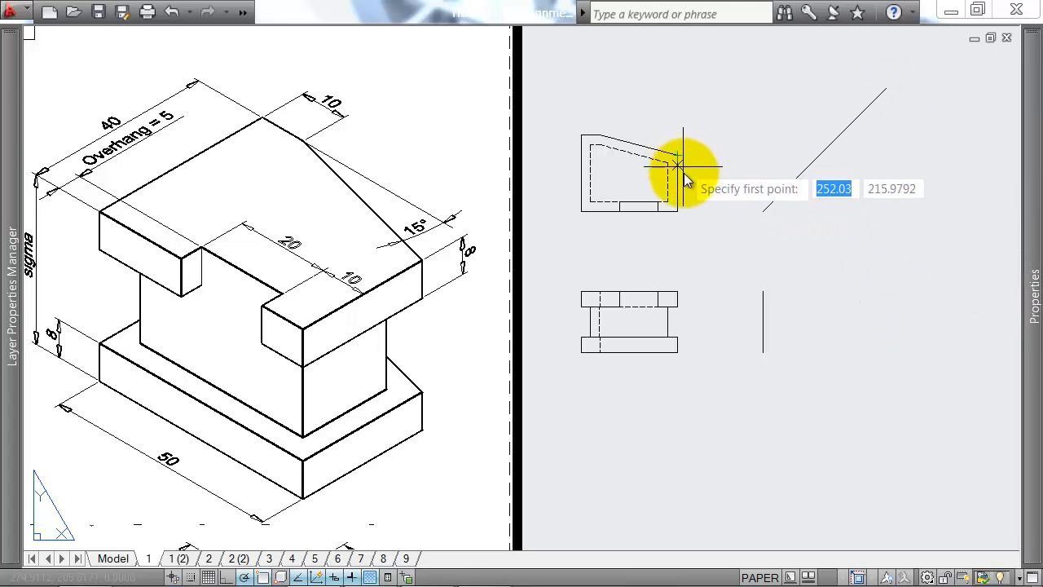
left_click(677, 308)
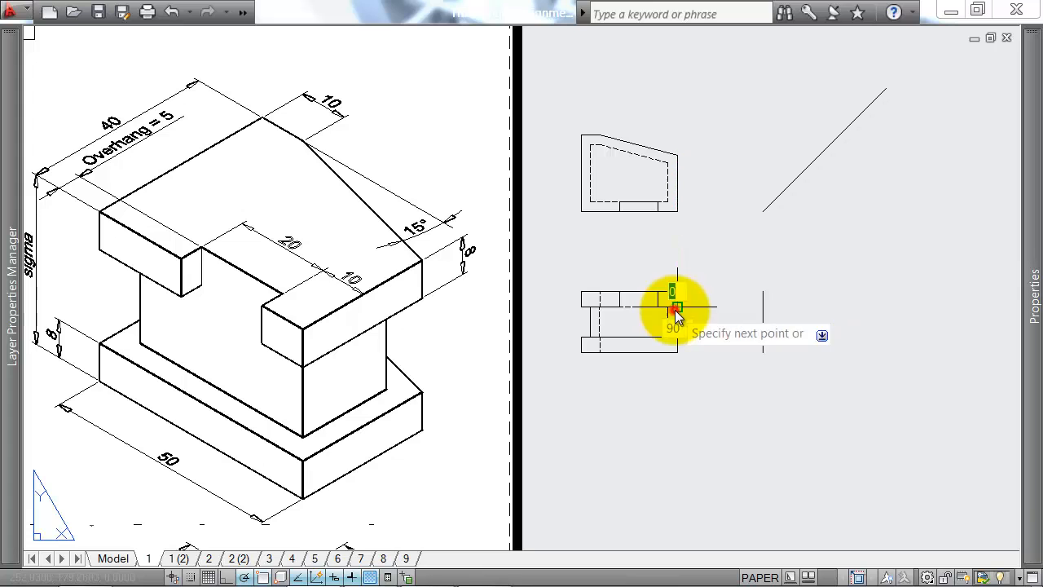
key("Escape")
key("Return")
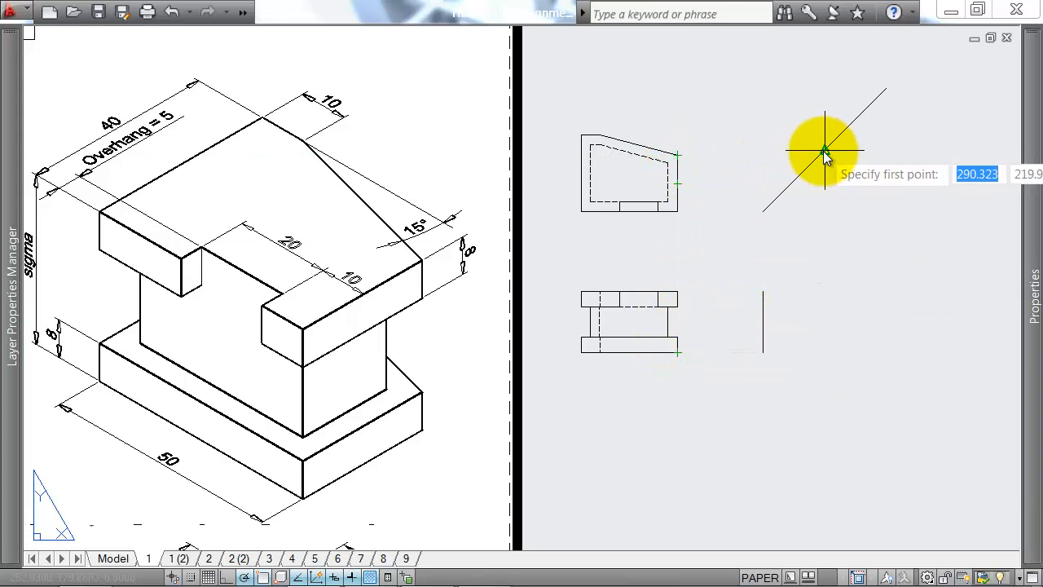
Step: Copy the whole plan view up and rightward, its lower-right corner in line with the separate vertical line
left_click(569, 97)
left_click(711, 228)
type("co")
key("Return")
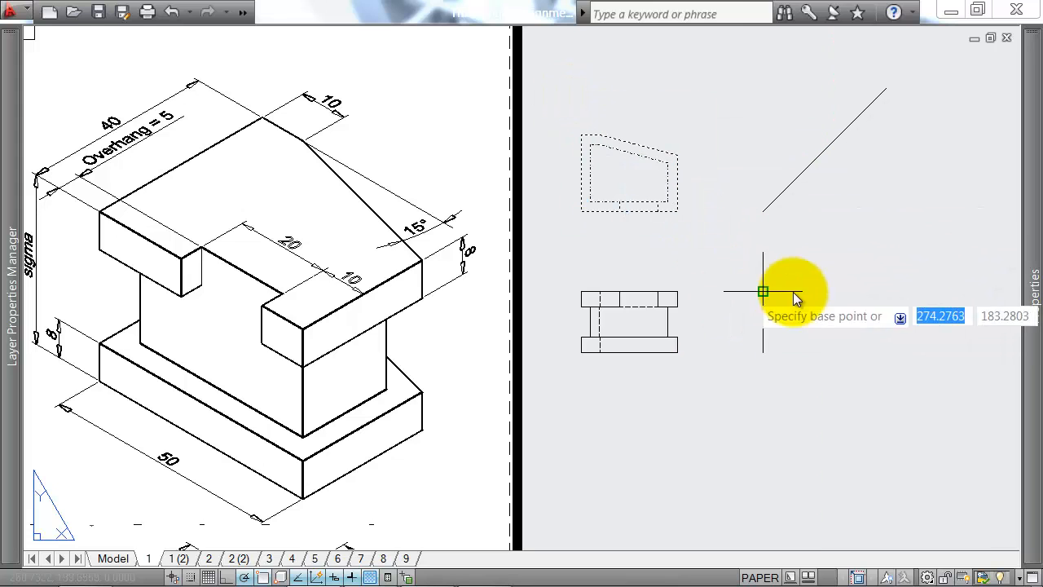
left_click(681, 210)
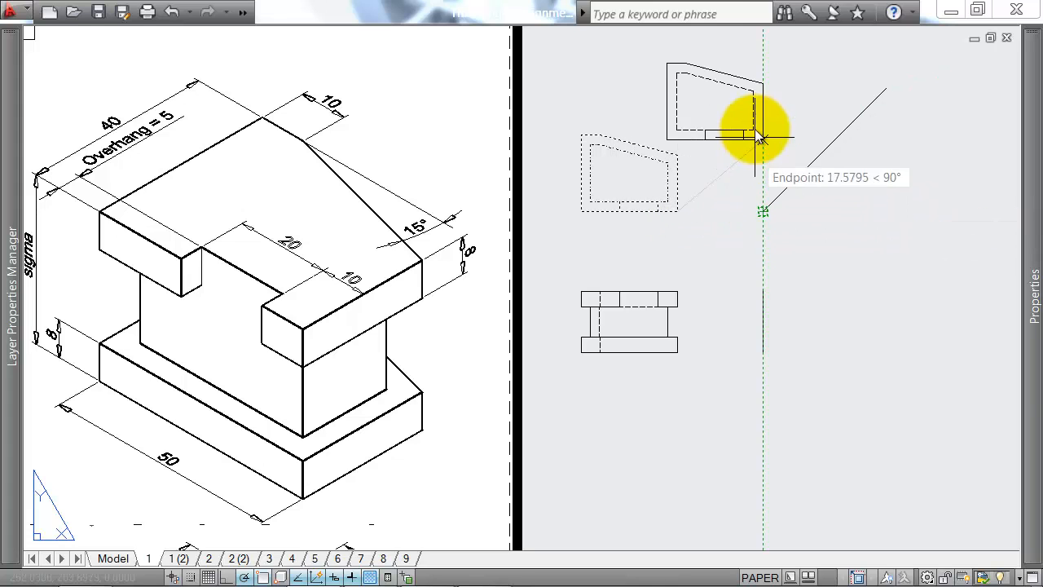
left_click(762, 113)
Step: Rotate the copied plan a quarter turn clockwise about its lower-right corner
left_click(791, 129)
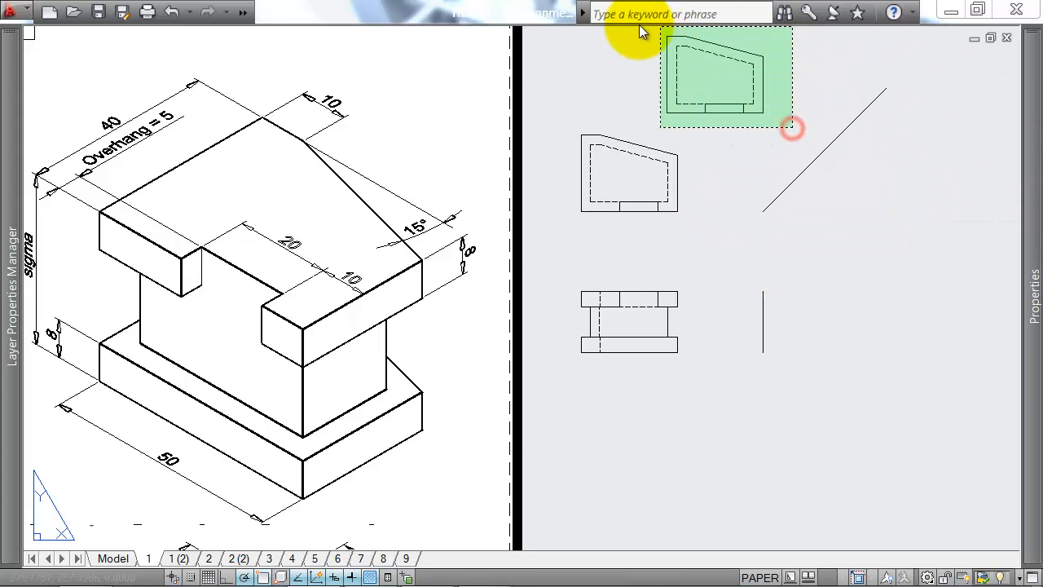
left_click(649, 31)
type("ro")
key("Return")
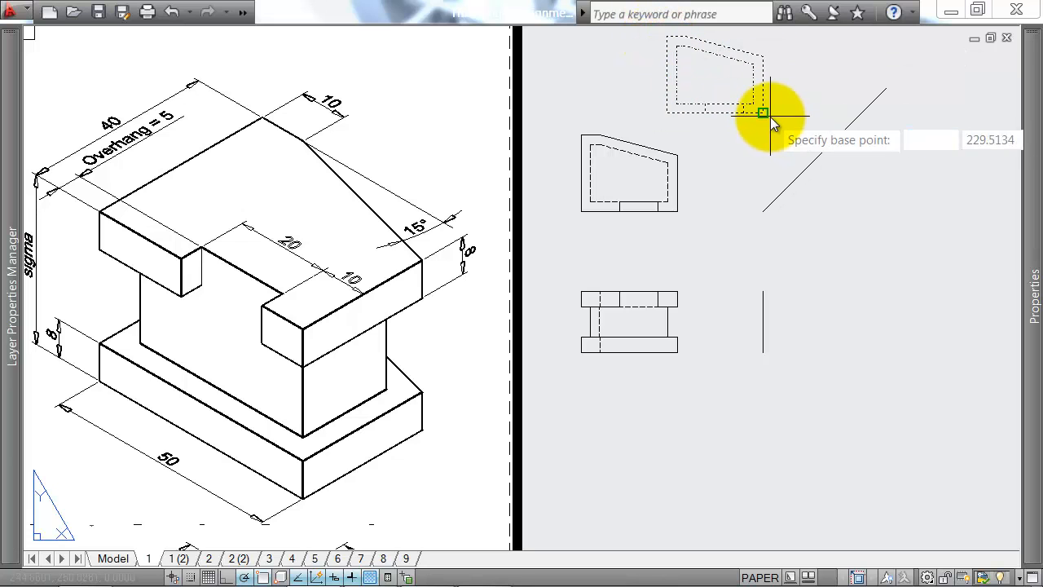
left_click(762, 113)
left_click(766, 155)
Step: Move the rotated plan copy by its lower-left corner onto the lower end of the 45° line
middle_click_drag(765, 154, 699, 242)
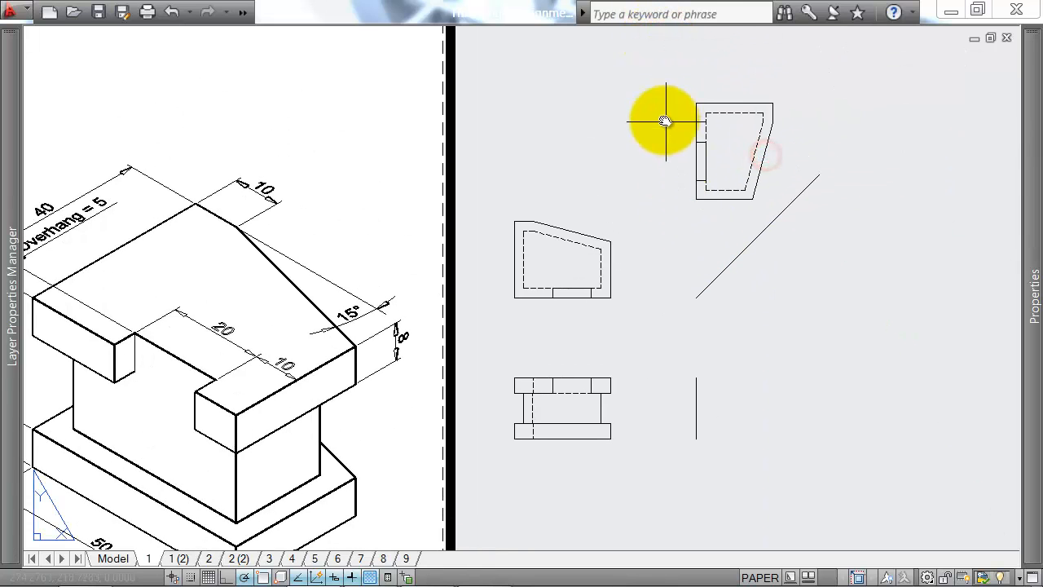
left_click(675, 77)
left_click(797, 204)
type("m")
key("Return")
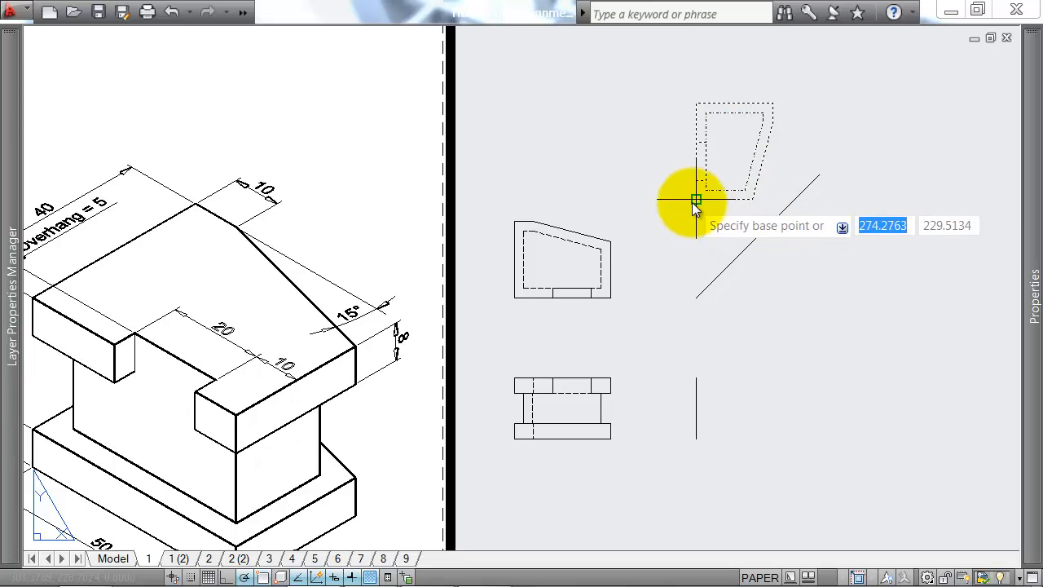
left_click(695, 199)
left_click(696, 298)
middle_click_drag(733, 388, 694, 299)
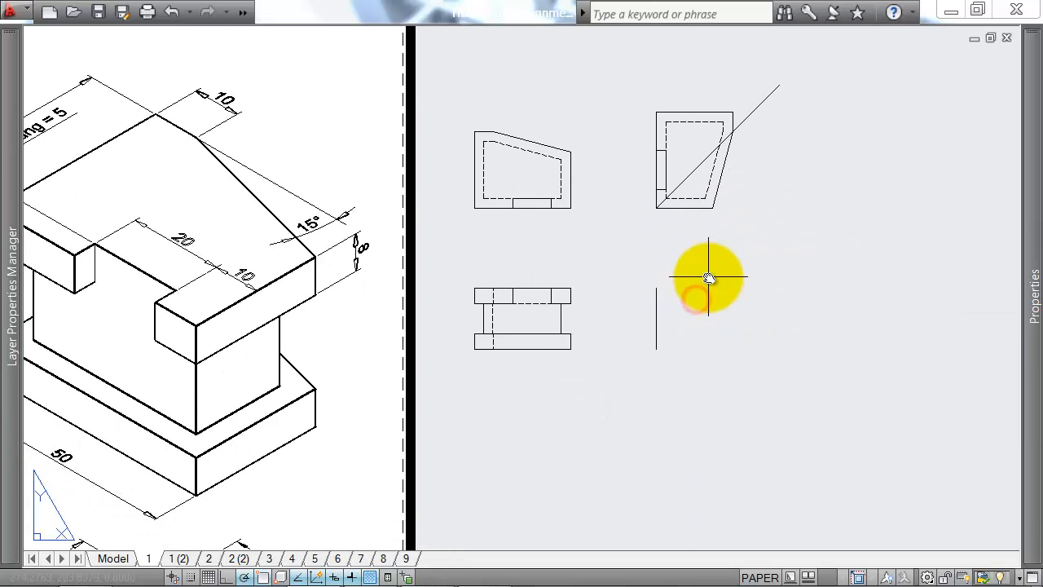
type("l")
key("Return")
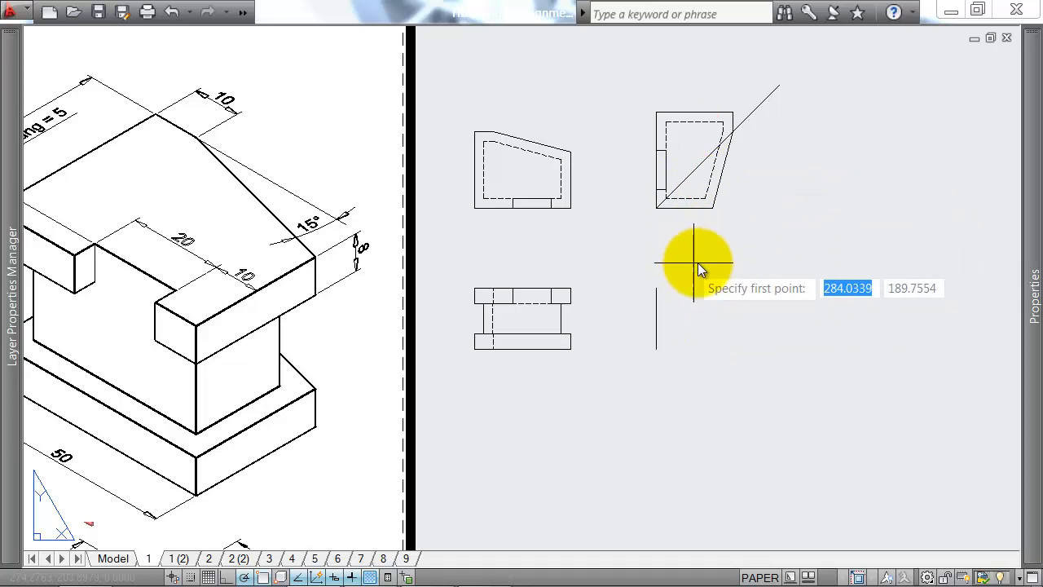
key("Escape")
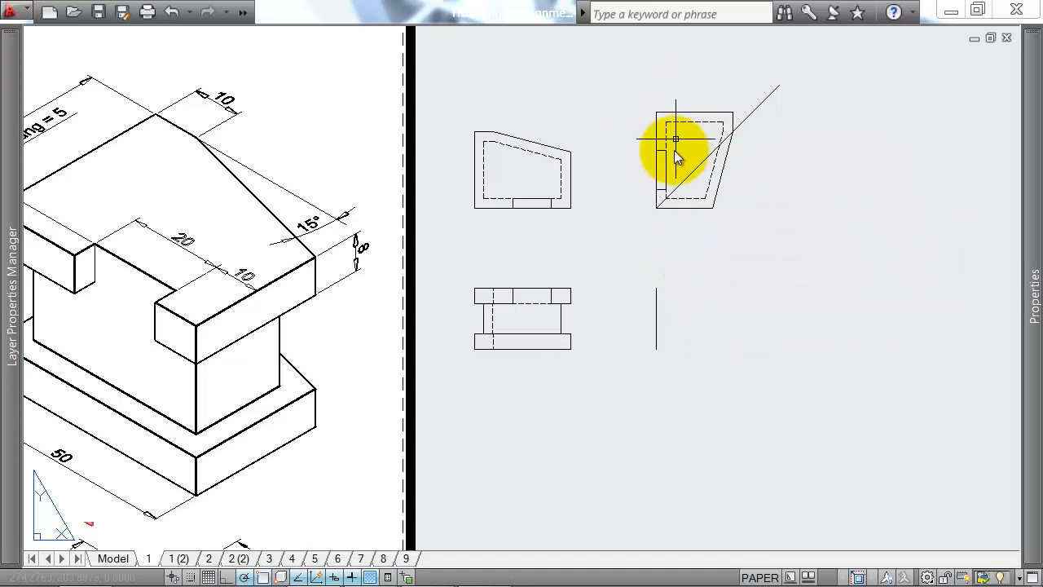
Step: Delete the rotated plan copy and keep the 45° line
left_click(640, 95)
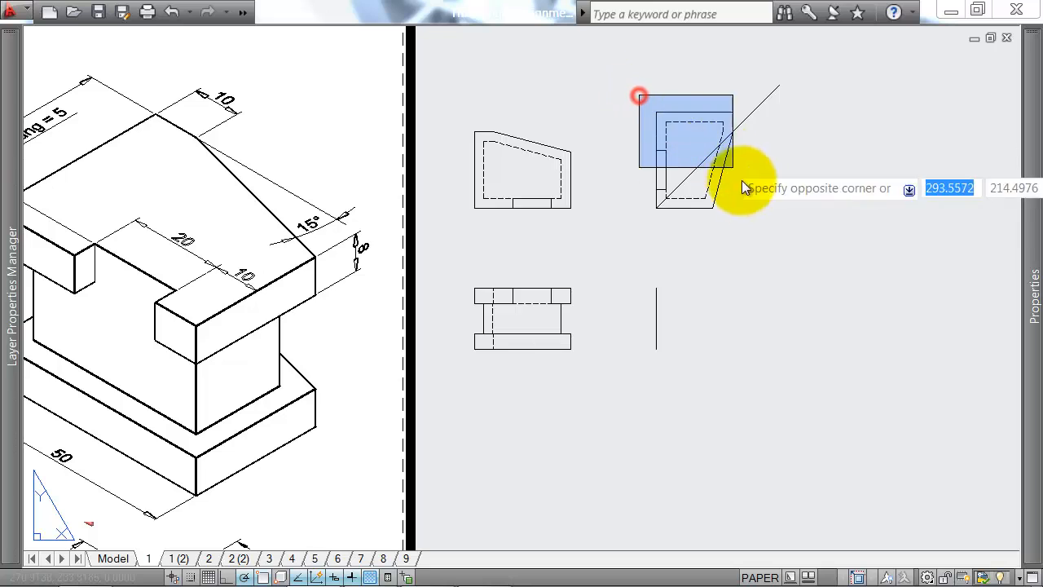
left_click(746, 227)
key("Delete")
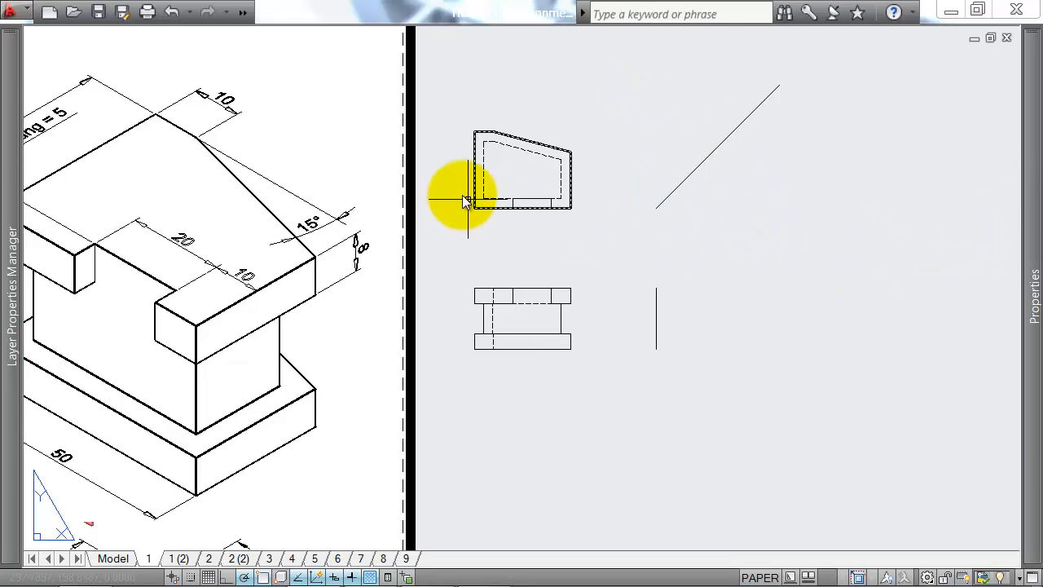
Step: Project the plan's back edge from the 45° line down to the front view's base level and draw the side view's bottom and top edges
type("l")
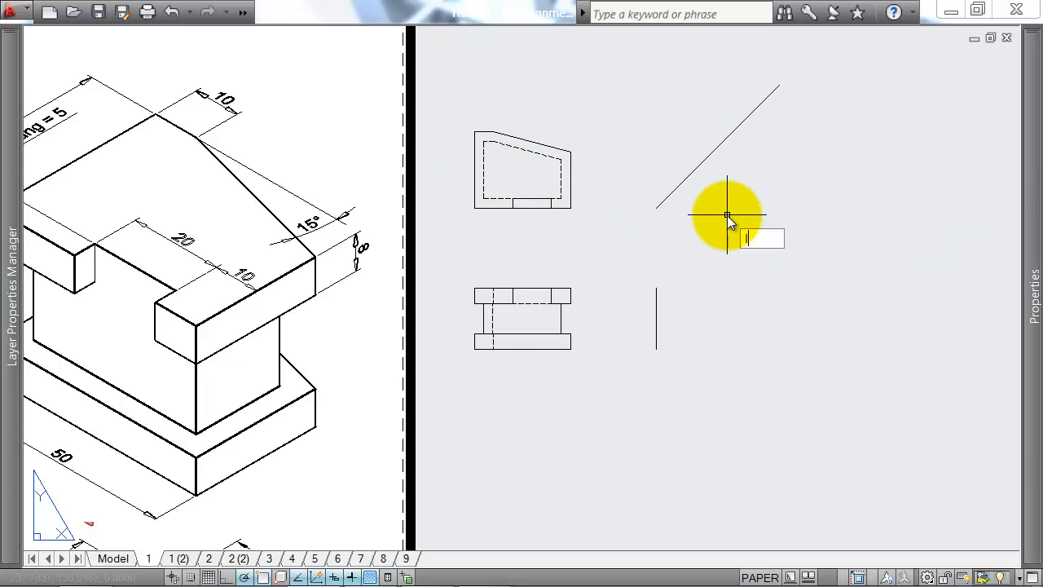
key("Return")
middle_click_drag(699, 255, 729, 242)
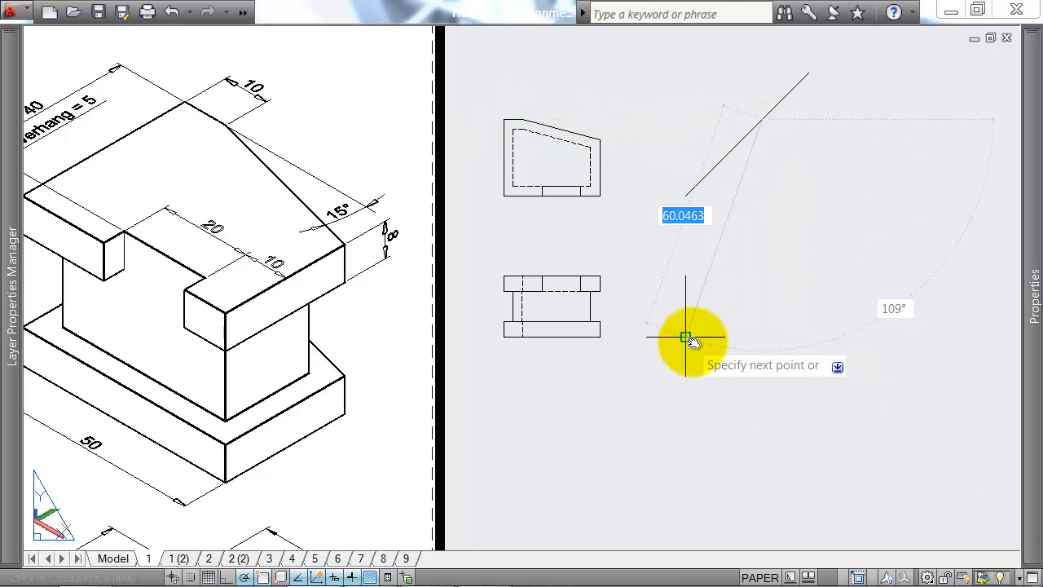
left_click(762, 337)
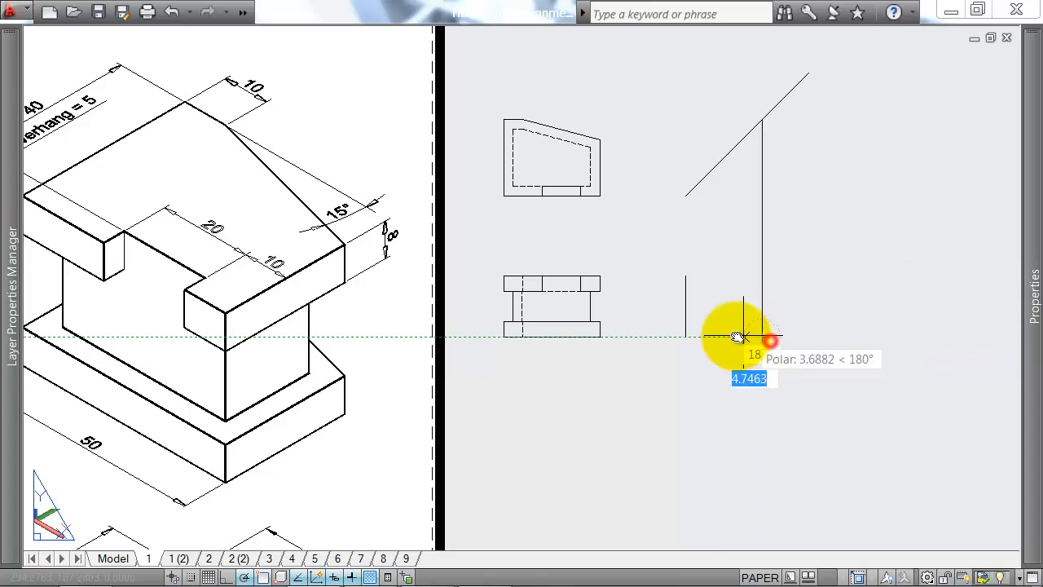
left_click(687, 336)
left_click(686, 277)
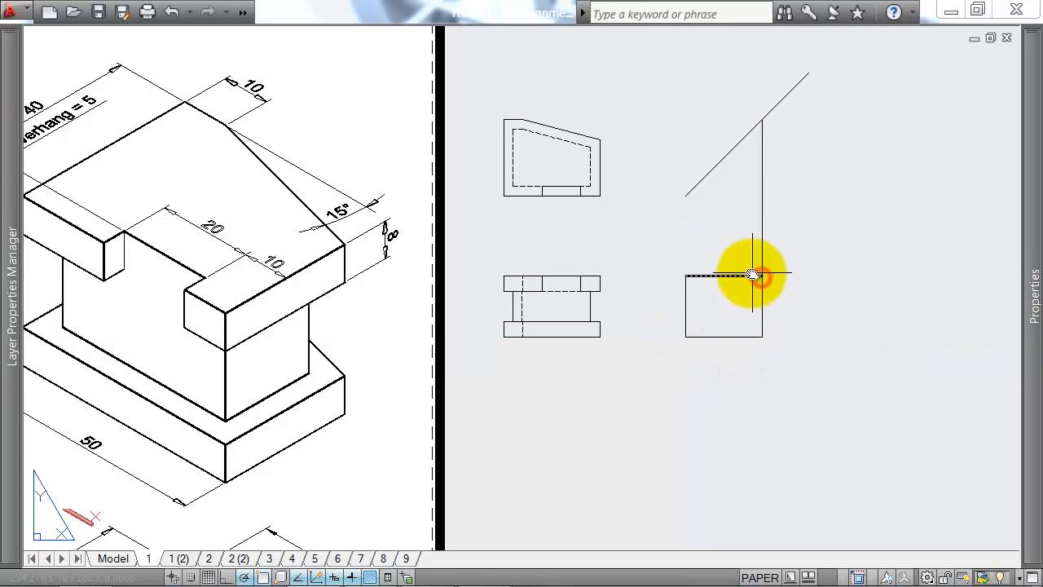
Step: Trim the projection line above the side view's top edge
right_click(746, 270)
left_click(763, 202)
left_click(756, 213)
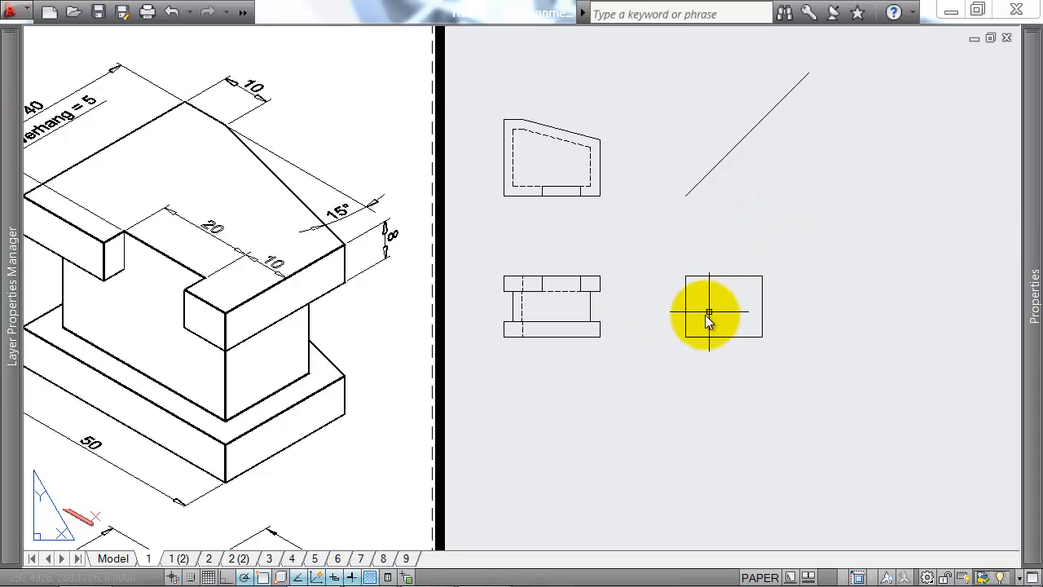
Step: Draw two horizontal lines across the side view, level with the front view's upper slab underside and lower slab top
type("l")
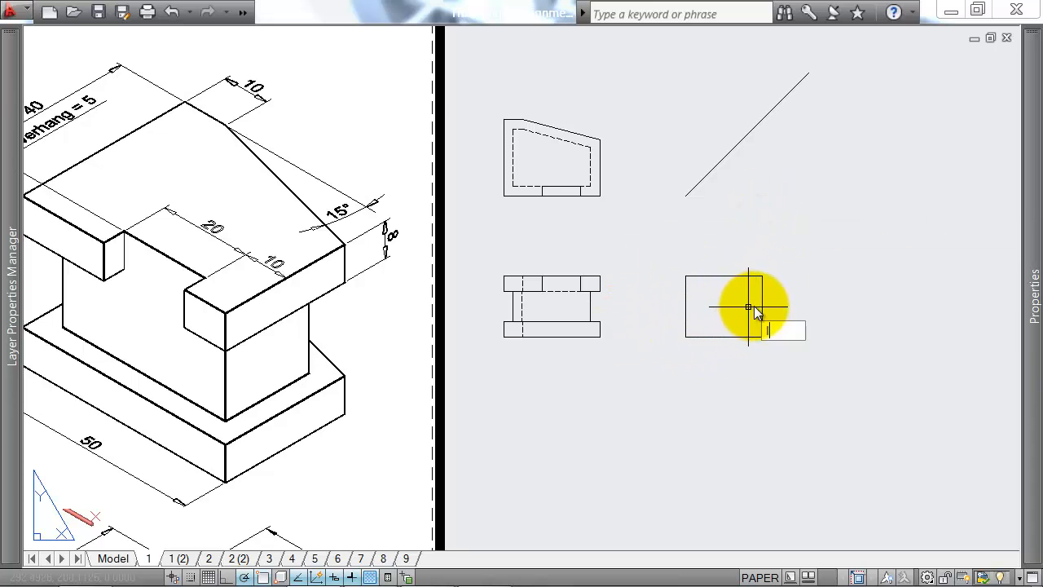
key("Return")
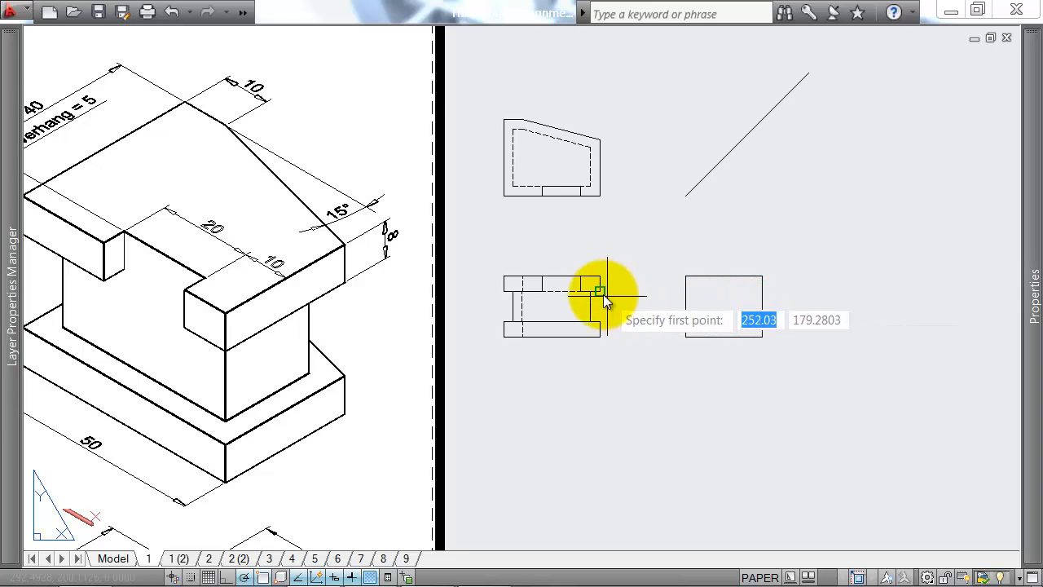
left_click(687, 291)
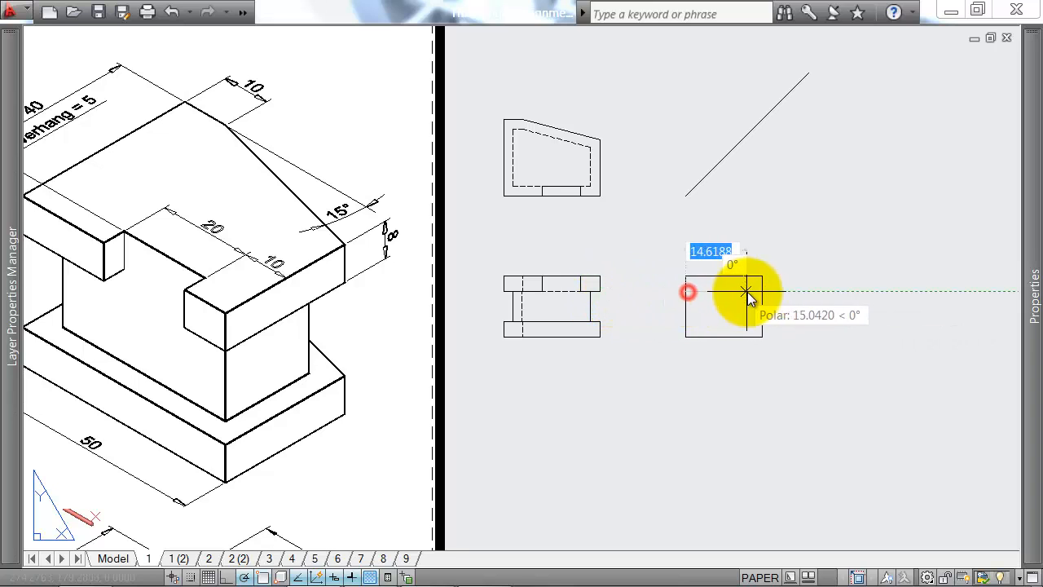
left_click(762, 291)
key("Return")
key("Return")
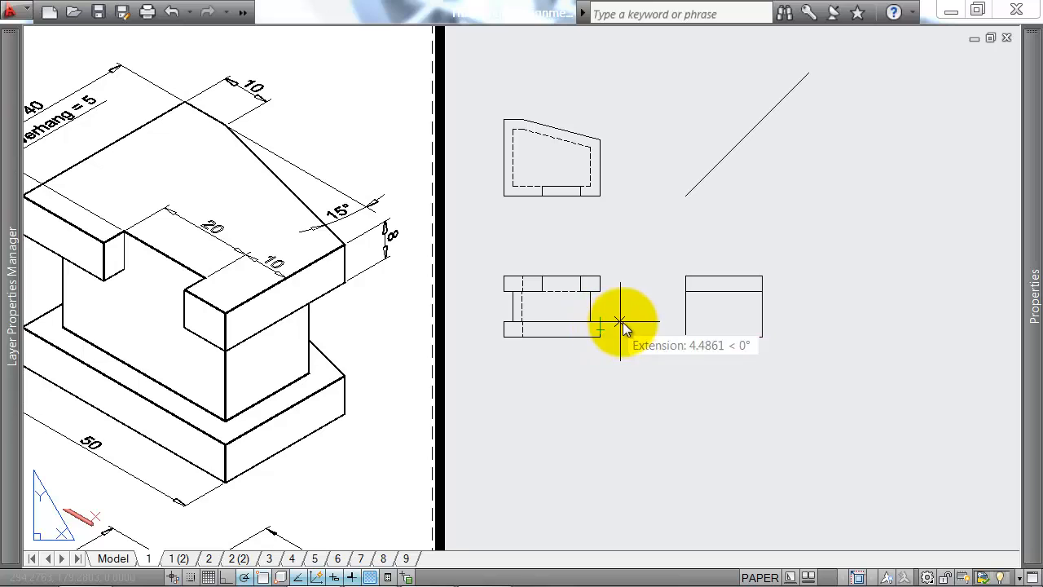
left_click(686, 324)
left_click(762, 323)
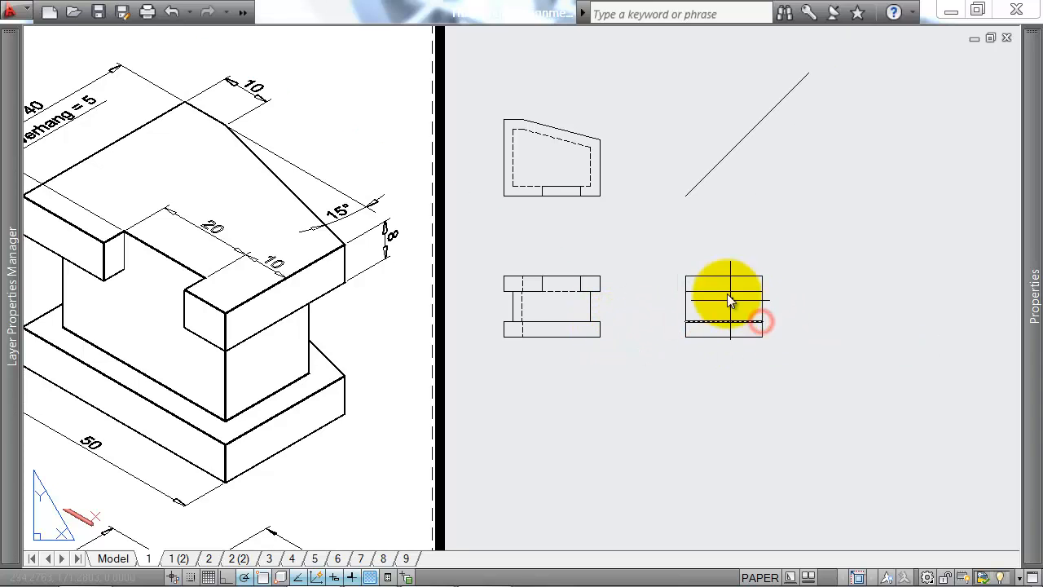
key("Return")
key("Return")
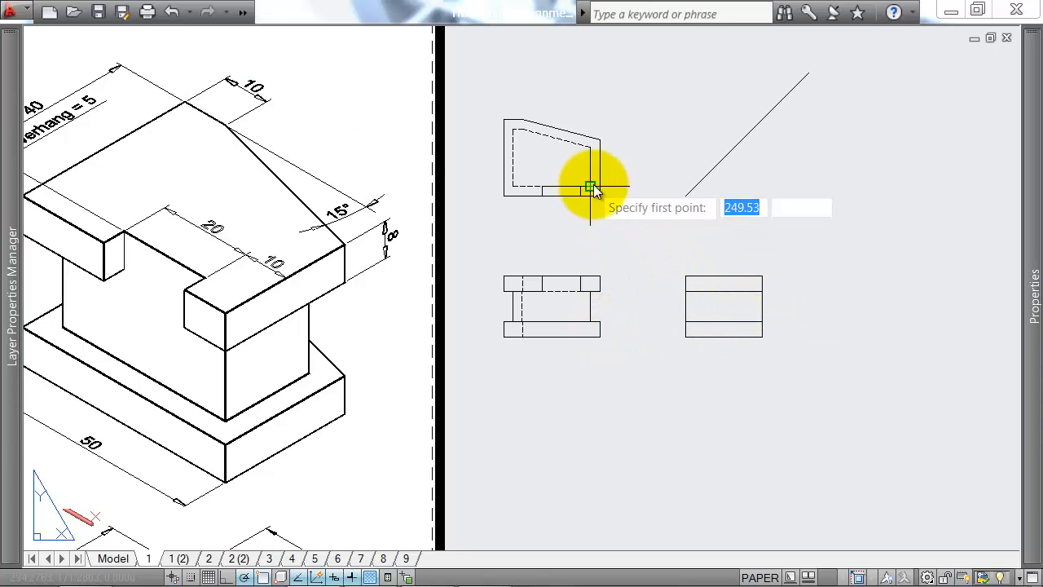
Step: Project the plan's hidden front edge from the 45° line into the side view and keep only the part between the two slabs
scroll(593, 194, "up", 5)
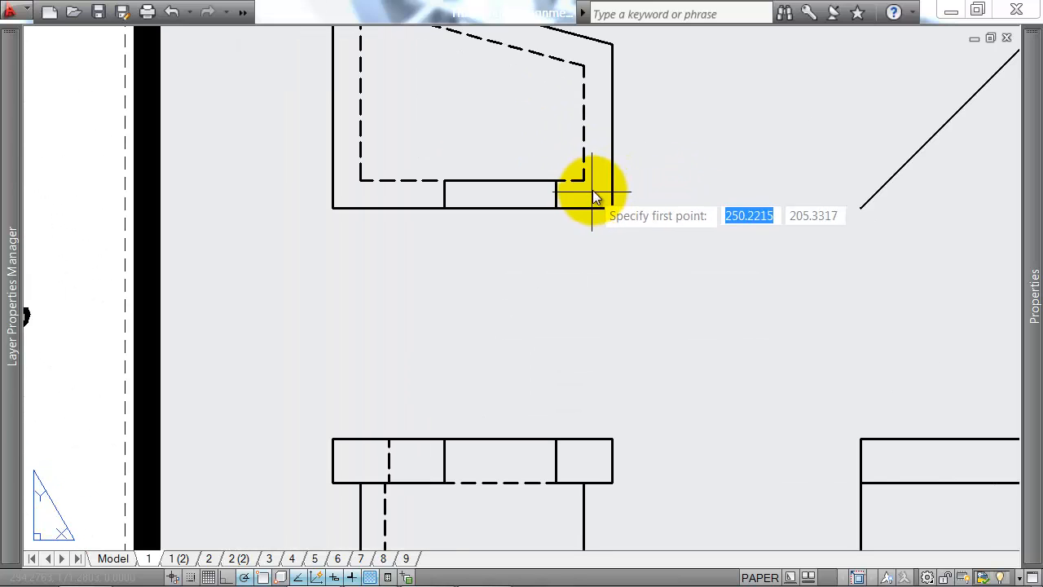
scroll(583, 189, "down", 4)
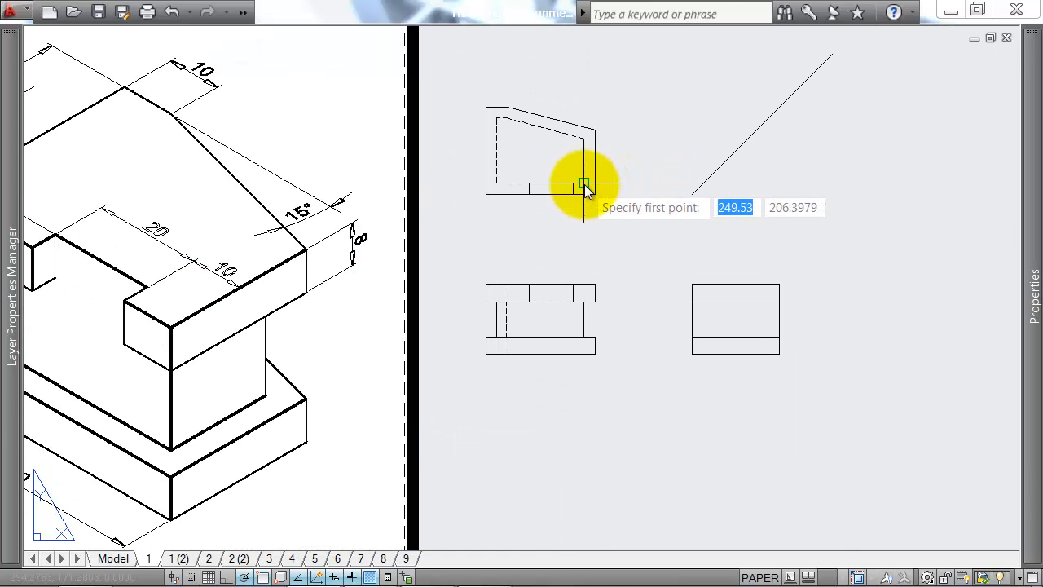
left_click(702, 184)
type("8")
key("Return")
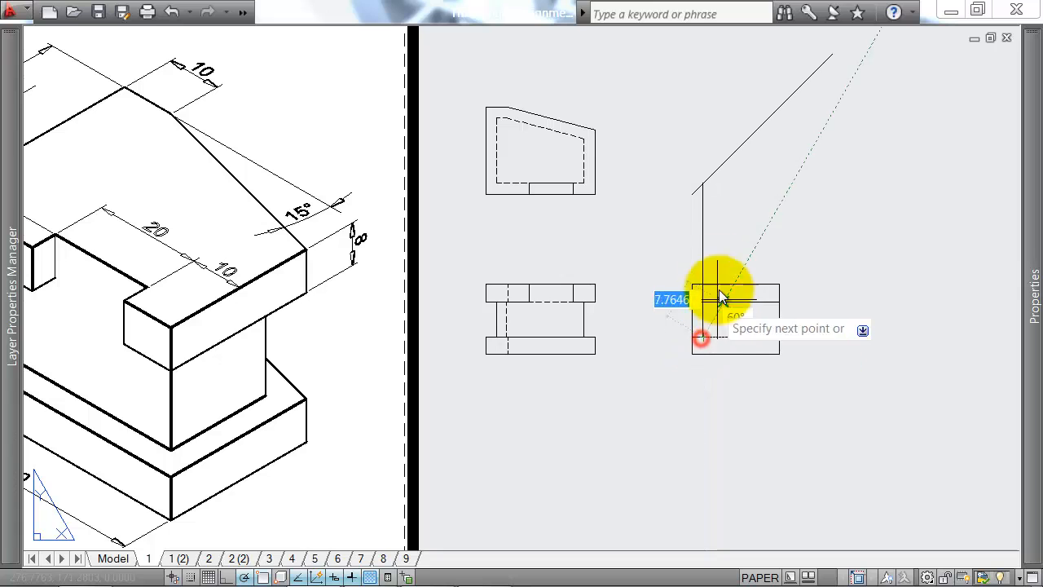
key("Return")
key("Delete")
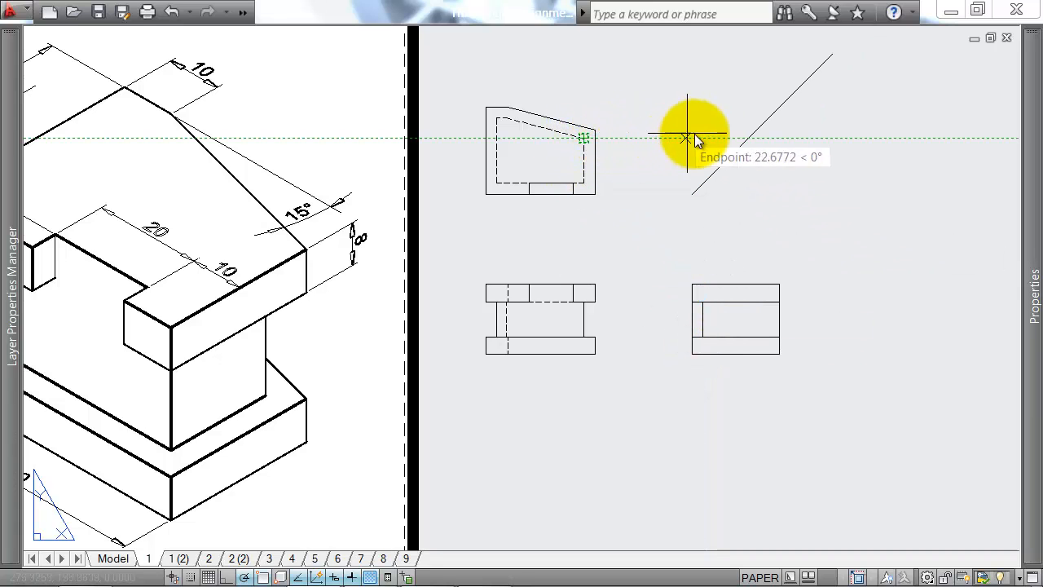
Step: Draw a vertical line from the 45° line, level with the hidden outline's right chamfer corner, down to the side view's lower slab
key("space")
left_click(746, 139)
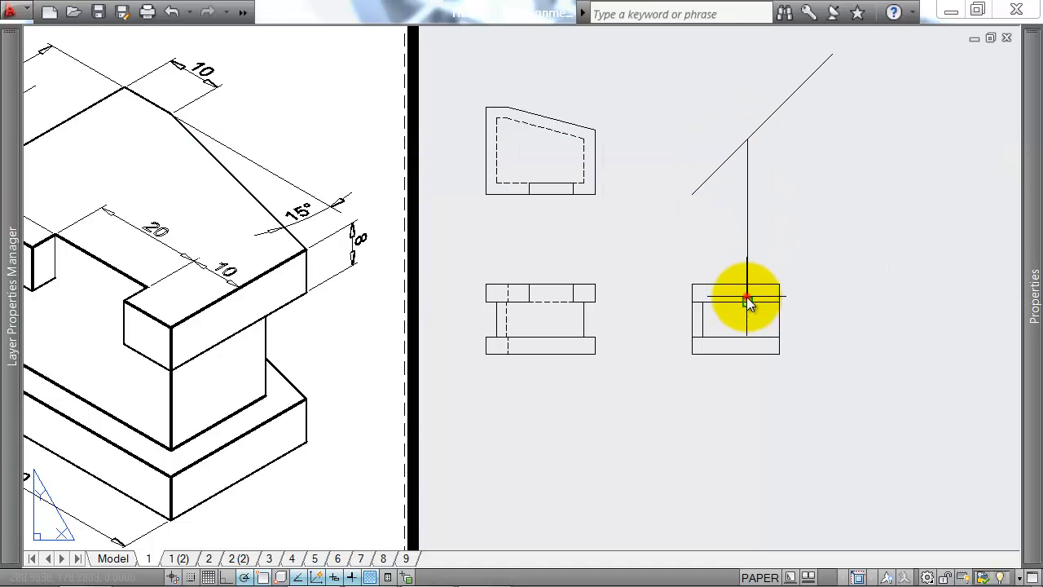
left_click(748, 337)
key("space")
key("space")
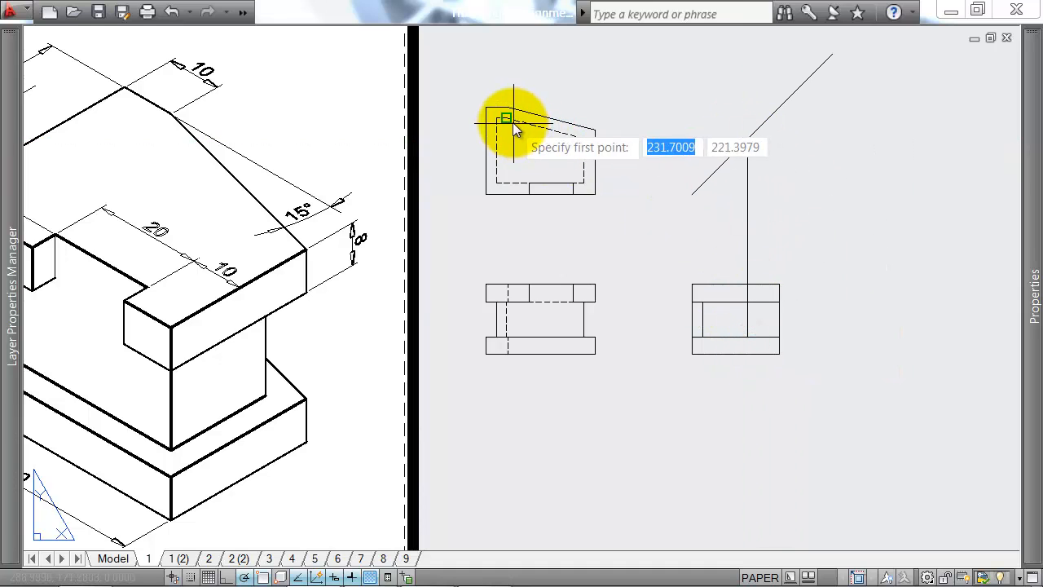
Step: Project the plan's hidden rear edge from the 45° line to the side view's lower slab, and erase the projection lines above the slab gap
left_click(768, 117)
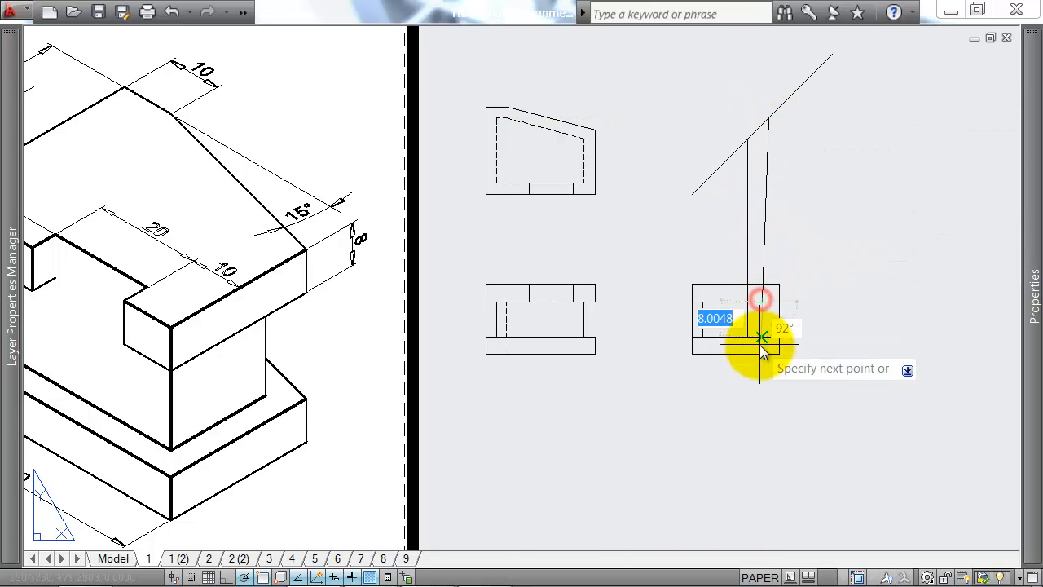
left_click(769, 303)
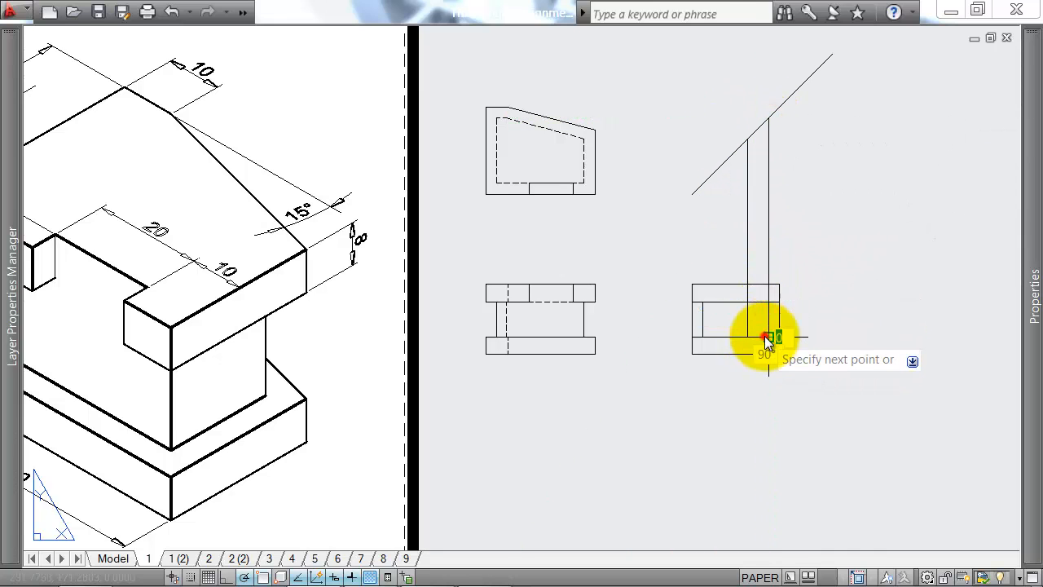
key("Return")
left_click(804, 228)
left_click(699, 240)
key("Delete")
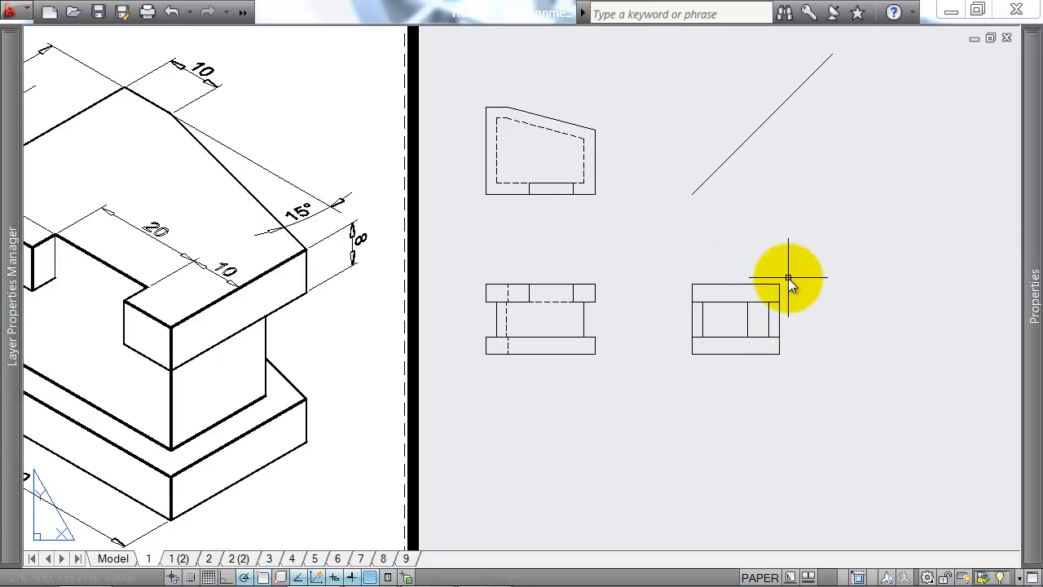
Step: Trim the side view's two outer vertical edges between the upper and lower slabs
type("tr")
key("Return")
left_click(735, 299)
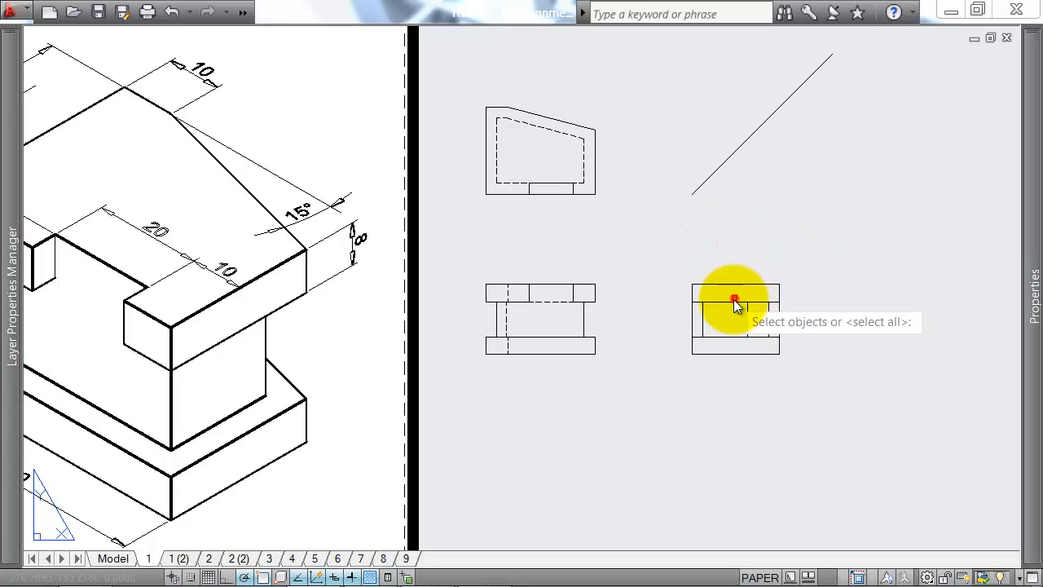
left_click(721, 338)
right_click(715, 351)
left_click(797, 327)
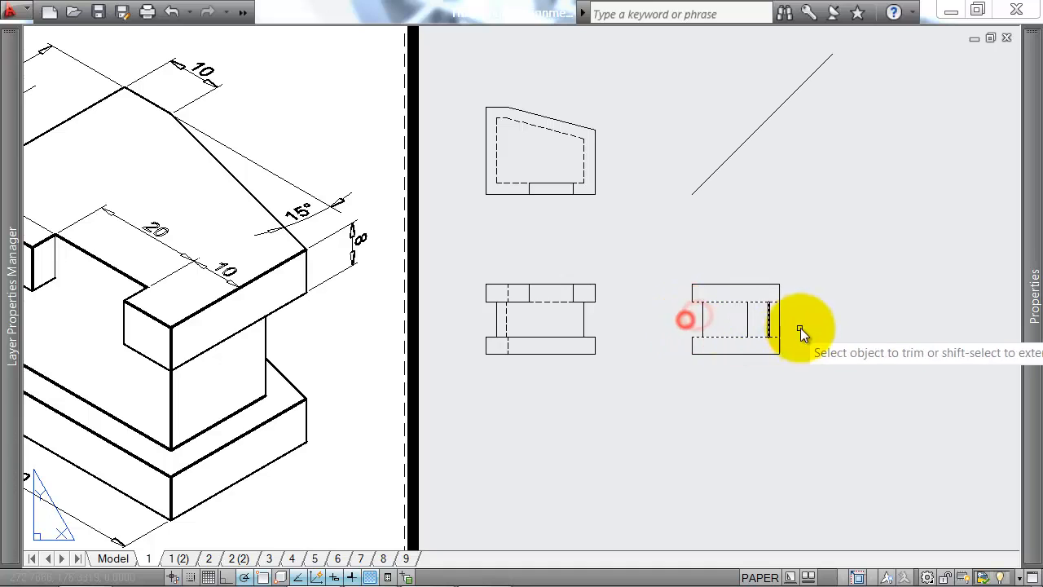
left_click(789, 322)
left_click(774, 323)
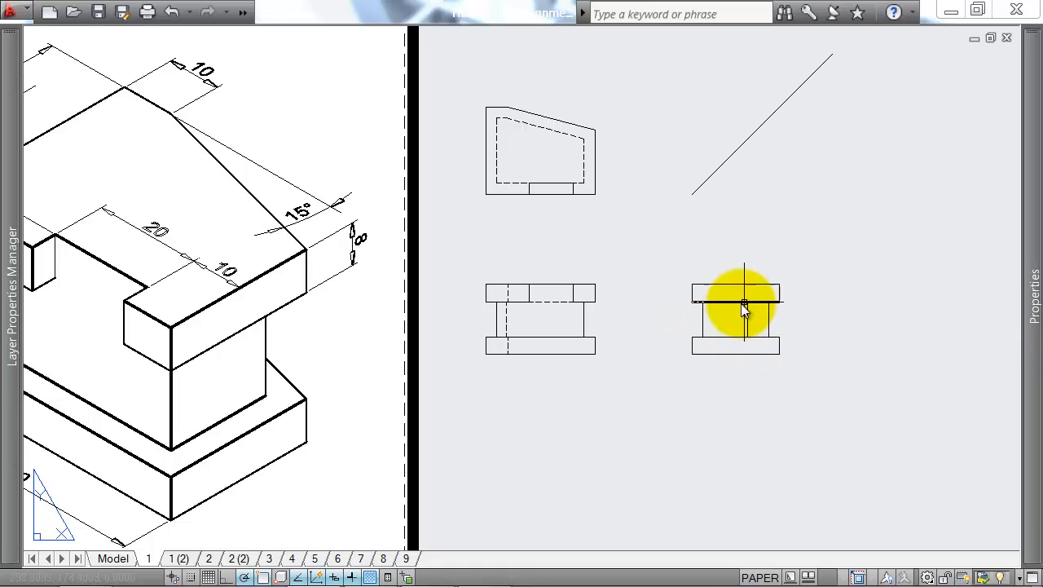
Step: Project the plan's outer right chamfer corner from the 45° line into both side view slabs, and erase the projection line above the view
type("l")
key("Return")
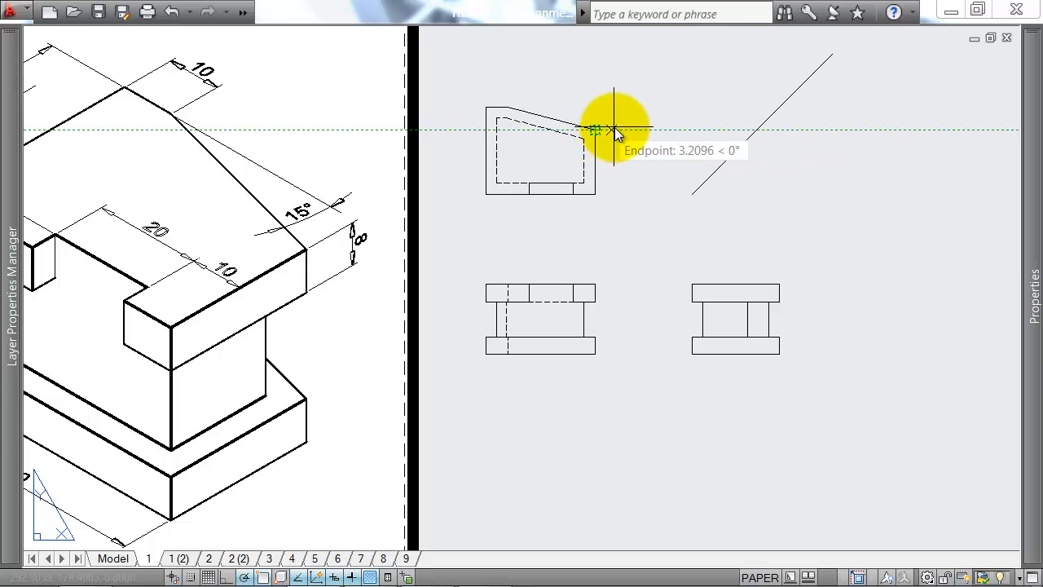
left_click(756, 129)
left_click(757, 288)
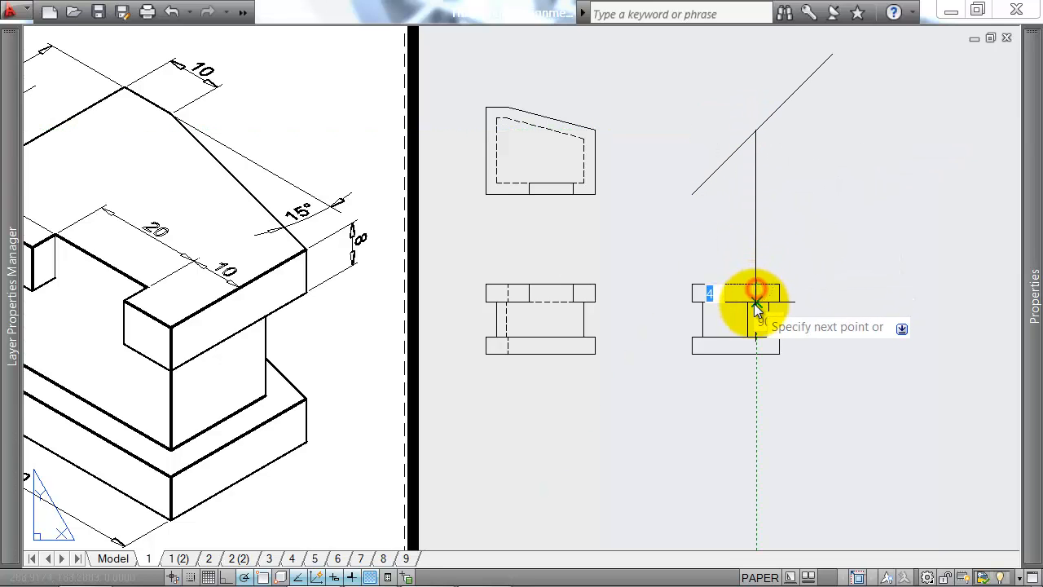
right_click(758, 355)
key("Delete")
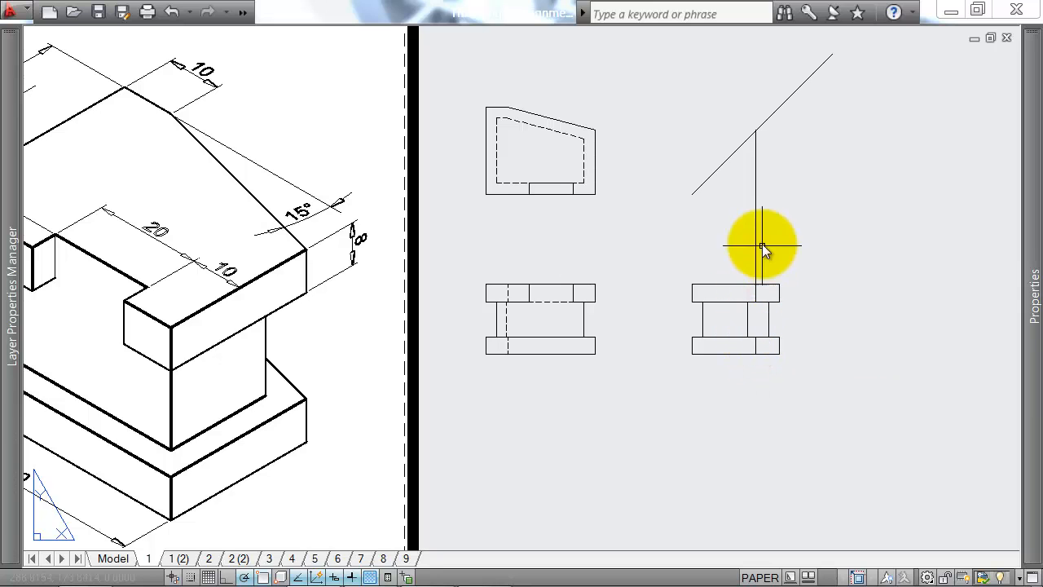
left_click(766, 227)
left_click(754, 239)
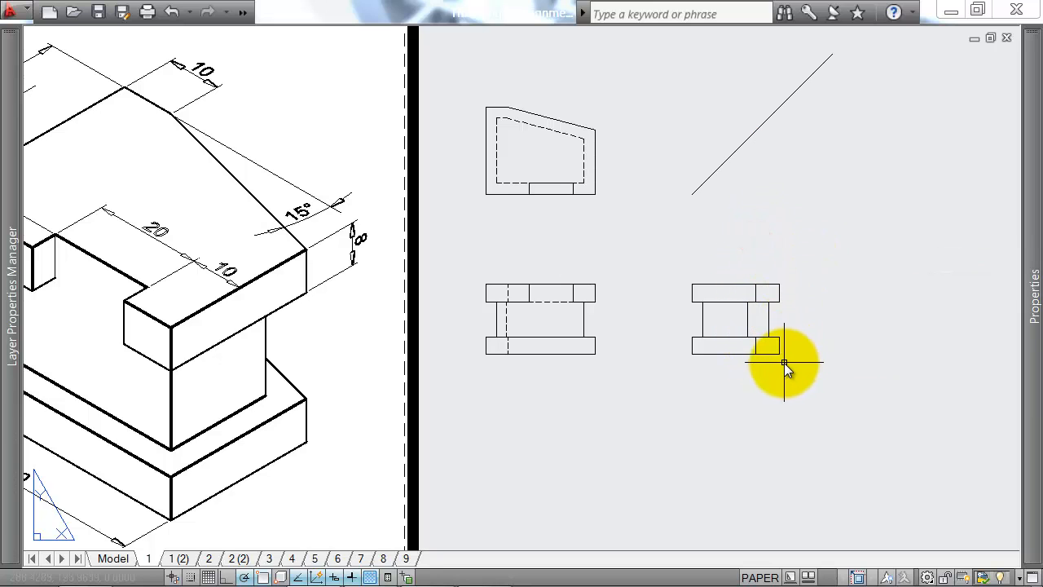
Step: Erase the 45° projection line beside the plan
left_click(721, 157)
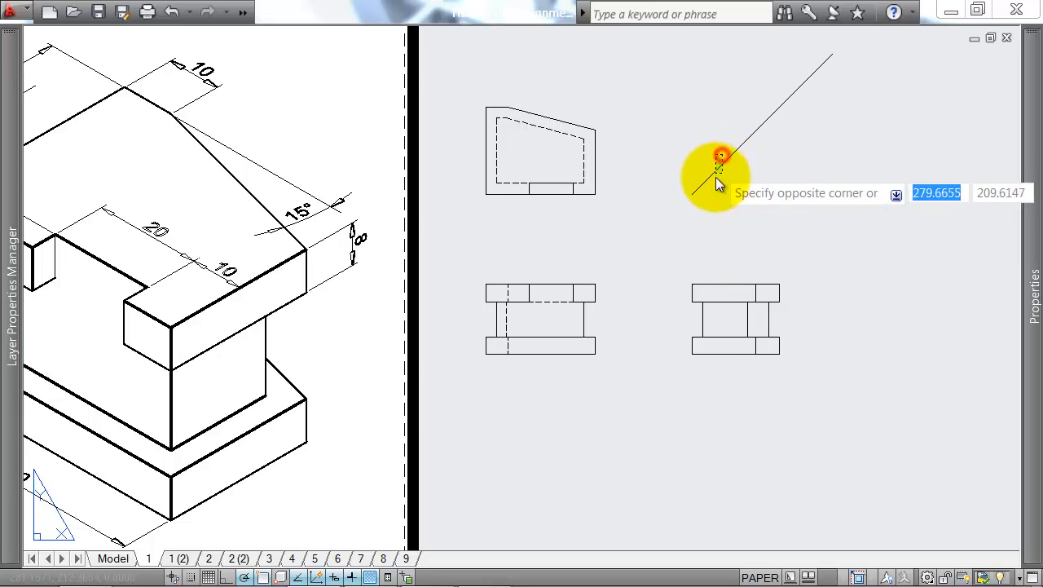
left_click(719, 182)
key("Delete")
Step: Sketch temporary lines over the isometric's chamfered base corner to illustrate its hidden edges, and erase them
key("Return")
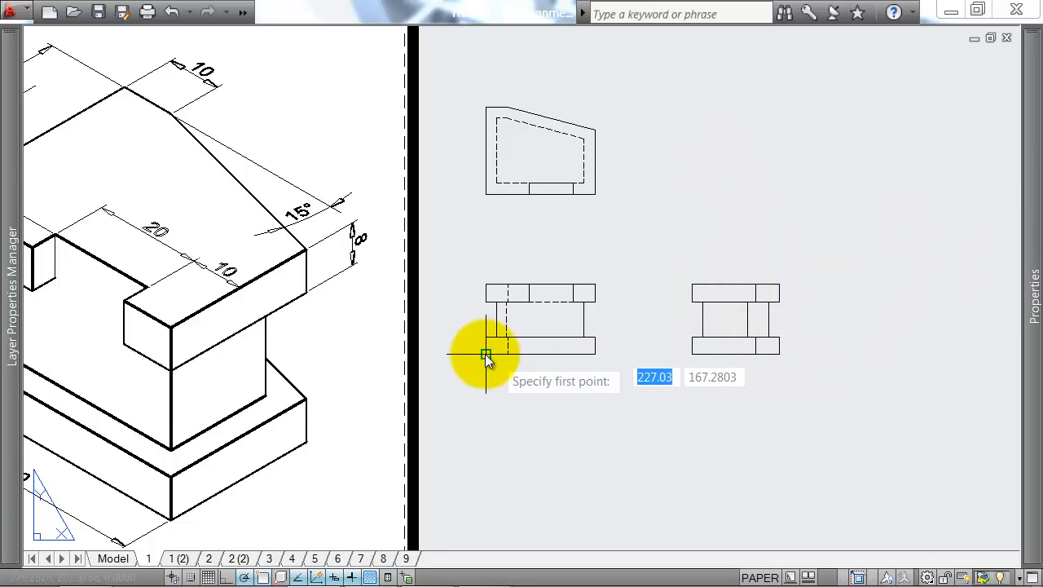
middle_click_drag(486, 354, 581, 338)
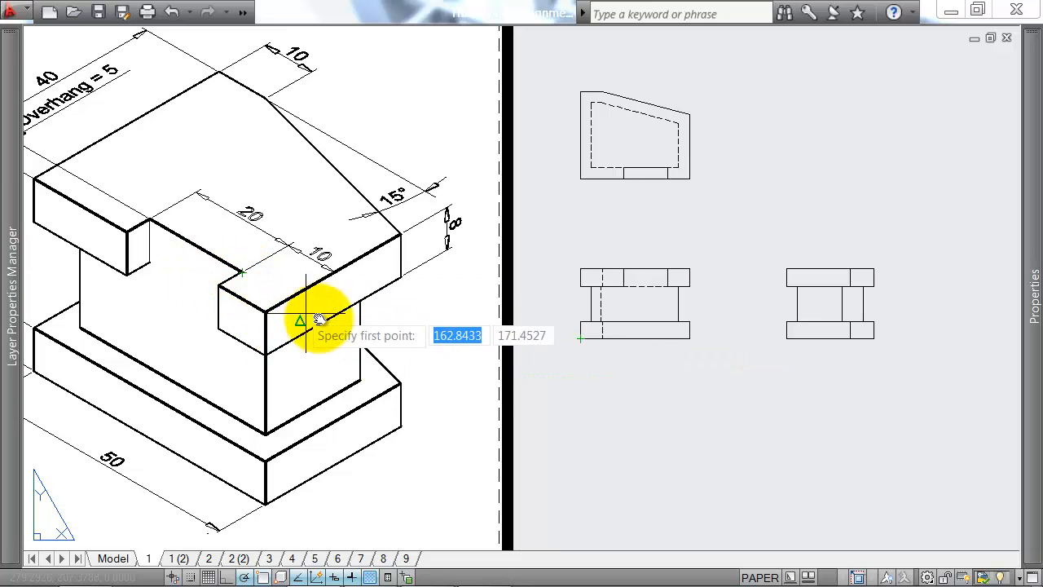
left_click(447, 418)
left_click(337, 346)
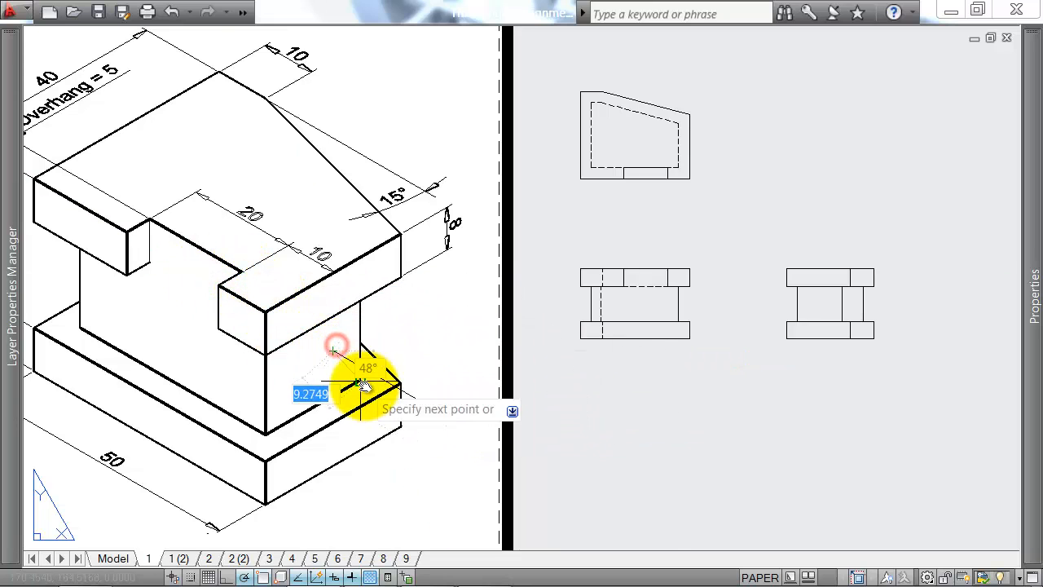
right_click(361, 373)
right_click(345, 356)
left_click(338, 350)
left_click(400, 357)
key("Return")
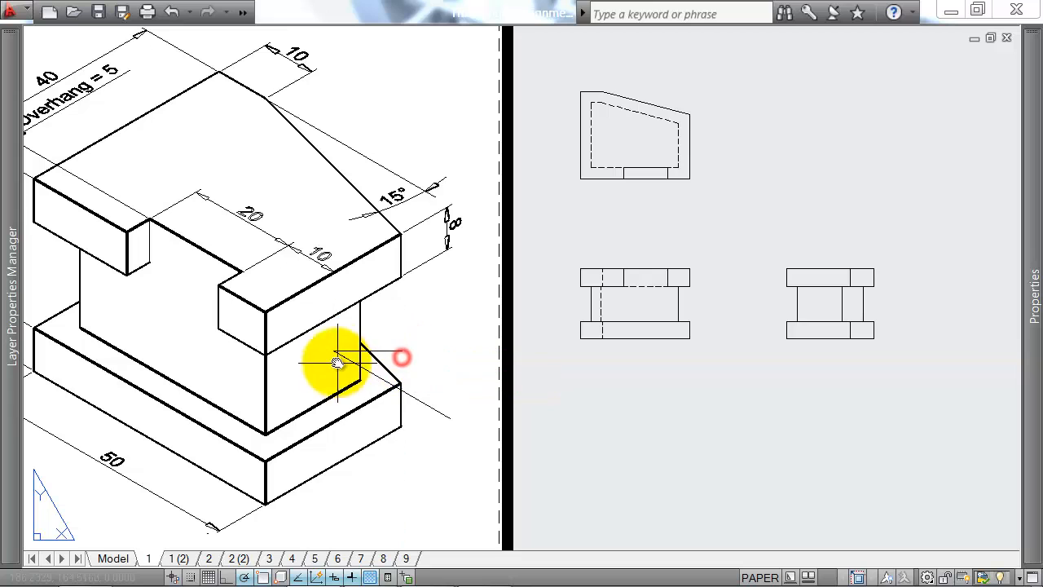
key("Return")
left_click(337, 352)
left_click(361, 385)
key("Return")
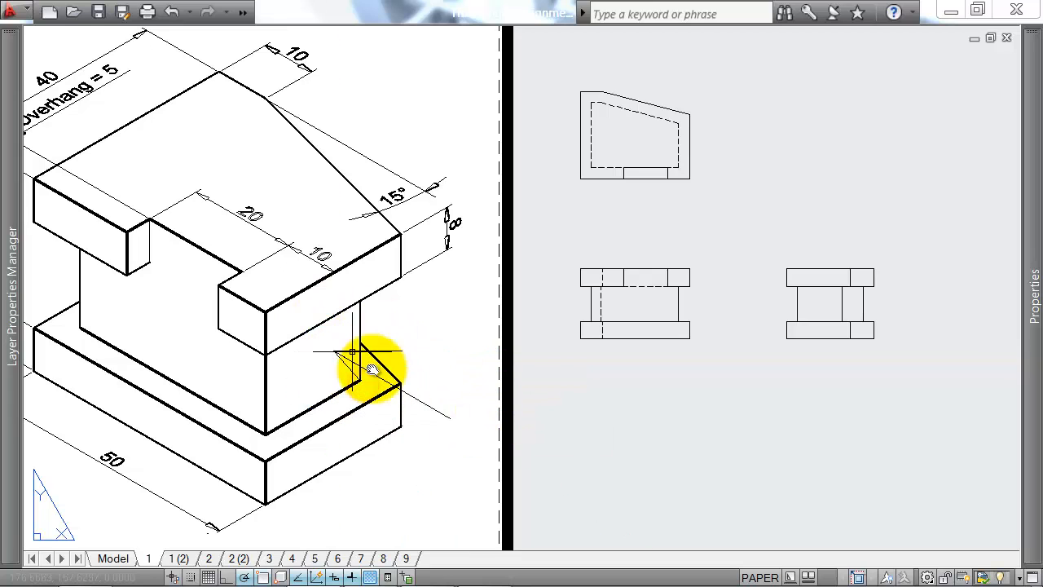
left_click(327, 343)
left_click(432, 427)
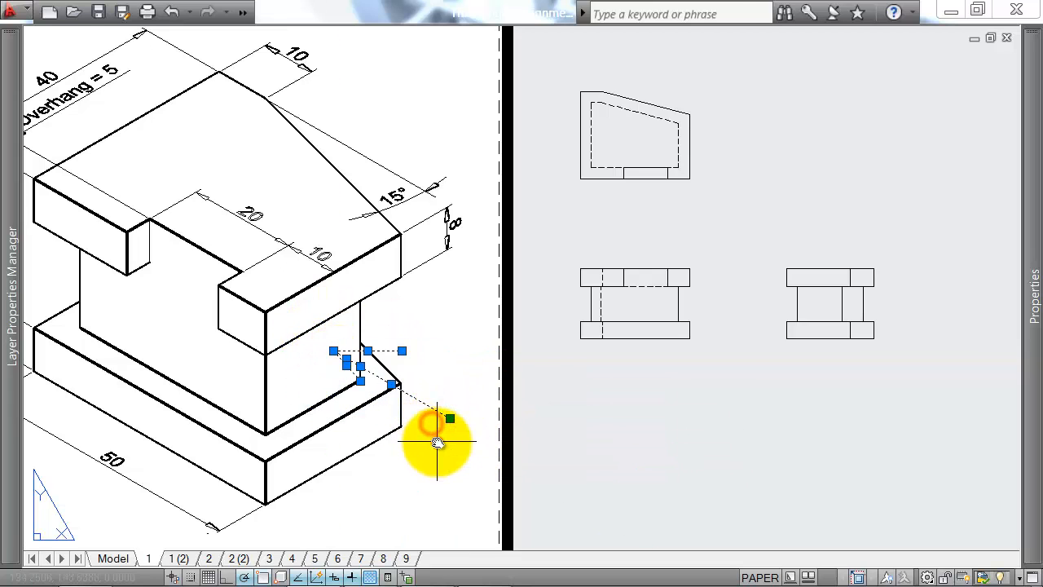
key("Delete")
Step: Draw a vertical line through the side view's upper slab at the notch depth, in line with the column's front edge
key("Return")
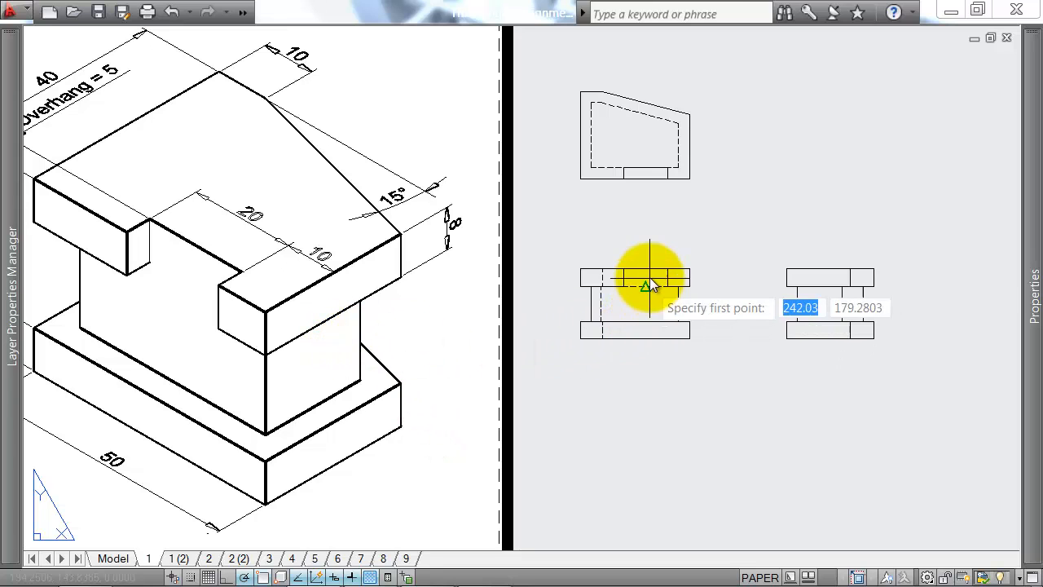
scroll(801, 282, "up", 2)
left_click(796, 264)
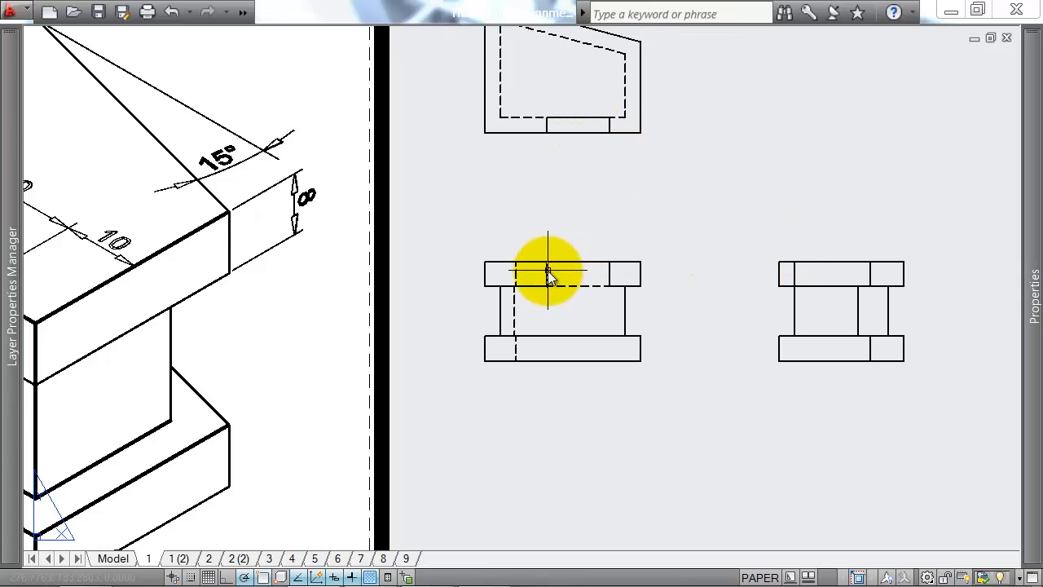
Step: Set the linetype of the notch line in the side view's upper slab to HIDDEN
left_click(780, 259)
left_click(803, 295)
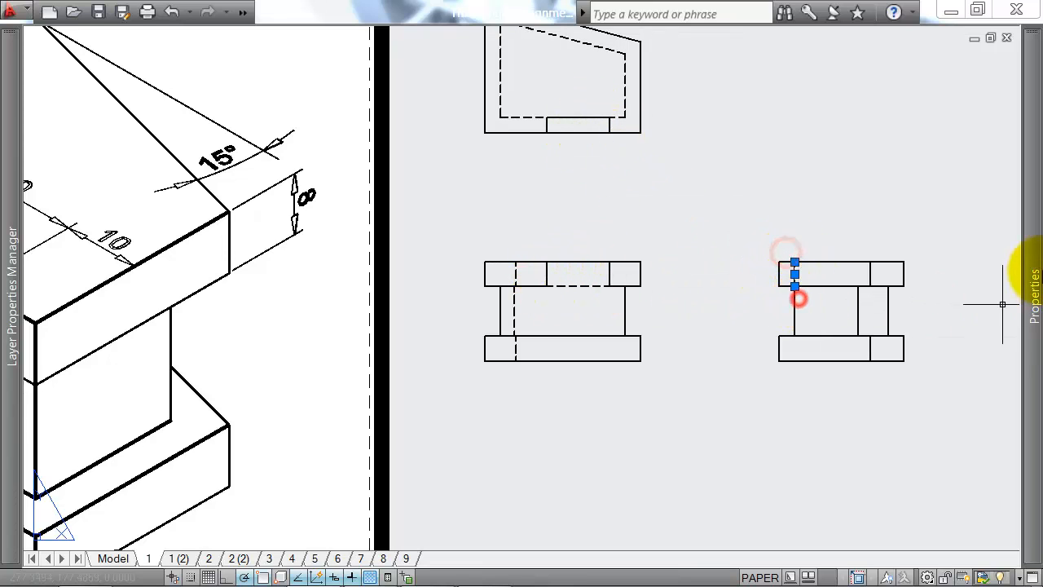
mouse_move(1029, 261)
left_click(914, 134)
left_click(905, 242)
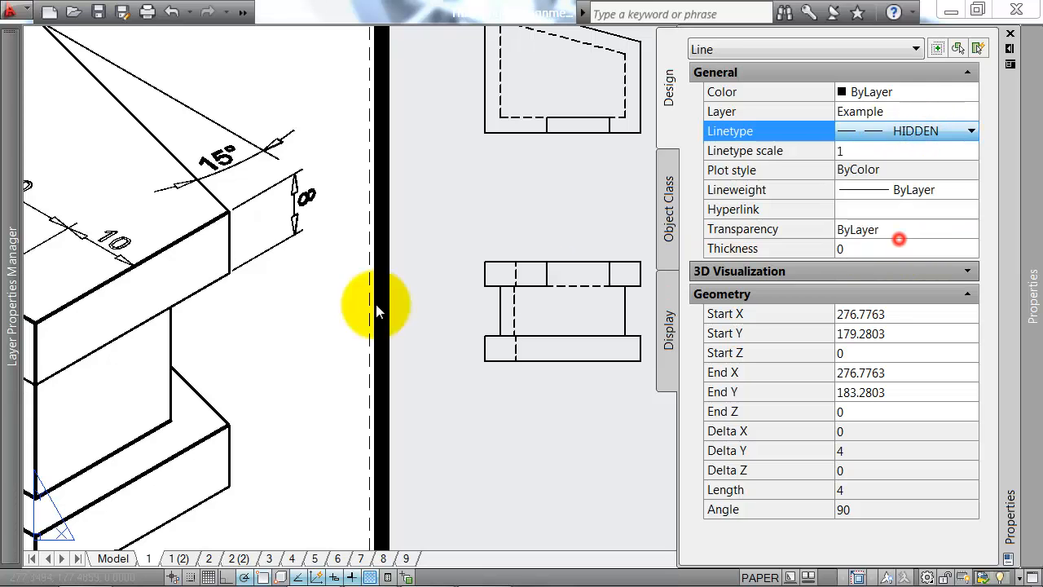
key("Escape")
Step: Bring the second isometric exercise into view and start a line for its plan view
middle_click_drag(752, 272, 622, 295)
scroll(622, 294, "down", 2)
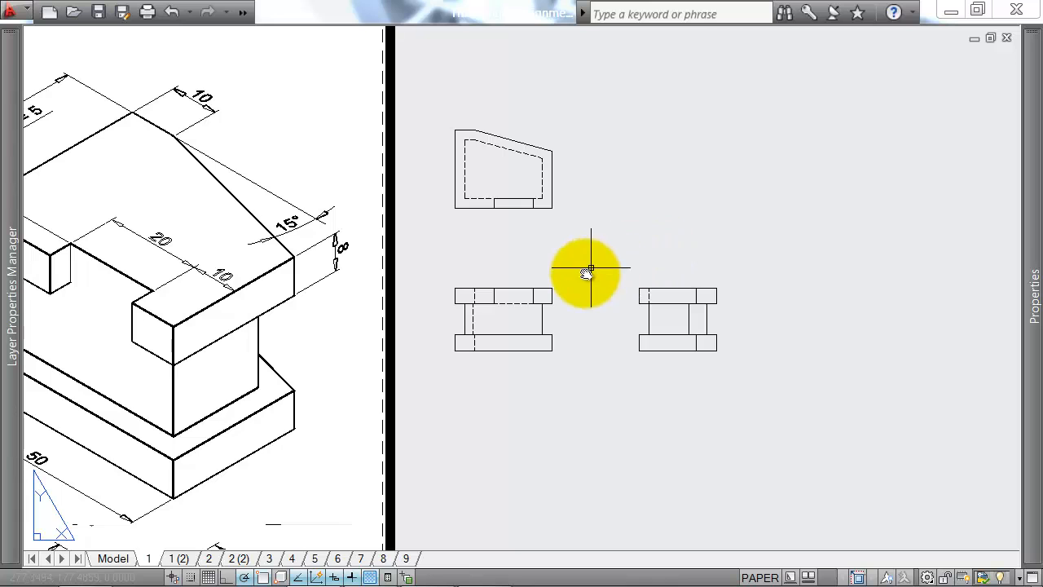
mouse_move(571, 314)
middle_mouse_down()
mouse_move(676, 226)
mouse_move(715, 240)
mouse_move(426, 280)
middle_mouse_up()
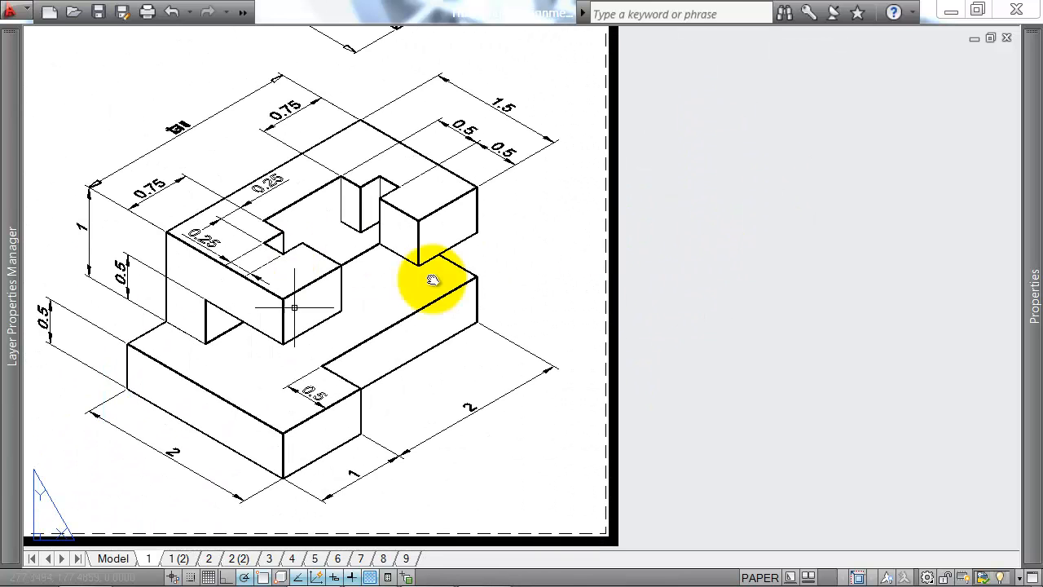
type("l")
key("Return")
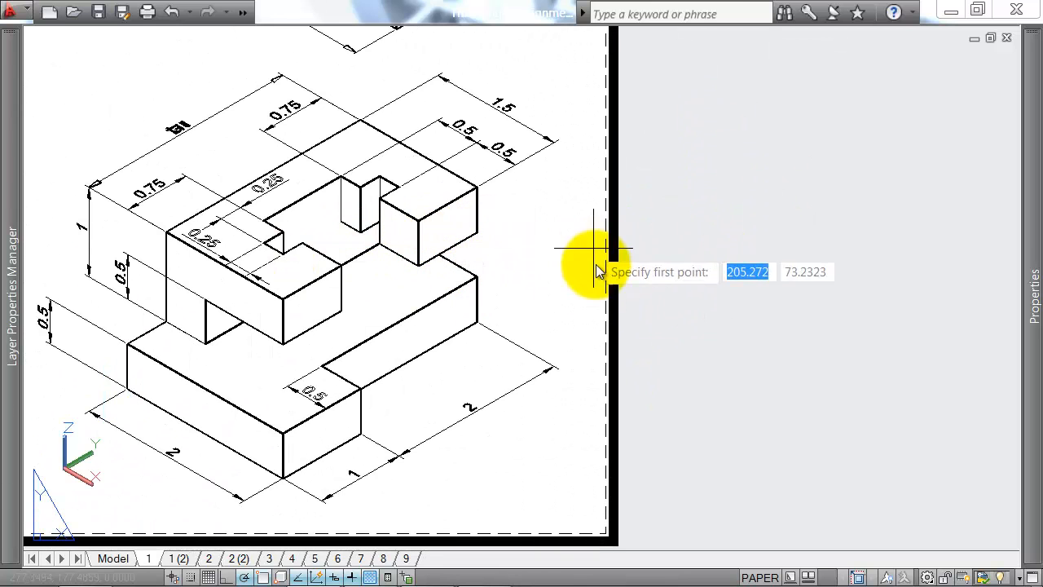
mouse_move(788, 582)
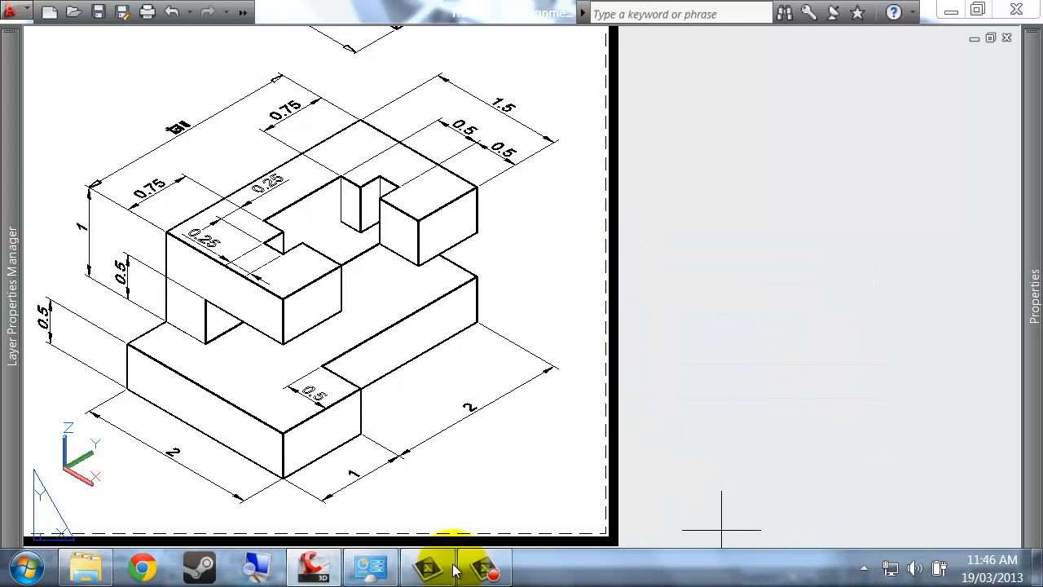
left_click(505, 570)
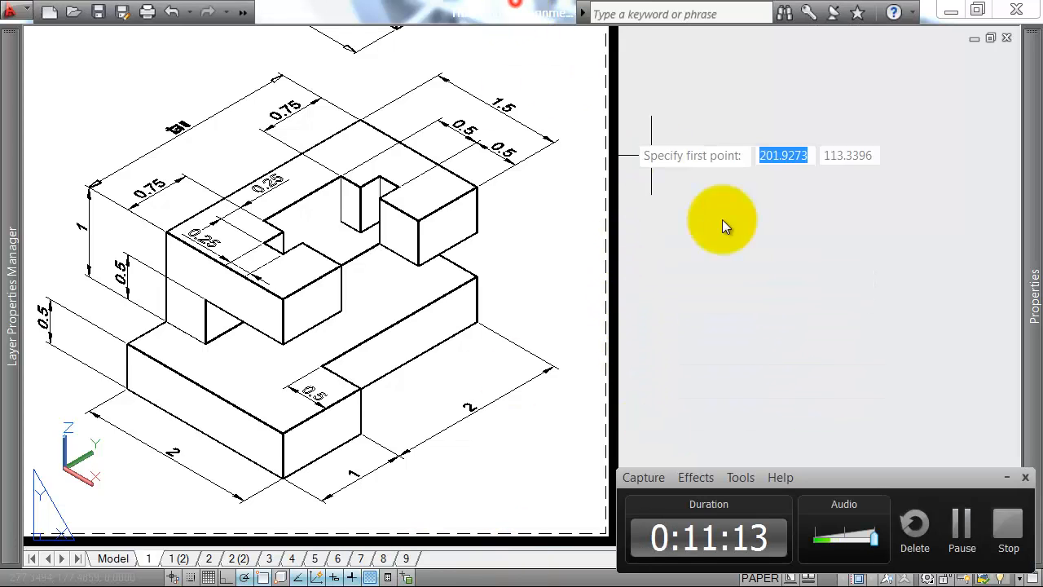
scroll(722, 226, "down", 2)
middle_click_drag(731, 277, 635, 233)
left_click(994, 470)
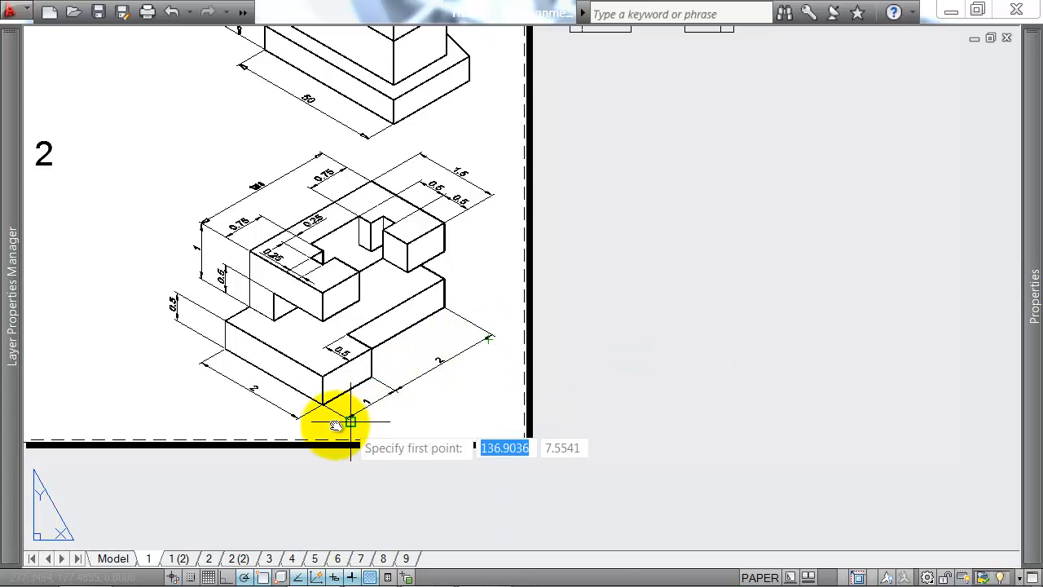
Step: Draw a rectangle 30 wide and 20 high beside the second isometric as the plan view's outline
left_click(625, 214)
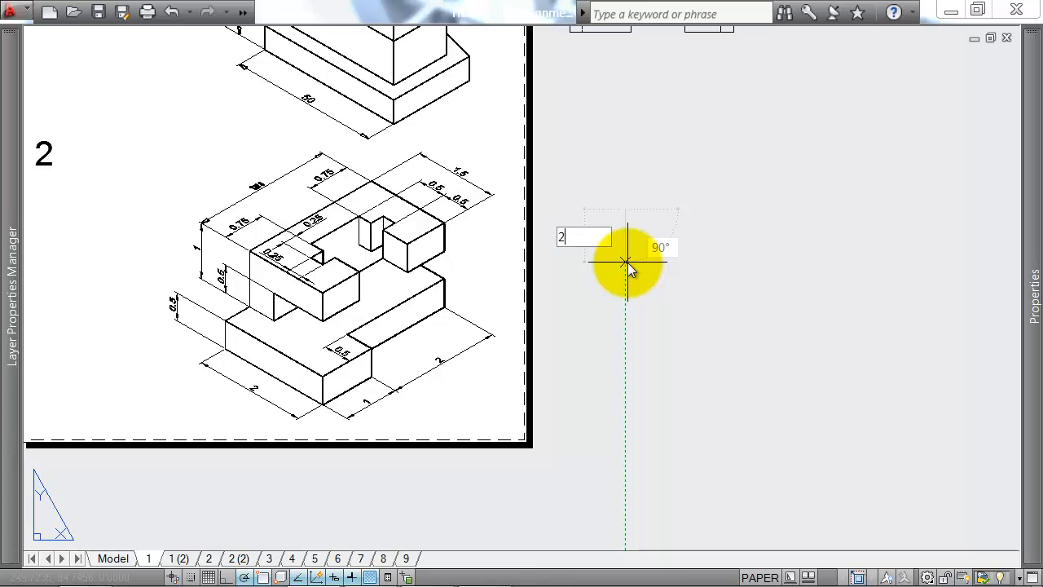
key("Return")
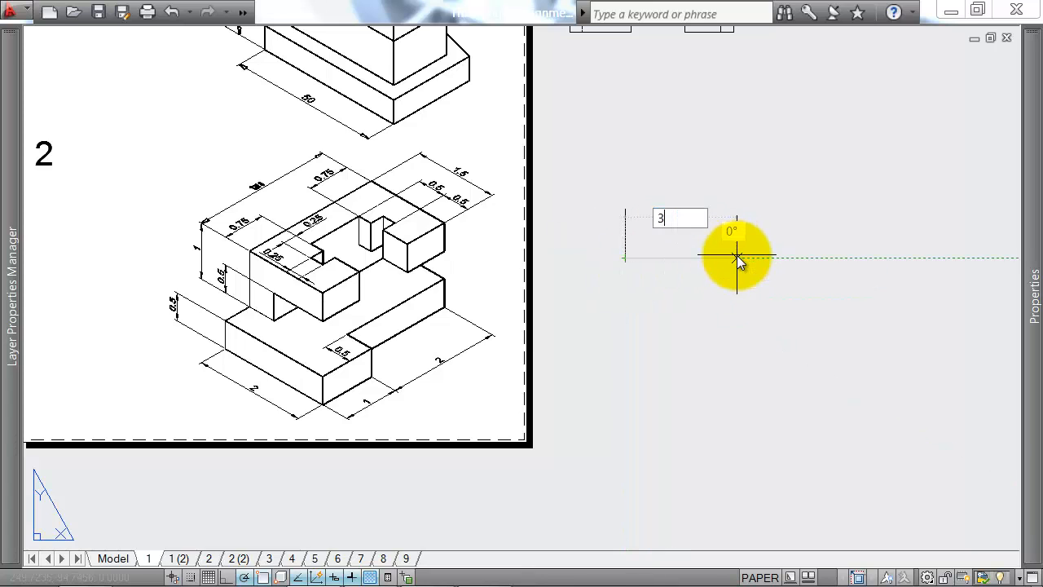
key("Return")
type("20")
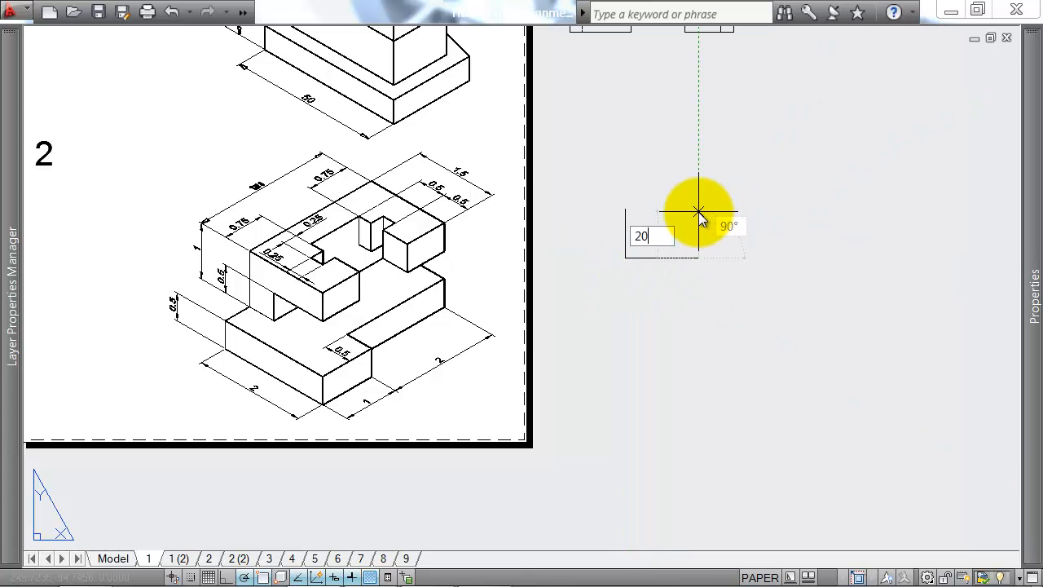
key("Return")
type("c")
key("Return")
Step: Draw the front view's outline as a closed rectangle below the plan, aligned with the plan's left and right edges
middle_click_drag(646, 288, 654, 316)
key("Return")
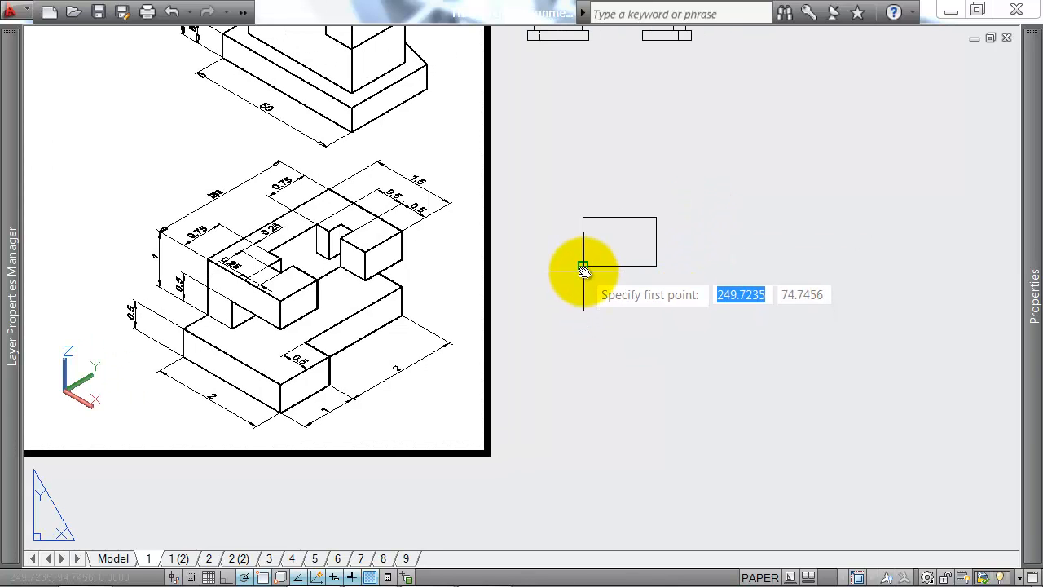
left_click(587, 331)
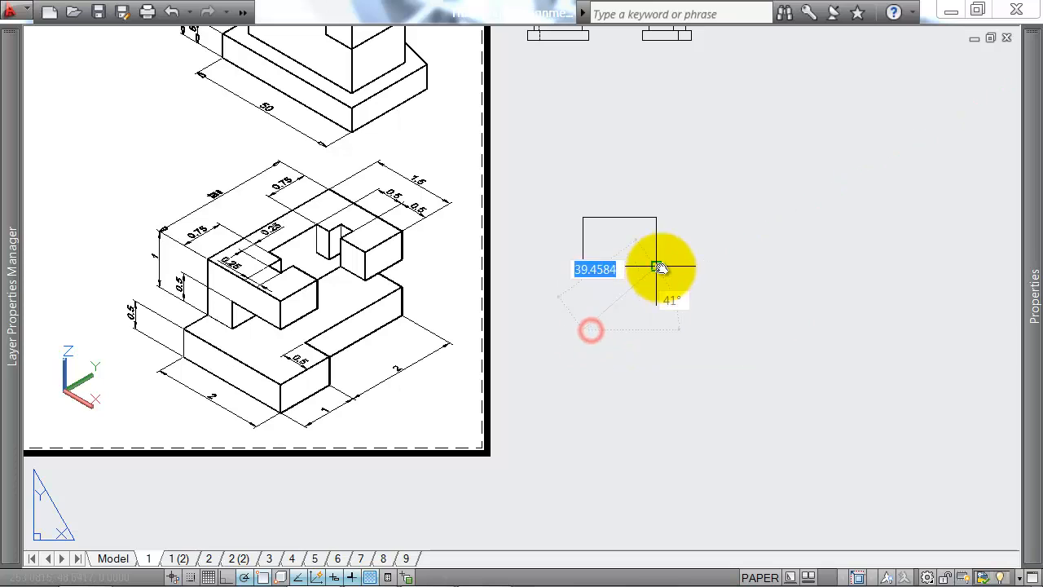
left_click(658, 327)
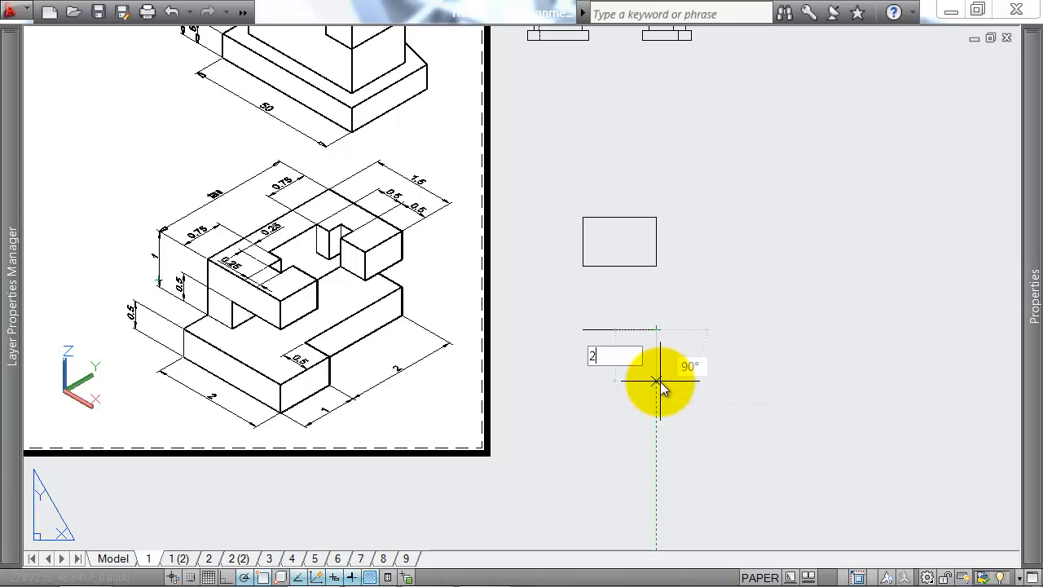
key("Return")
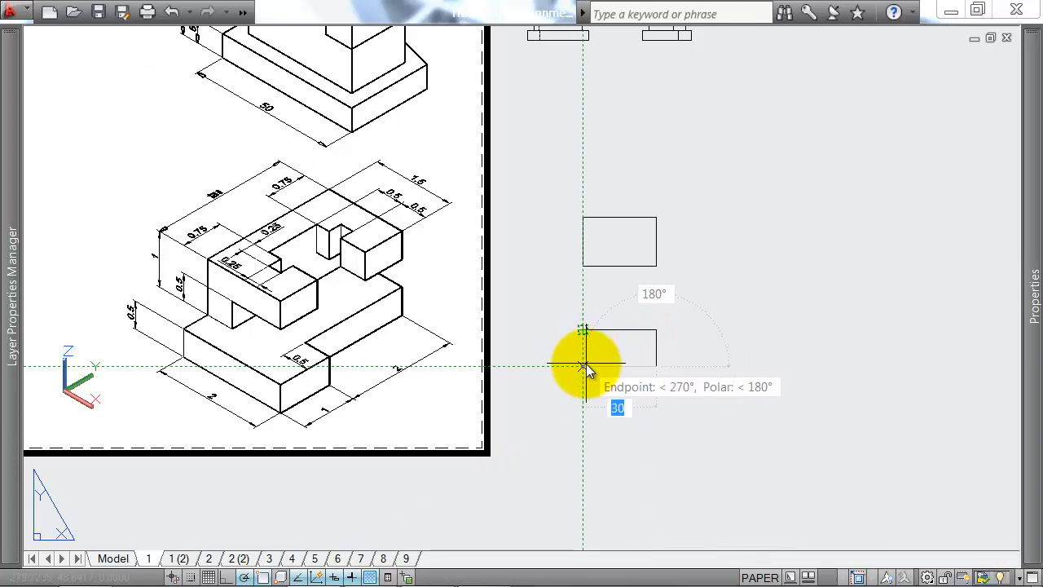
left_click(585, 364)
type("c")
key("Return")
key("Return")
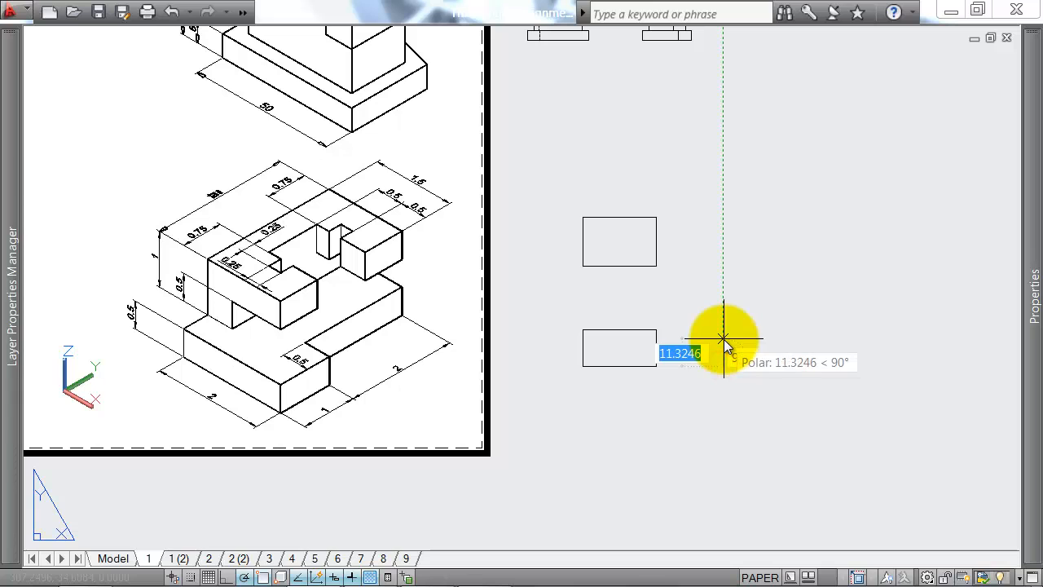
Step: Draw the side view's outline as a closed rectangle 20 wide, aligned with the front view's upper and lower edges
key("BackSpace")
key("BackSpace")
key("BackSpace")
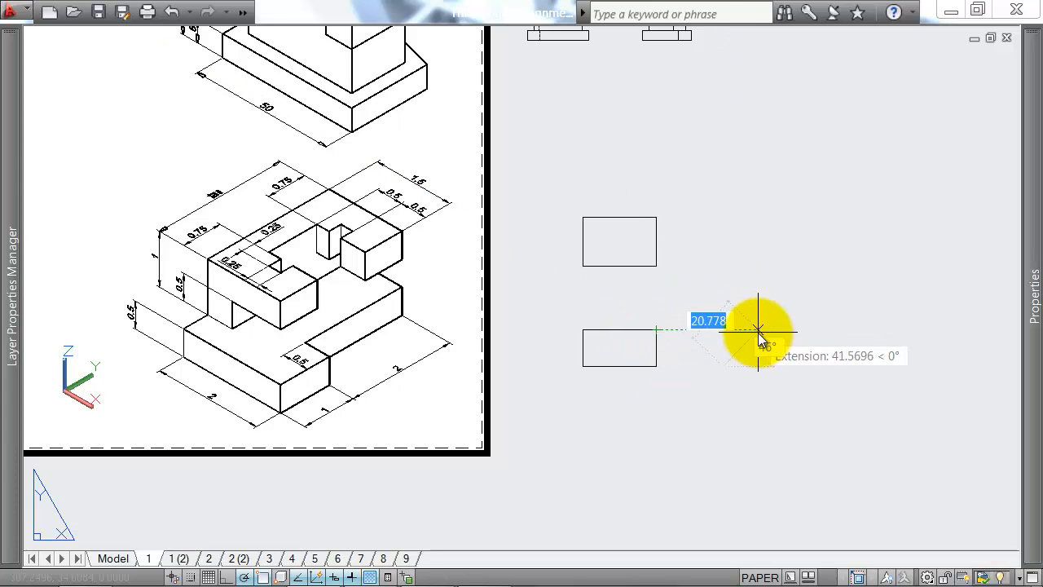
left_click(722, 331)
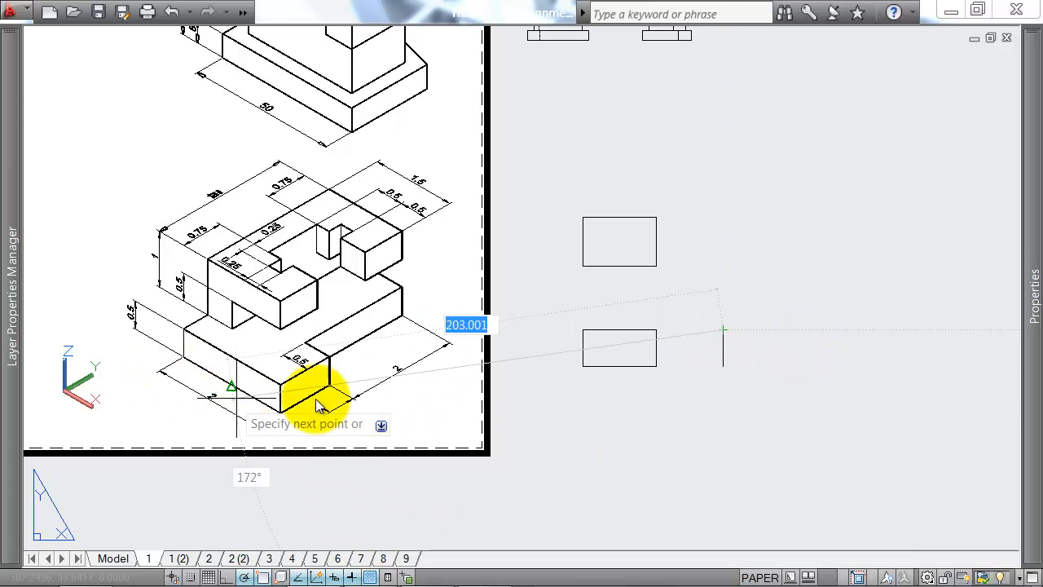
type("20")
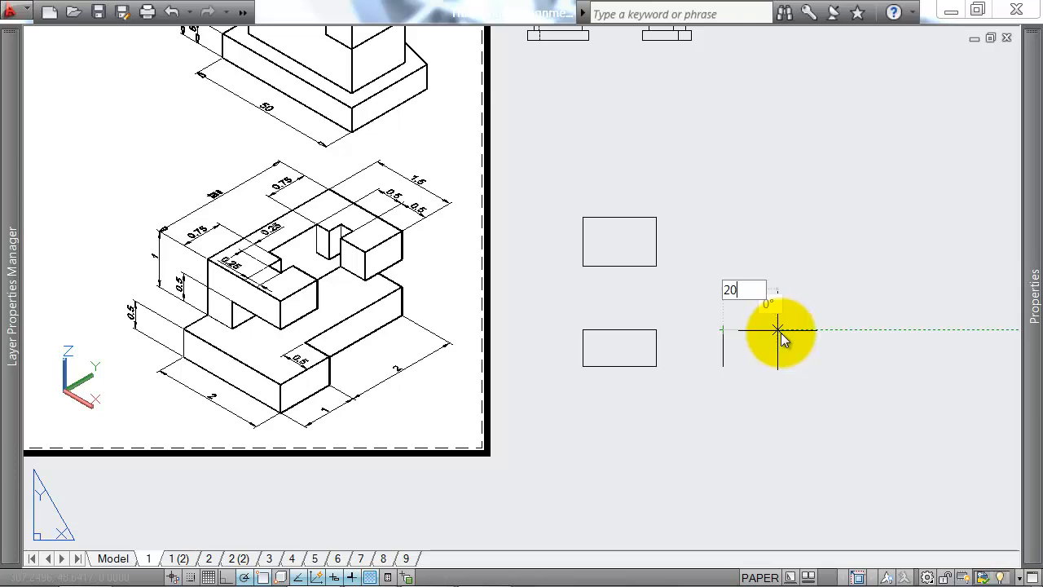
key("Return")
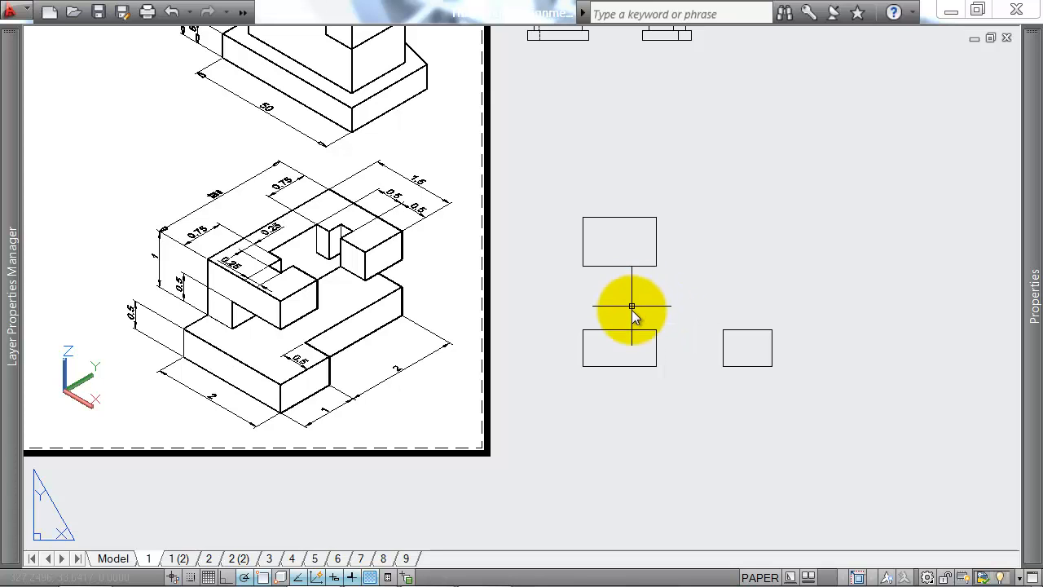
Step: Draw a vertical line 15 long down from the plan's top edge, starting 22 from its right corner
scroll(263, 247, "down", 2)
middle_click_drag(228, 162, 291, 326)
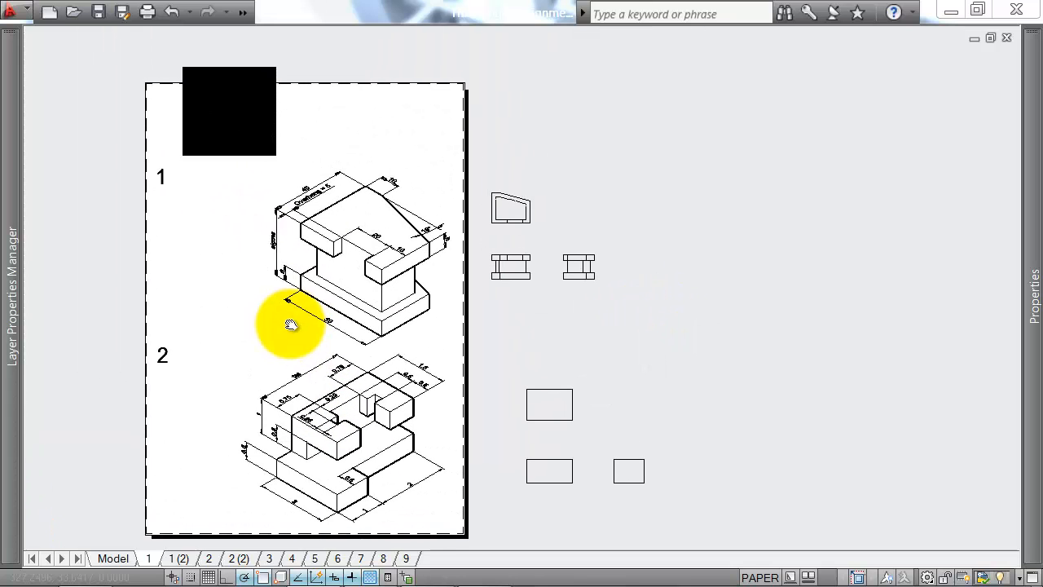
scroll(216, 135, "up", 2)
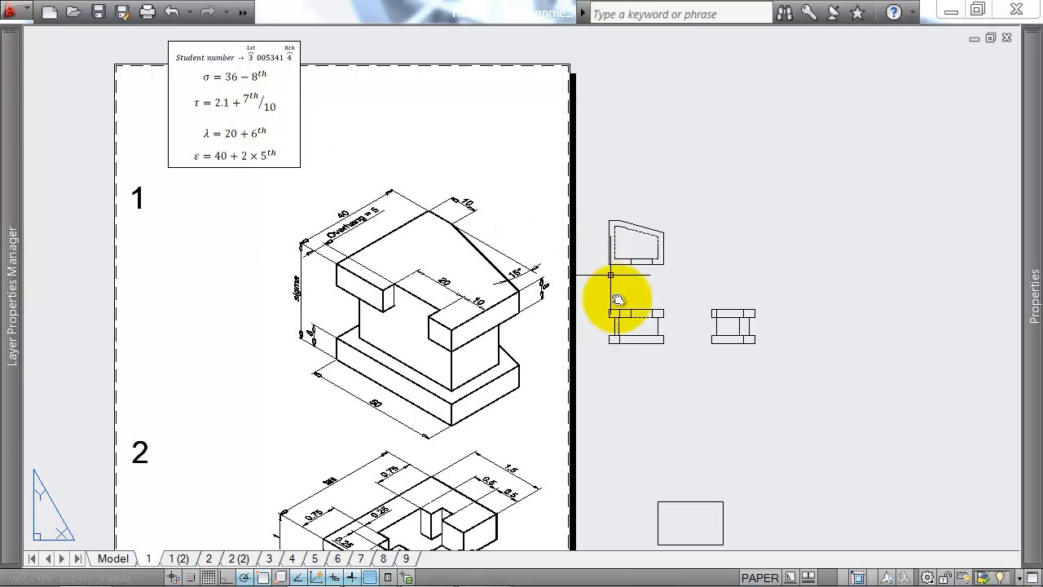
middle_click_drag(739, 366, 682, 112)
key("Return")
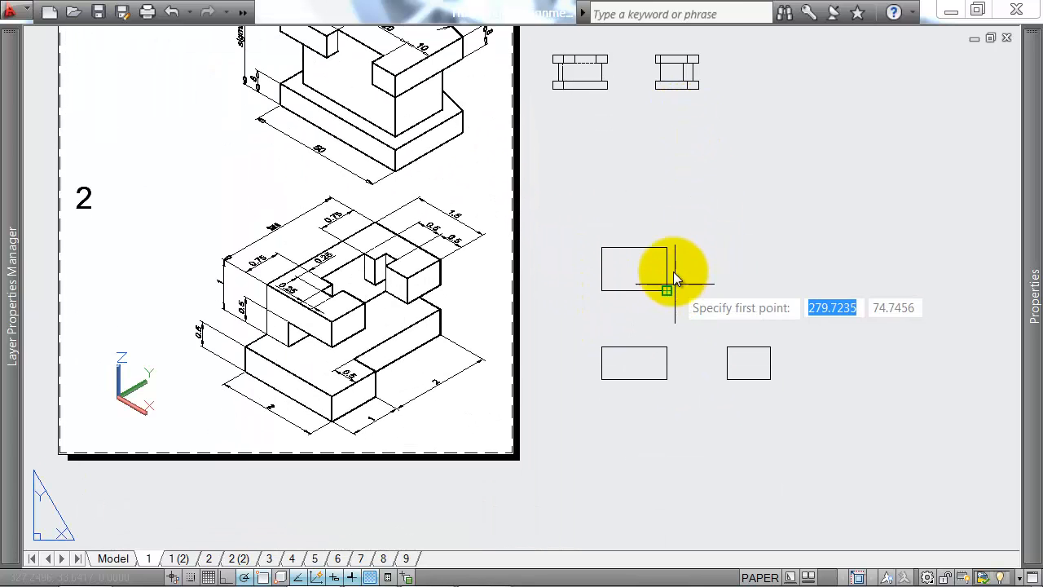
left_click(667, 247)
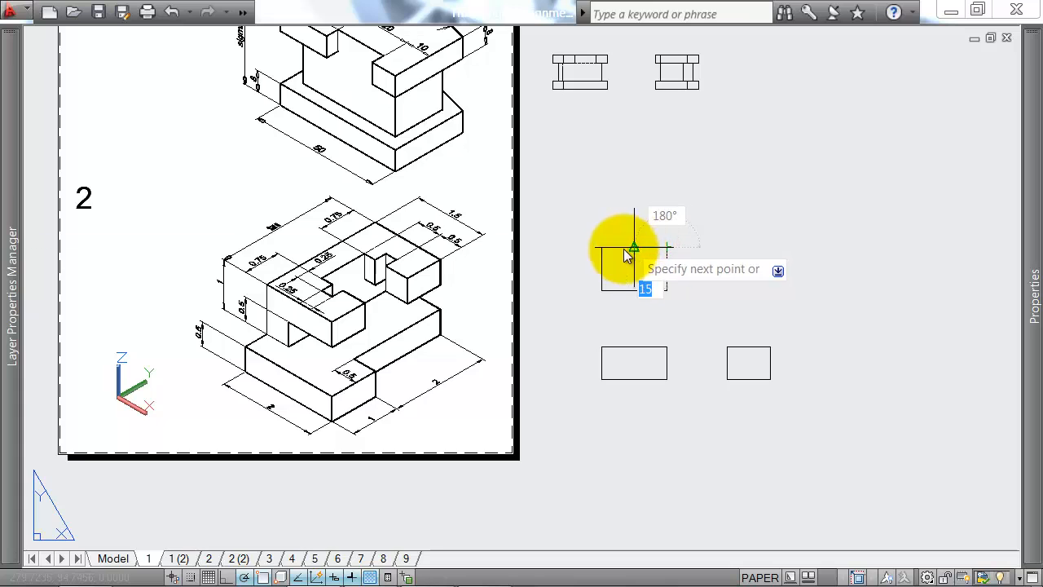
key("Return")
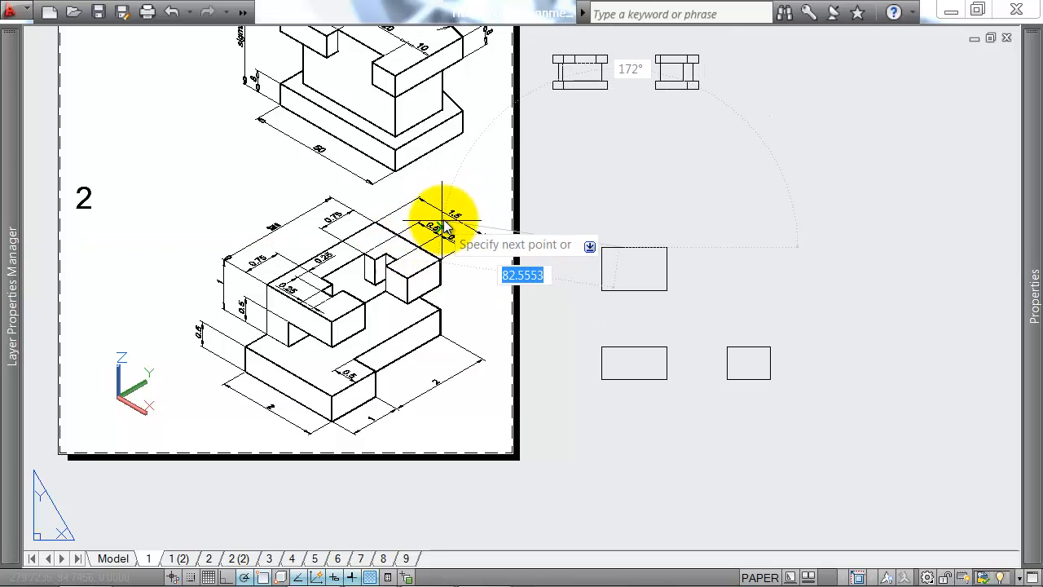
scroll(638, 268, "up", 1)
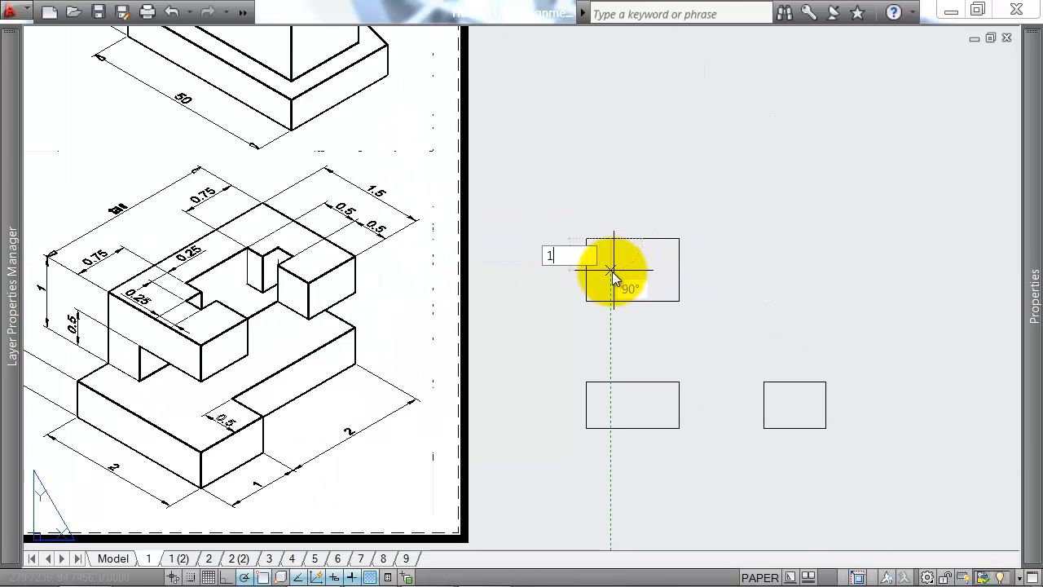
key("Return")
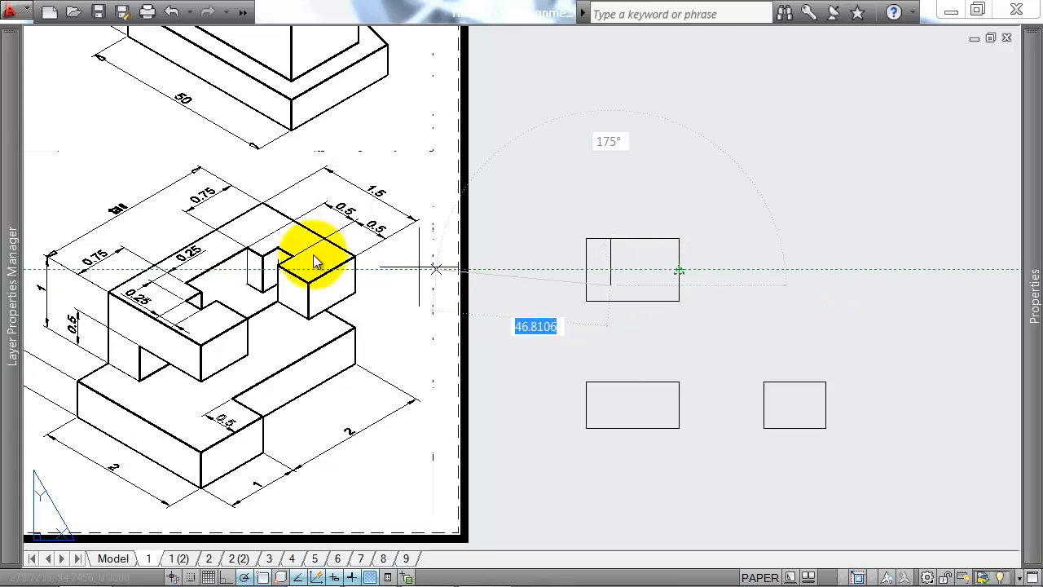
middle_click_drag(293, 264, 464, 236)
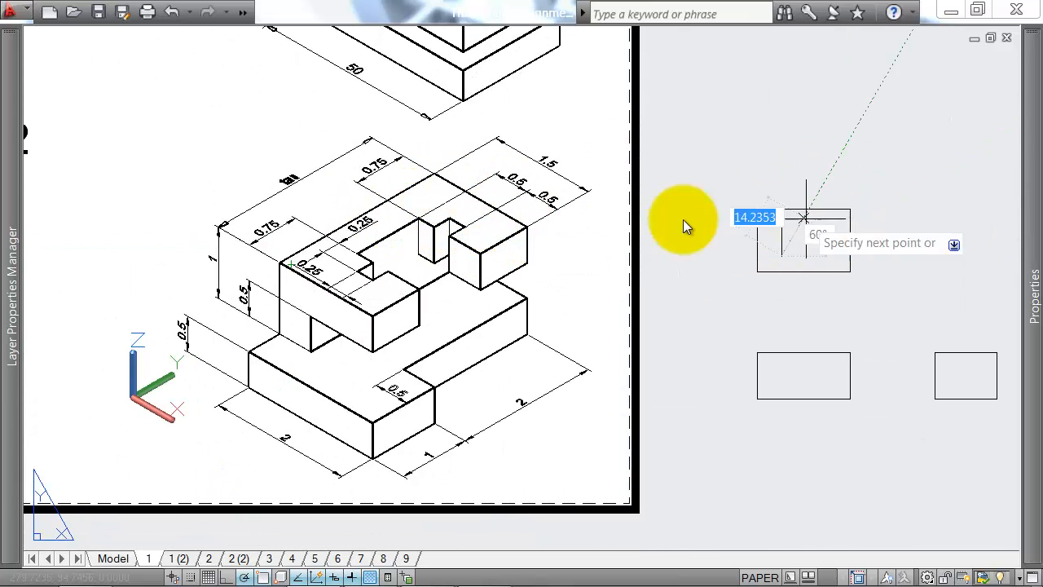
key("Escape")
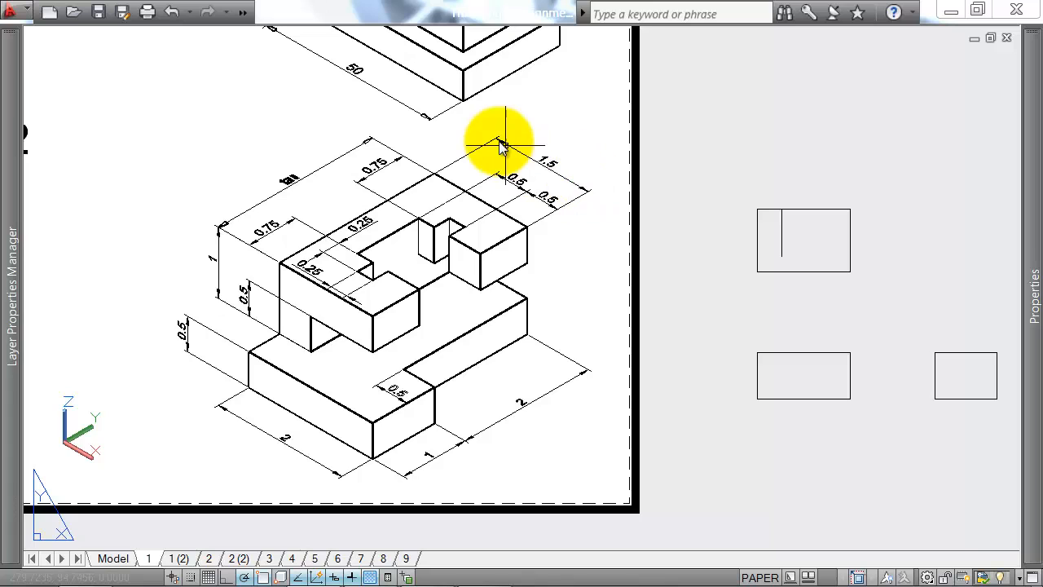
Step: Draw a horizontal line from the lower end of the plan's inner vertical line to its right edge
type("l")
key("Return")
left_click(782, 256)
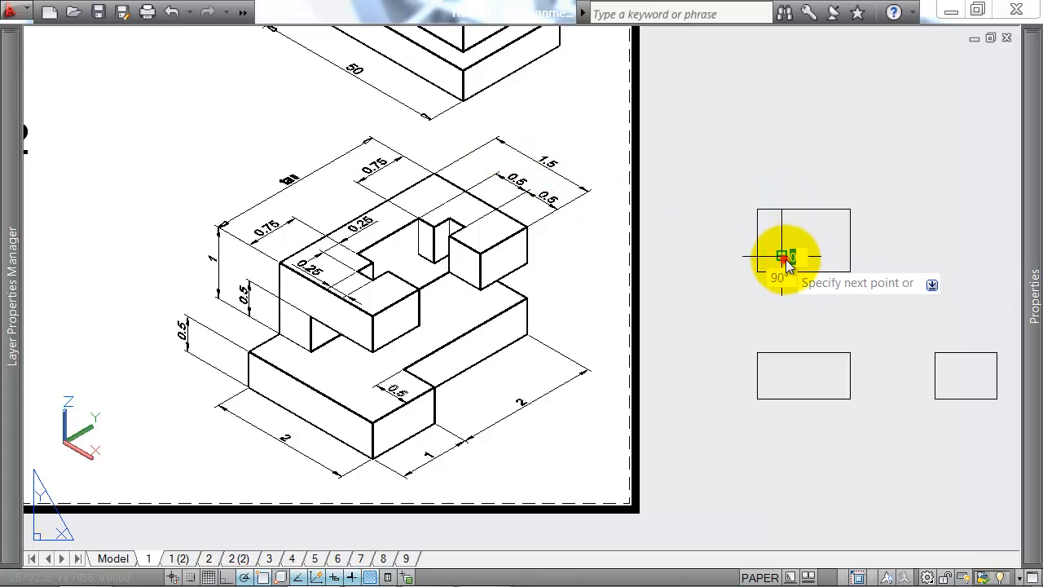
left_click(858, 255)
key("Return")
Step: Draw a second vertical line near the plan's right edge, from the top edge down to the inner horizontal line
middle_click_drag(905, 231, 770, 214)
middle_click_drag(657, 252, 693, 254)
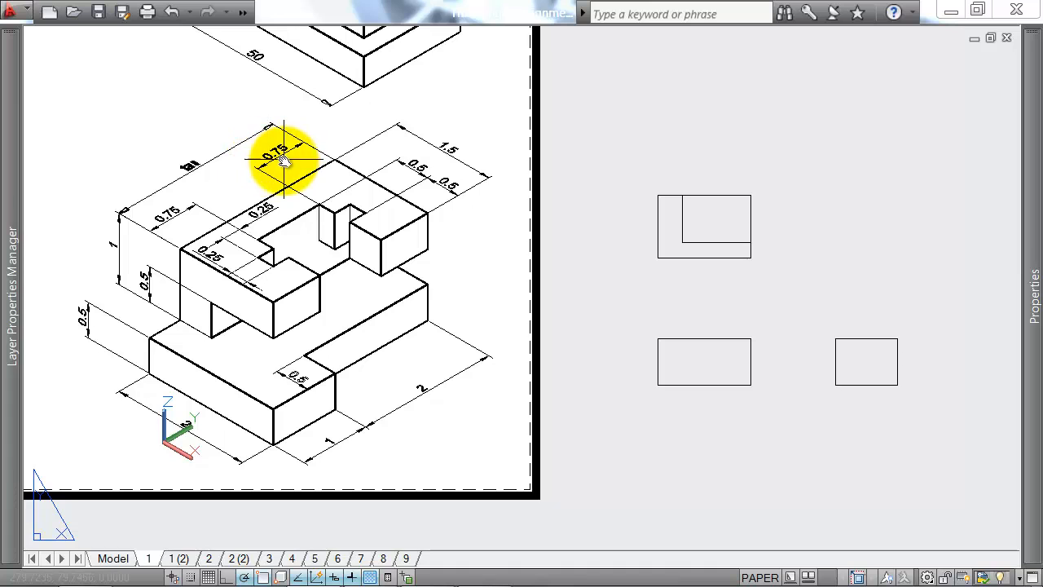
type("l")
key("Return")
scroll(699, 213, "down", 1)
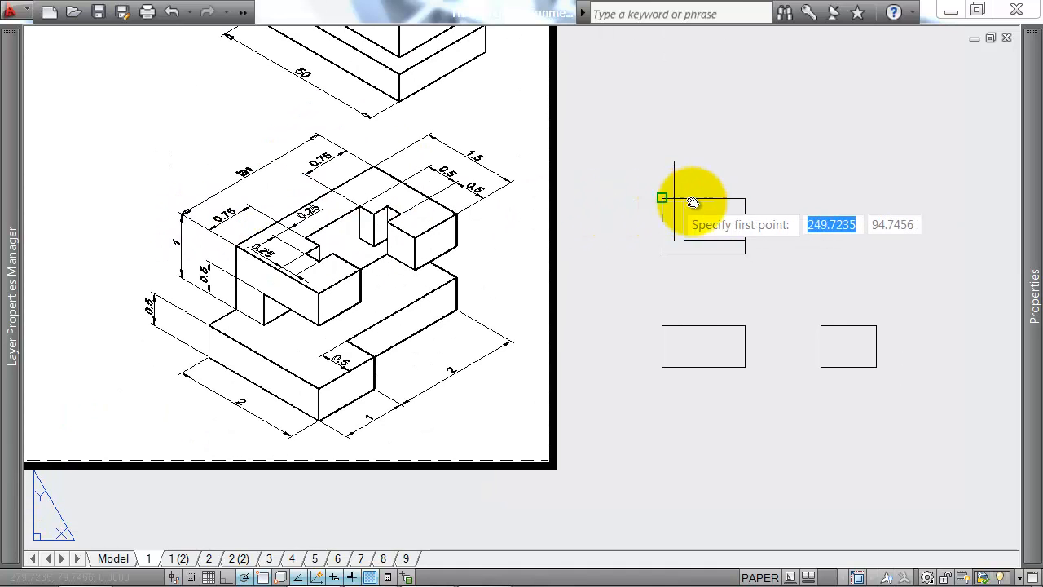
scroll(684, 199, "down", 1)
scroll(736, 196, "up", 4)
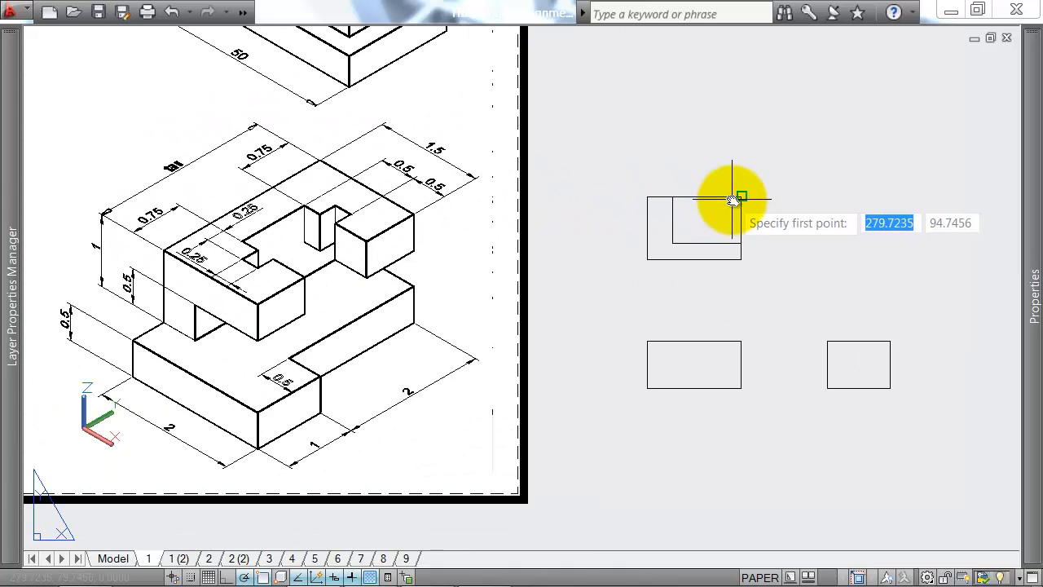
left_click(736, 194)
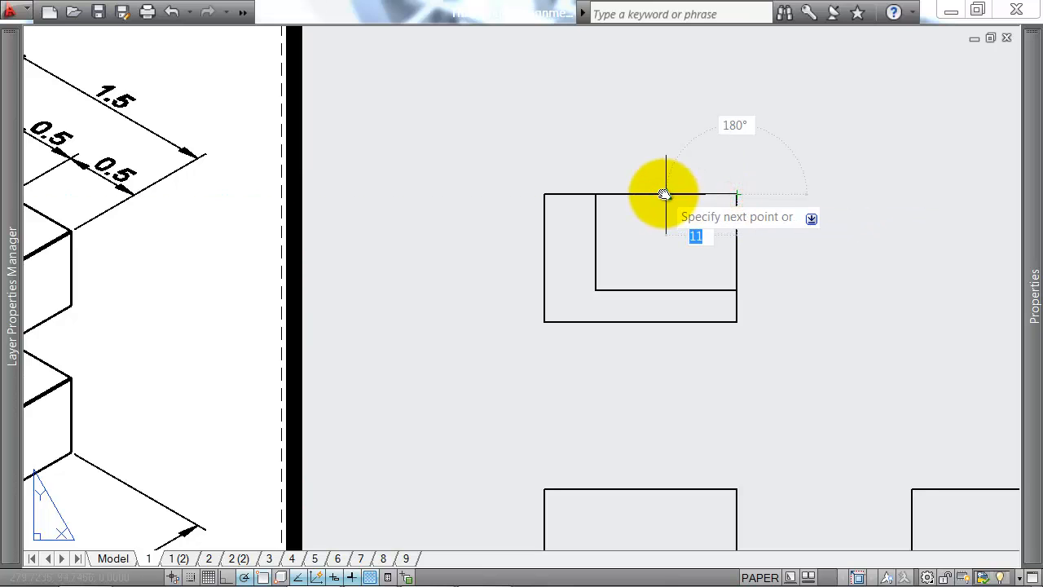
key("Return")
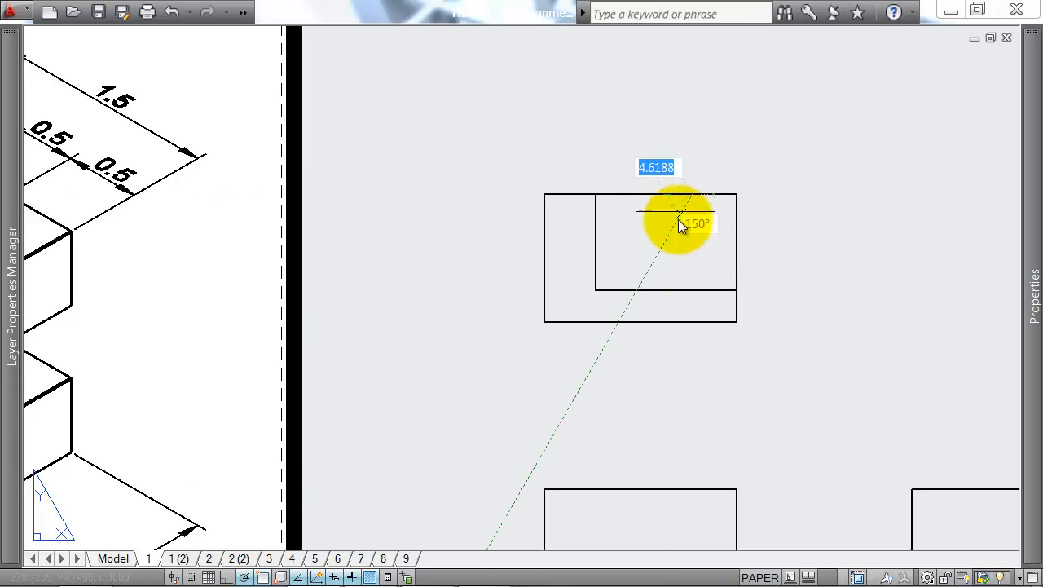
left_click(693, 290)
key("Return")
key("Return")
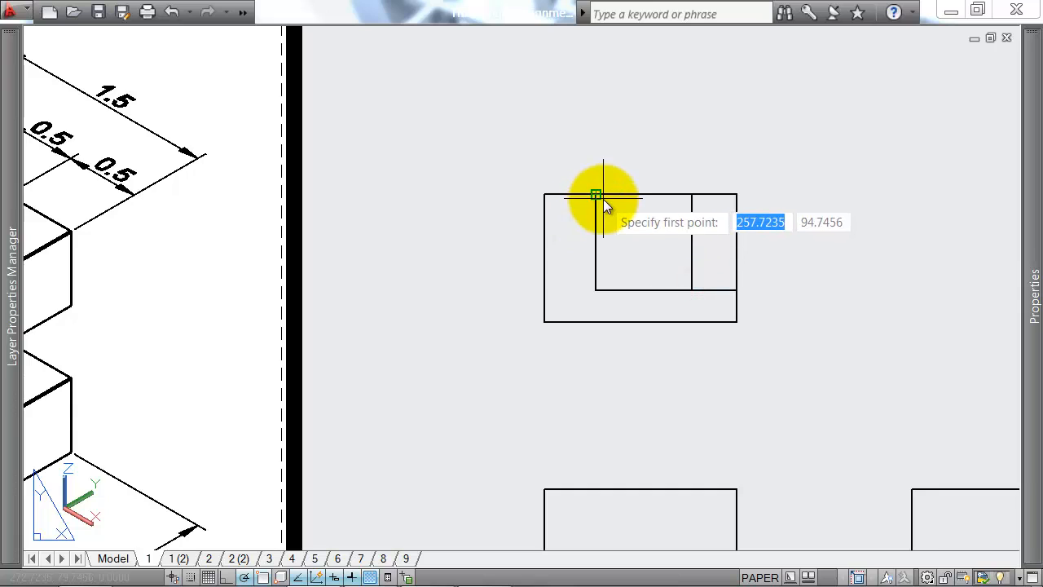
Step: Draw a third vertical line in the plan, 7.5 right of the first inner one, down to the inner horizontal line
type("7")
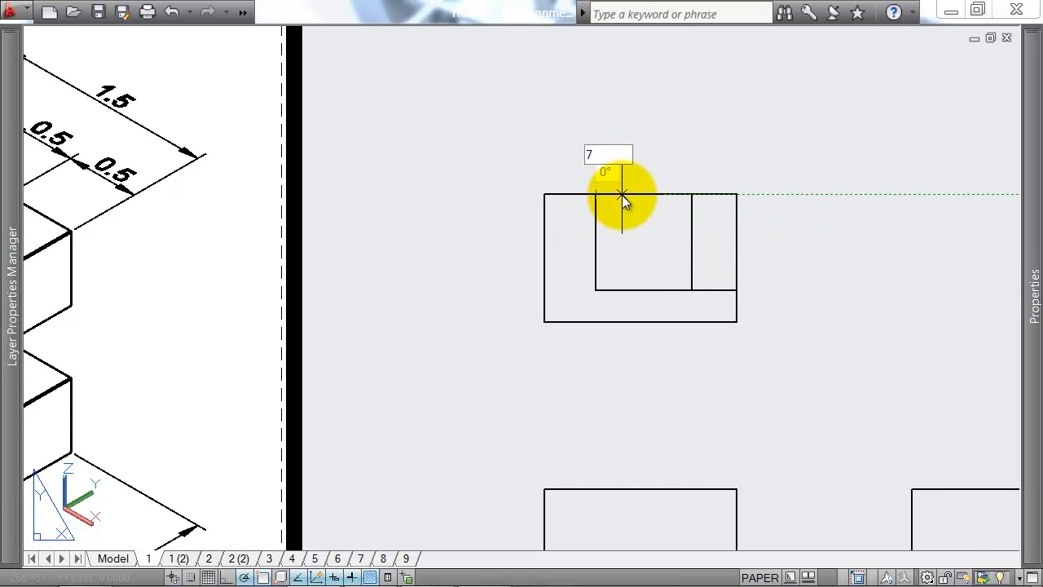
type(".5")
key("Return")
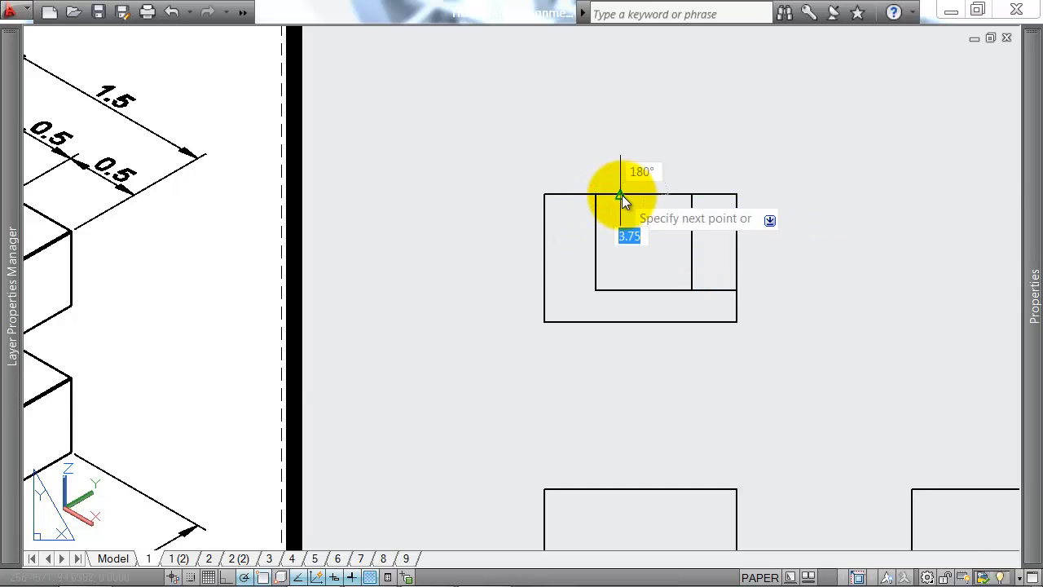
left_click(644, 291)
key("Return")
scroll(669, 272, "down", 2)
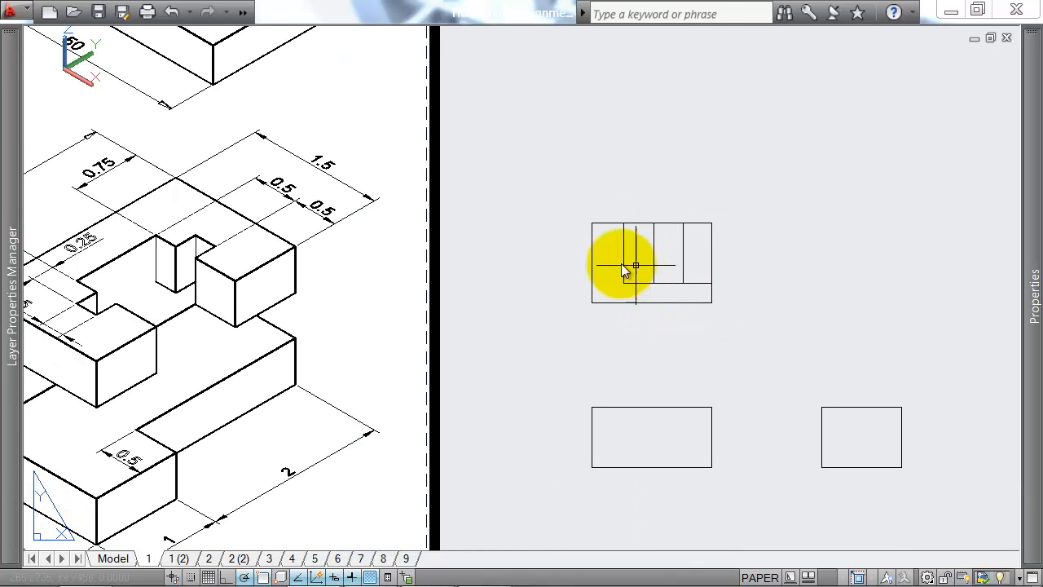
Step: Draw a horizontal line just below the plan's top edge, from the first inner vertical line to the right edge
middle_click_drag(422, 290, 508, 252)
middle_click_drag(272, 259, 416, 234)
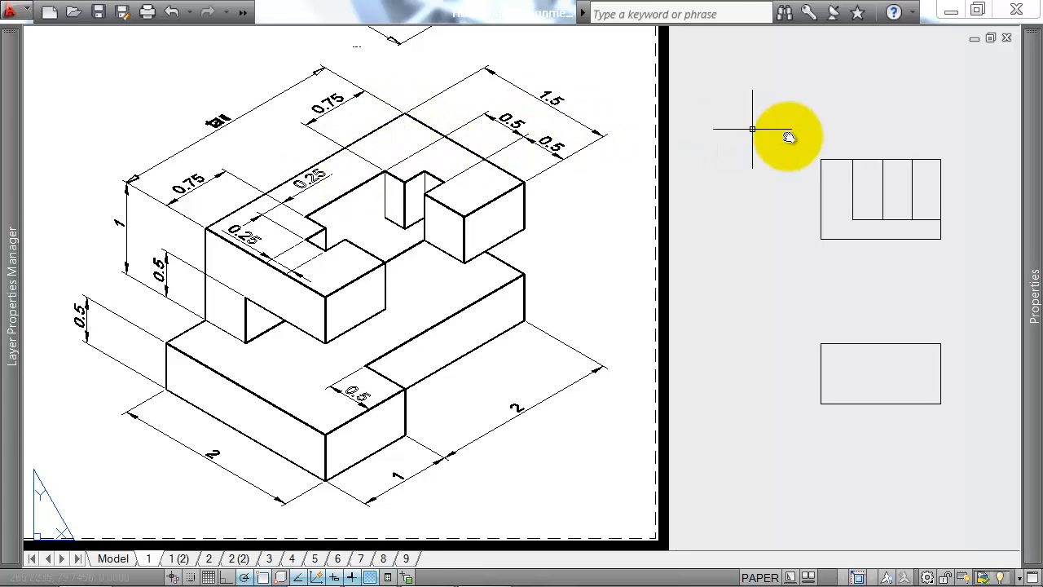
middle_click_drag(842, 163, 617, 169)
scroll(629, 183, "up", 2)
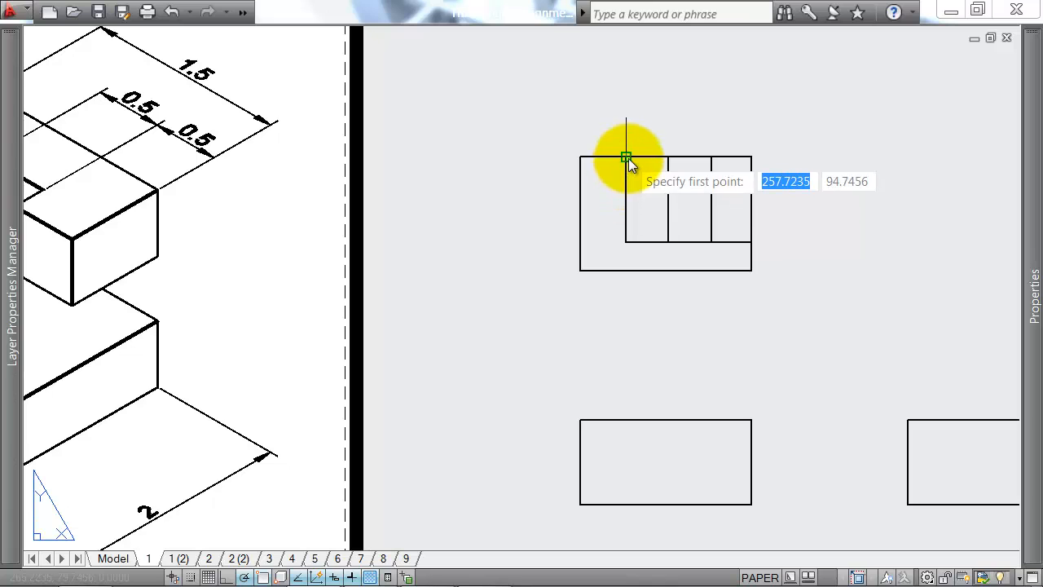
key("Return")
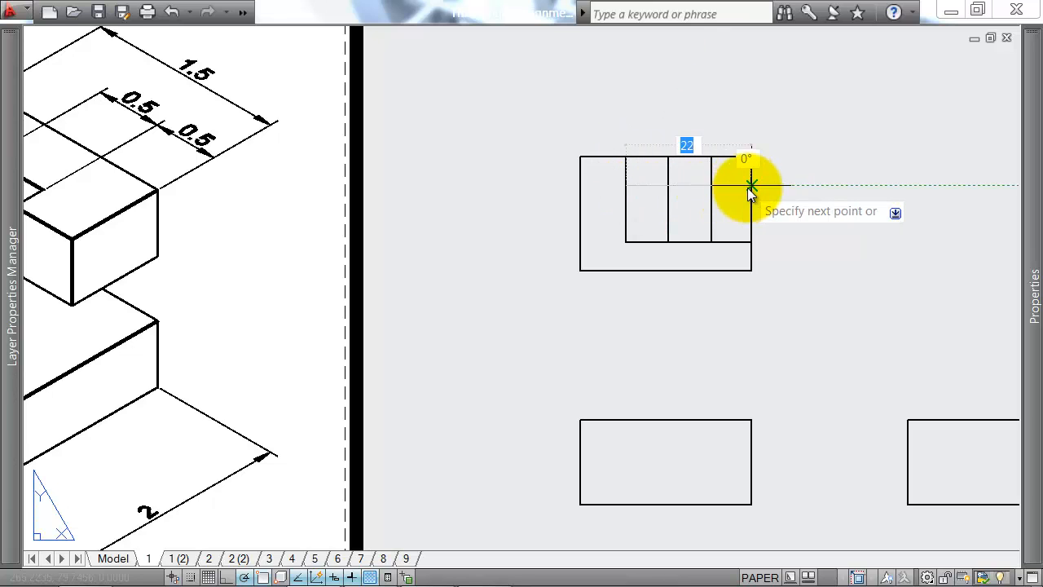
Step: Trim the two rightmost inner vertical lines of the plan above the upper horizontal line
type("tr")
key("Return")
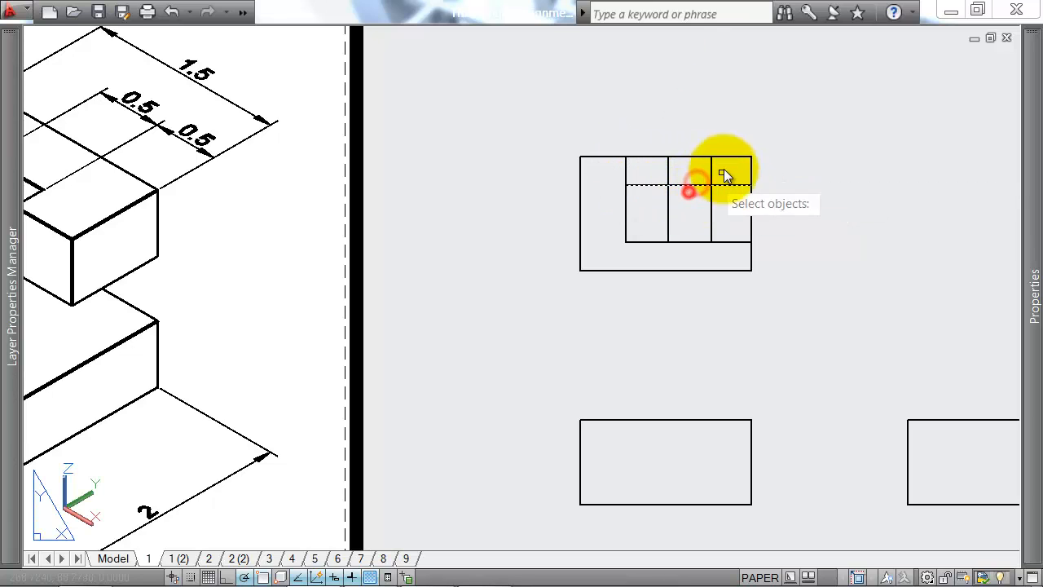
left_click(726, 165)
left_click(644, 176)
scroll(685, 204, "down", 2)
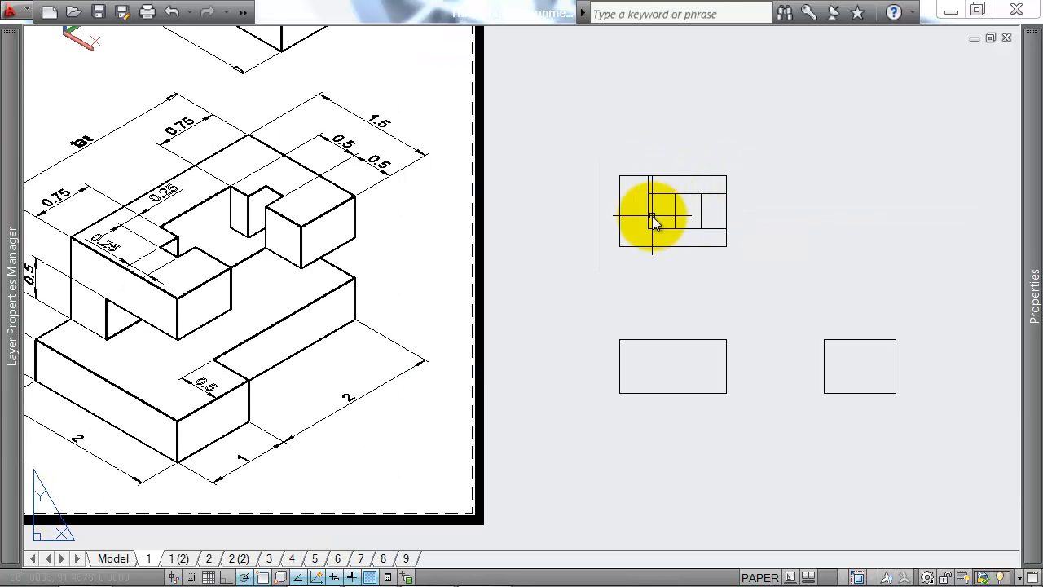
Step: Trim the plan's upper horizontal line outside the two short vertical lines, leaving only the segment between them
middle_click_drag(654, 216, 694, 210)
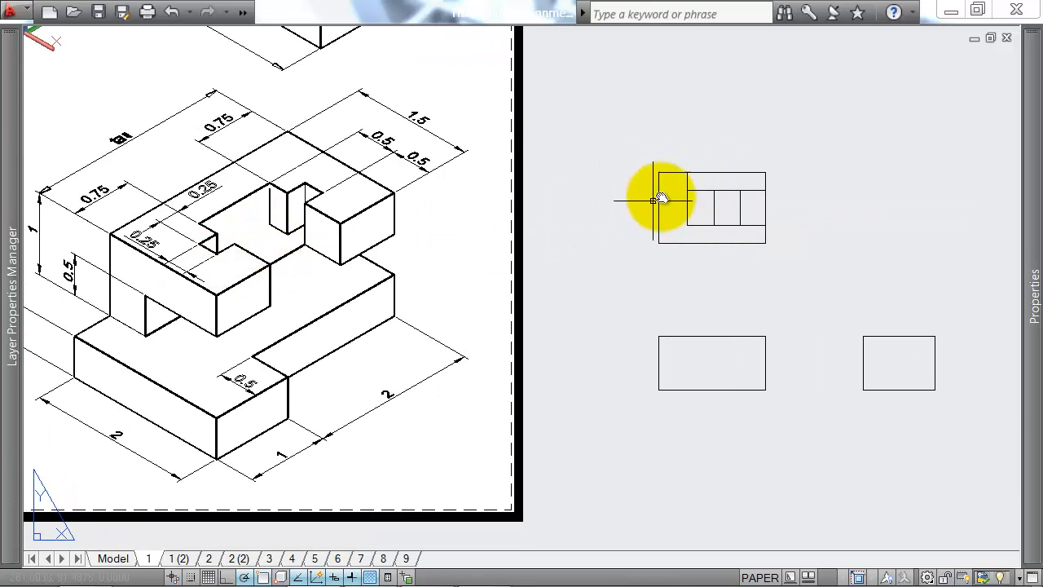
scroll(707, 187, "up", 3)
scroll(252, 226, "down", 2)
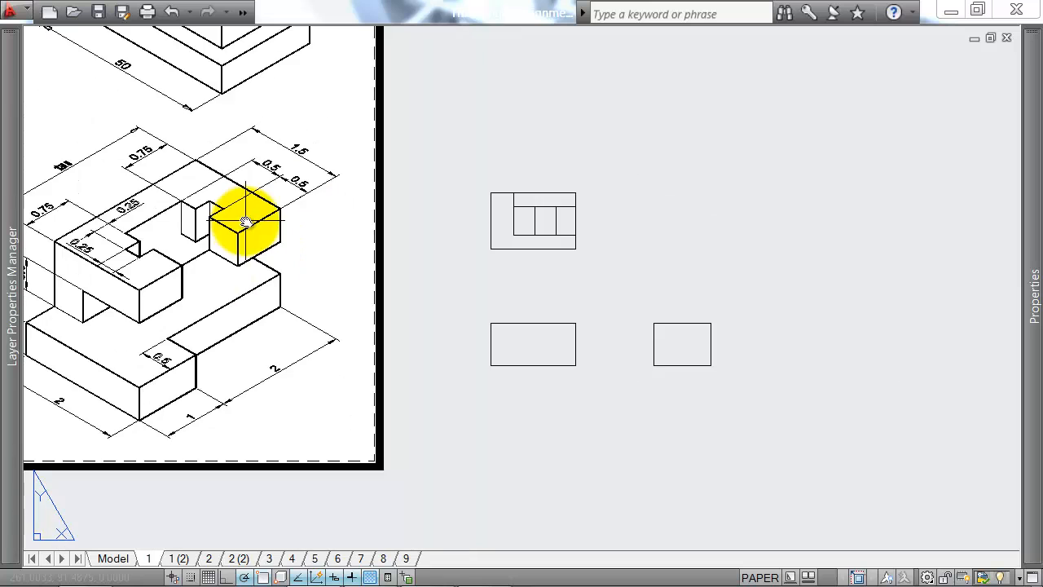
middle_click_drag(252, 226, 319, 198)
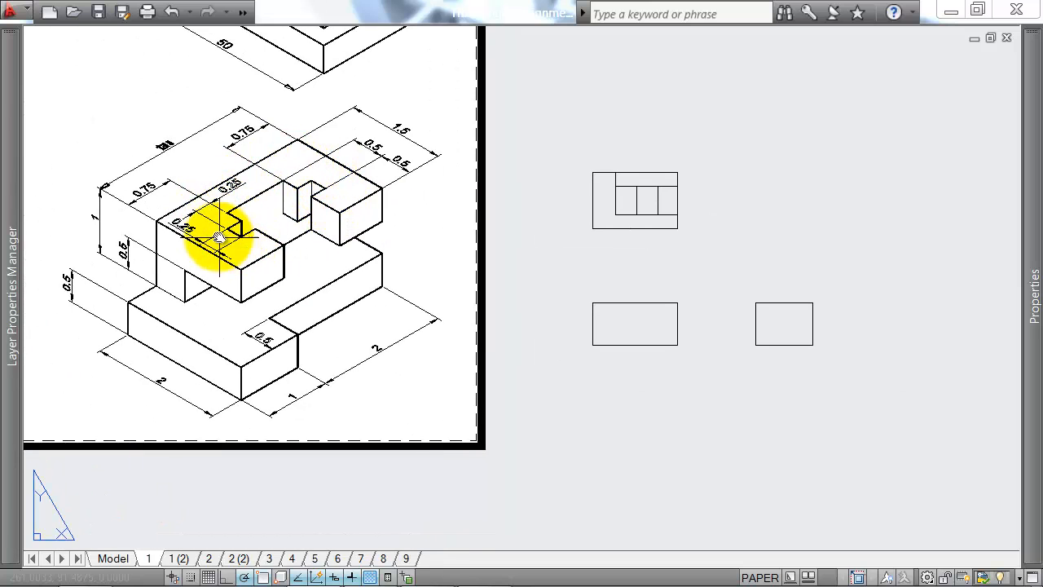
scroll(597, 177, "up", 3)
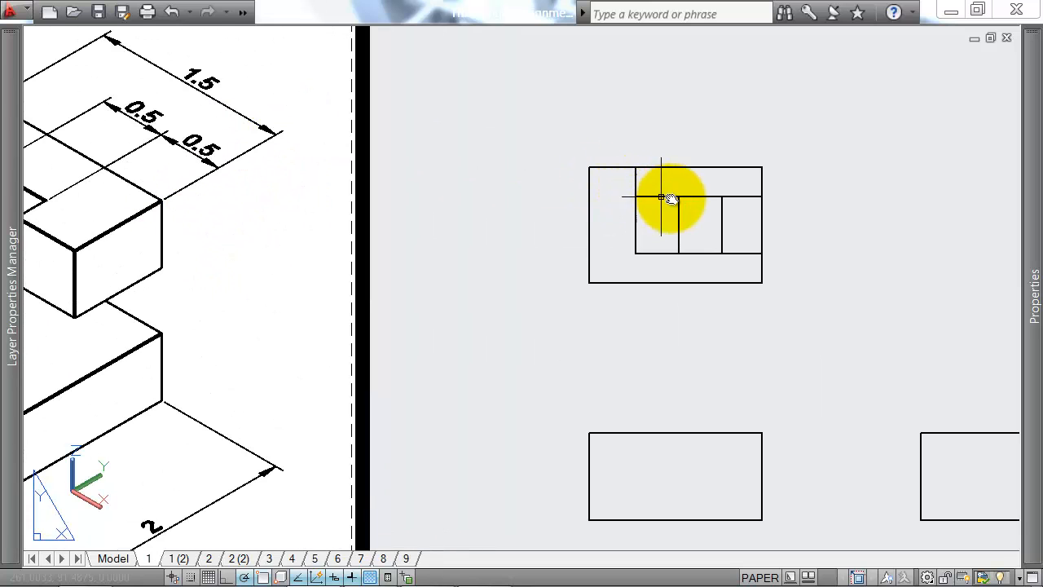
left_click(722, 213)
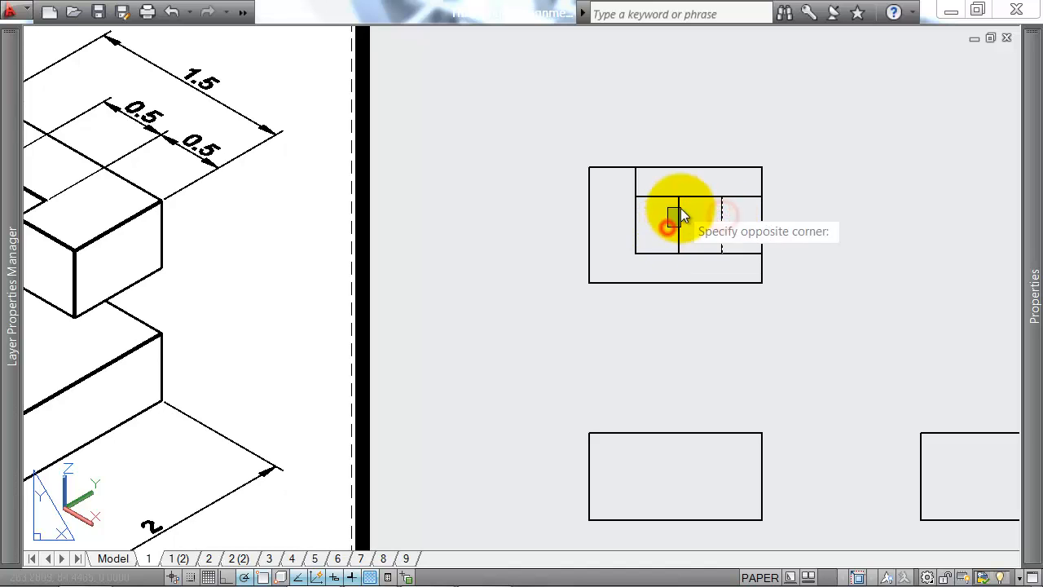
left_click(676, 209)
right_click(655, 228)
left_click(664, 196)
left_click(746, 198)
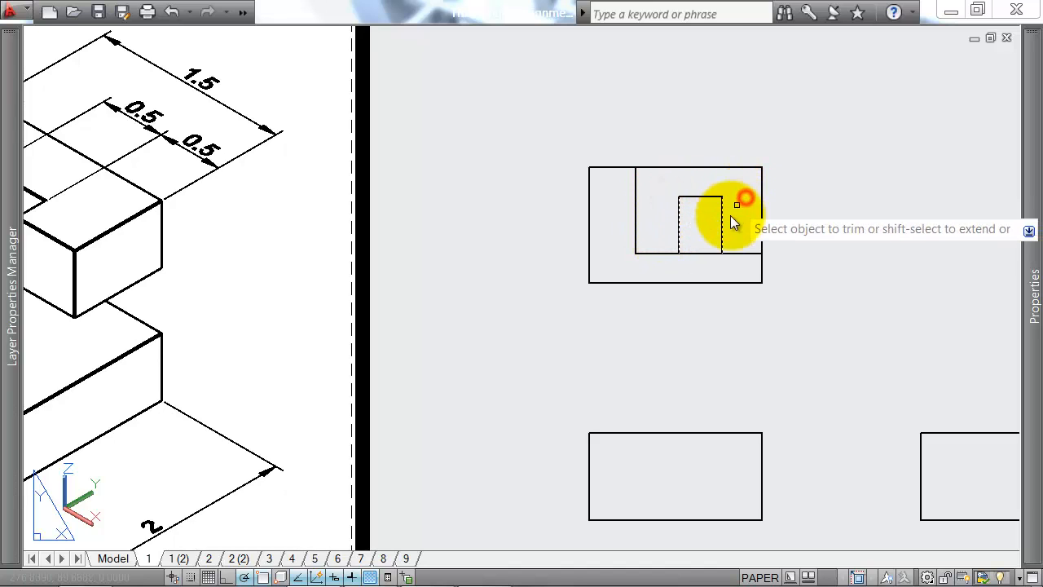
key("Escape")
scroll(603, 236, "down", 2)
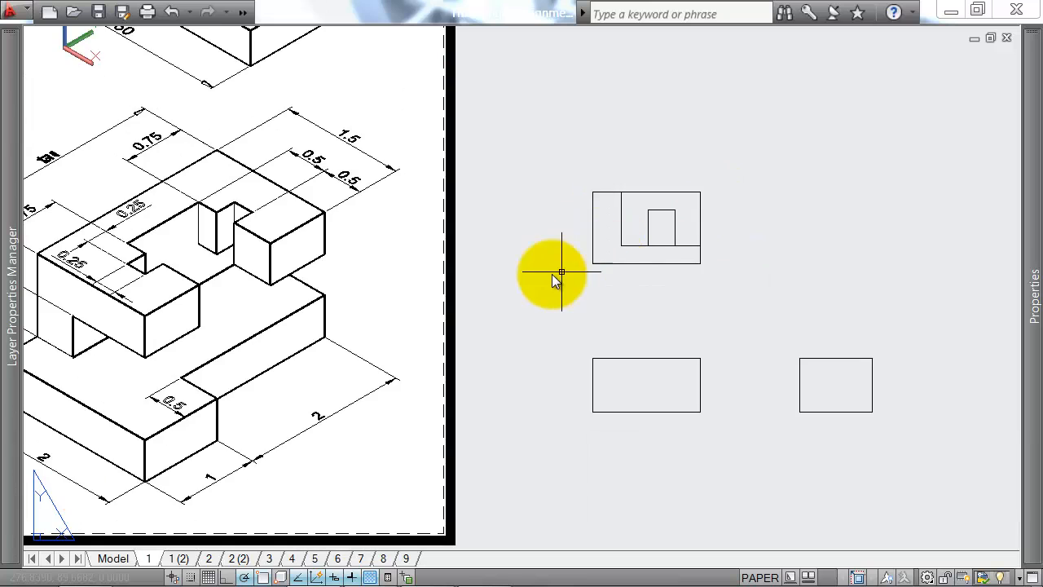
Step: Draw a short vertical line in the plan, 10 right of its lower-left corner, from the bottom edge up to the inner horizontal line
middle_click_drag(547, 275, 631, 251)
type("l")
key("Return")
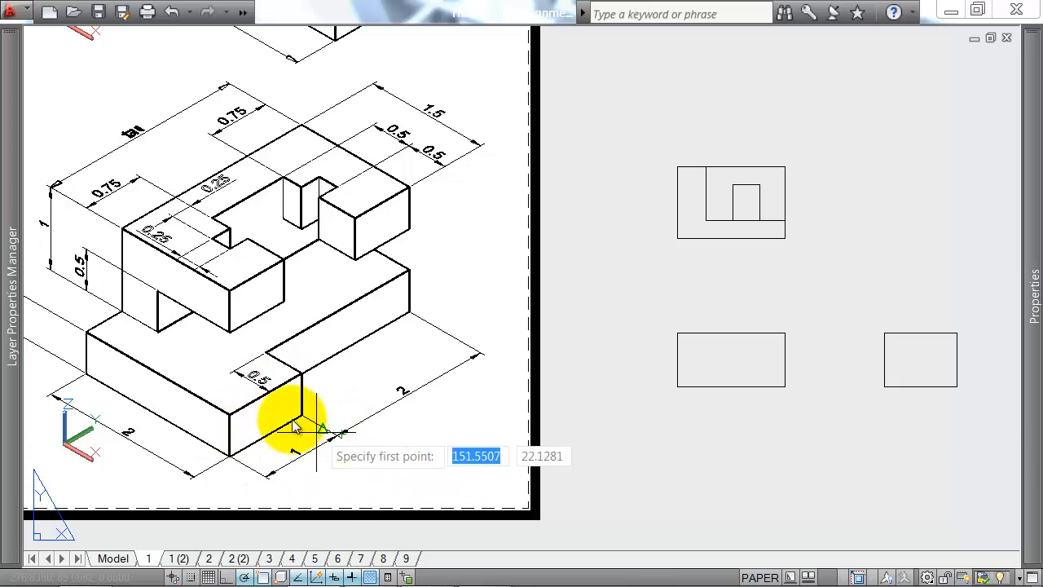
scroll(648, 237, "up", 3)
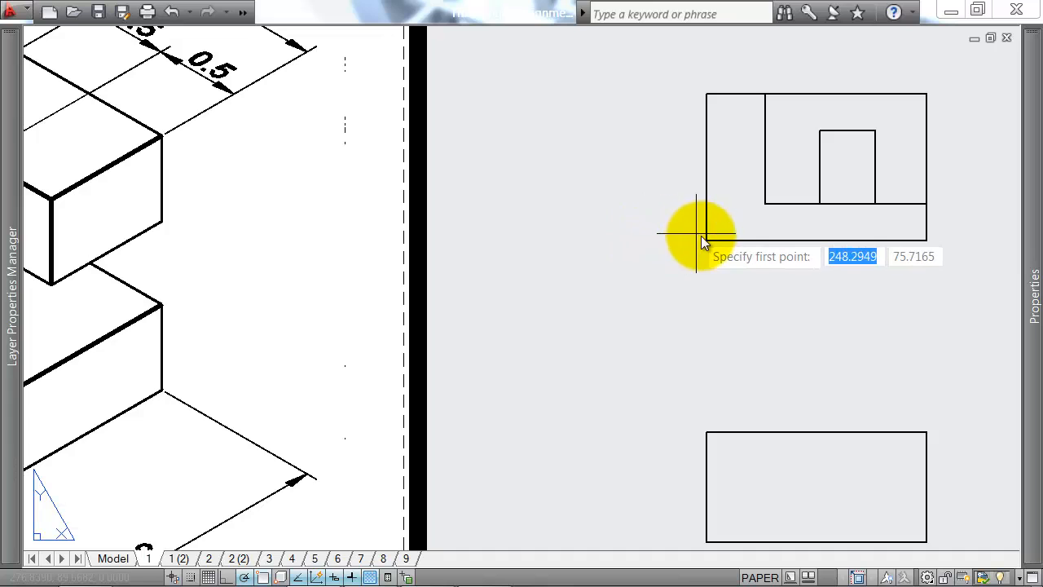
type("10")
key("Return")
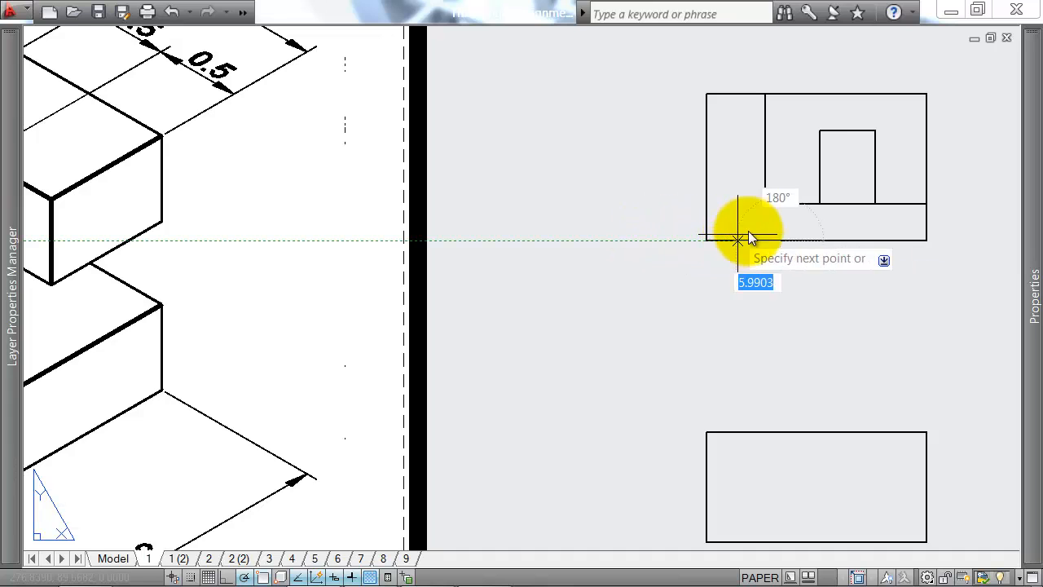
left_click(780, 205)
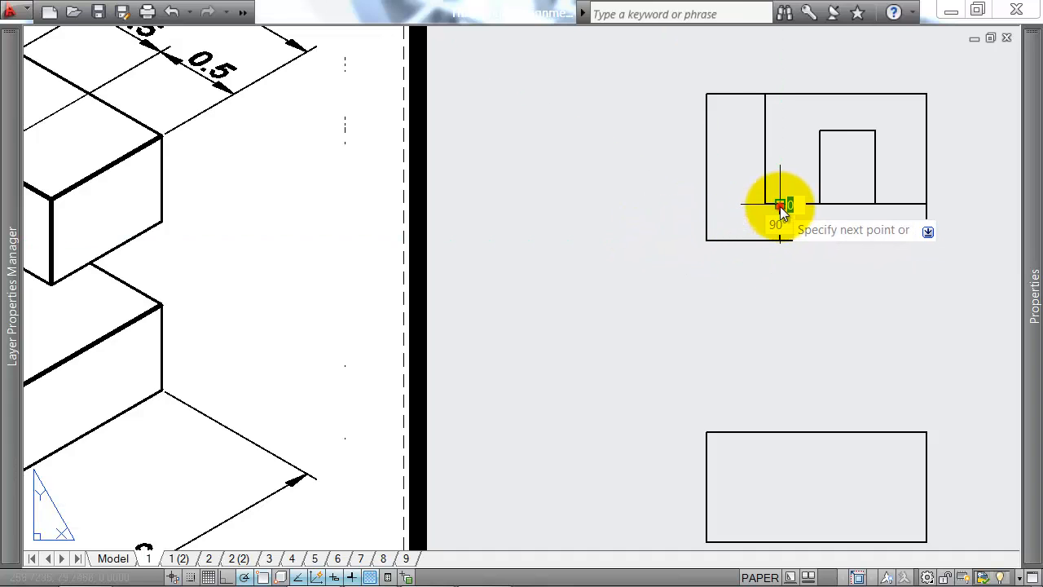
key("Return")
Step: Trim the plan's bottom edge right of the short vertical line and its right edge below the inner horizontal line
left_click(754, 228)
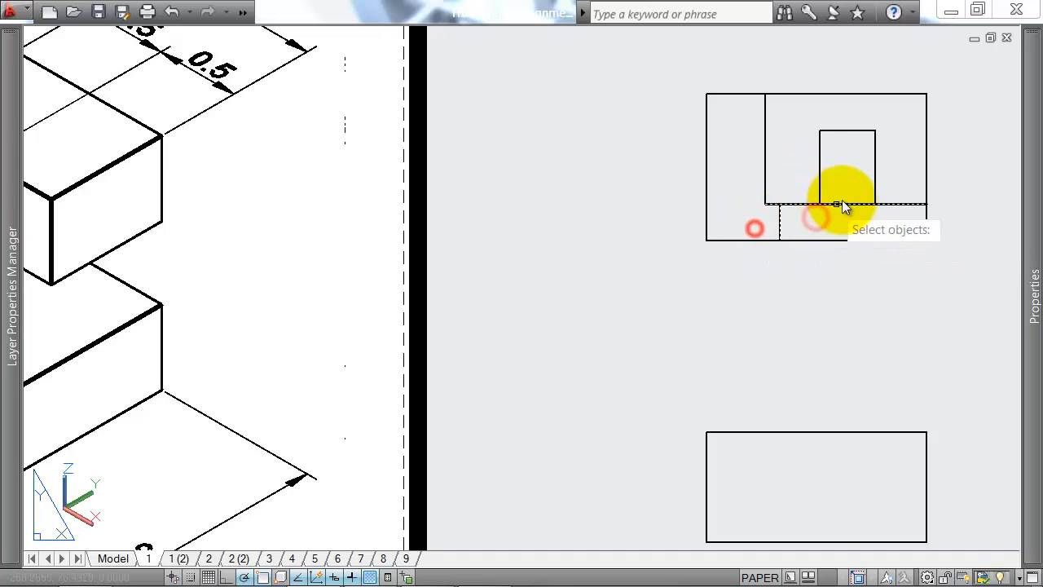
key("Return")
scroll(889, 293, "down", 2)
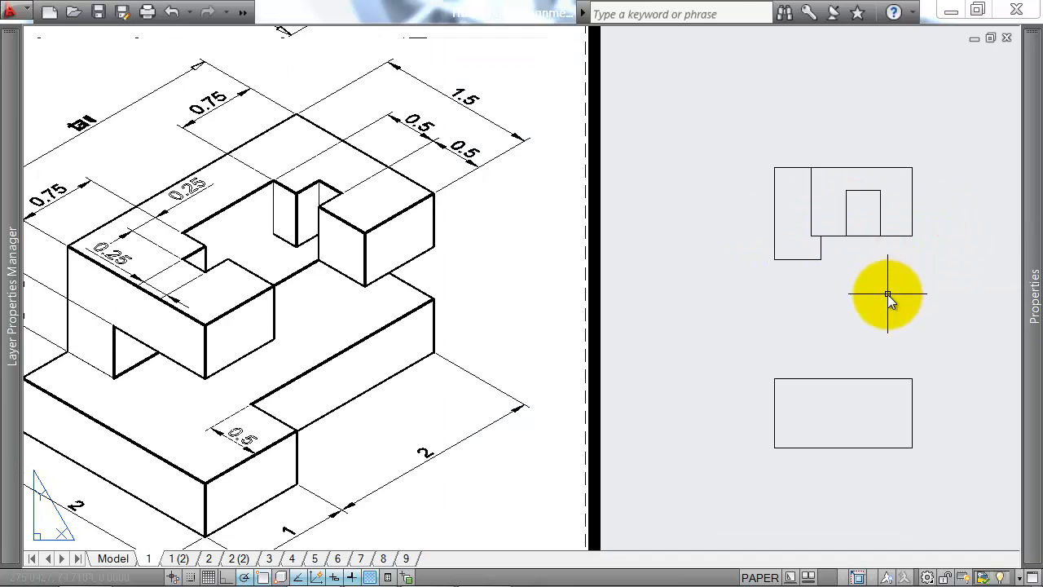
Step: Start a line for the plan's next detail, checking the inner 0.25 notch on the isometric reference
middle_click_drag(947, 272, 872, 272)
type("l")
key("Return")
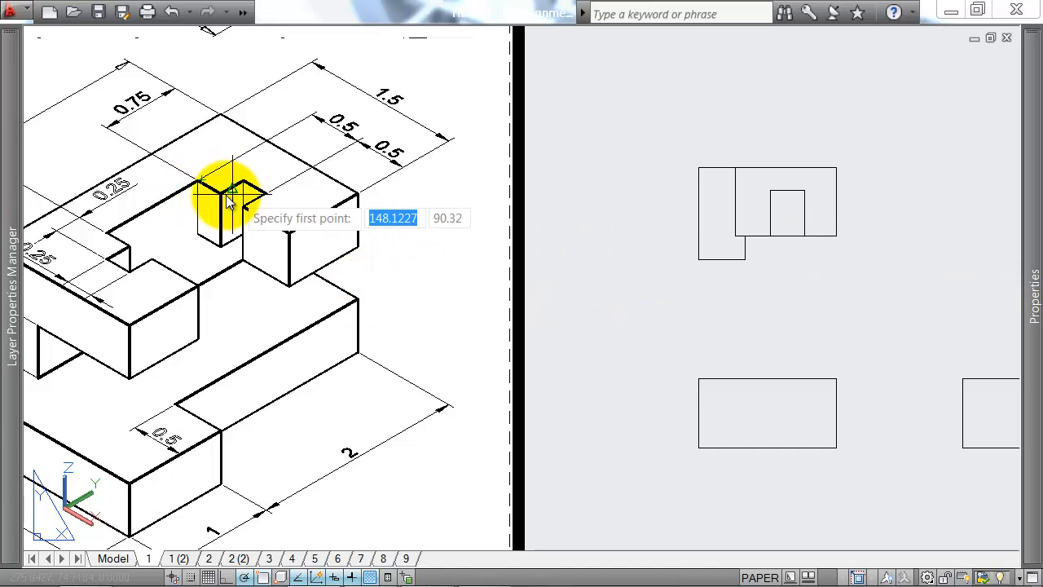
middle_click_drag(378, 193, 524, 173)
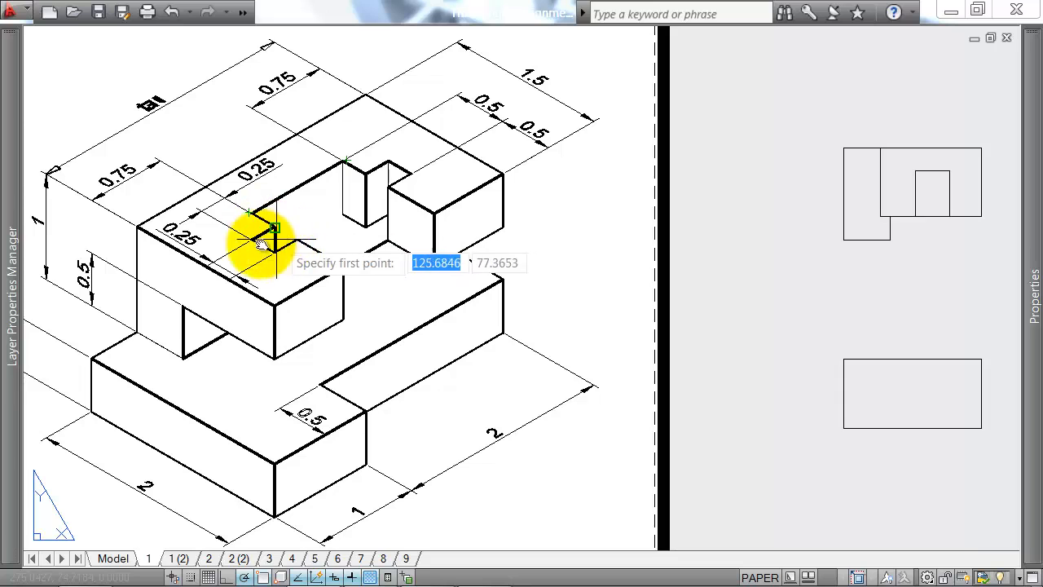
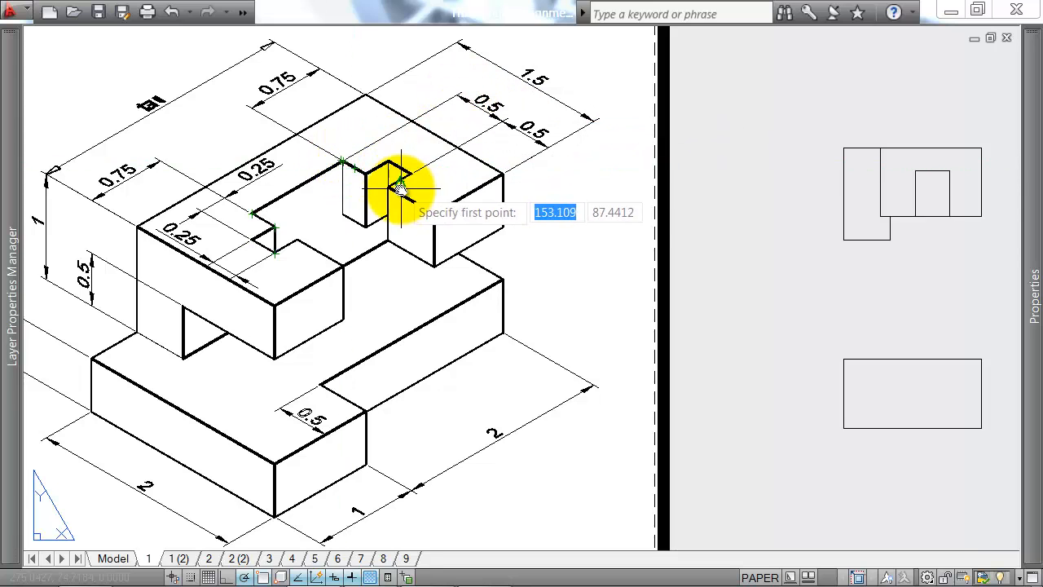
Step: Draw a 2.5 by 2.5 notch outline outward from the plan recess's left side, starting 5 below the recess's upper-left corner
middle_click_drag(800, 183, 580, 201)
scroll(689, 203, "up", 3)
left_click(704, 174)
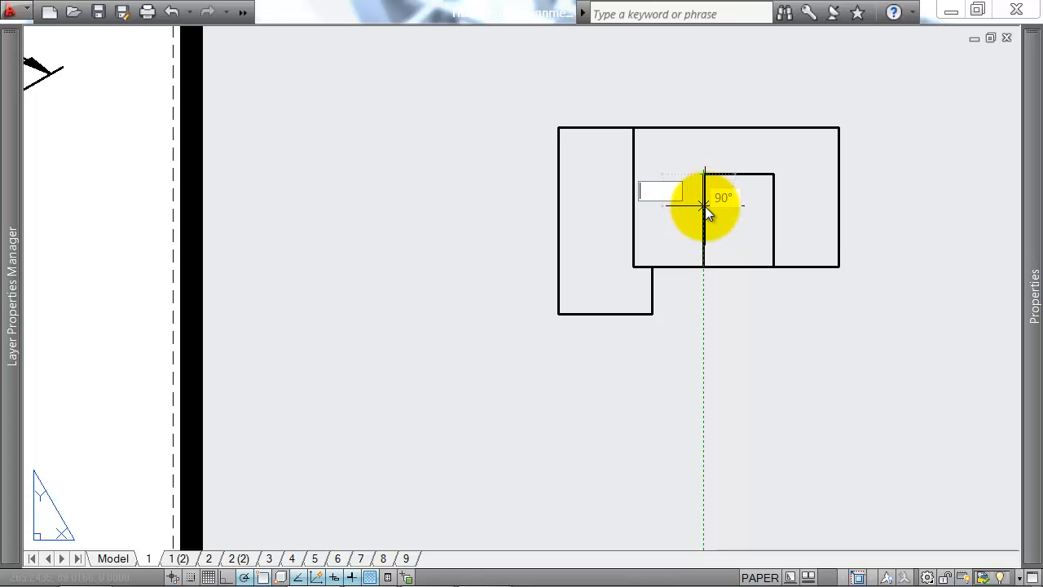
type("5")
key("Return")
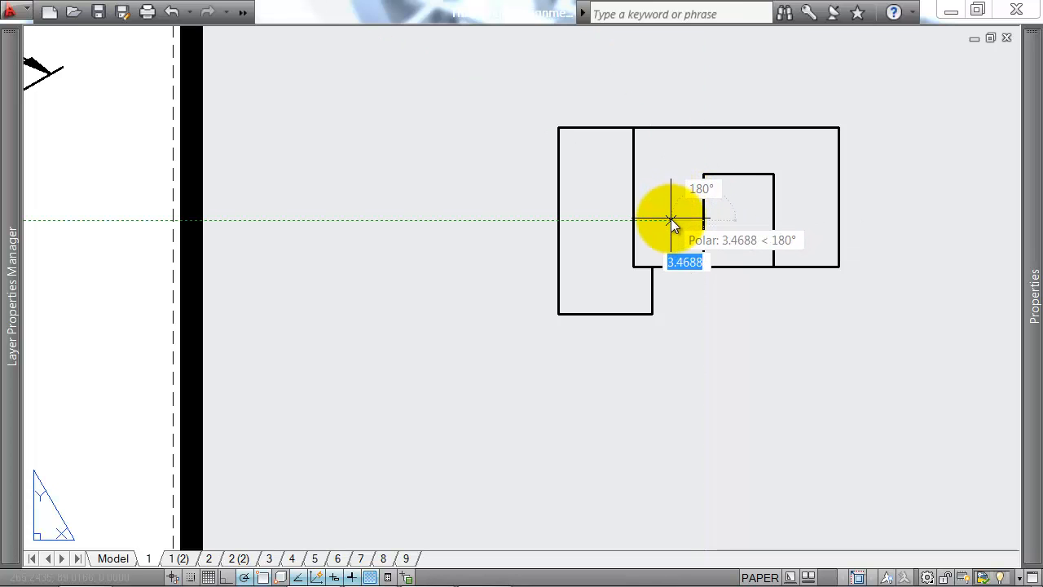
key("BackSpace")
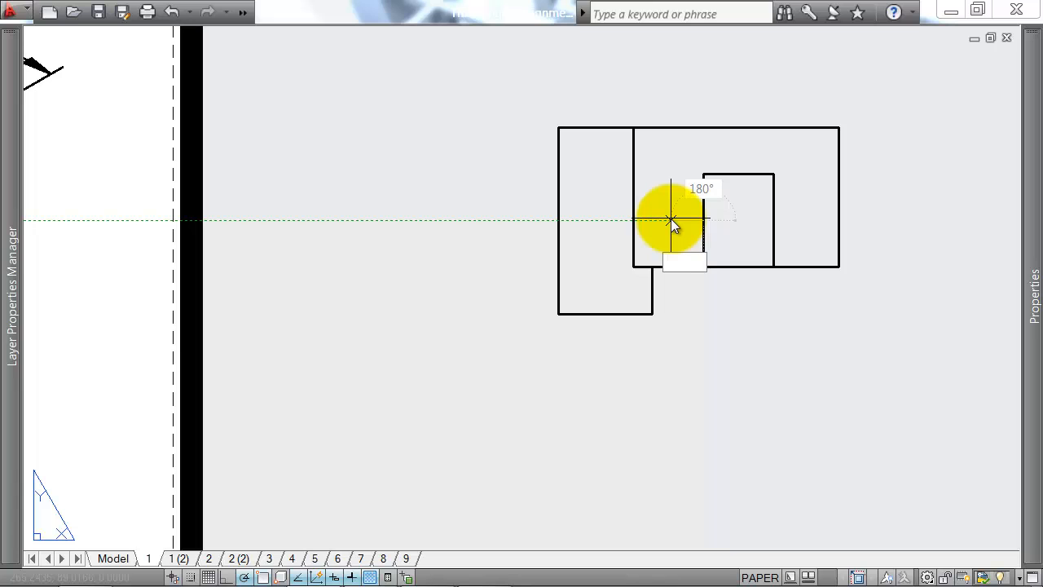
type("2.5")
key("Return")
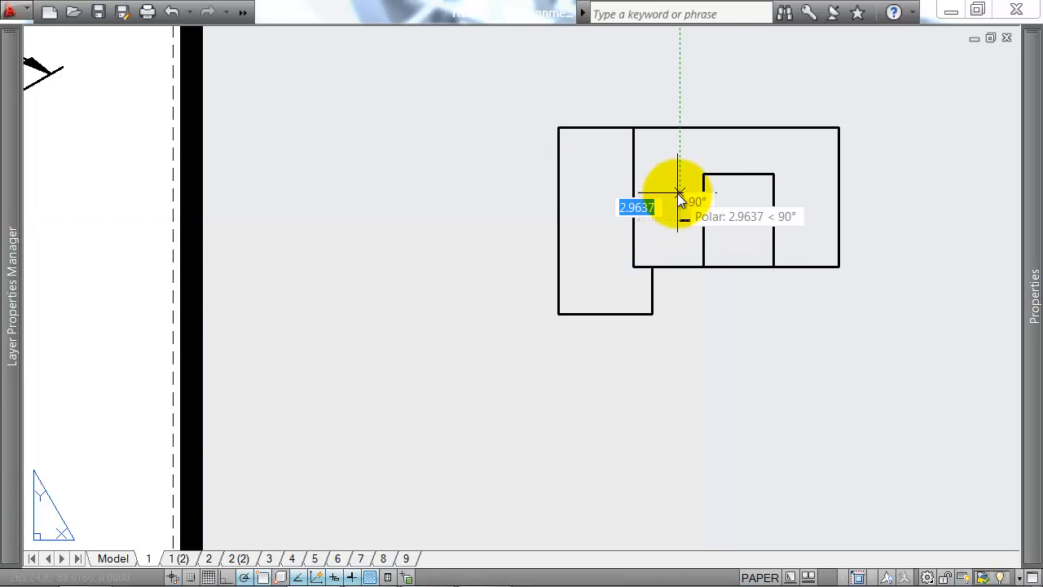
type("2.5")
key("Return")
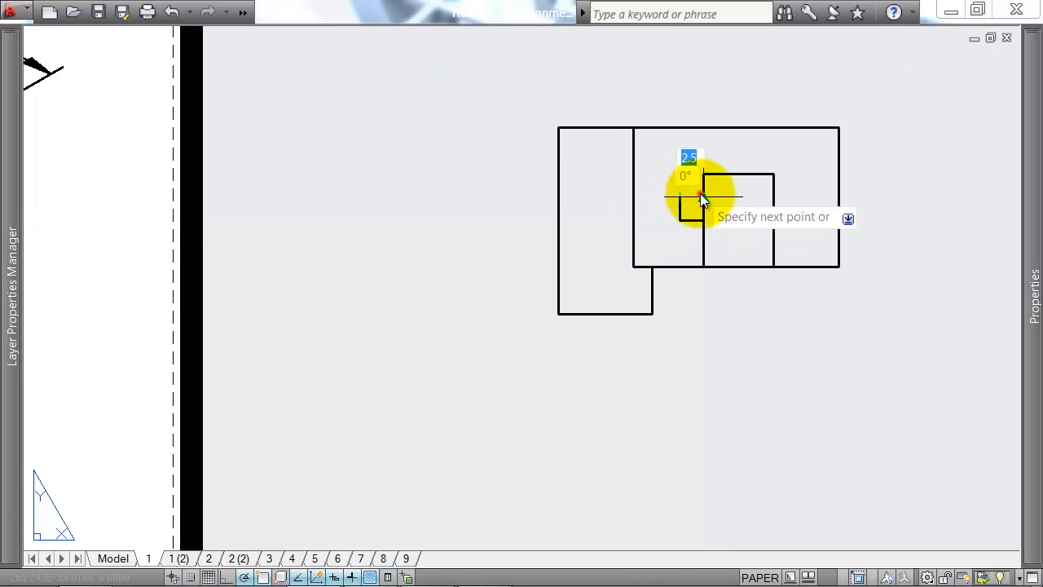
key("Return")
Step: Trim the recess's left vertical line between the notch's two horizontal edges to open the notch
key("Return")
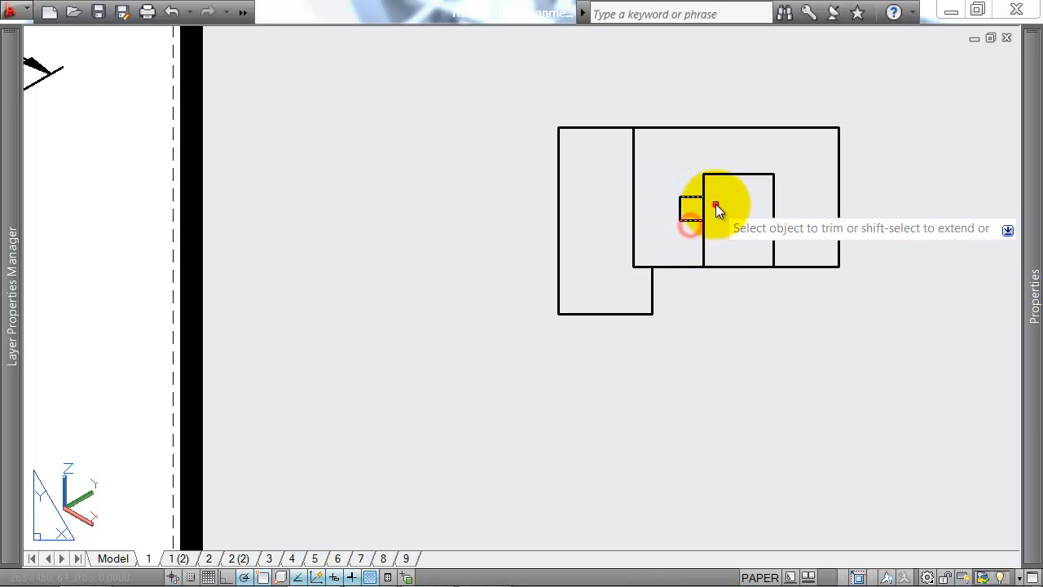
left_click(717, 205)
left_click(696, 210)
key("Return")
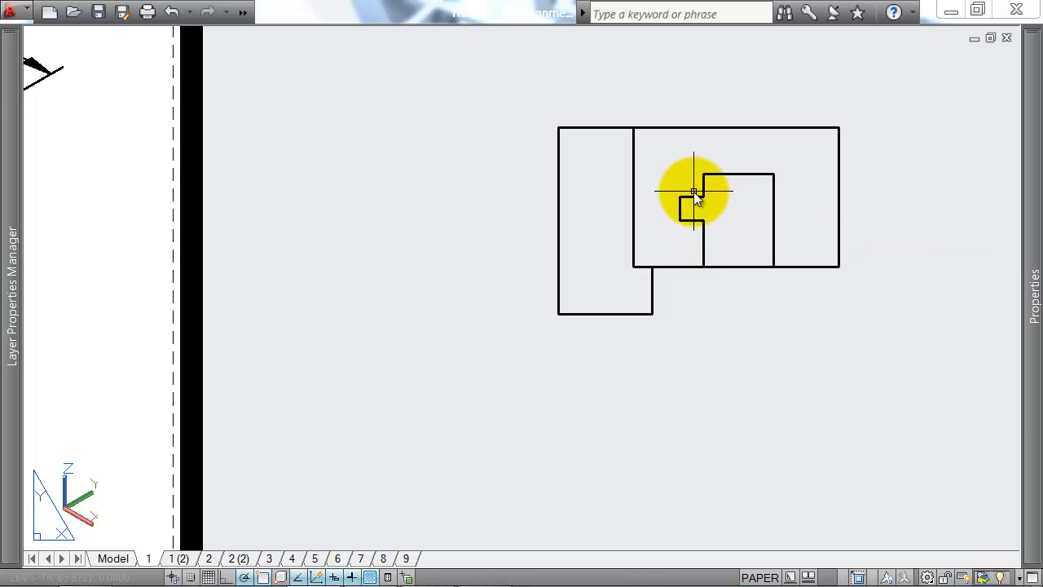
left_click(693, 192)
left_click(672, 234)
type("mi")
key("Return")
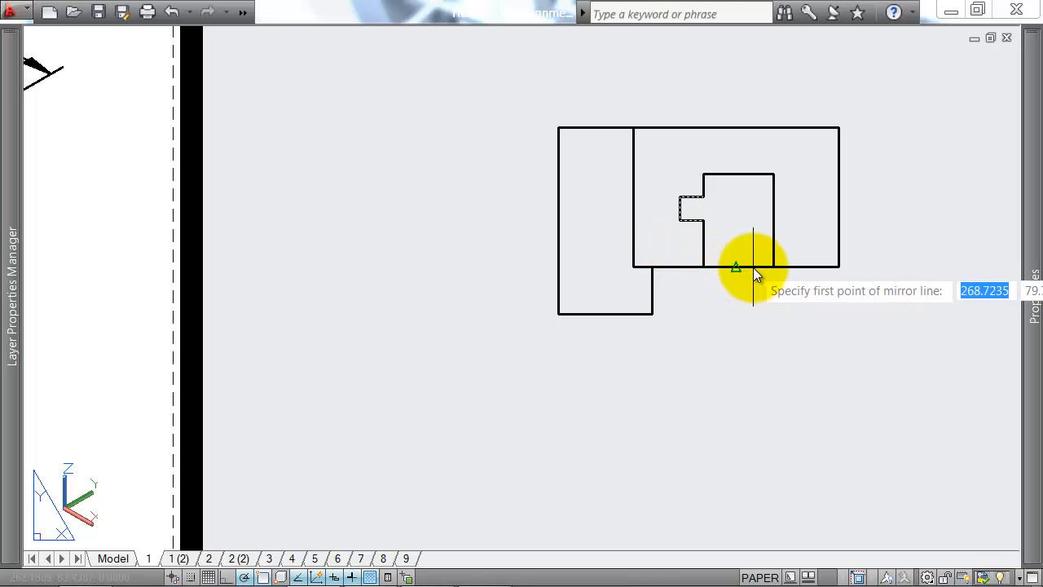
left_click(737, 267)
key("Escape")
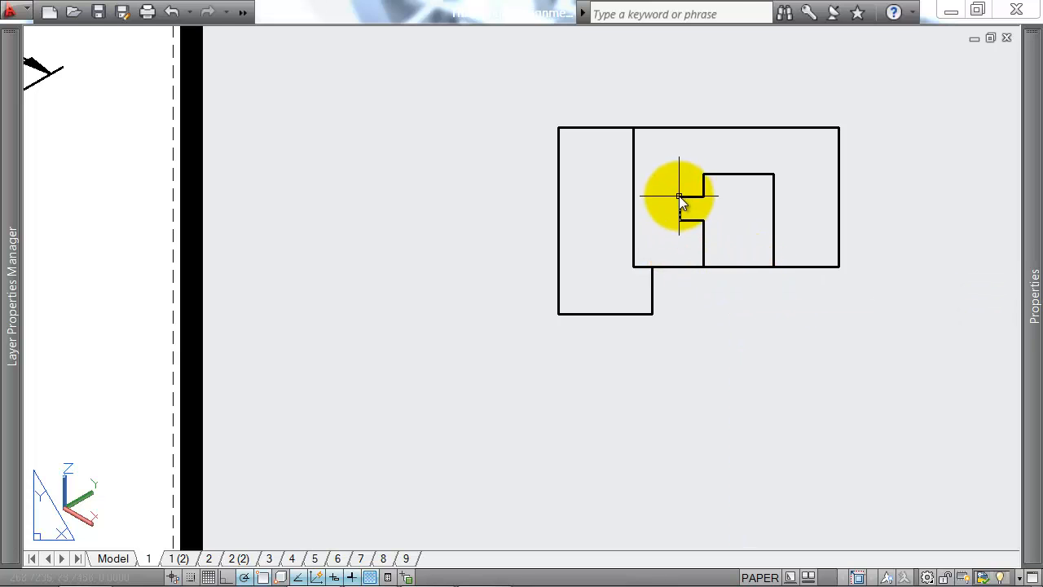
Step: Mirror the three notch lines to the recess's right side about the vertical through its upper edge's midpoint
left_click(688, 185)
left_click(666, 234)
type("mi")
key("Return")
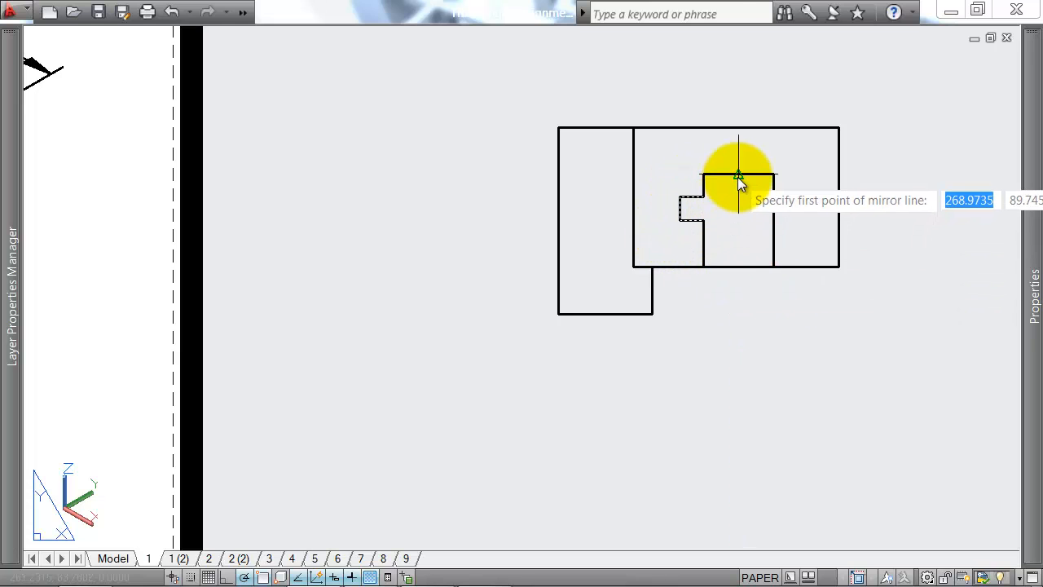
left_click(739, 176)
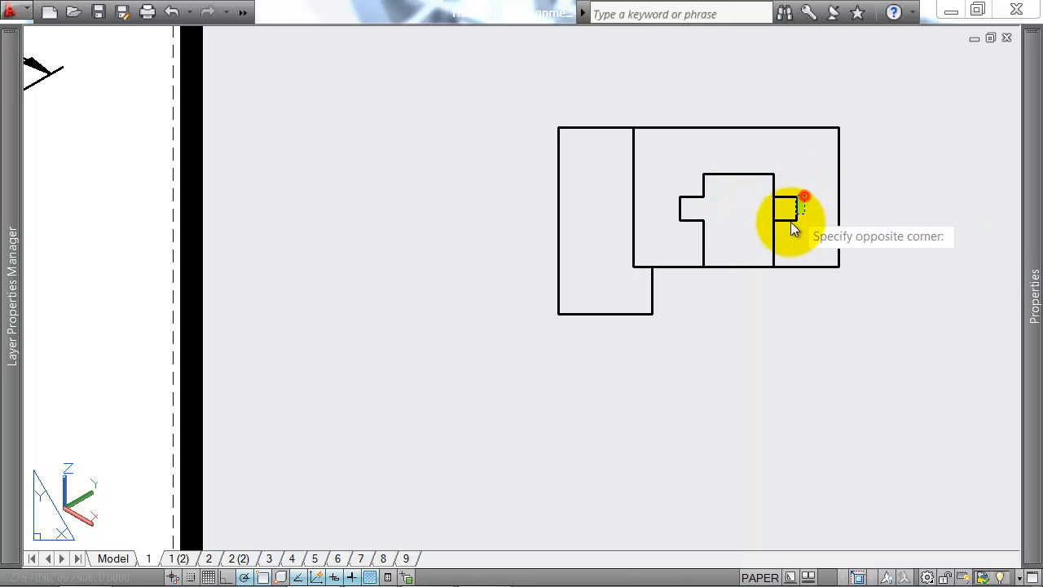
Step: Trim the recess's right vertical line between the mirrored notch's horizontal edges
left_click(783, 216)
left_click(729, 216)
scroll(762, 233, "down", 4)
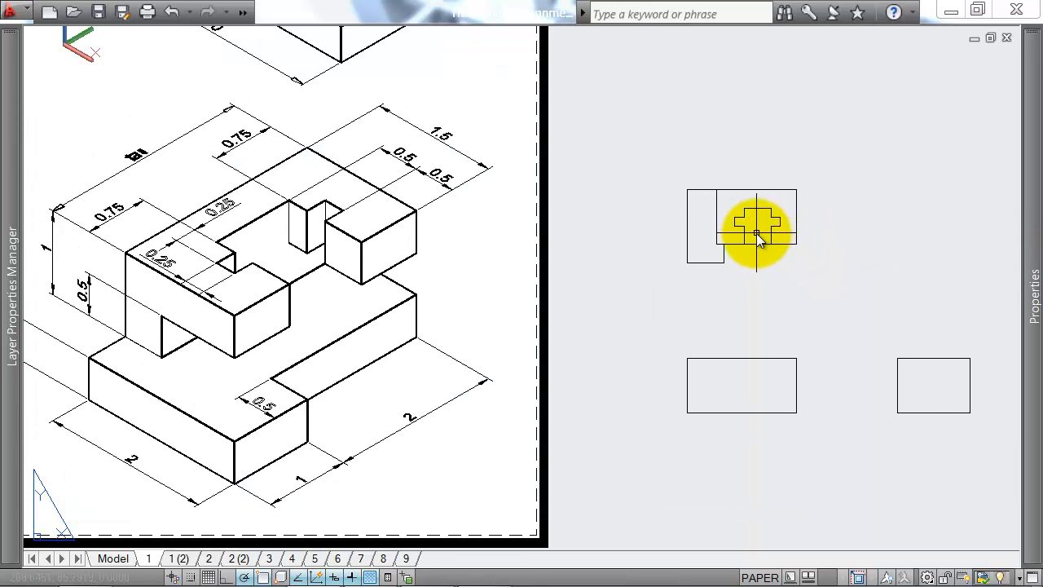
Step: Examine the opening beneath the upper block in the isometric reference to locate its hidden back edge for the plan
scroll(757, 234, "up", 3)
type("l")
key("Return")
scroll(754, 246, "down", 4)
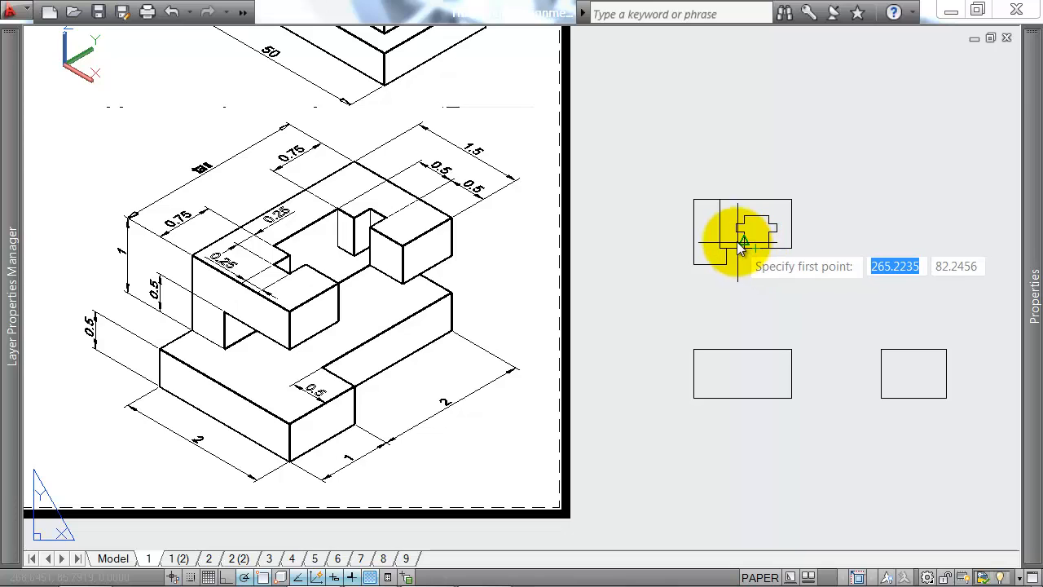
scroll(758, 235, "up", 3)
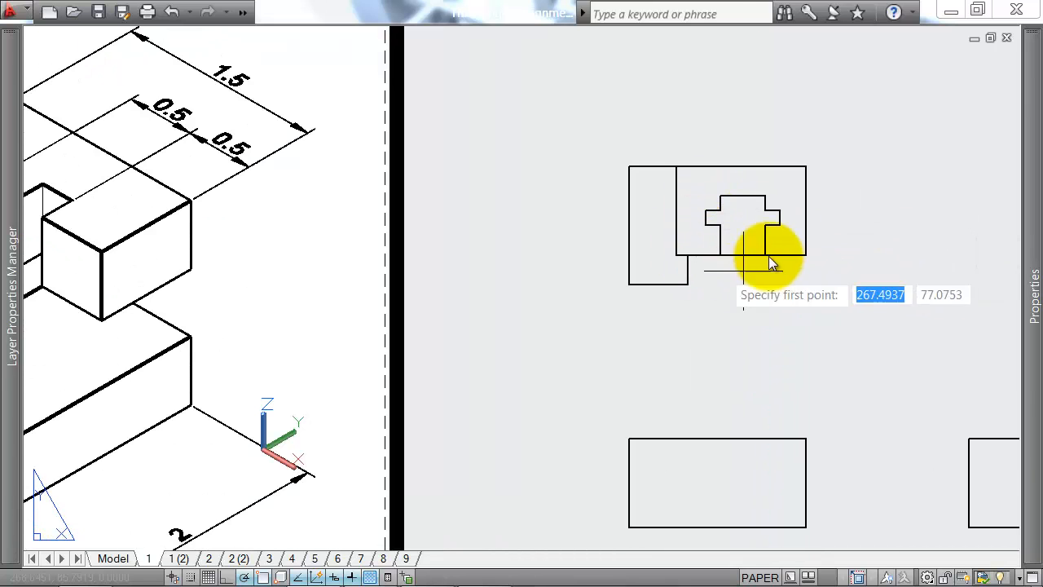
scroll(754, 254, "down", 2)
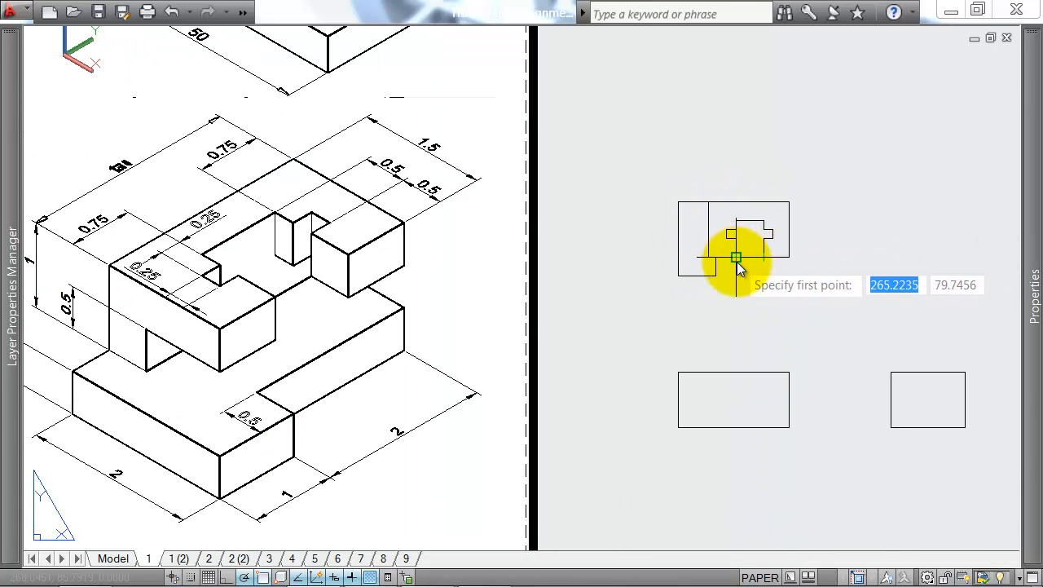
scroll(191, 352, "up", 2)
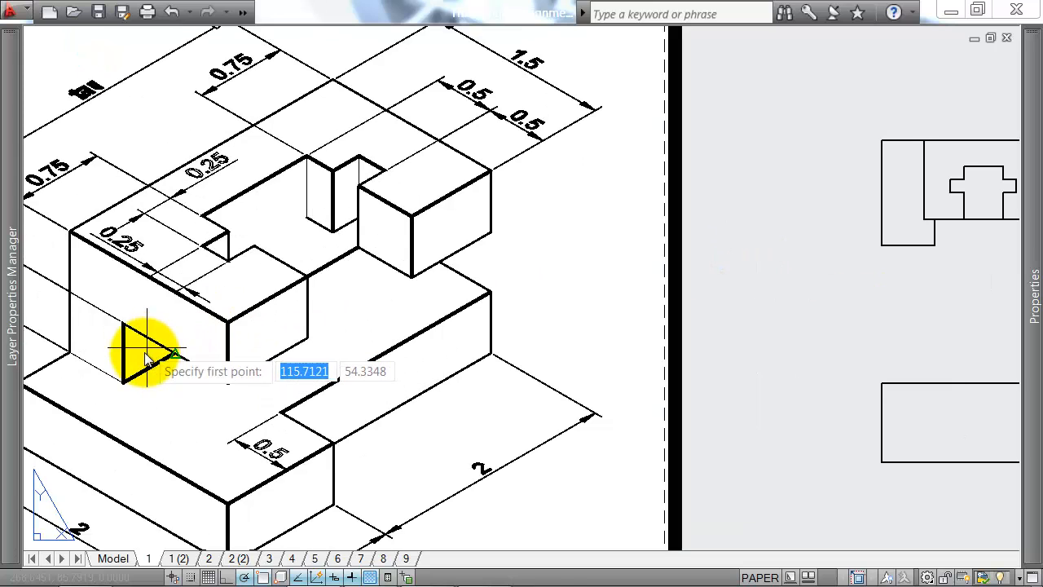
left_click(123, 380)
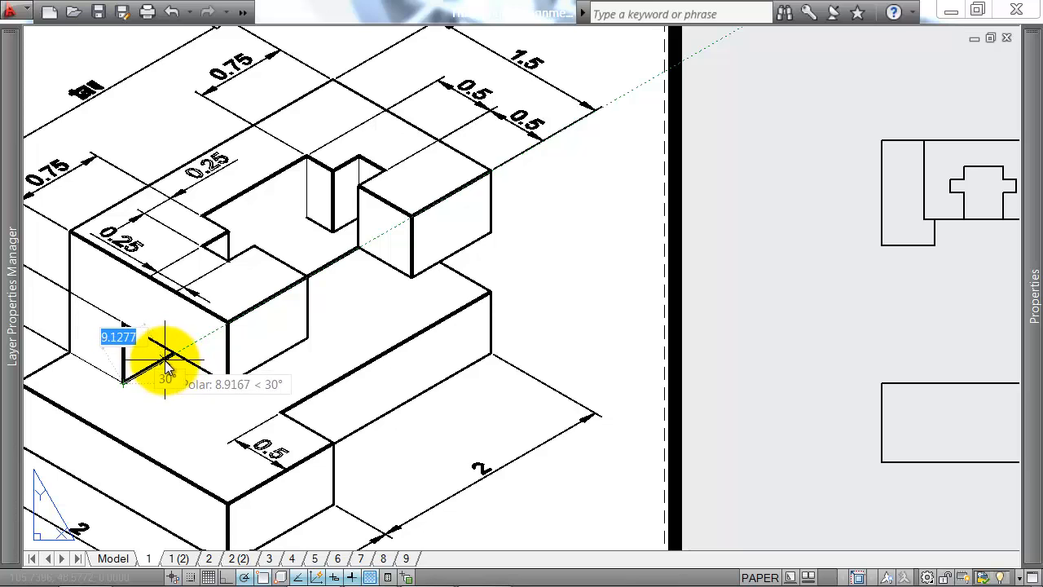
scroll(161, 371, "down", 2)
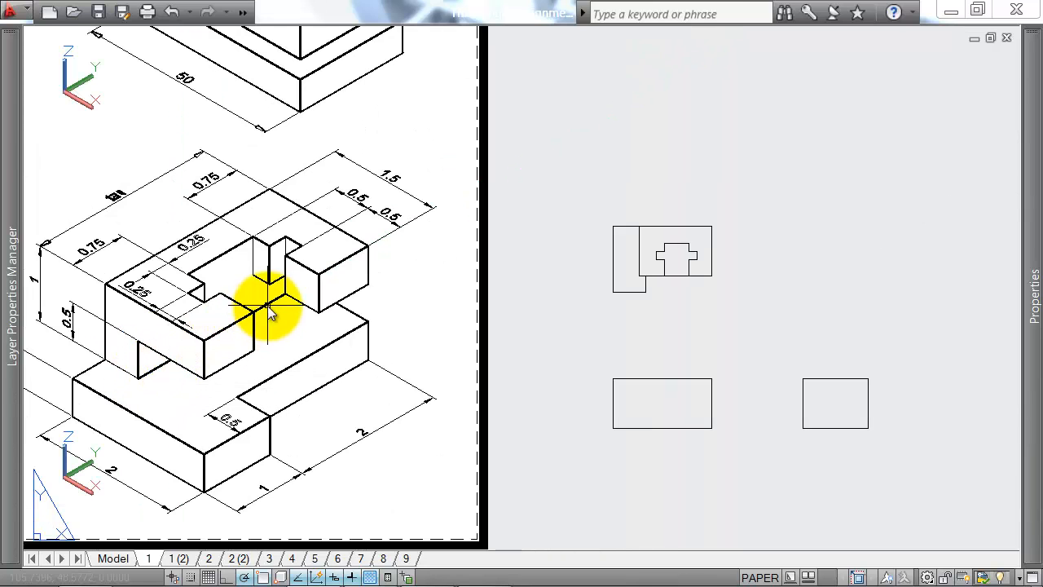
Step: Draw horizontal lines from the recess's upper corners to the inner vertical edge on the left and the plan's outer right edge
scroll(658, 271, "up", 3)
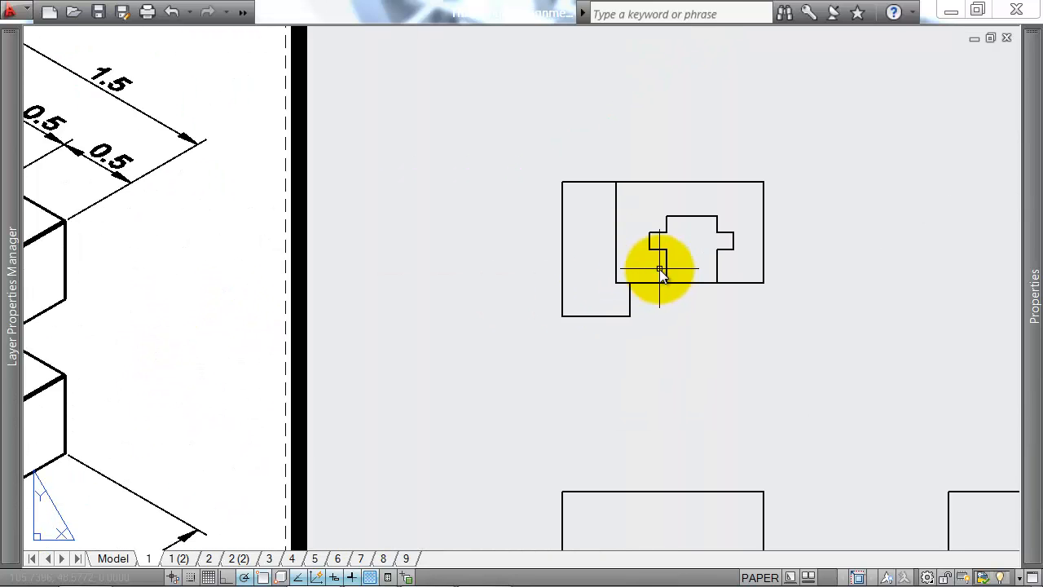
left_click(615, 223)
key("Return")
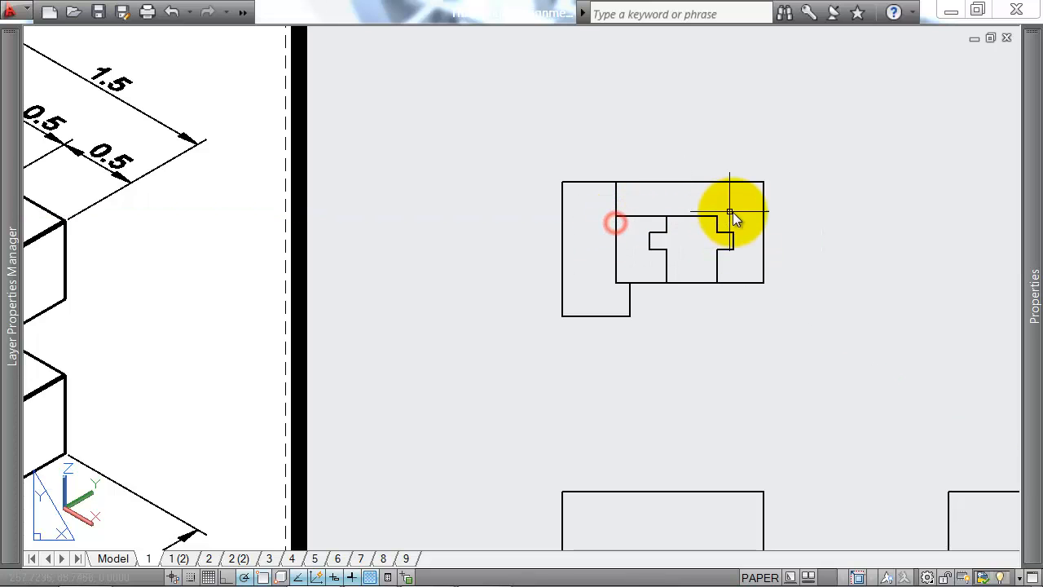
key("Return")
left_click(712, 218)
key("Escape")
scroll(743, 214, "down", 2)
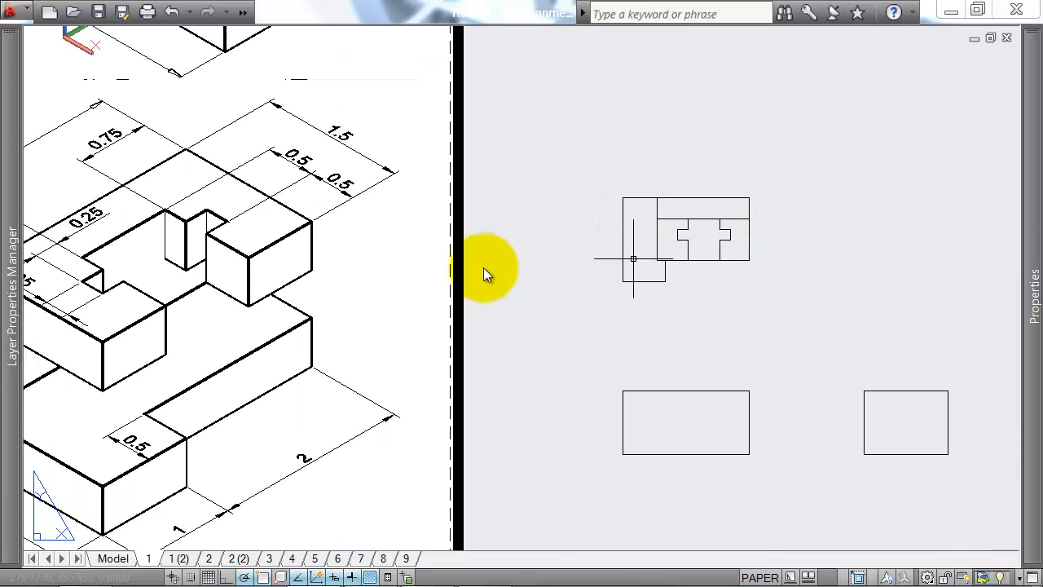
Step: Give the two horizontal lines beside the plan's recess a dashed linetype to represent the hidden edge
middle_click_drag(187, 168, 350, 152)
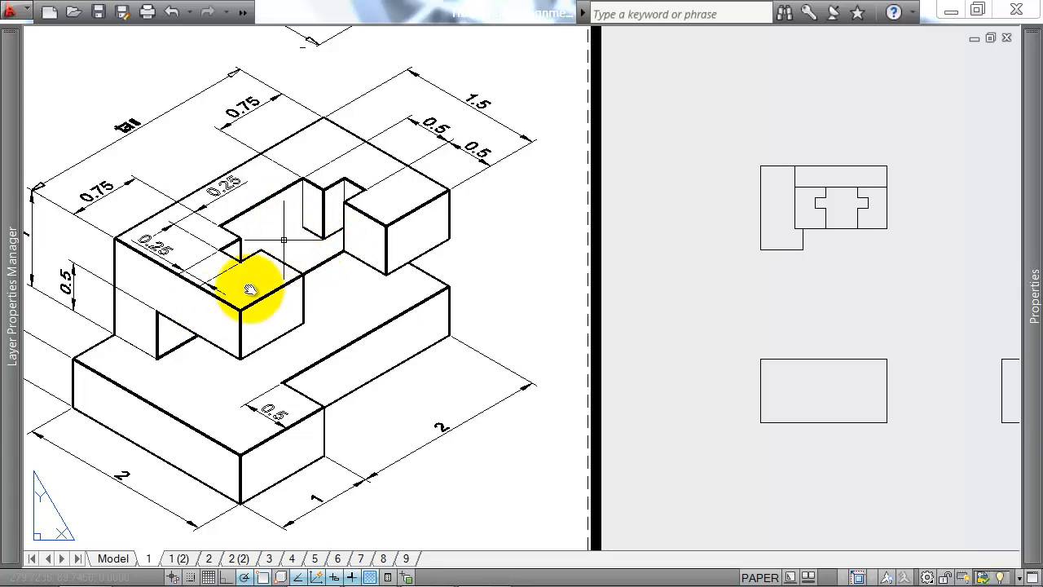
scroll(822, 189, "up", 2)
left_click(820, 191)
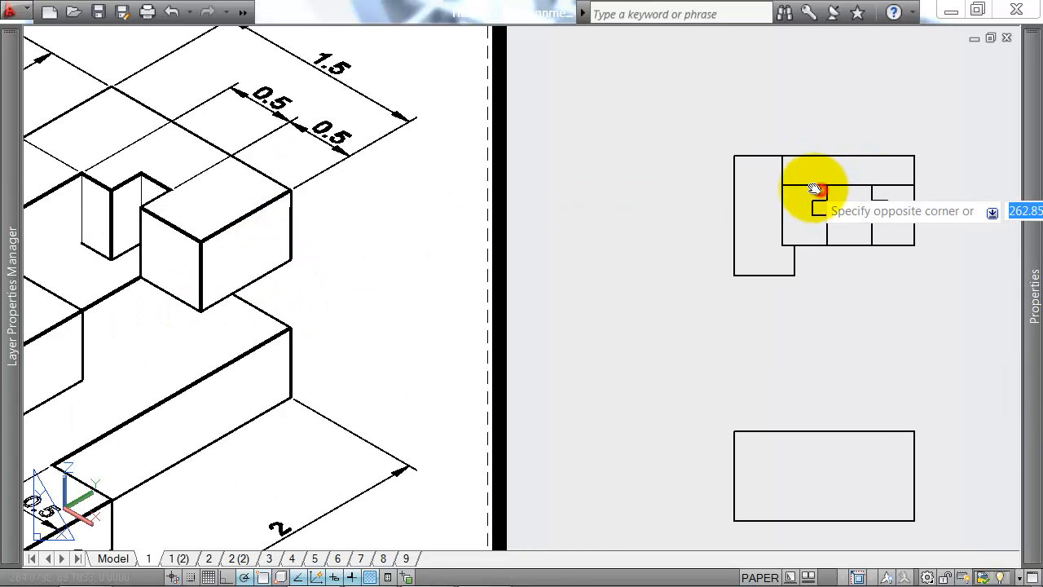
left_click(813, 189)
left_click(903, 175)
left_click(888, 193)
mouse_move(1031, 179)
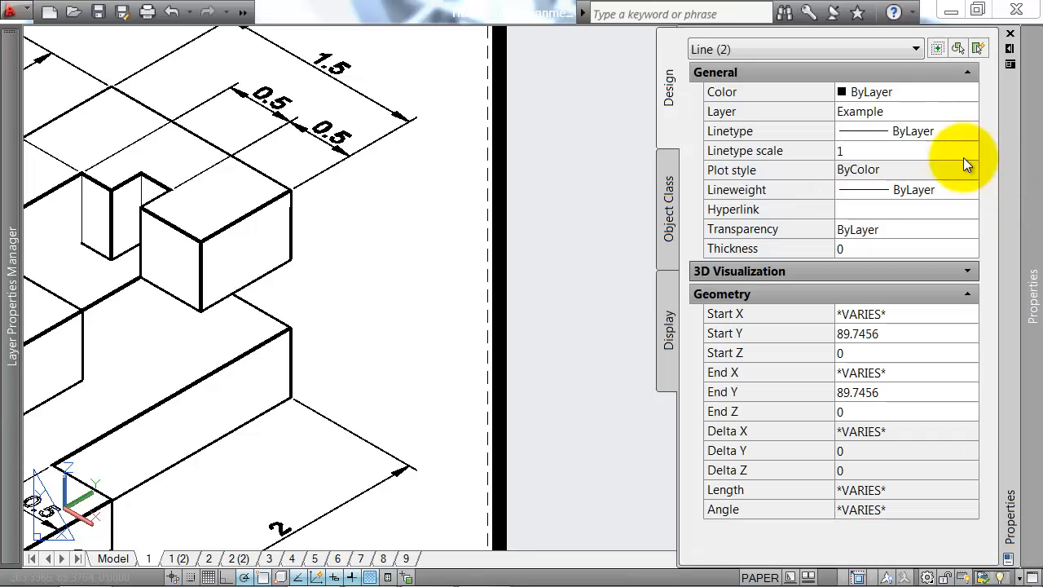
left_click(937, 131)
left_click(913, 228)
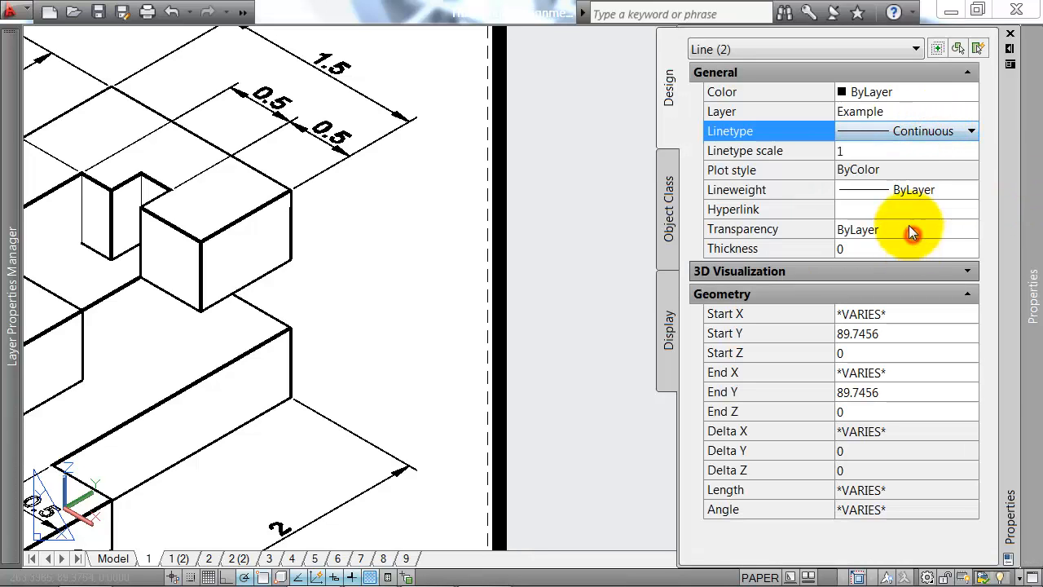
left_click(915, 134)
left_click(873, 242)
key("Escape")
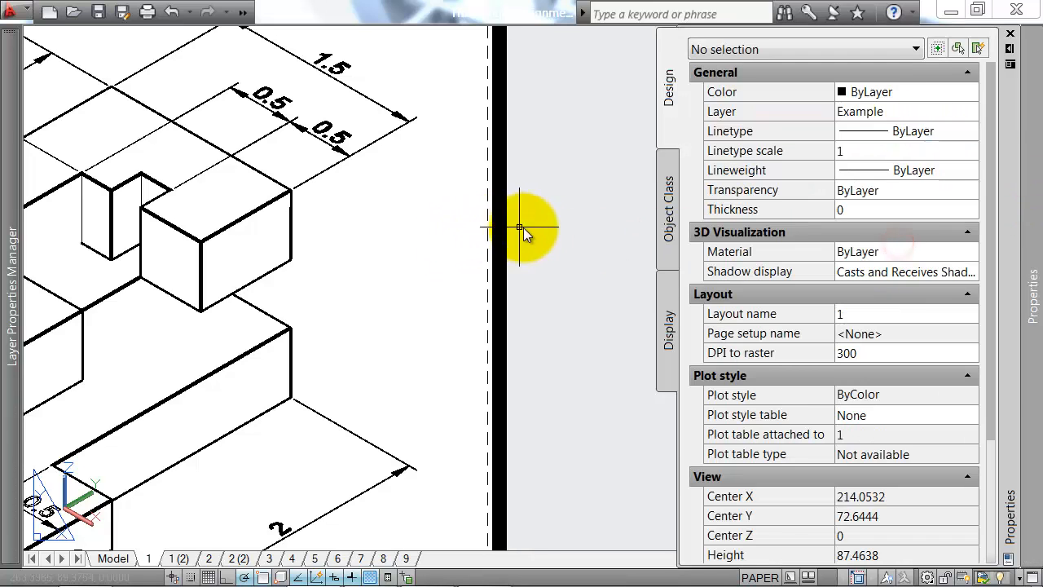
Step: Draw a horizontal line across the full width of the front view, 10 above its bottom edge
middle_click_drag(531, 226, 403, 226)
scroll(710, 303, "down", 2)
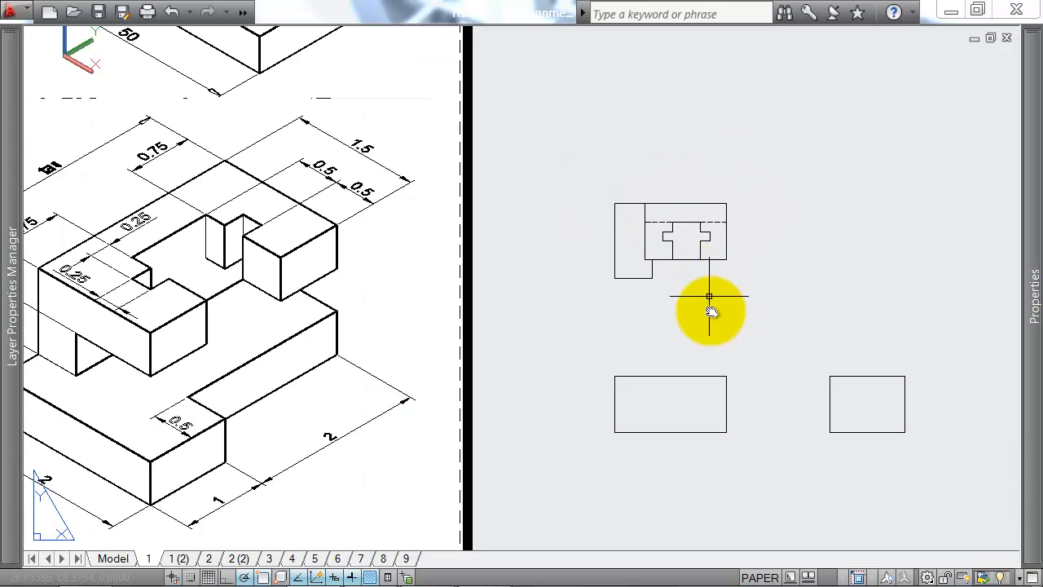
middle_click_drag(710, 303, 708, 222)
middle_click_drag(638, 269, 756, 219)
type("l")
key("Return")
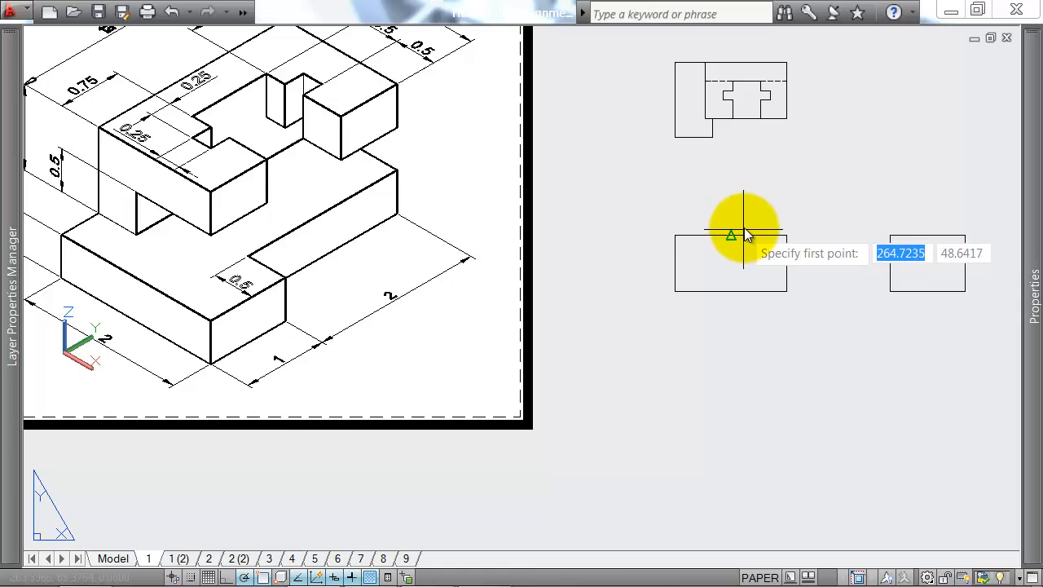
middle_click_drag(367, 216, 612, 213)
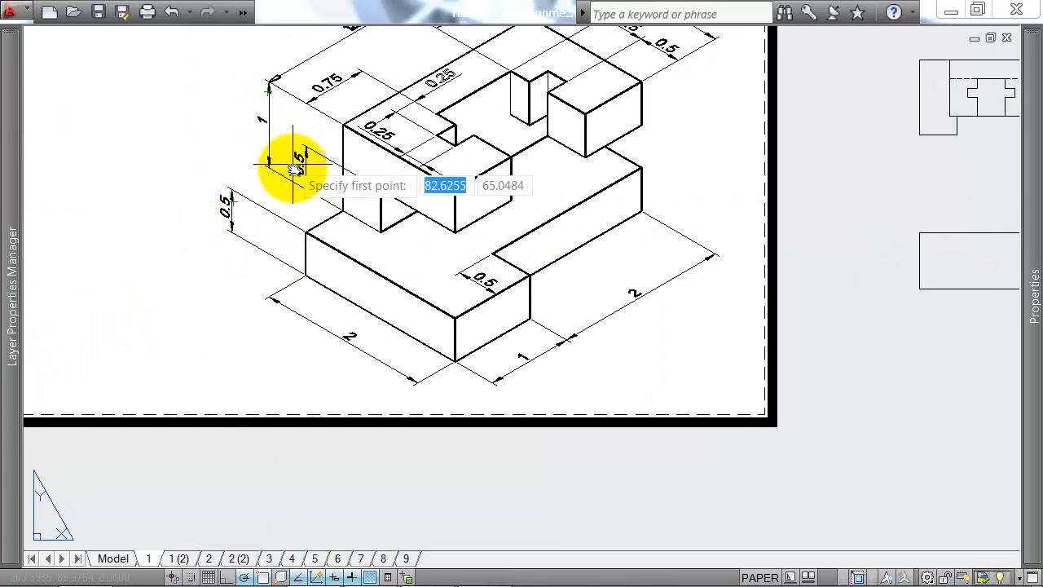
middle_click_drag(904, 186, 453, 179)
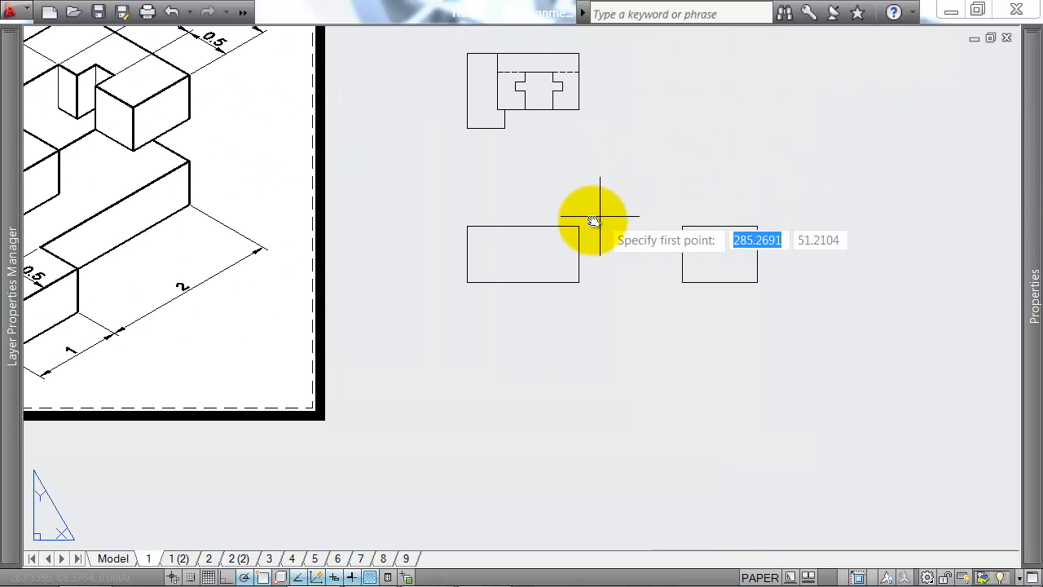
key("Return")
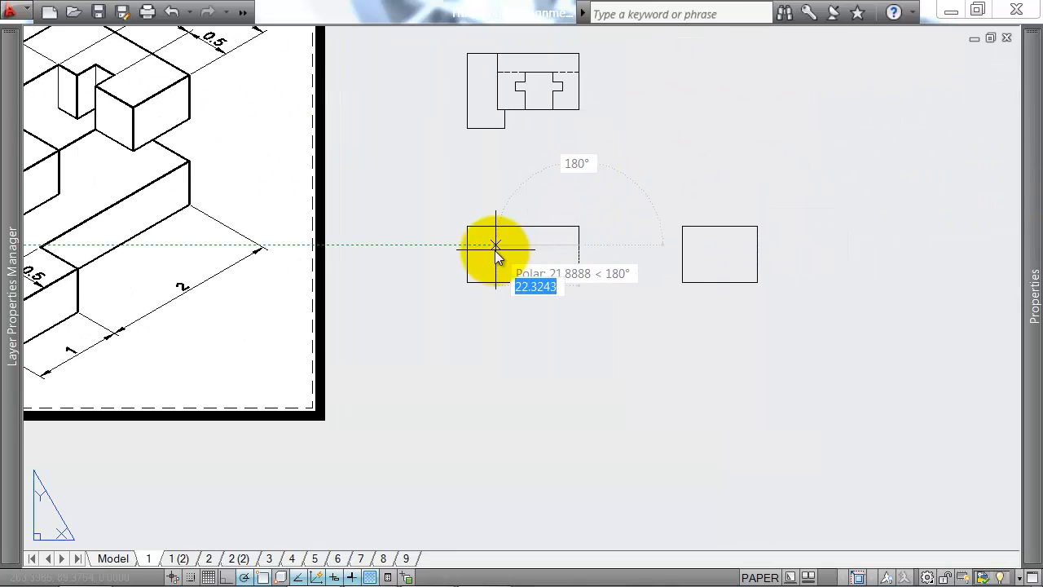
left_click(467, 246)
key("Return")
Step: Draw a second horizontal line across the full width of the front view, 5 above its bottom edge
key("Return")
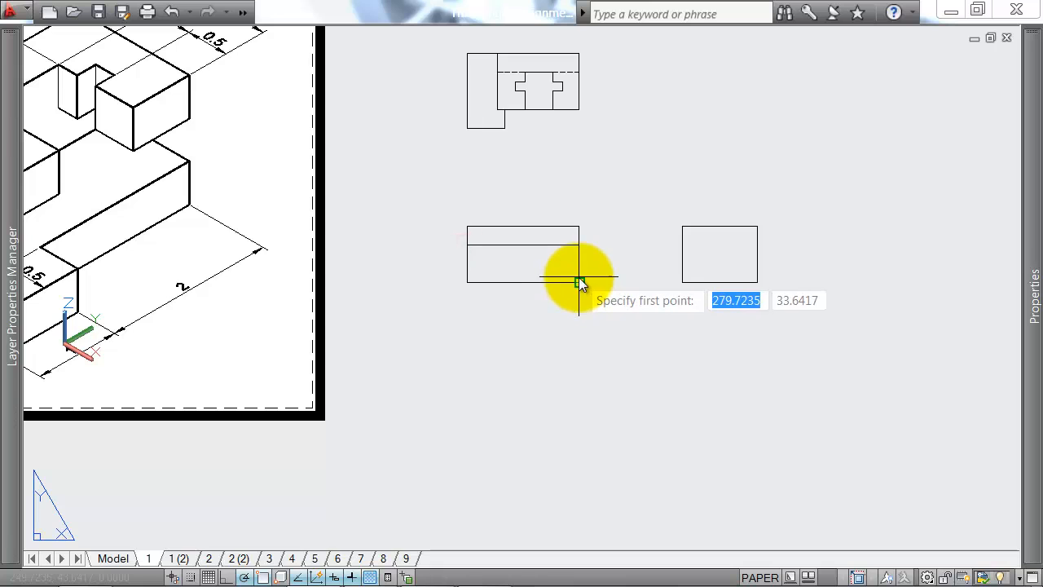
type("5")
key("Return")
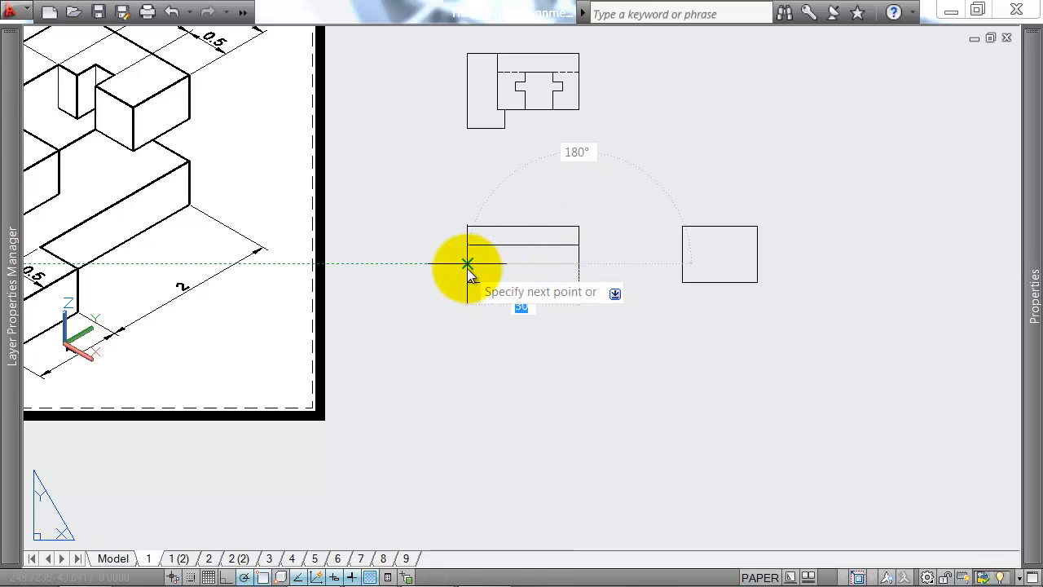
middle_click_drag(547, 300, 698, 296)
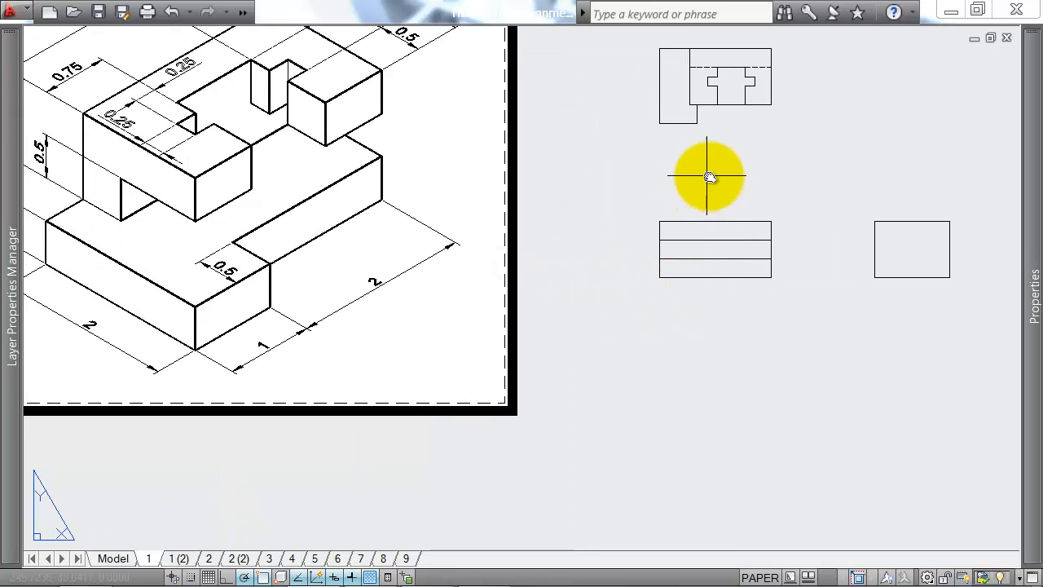
Step: Draw a vertical line from the front view's top edge to its lower horizontal line, aligned with the plan's inner vertical edge
middle_click_drag(707, 175, 640, 169)
key("Return")
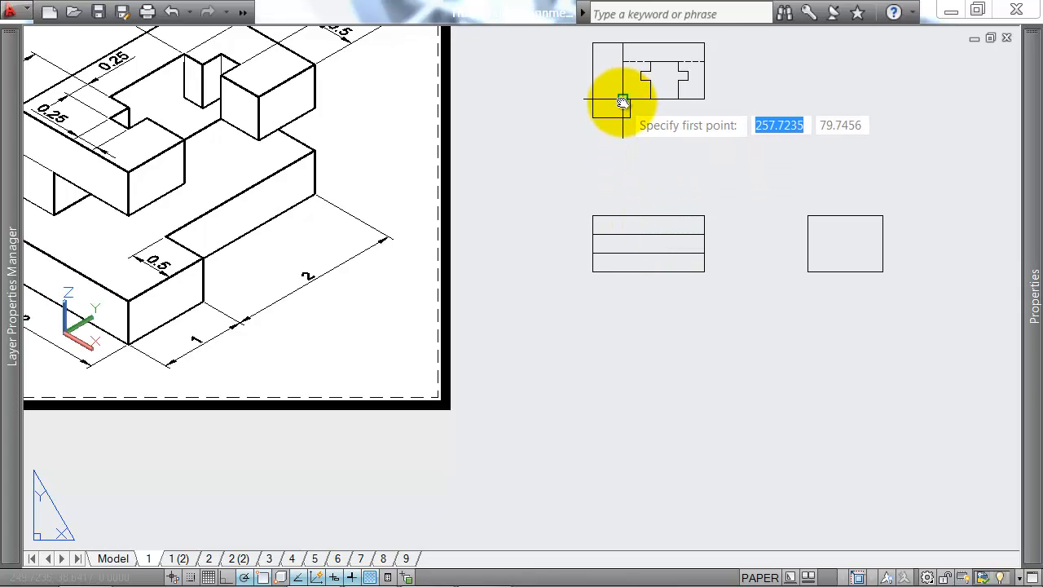
left_click(620, 214)
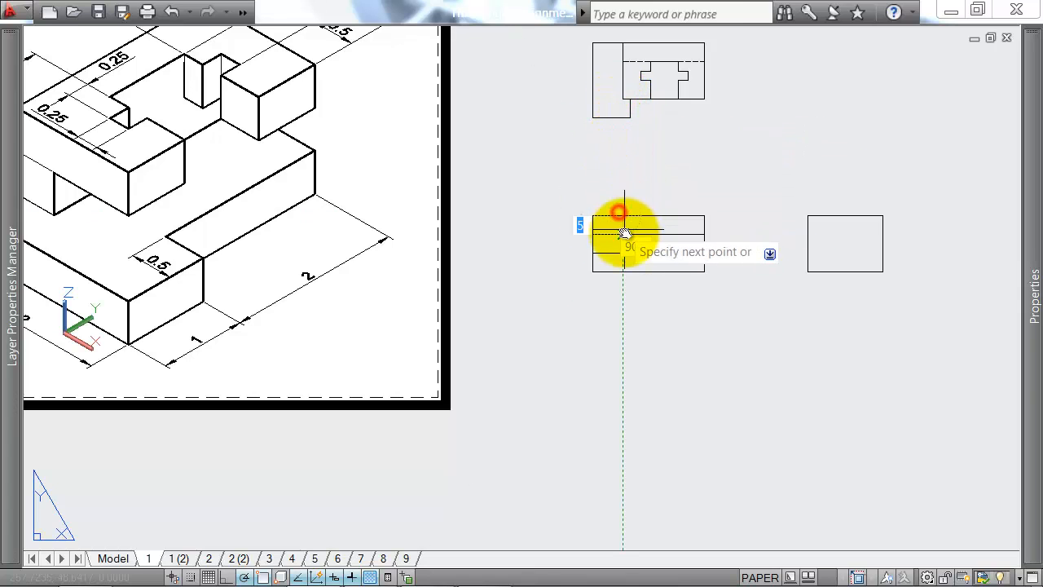
left_click(624, 253)
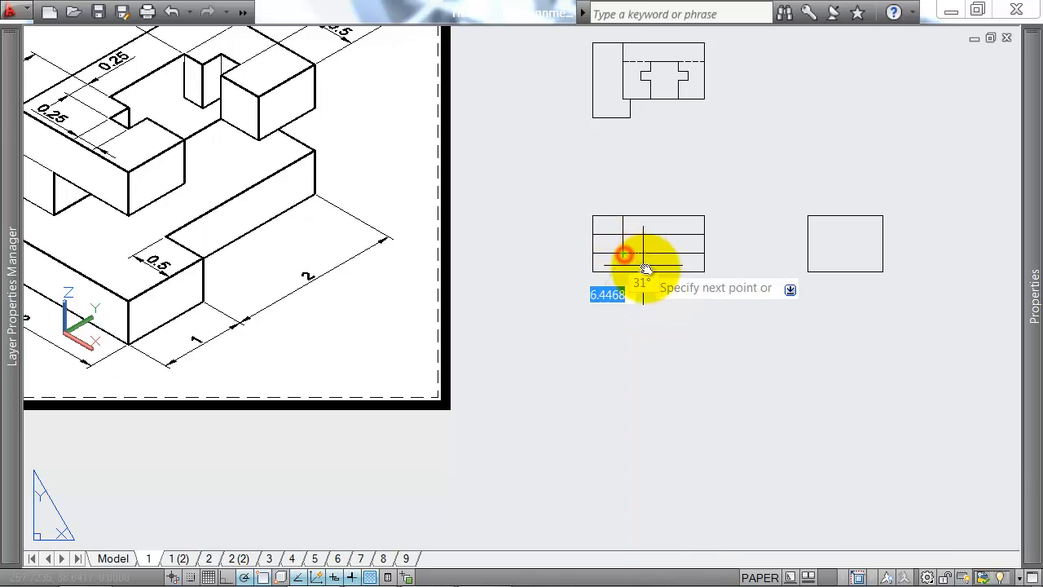
key("Return")
Step: Trim the front view's outline and horizontal lines outside the new vertical line, leaving the left end stepped down to the base
middle_click_drag(582, 249, 768, 215)
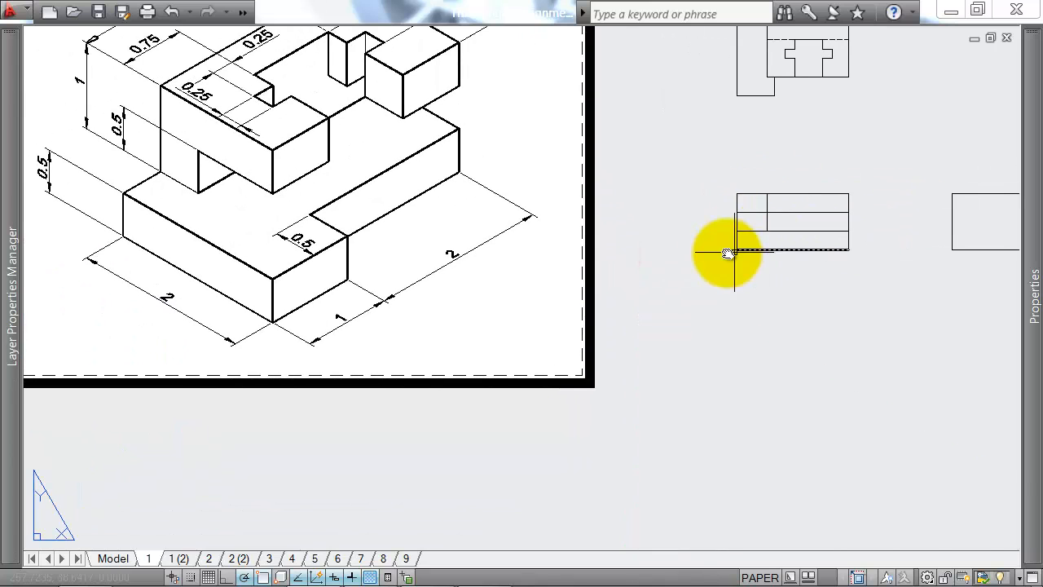
middle_click_drag(668, 203, 641, 253)
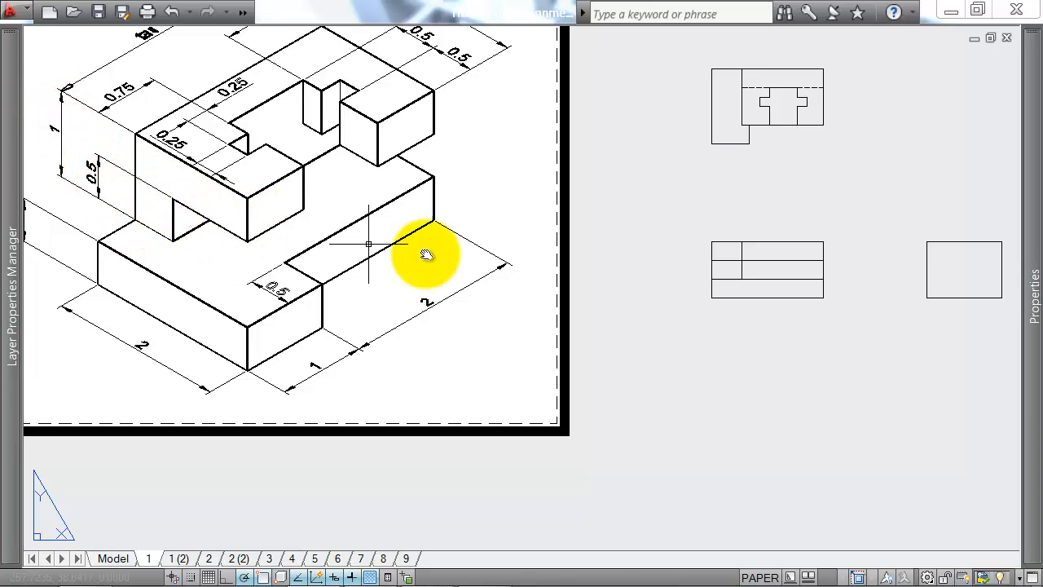
type("tr")
key("Return")
left_click(739, 252)
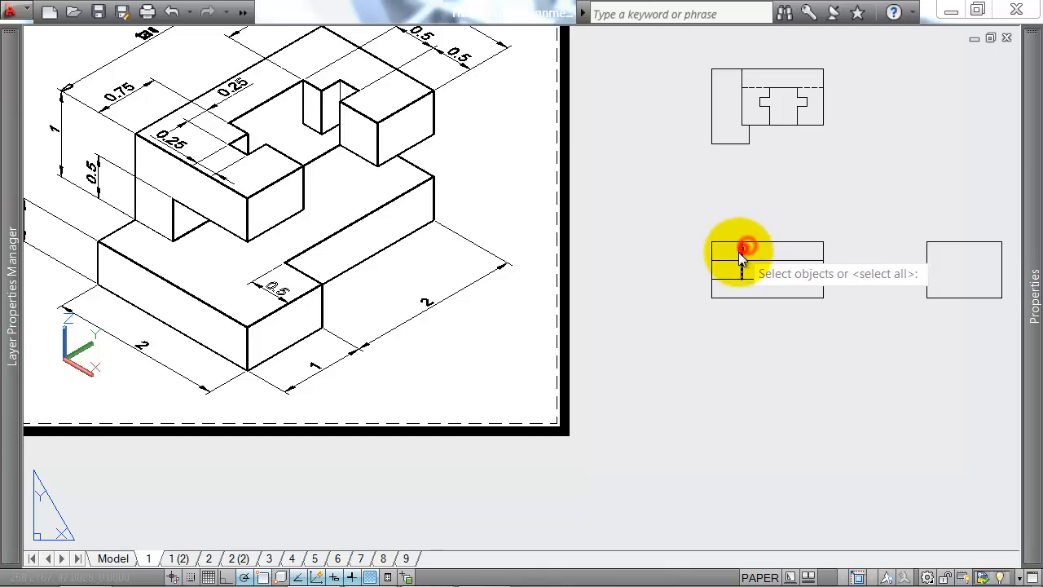
left_click(743, 252)
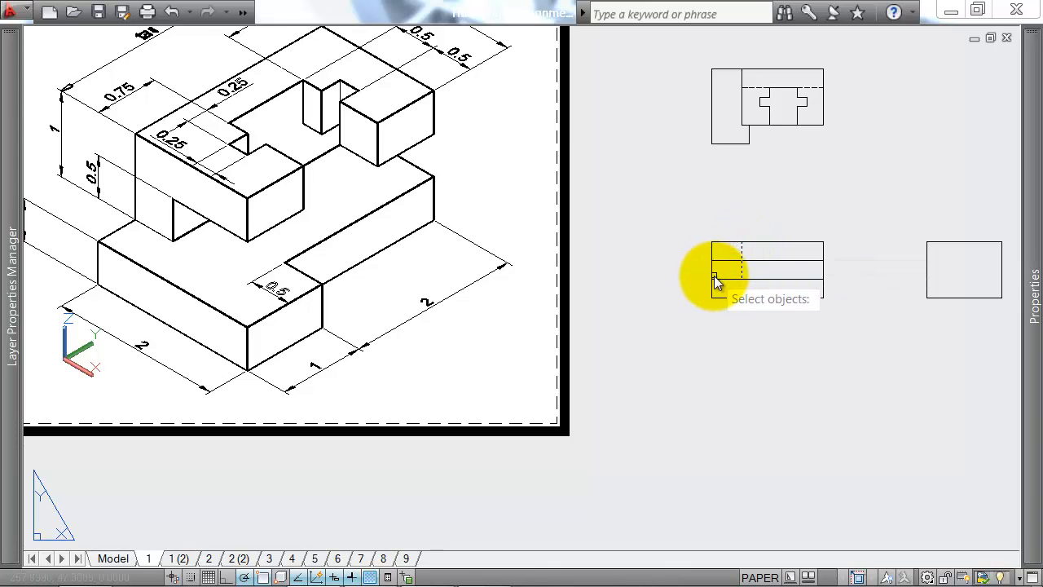
key("Return")
left_click(724, 237)
left_click(701, 266)
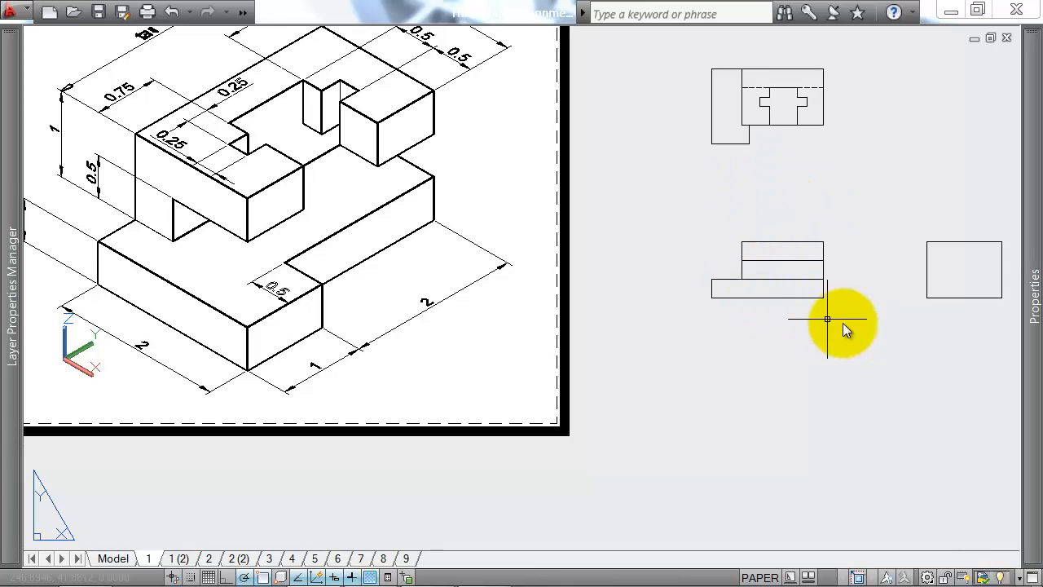
Step: Draw a vertical line across the front view's base strip, aligned with the right edge of the plan's lower-left projection
type("l")
key("Return")
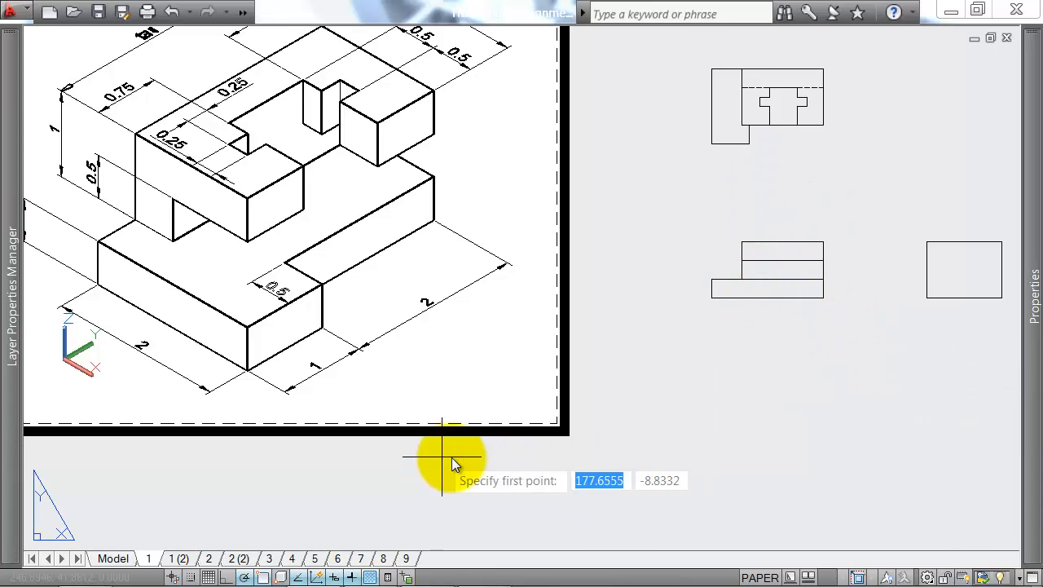
mouse_move(750, 140)
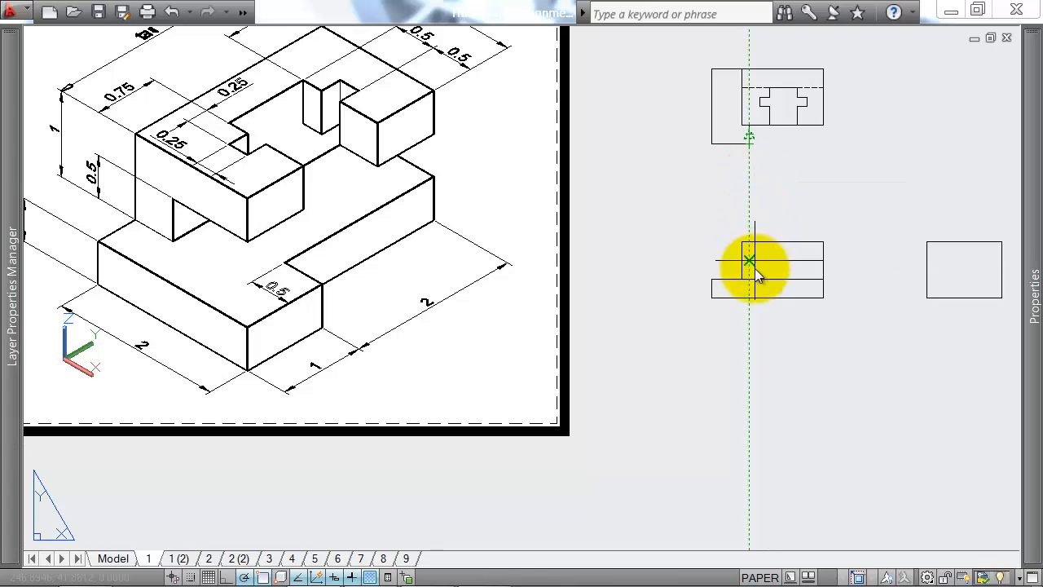
left_click(749, 295)
key("Escape")
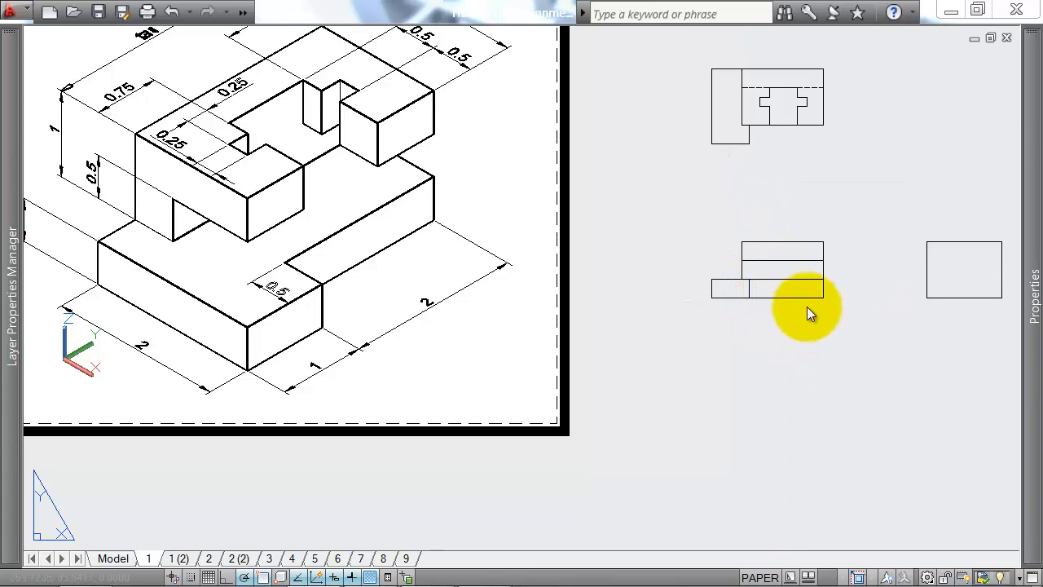
Step: Draw two vertical lines in the front view's top strip, aligned with the sides of the recess opening in the plan
key("Return")
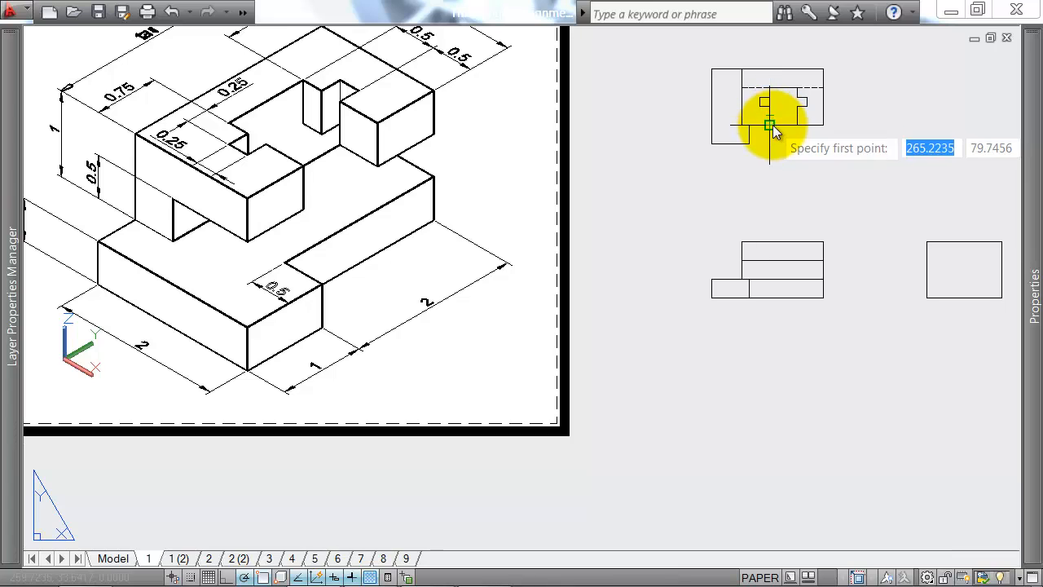
left_click(769, 242)
key("Return")
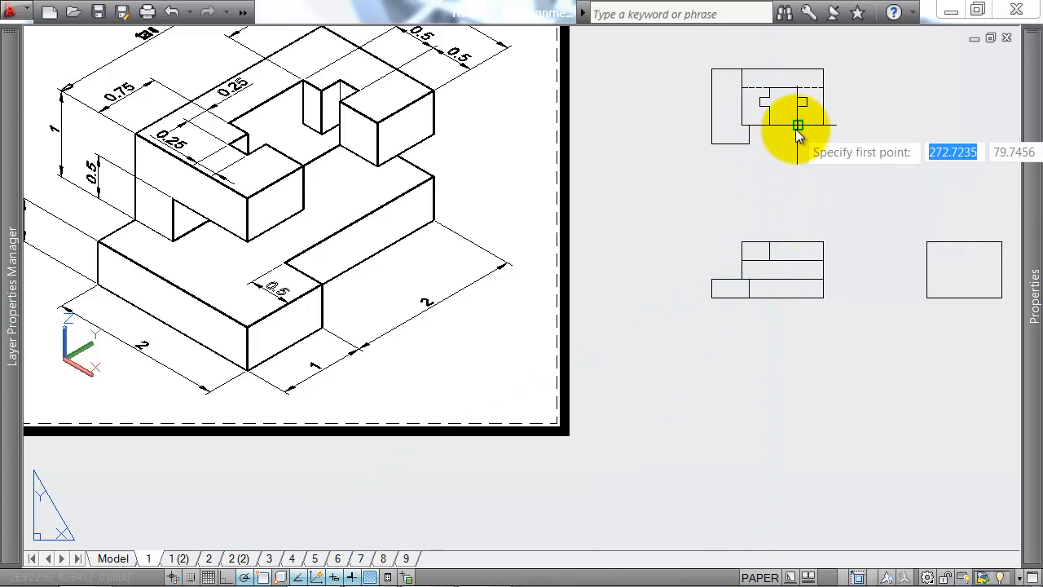
left_click(798, 242)
left_click(798, 260)
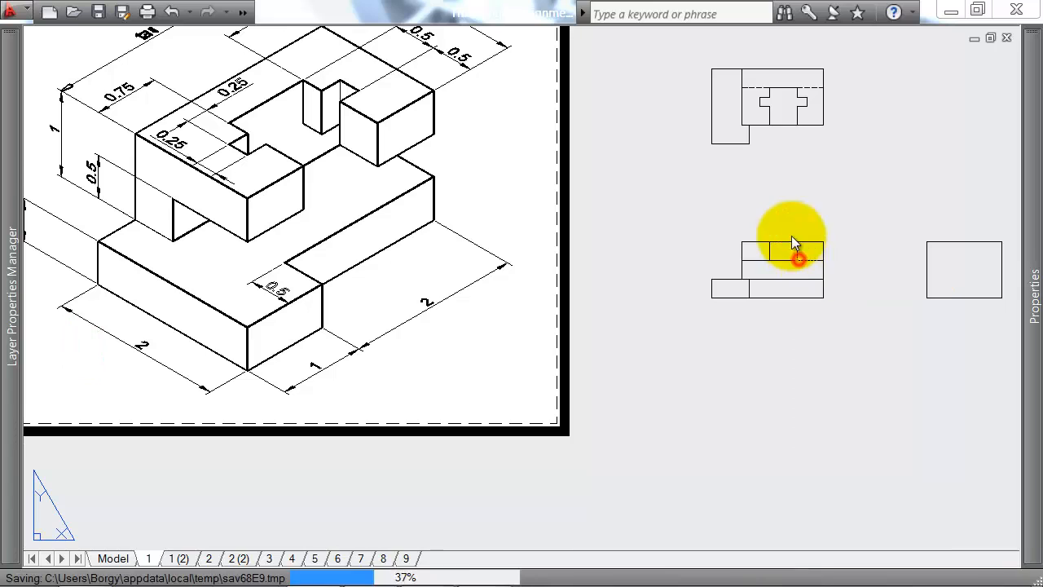
key("Return")
key("Return")
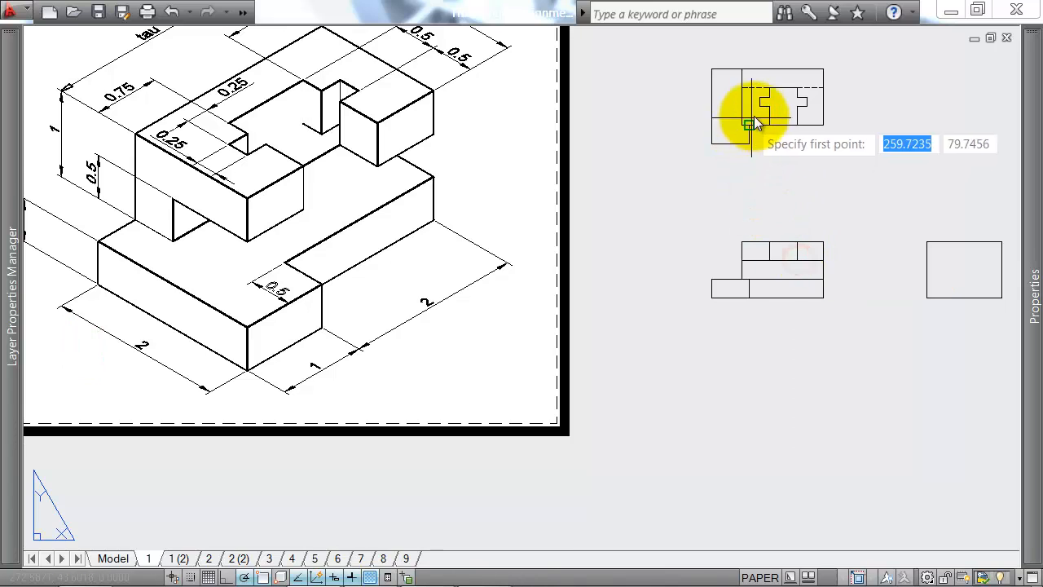
Step: Draw a vertical line in the front view's top strip under the plan recess's outermost left edge and give it a dashed linetype
left_click(762, 239)
mouse_move(1032, 261)
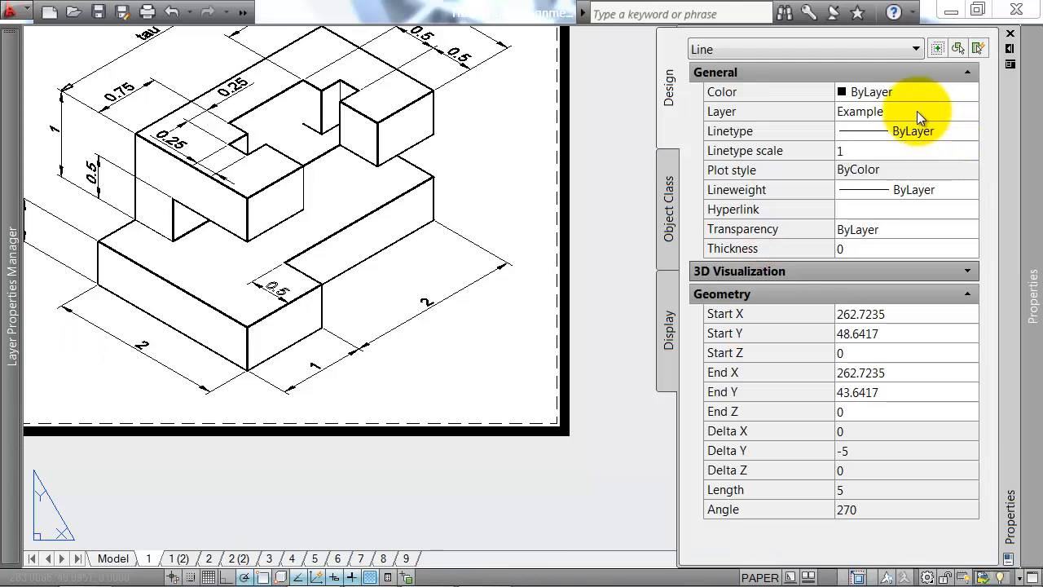
left_click(946, 132)
left_click(920, 229)
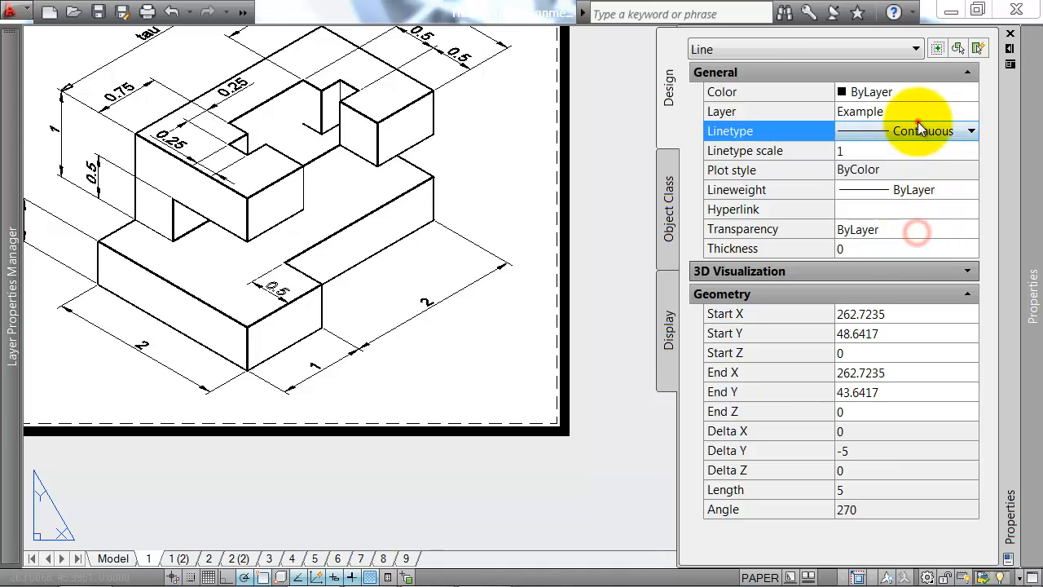
left_click(918, 130)
left_click(908, 246)
key("Escape")
Step: Mirror the dashed hidden line about the vertical centre of the recess in the front view
middle_click_drag(592, 233, 538, 227)
scroll(697, 242, "up", 2)
type("mi")
key("Return")
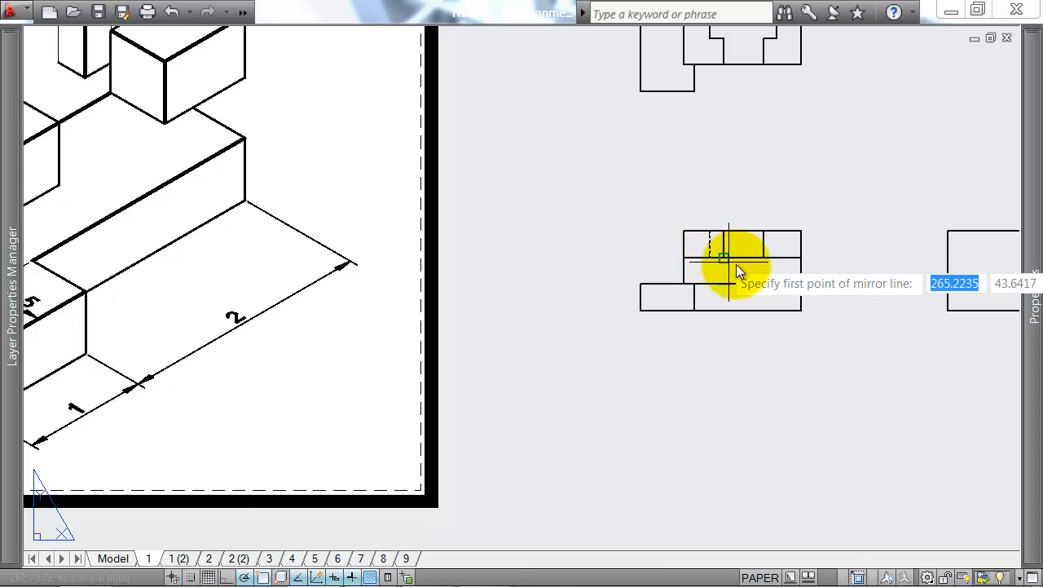
left_click(740, 273)
scroll(790, 285, "down", 2)
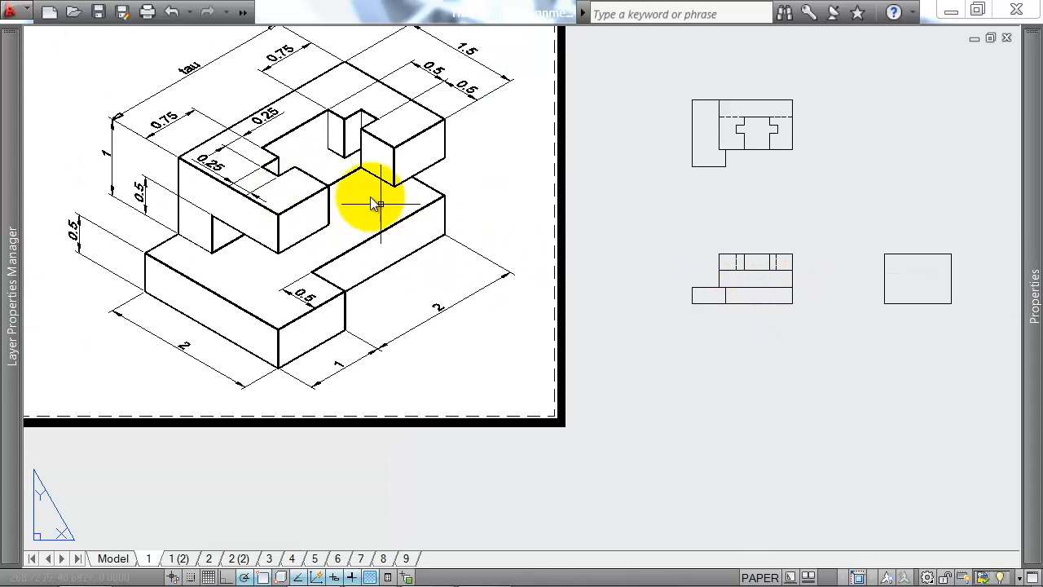
type("l")
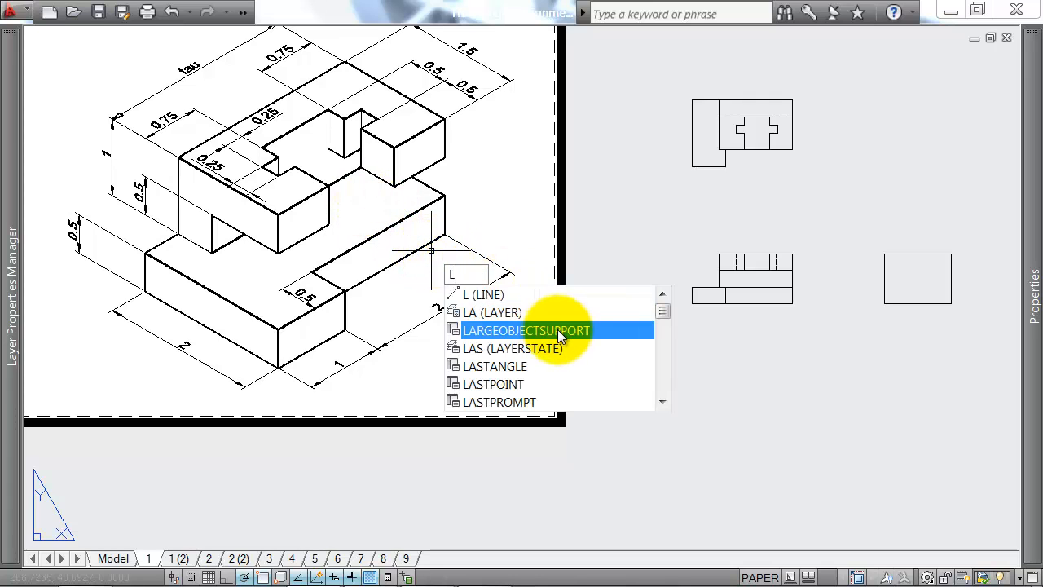
key("Return")
left_click(592, 366)
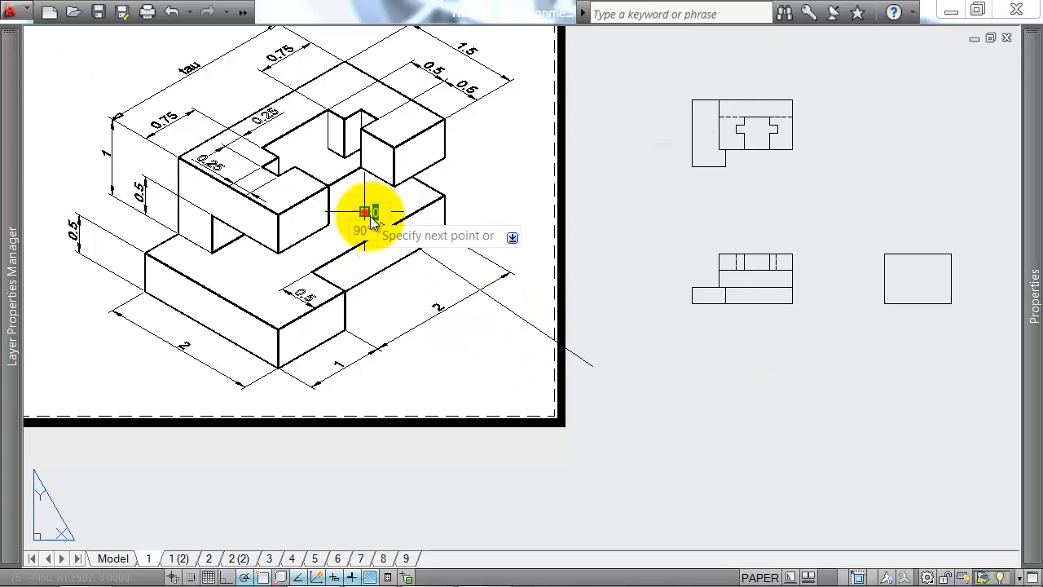
left_click(412, 272)
key("Return")
key("Return")
left_click(365, 212)
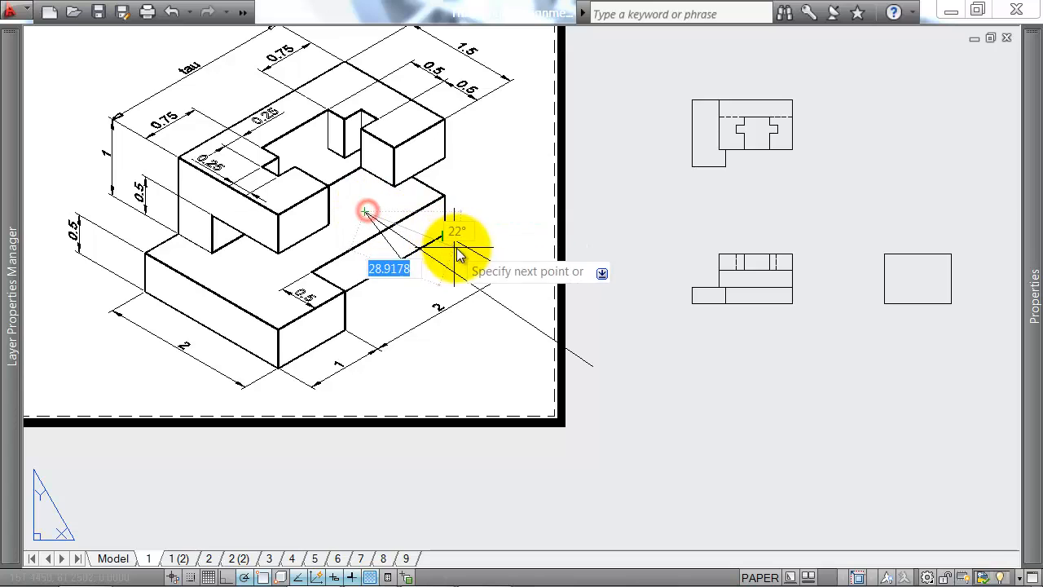
left_click(456, 247)
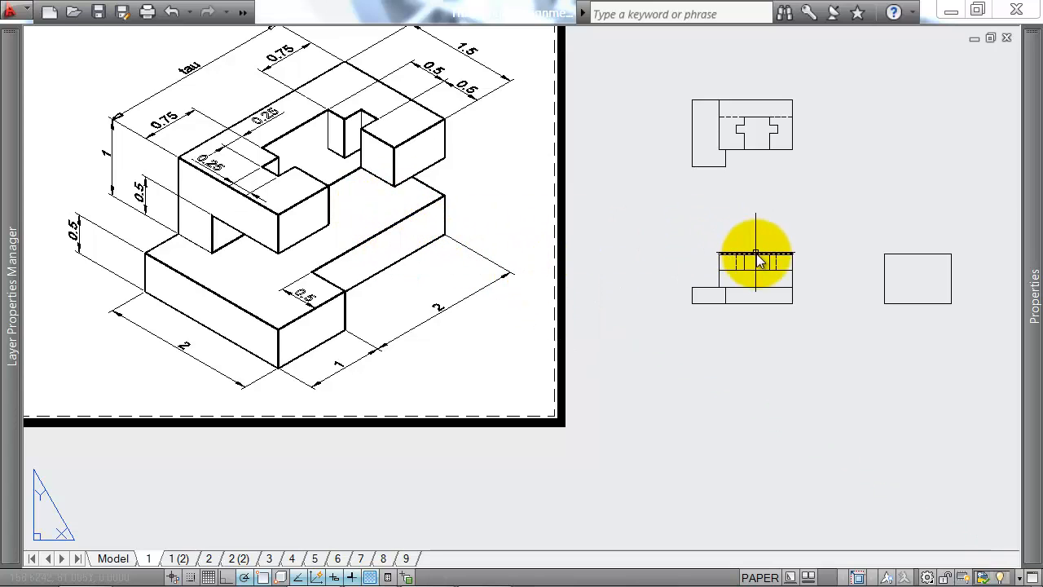
Step: Trim the front view's upper horizontal line between the two solid vertical edges of the recess
scroll(758, 274, "up", 2)
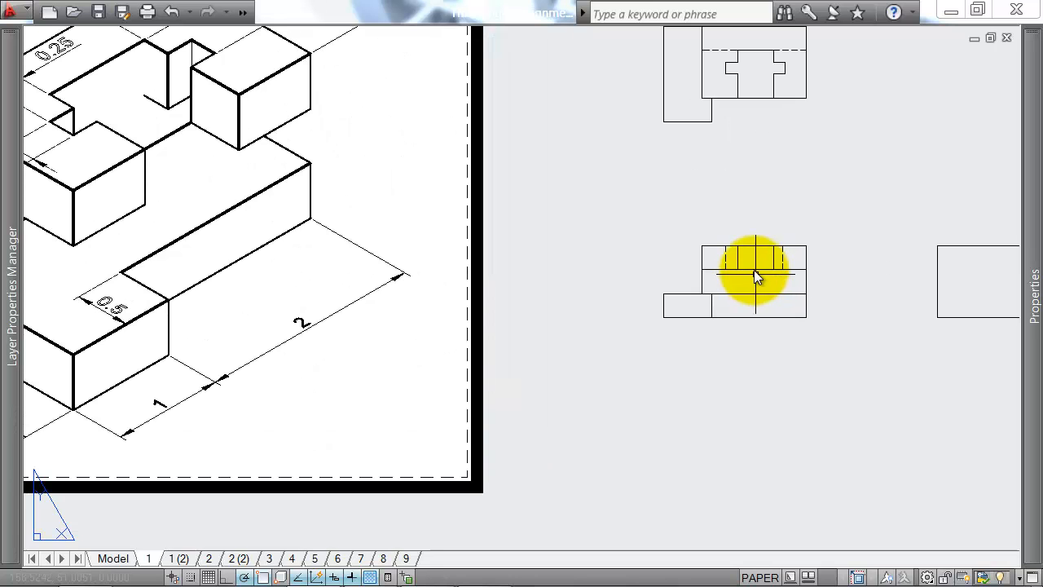
scroll(746, 281, "down", 2)
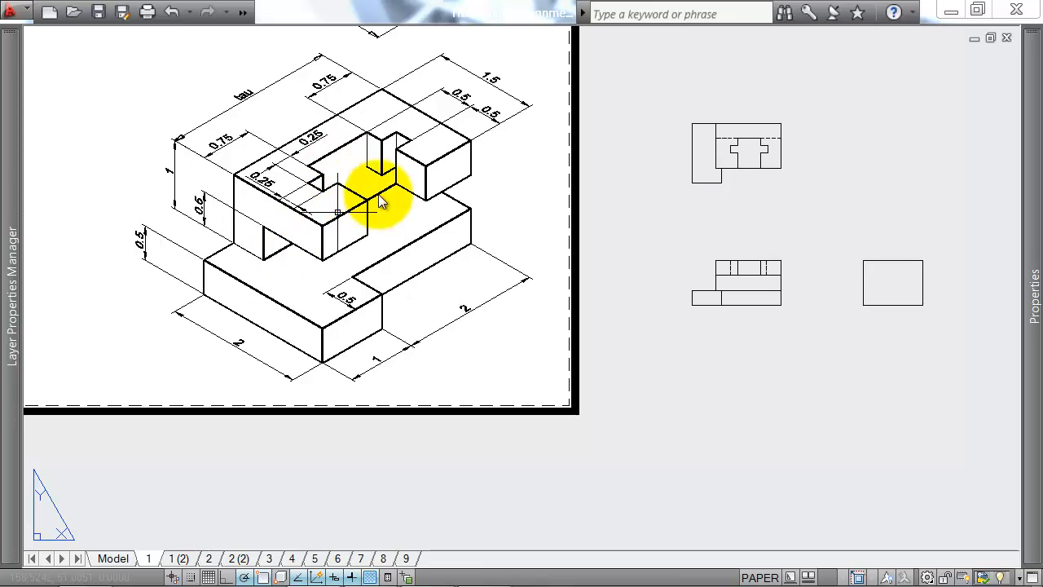
scroll(687, 270, "up", 2)
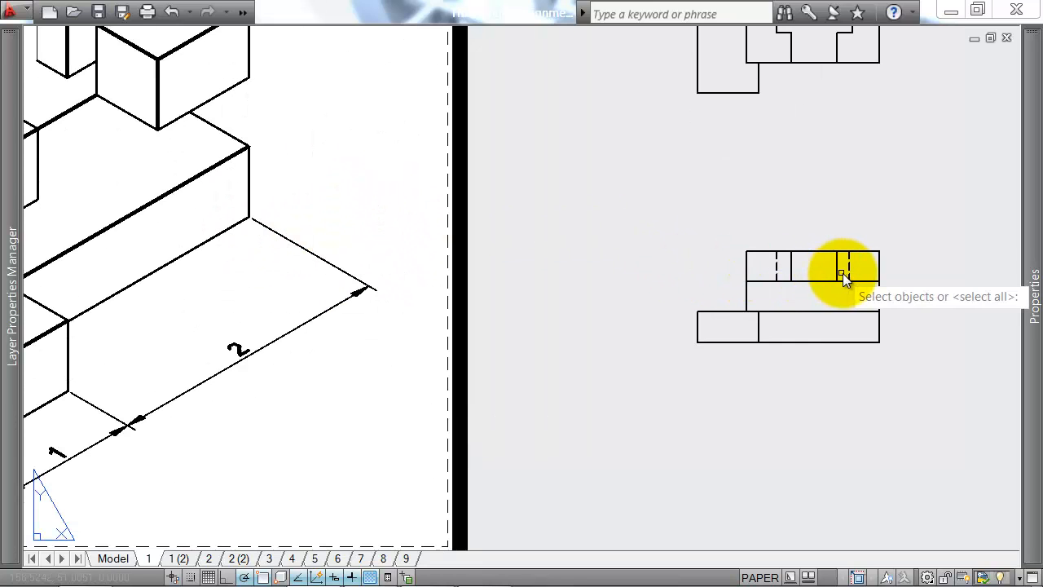
left_click(779, 271)
left_click(813, 271)
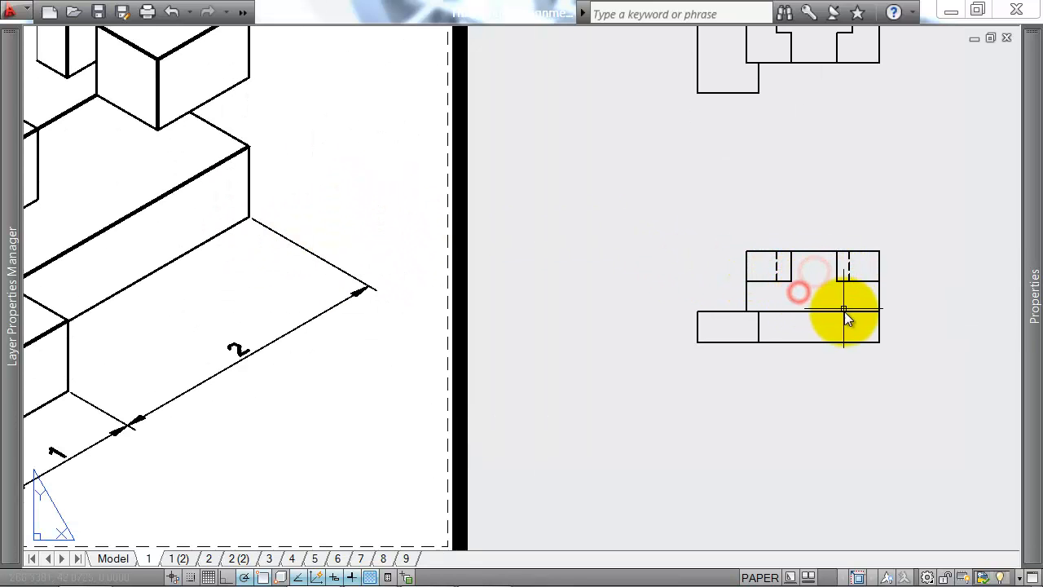
Step: Draw a 45° projection line starting where the plan's bottom edge aligns with the side view's left edge
scroll(844, 318, "down", 3)
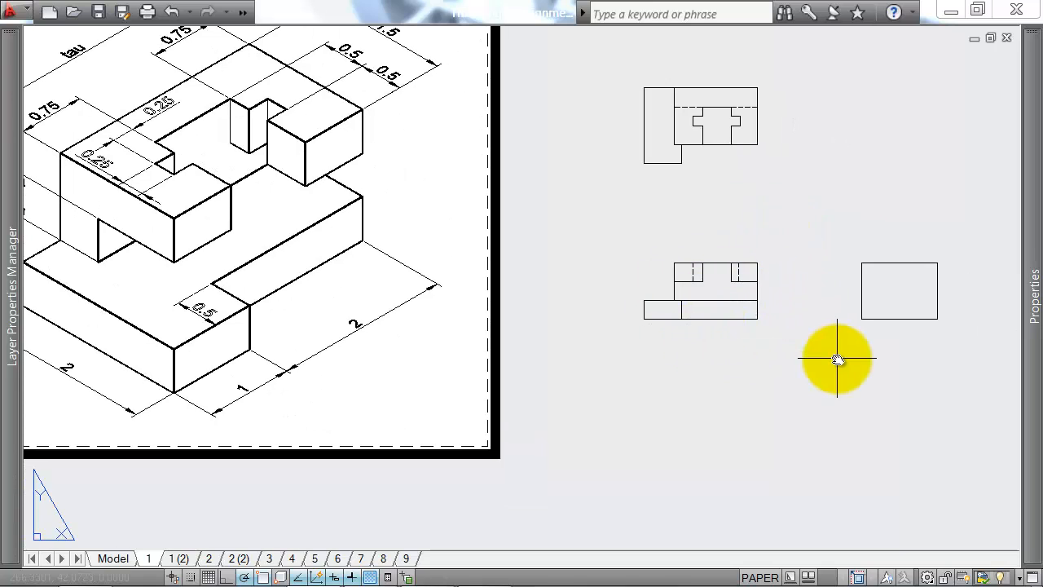
middle_click_drag(831, 296, 675, 315)
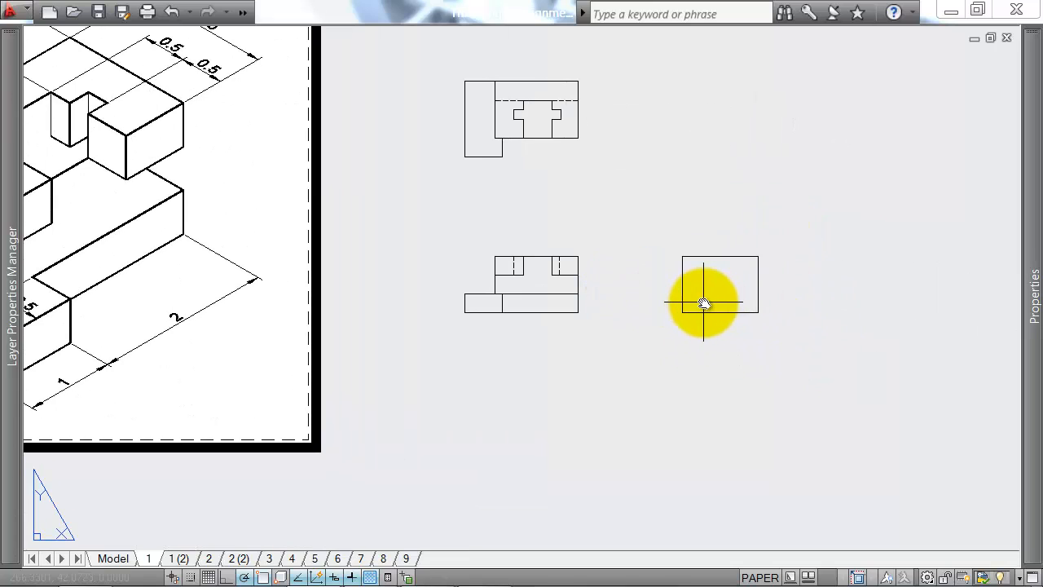
key("Return")
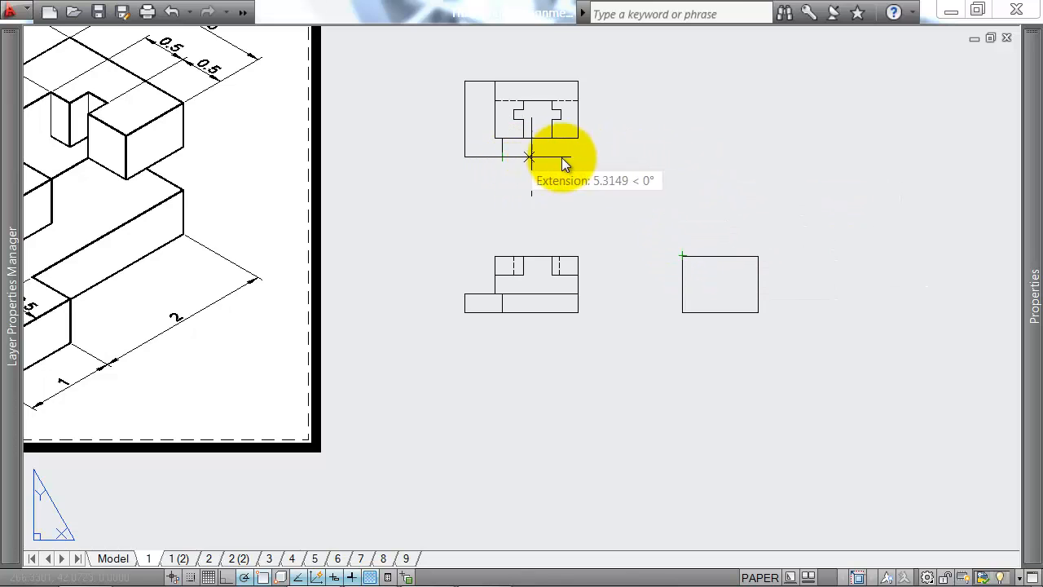
left_click(677, 156)
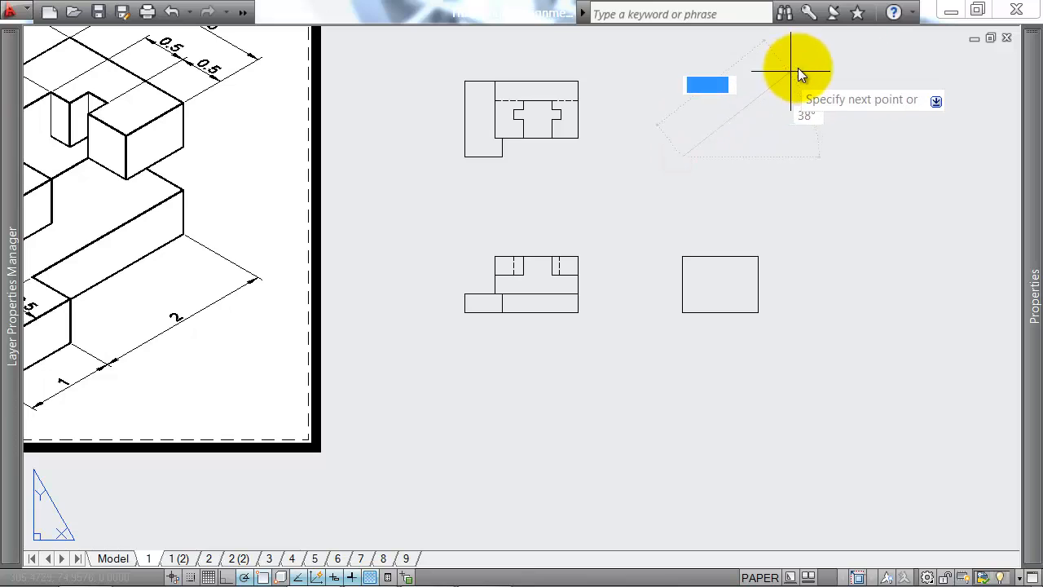
key("Tab")
type("45")
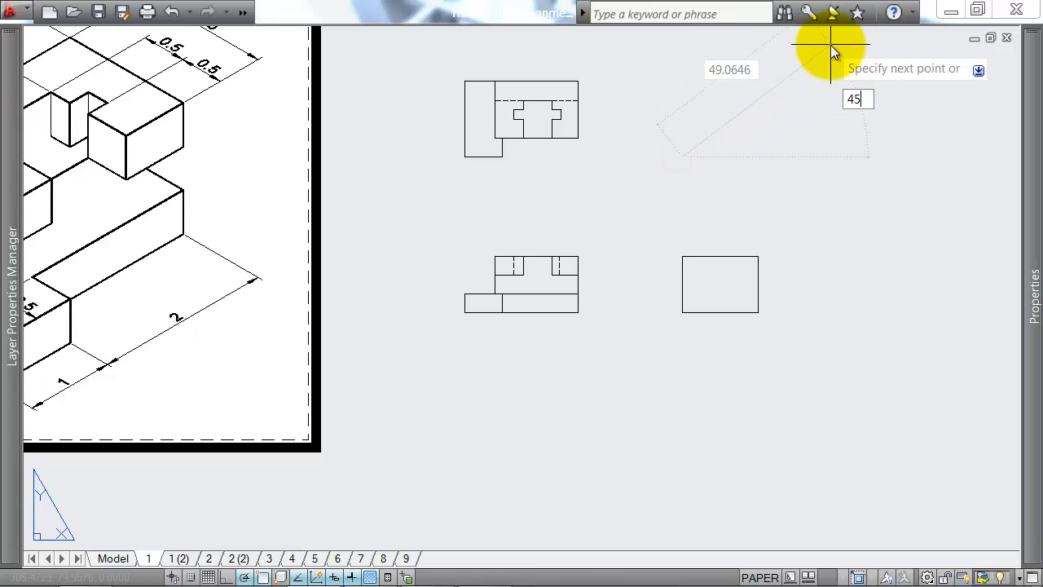
key("Return")
key("Escape")
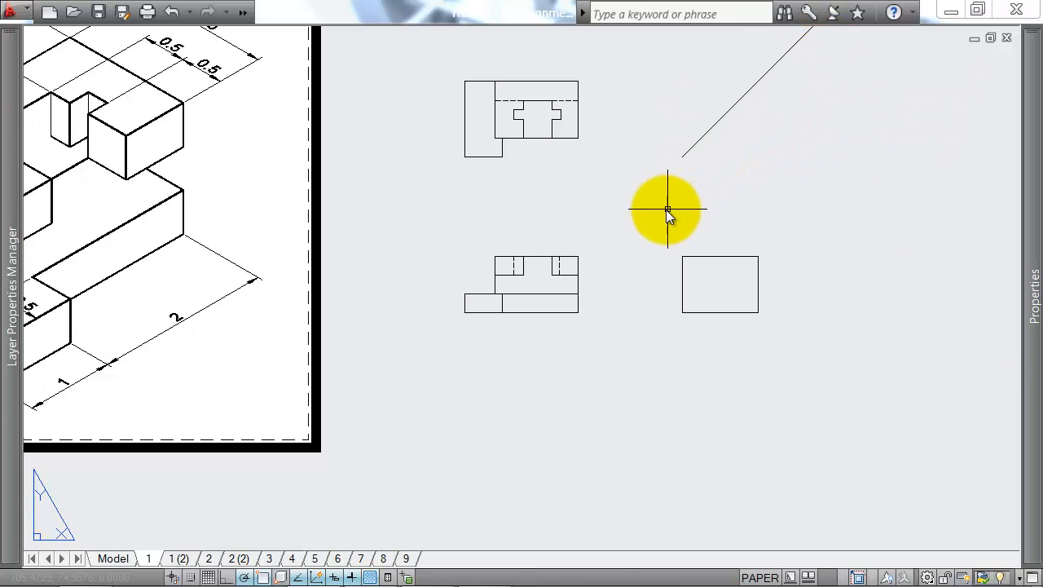
Step: Project the lower edge of the plan's recessed block from the 45° line vertically down to the side view's base
key("Return")
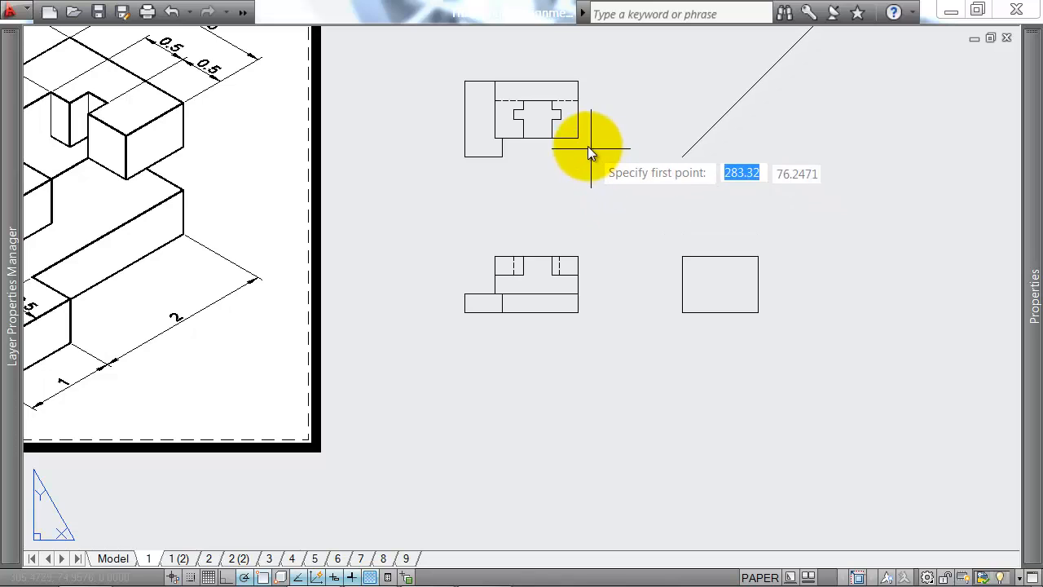
left_click(713, 137)
left_click(702, 258)
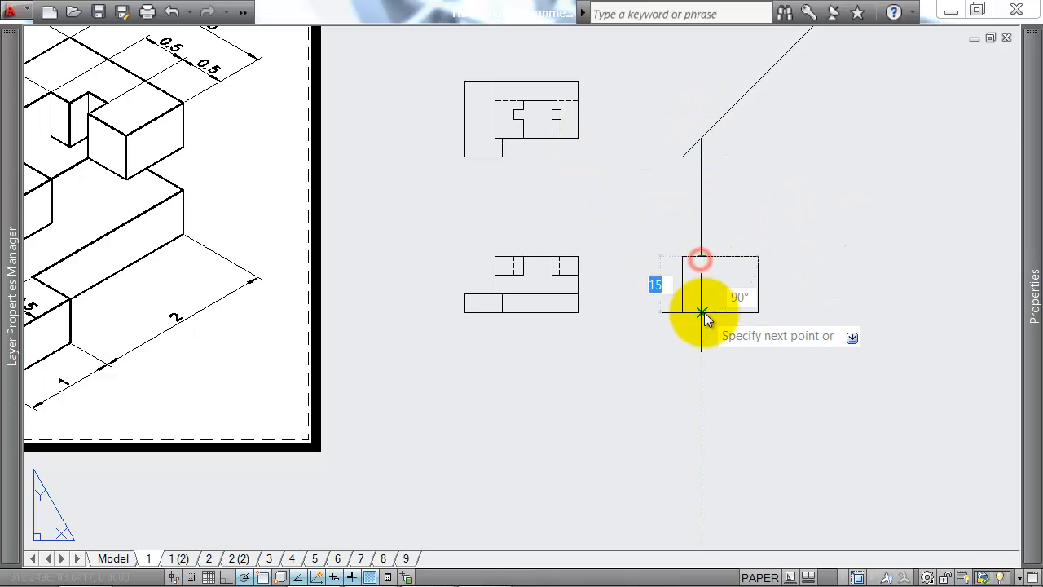
left_click(705, 313)
key("Return")
key("Return")
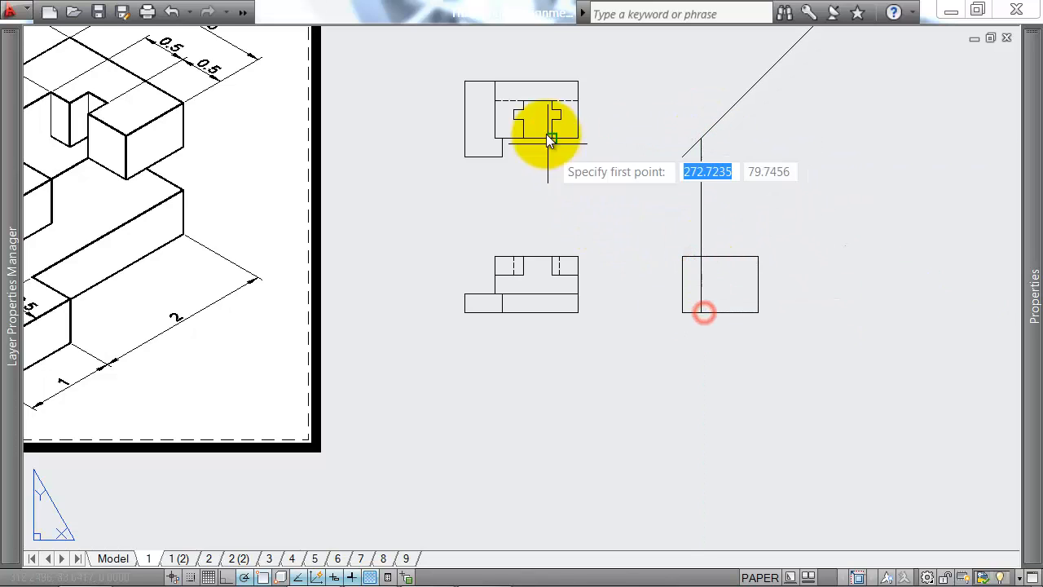
Step: Project the plan's dashed hidden edge from the 45° line vertically down to the side view's base
left_click(733, 96)
left_click(740, 255)
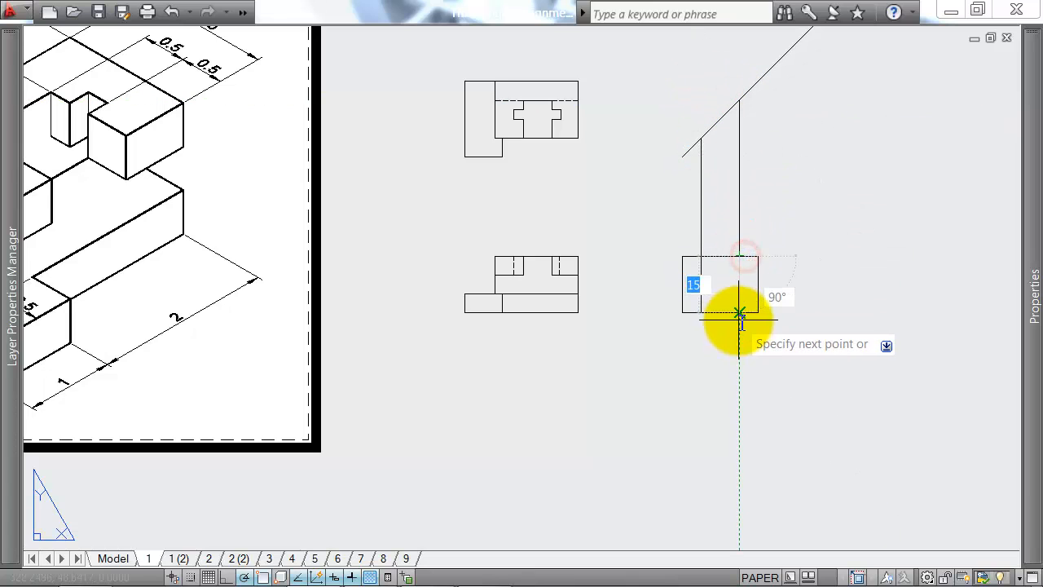
left_click(739, 315)
key("Return")
key("Return")
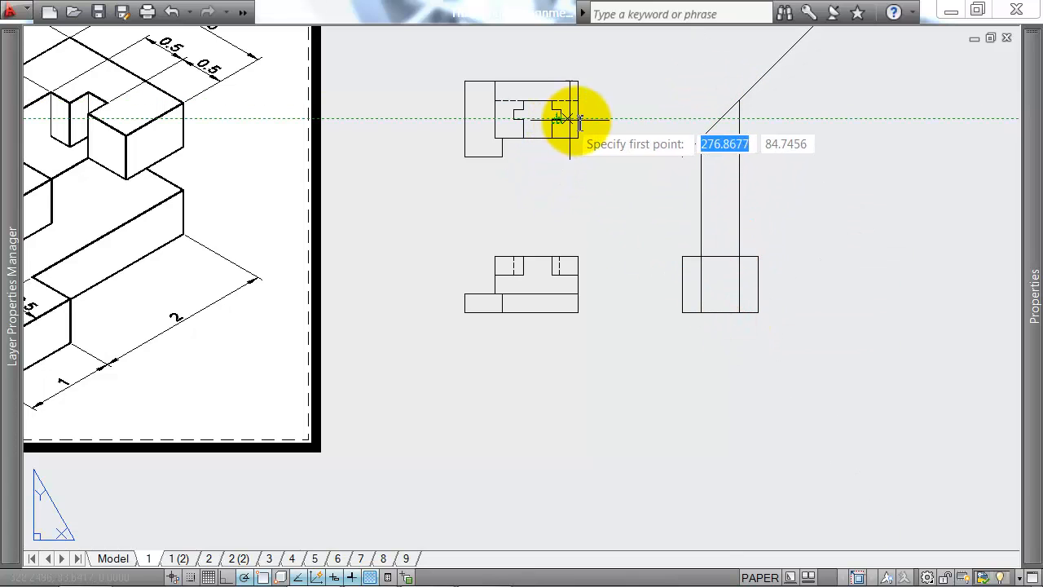
Step: Project the lower and upper edges of the plan recess's side notch from the 45° line down to the side view's base
left_click(721, 119)
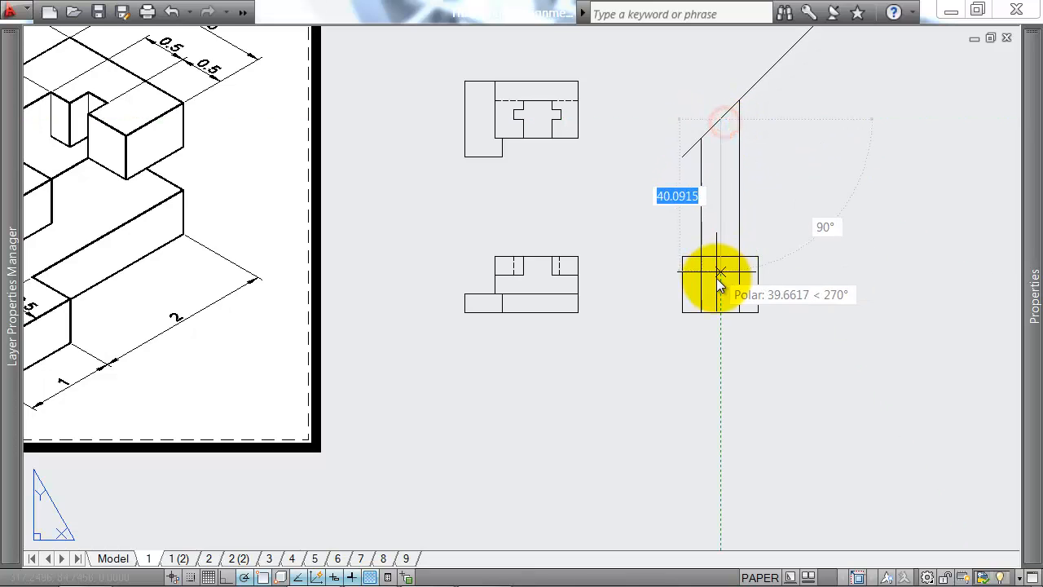
left_click(721, 312)
key("Return")
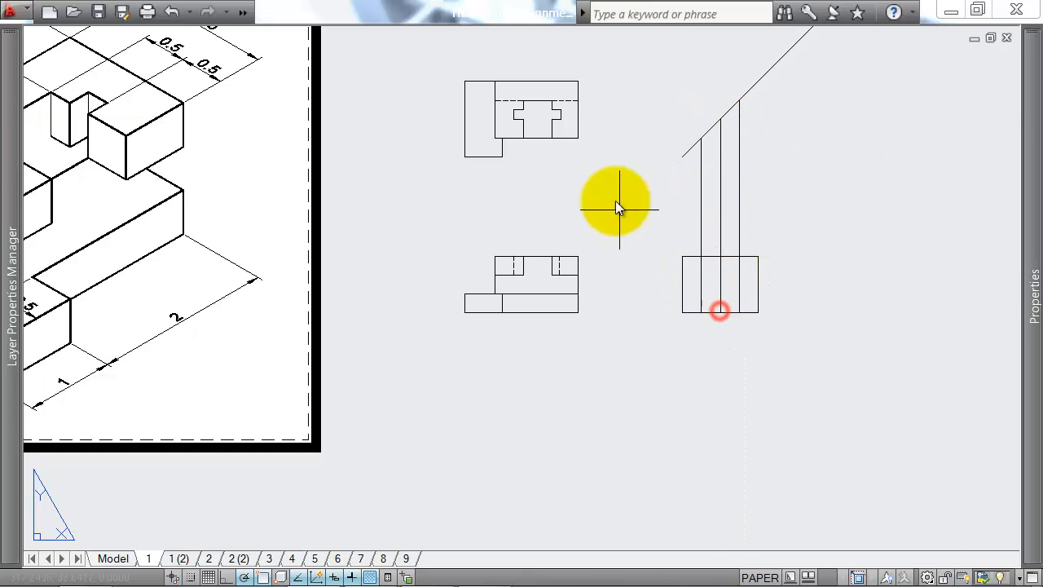
key("Return")
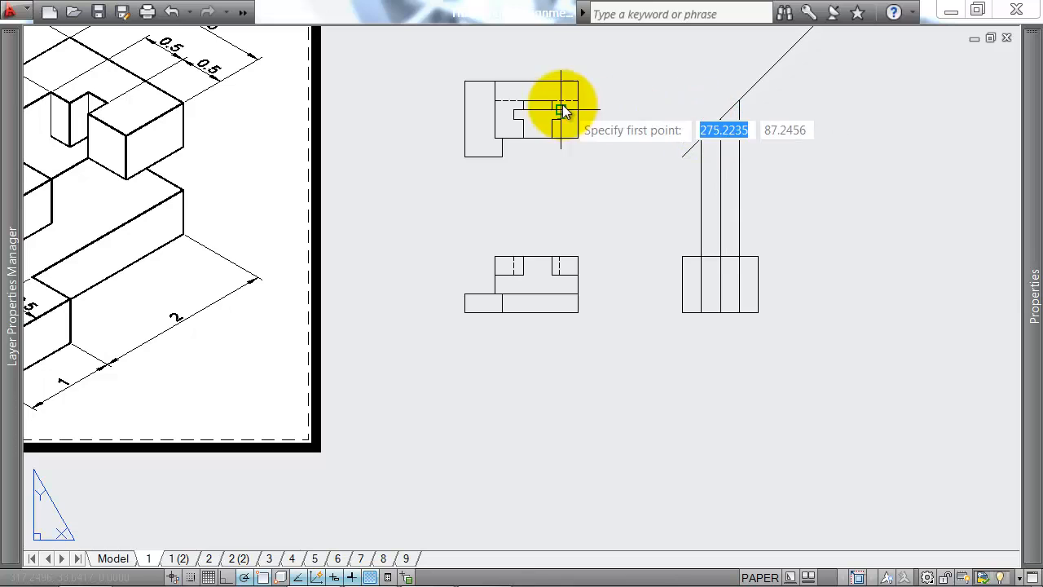
left_click(731, 110)
left_click(730, 256)
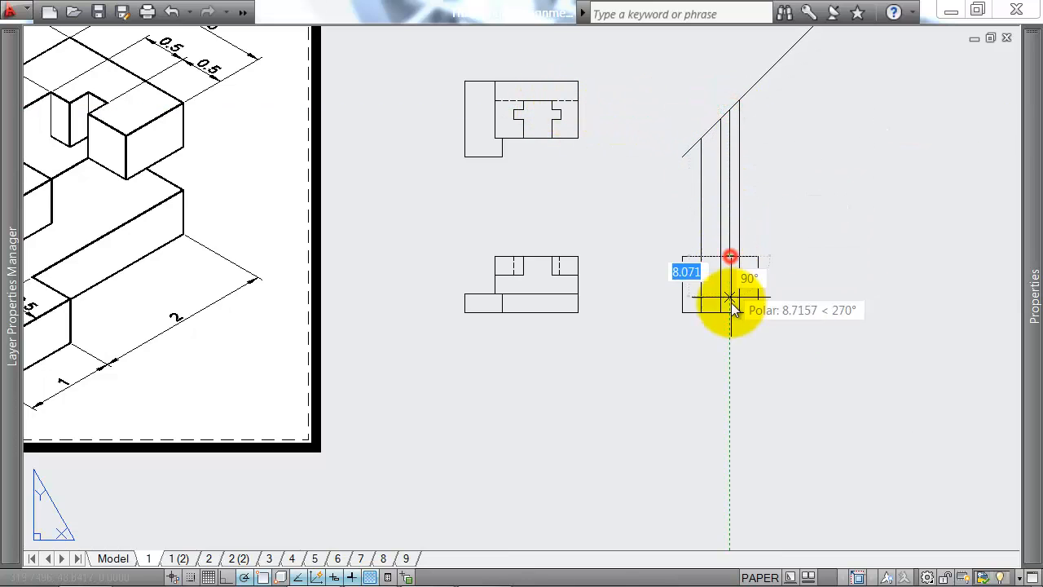
left_click(731, 312)
key("Return")
Step: Delete the four vertical projection segments between the 45° line and the top of the side view
left_click(749, 205)
left_click(656, 209)
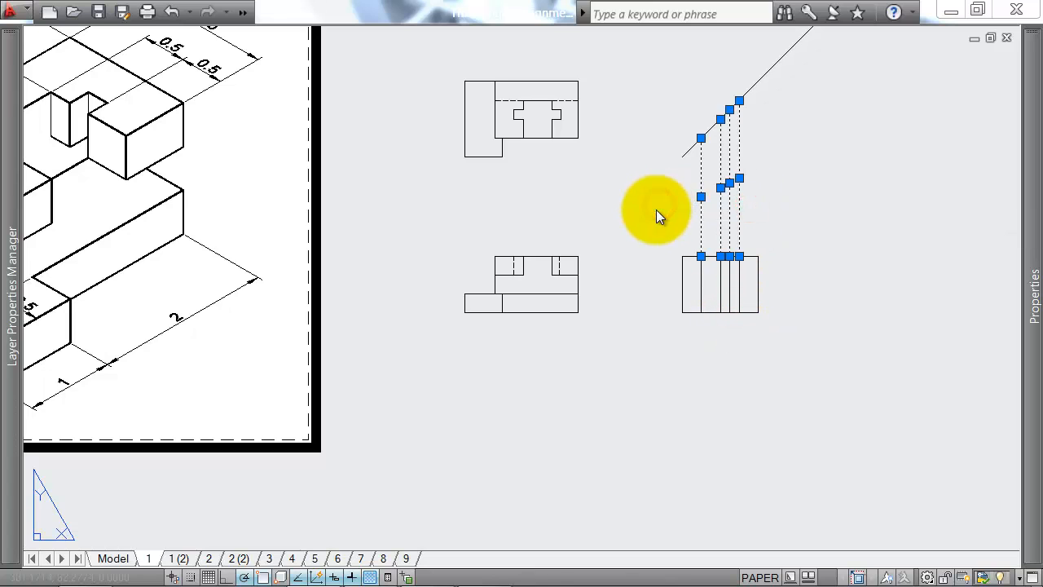
key("Delete")
Step: Draw two full-width horizontal lines across the side view, level with the front view's lower step and the recess bottom
type("l")
key("Return")
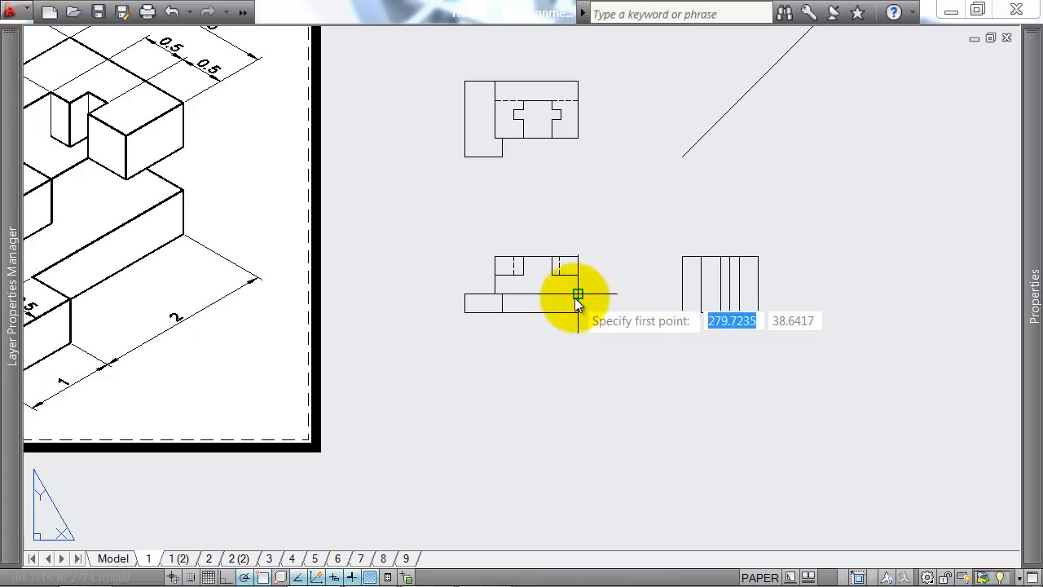
left_click(680, 295)
left_click(764, 294)
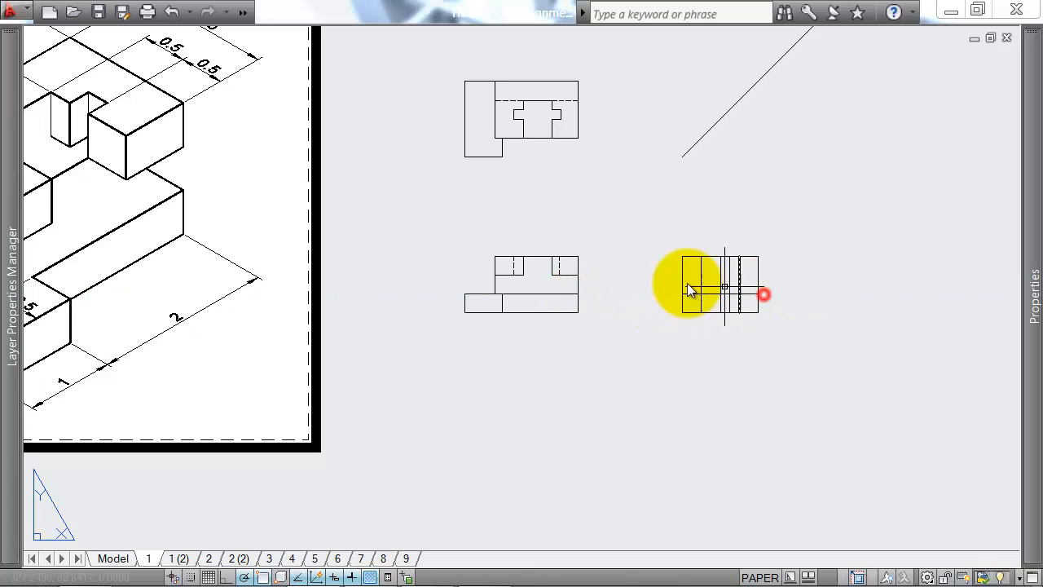
key("Return")
key("Return")
left_click(682, 272)
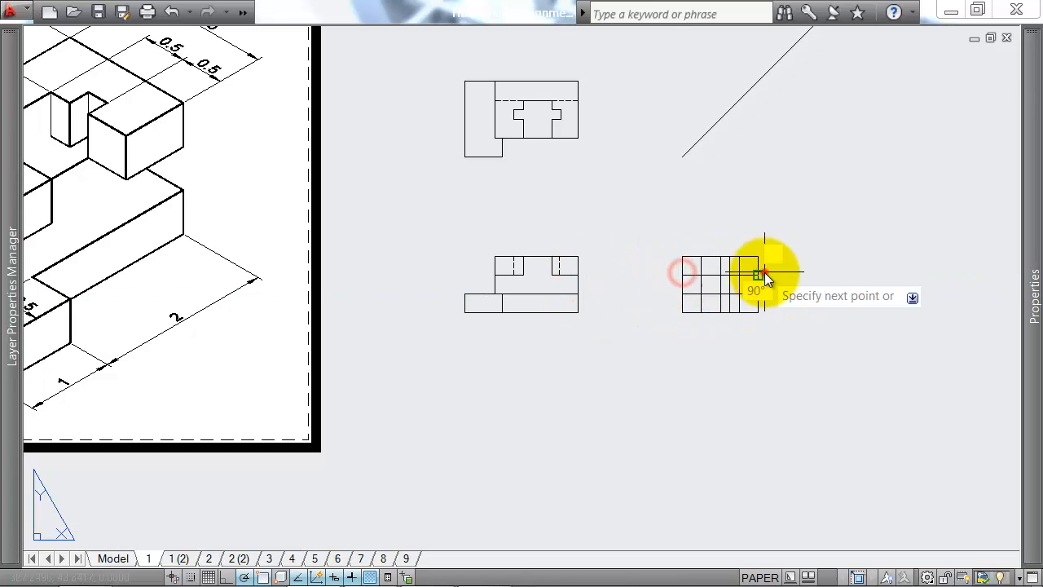
left_click(763, 273)
key("Return")
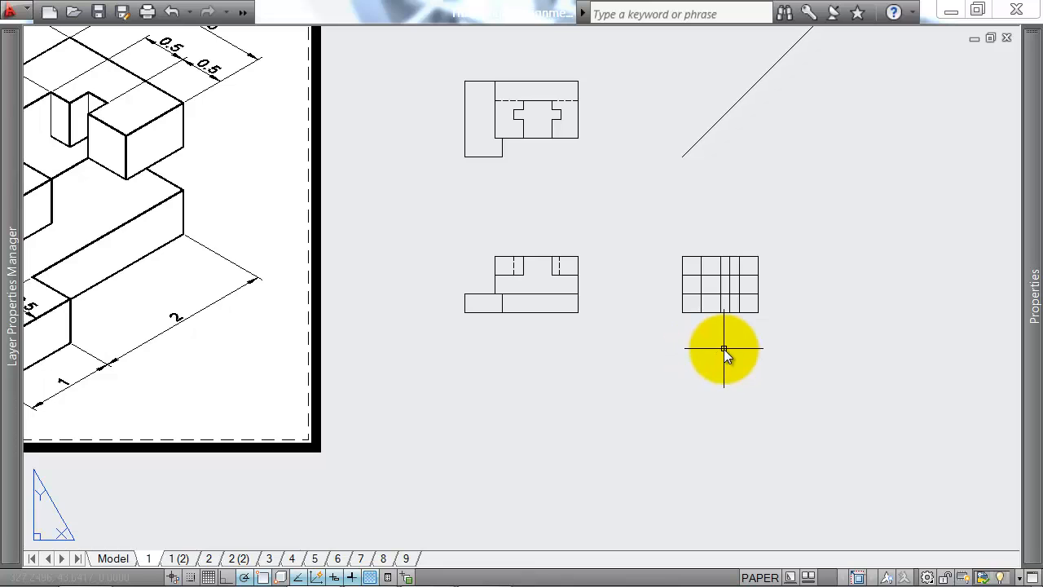
Step: Trim away the side view's upper-left corner above the lower horizontal line and outside the first projected vertical
scroll(333, 338, "down", 2)
middle_click_drag(307, 343, 487, 320)
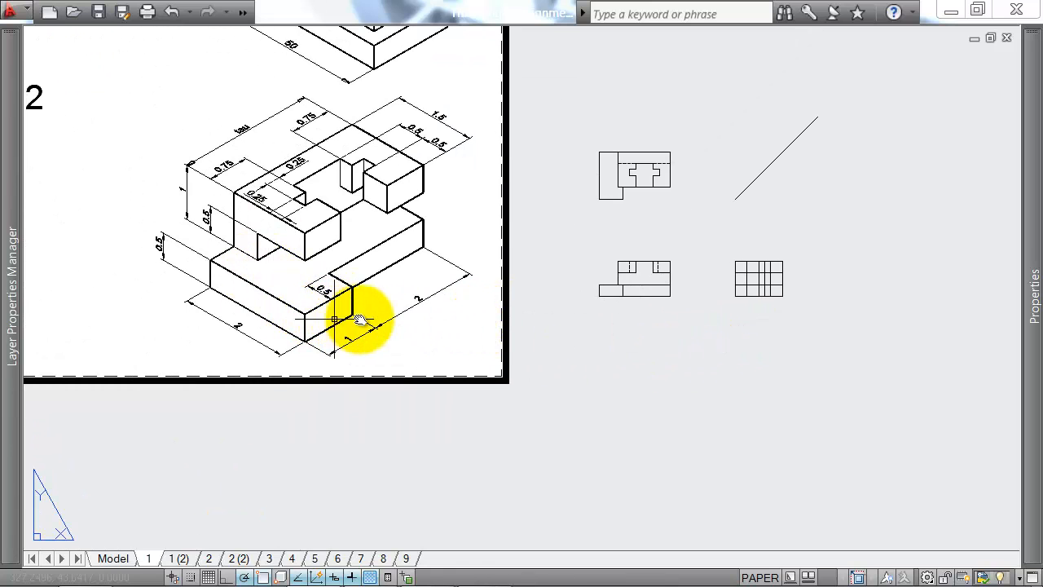
scroll(819, 290, "up", 4)
type("tr")
key("Return")
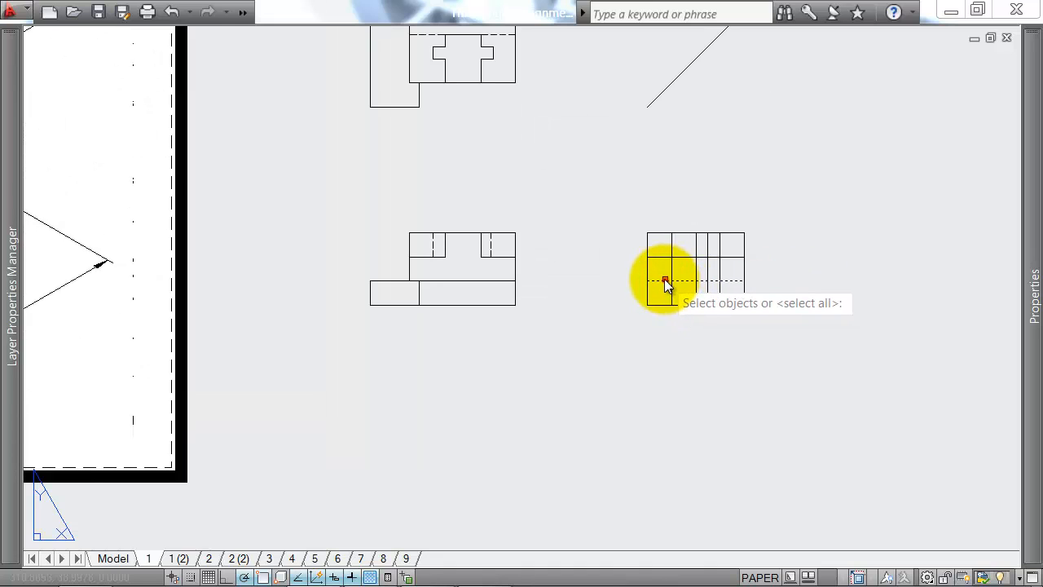
left_click(665, 281)
left_click(674, 249)
left_click(680, 247)
left_click(666, 252)
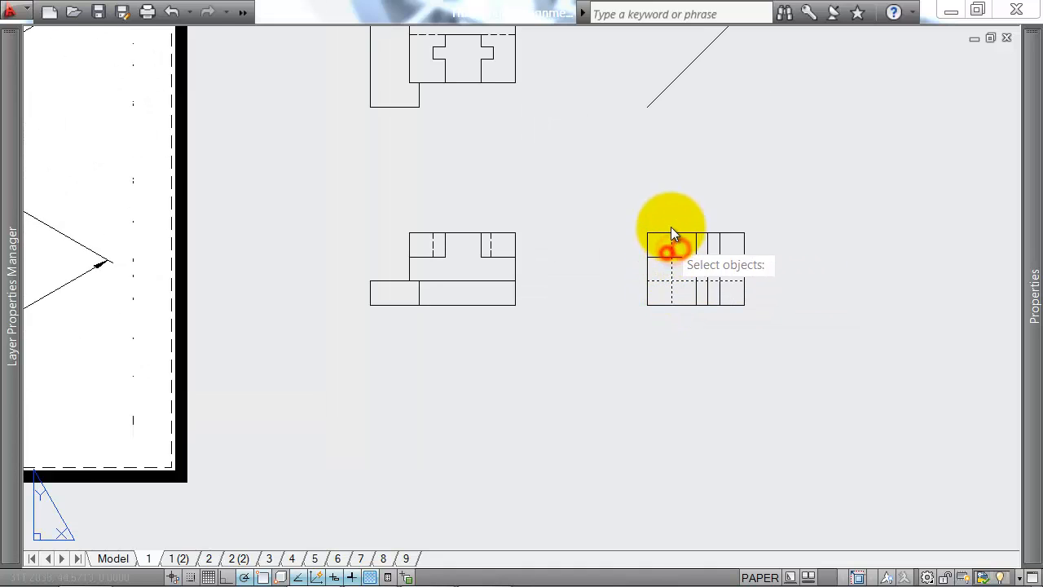
key("Return")
left_click(672, 219)
left_click(632, 265)
key("Return")
Step: Trim the side view's verticals between the two horizontal lines, keeping only the rear wall's two edges
scroll(672, 326, "down", 1)
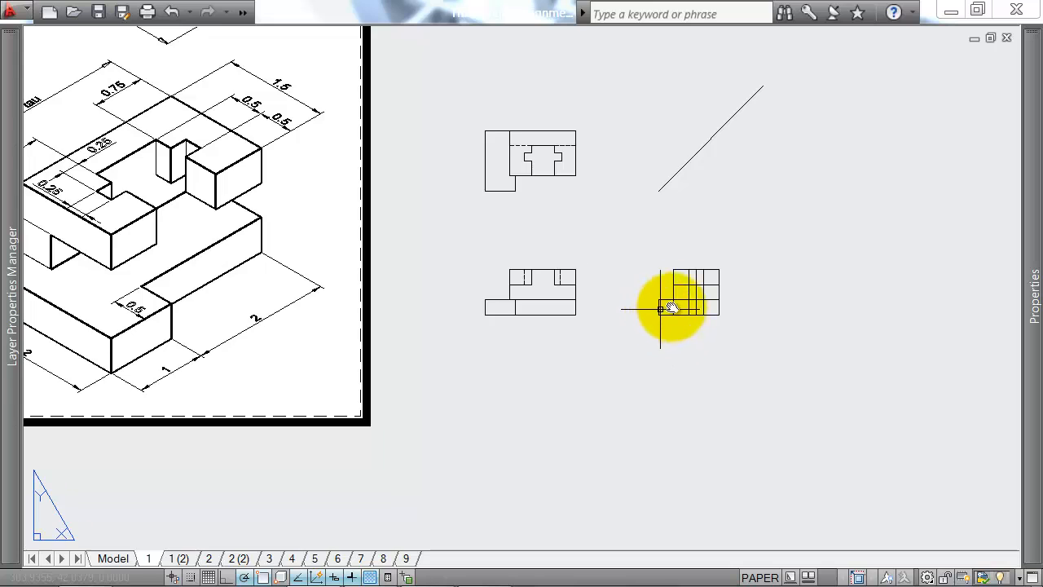
mouse_move(670, 308)
middle_mouse_down()
mouse_move(692, 296)
mouse_move(672, 299)
middle_mouse_up()
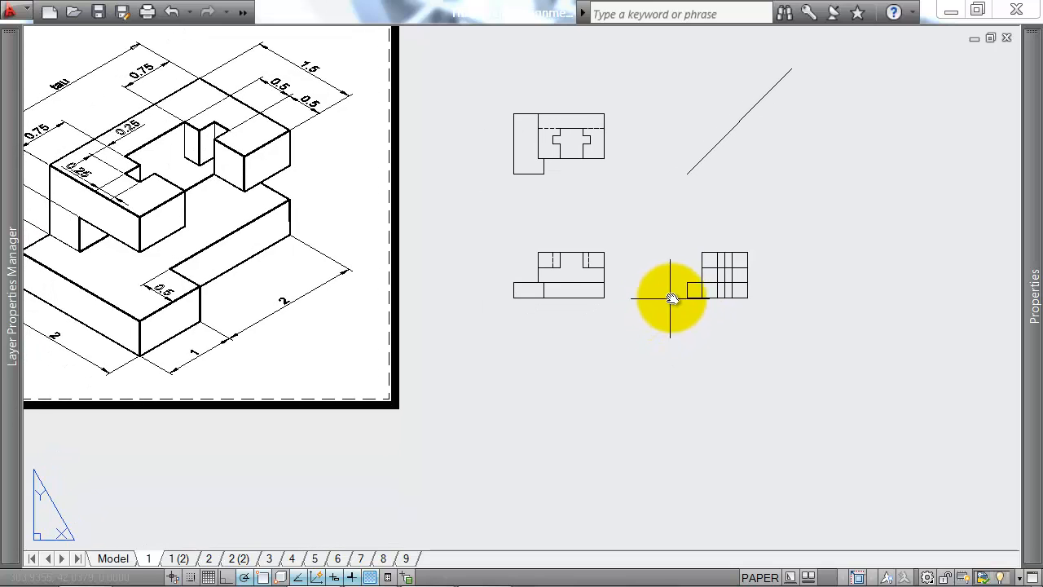
middle_click_drag(159, 279, 242, 272)
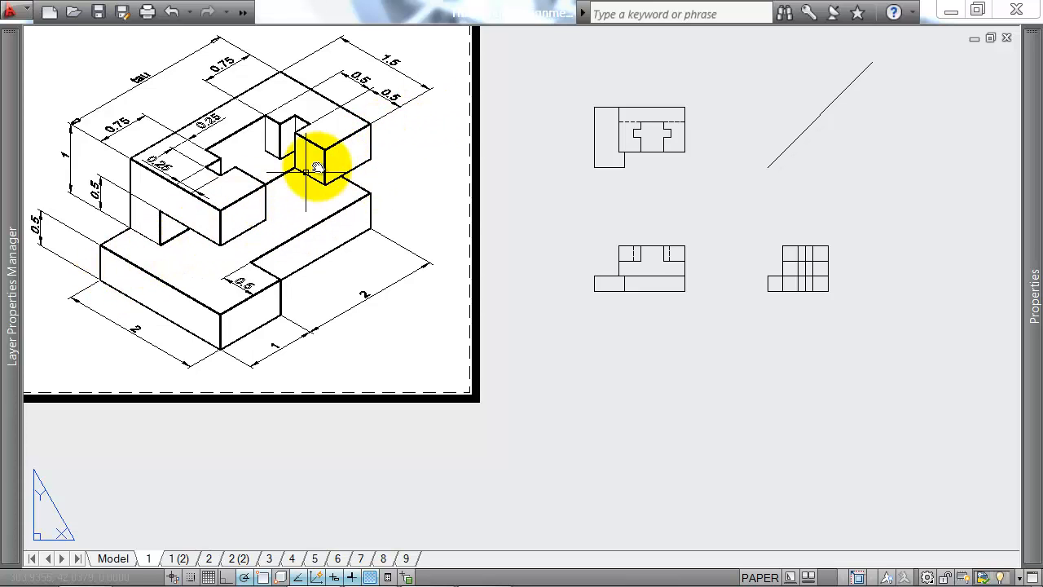
scroll(814, 275, "up", 3)
scroll(813, 263, "down", 2)
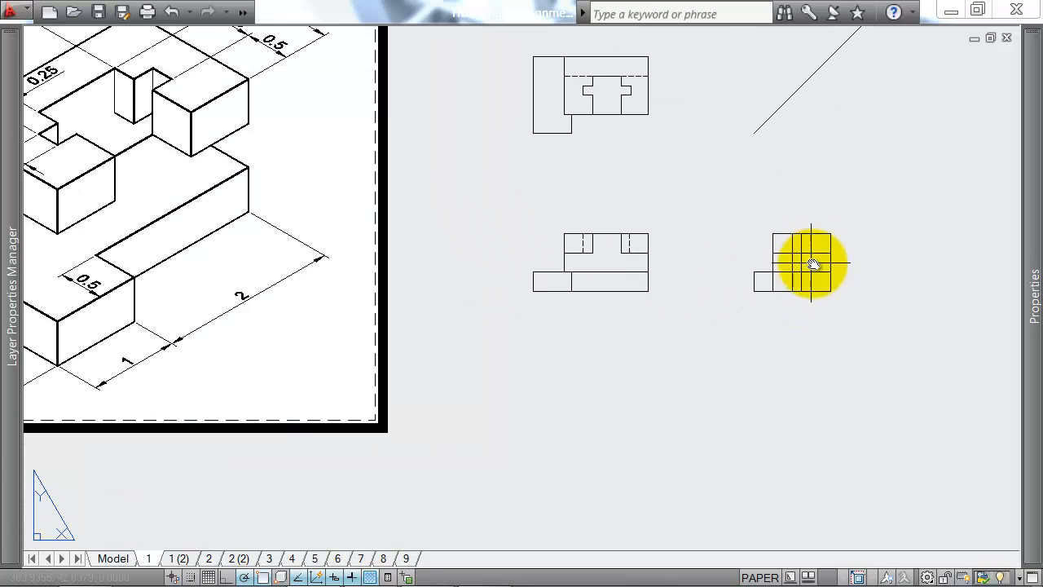
middle_click_drag(749, 210, 730, 222)
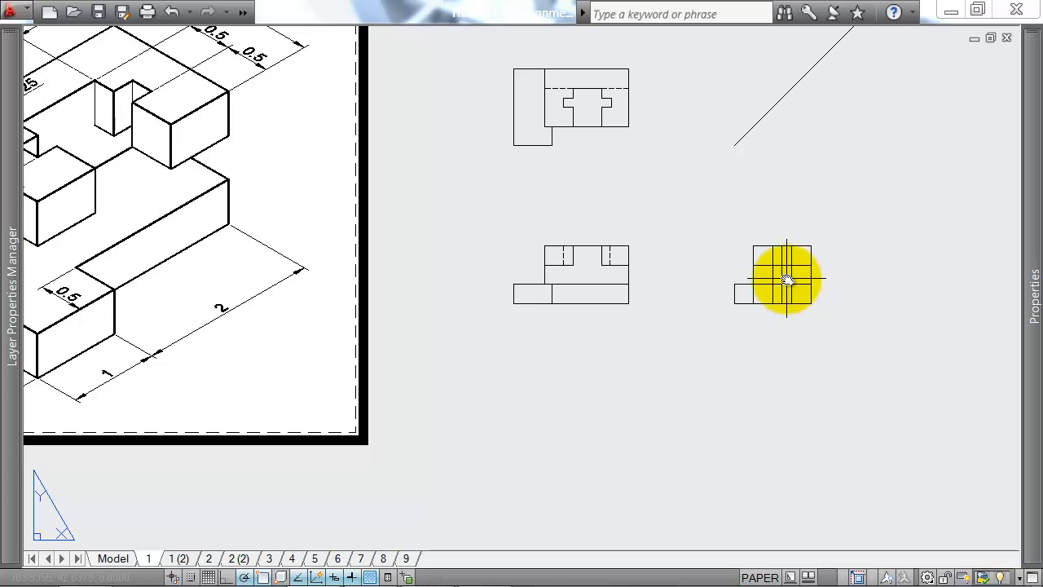
type("tr")
key("Return")
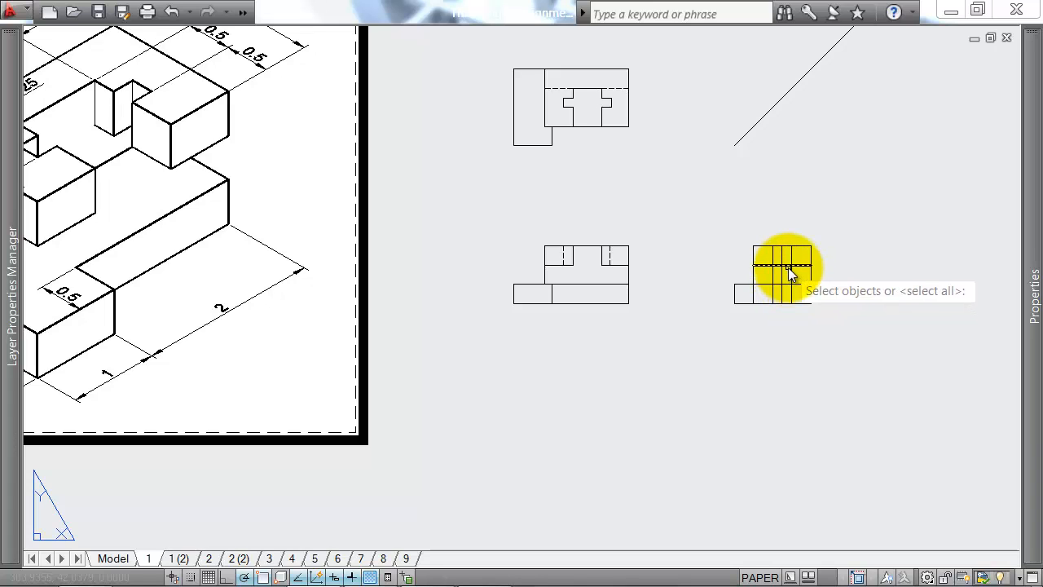
left_click(788, 268)
key("Return")
left_click(730, 275)
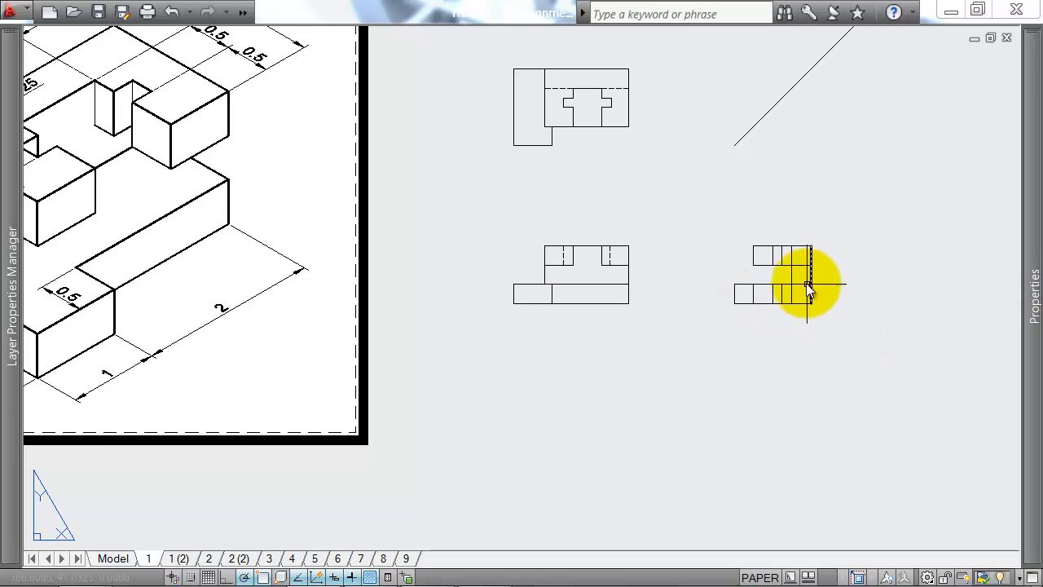
Step: Remove the two recess-notch verticals from the side view's bottom strip
scroll(799, 277, "up", 2)
scroll(804, 303, "down", 4)
middle_click_drag(772, 309, 802, 295)
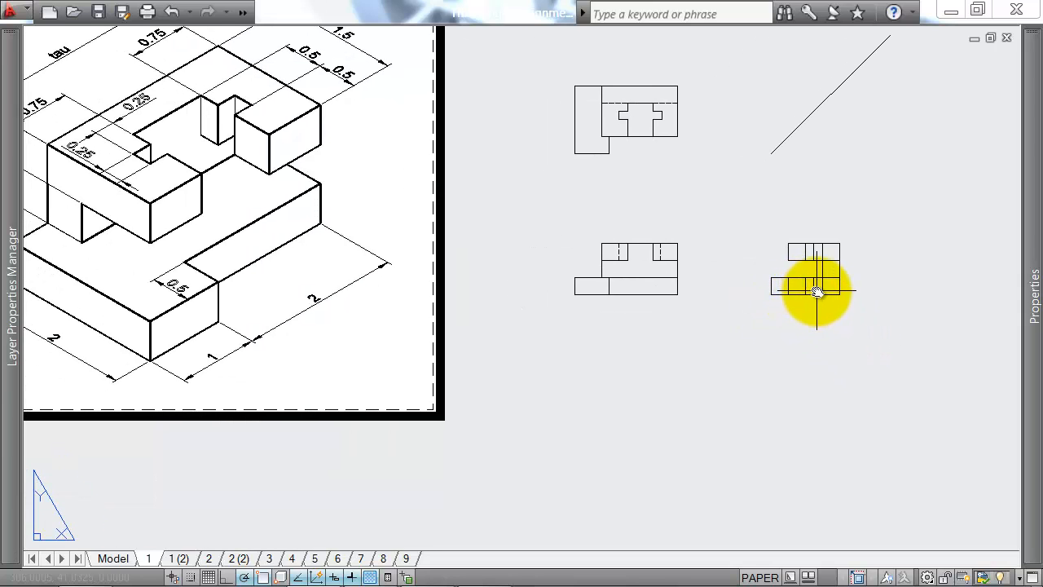
scroll(817, 290, "up", 3)
scroll(812, 279, "down", 2)
scroll(810, 284, "up", 3)
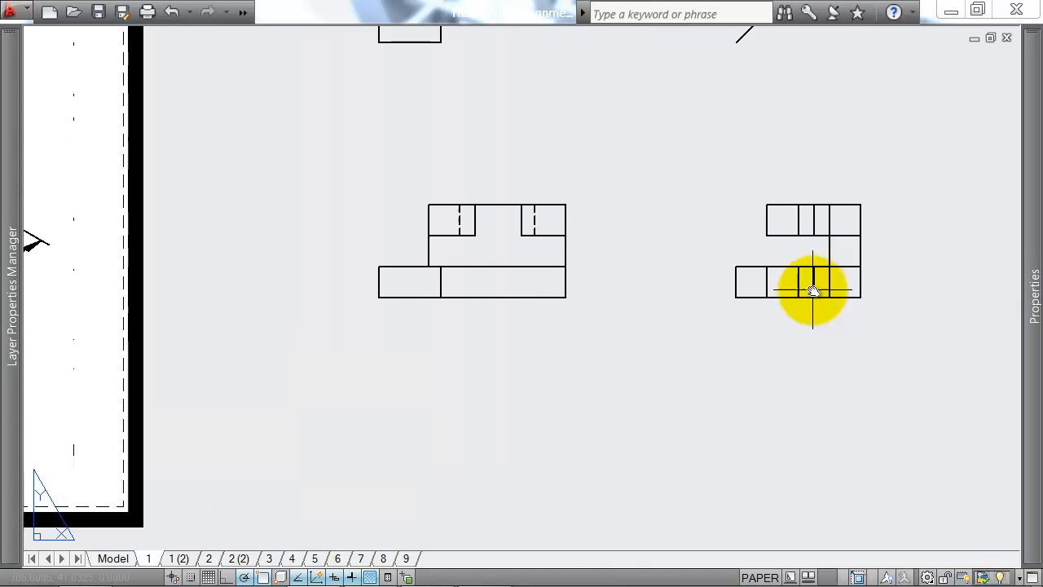
scroll(805, 223, "down", 4)
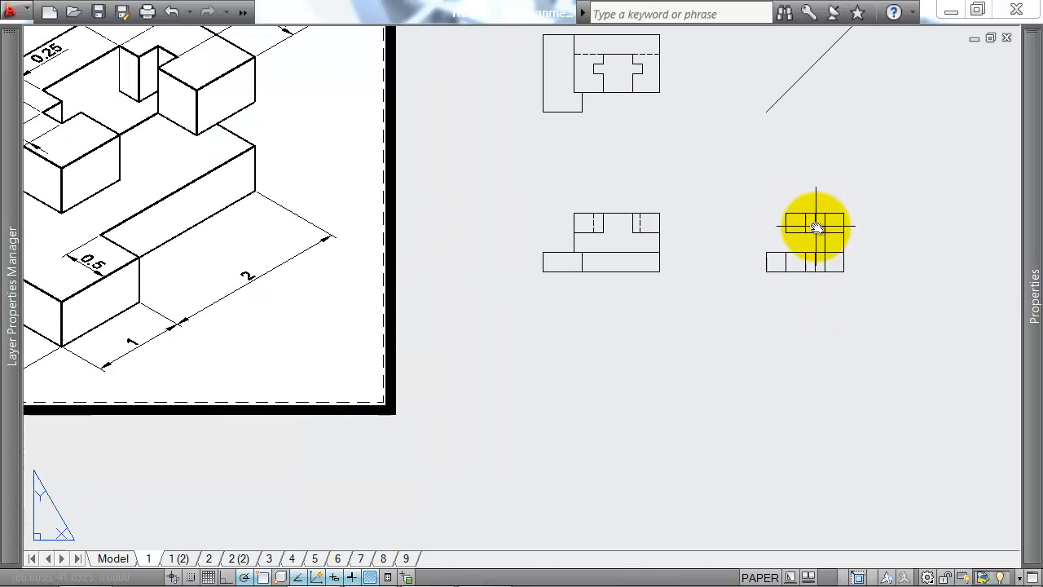
scroll(729, 128, "up", 3)
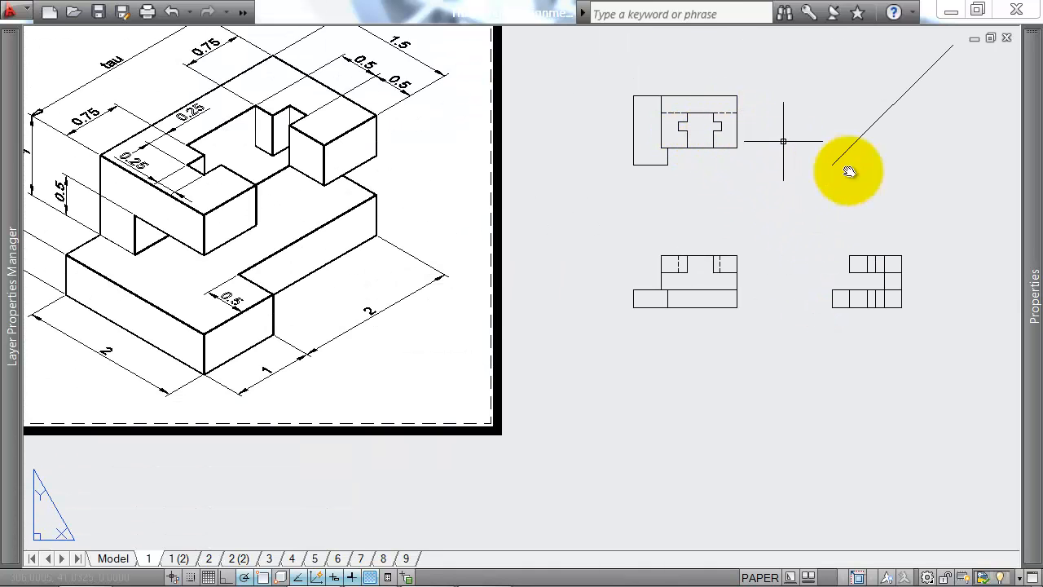
scroll(871, 300, "up", 2)
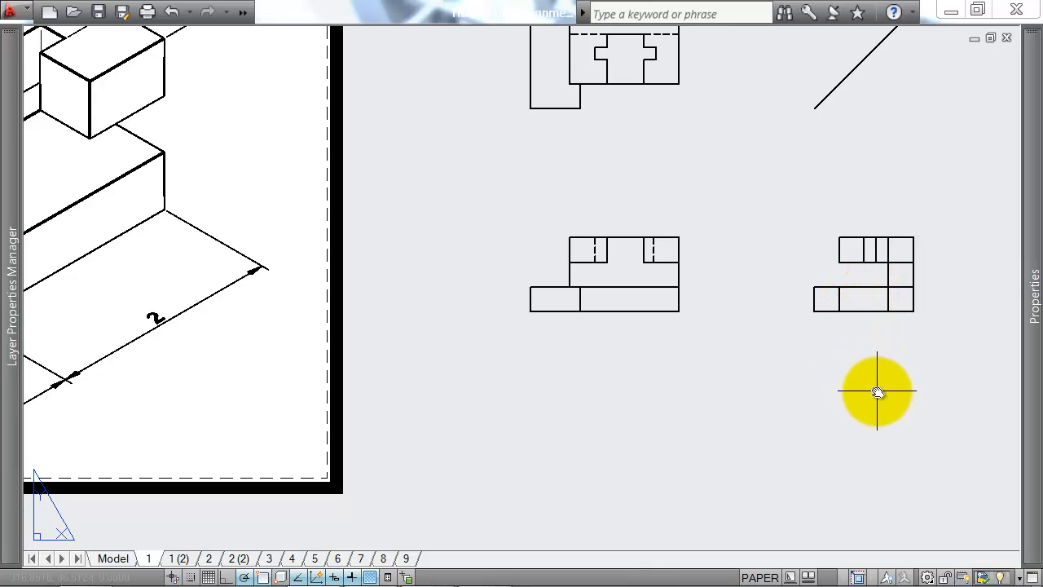
Step: Trim the rear wall's inner vertical below the lower horizontal line in the side view
middle_click_drag(903, 370, 856, 368)
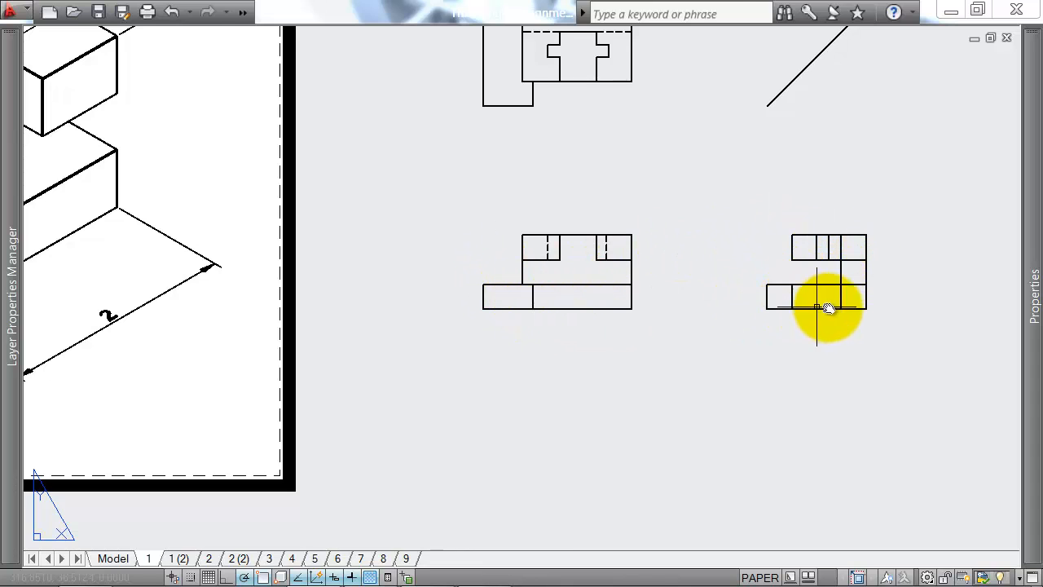
middle_click_drag(878, 298, 835, 303)
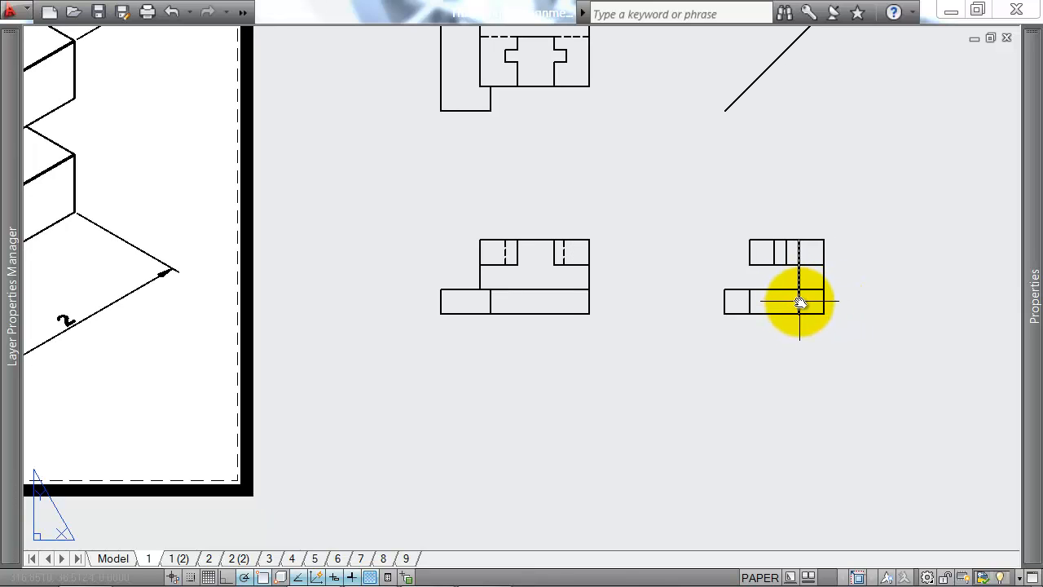
left_click(786, 300)
scroll(786, 303, "down", 2)
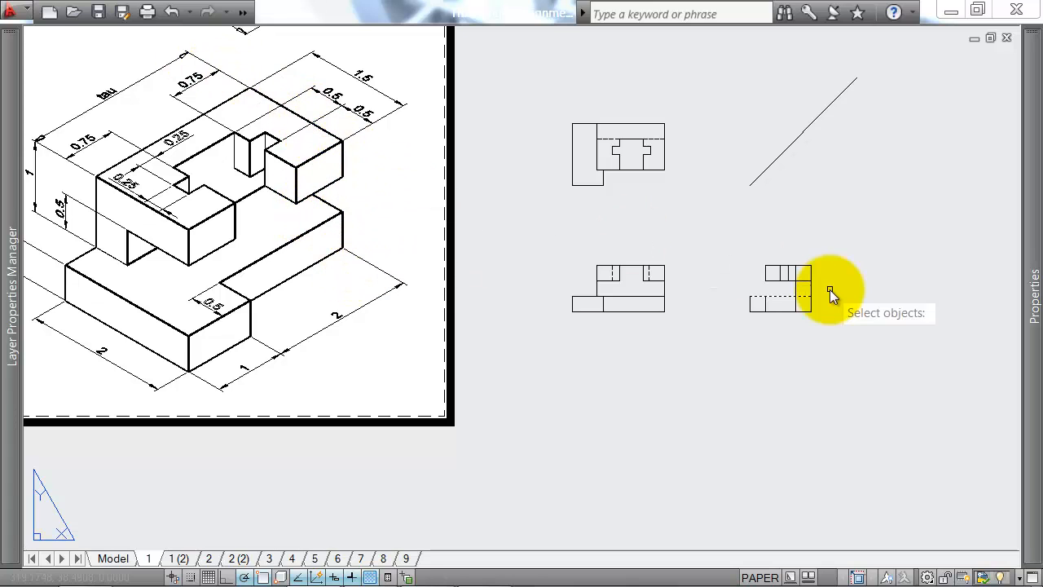
scroll(807, 298, "up", 3)
key("Return")
left_click(788, 310)
left_click(780, 311)
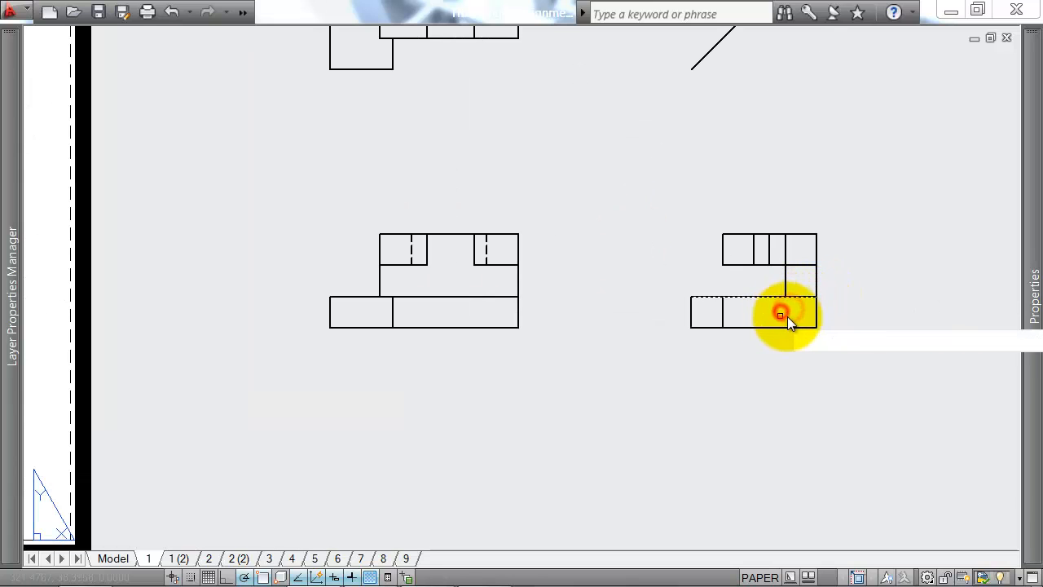
key("Return")
scroll(808, 309, "down", 2)
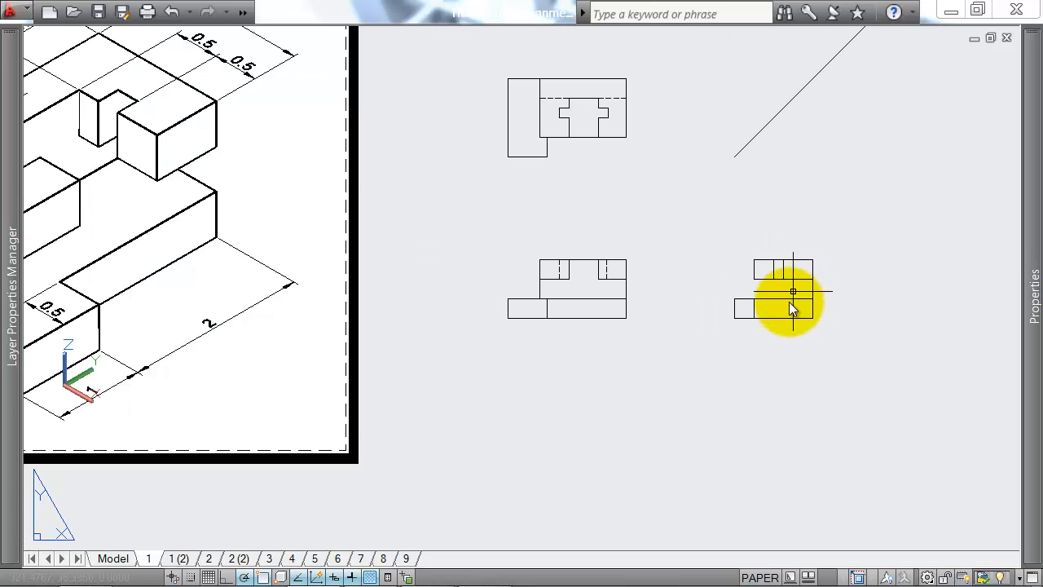
scroll(802, 293, "up", 5)
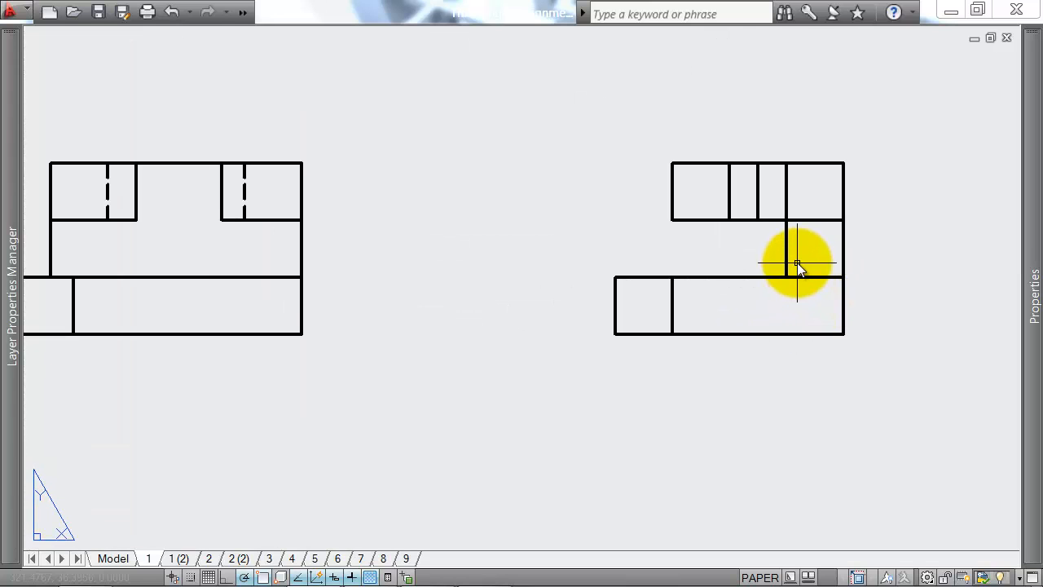
Step: Trim the side view's lower horizontal line between the rear wall's inner vertical and its outer edge
type("tr")
key("Return")
left_click(799, 256)
left_click(775, 263)
key("Return")
left_click(822, 266)
left_click(812, 294)
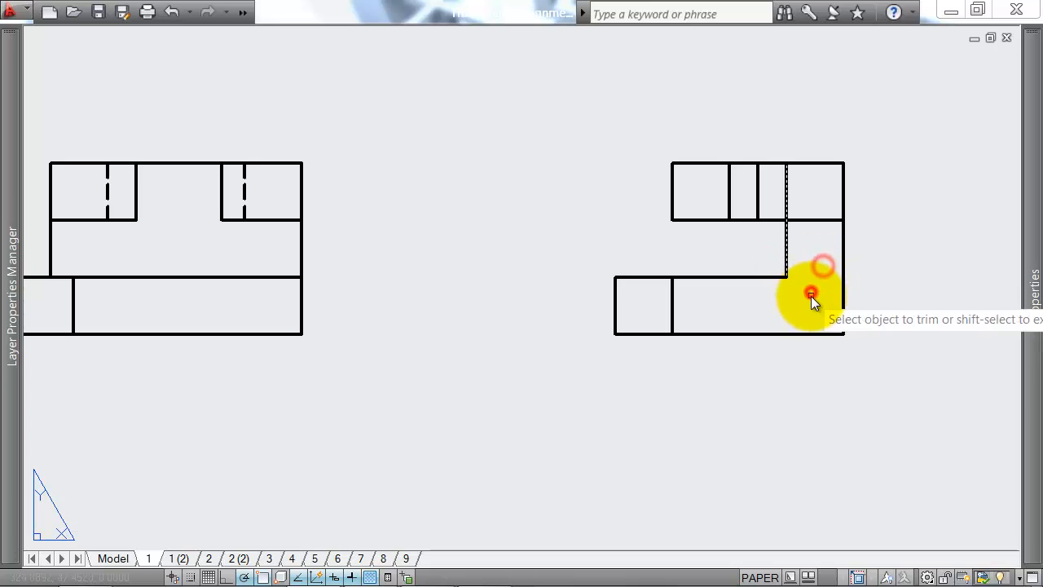
Step: Draw a 5-unit horizontal line across the foot of the side view's rear wall and set its linetype to HIDDEN
key("Return")
type("l")
key("Return")
left_click(787, 277)
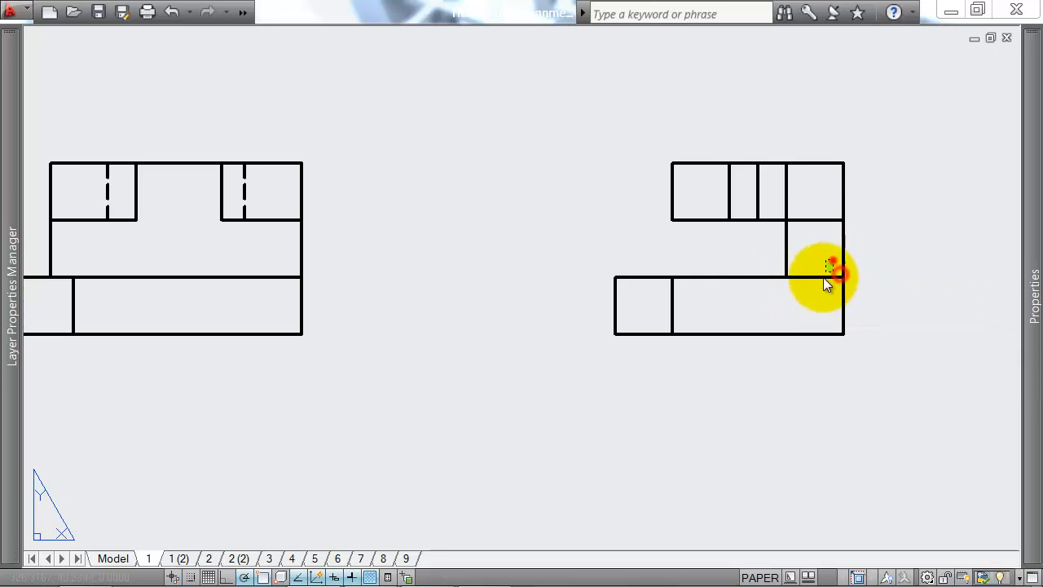
mouse_move(1024, 217)
left_click(944, 133)
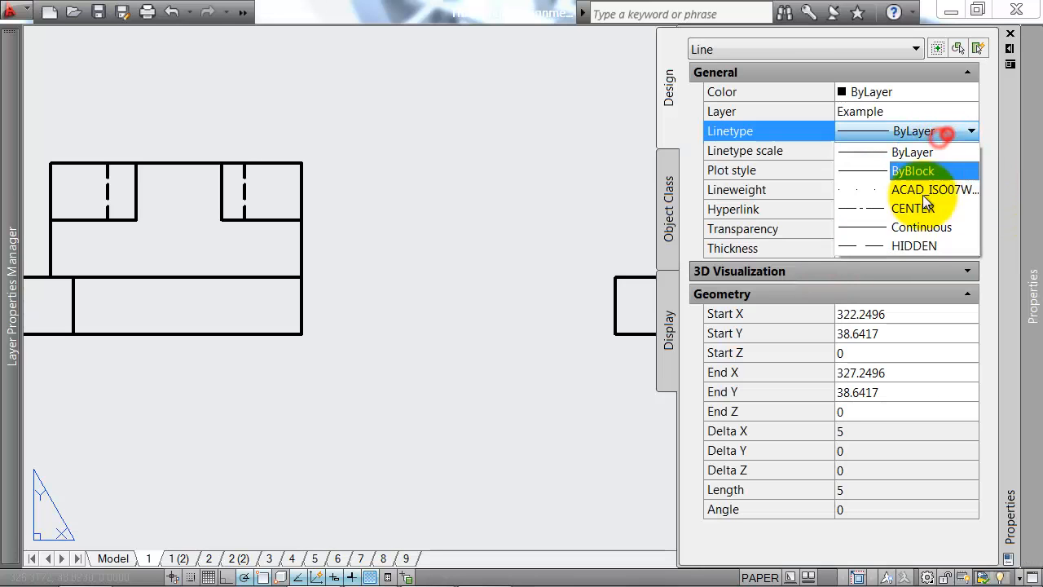
left_click(918, 241)
key("Escape")
Step: Compare the side view's upper part and recess verticals with the second exercise's isometric drawing
scroll(523, 280, "down", 4)
scroll(611, 274, "down", 2)
middle_click_drag(622, 274, 756, 273)
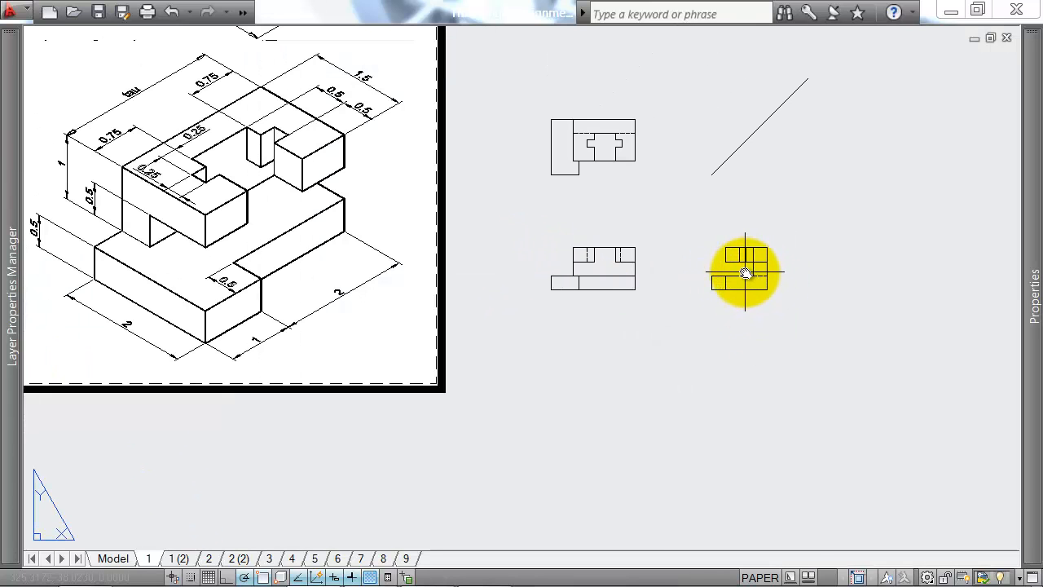
scroll(754, 273, "up", 3)
scroll(728, 276, "down", 2)
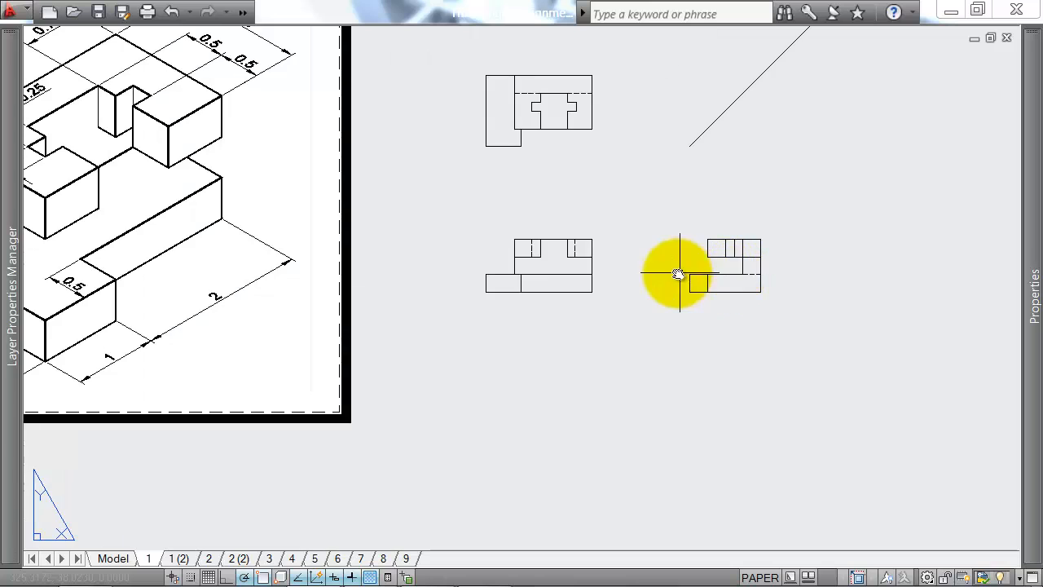
middle_click_drag(680, 275, 763, 278)
middle_click_drag(92, 255, 234, 232)
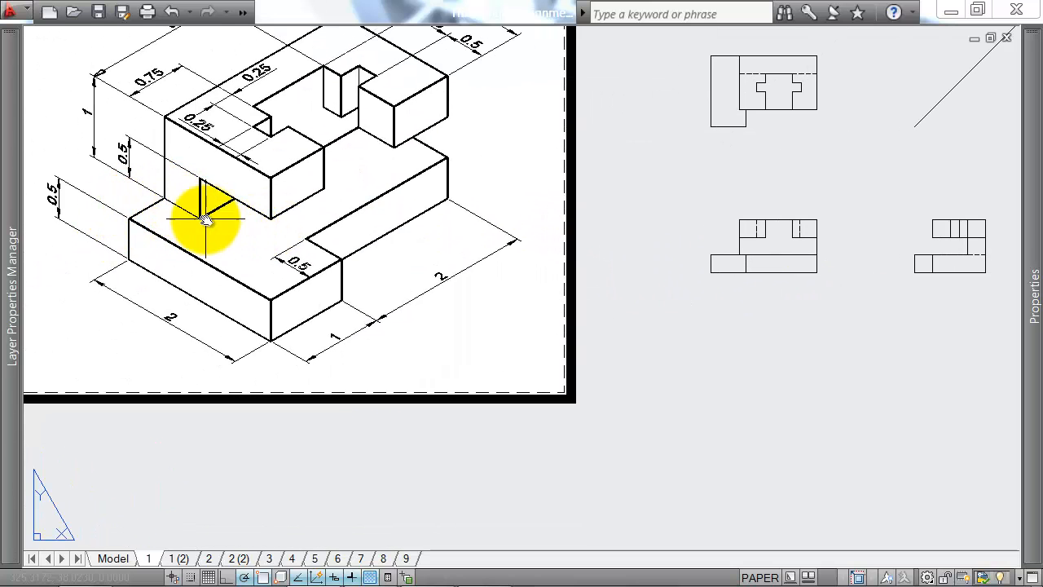
middle_click_drag(780, 294, 598, 295)
scroll(794, 231, "up", 3)
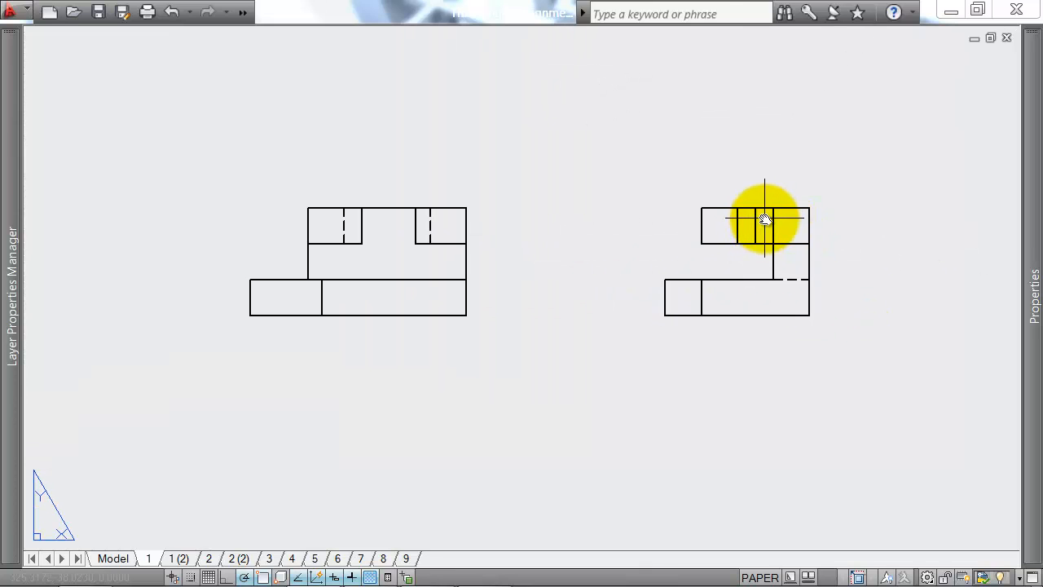
left_click(766, 218)
left_click(710, 238)
scroll(736, 243, "down", 4)
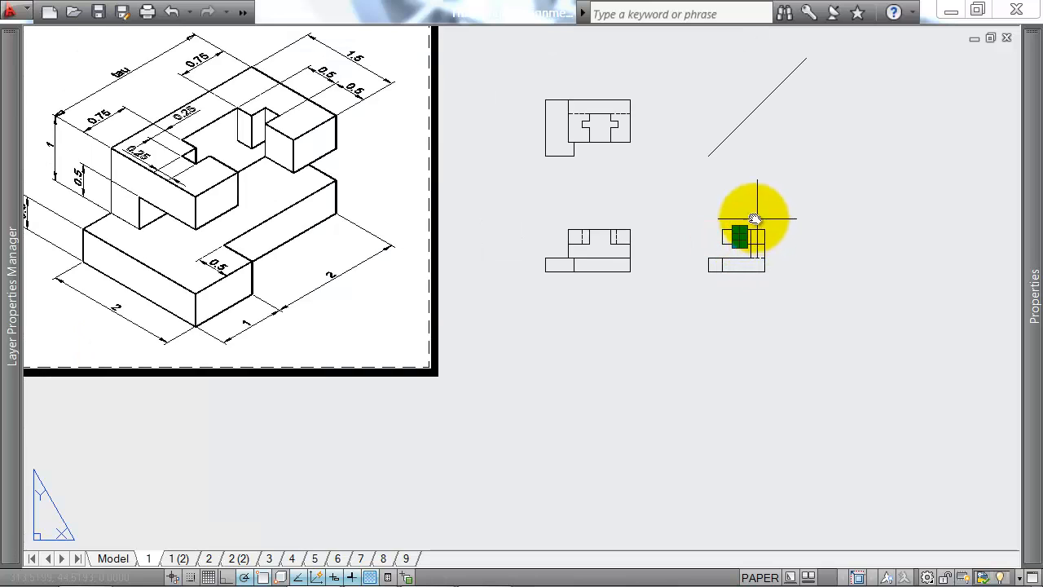
scroll(745, 235, "up", 3)
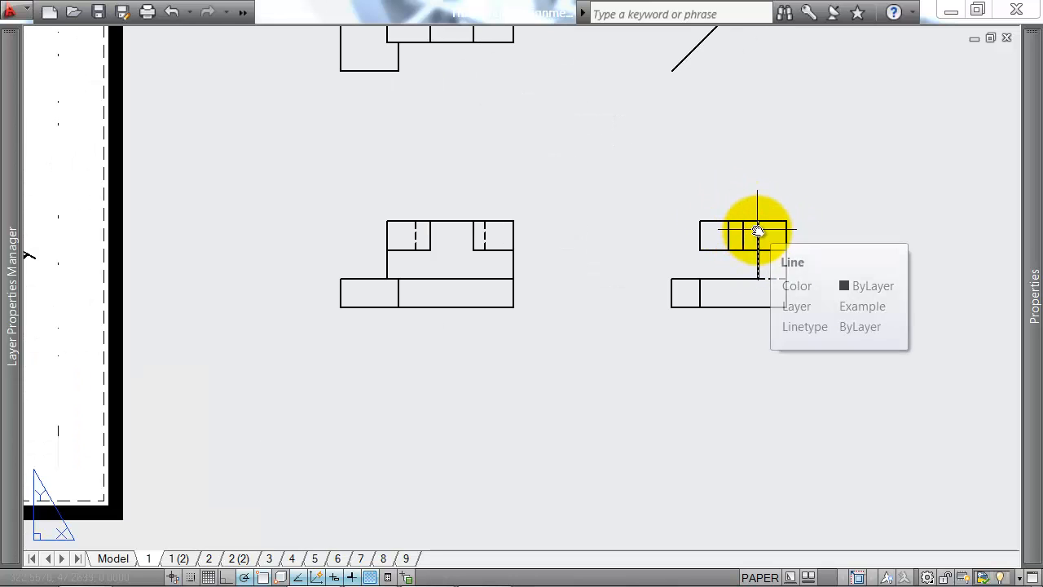
Step: Trim the side view's inner wall vertical above the overhang's underside, and the underside line across the rear wall
type("tr")
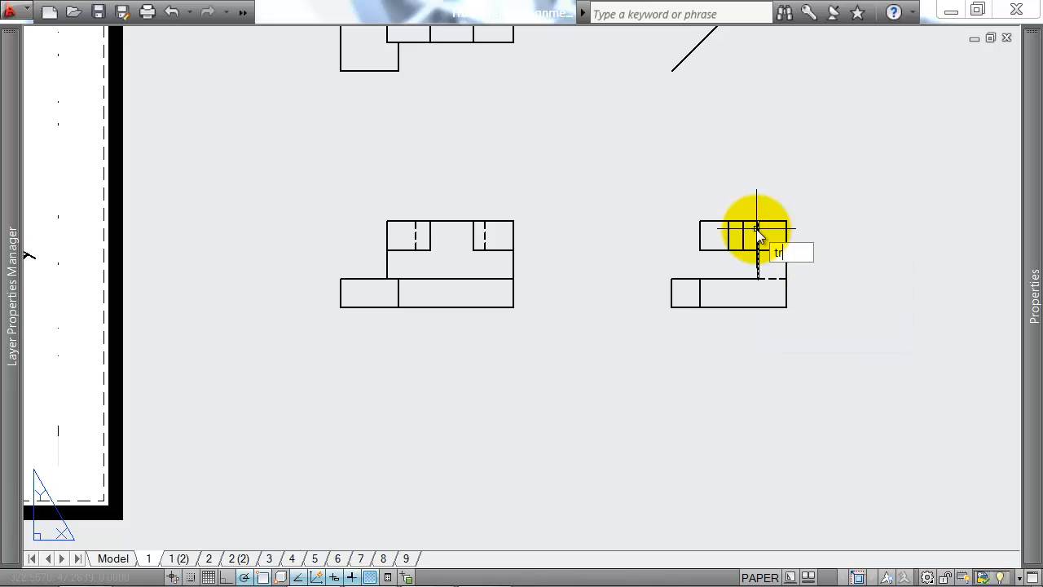
key("Return")
scroll(766, 251, "up", 2)
left_click(769, 247)
right_click(764, 254)
left_click(767, 228)
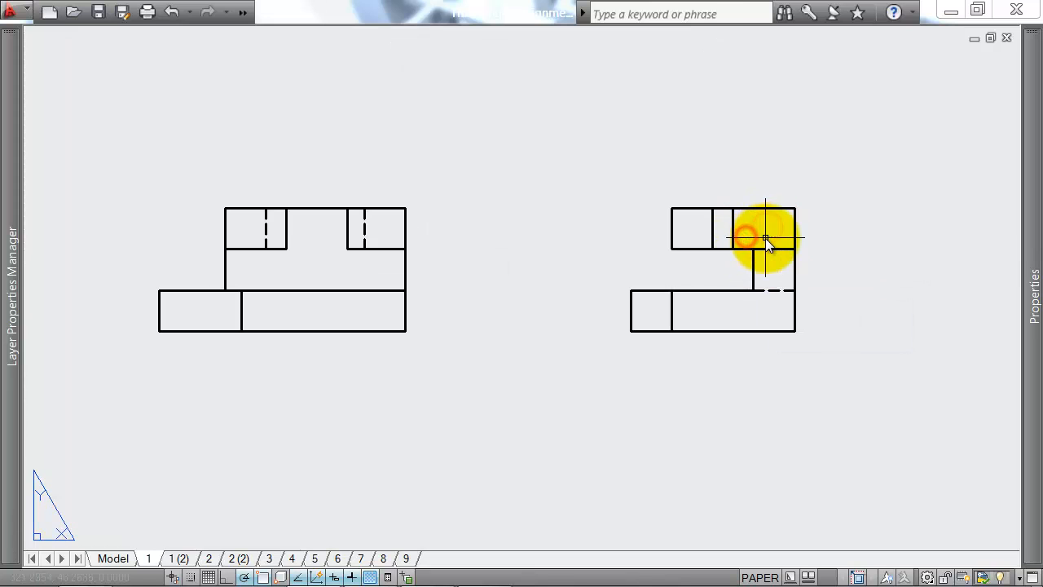
left_click(764, 264)
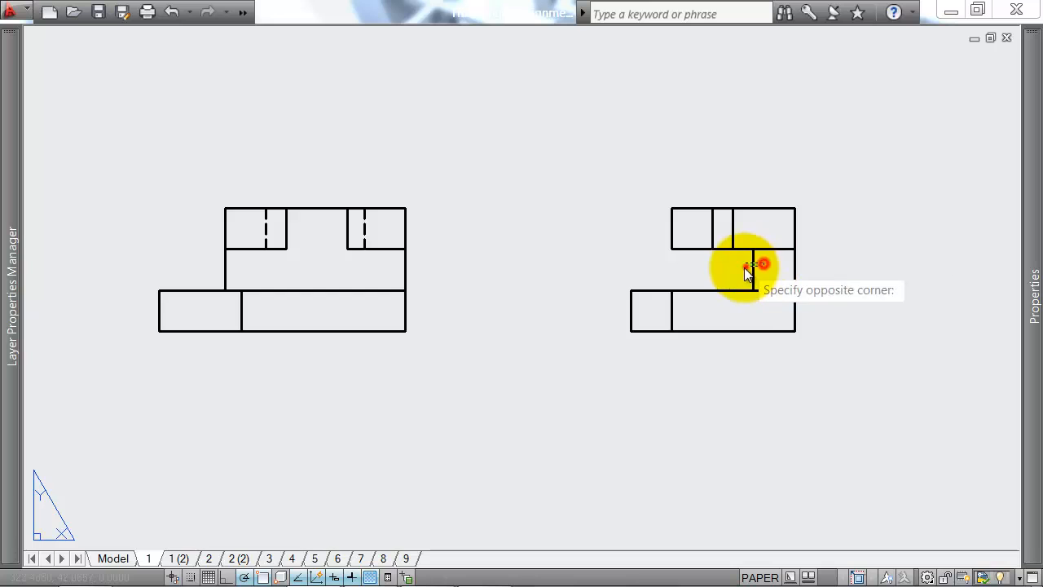
left_click(745, 266)
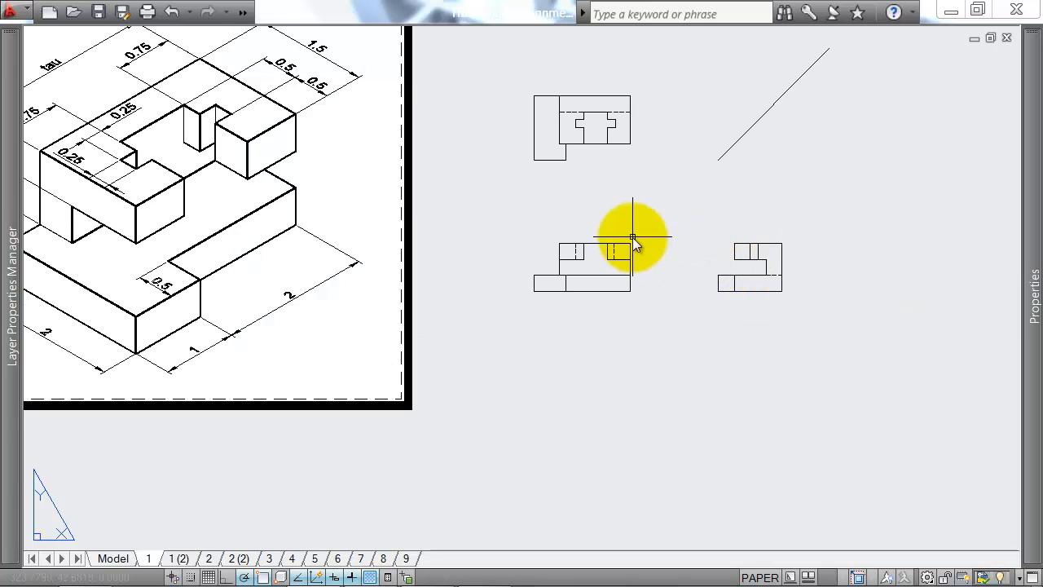
Step: Draw a vertical line from the inner corner of the overhang's underside up to the side view's top edge
middle_click_drag(633, 238, 660, 246)
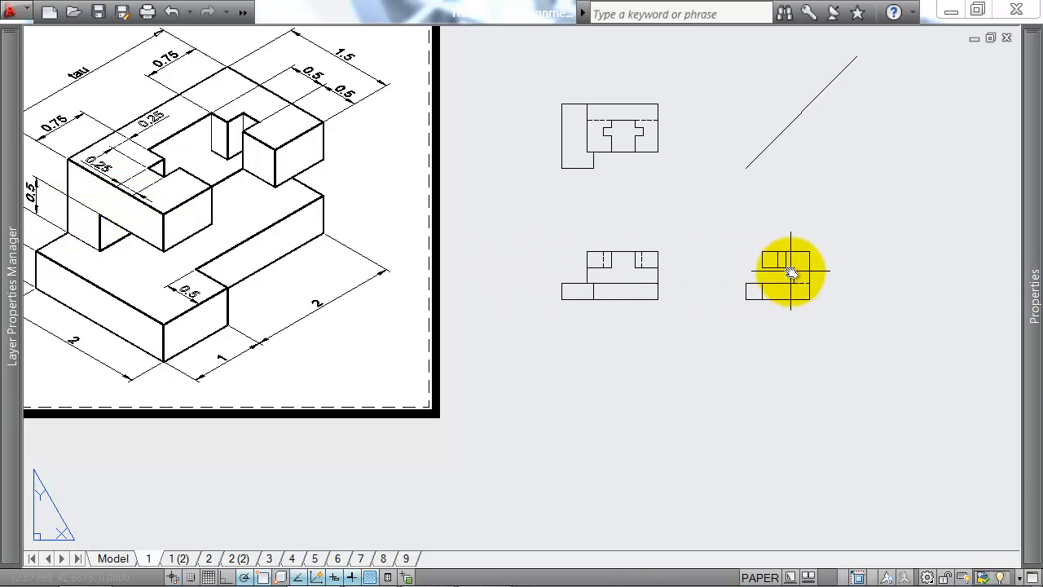
type("l")
key("Return")
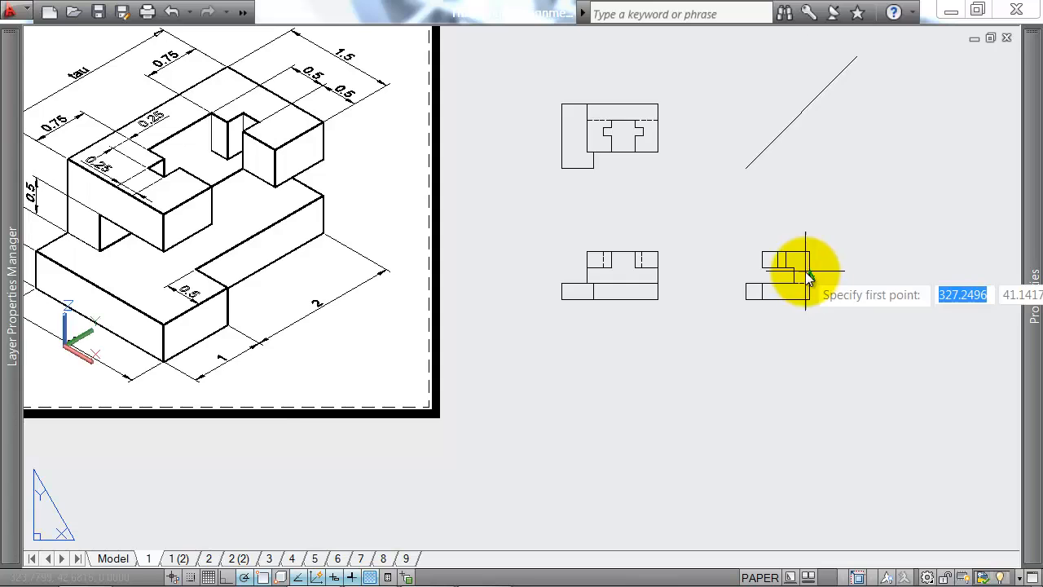
scroll(789, 270, "up", 2)
left_click(789, 264)
key("Escape")
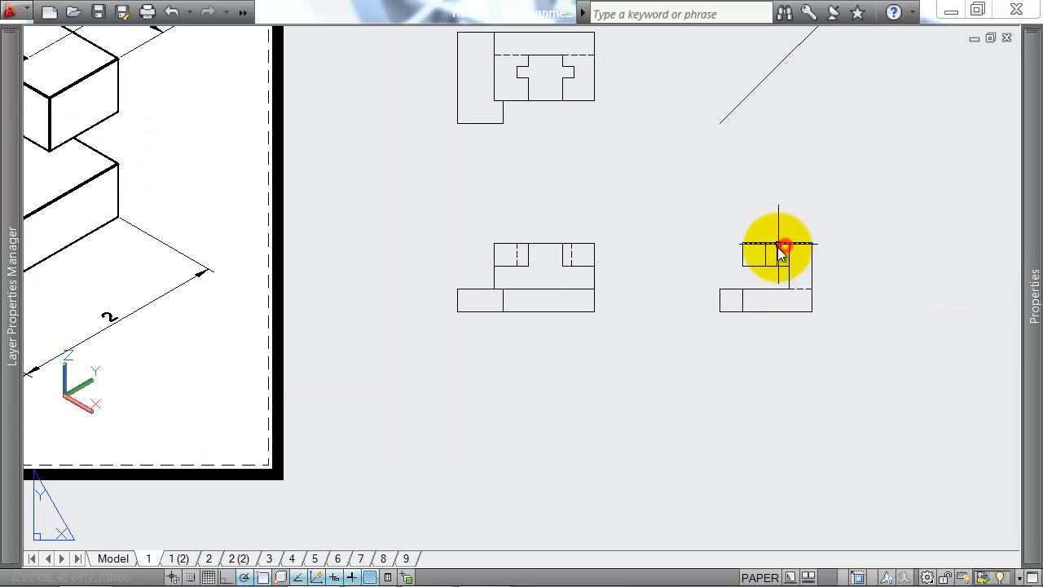
Step: Set the linetype of the three inner verticals in the side view's upper block to HIDDEN
left_click(797, 256)
left_click(751, 256)
mouse_move(1032, 252)
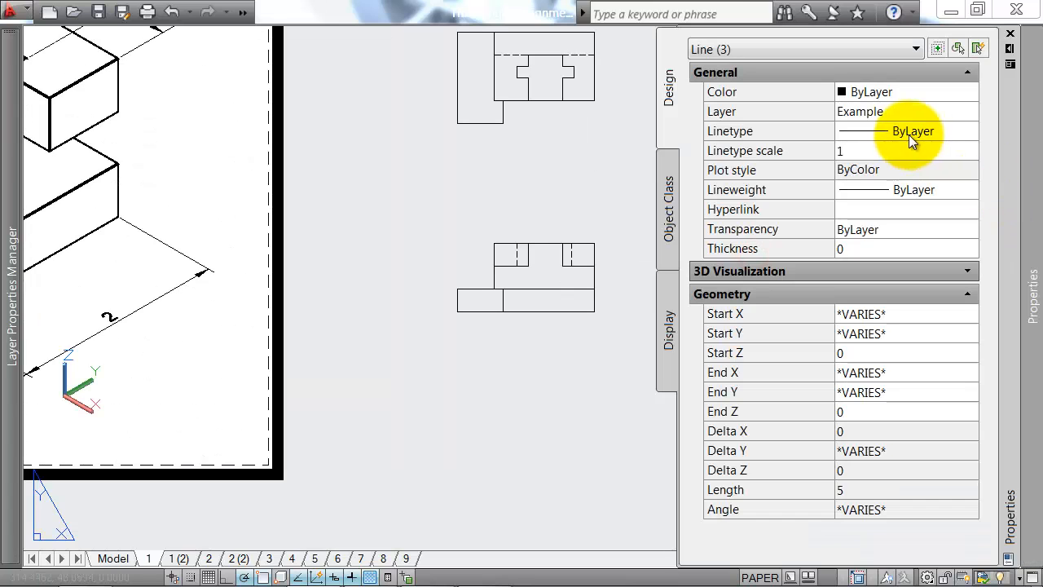
left_click(921, 131)
left_click(899, 241)
key("Escape")
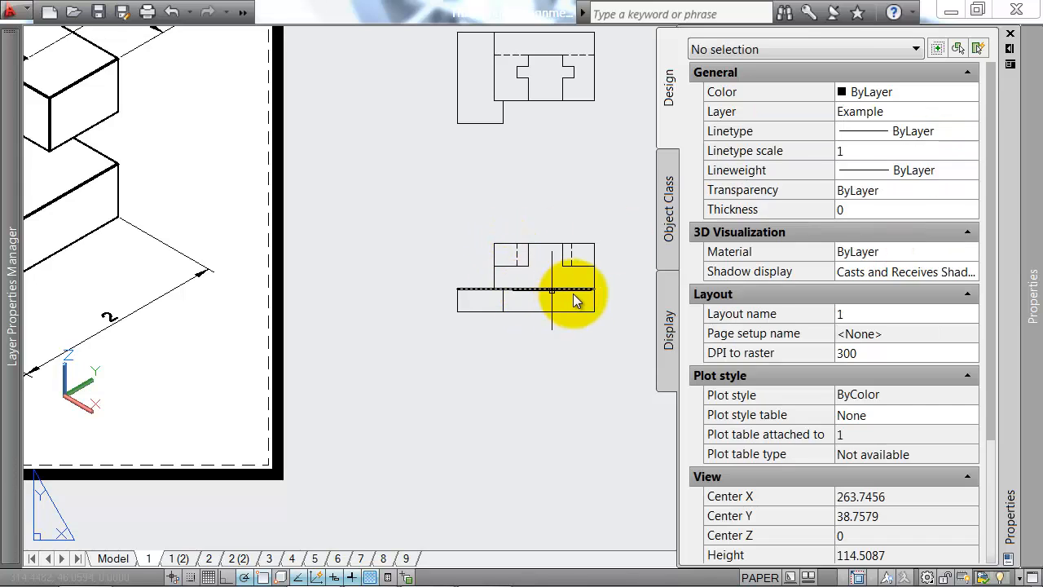
Step: Delete the second exercise's diagonal projection line above the side view
middle_click_drag(683, 279, 607, 277)
scroll(719, 285, "down", 2)
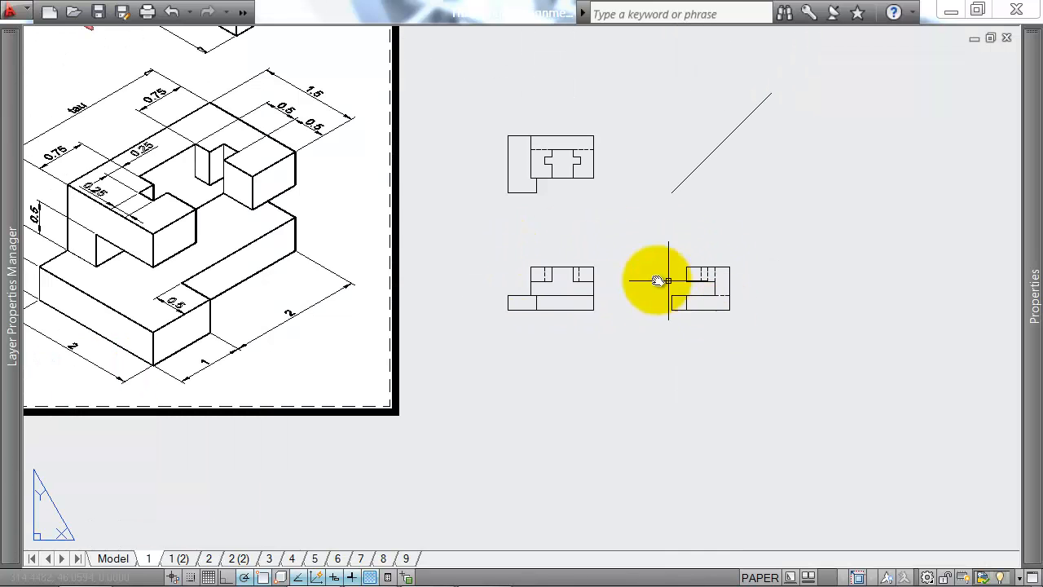
left_click(716, 204)
left_click(692, 160)
scroll(698, 168, "down", 4)
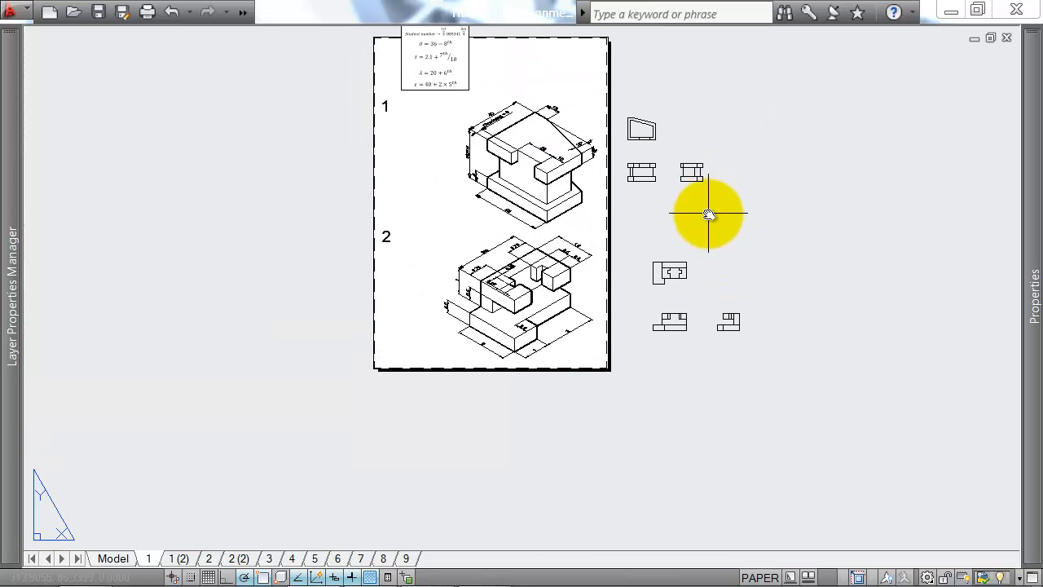
scroll(675, 323, "up", 2)
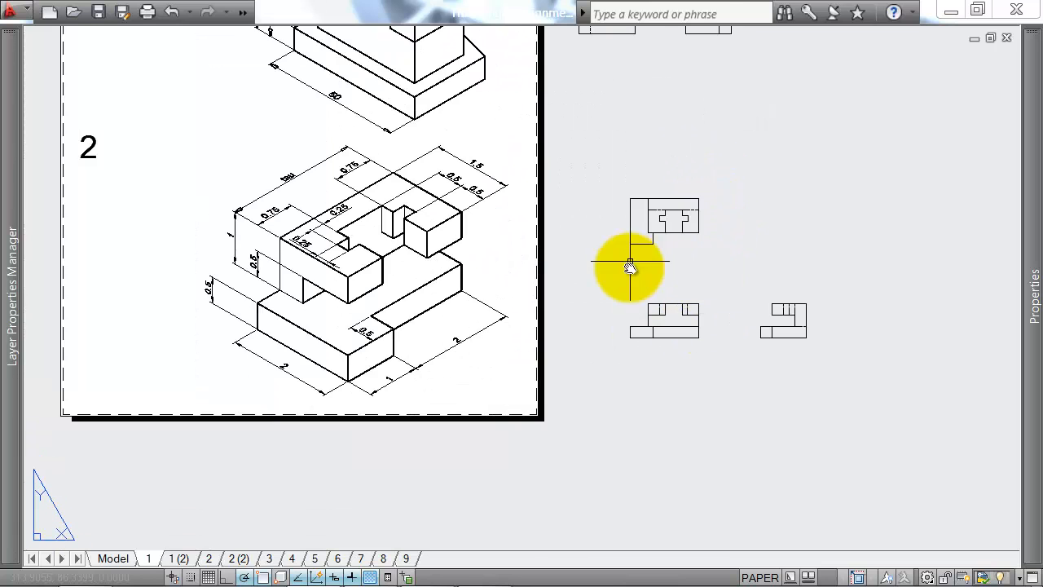
middle_click_drag(687, 248, 654, 414)
middle_click_drag(715, 378, 641, 277)
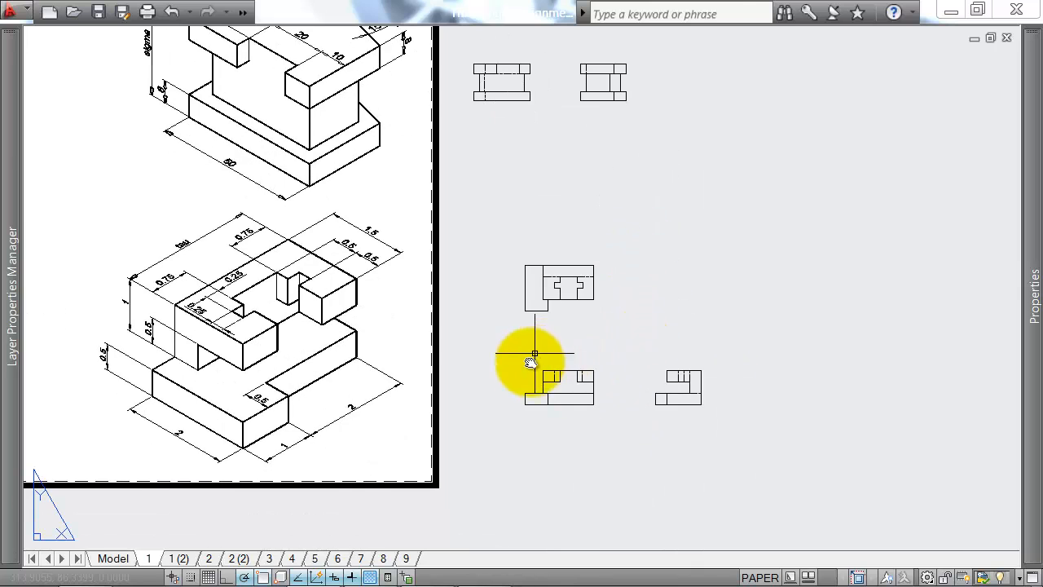
Step: Open layout 1 (2) and examine the dimensions on exercise 3's isometric drawing
left_click(179, 558)
scroll(551, 285, "down", 2)
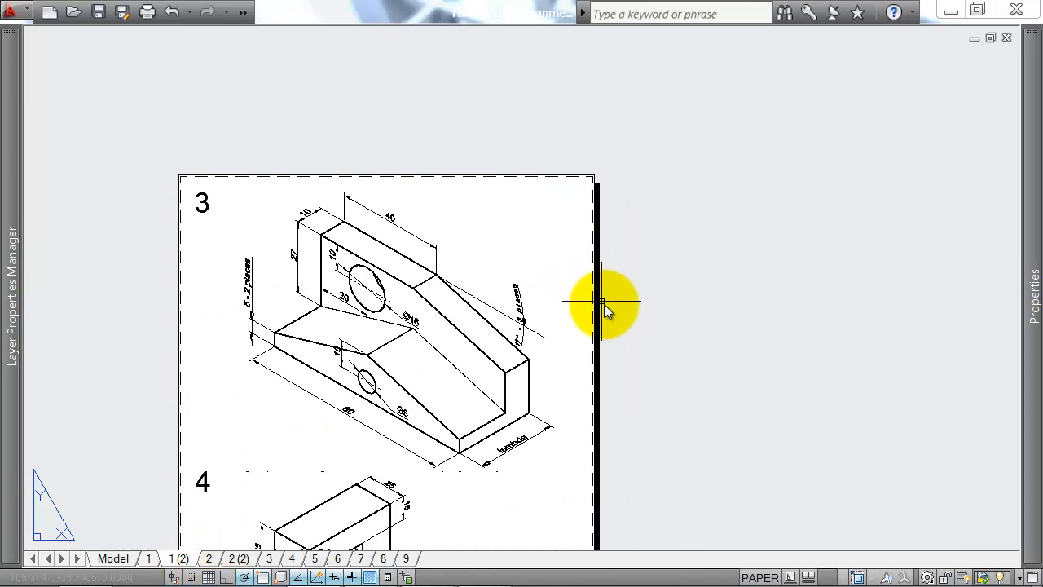
middle_click_drag(605, 303, 682, 224)
scroll(649, 216, "up", 1)
mouse_move(747, 216)
middle_mouse_down()
mouse_move(715, 221)
mouse_move(739, 221)
middle_mouse_up()
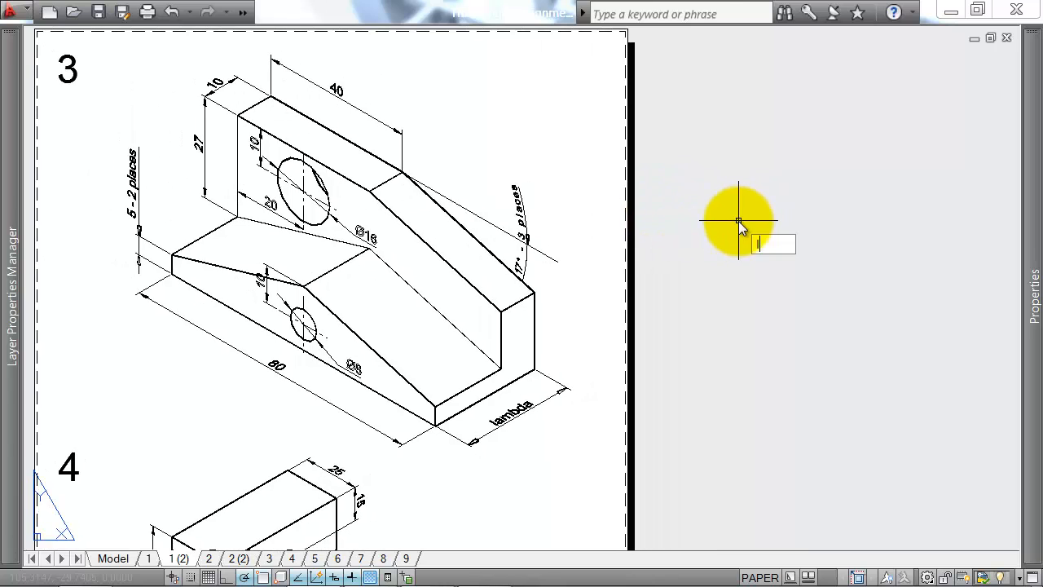
key("Return")
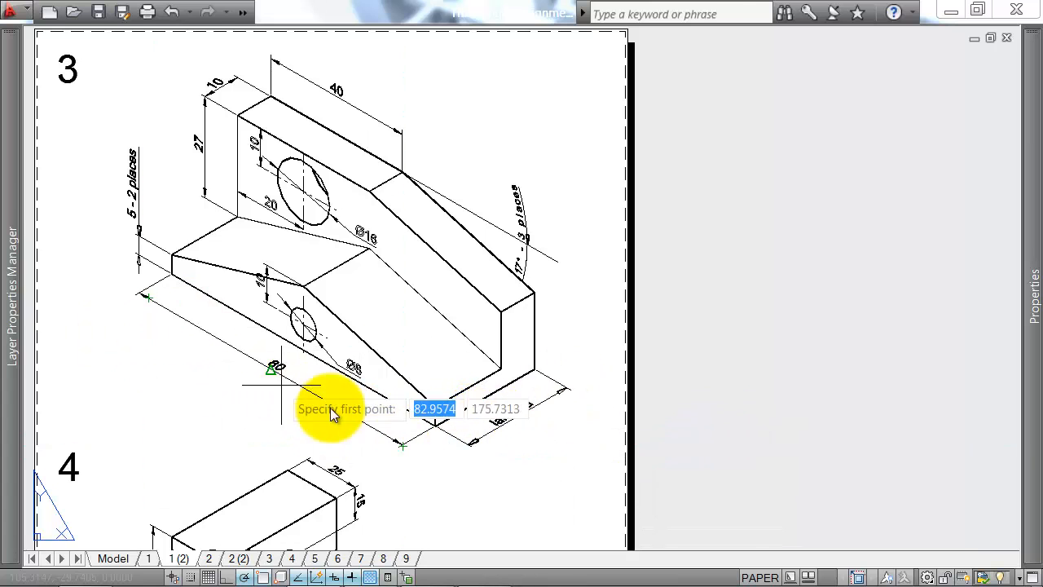
scroll(571, 418, "down", 4)
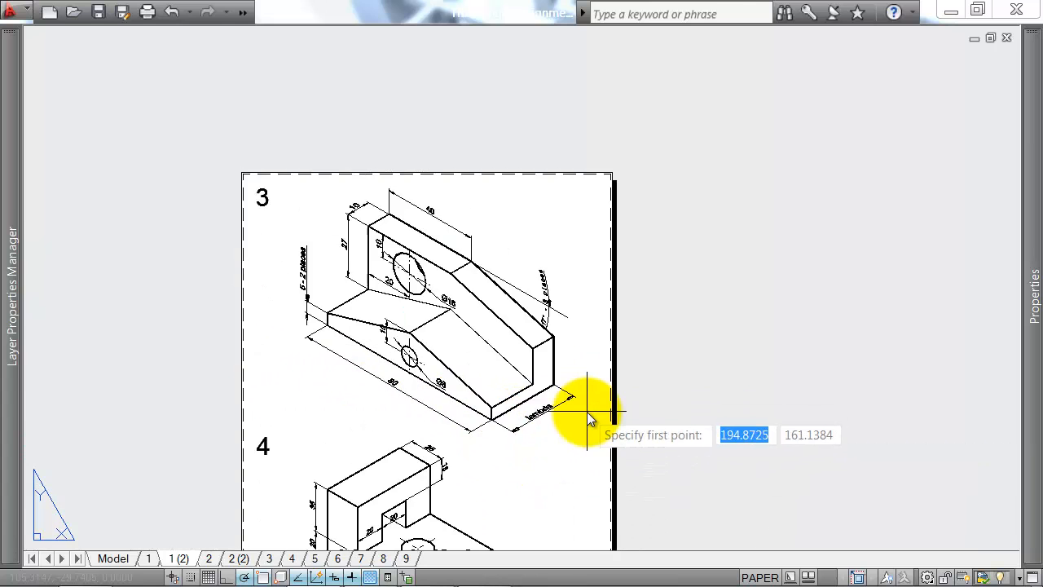
Step: Return to layout 1 and select the parameter formula image at the top of its sheet
left_click(150, 558)
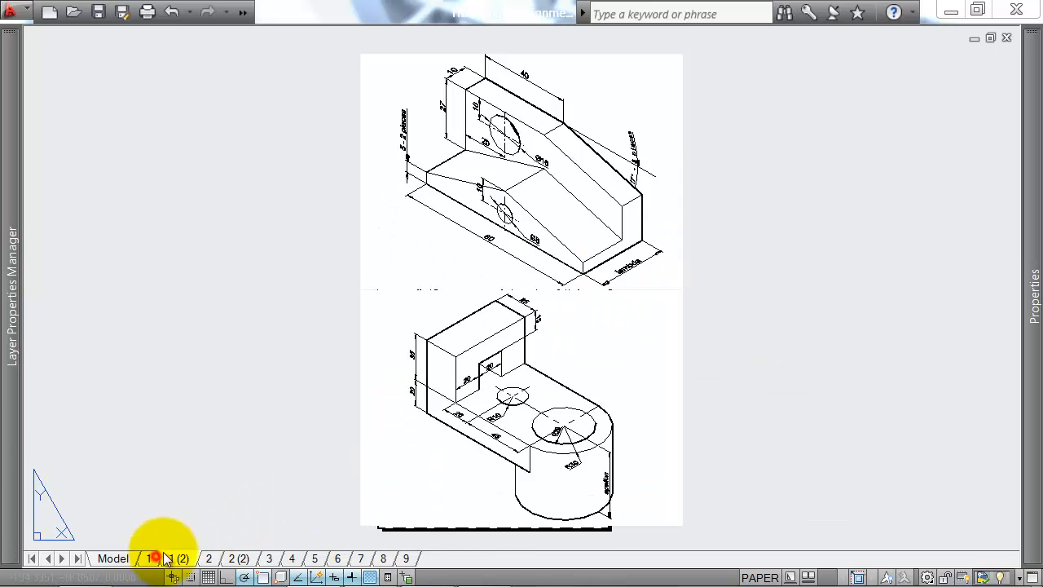
scroll(522, 205, "down", 2)
middle_click_drag(489, 209, 625, 306)
left_click(445, 116)
left_click(395, 87)
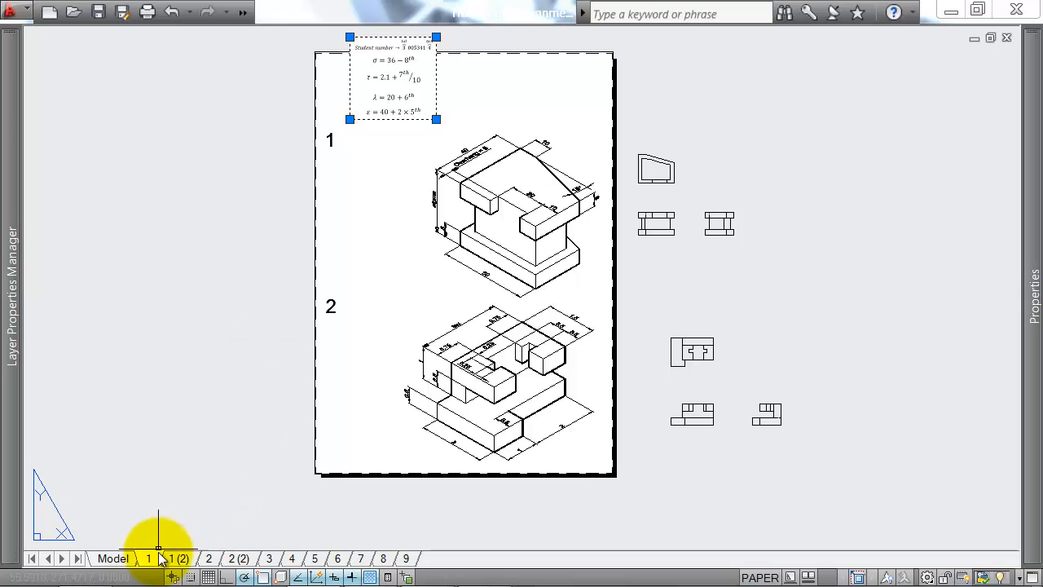
Step: Try to copy the formula image from layout 1 to layout 1 (2) with the Copy command
type("co")
key("Return")
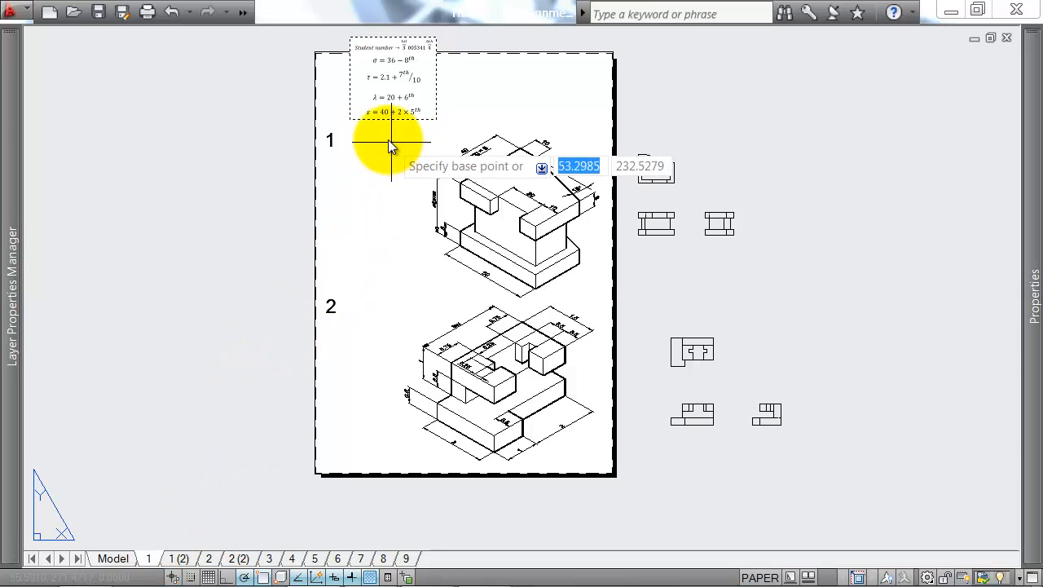
left_click(350, 114)
left_click(178, 559)
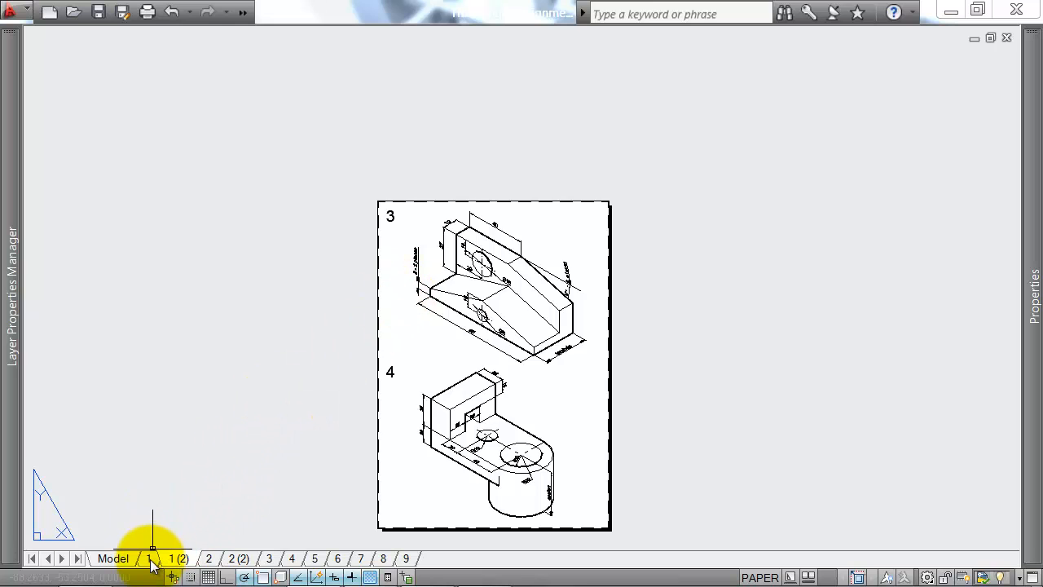
left_click(150, 560)
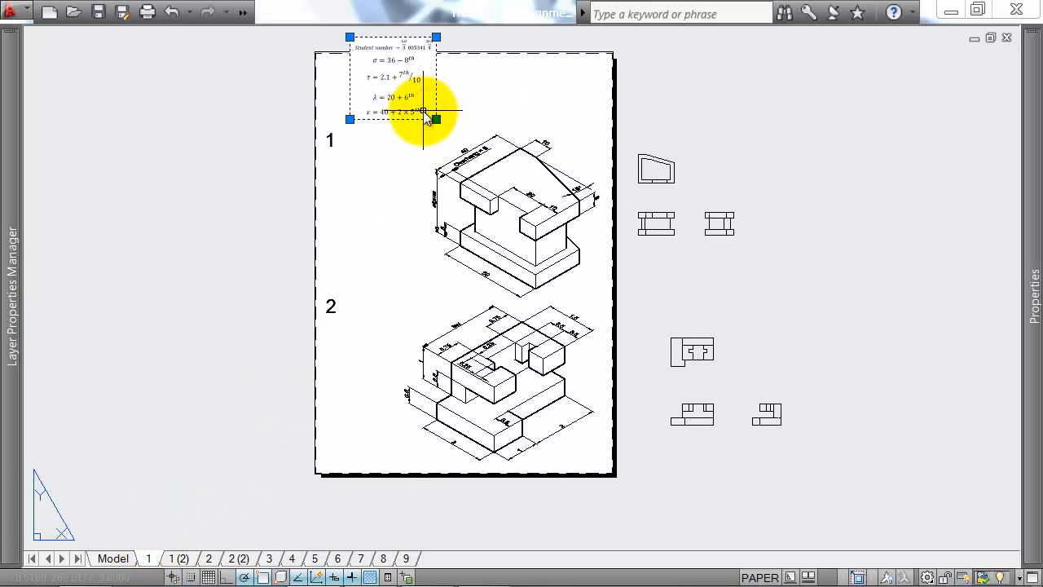
Step: Copy the formula image with its lower-left corner as base point and paste it onto the top edge of layout 1 (2)'s sheet
left_click(353, 122)
left_click(189, 560)
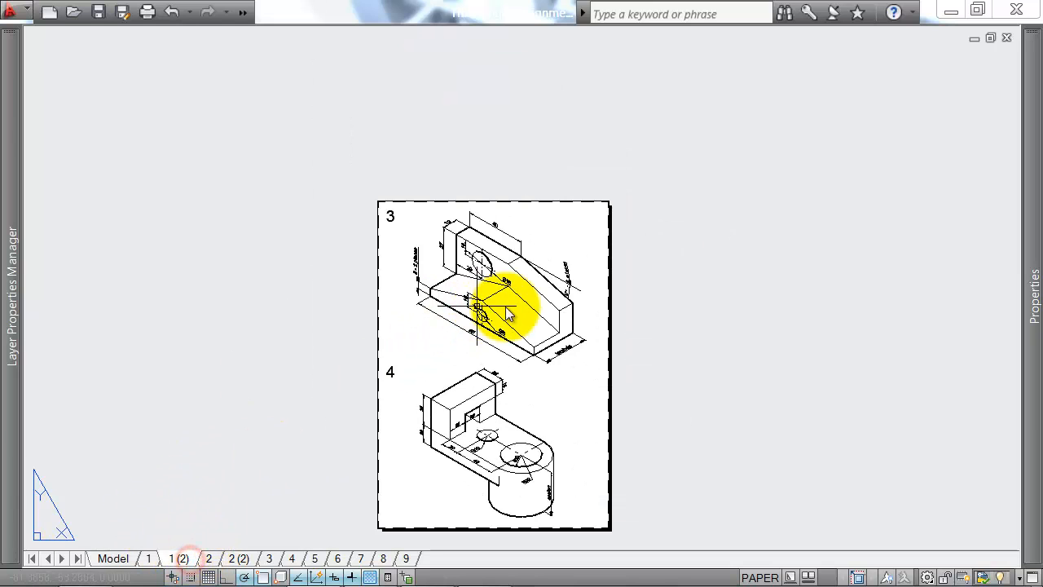
key("ctrl+v")
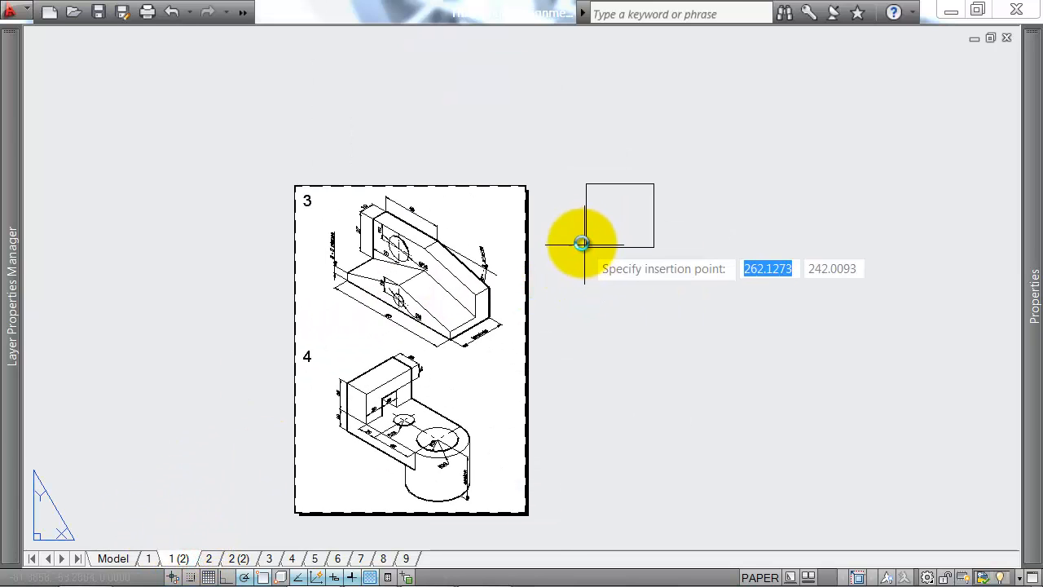
scroll(445, 187, "up", 2)
left_click(446, 196)
middle_click_drag(615, 266, 569, 248)
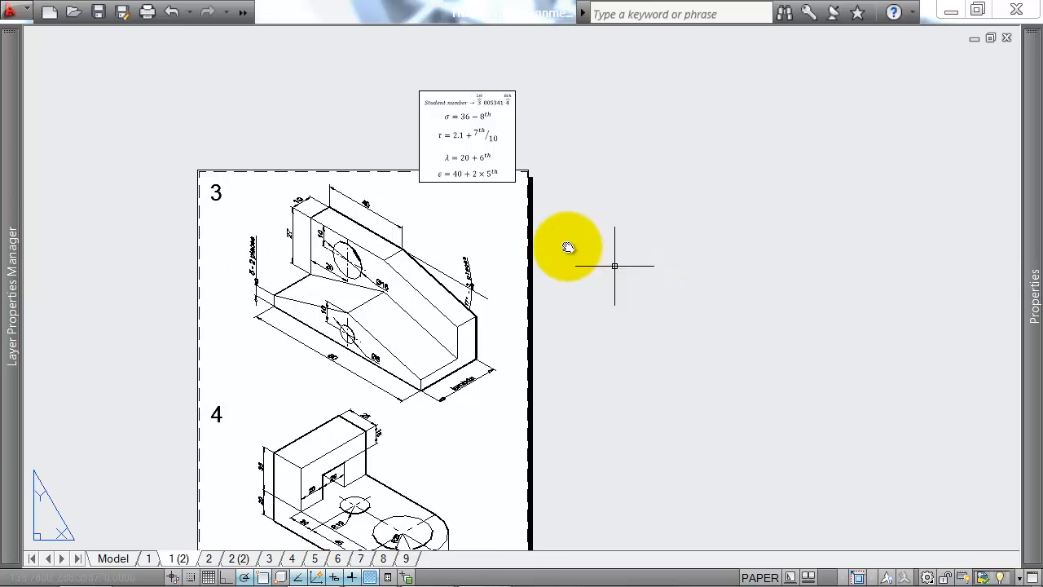
scroll(489, 178, "up", 2)
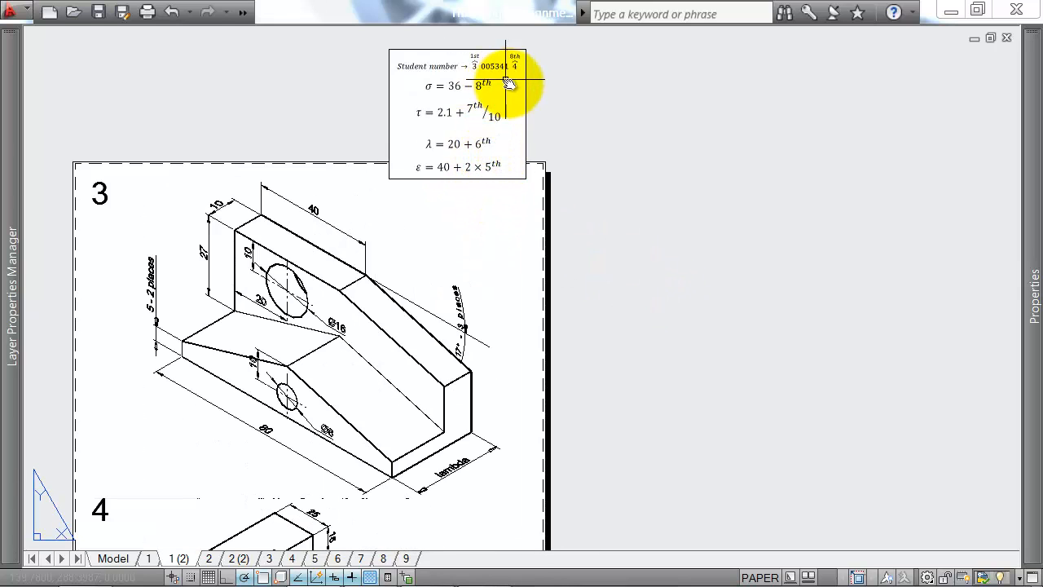
Step: Draw the plan outline as an 80 by 24 mm rectangle beside exercise 3's sheet
scroll(506, 81, "up", 2)
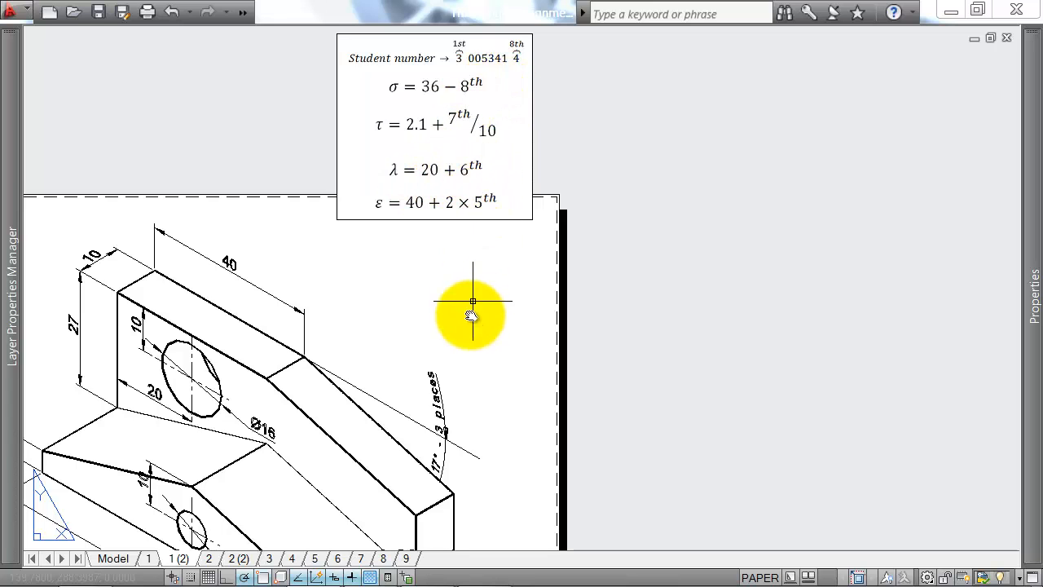
scroll(587, 253, "down", 3)
key("Return")
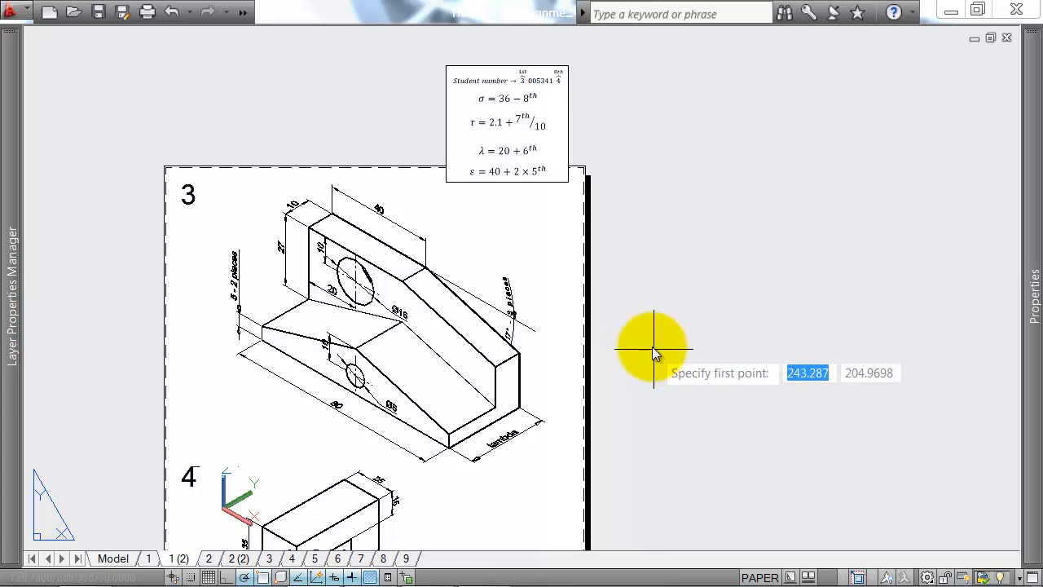
left_click(619, 254)
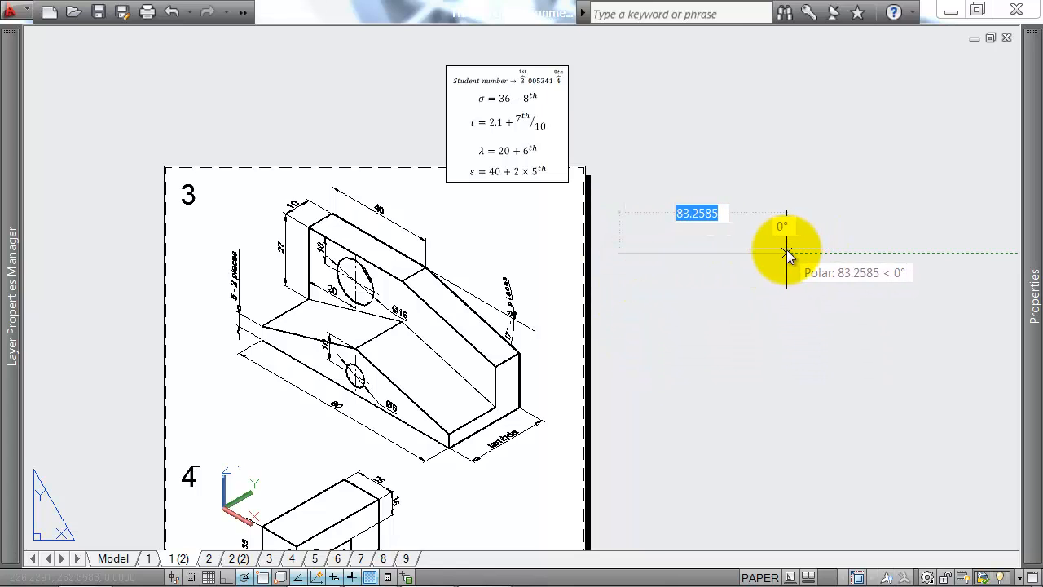
type("80")
key("Return")
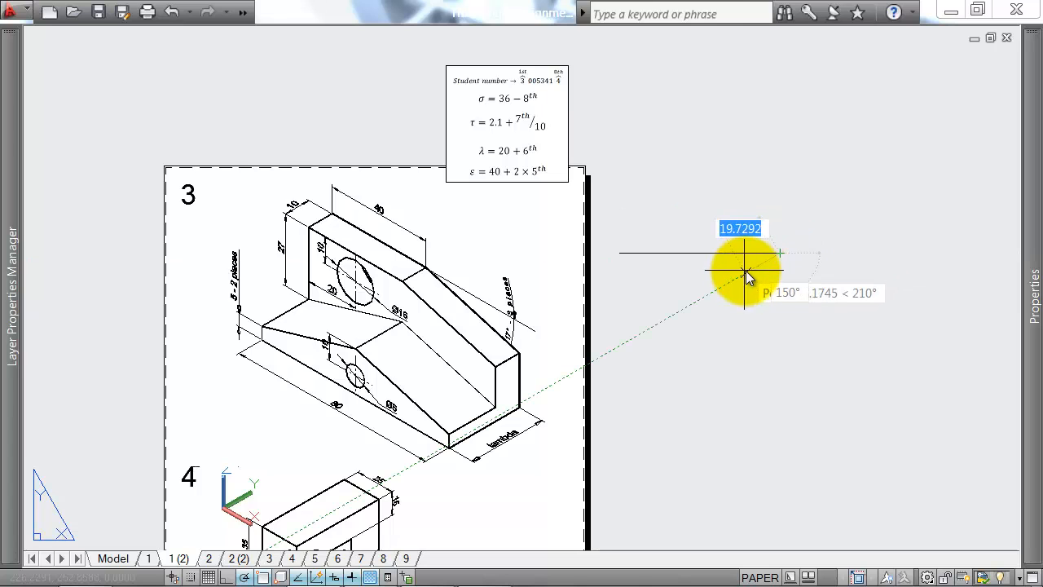
scroll(769, 308, "up", 2)
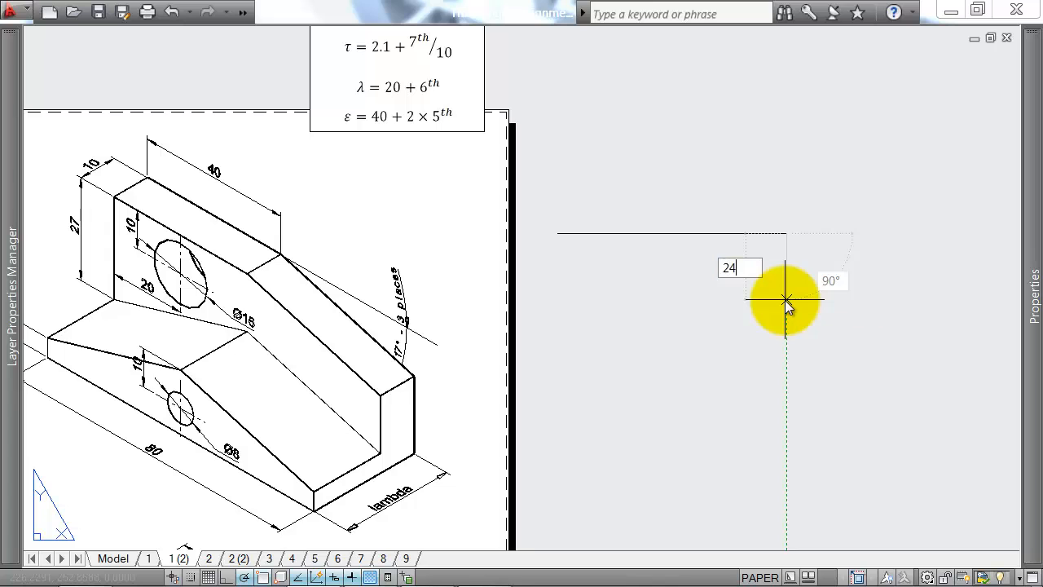
type("24")
key("Return")
middle_click_drag(785, 301, 796, 389)
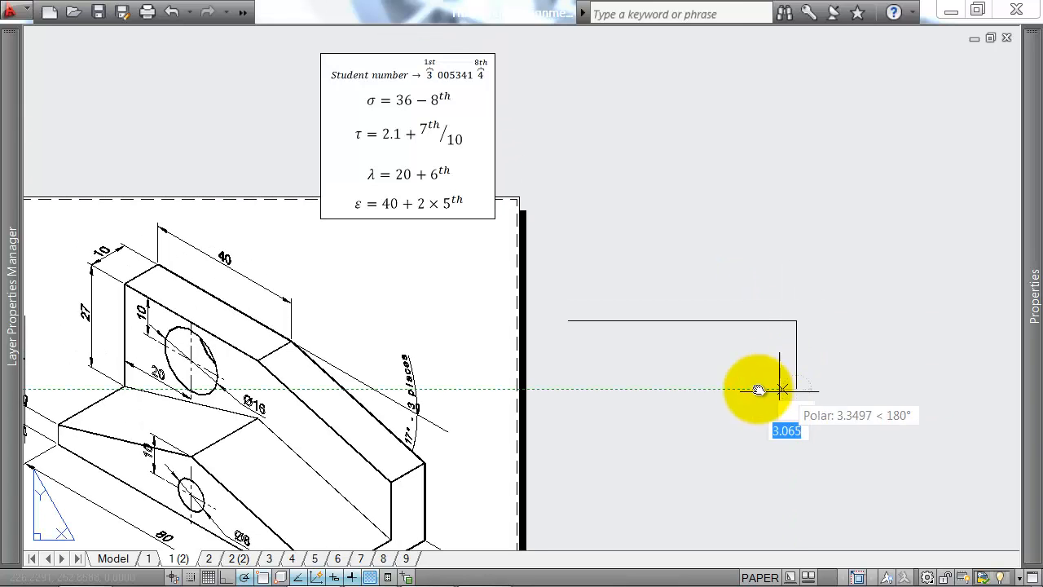
type("80")
key("Return")
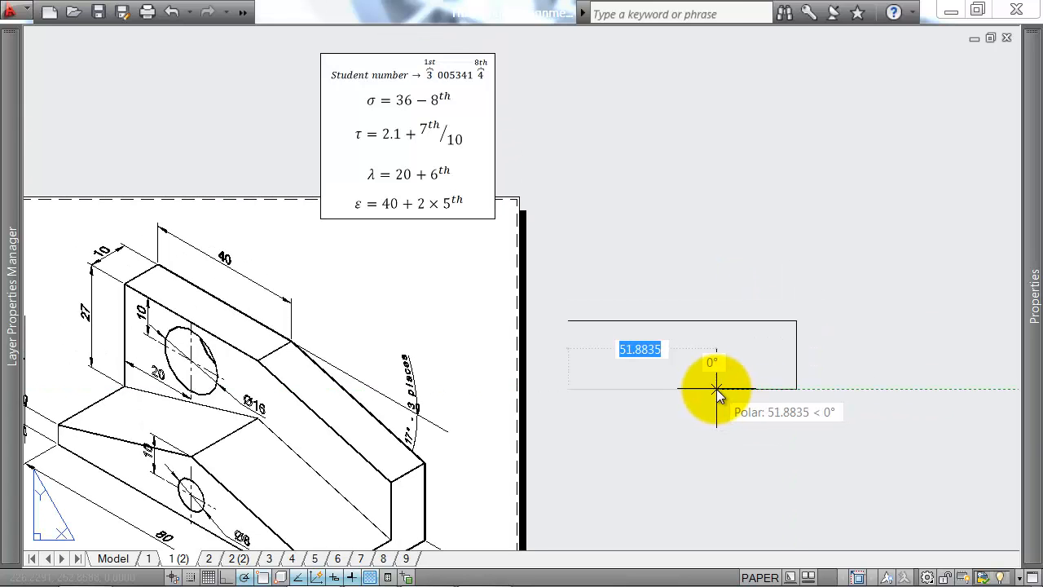
type("c")
key("Return")
Step: Draw a horizontal line across the full width of the plan rectangle, 10 mm below its upper edge
middle_click_drag(695, 371, 702, 270)
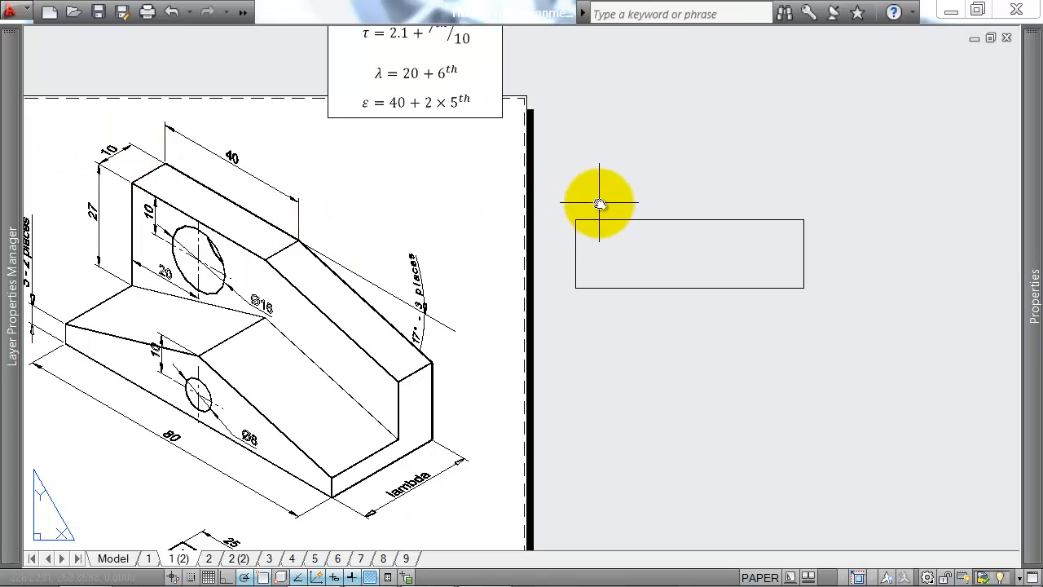
type("l")
key("Return")
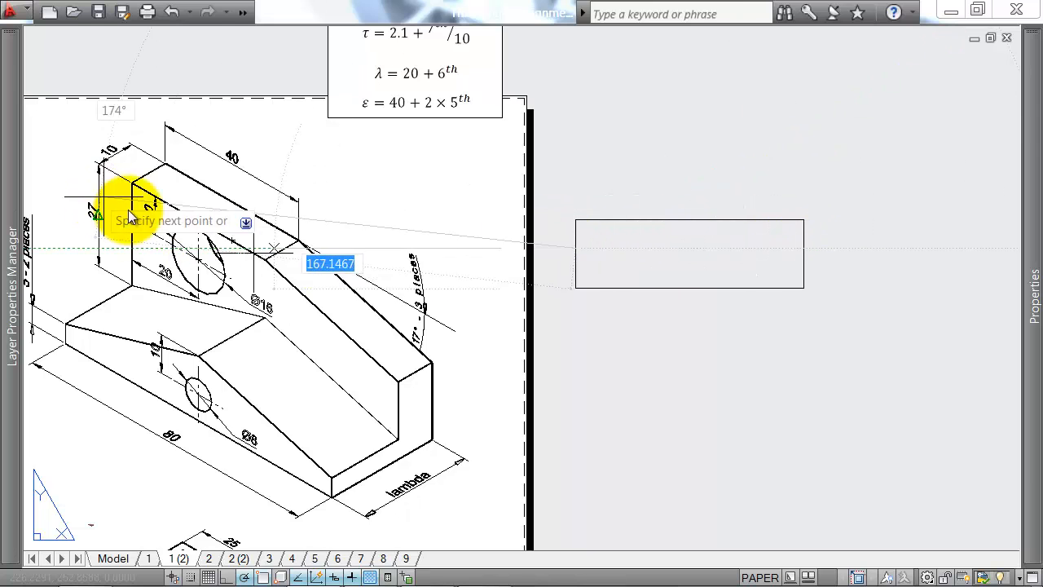
left_click(805, 246)
key("Return")
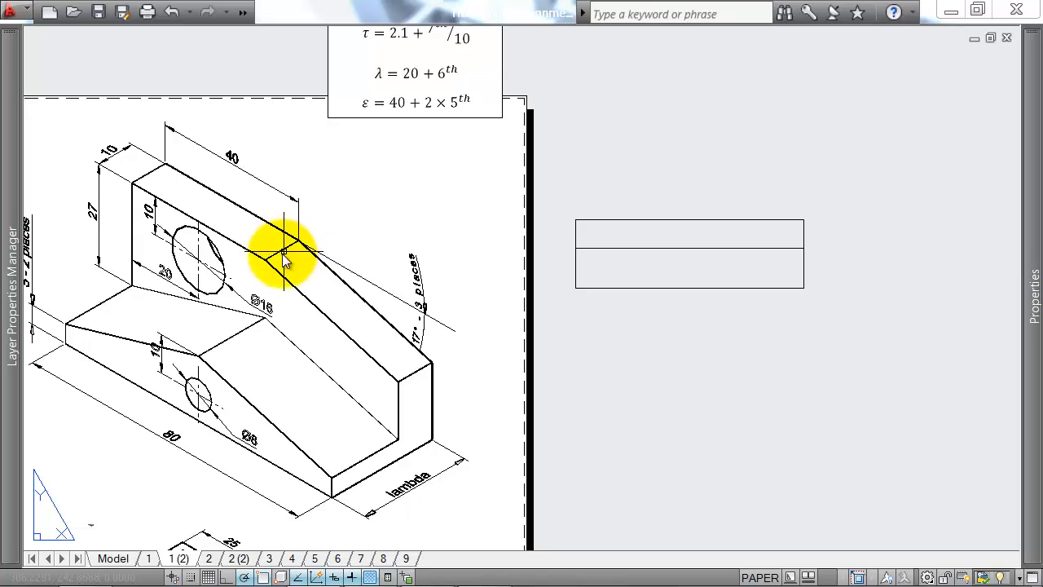
Step: Draw a vertical line through the middle of the plan rectangle, from its upper edge to its lower edge
middle_click_drag(256, 361, 334, 313)
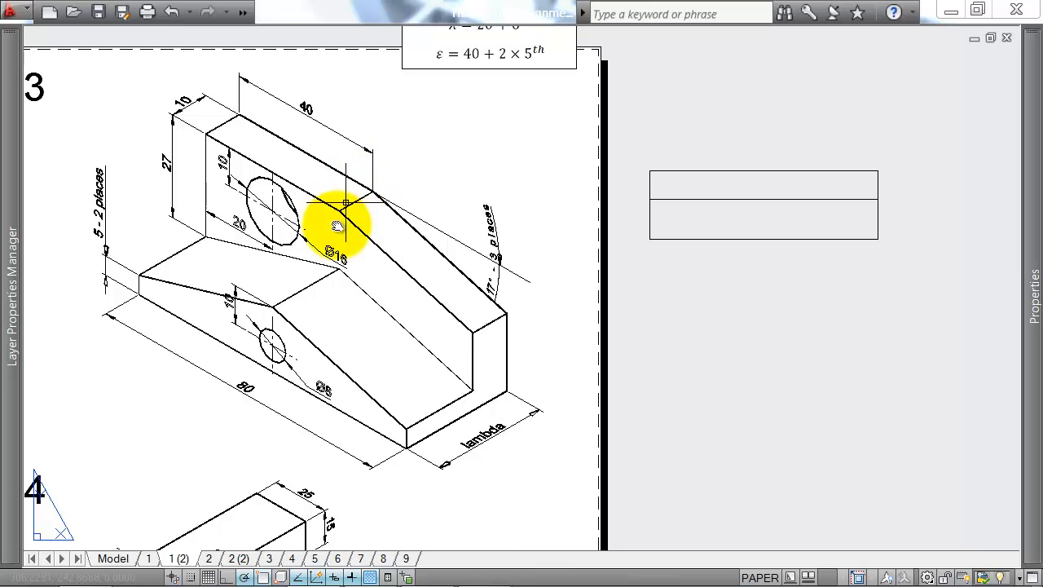
key("l")
key("Return")
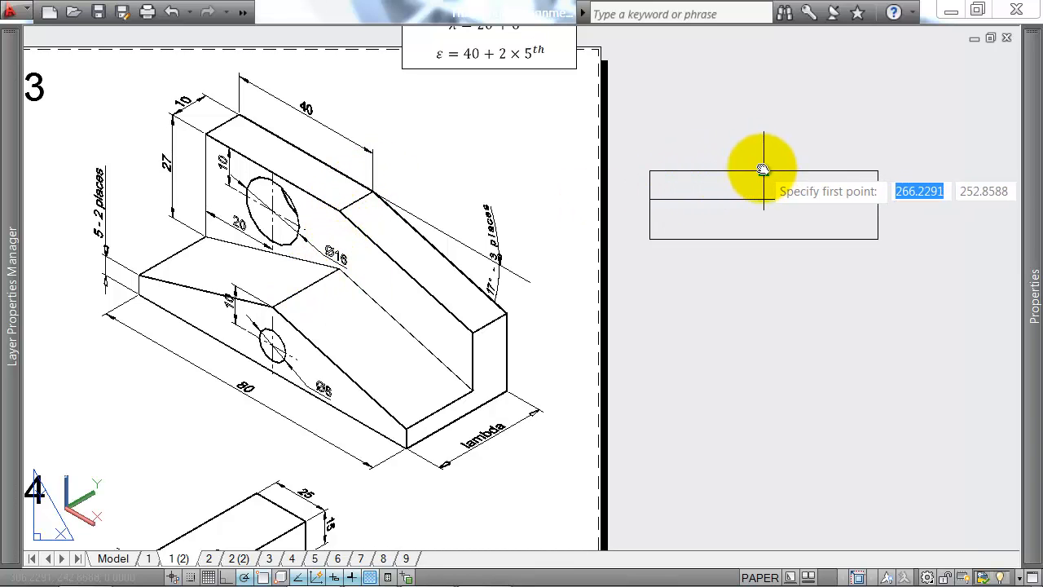
left_click(762, 169)
left_click(765, 238)
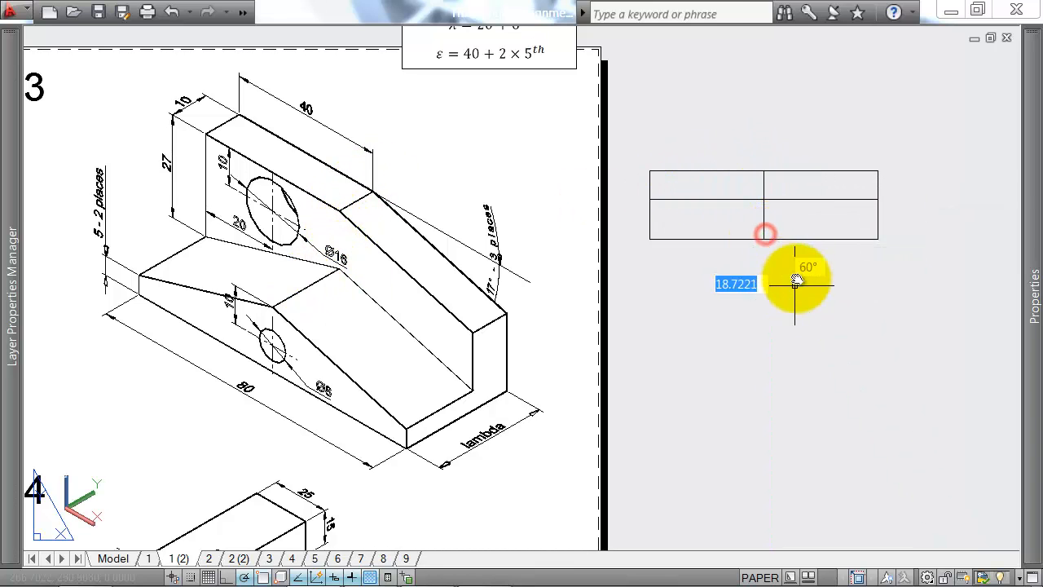
key("Return")
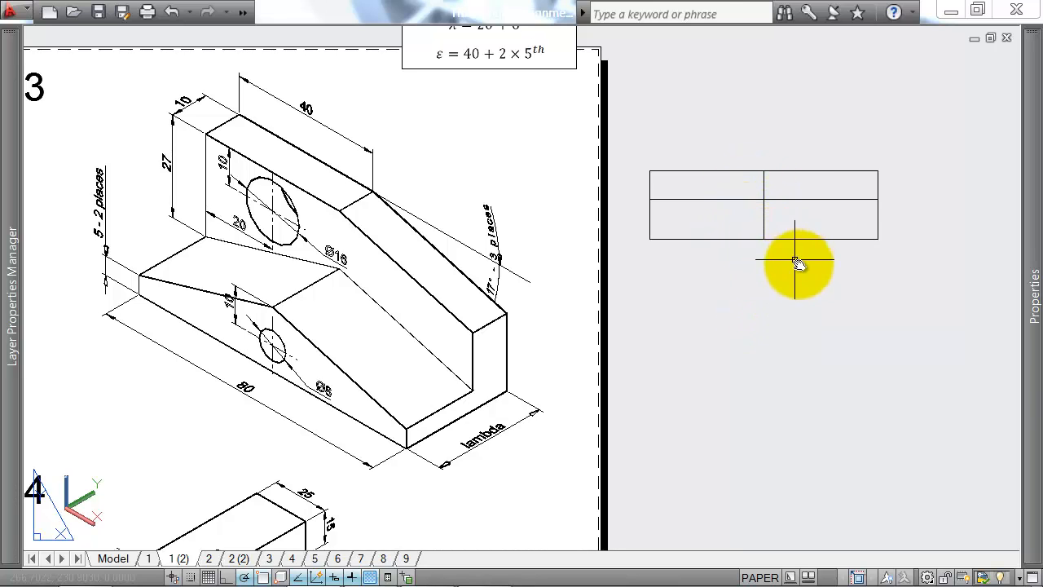
Step: Draw the front view outline as an 80 by 32 mm rectangle aligned below the plan
middle_click_drag(843, 306, 810, 285)
key("Return")
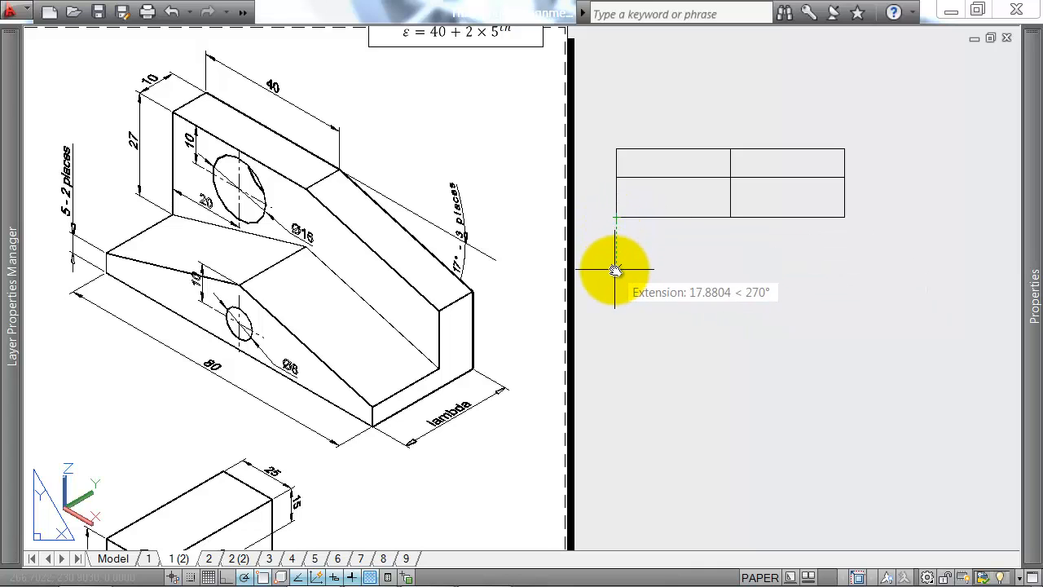
left_click(615, 284)
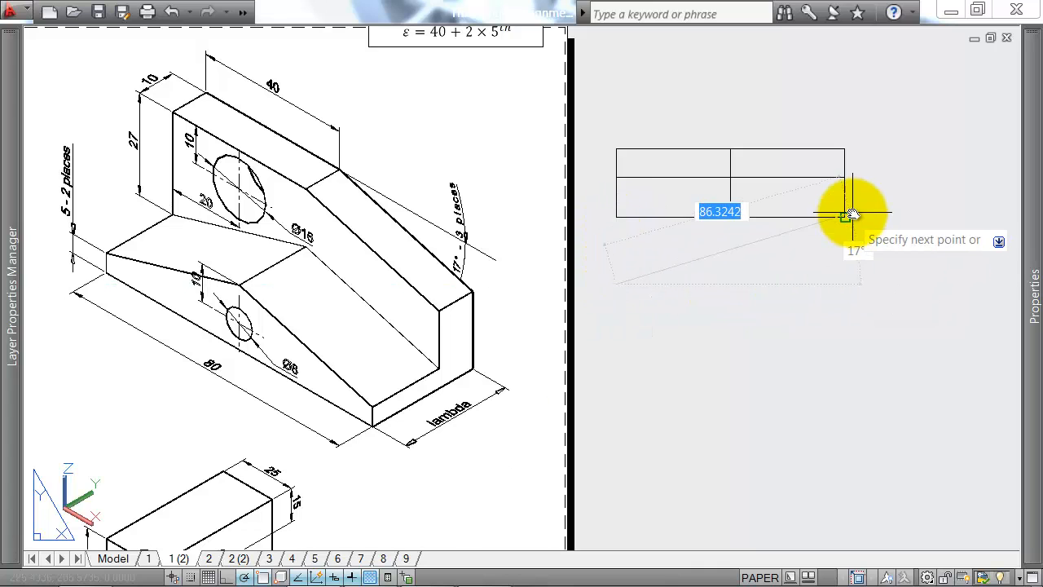
left_click(846, 284)
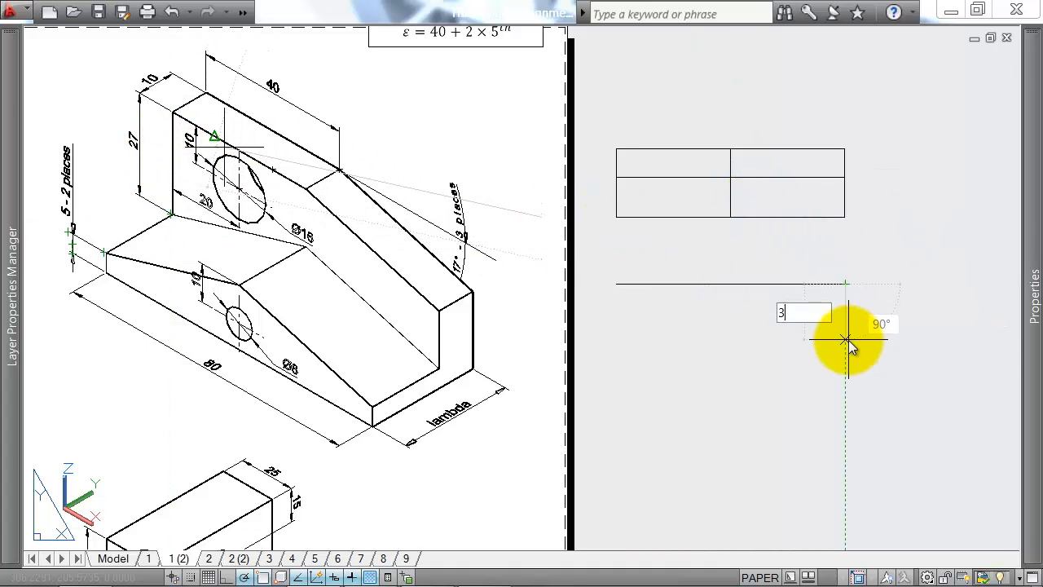
type("2")
key("Return")
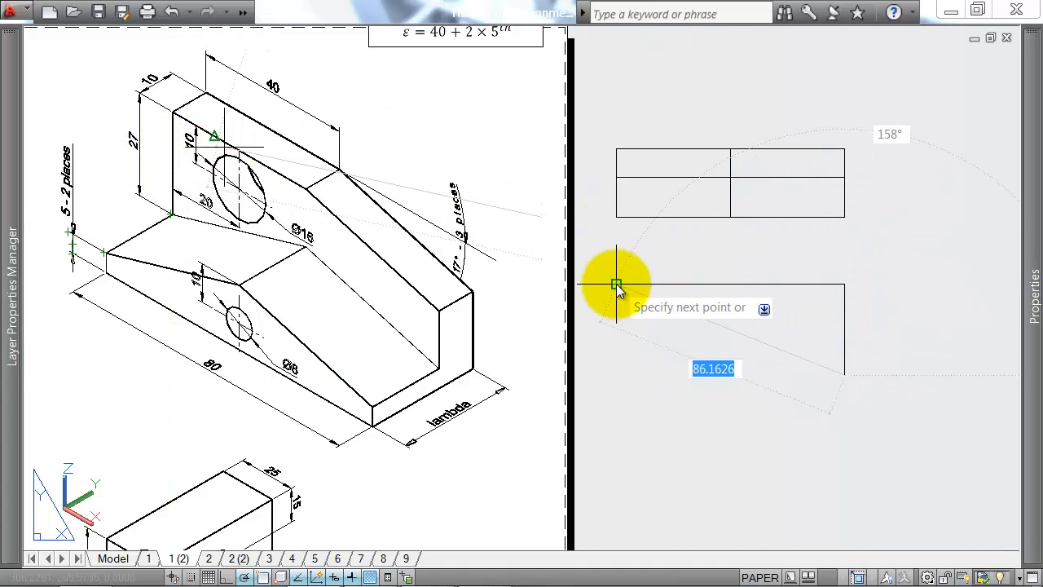
left_click(617, 375)
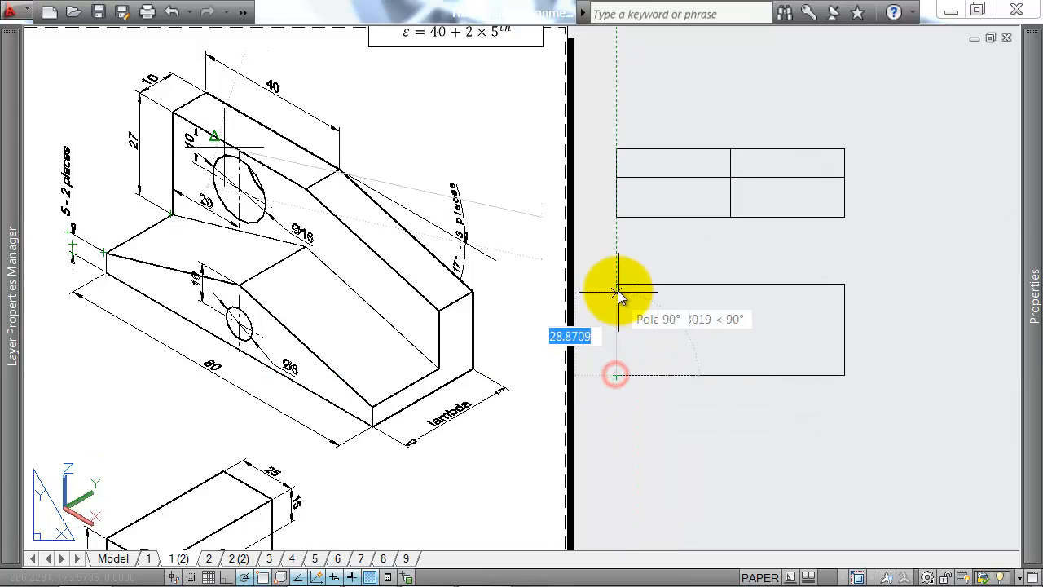
key("Return")
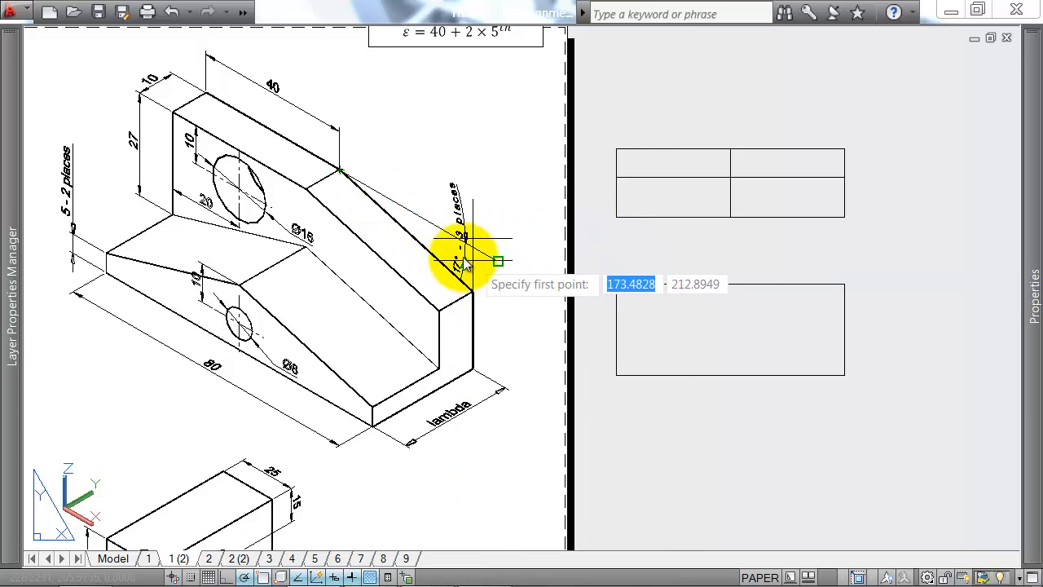
Step: Examine the 17° angle dimension and the sloping edges it covers on exercise 3's isometric drawing
scroll(467, 220, "up", 3)
scroll(471, 216, "up", 1)
scroll(465, 221, "down", 3)
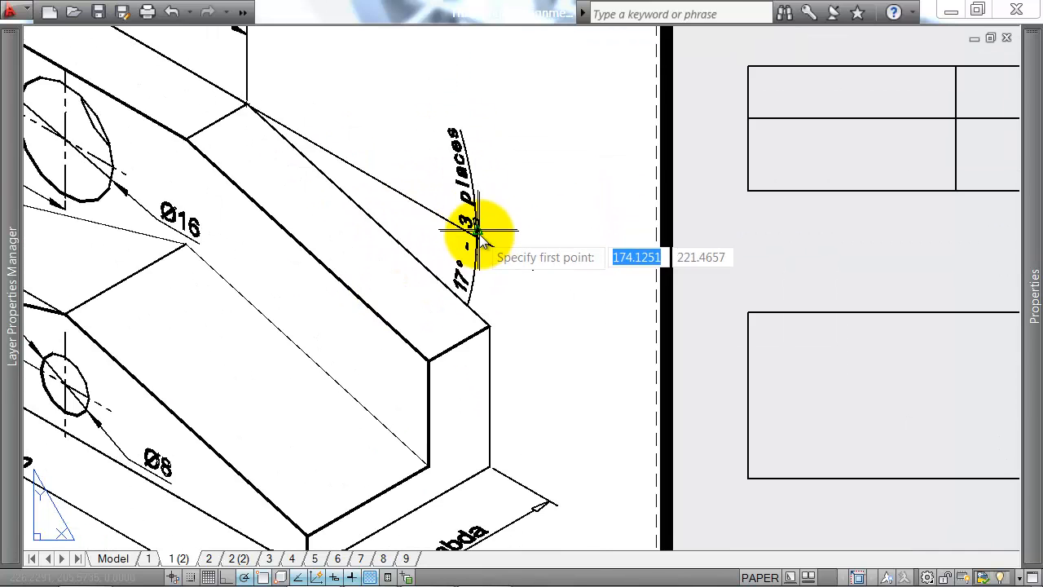
scroll(471, 243, "up", 3)
scroll(449, 299, "down", 3)
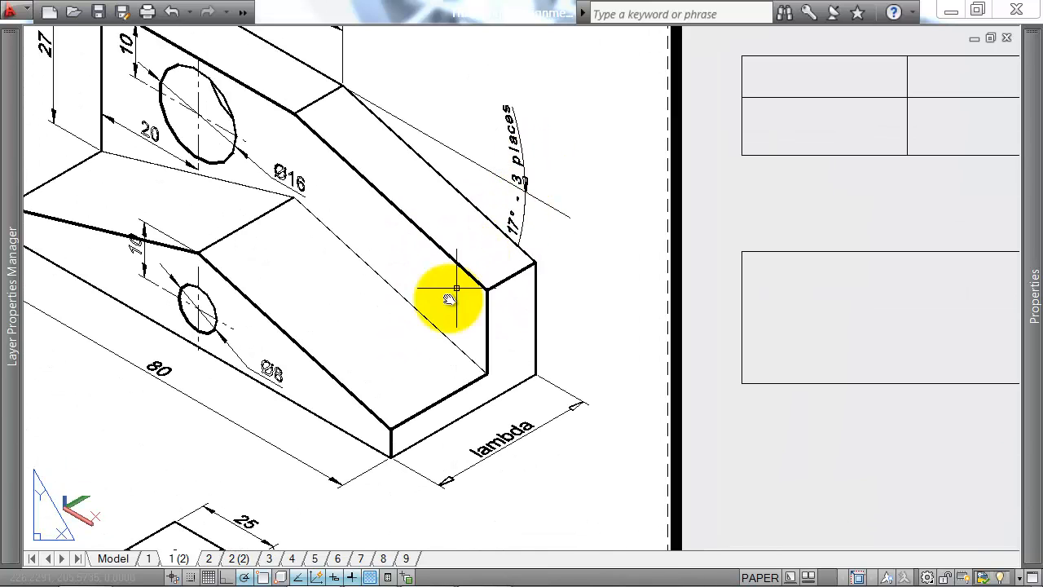
scroll(356, 318, "up", 1)
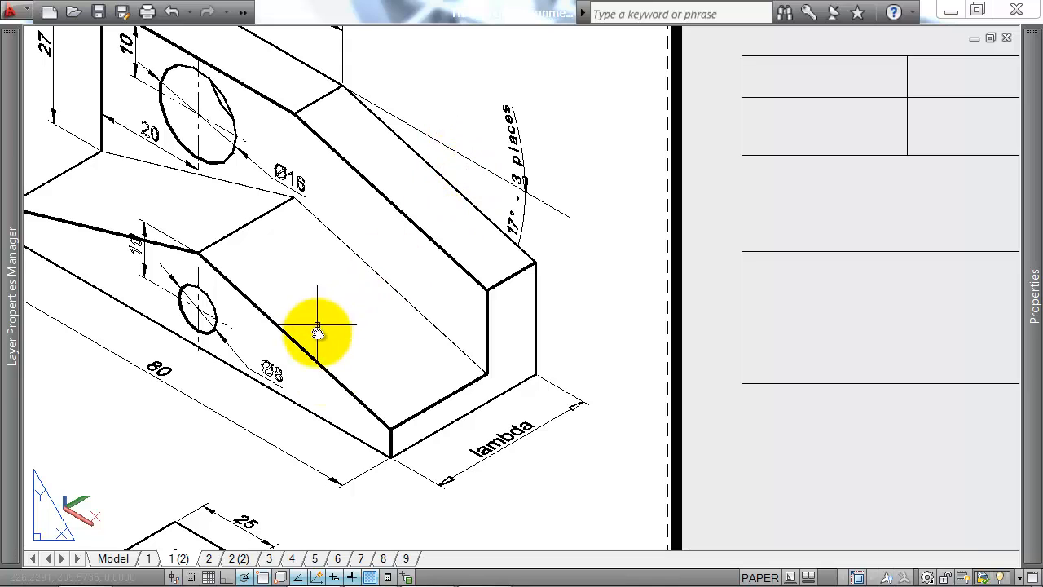
mouse_move(11, 228)
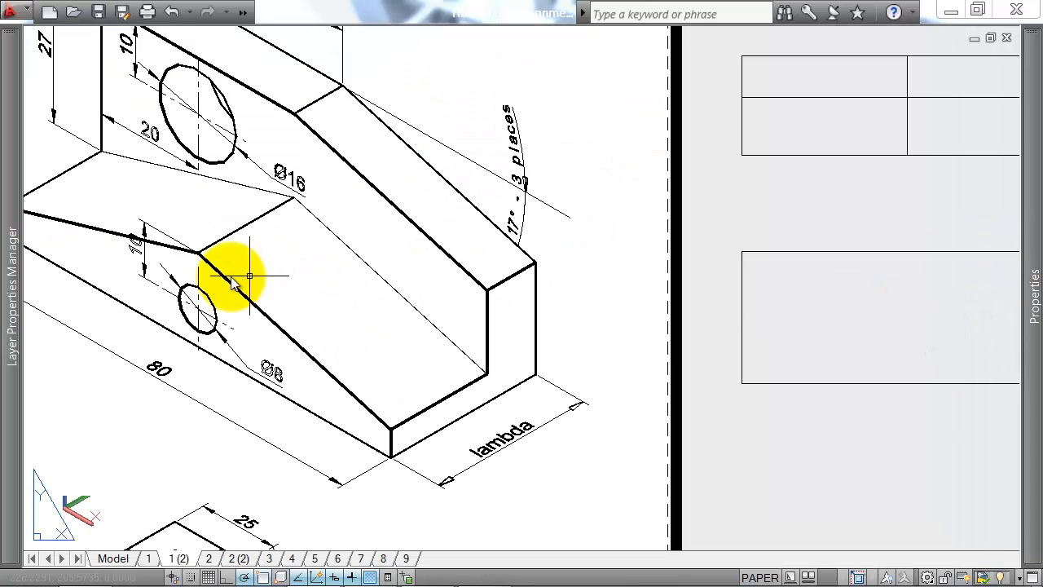
scroll(733, 265, "down", 3)
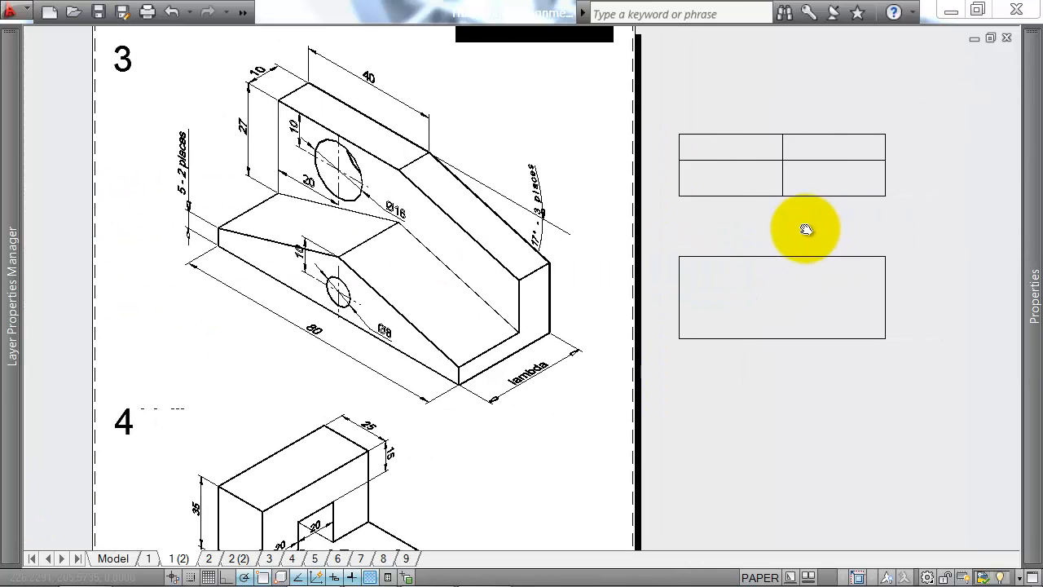
Step: Draw a line sloping down 17° from the midpoint of the front view's upper edge and trim the rectangle's corner to it
key("Return")
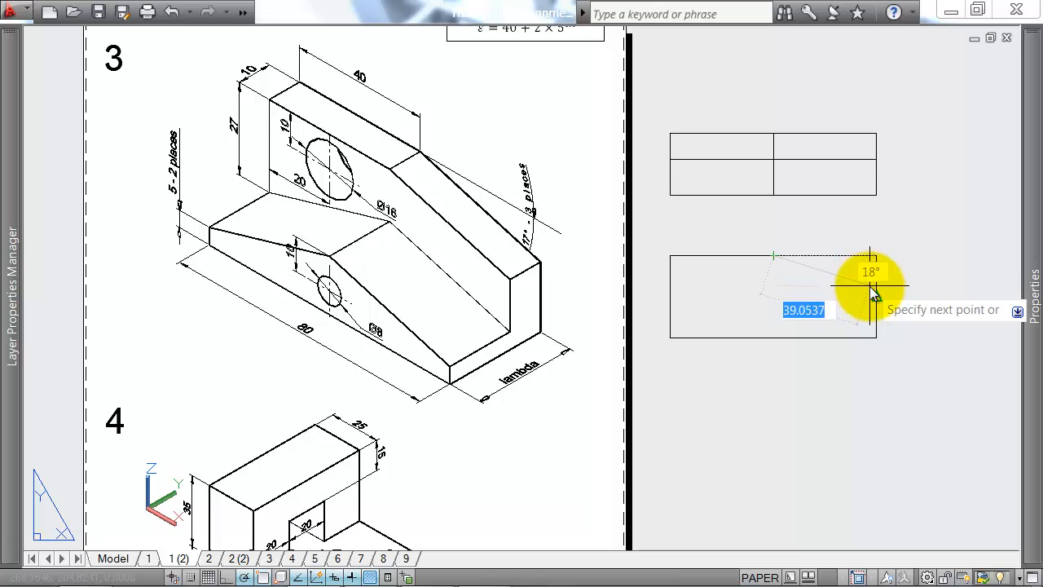
left_click(915, 302)
left_click(892, 243)
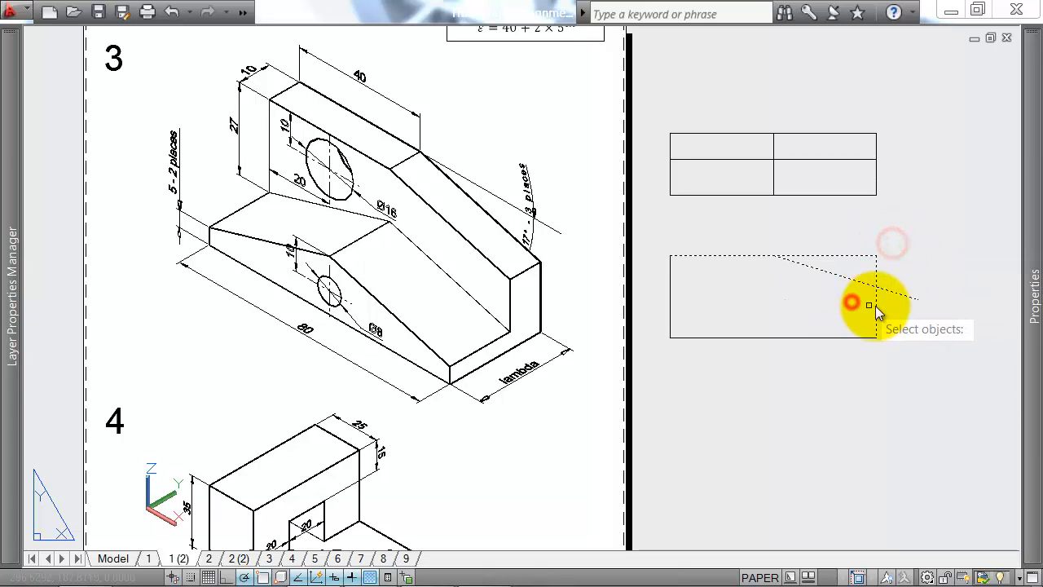
left_click(899, 312)
left_click(887, 242)
left_click(850, 268)
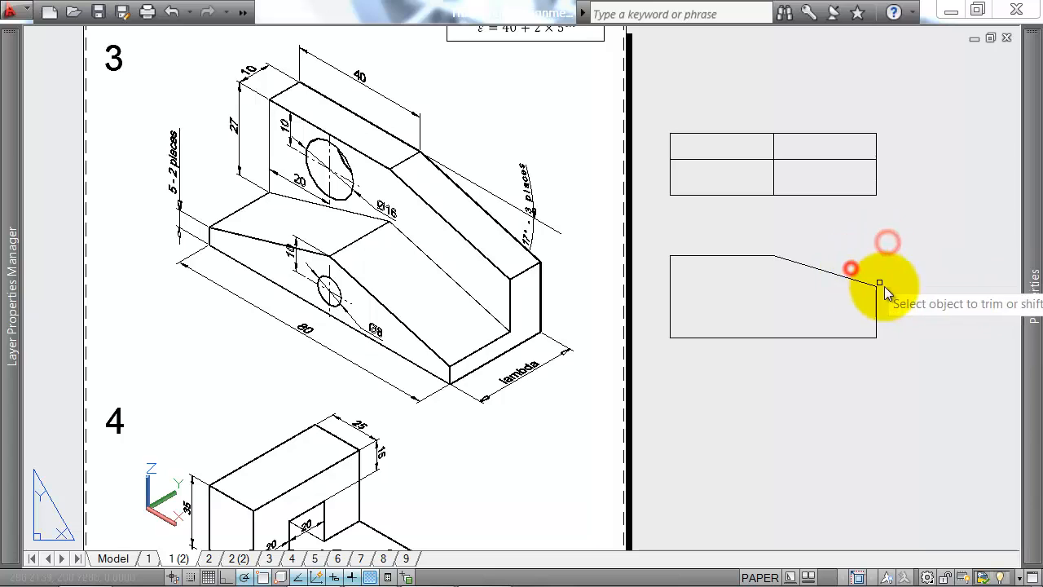
key("Escape")
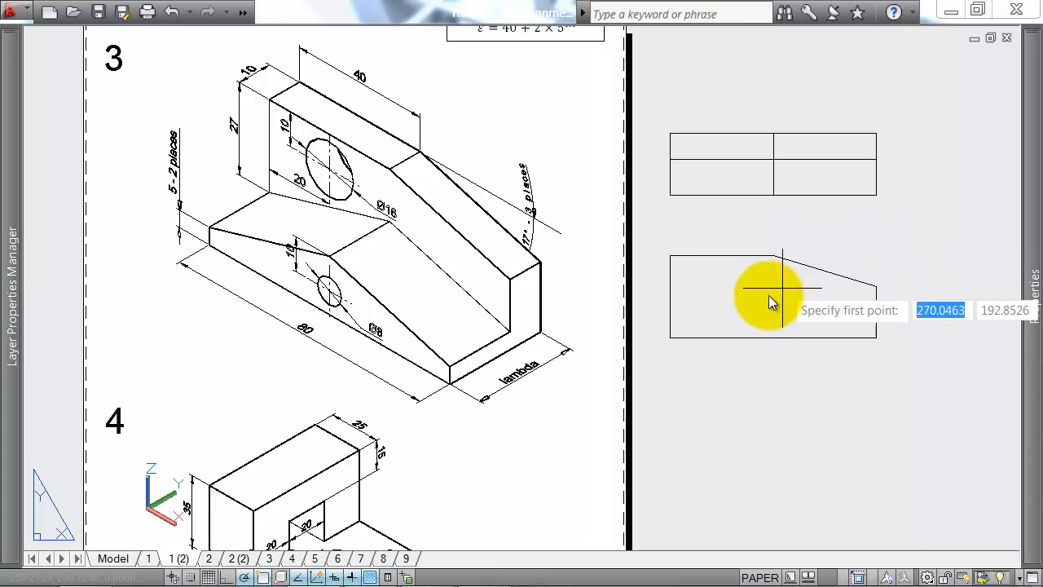
Step: Draw two crossing 17° lines inside the front view, rising inward from points 5 mm above the base on its two side edges
scroll(672, 342, "up", 2)
scroll(667, 340, "down", 2)
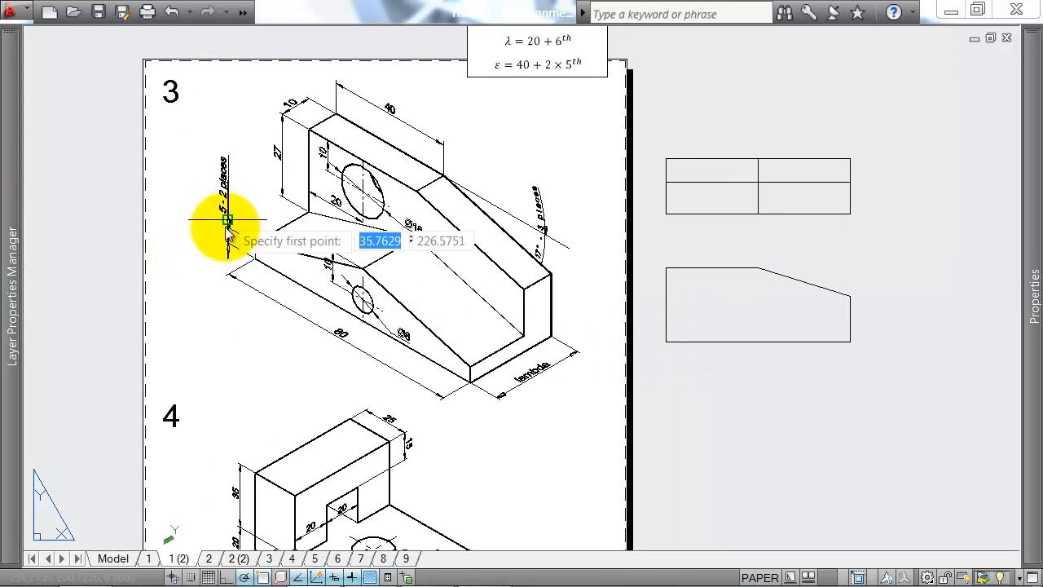
scroll(210, 208, "up", 5)
scroll(234, 198, "down", 4)
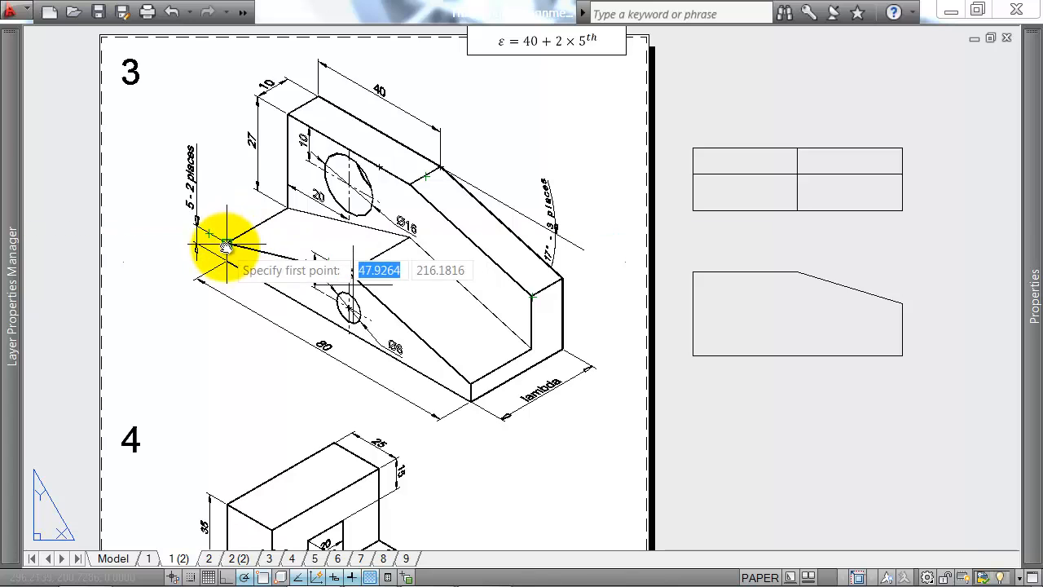
left_click(693, 353)
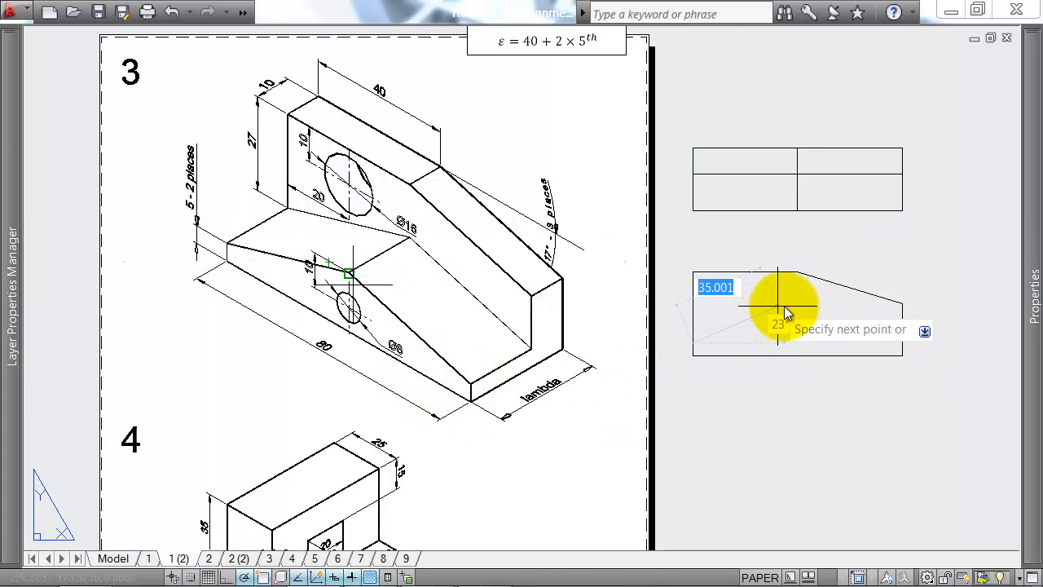
left_click(825, 298)
key("Escape")
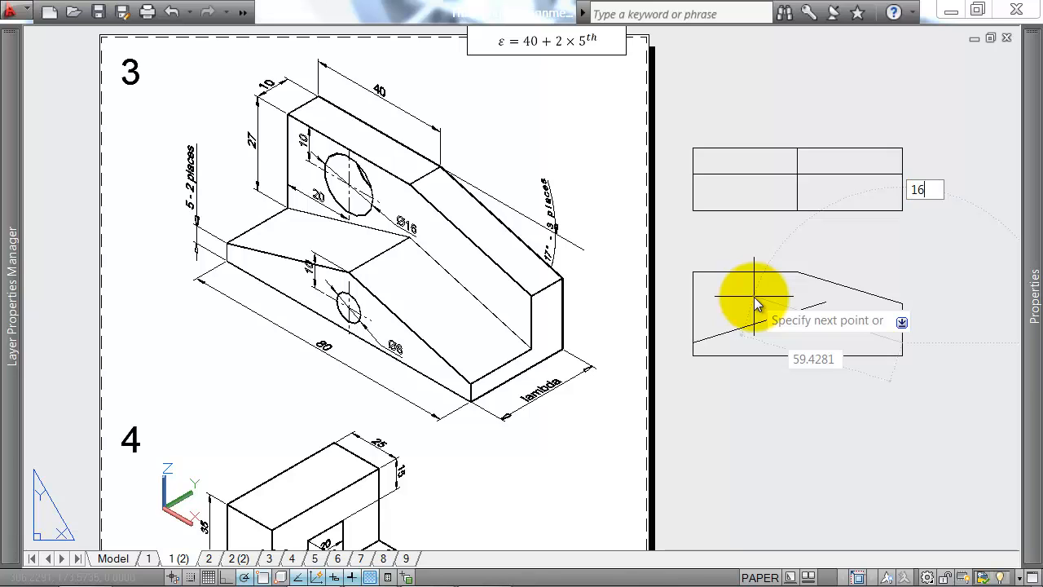
key("Escape")
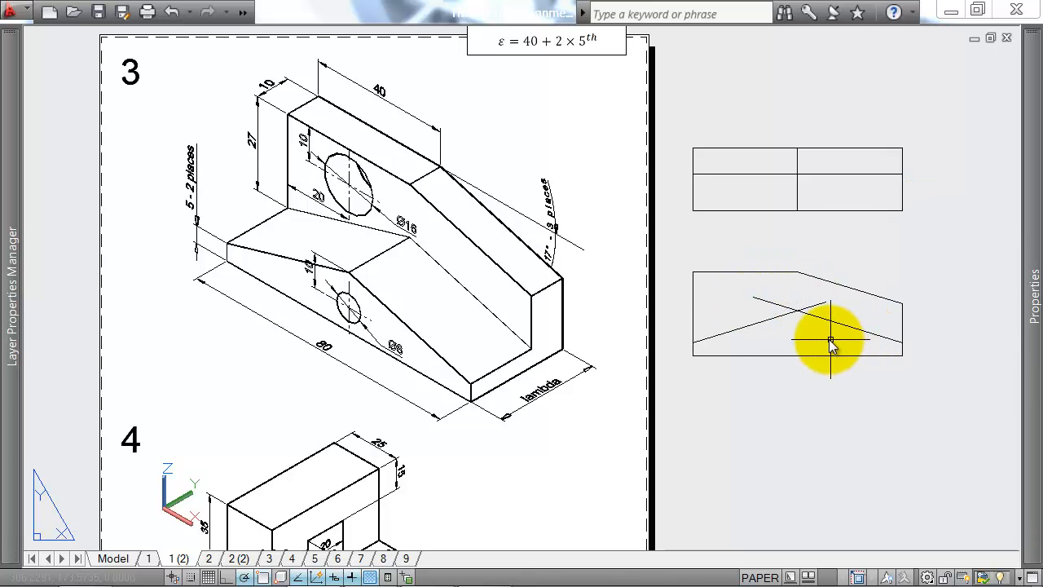
Step: Trim the two crossing 17° lines against each other so they meet at a peak inside the front view
type("tr")
key("Return")
left_click(837, 290)
left_click(775, 326)
key("Return")
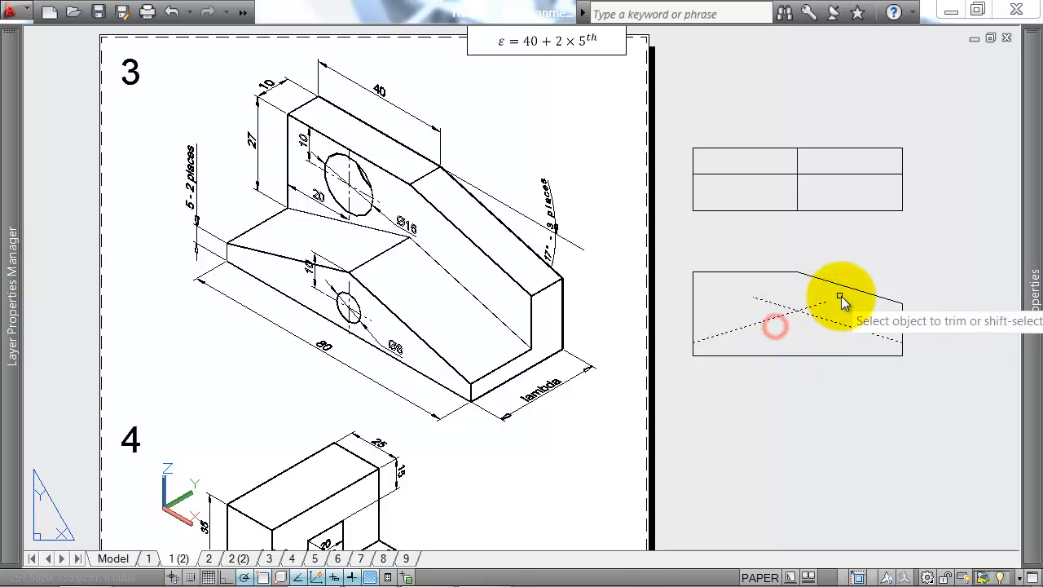
left_click(841, 296)
left_click(728, 303)
key("Escape")
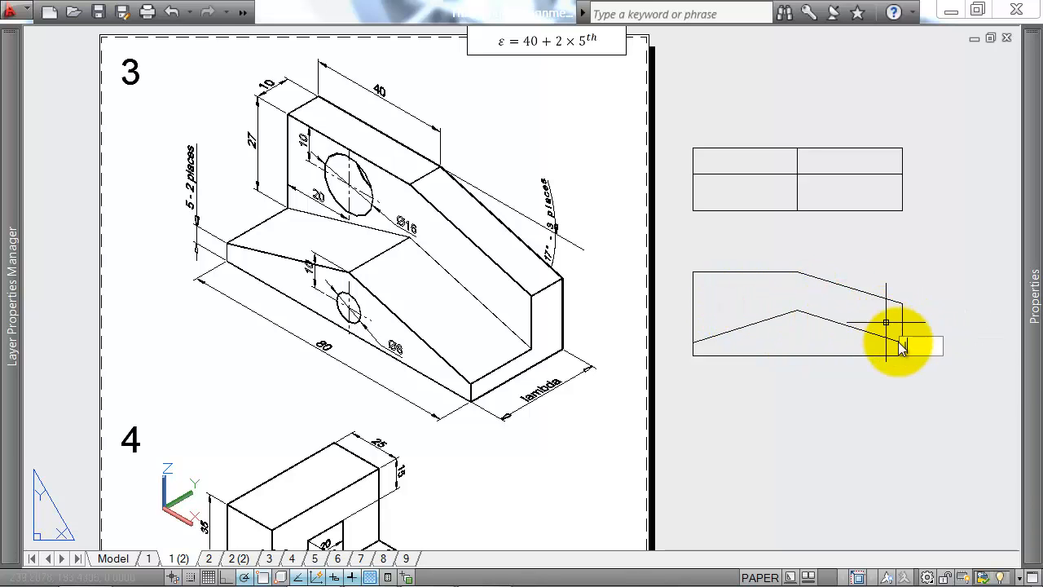
Step: Draw a 20 mm horizontal line toward the front view's left edge, starting 10 mm directly below the peak of the sloping lines
key("Return")
scroll(897, 332, "up", 3)
scroll(765, 287, "down", 4)
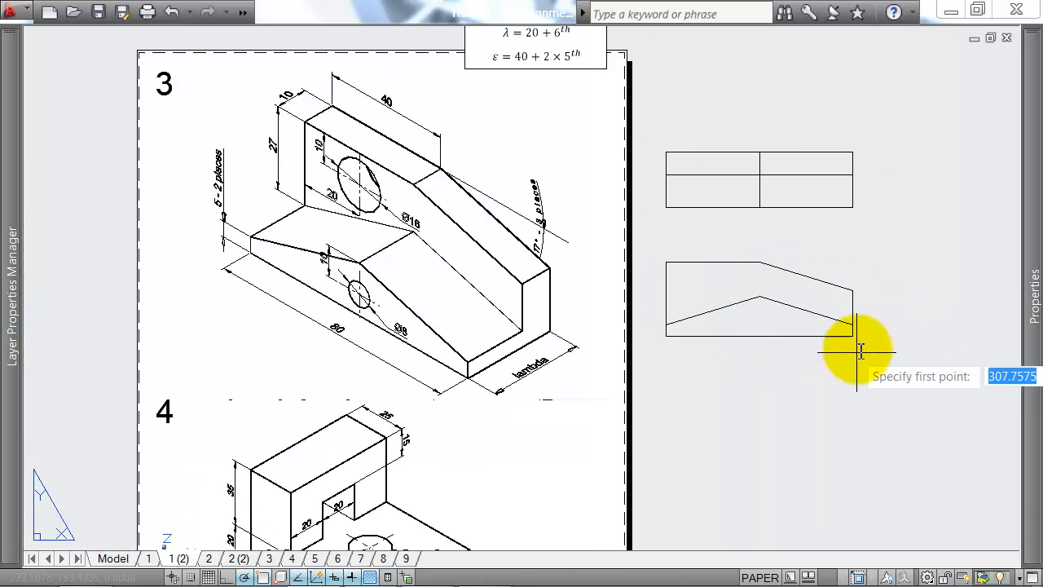
scroll(815, 326, "up", 2)
scroll(701, 260, "up", 2)
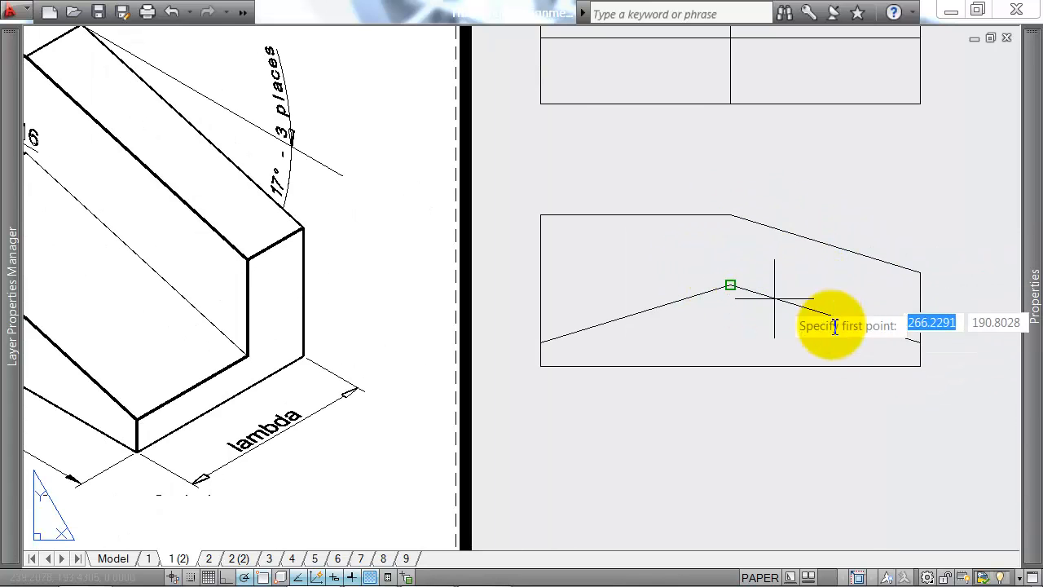
scroll(860, 299, "down", 2)
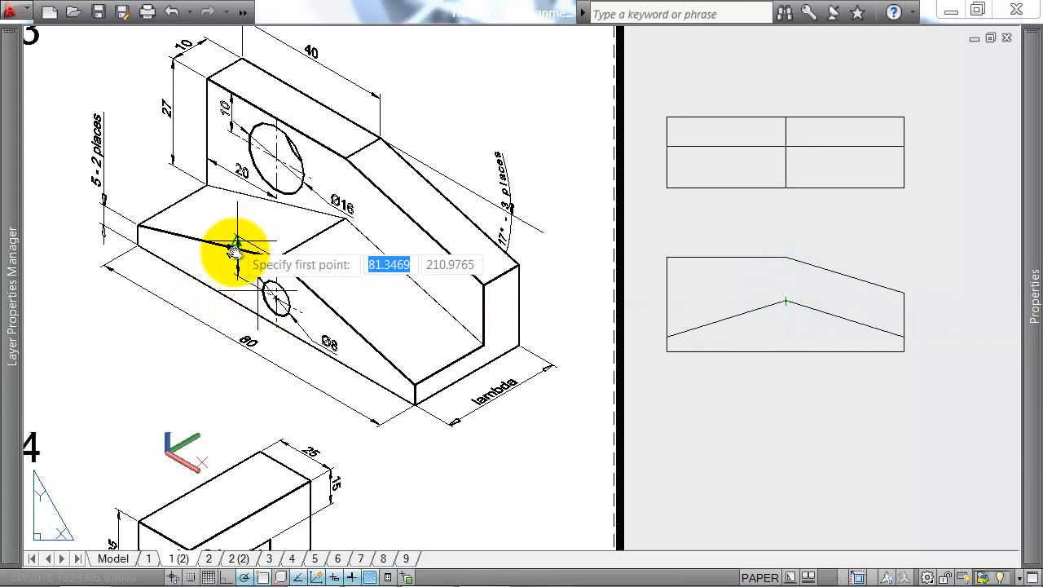
scroll(253, 251, "up", 3)
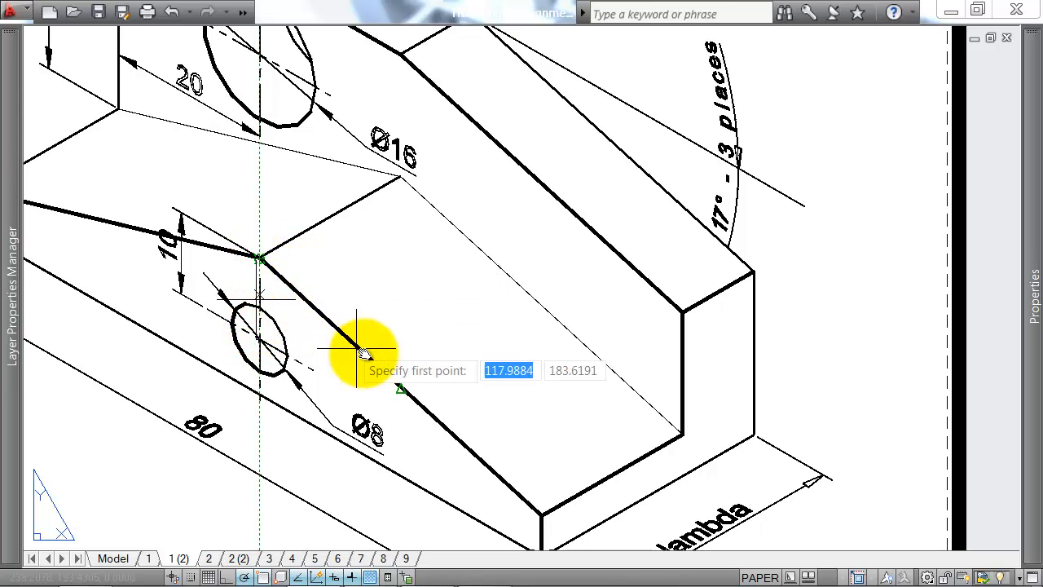
scroll(379, 298, "down", 4)
middle_click_drag(952, 326, 644, 320)
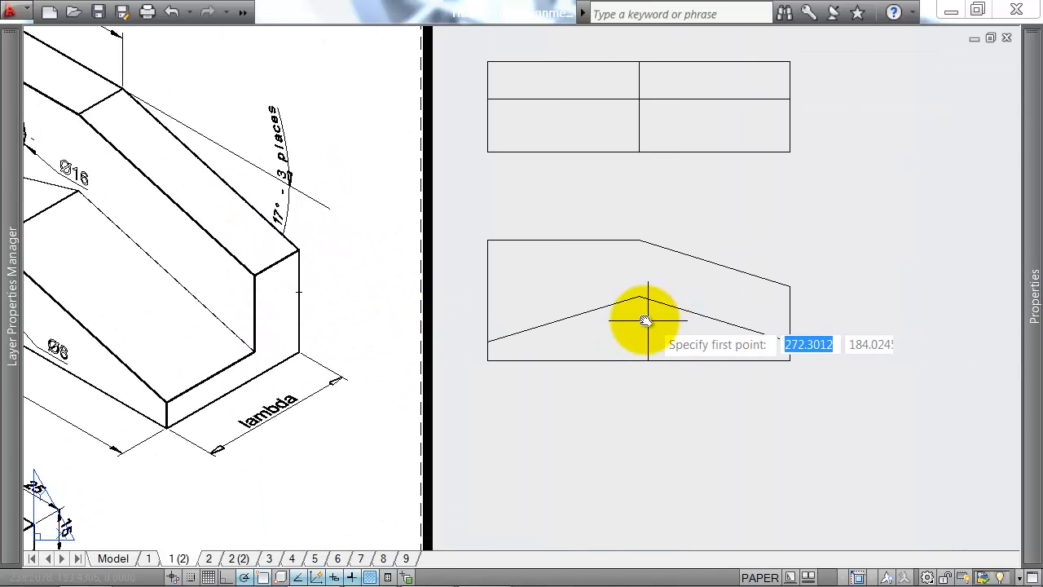
scroll(645, 321, "up", 2)
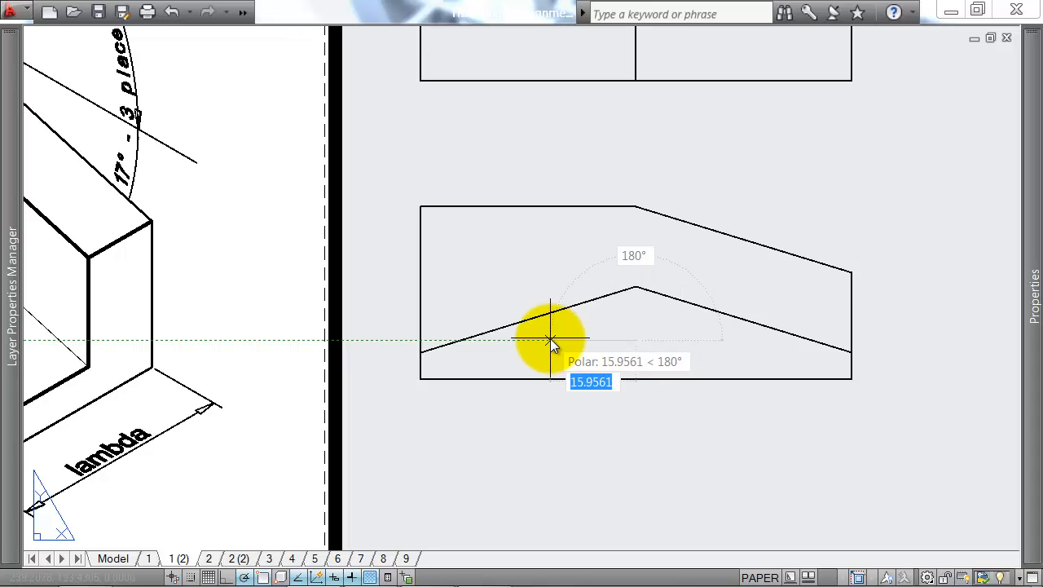
type("20")
key("Return")
Step: Stretch the horizontal line's right end well beyond the front view and set its linetype to CENTER
right_click(630, 334)
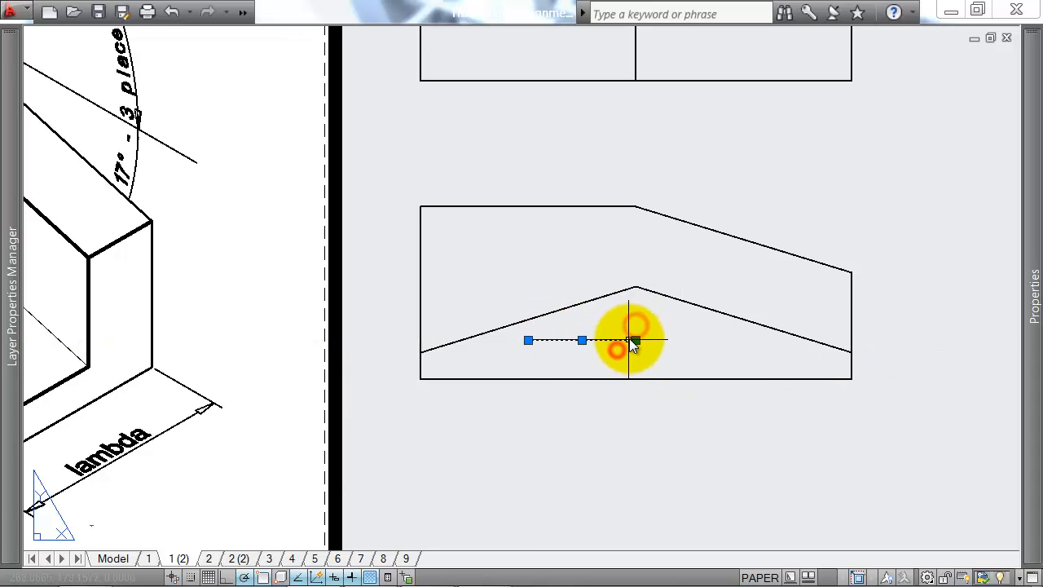
scroll(641, 346, "down", 4)
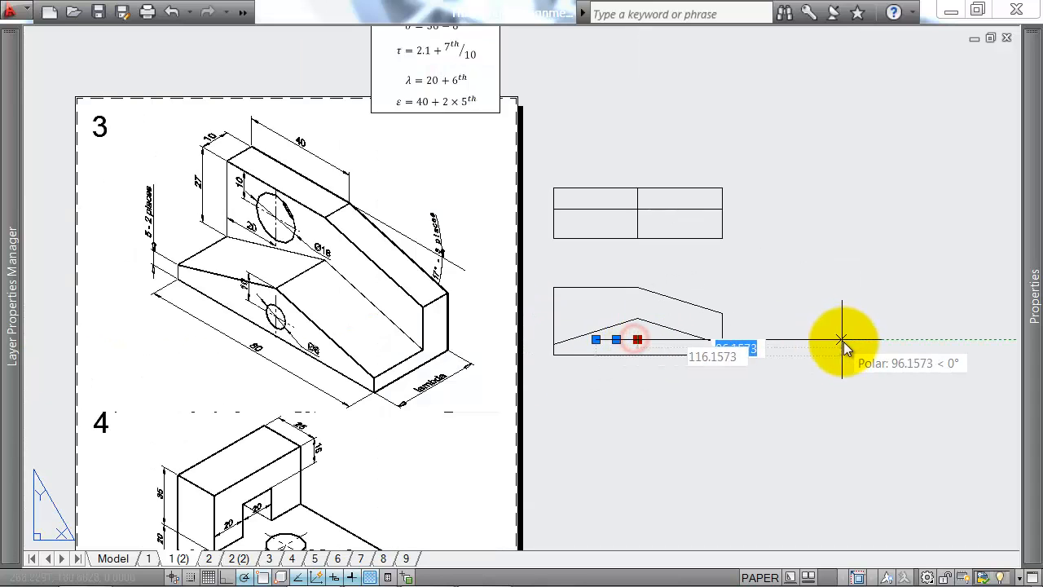
left_click(895, 339)
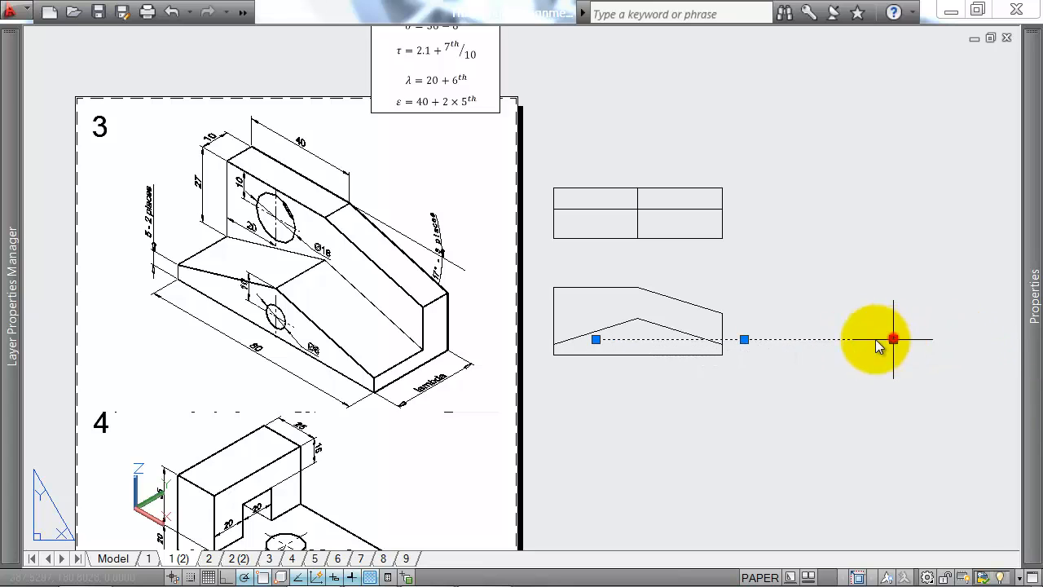
mouse_move(1031, 306)
left_click(929, 134)
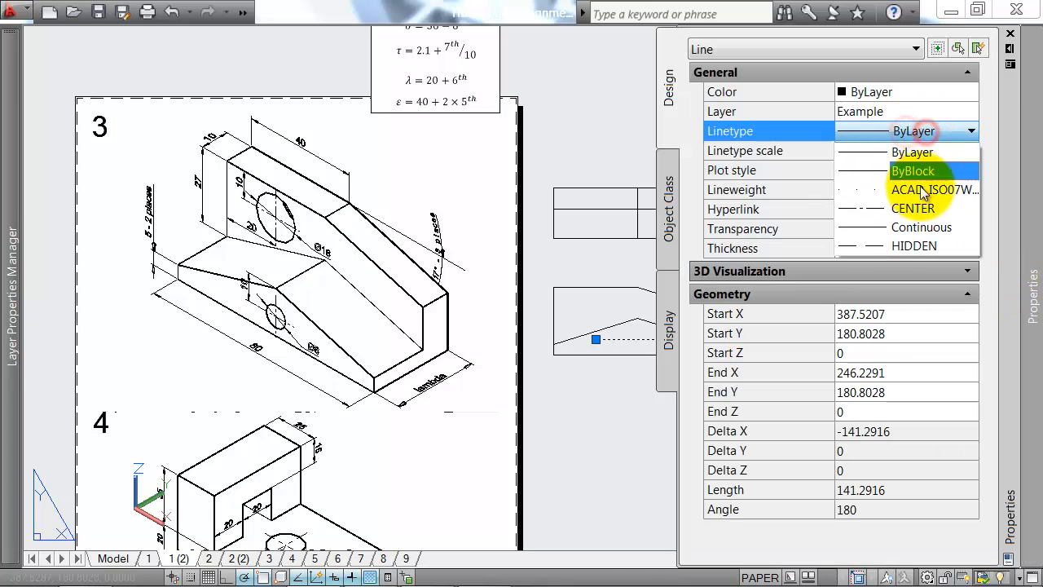
left_click(921, 211)
Step: Draw a vertical line about 90 mm long through the peak, from just below the front view to above the plan
scroll(636, 349, "up", 3)
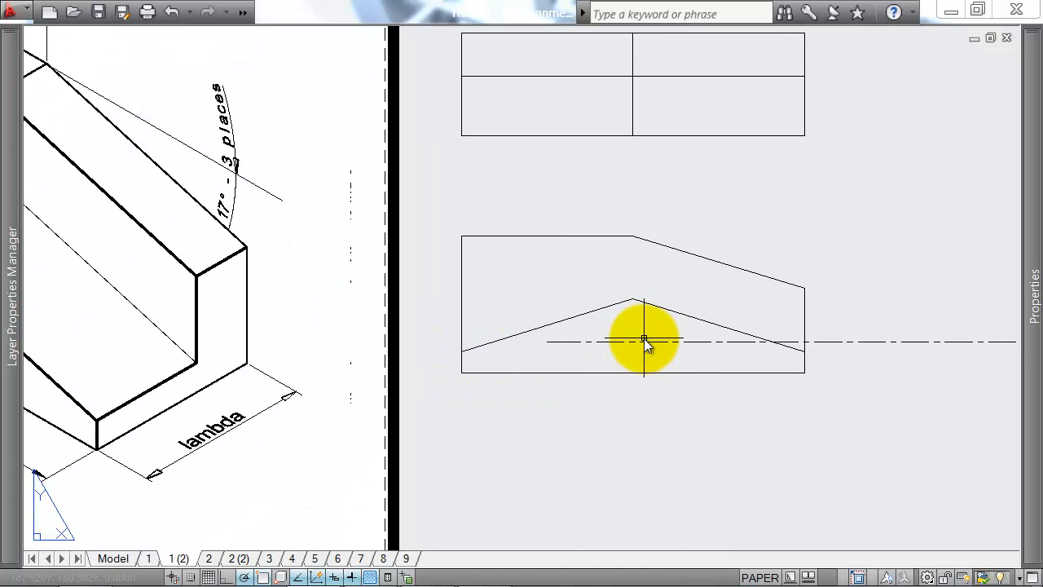
key("Return")
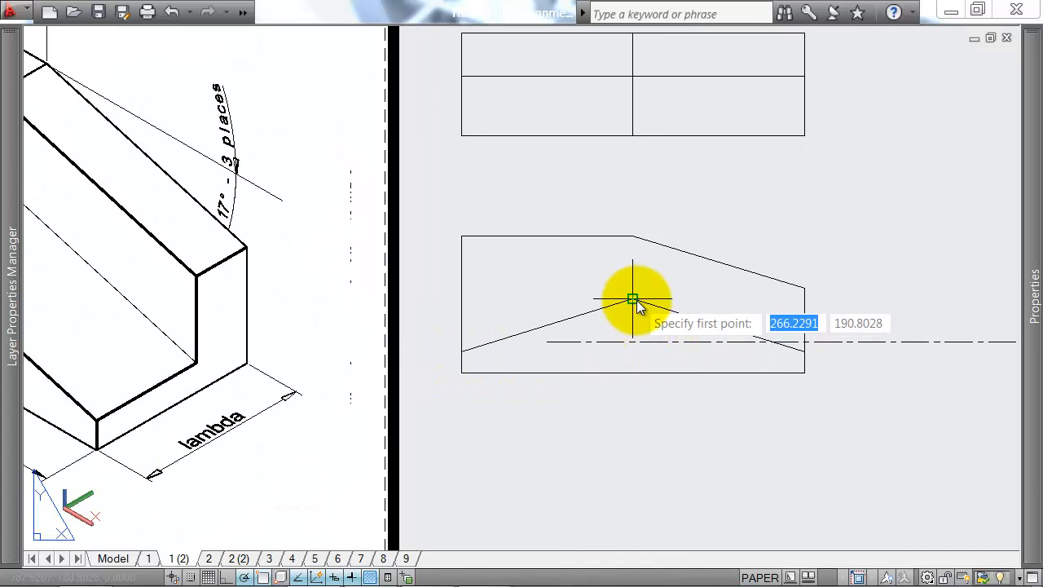
left_click(633, 390)
middle_click_drag(631, 170, 631, 298)
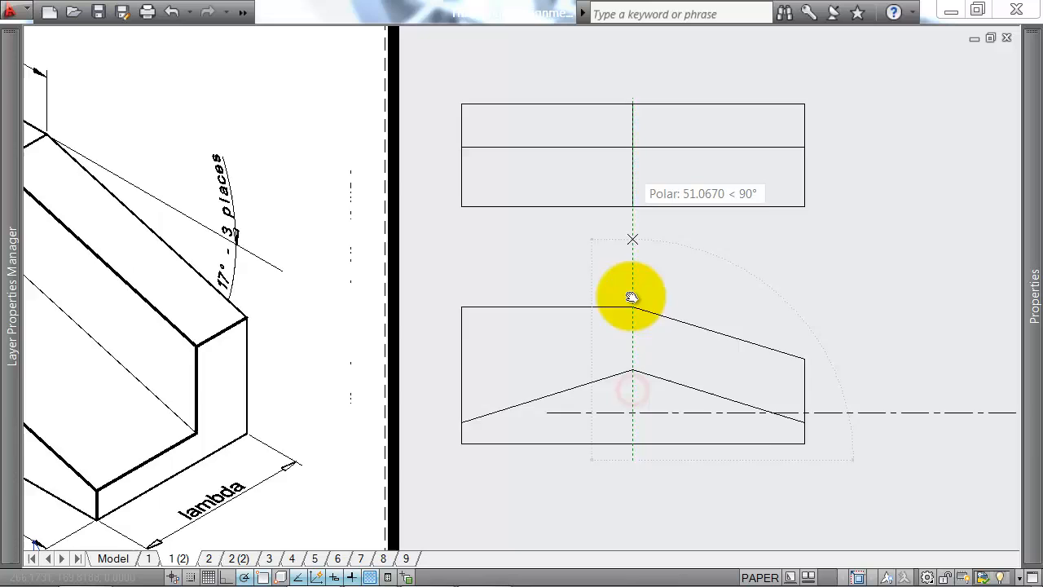
left_click(633, 129)
key("Return")
Step: Set the vertical line's linetype to CENTER and stretch its upper end farther above the plan
left_click(649, 123)
left_click(613, 147)
mouse_move(1013, 196)
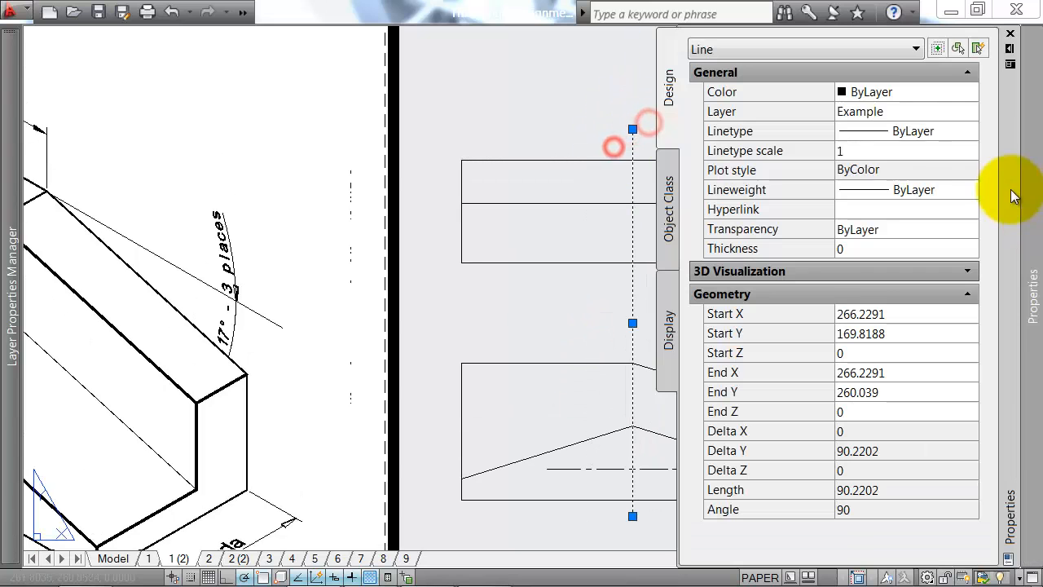
left_click(930, 132)
left_click(902, 205)
key("Escape")
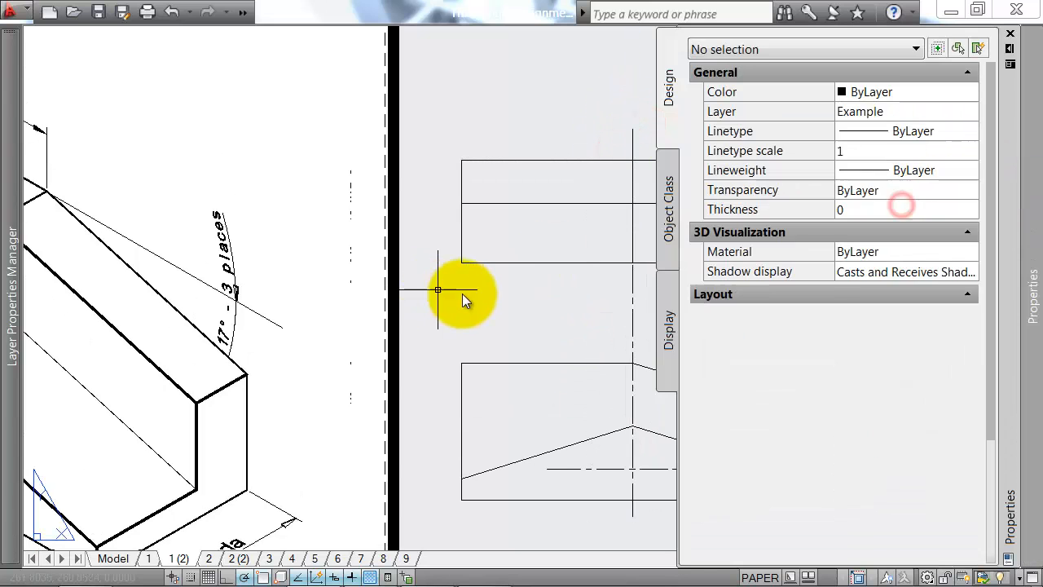
left_click(632, 129)
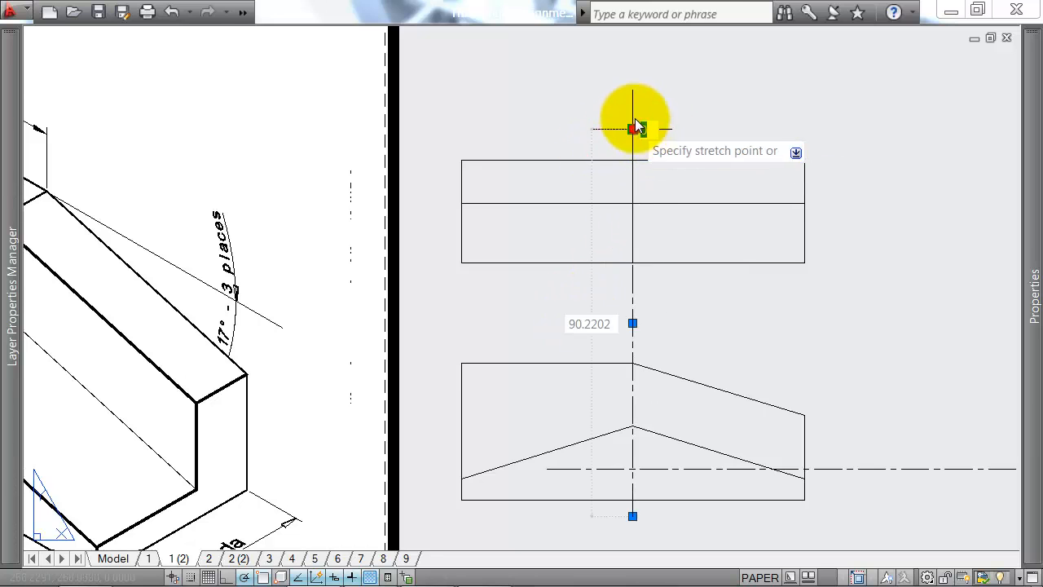
left_click(633, 94)
middle_click_drag(743, 351, 721, 245)
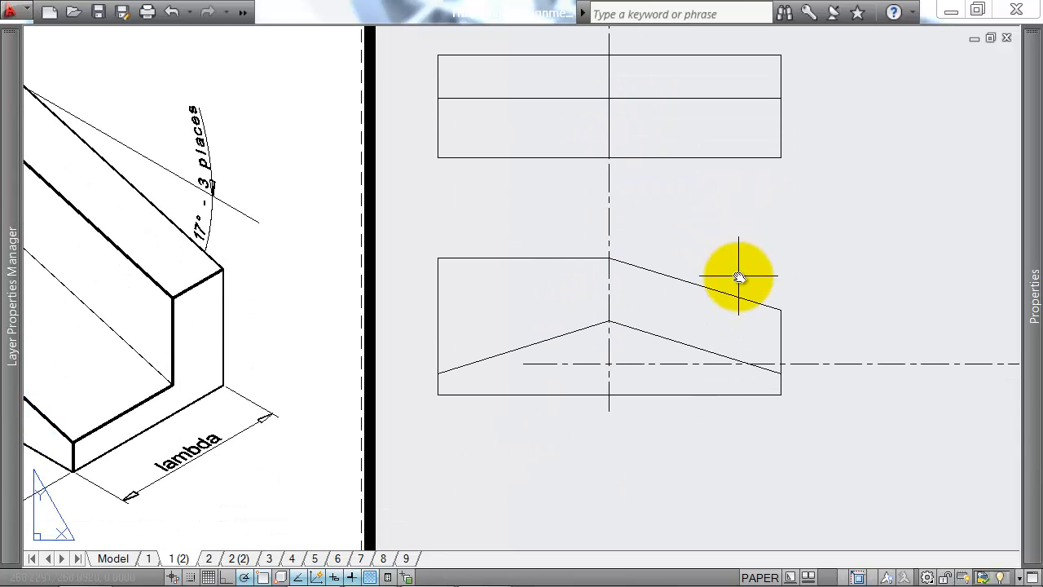
Step: Draw a circle of 4 mm radius centred on the intersection of the two centre lines in the front view
scroll(602, 365, "up", 3)
scroll(615, 363, "down", 4)
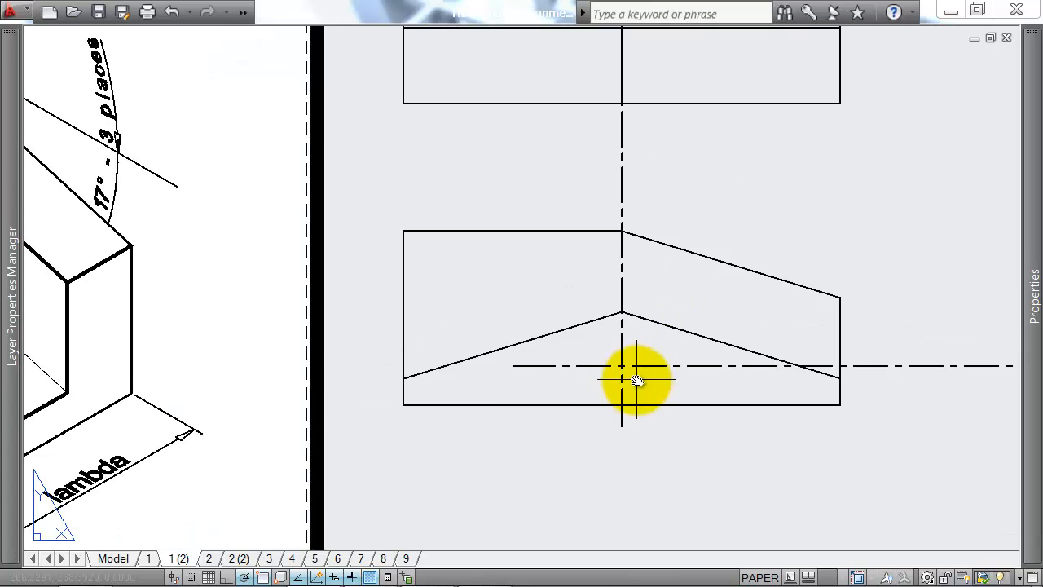
middle_click_drag(645, 389, 793, 335)
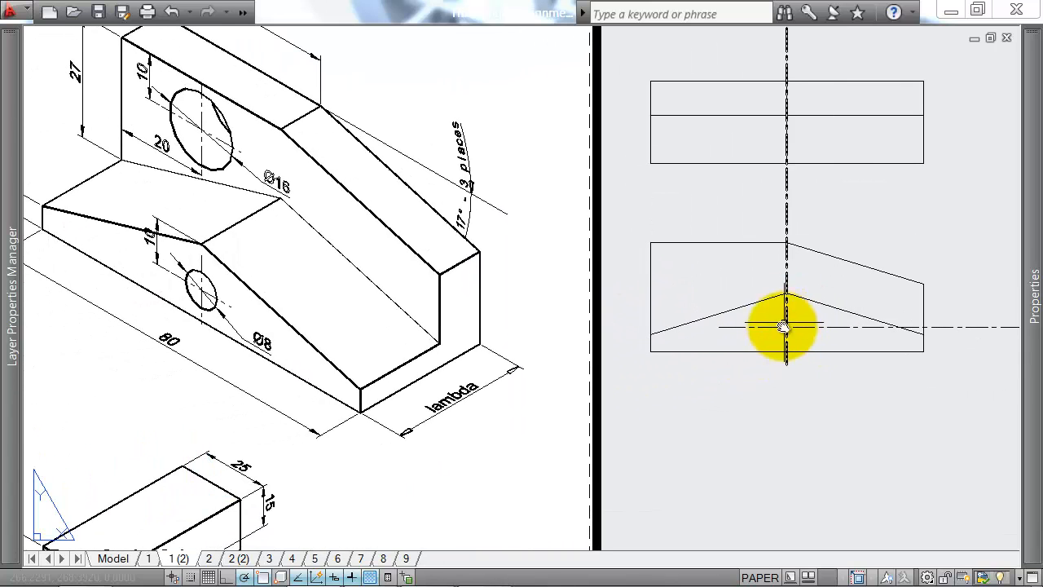
scroll(244, 347, "up", 3)
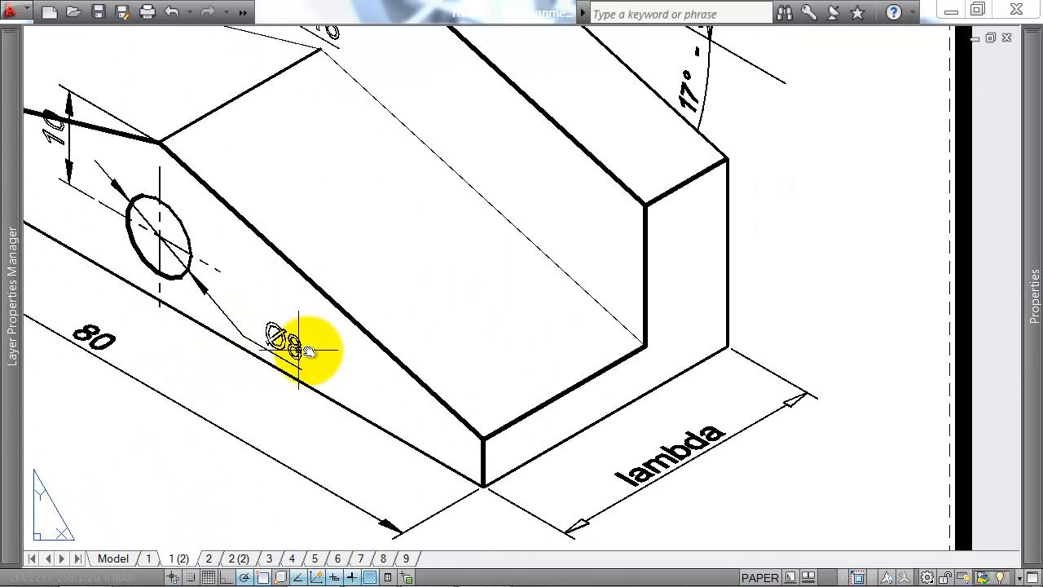
scroll(297, 346, "down", 3)
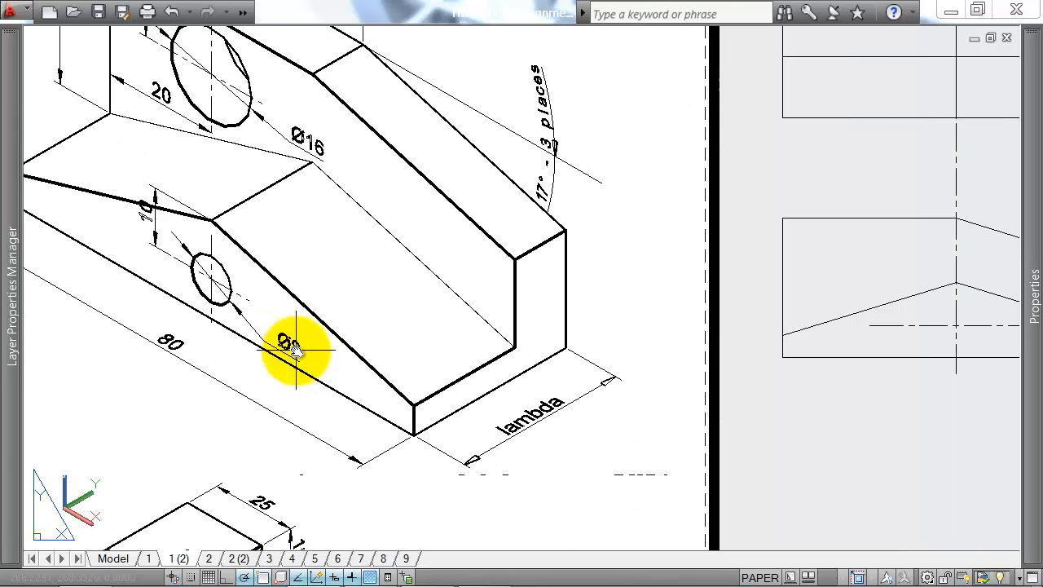
scroll(808, 315, "up", 3)
type("c")
key("Return")
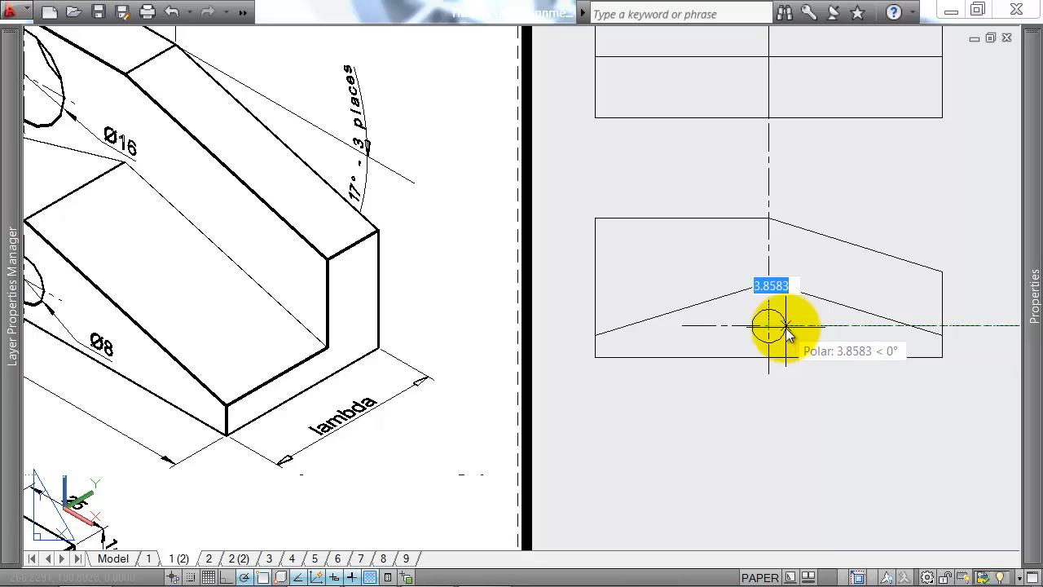
type("4")
key("Return")
Step: Draw a 10 mm vertical construction line down from the front view's upper edge, 20 mm from its upper-left corner
scroll(787, 373, "down", 3)
scroll(736, 354, "up", 1)
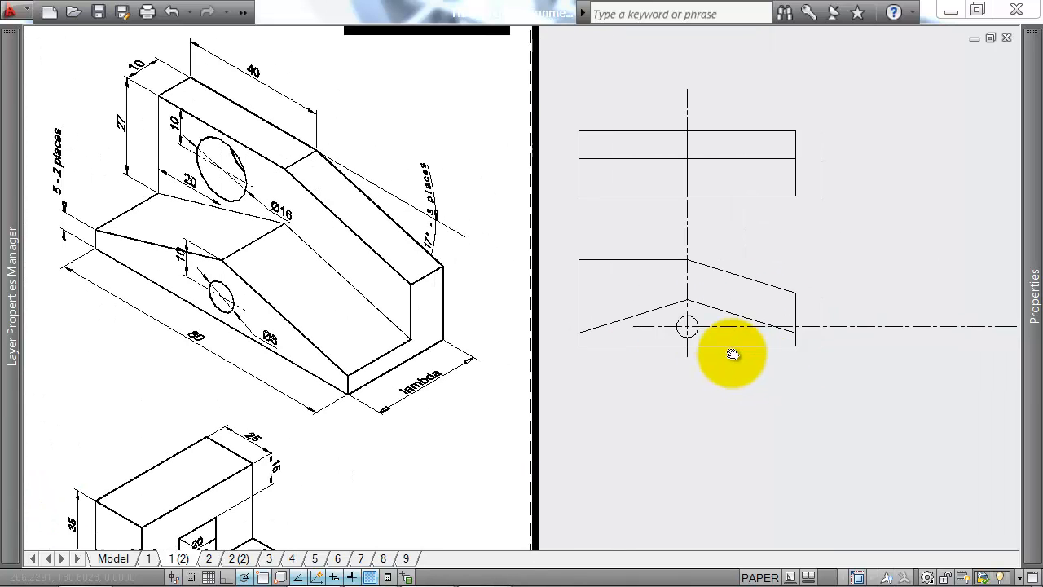
middle_click_drag(731, 354, 757, 361)
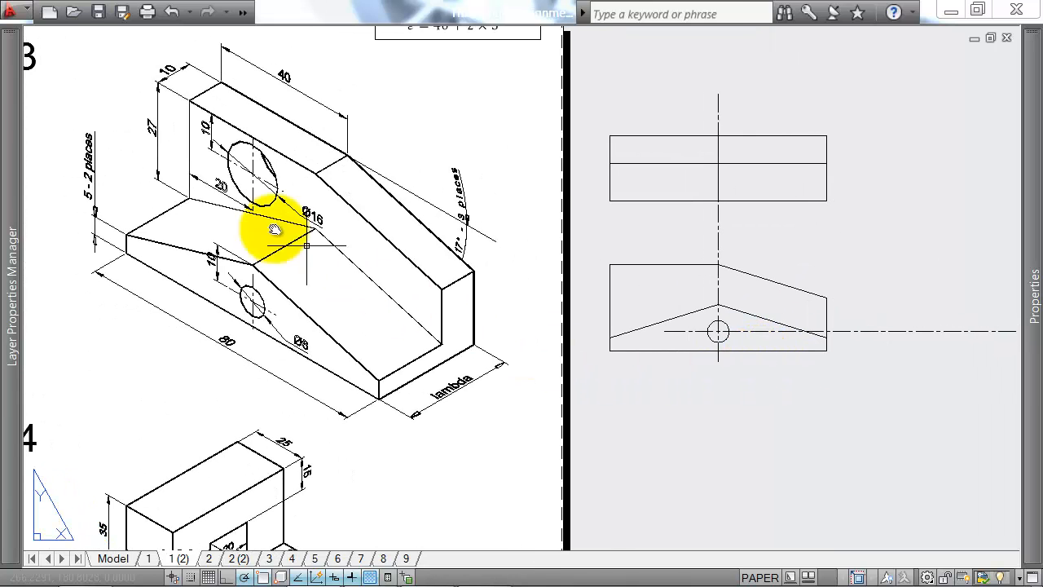
scroll(187, 120, "up", 1)
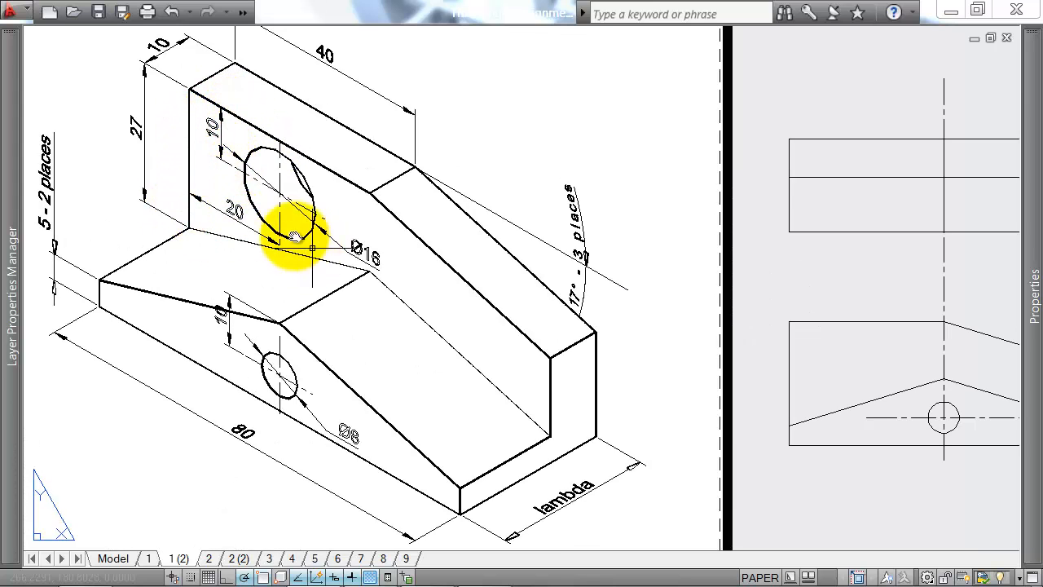
middle_click_drag(825, 261, 641, 231)
type("l")
key("Return")
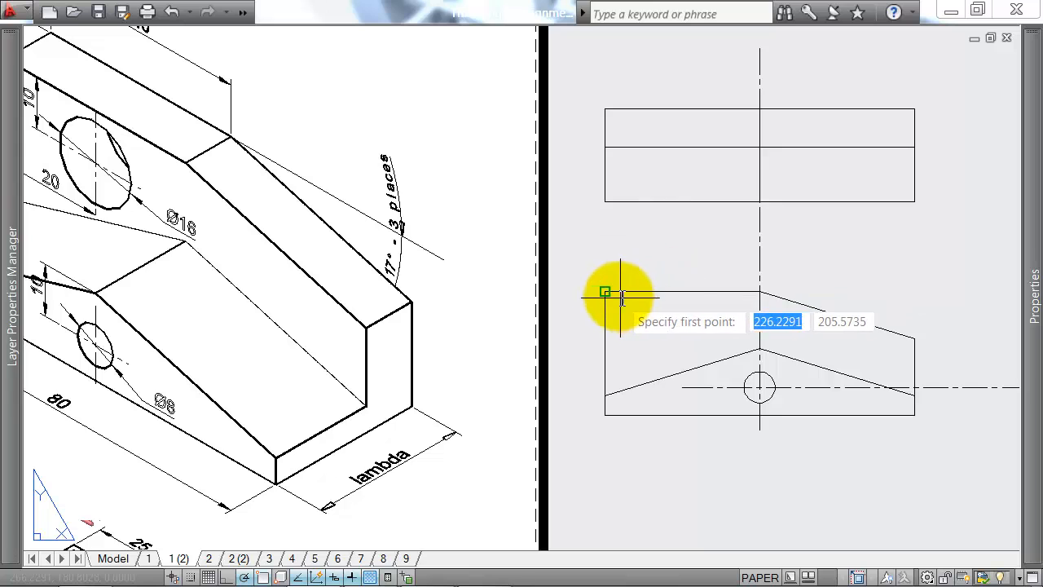
type("20")
key("Return")
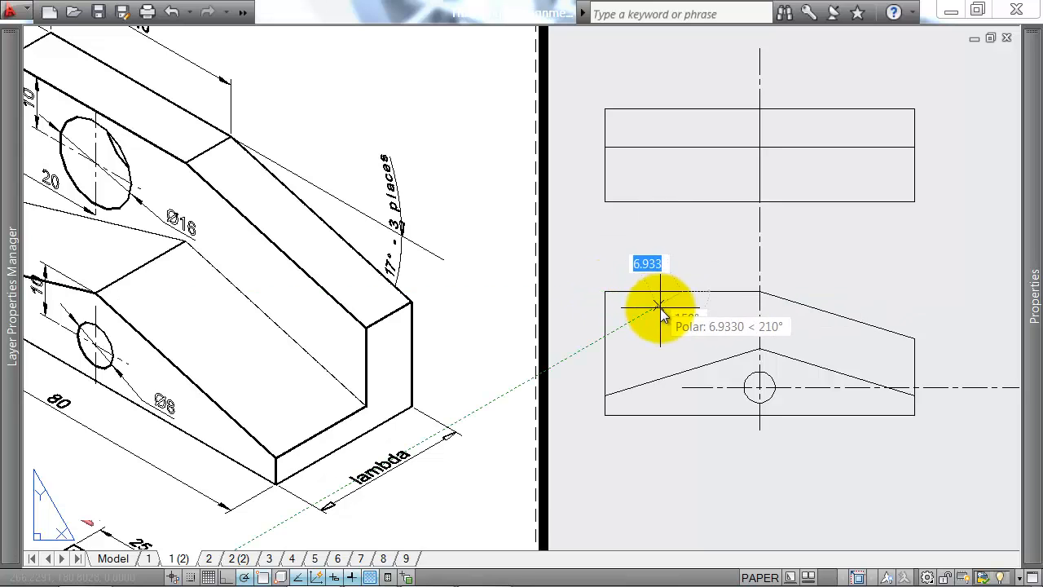
type("10")
key("Return")
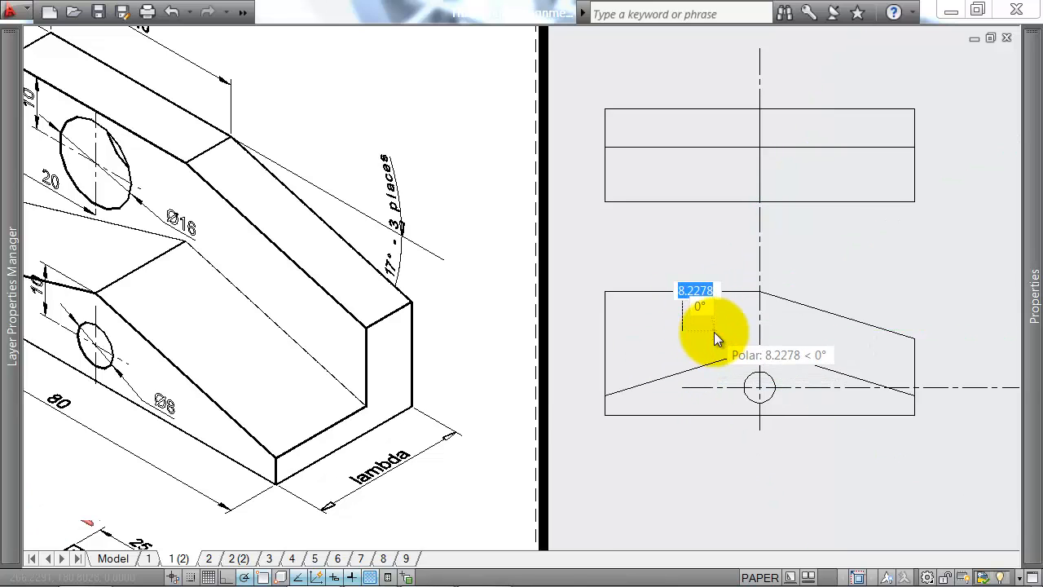
scroll(715, 332, "down", 4)
key("Escape")
Step: Copy both centre lines from the circle's centre to the lower end of the construction line, and delete the construction line
scroll(750, 351, "up", 8)
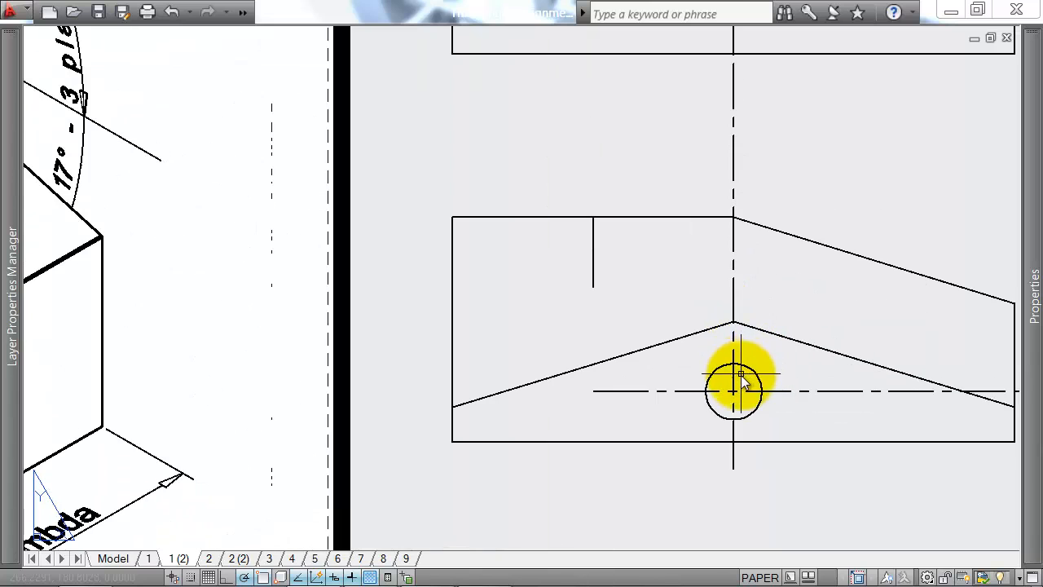
type("co")
key("Return")
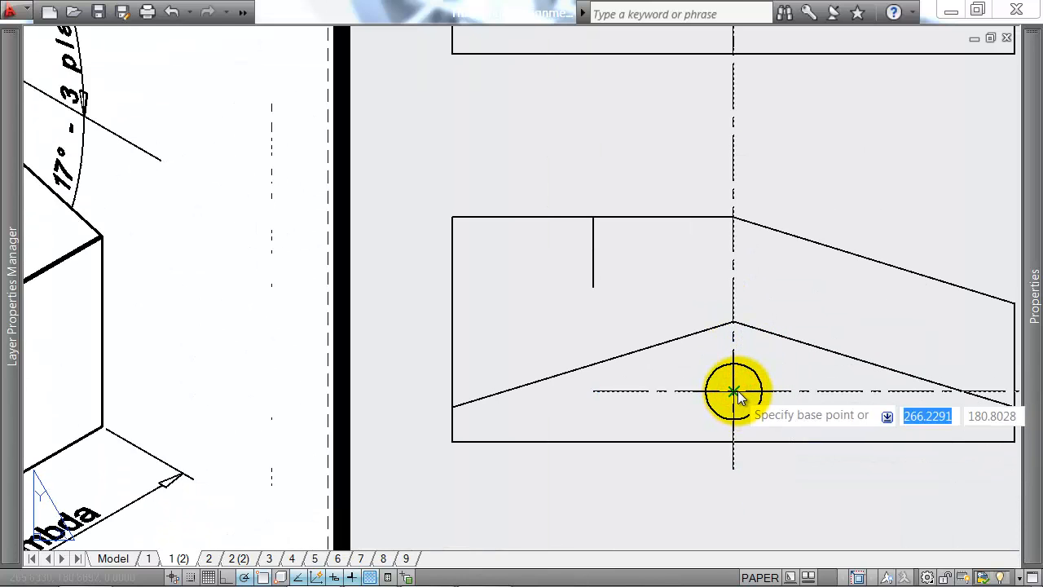
left_click(733, 391)
left_click(594, 287)
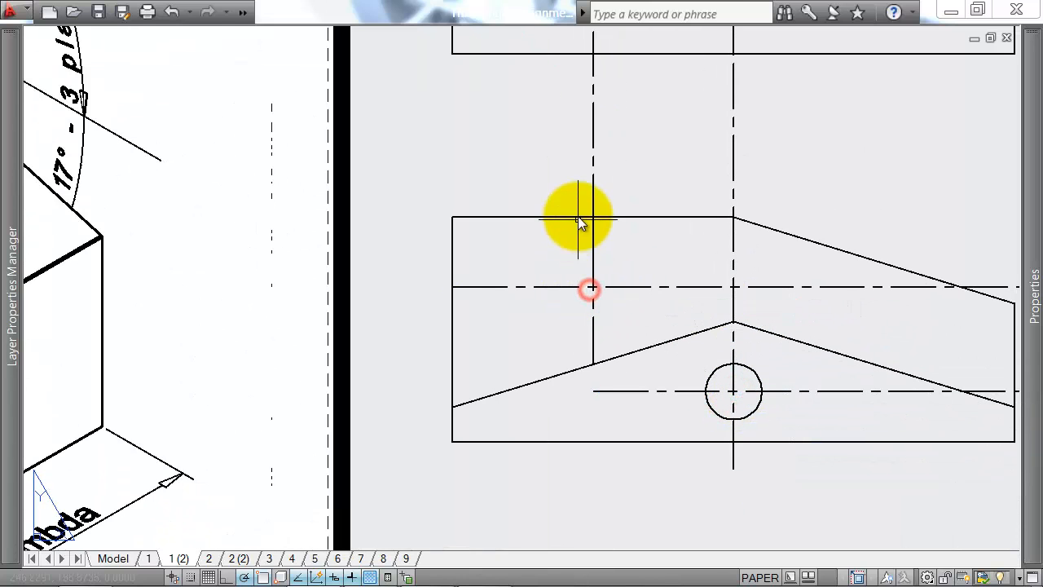
left_click(584, 191)
left_click(615, 297)
key("Delete")
Step: Stretch the upper horizontal centre line's start slightly beyond the left edge of the front view
scroll(618, 291, "down", 4)
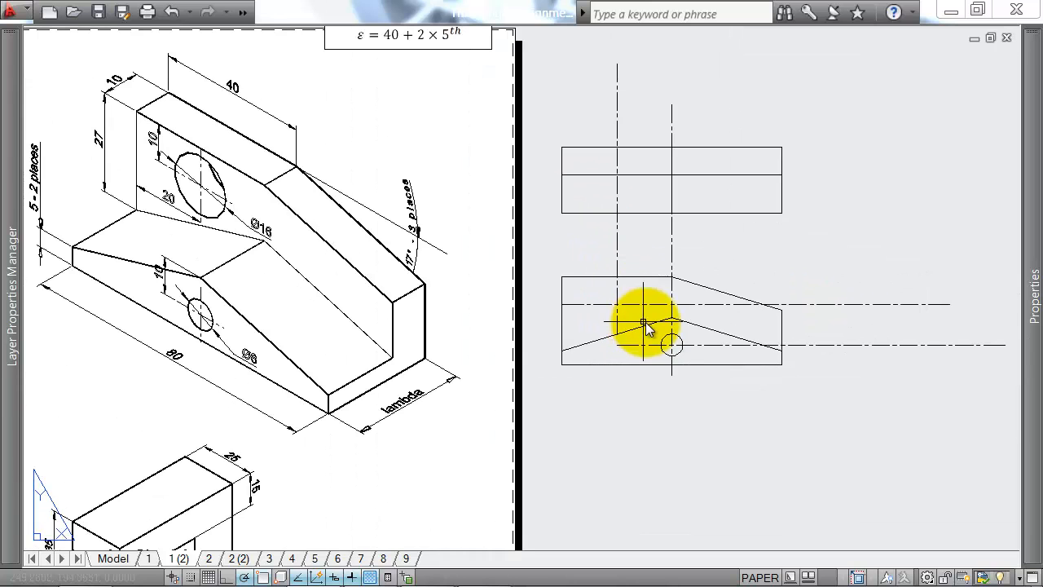
scroll(601, 307, "up", 3)
left_click(580, 310)
left_click(520, 300)
left_click(521, 300)
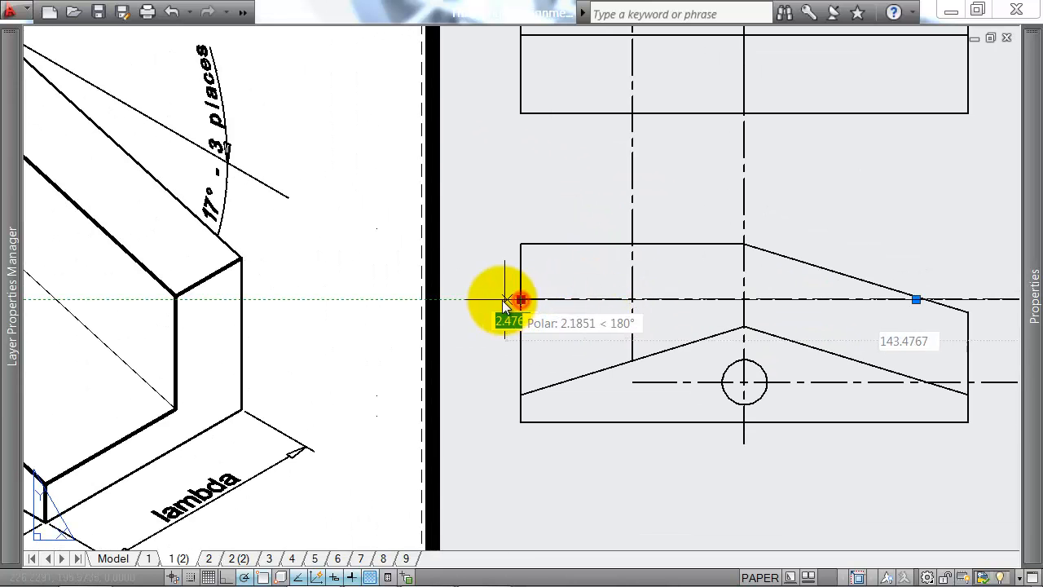
left_click(631, 359)
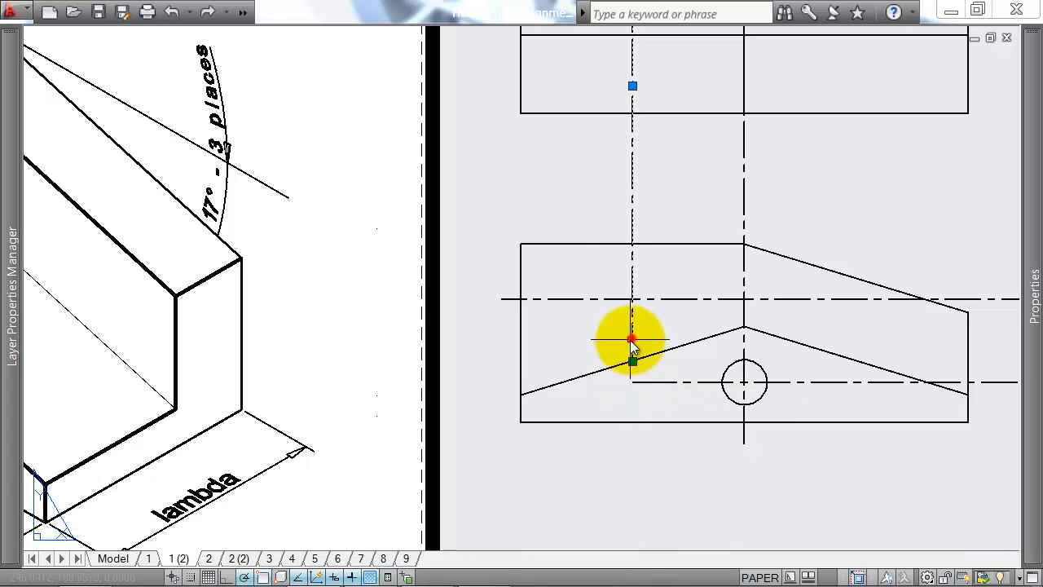
left_click(633, 362)
left_click(630, 343)
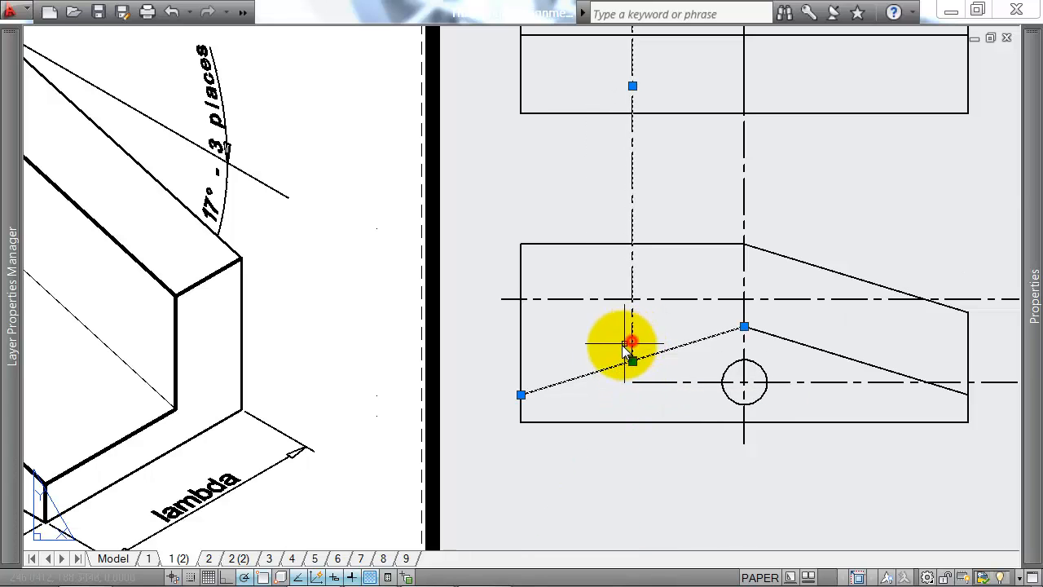
key("Escape")
left_click(647, 338)
left_click(619, 348)
scroll(630, 360, "up", 4)
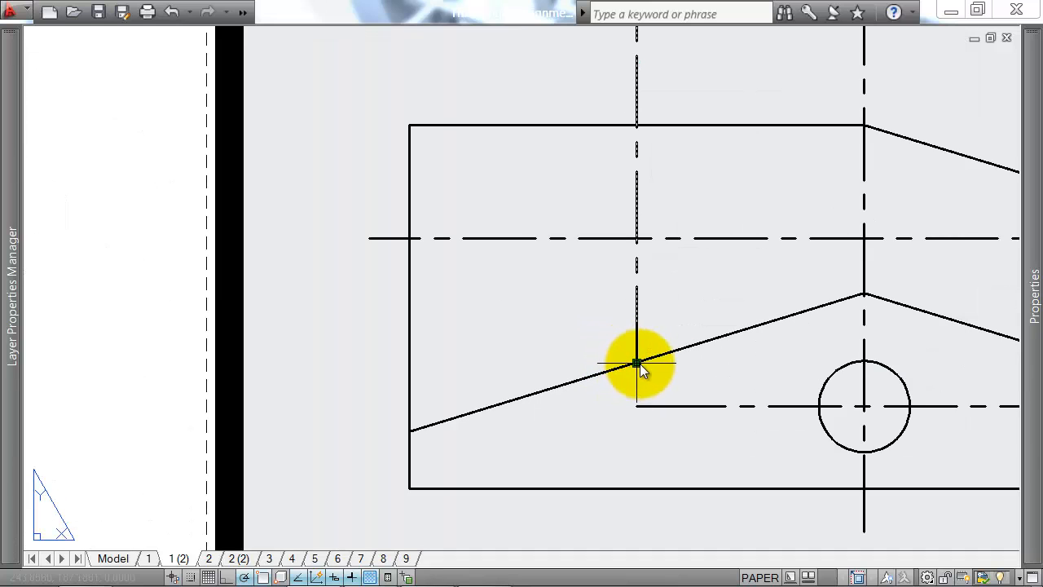
key("Escape")
scroll(636, 272, "down", 3)
Step: Adjust the lower end of the large hole's vertical centre line so it stops just above the front view's lower sloping edge
left_click(657, 298)
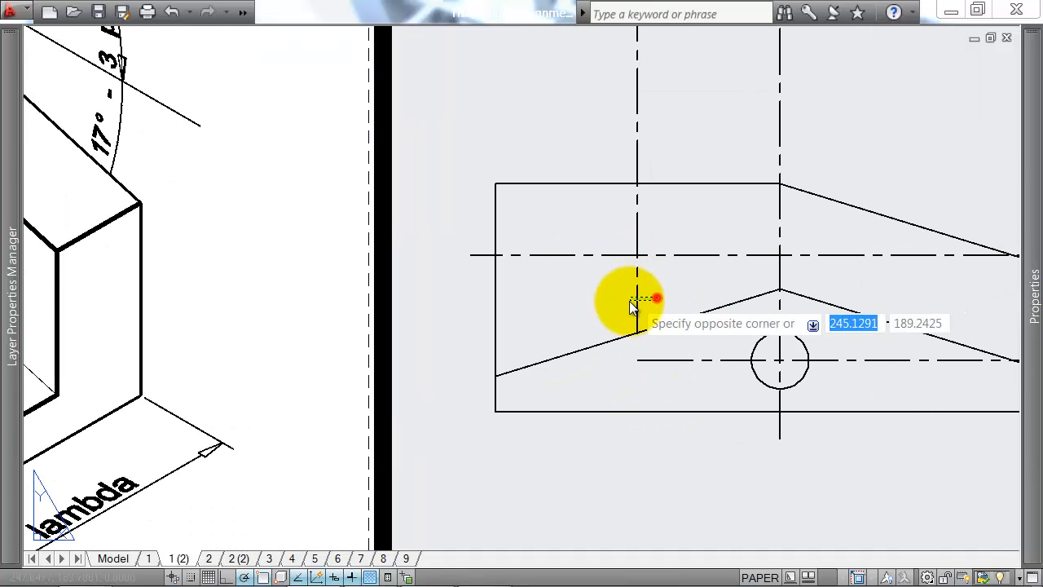
left_click(628, 301)
scroll(630, 303, "up", 4)
left_click(635, 357)
left_click(636, 326)
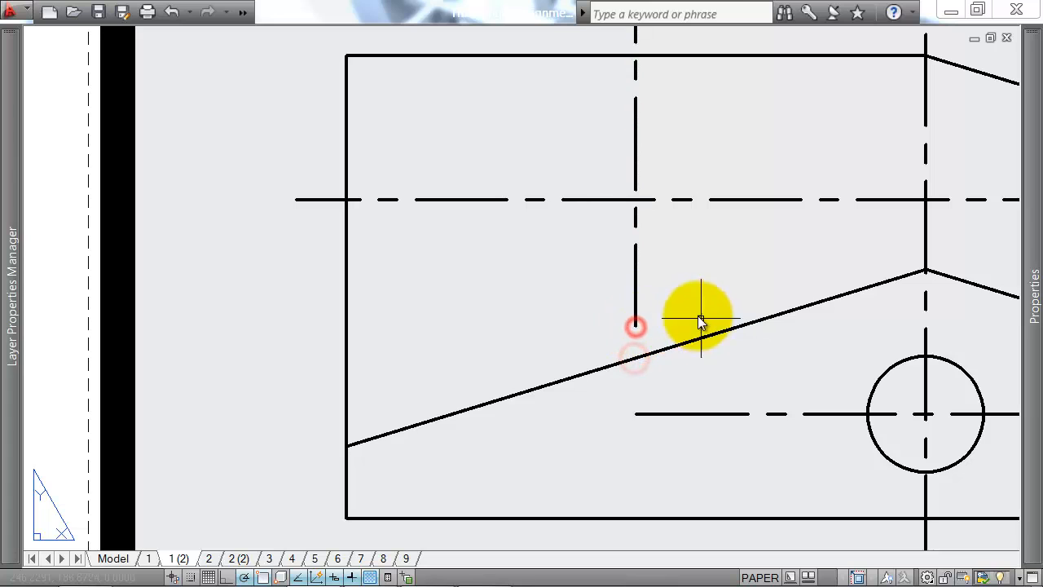
left_click(637, 448)
scroll(661, 445, "down", 2)
left_click(643, 446)
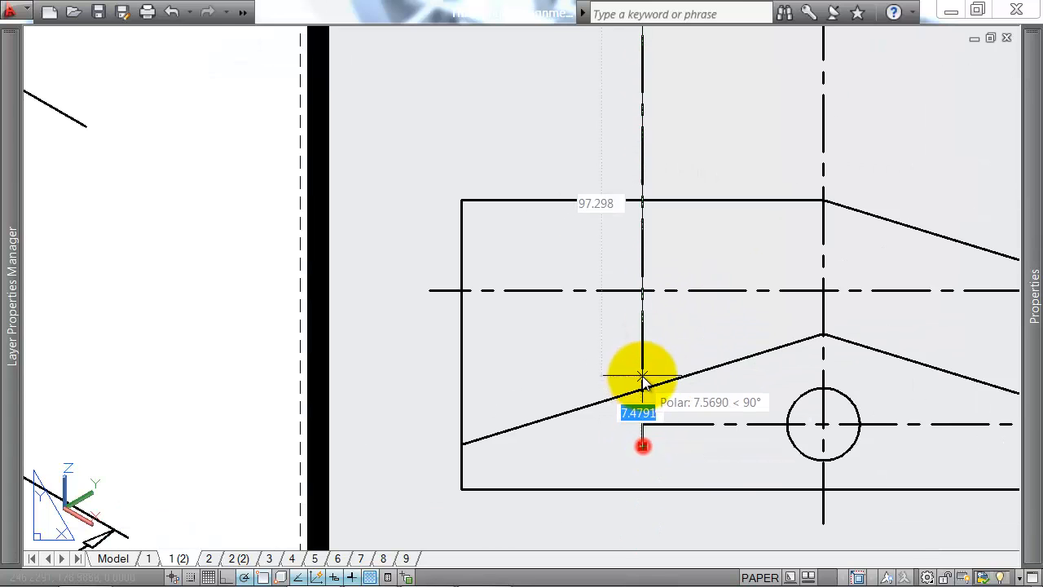
left_click(643, 360)
scroll(627, 240, "down", 3)
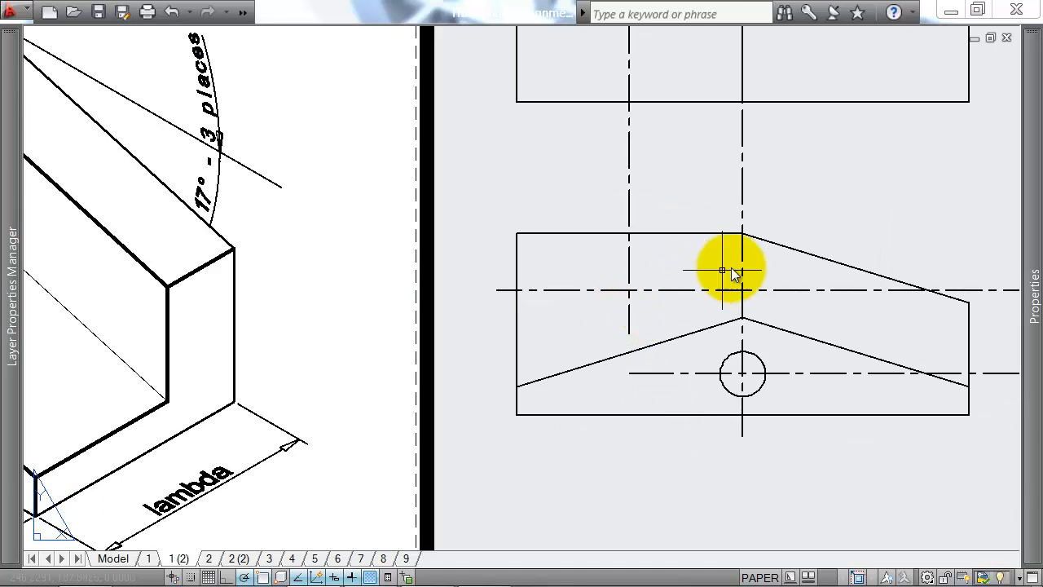
Step: Shorten the same centre line above the plan, level with the upper end of the neighbouring vertical centre line
left_click(573, 110)
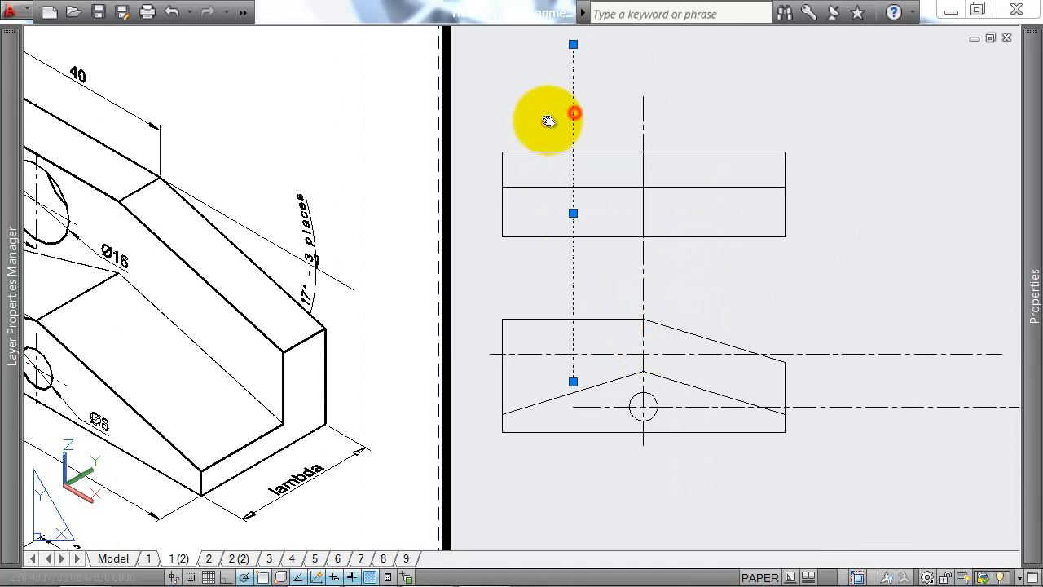
left_click(550, 117)
left_click(565, 53)
left_click(573, 42)
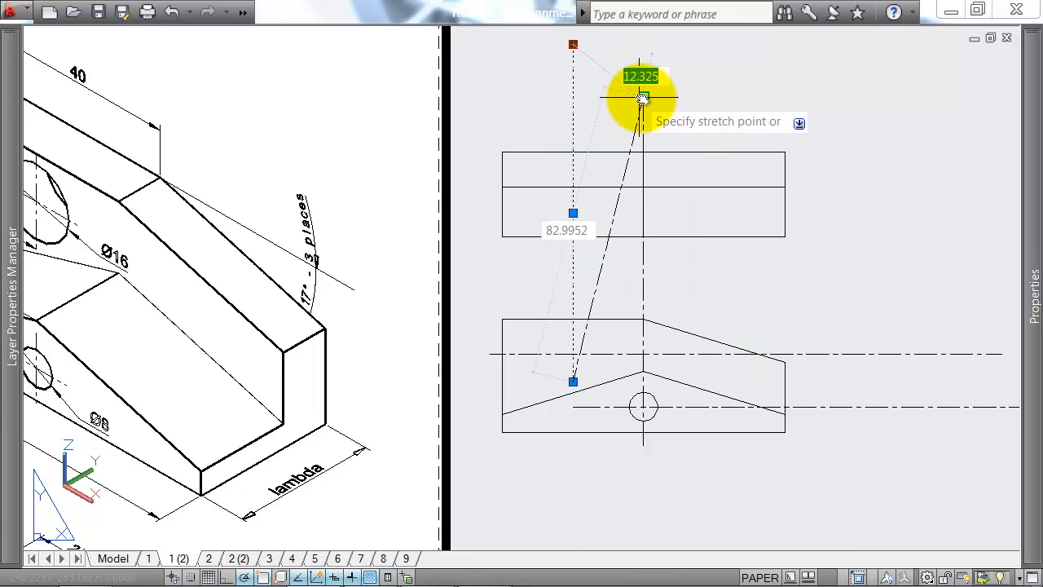
left_click(576, 98)
key("Escape")
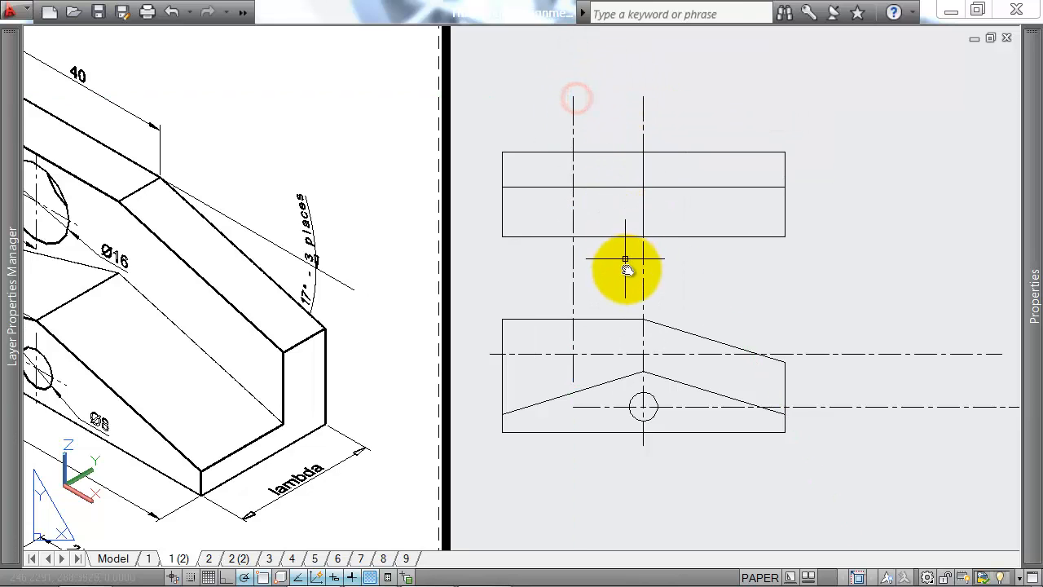
Step: Draw a circle of 8 mm radius centred where the upper horizontal and left vertical centre lines cross in the front view
middle_click_drag(647, 294, 620, 259)
type("c")
key("Return")
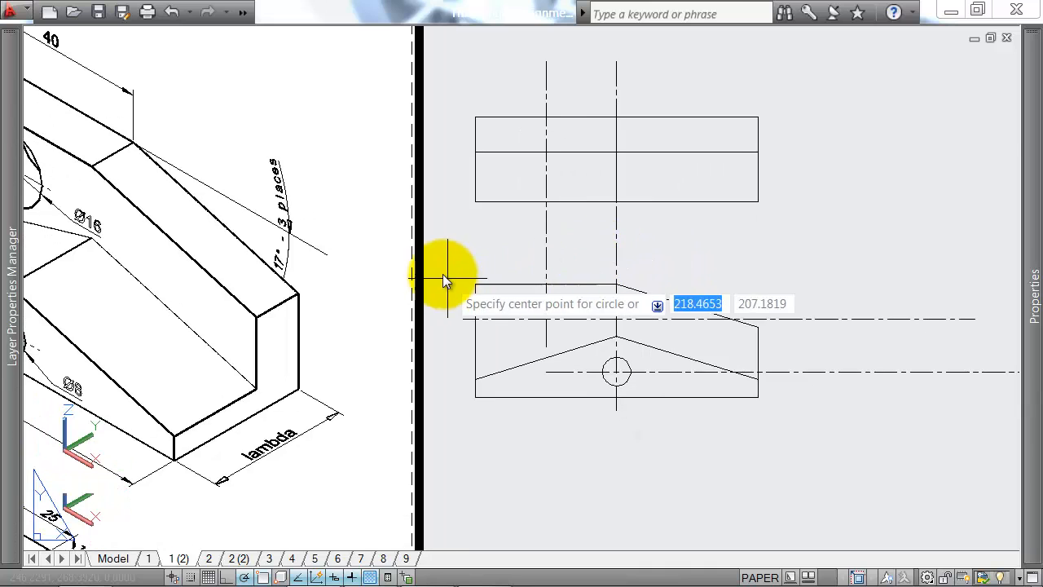
middle_click_drag(288, 265, 603, 255)
middle_click_drag(758, 276, 652, 261)
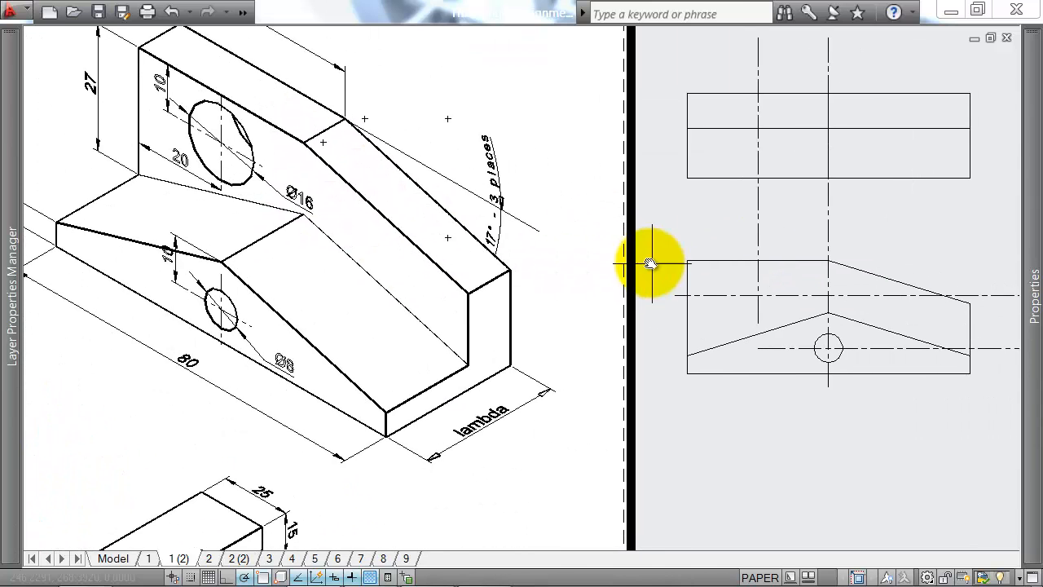
left_click(757, 293)
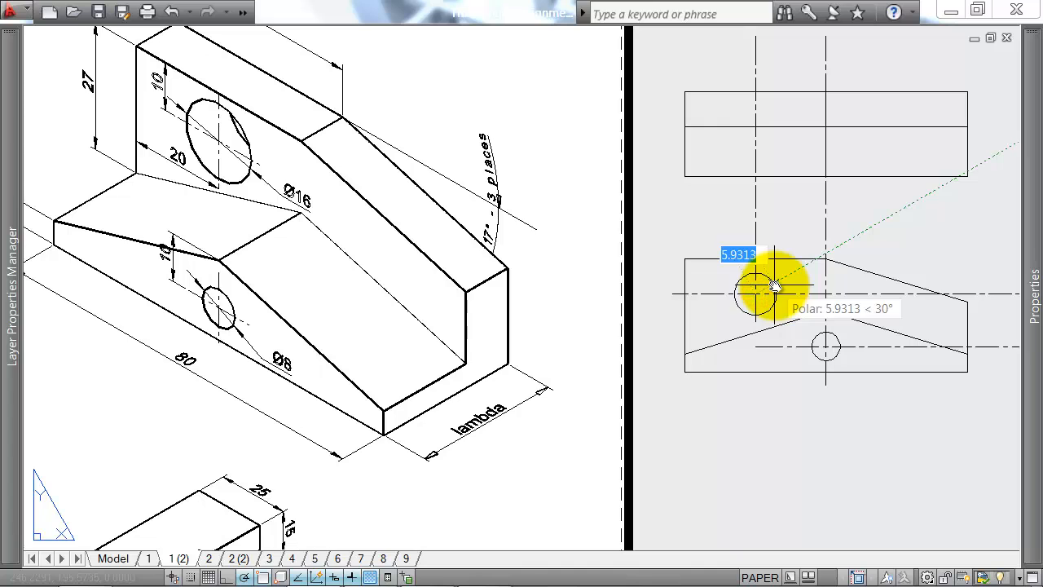
type("8")
key("Return")
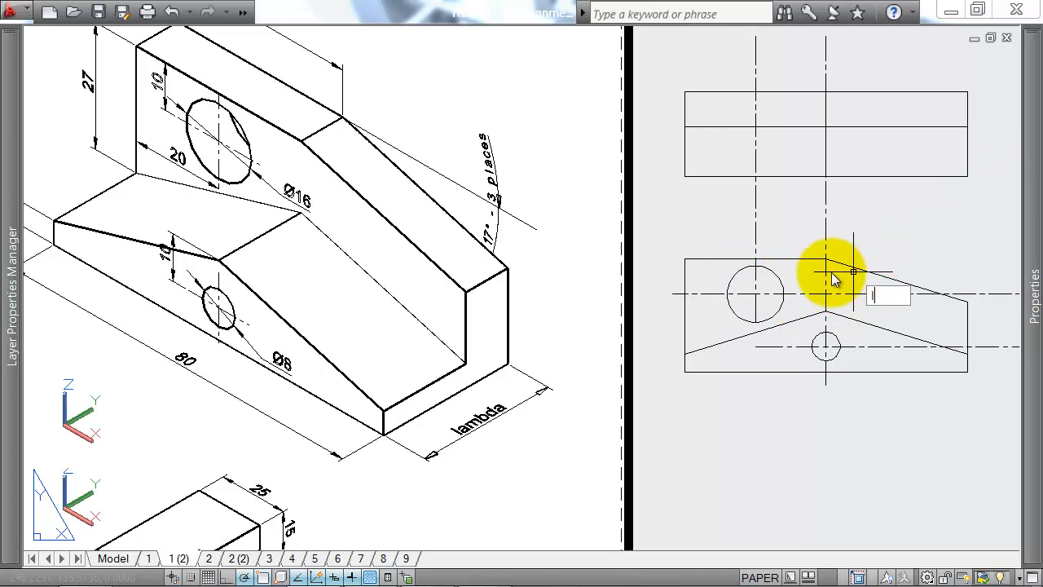
Step: Draw a 10 mm vertical line across the plan's rear strip, projected up from the large circle's left quadrant
key("Return")
middle_click_drag(825, 254, 779, 281)
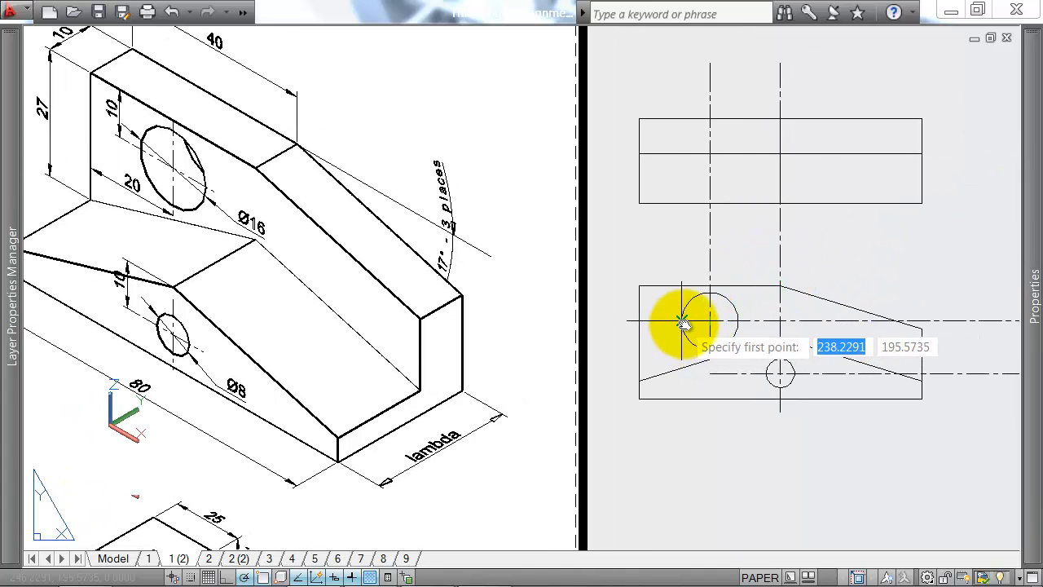
left_click(682, 160)
left_click(682, 119)
key("Return")
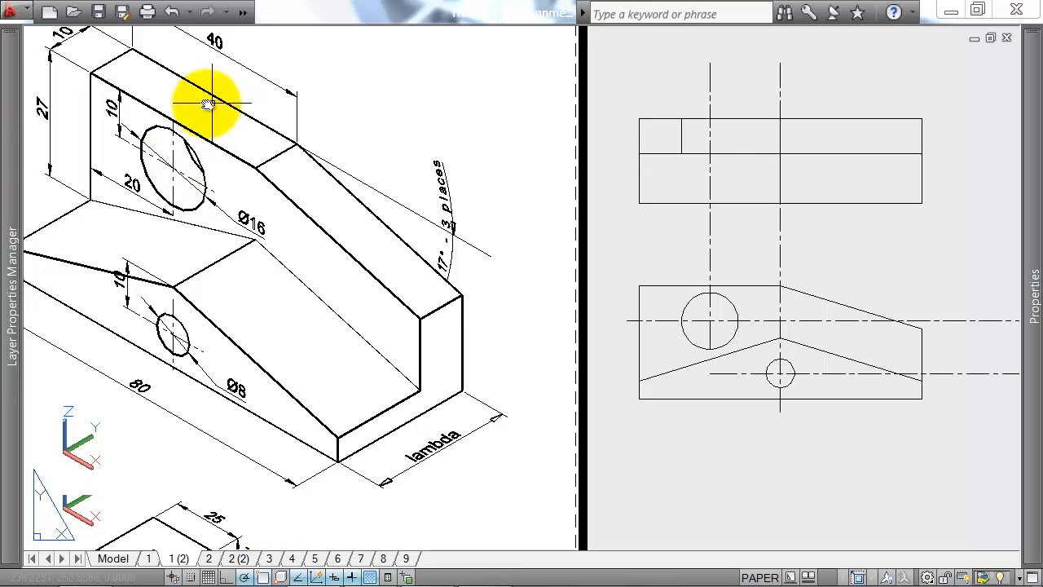
Step: Draw a matching 10 mm line across the plan's rear strip, projected up from the large circle's right quadrant
middle_click_drag(239, 101, 120, 103)
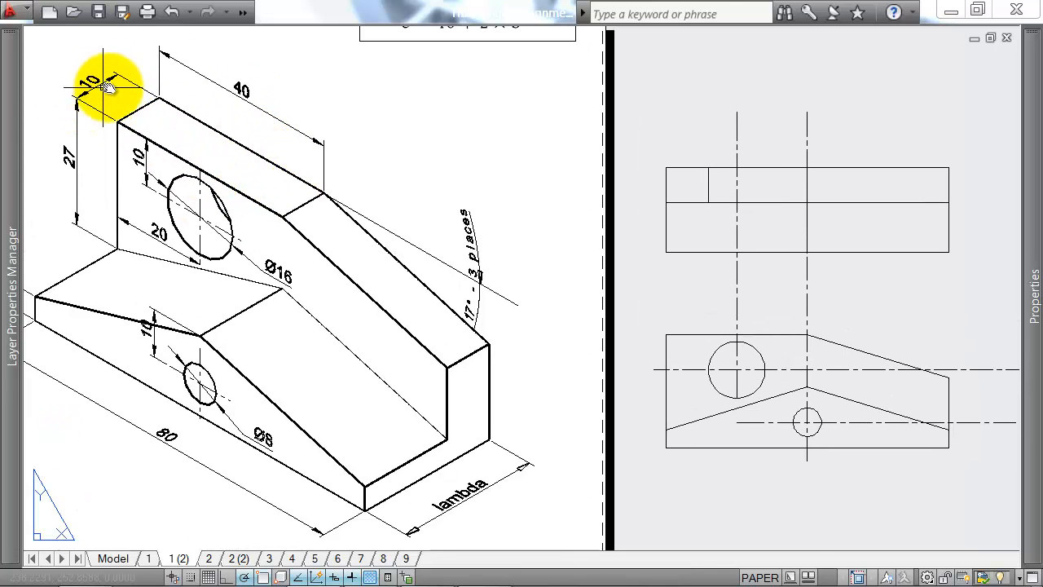
middle_click_drag(780, 249, 697, 244)
key("Return")
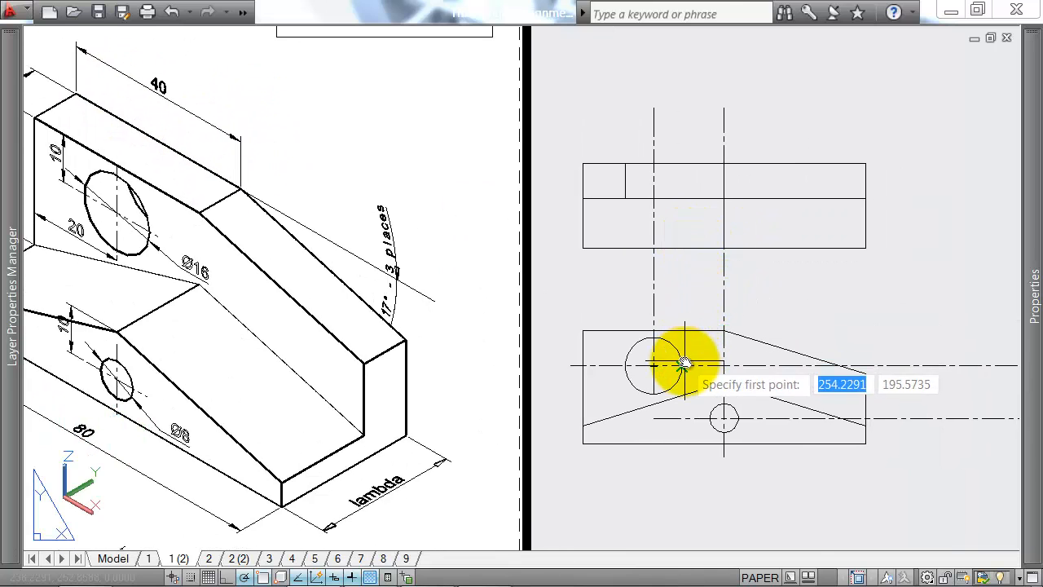
left_click(676, 202)
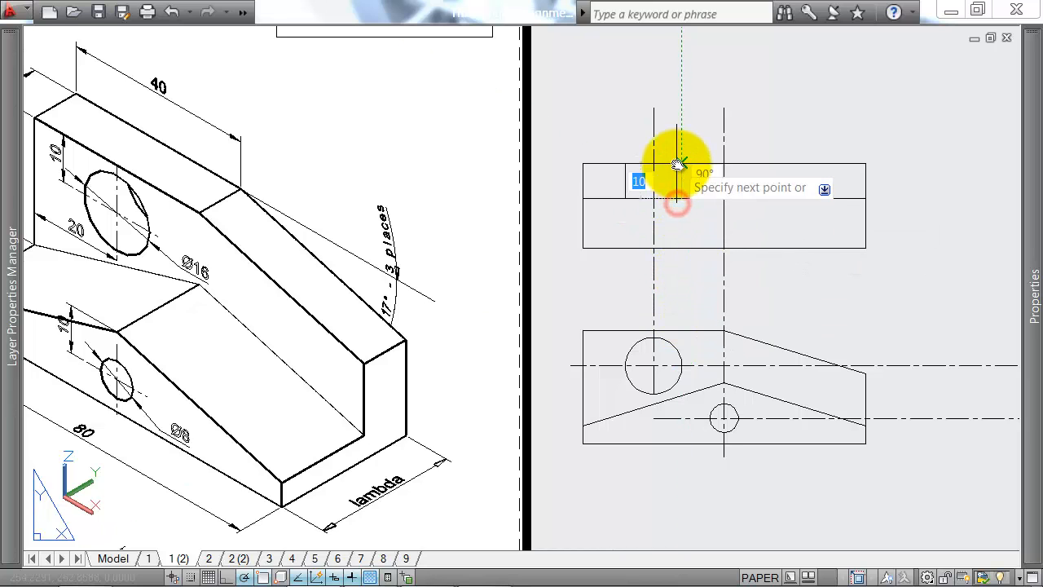
left_click(679, 165)
key("Return")
Step: Change the linetype of the large hole's two edge lines in the plan to the dashed hidden style
left_click(605, 145)
left_click(694, 209)
mouse_move(1034, 293)
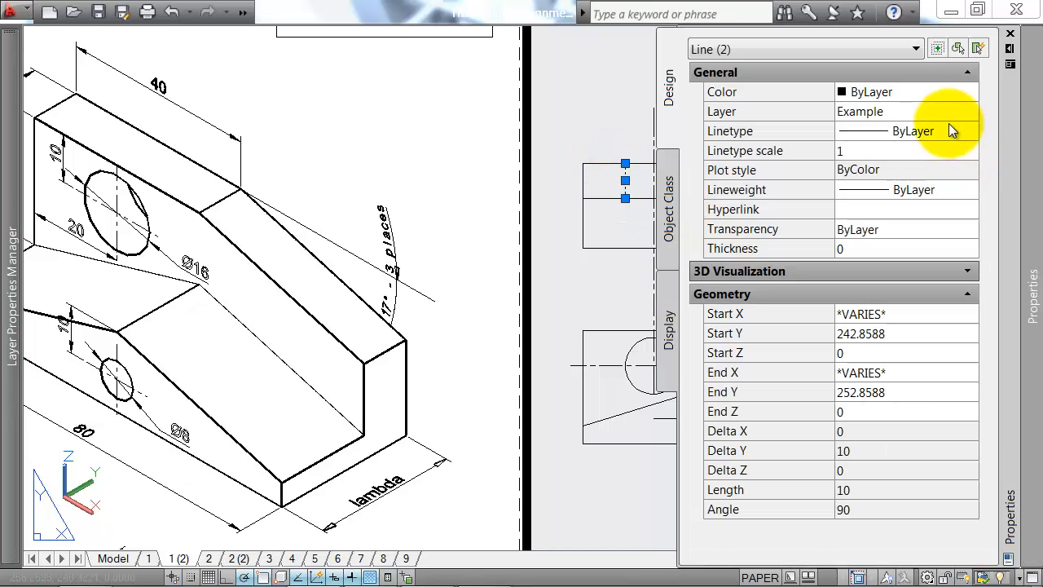
left_click(951, 131)
left_click(912, 246)
key("Escape")
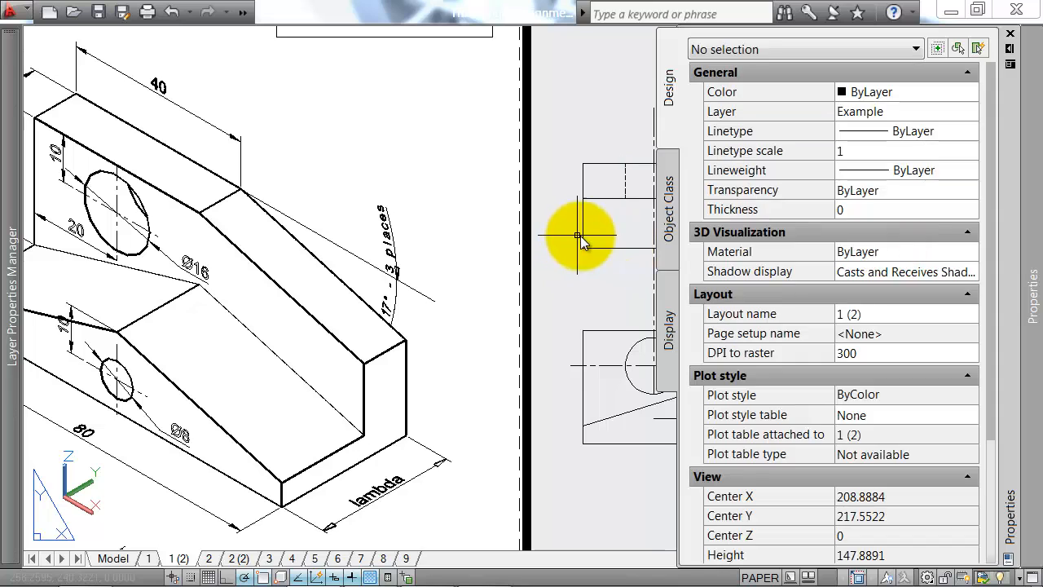
Step: Draw two 24 mm vertical lines across the plan's full depth, projected up from the small circle's left and right quadrants
middle_click_drag(723, 265, 597, 220)
key("Return")
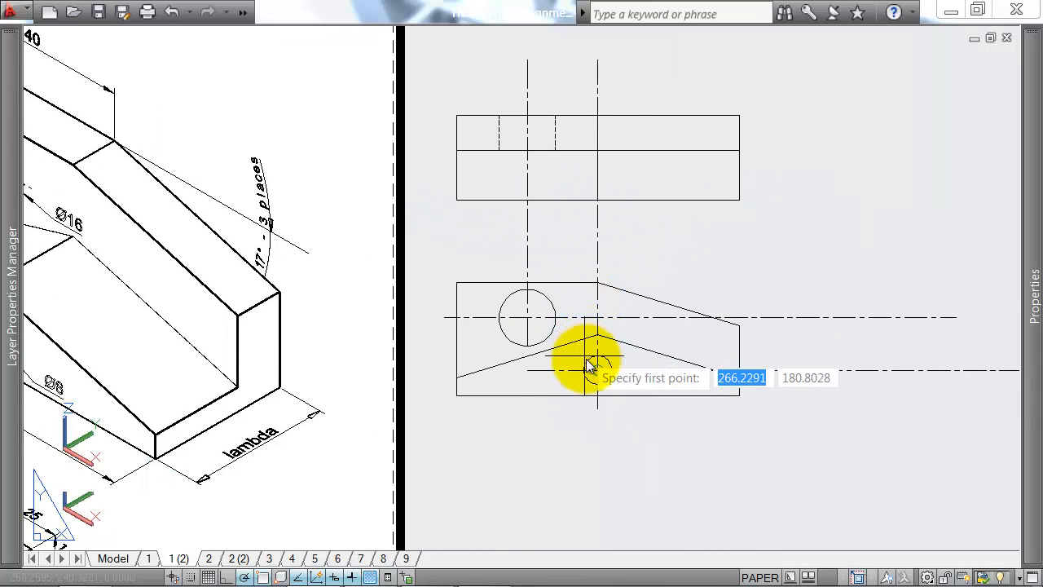
middle_click_drag(591, 357, 722, 297)
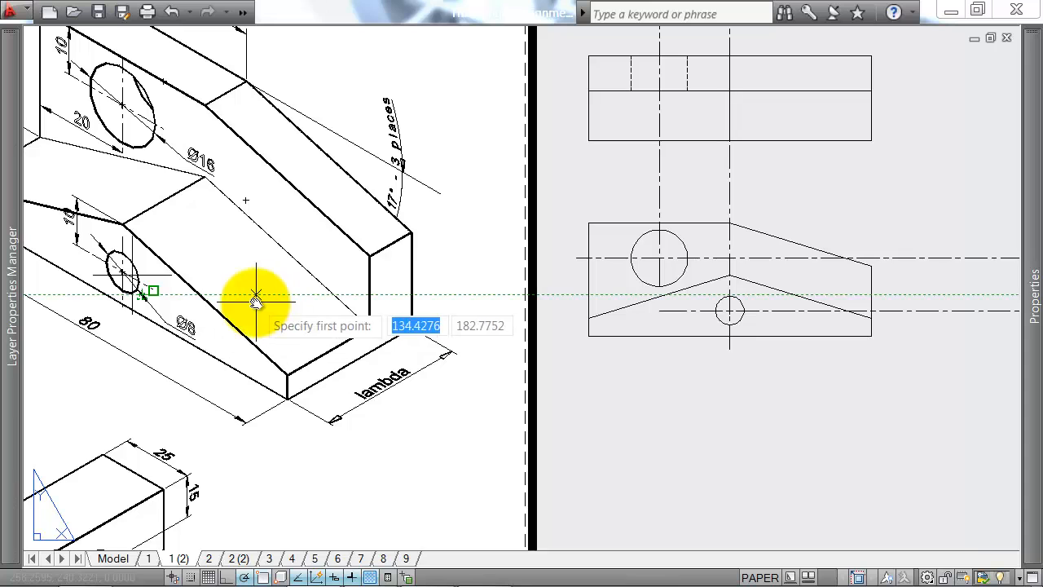
middle_click_drag(213, 308, 281, 310)
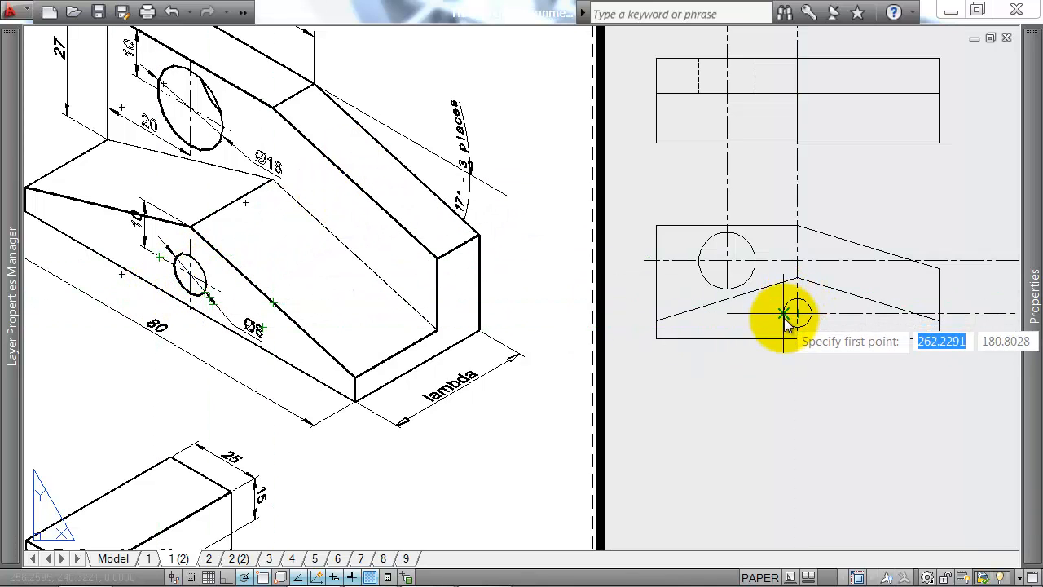
left_click(783, 145)
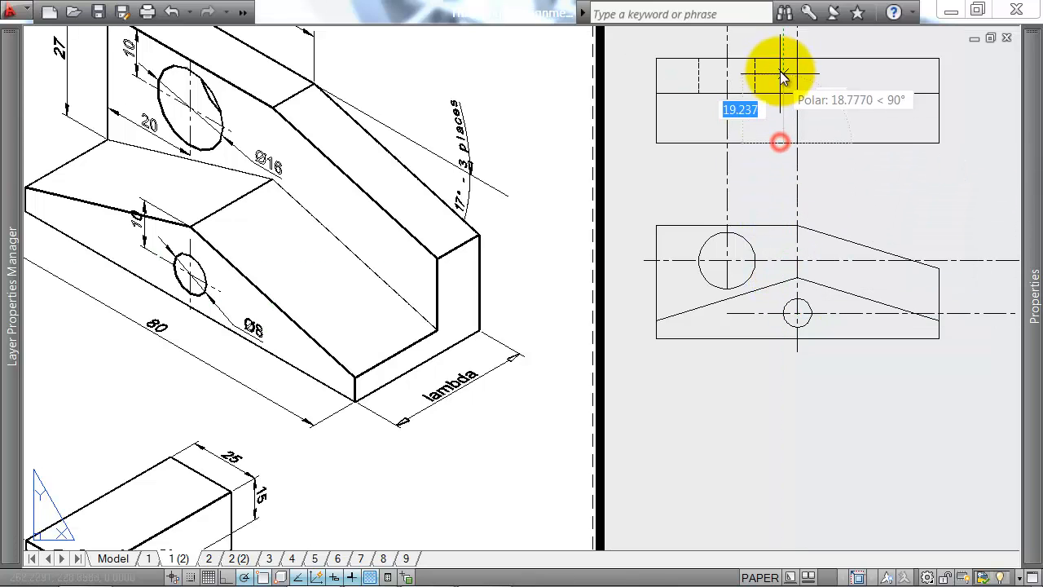
left_click(783, 58)
key("Return")
key("Return")
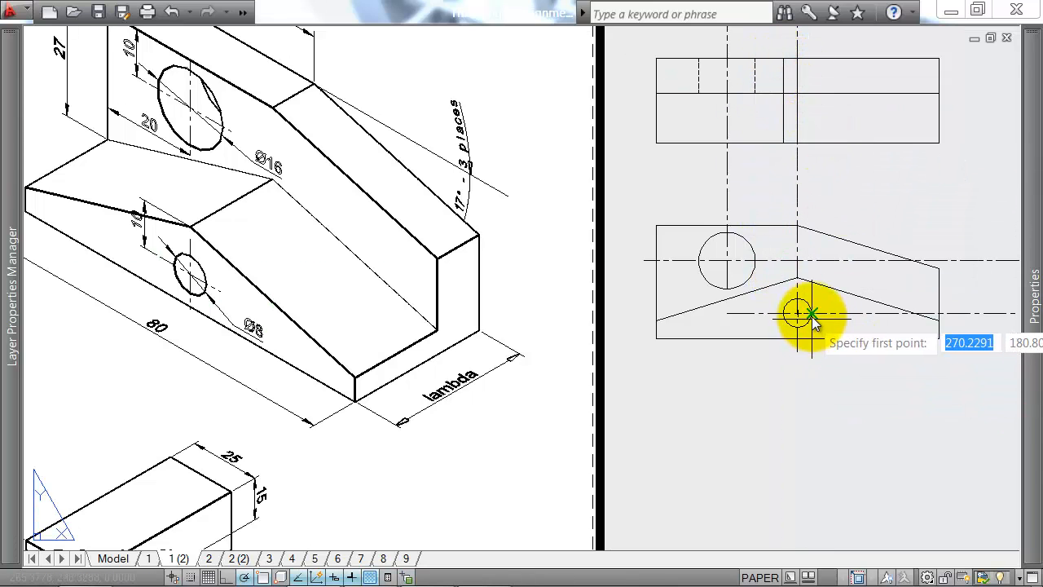
left_click(811, 144)
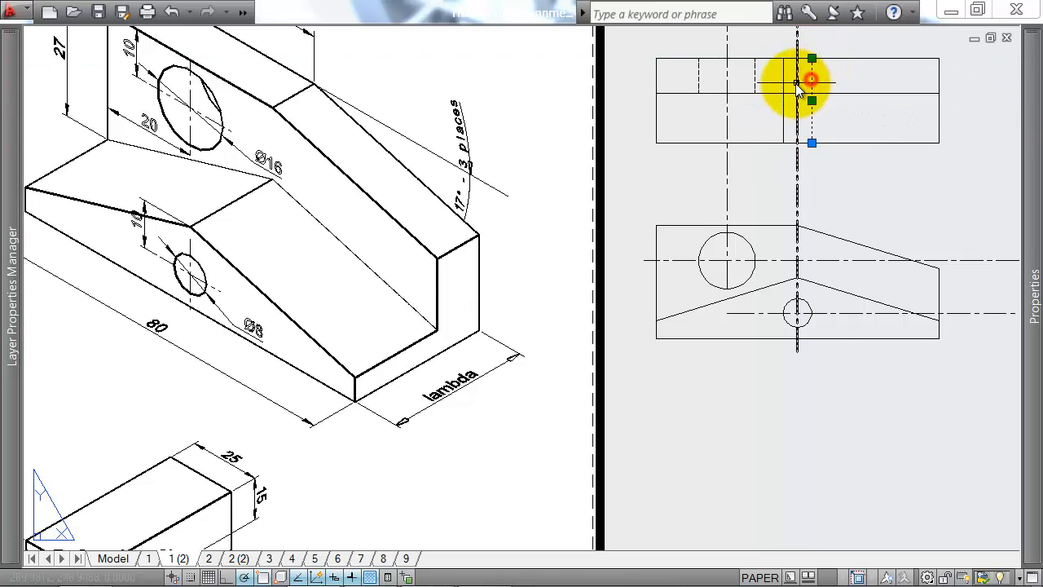
Step: Change the linetype of the small hole's two edge lines in the plan to the dashed hidden style
mouse_move(1007, 112)
left_click(949, 109)
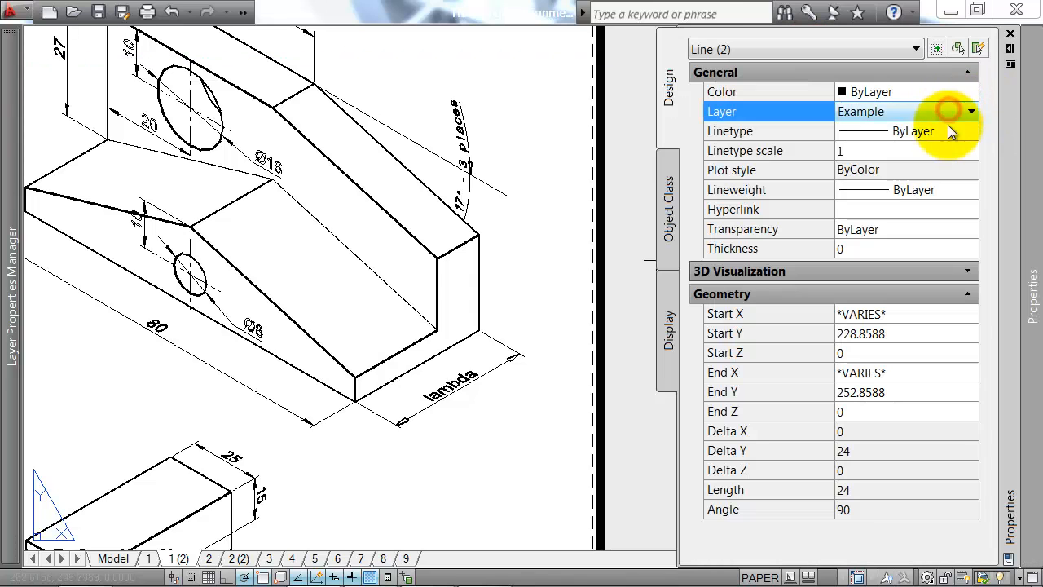
left_click(944, 131)
left_click(912, 245)
key("Escape")
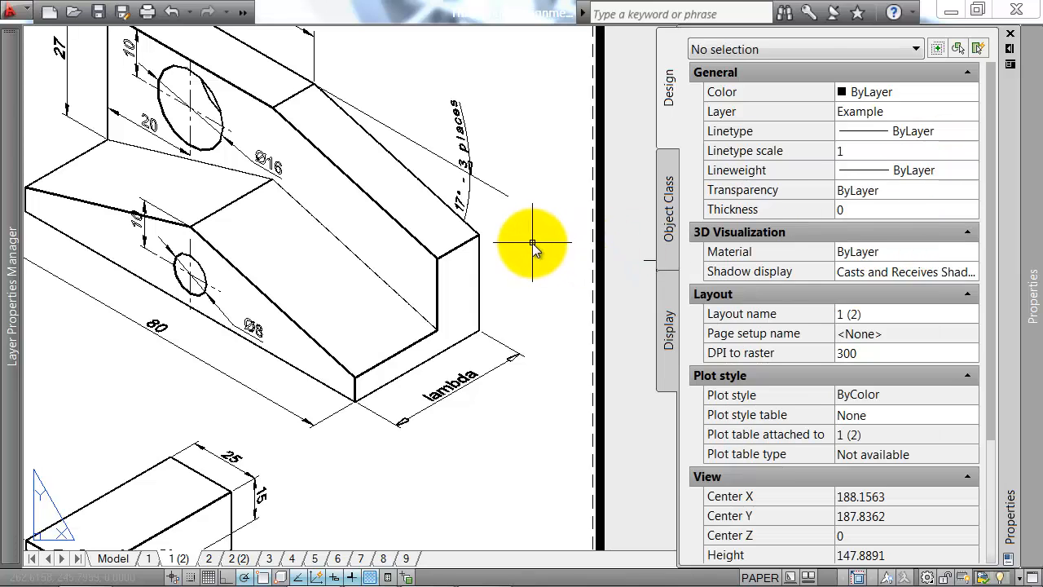
Step: Draw a 24 mm horizontal base line for the side view, right of the front view and level with its lower edge
middle_click_drag(935, 196, 760, 231)
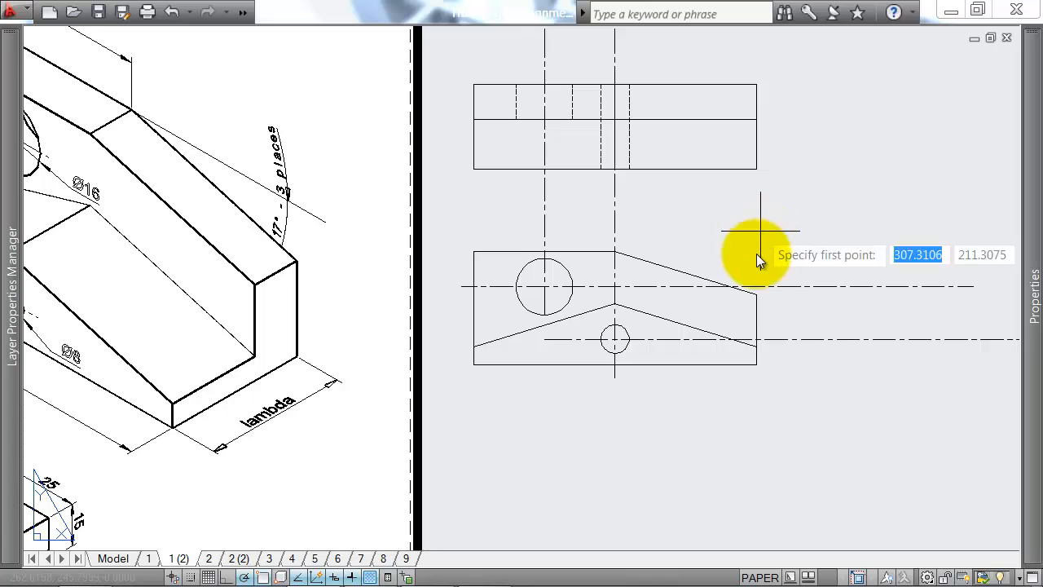
left_click(802, 366)
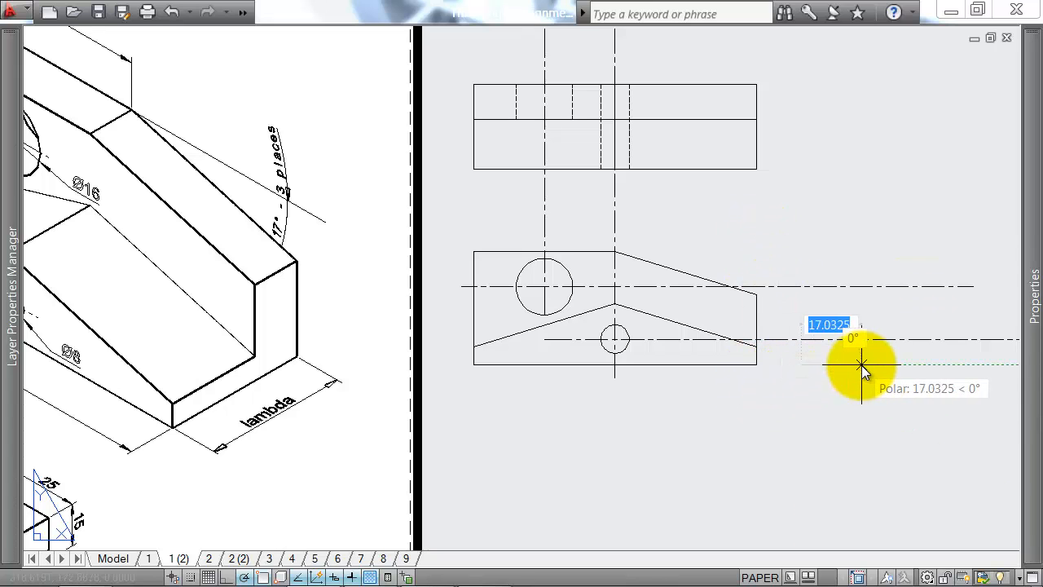
scroll(861, 365, "down", 3)
mouse_move(873, 377)
middle_mouse_down()
mouse_move(893, 457)
mouse_move(773, 410)
middle_mouse_up()
scroll(801, 408, "up", 2)
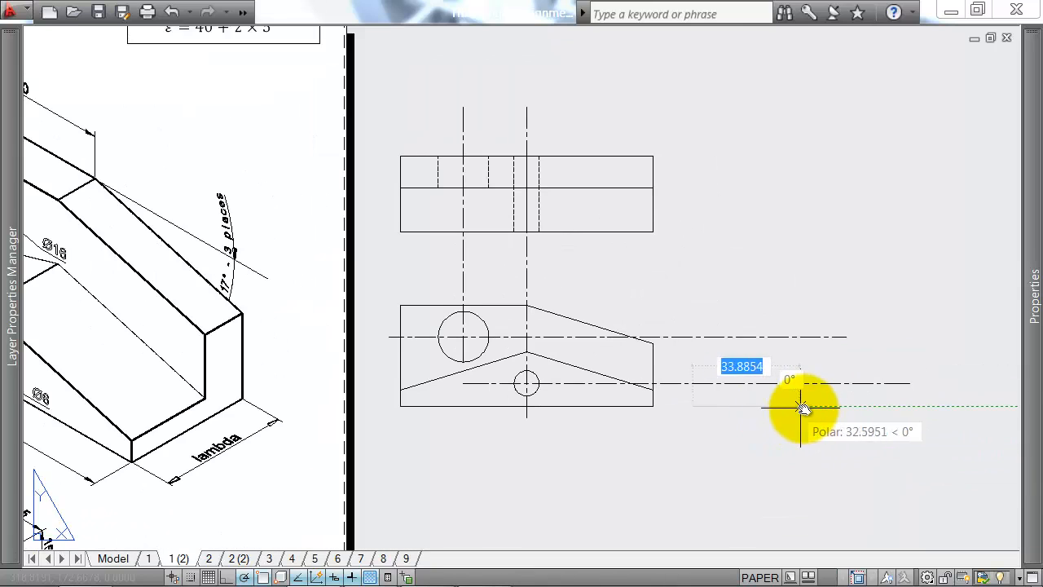
type("24")
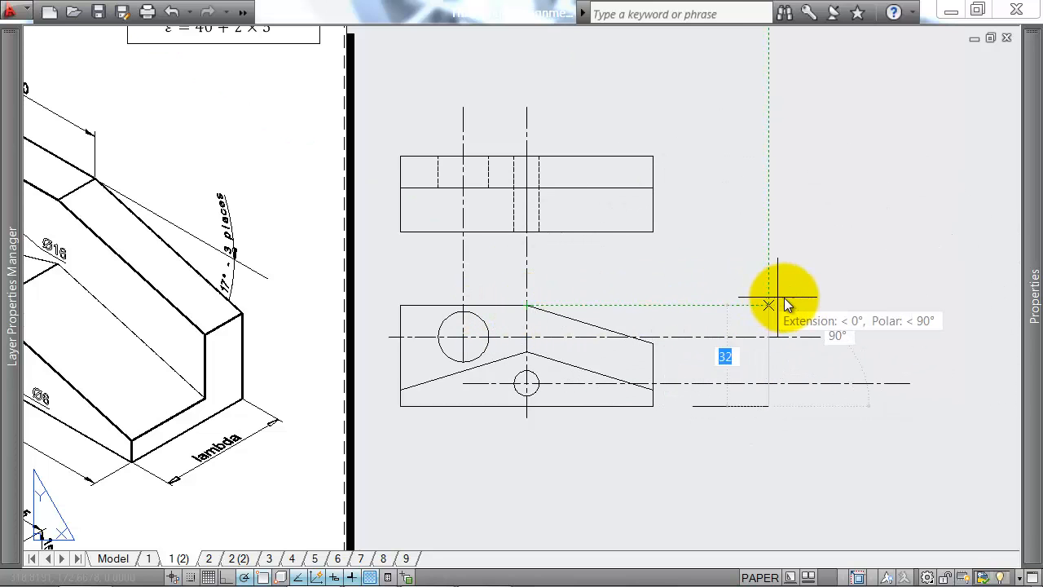
Step: Draw the side view's 32 mm vertical back edge up to the front view's top level, followed by a 10 mm top edge
left_click(769, 305)
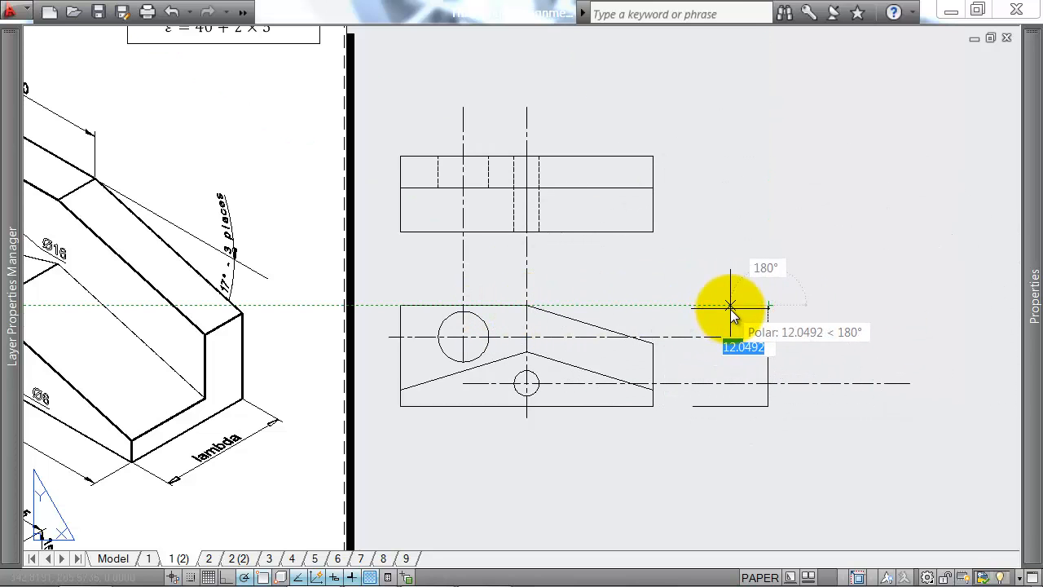
scroll(731, 311, "down", 2)
middle_click_drag(731, 310, 756, 312)
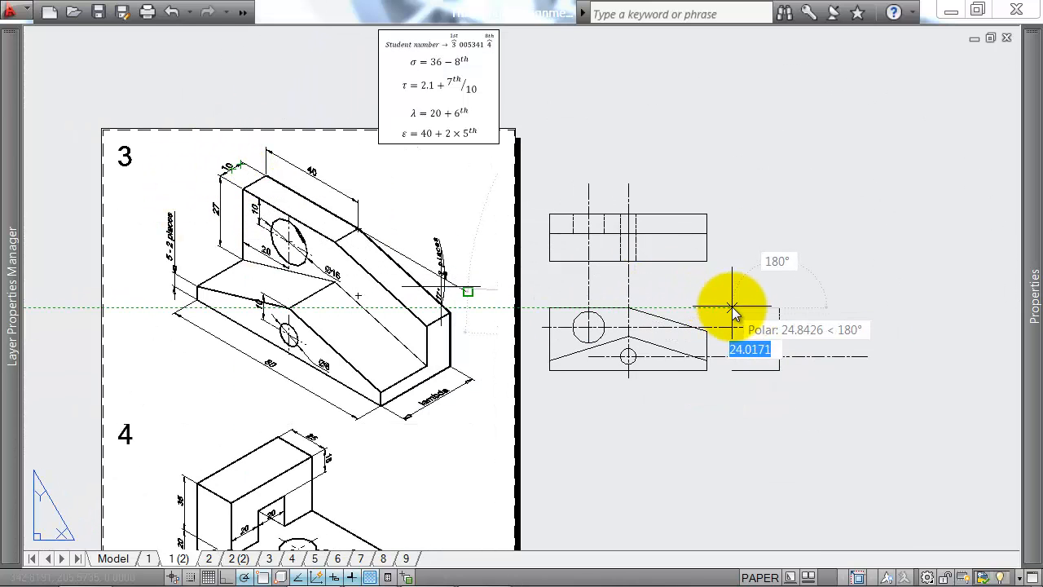
type("10")
key("Return")
Step: Close the side view's L-shaped outline by dropping to the front view's lower slope end and adding a 14 mm ledge and its end edge
scroll(785, 338, "up", 2)
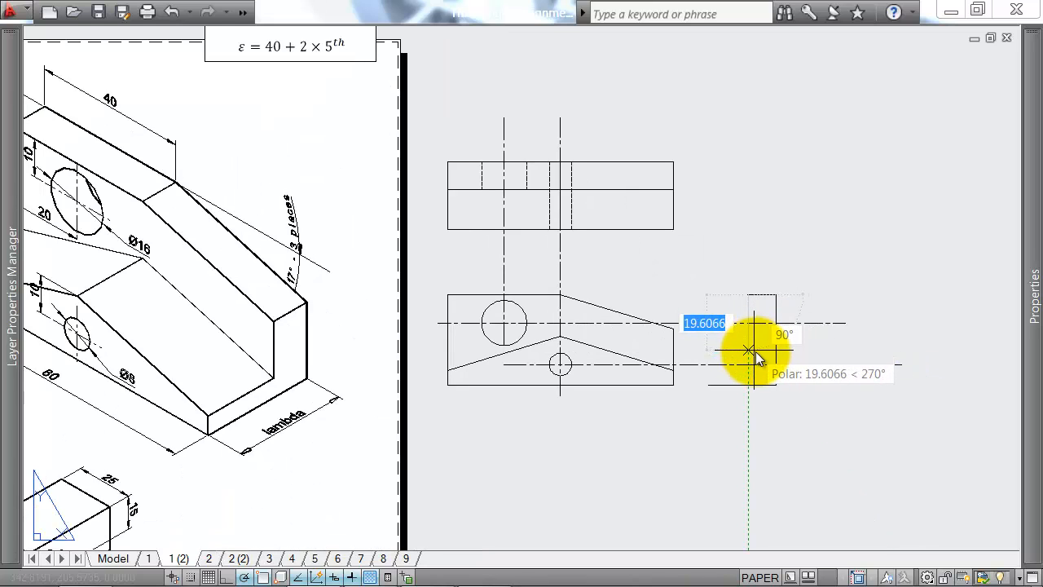
scroll(750, 351, "up", 2)
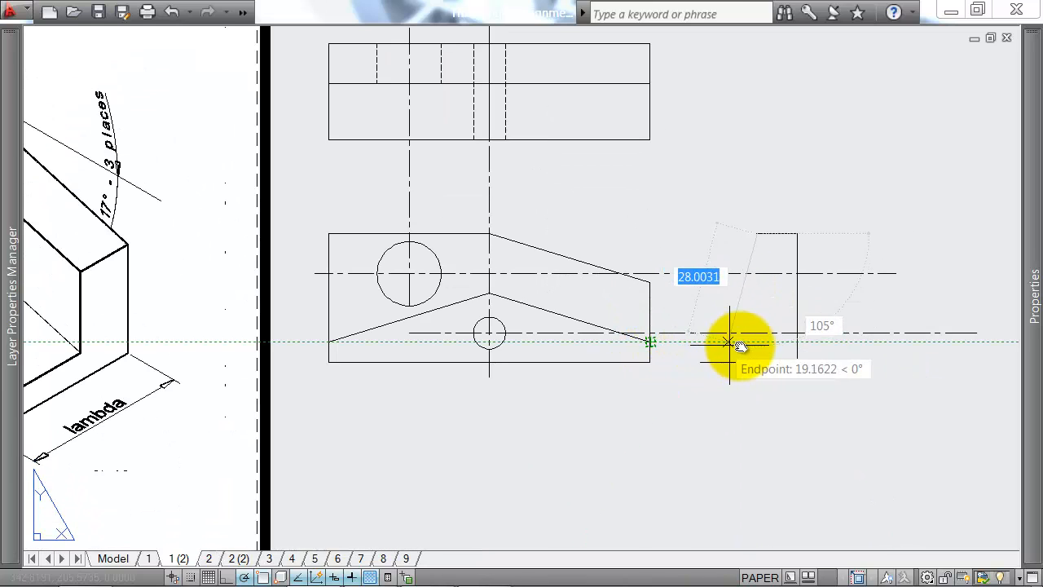
left_click(758, 342)
type("14")
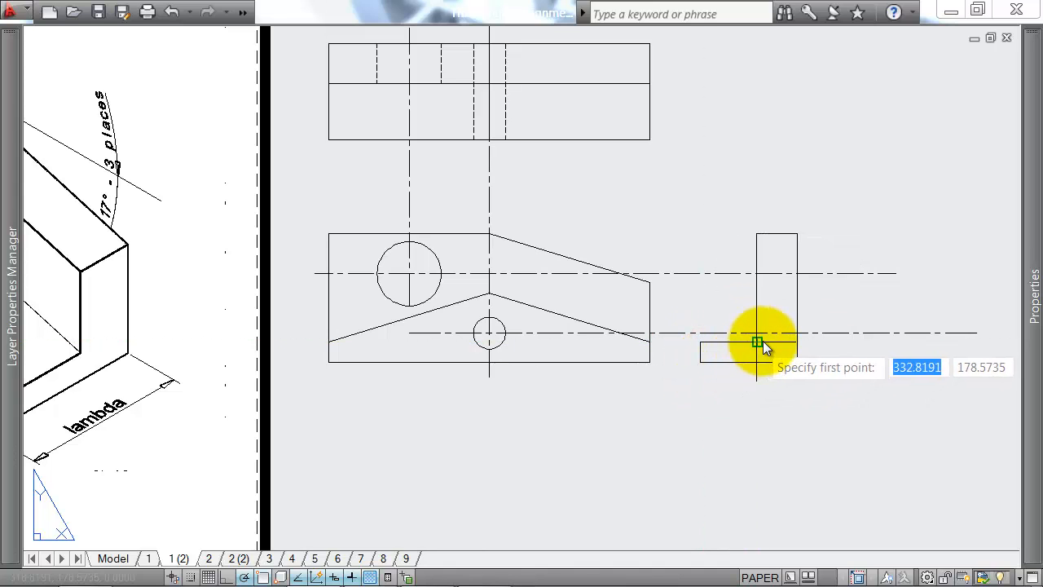
Step: Draw a horizontal line across the side view's upright, level with the lower end of the front view's upper slope
scroll(760, 342, "down", 3)
scroll(233, 349, "up", 2)
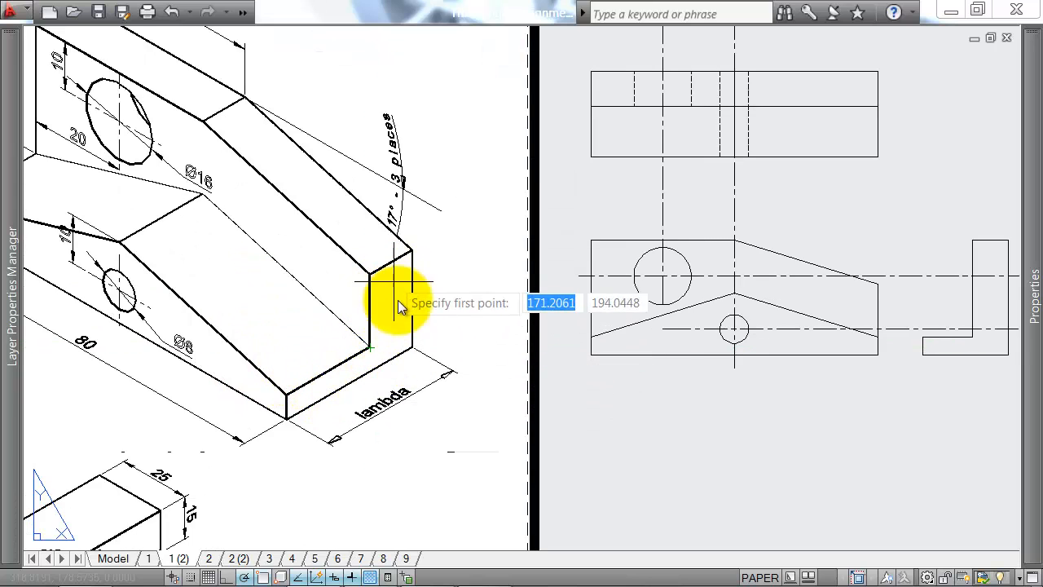
middle_click_drag(815, 321, 714, 322)
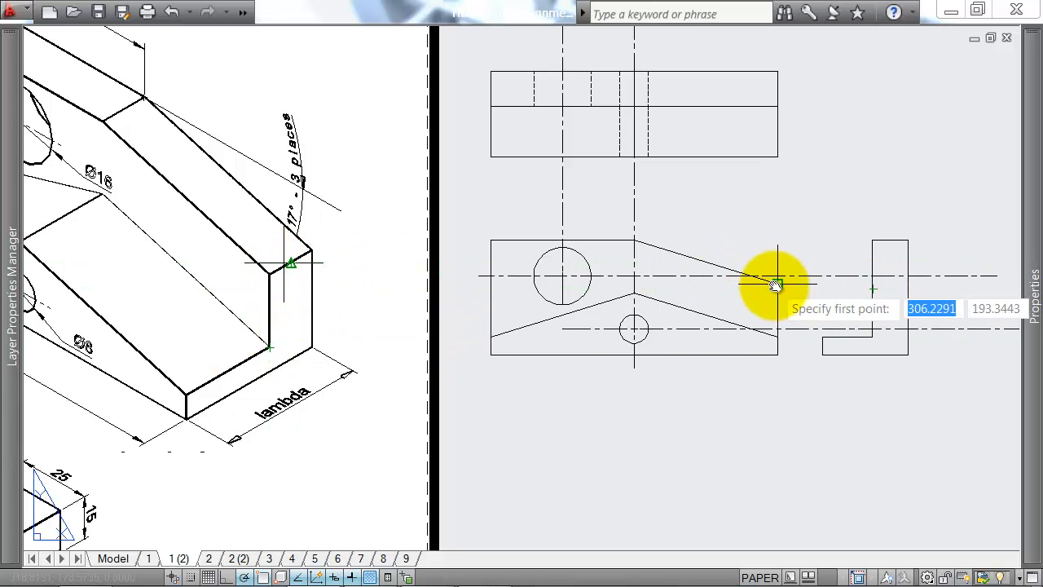
scroll(795, 282, "up", 5)
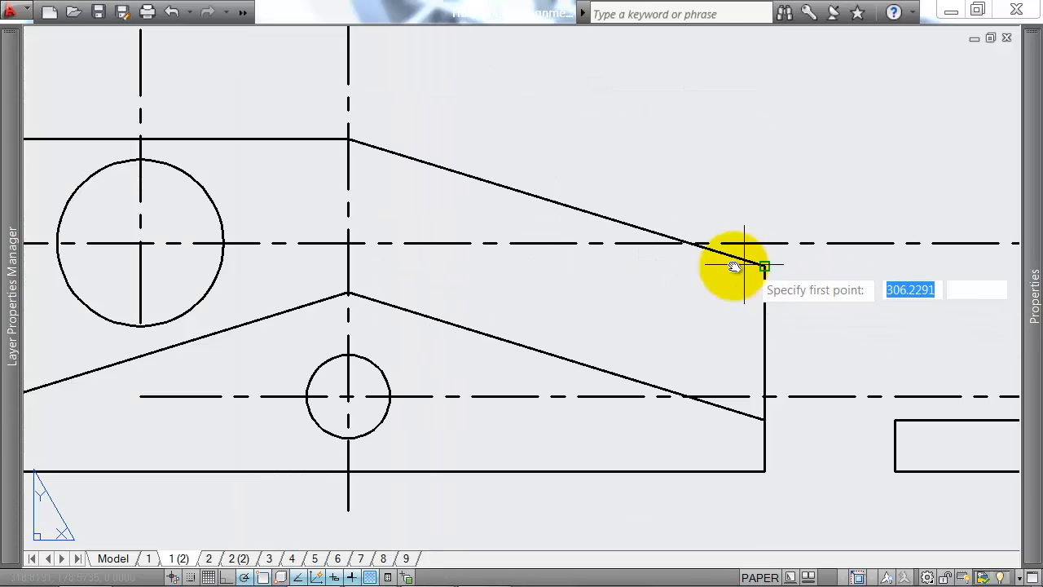
scroll(769, 273, "down", 4)
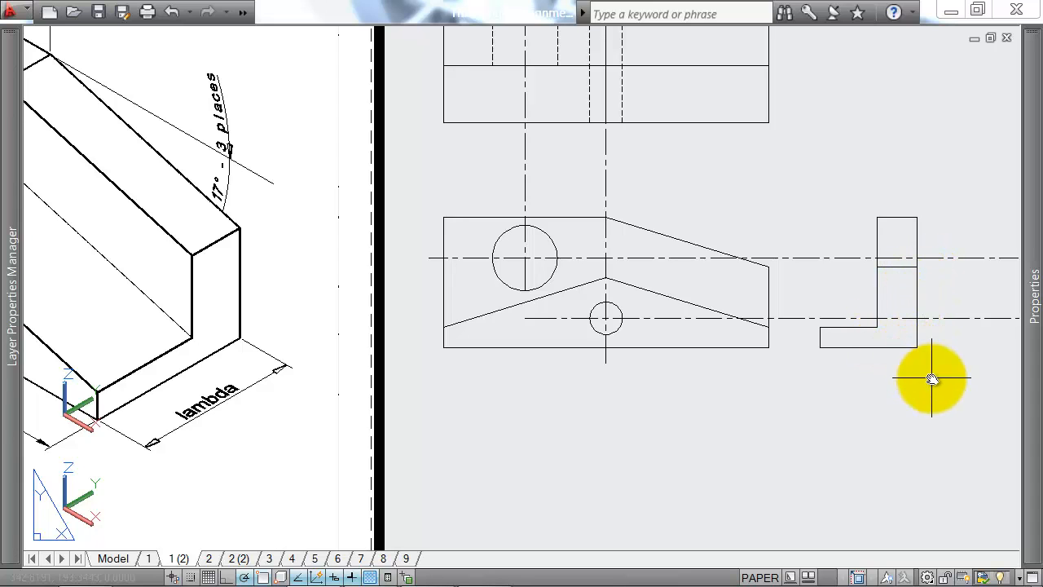
Step: Draw the ridge line from the side view's upright at the front view's lower peak height, with a vertical edge down to the ledge corner
scroll(905, 336, "down", 1)
scroll(860, 327, "up", 1)
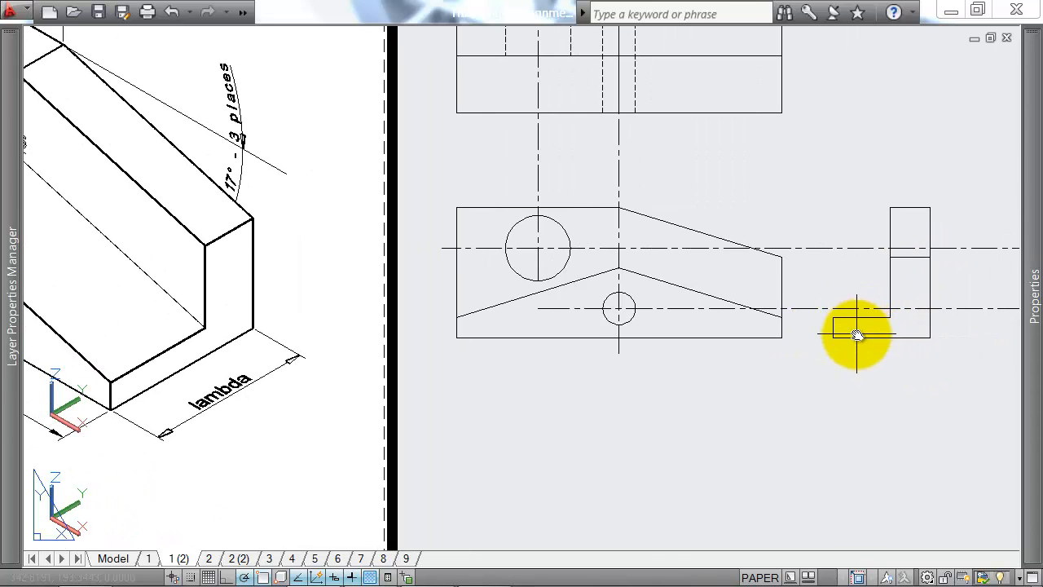
type("l")
key("Return")
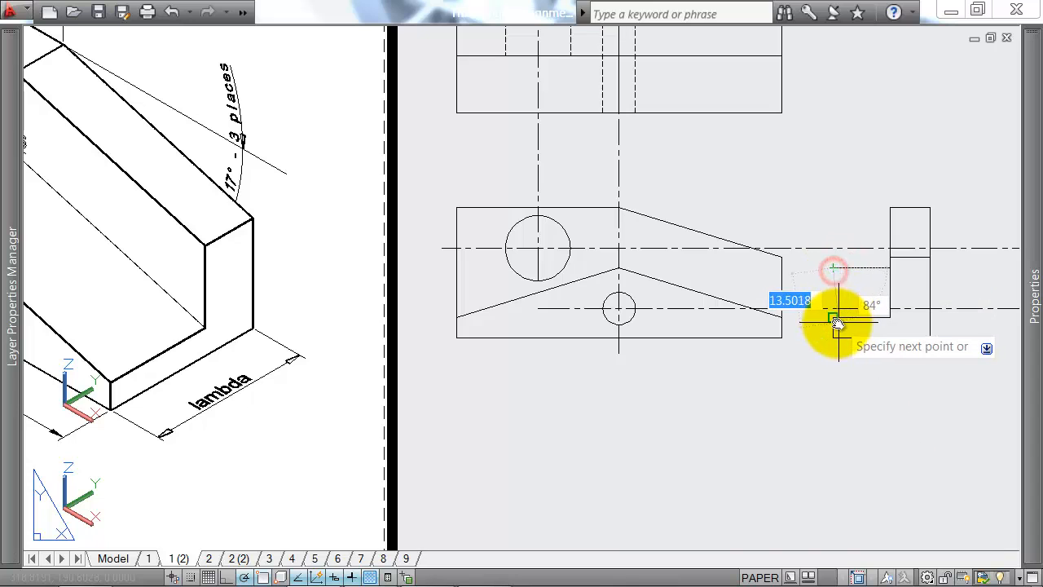
scroll(883, 306, "down", 2)
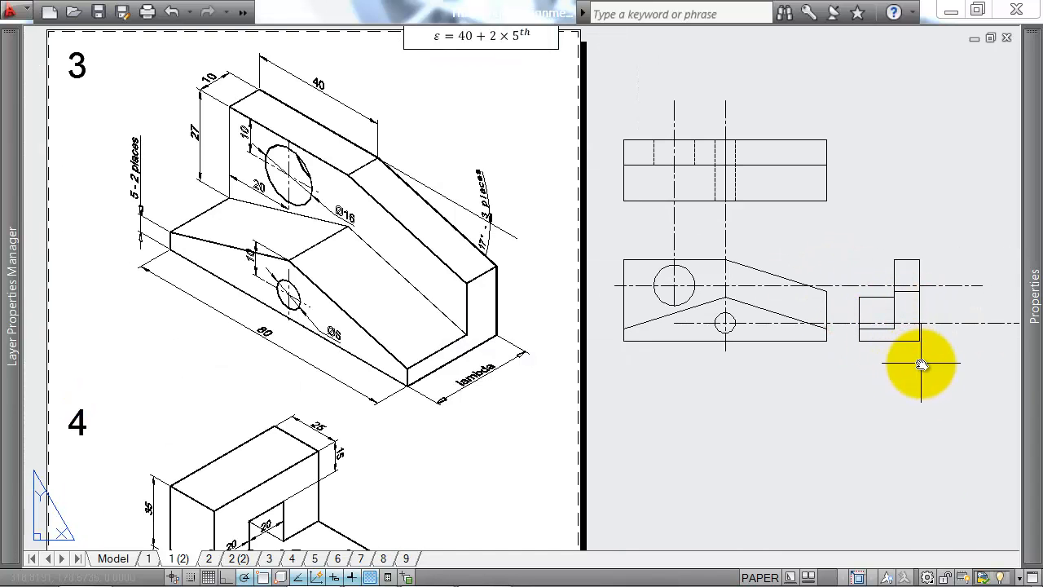
Step: Shorten the two horizontal hole centrelines so both end aligned just beyond the side view
middle_click_drag(941, 330, 883, 303)
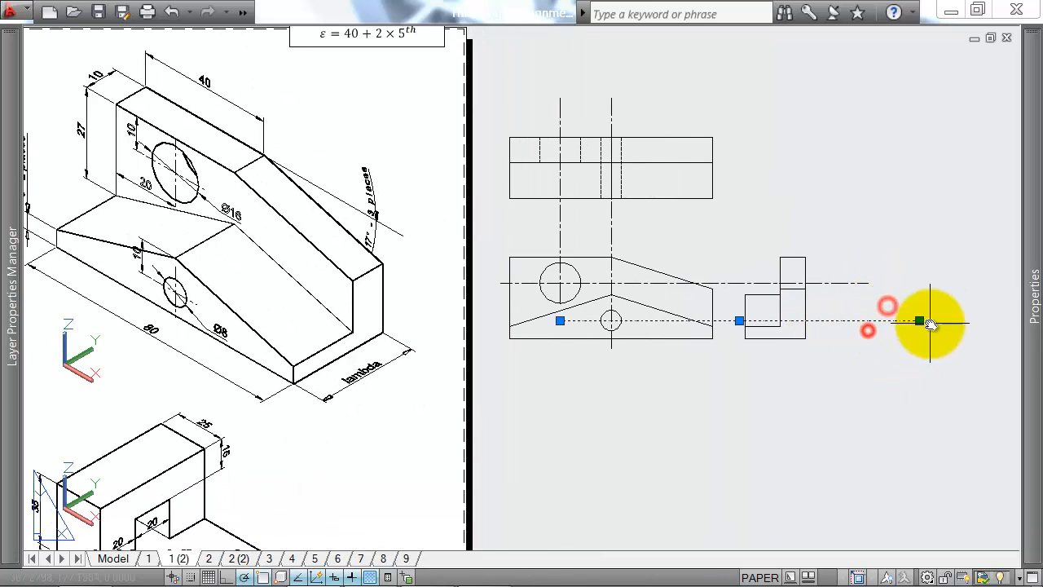
key("Escape")
left_click(860, 274)
left_click(842, 296)
left_click(868, 283)
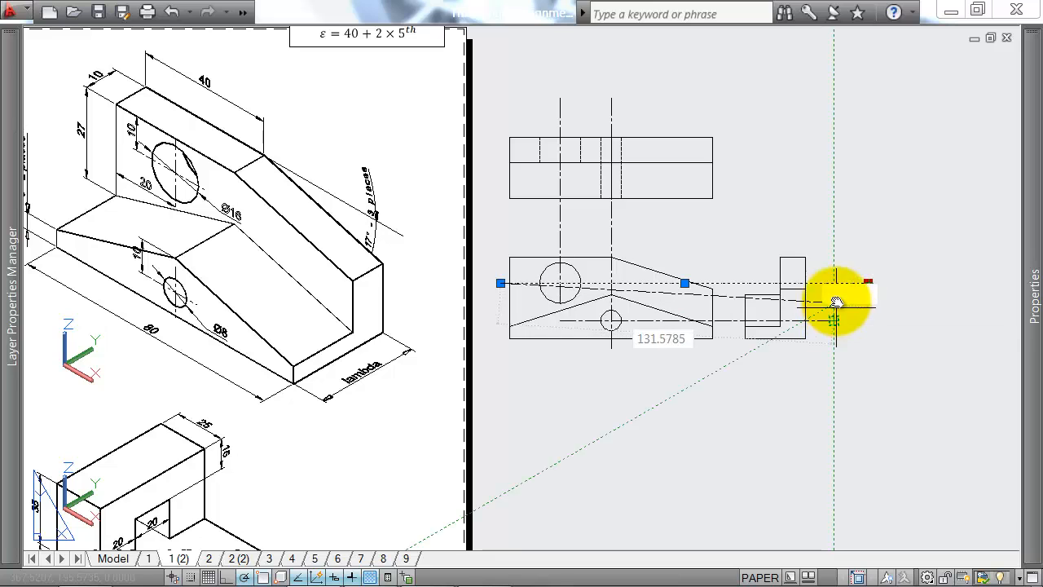
left_click(834, 284)
key("Escape")
Step: Try to draw the small hole's lower edge line across the side view
scroll(676, 333, "up", 2)
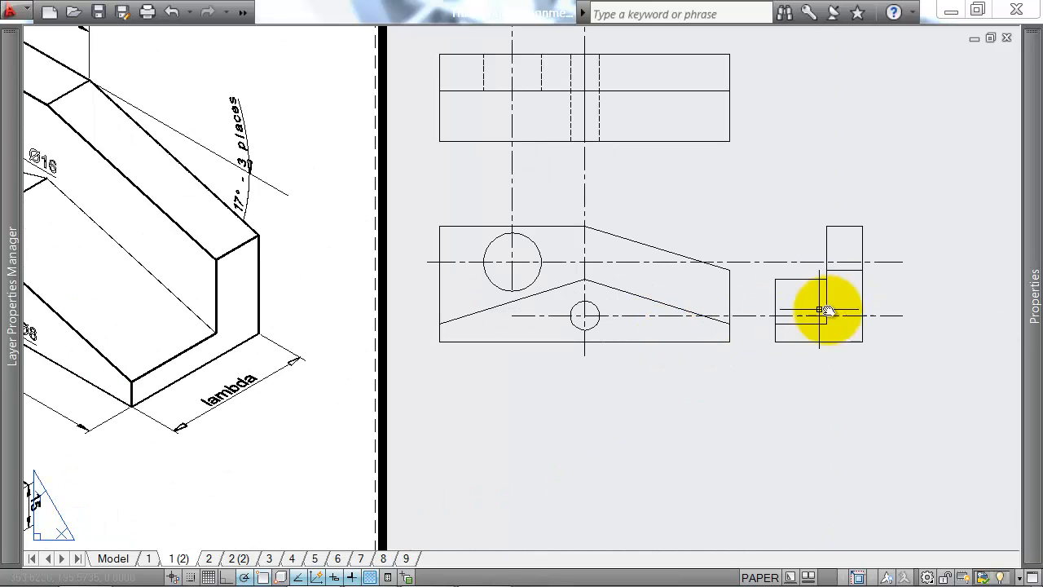
middle_click_drag(828, 310, 794, 314)
type("l")
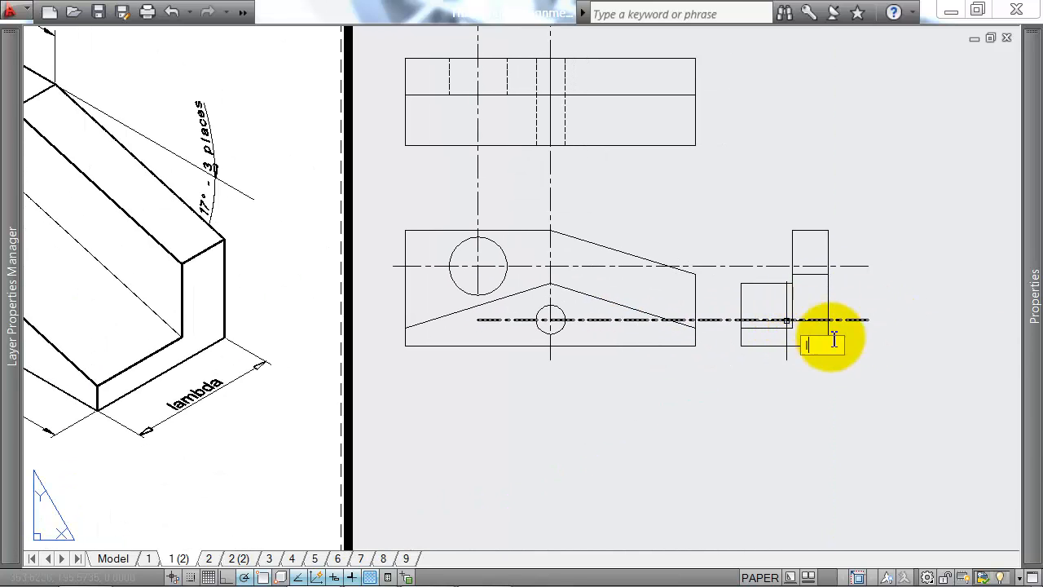
key("Return")
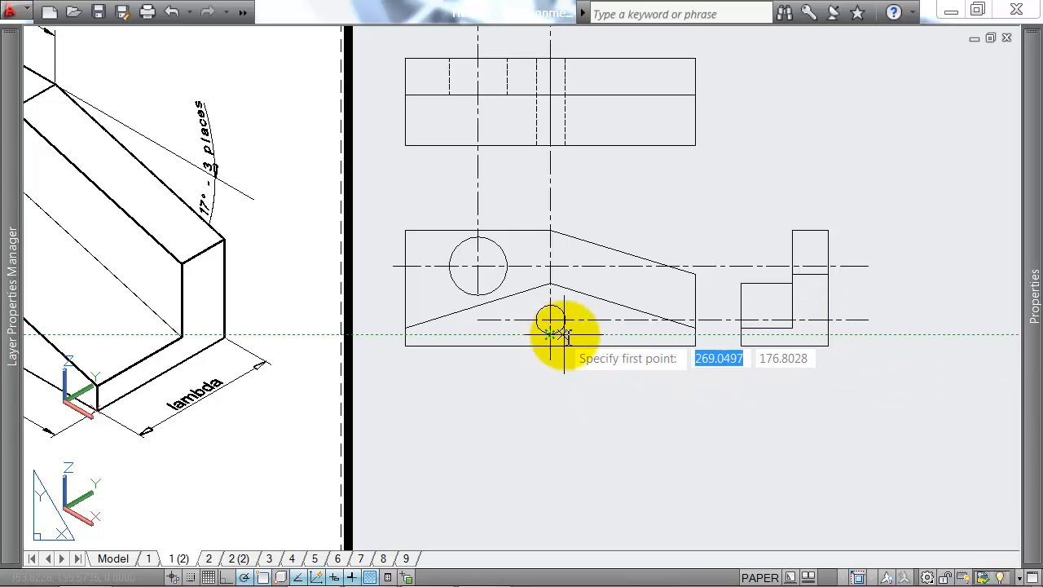
left_click(745, 337)
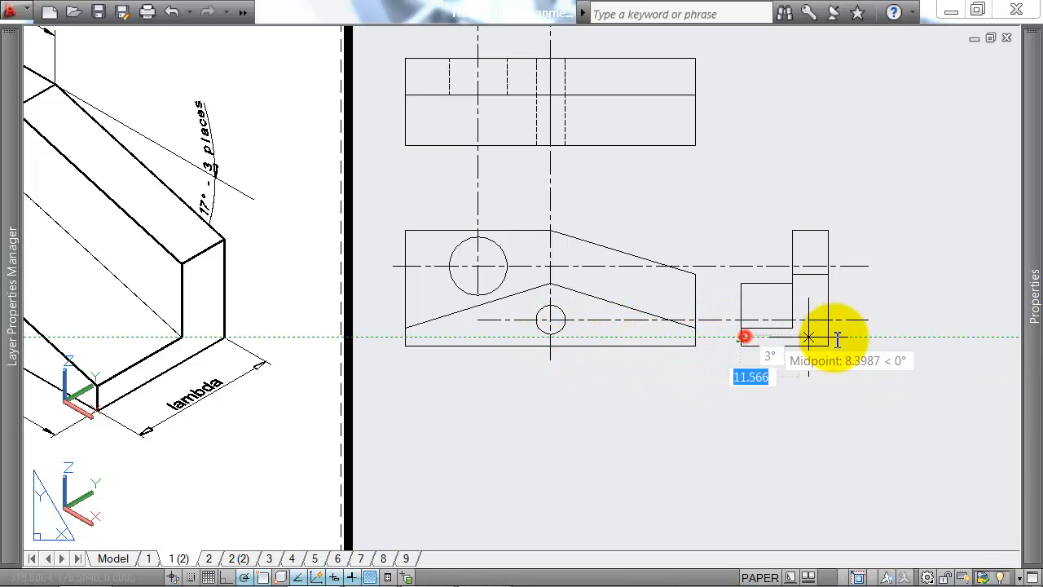
left_click(830, 337)
key("Return")
key("Return")
key("Escape")
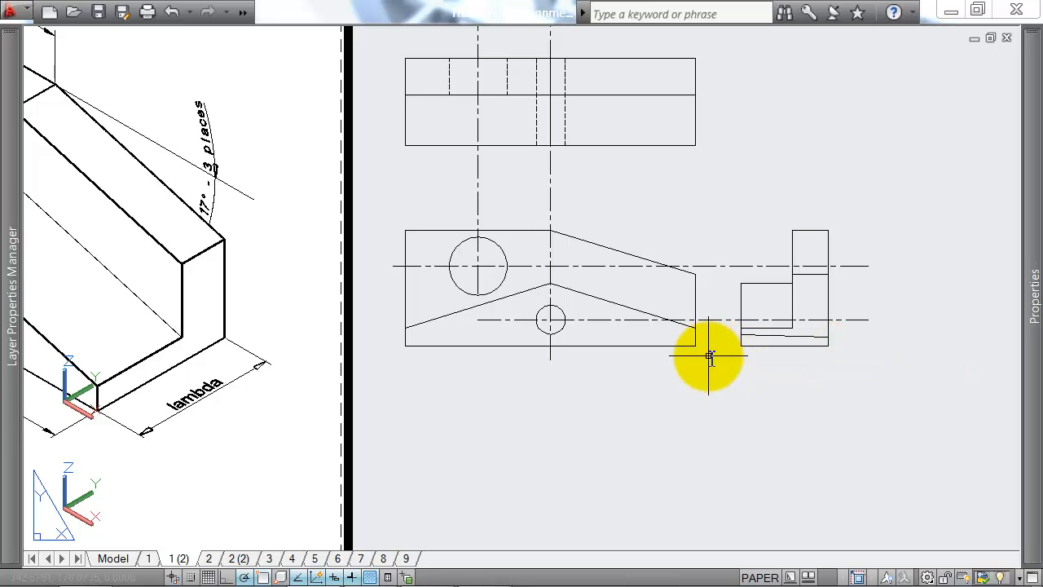
Step: Draw two horizontal lines across the side view's full width, projected from the small circle's bottom and top quadrants
key("Return")
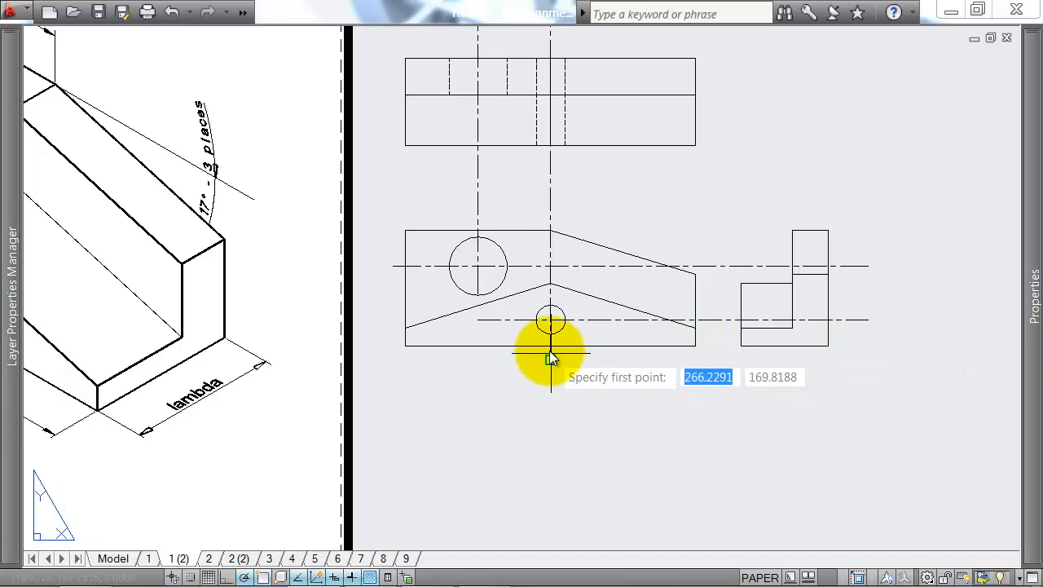
left_click(739, 336)
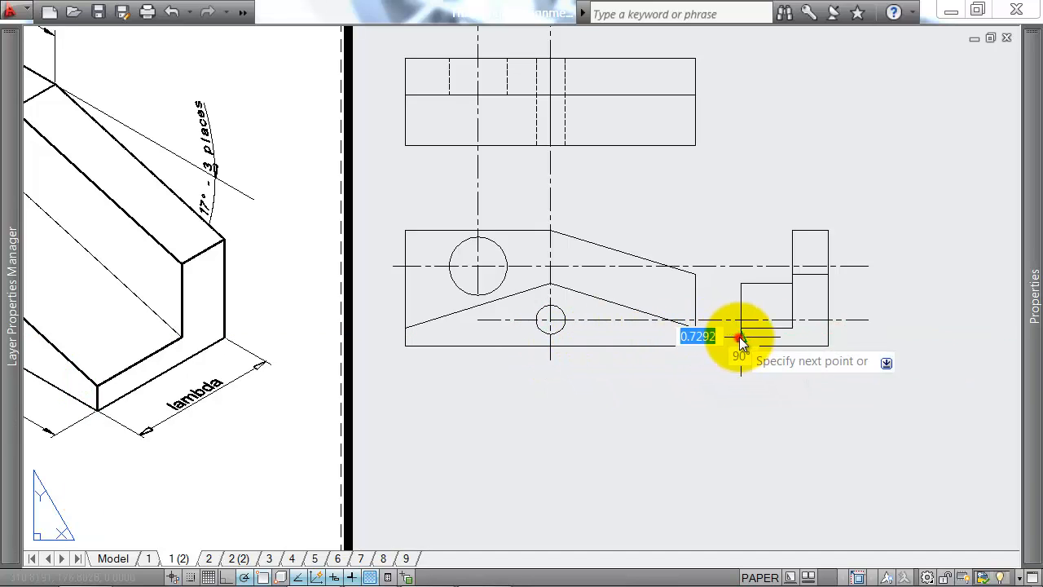
left_click(826, 334)
key("Return")
key("Return")
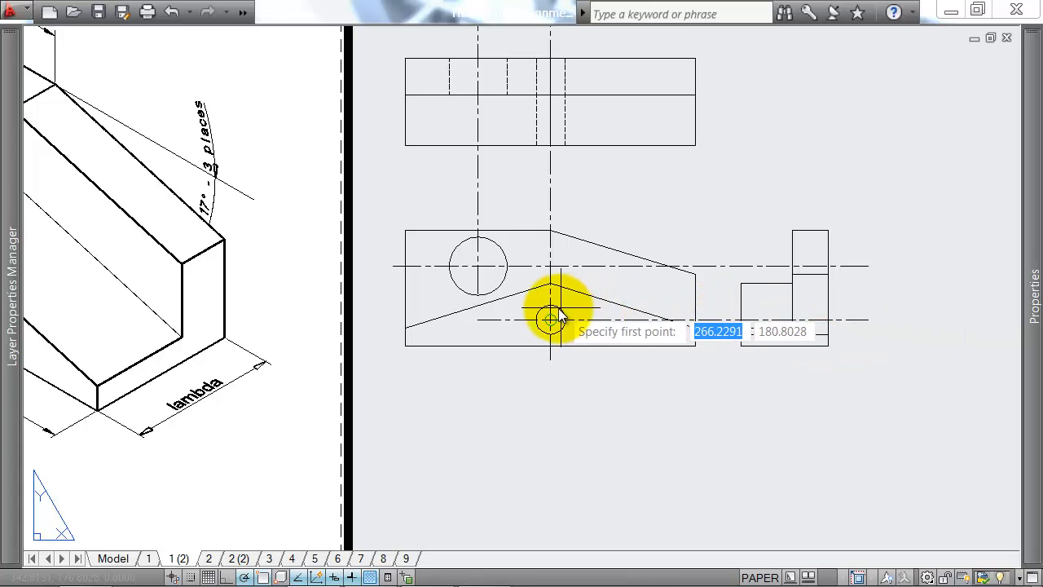
left_click(742, 304)
left_click(829, 304)
key("Return")
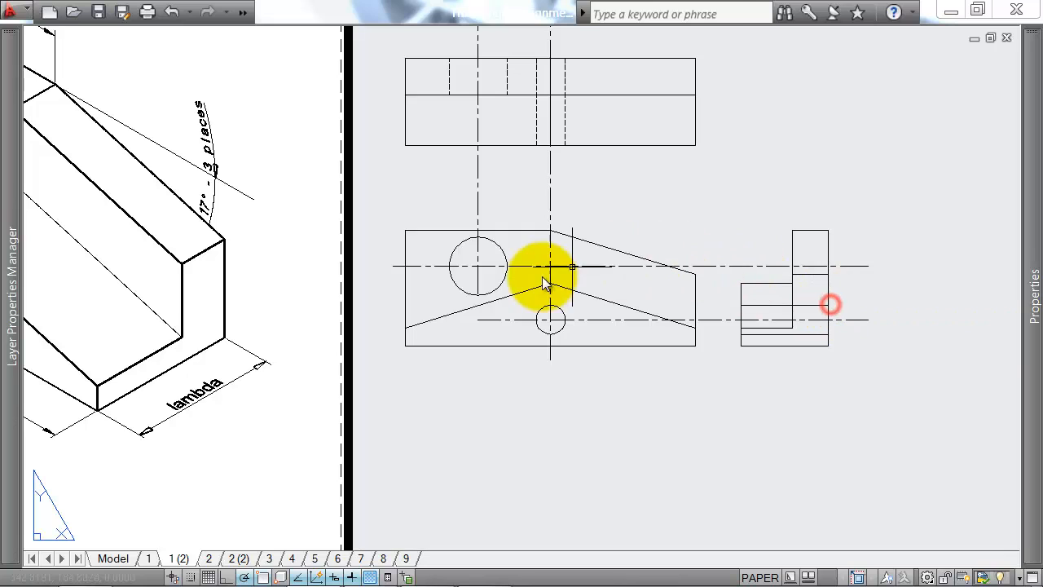
Step: Draw two horizontal lines across the side view's upright, projected from the large circle's top and bottom quadrants, and select both
key("Return")
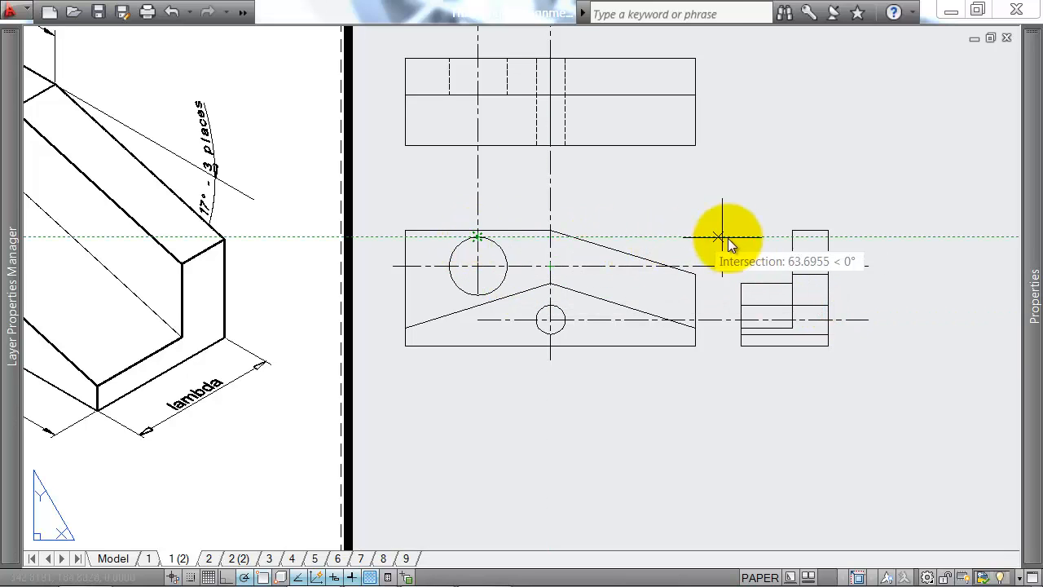
left_click(792, 243)
left_click(829, 242)
key("Return")
key("Return")
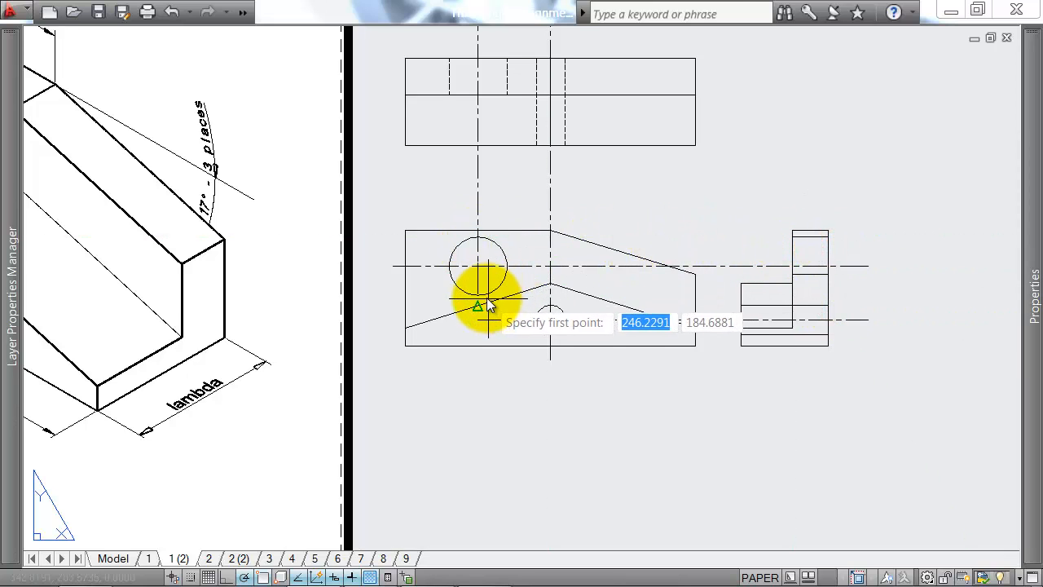
left_click(792, 293)
left_click(827, 293)
key("Return")
left_click(812, 246)
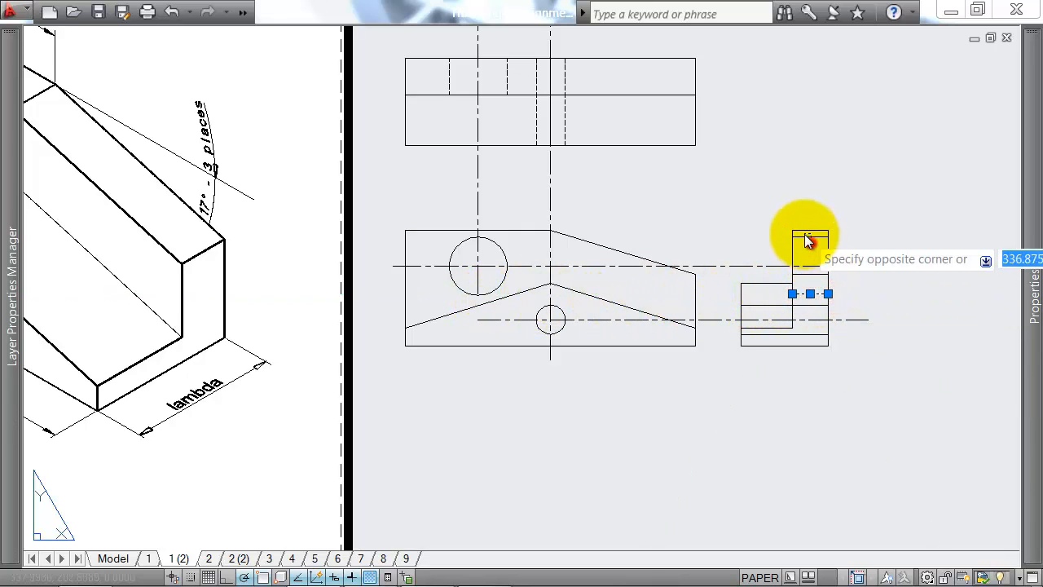
left_click(805, 234)
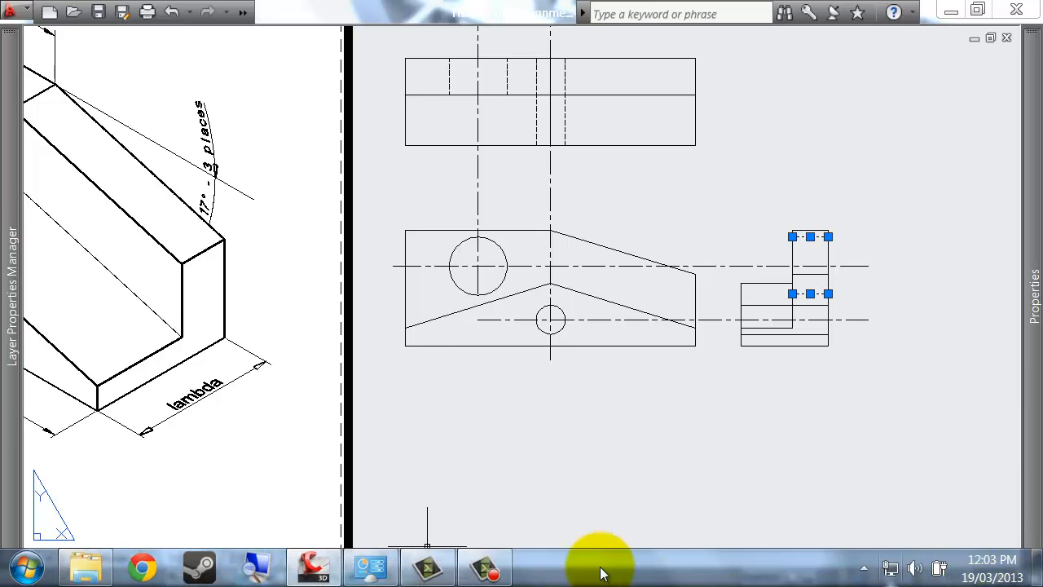
left_click(481, 566)
left_click(965, 536)
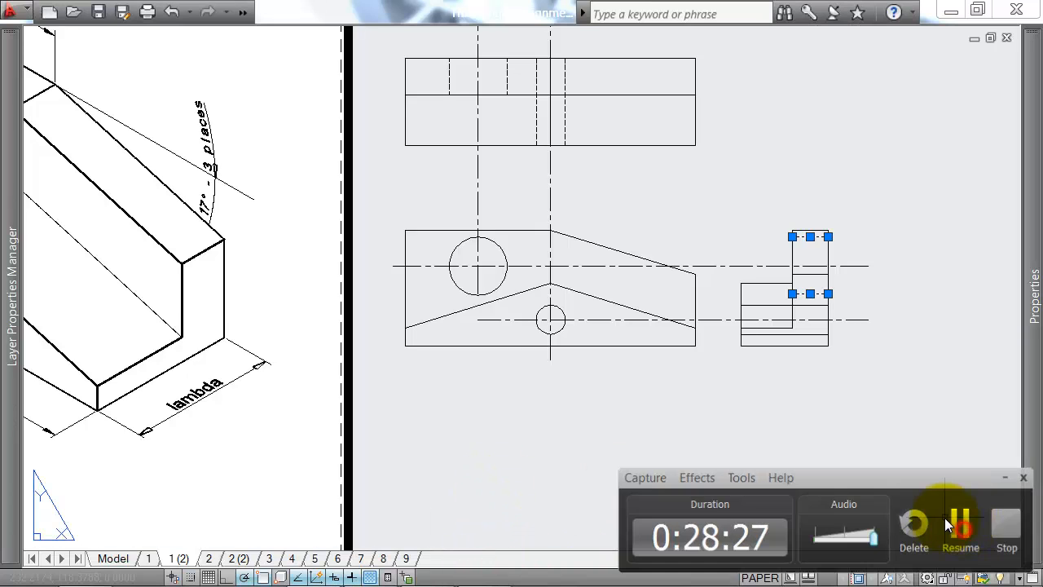
left_click(961, 531)
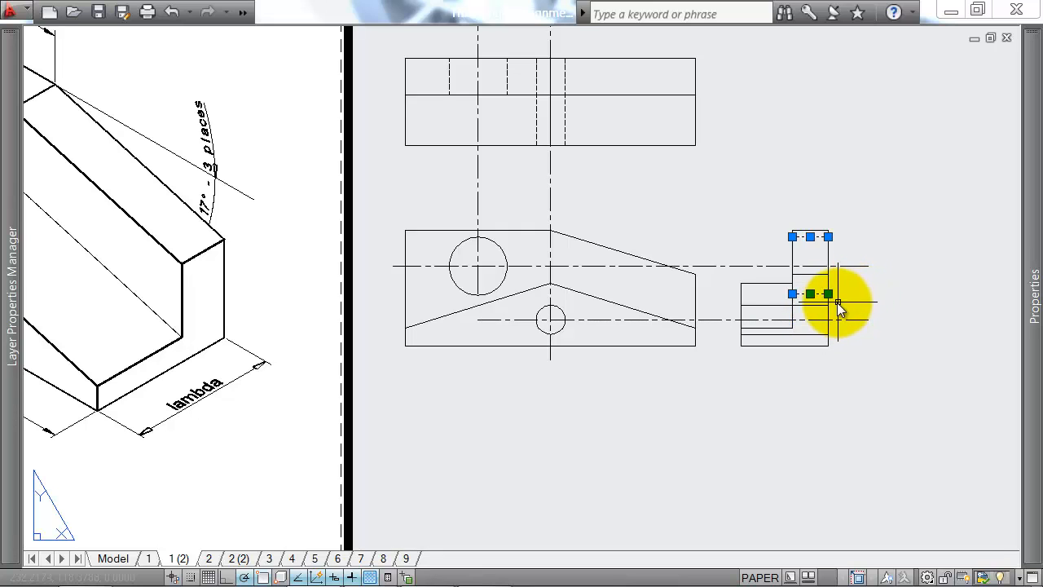
Step: Add the small hole's two edge lines in the side view to the selection and set the linetype of all four lines to HIDDEN
scroll(803, 258, "up", 4)
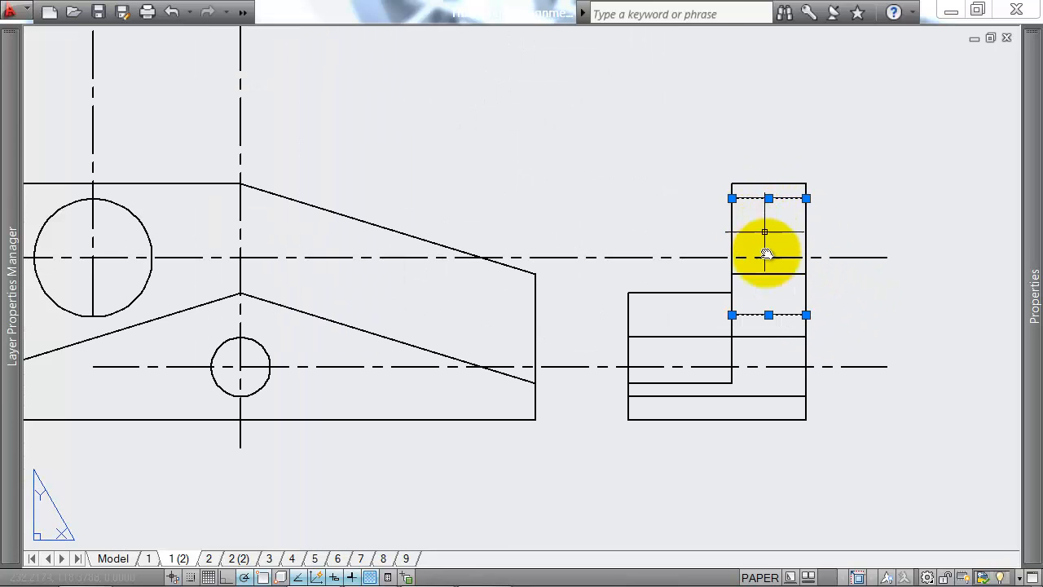
left_click(763, 388)
left_click(752, 398)
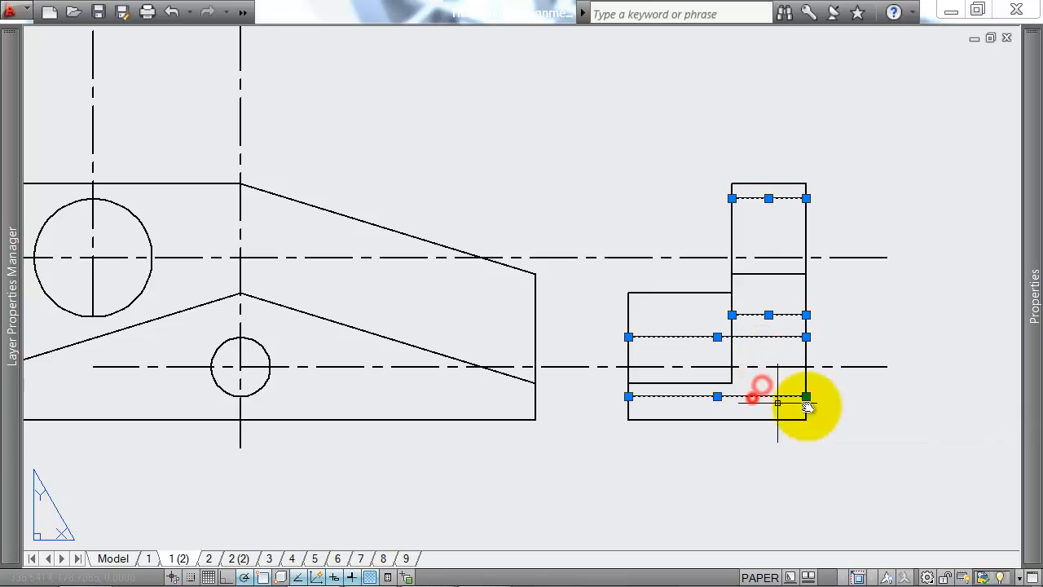
mouse_move(1033, 301)
left_click(887, 136)
left_click(906, 139)
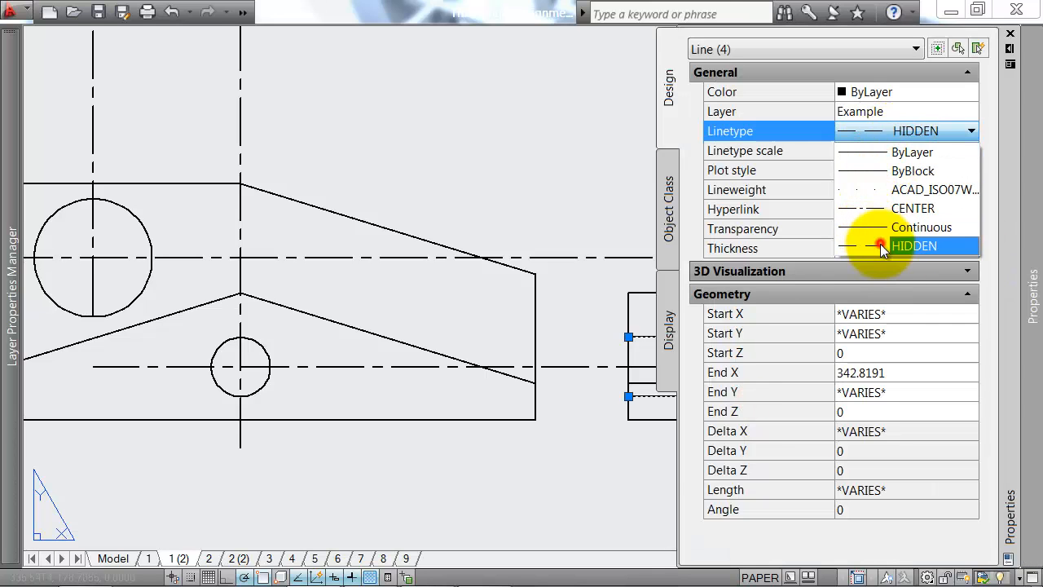
left_click(881, 245)
key("Escape")
scroll(527, 227, "down", 2)
middle_click_drag(540, 238, 569, 240)
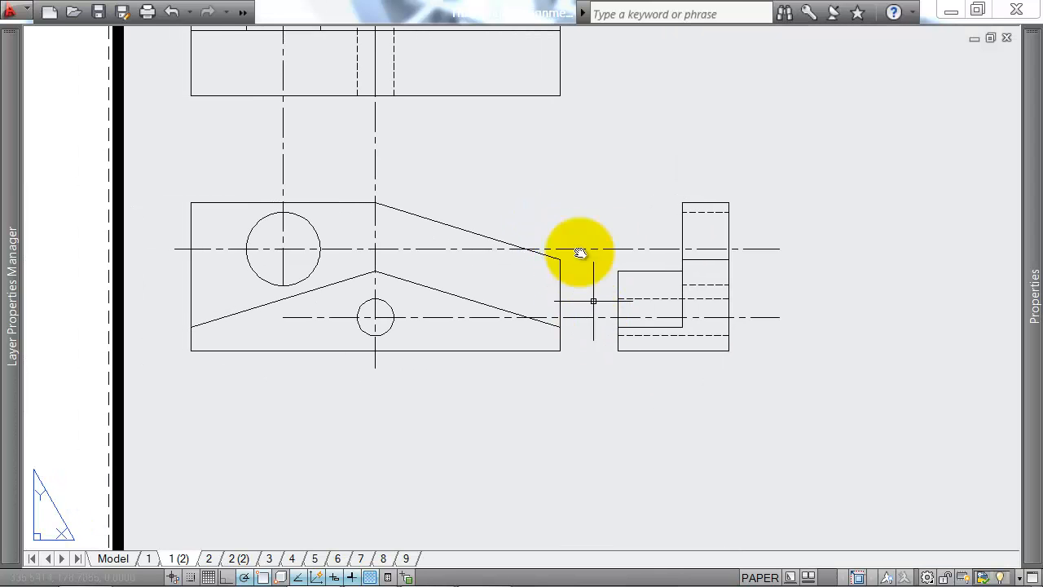
middle_click_drag(559, 193, 585, 313)
scroll(482, 268, "down", 2)
middle_click_drag(481, 268, 685, 271)
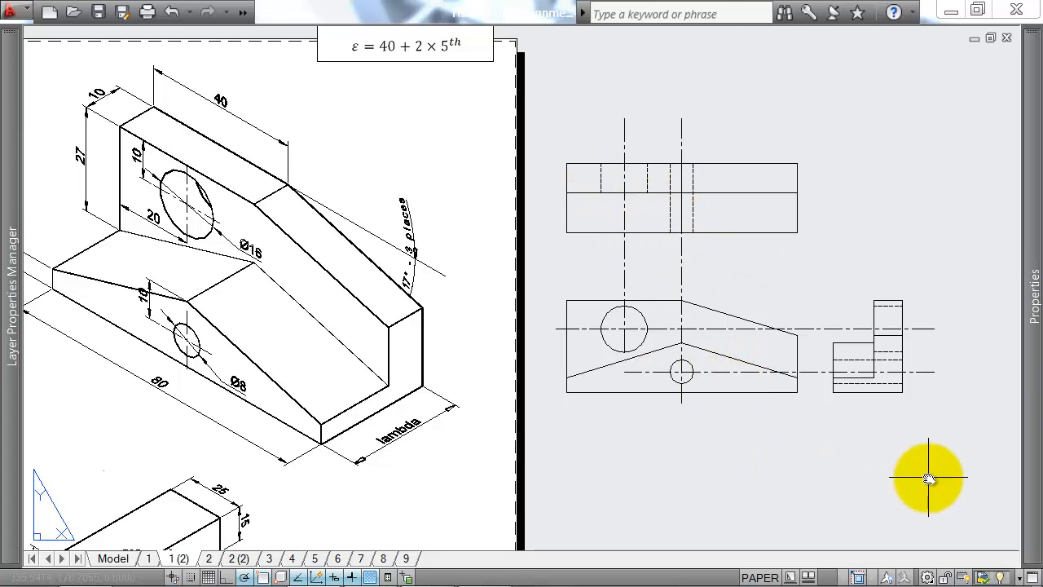
scroll(775, 290, "down", 2)
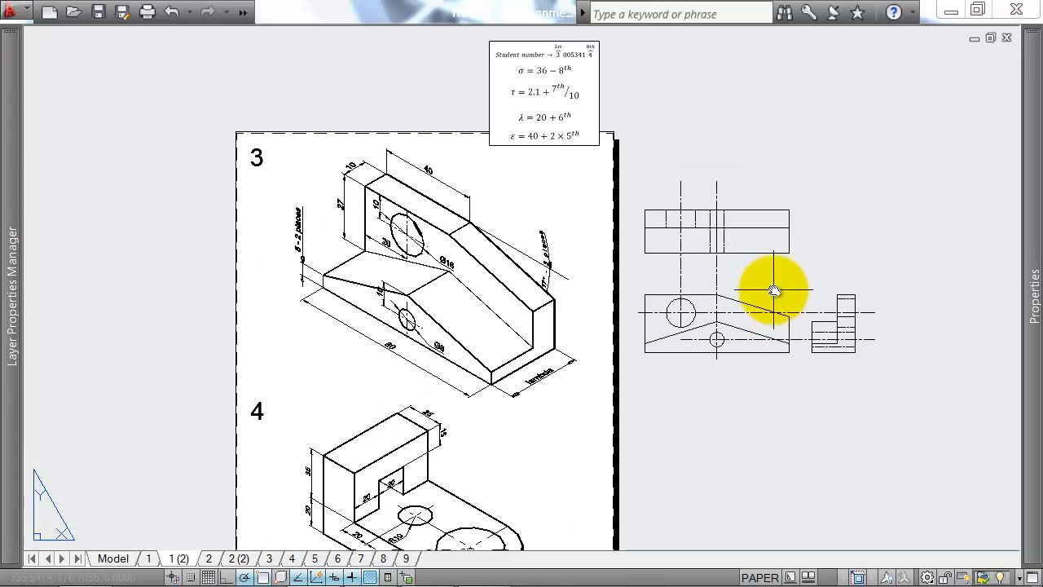
Step: Try a vertical line from the base's lower front corner down to the cylinder's bottom edge on exercise 4's isometric, and erase it
middle_click_drag(836, 351, 788, 209)
middle_click_drag(685, 412, 671, 329)
scroll(403, 306, "up", 2)
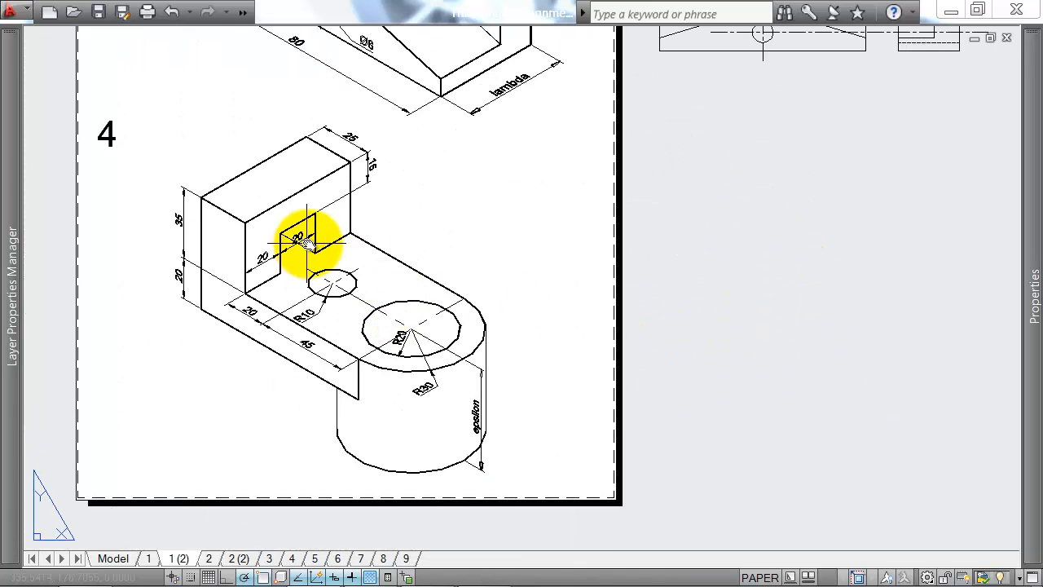
middle_click_drag(474, 262, 462, 227)
middle_click_drag(870, 219, 835, 229)
type("l")
key("Return")
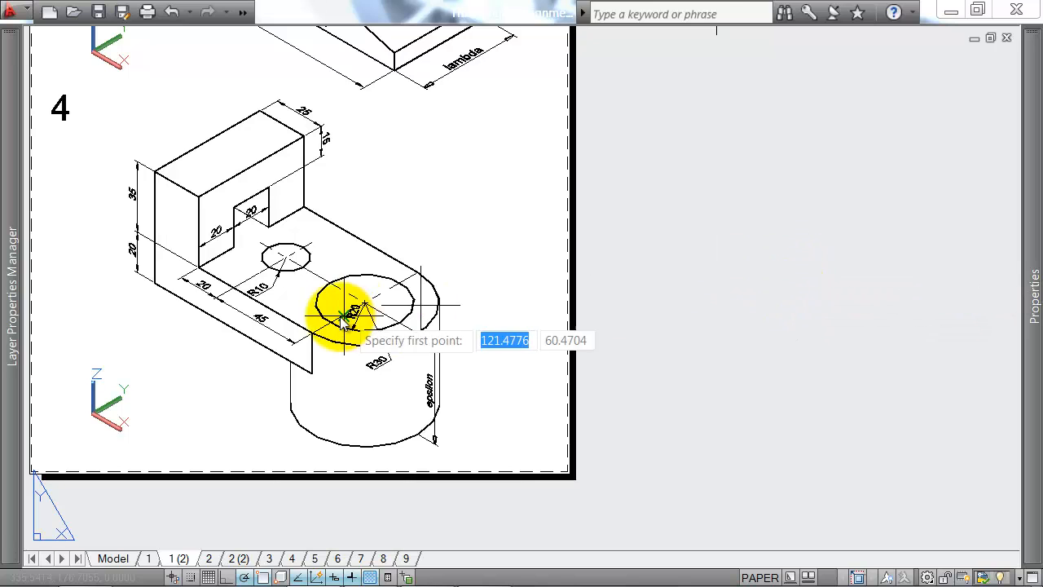
scroll(309, 430, "up", 2)
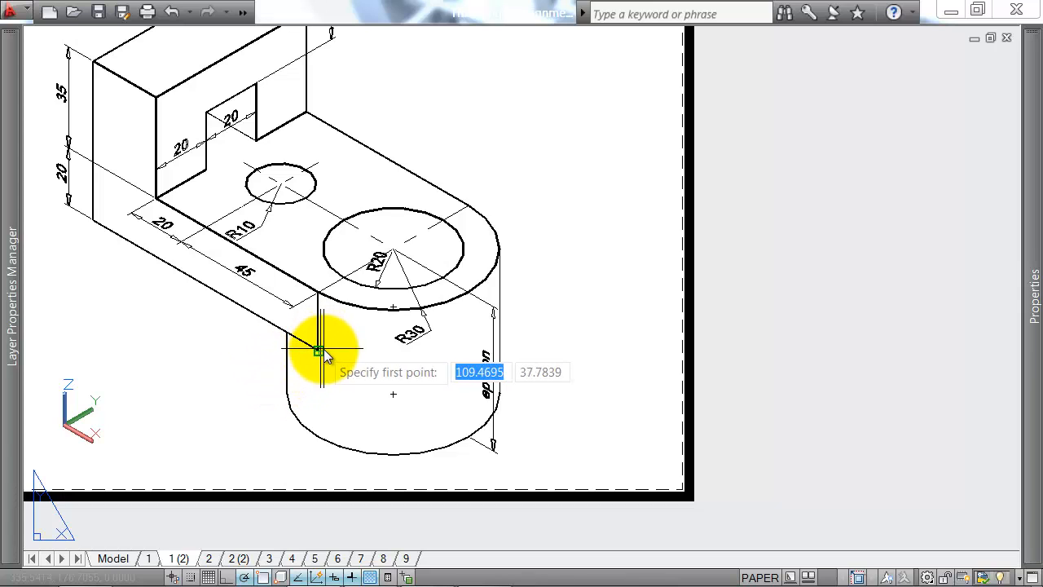
left_click(321, 438)
key("Escape")
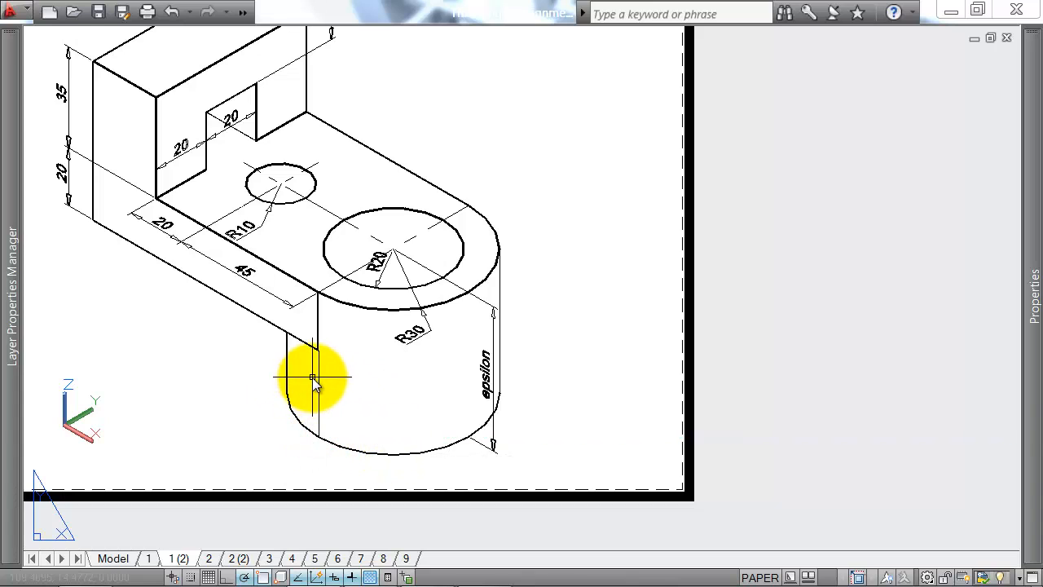
key("Delete")
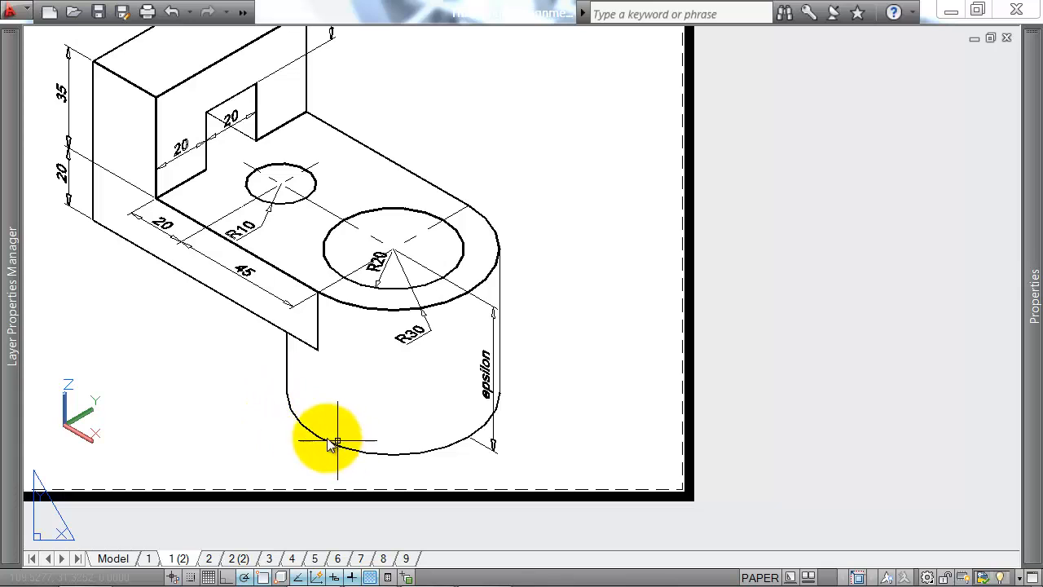
scroll(286, 372, "down", 2)
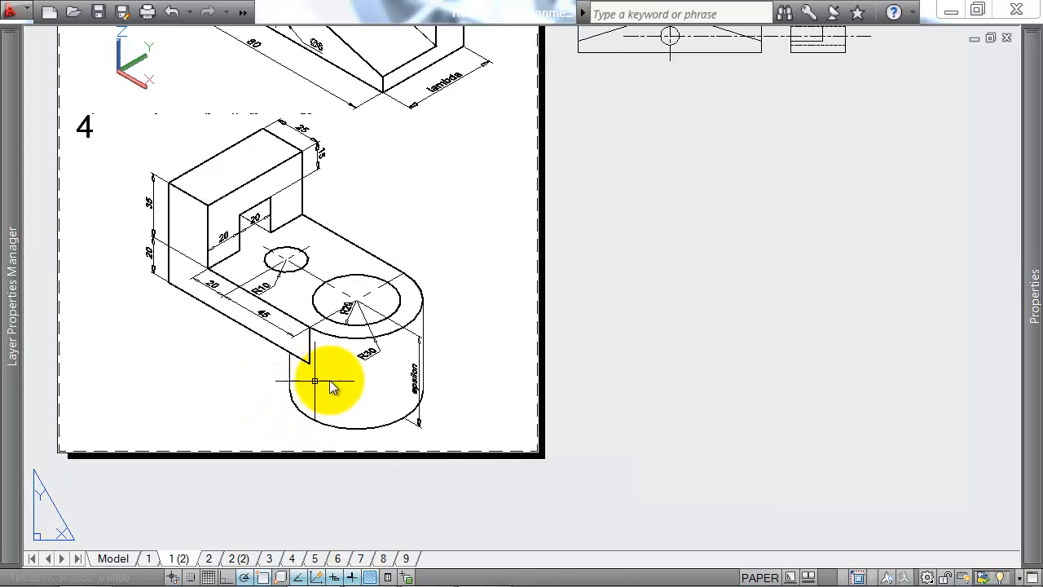
type("l")
key("Return")
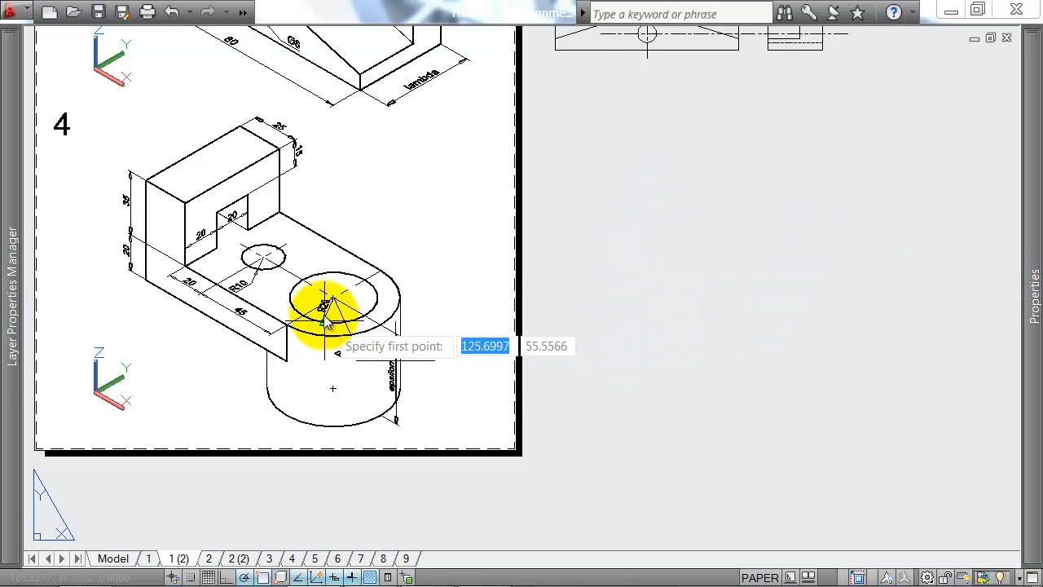
scroll(326, 303, "up", 2)
key("Escape")
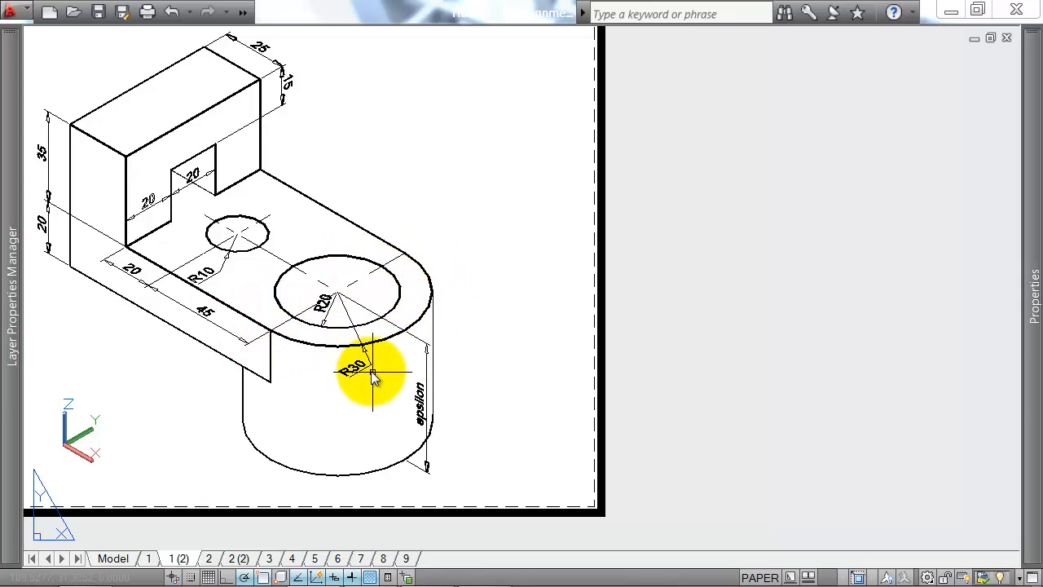
middle_click_drag(397, 310, 430, 325)
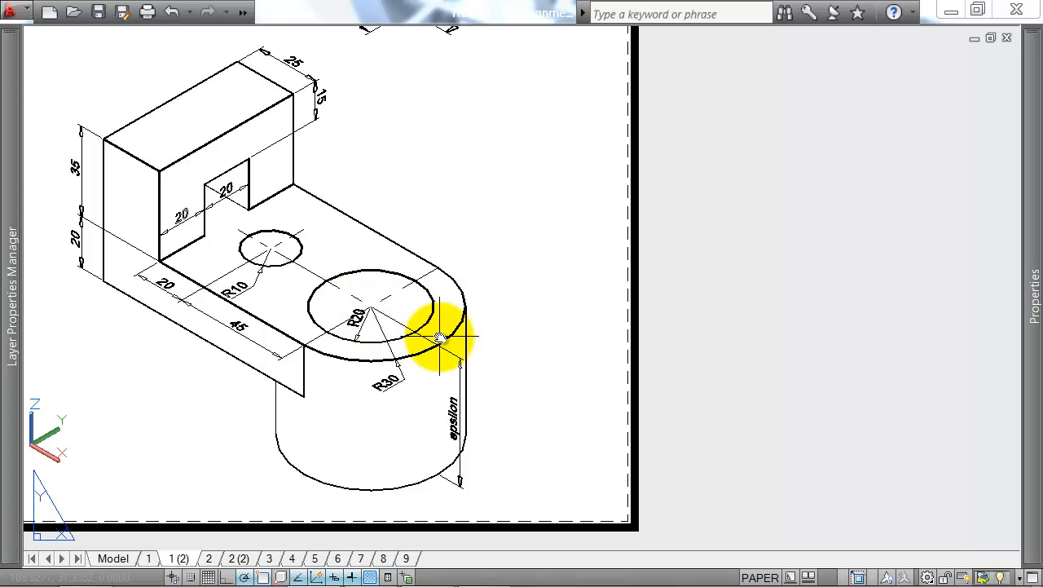
Step: Draw exercise 4's plan view outline beside the isometric as a closed rectangle of lines, 120 wide and 60 high
key("l")
key("Return")
scroll(442, 341, "down", 2)
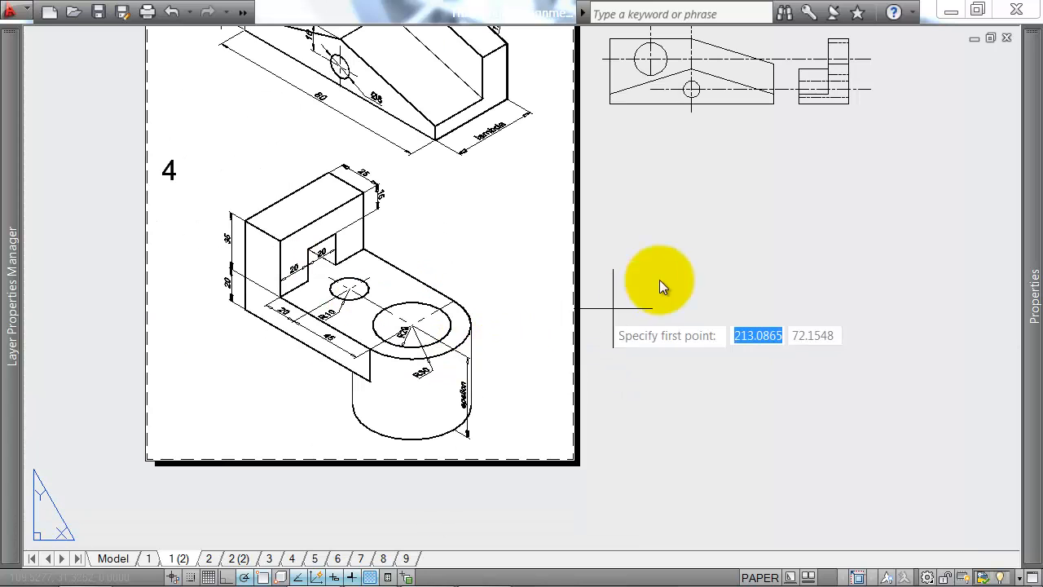
left_click(623, 259)
type("120")
key("Return")
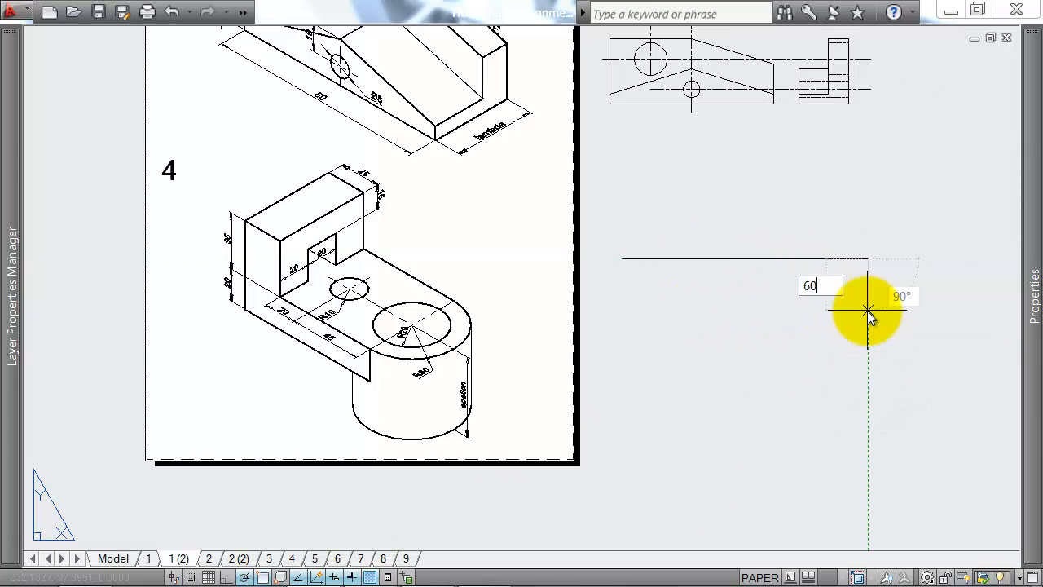
type("60")
key("Return")
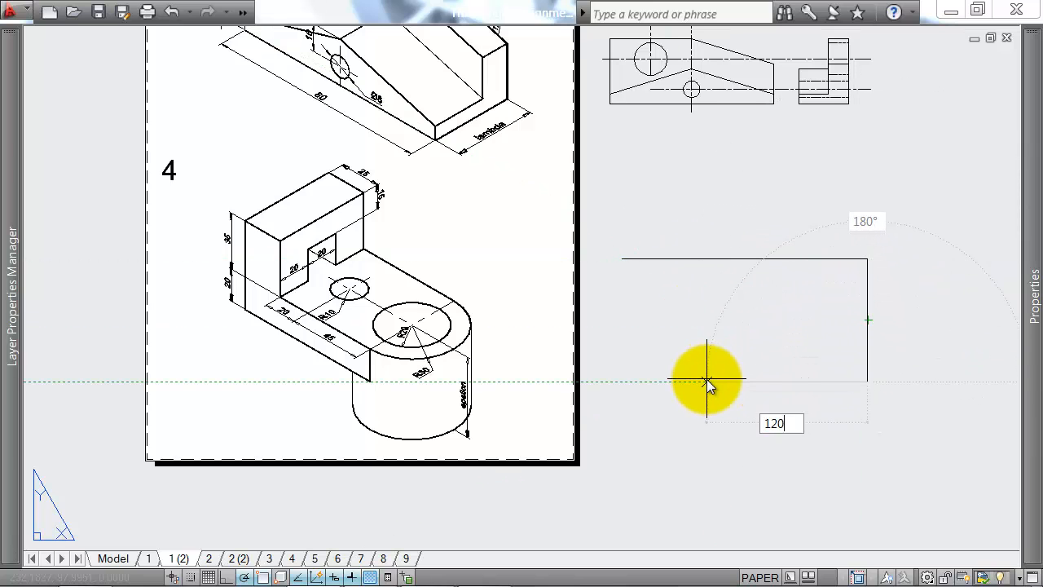
type("120")
key("Return")
type("c")
key("Return")
Step: Draw a vertical line across the full height of the plan rectangle, 25 in from its left edge
middle_click_drag(719, 327, 670, 292)
type("l")
key("Return")
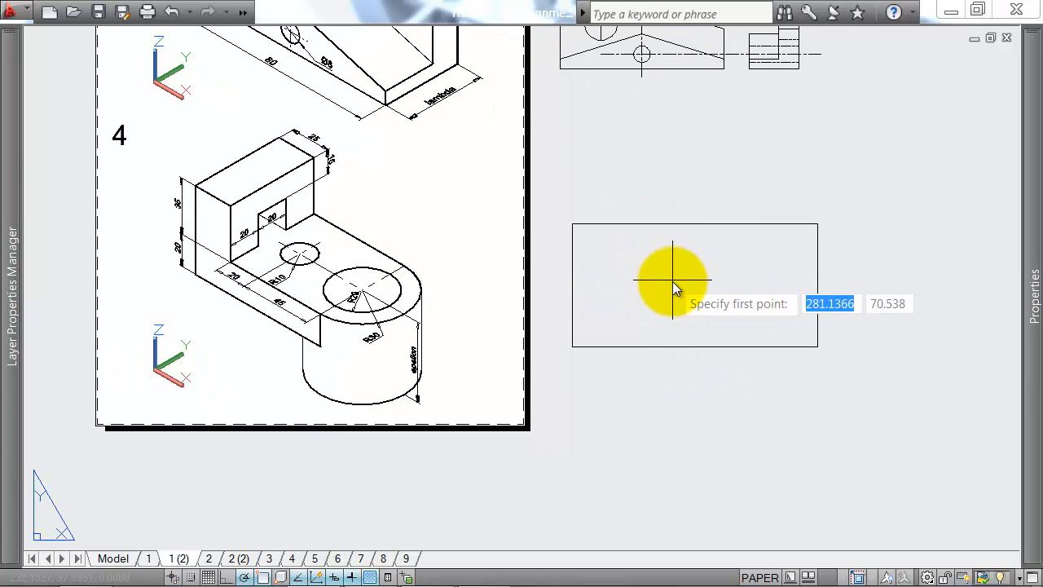
scroll(269, 178, "up", 2)
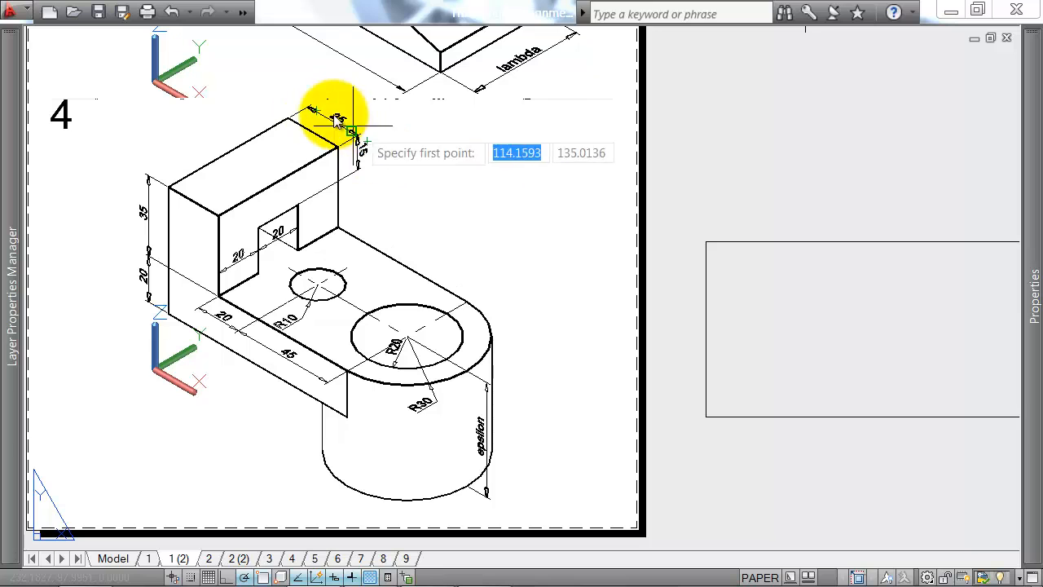
middle_click_drag(704, 262, 585, 214)
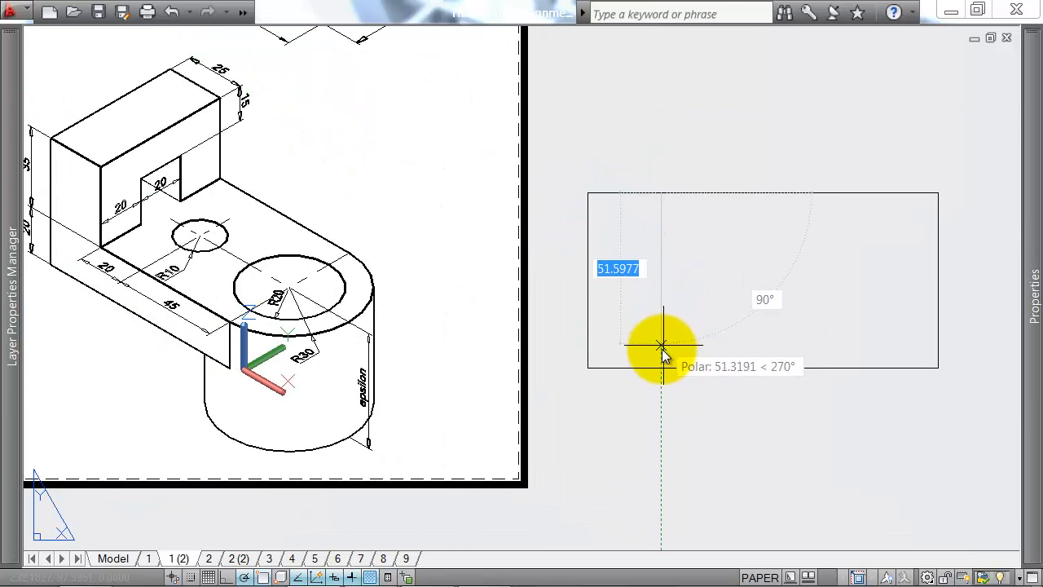
left_click(668, 368)
key("Escape")
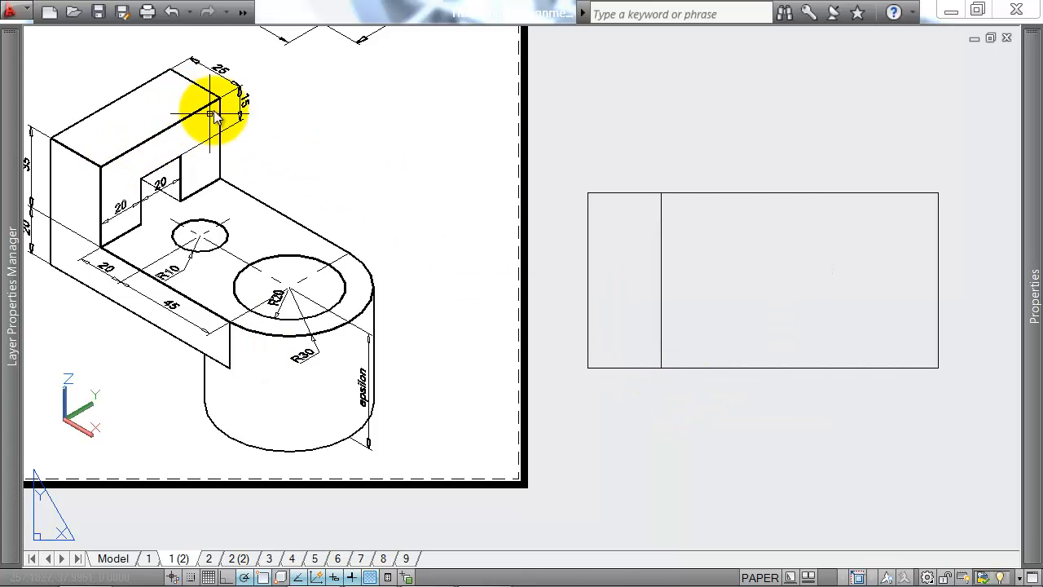
Step: Draw a horizontal line about 154 long through the plan rectangle's mid-height, extending past both ends
middle_click_drag(366, 197, 403, 143)
scroll(733, 195, "up", 3)
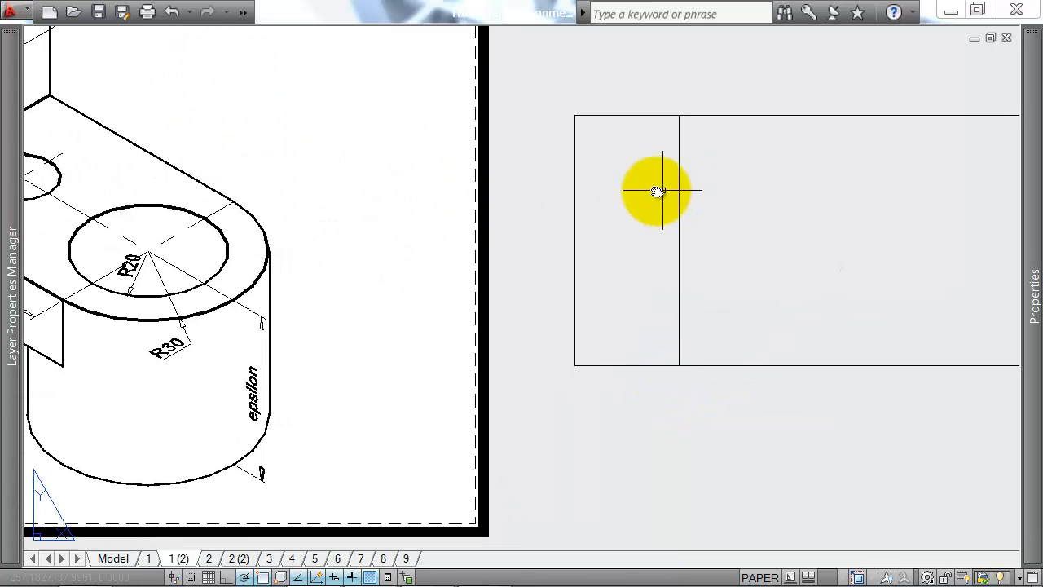
scroll(600, 254, "down", 4)
key("space")
left_click(549, 244)
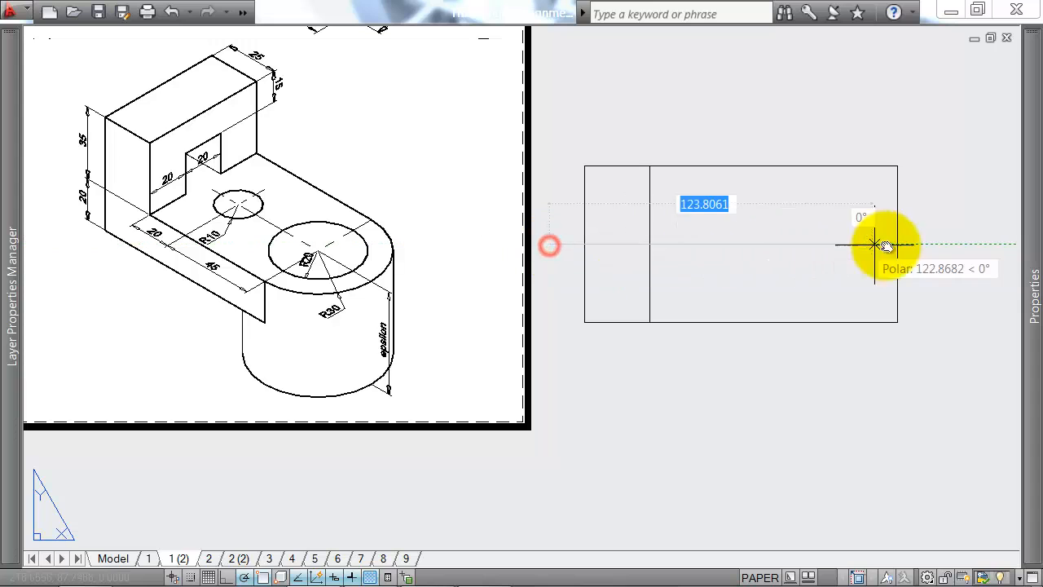
left_click(943, 244)
Step: Set the linetype of the plan's horizontal middle line to CENTER and clear the selection
left_click(922, 243)
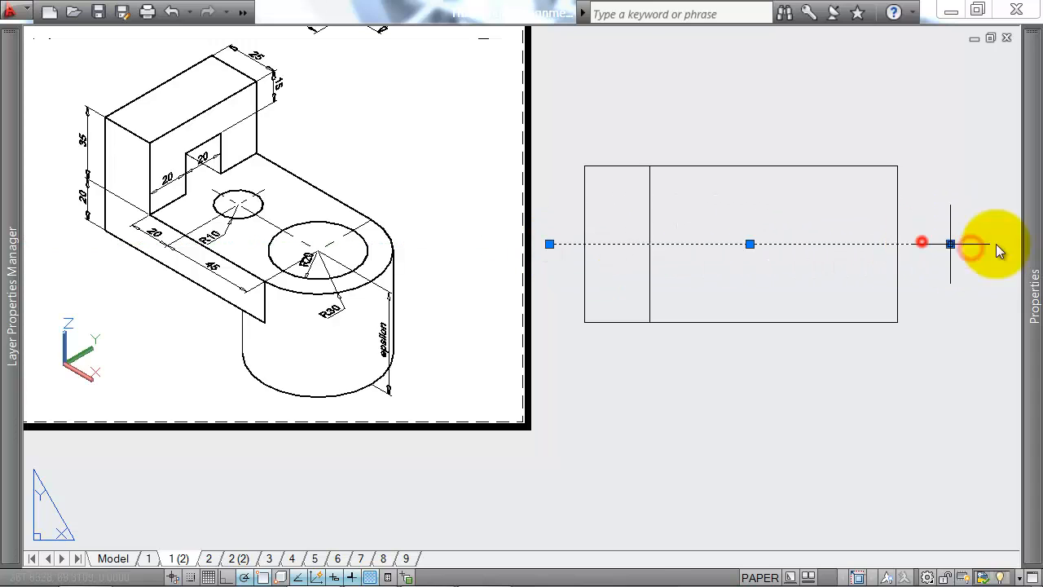
mouse_move(1032, 242)
left_click(897, 133)
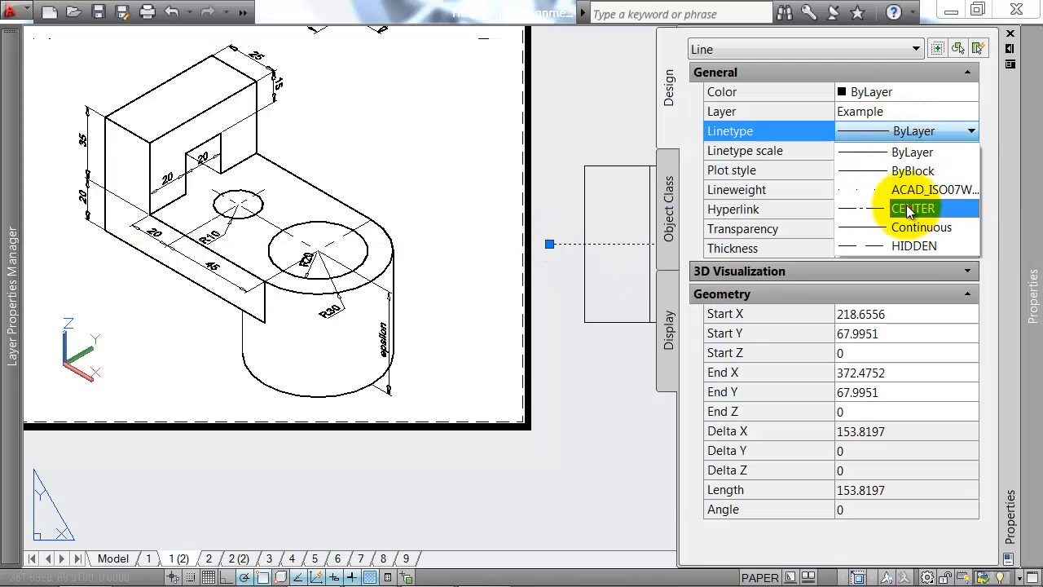
left_click(897, 207)
left_click(483, 572)
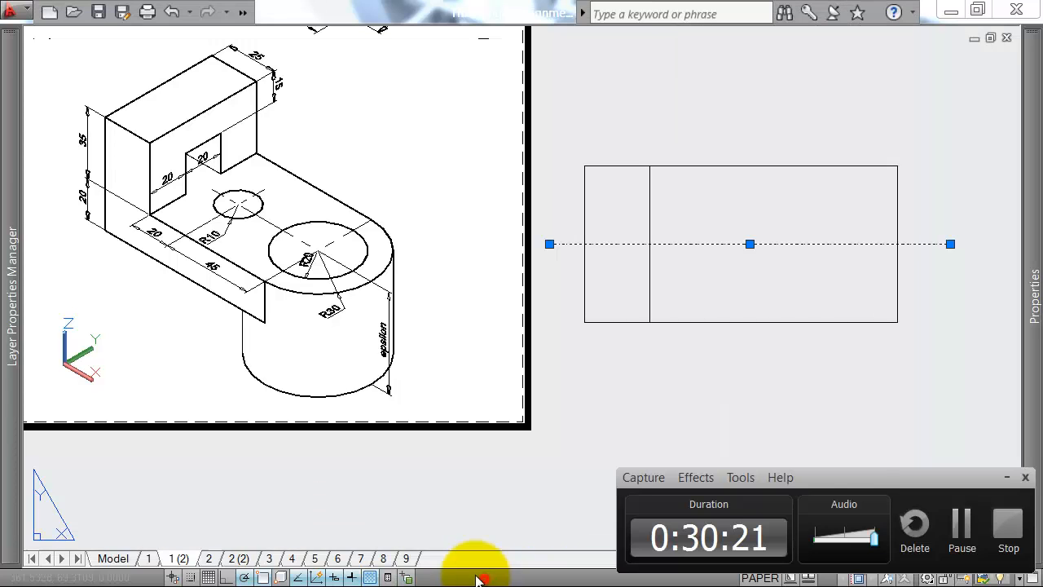
left_click(961, 528)
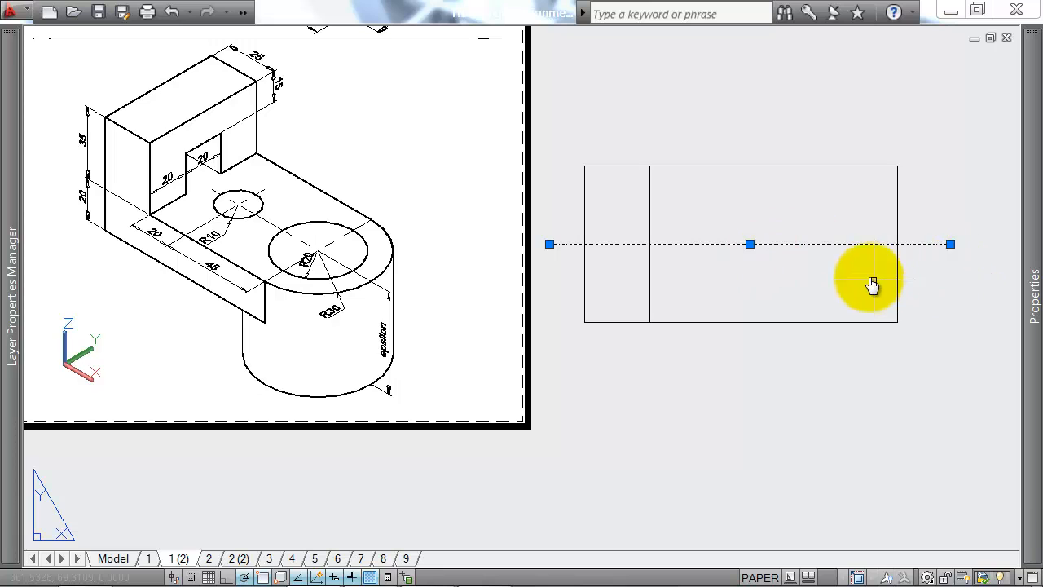
mouse_move(1028, 269)
key("Escape")
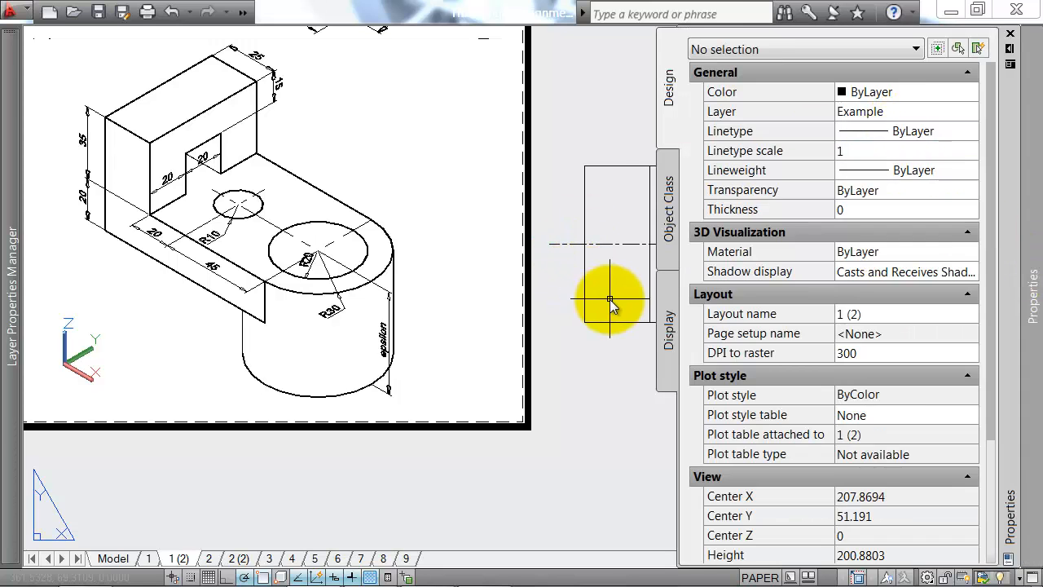
Step: Start another line for exercise 4's plan view
middle_click_drag(658, 280, 629, 280)
type("l")
key("Return")
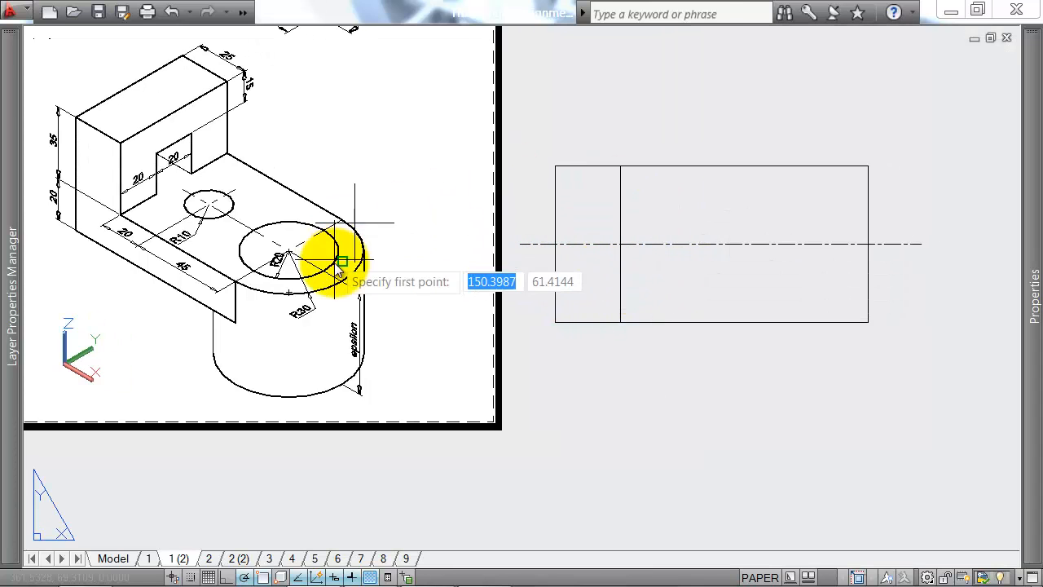
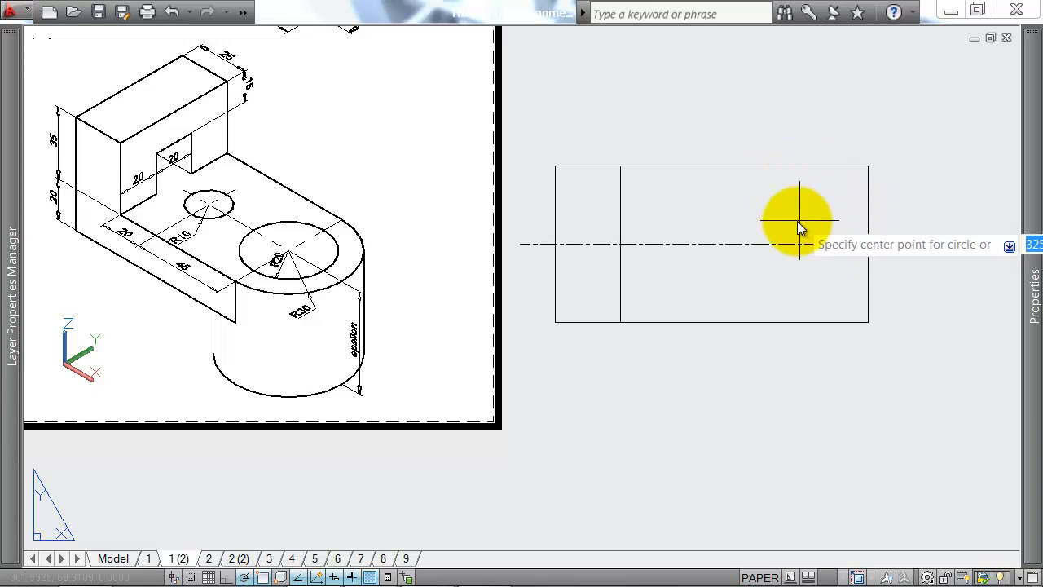
Step: Draw a circle of radius 30 on the plan's horizontal centre line, centred 30 in from the right edge
middle_click_drag(769, 221, 664, 220)
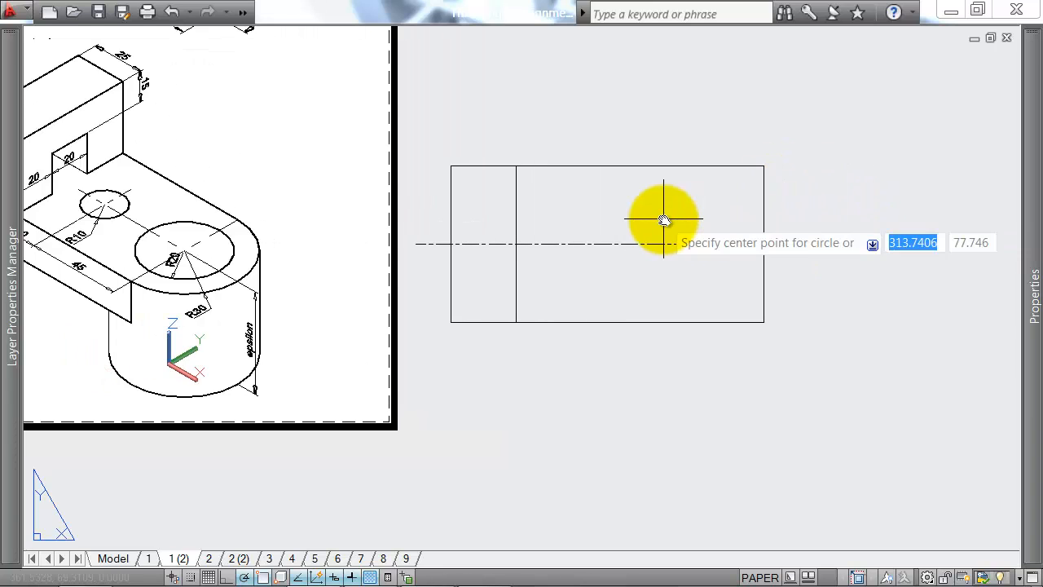
key("Escape")
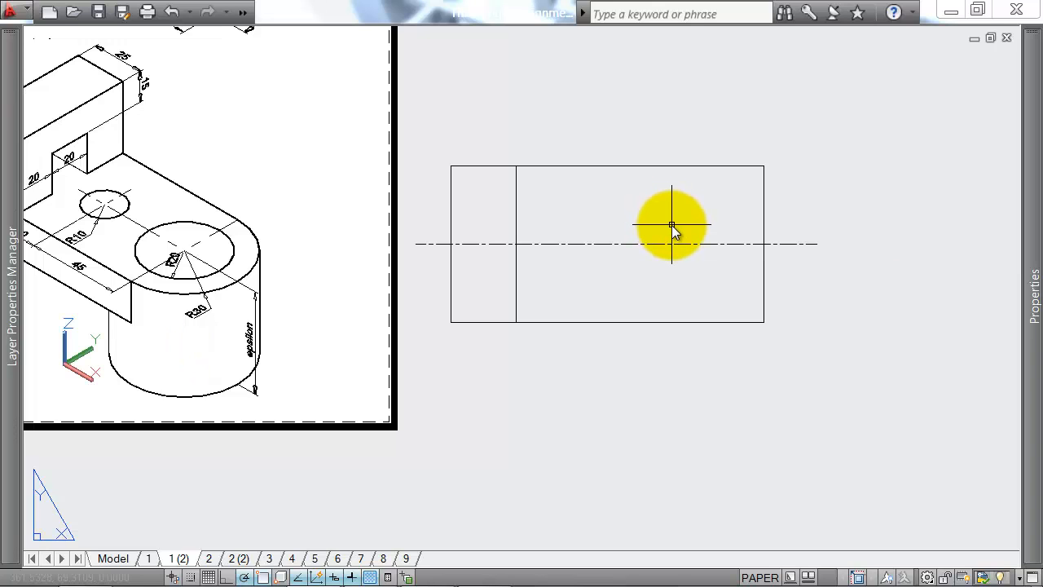
type("c")
key("Return")
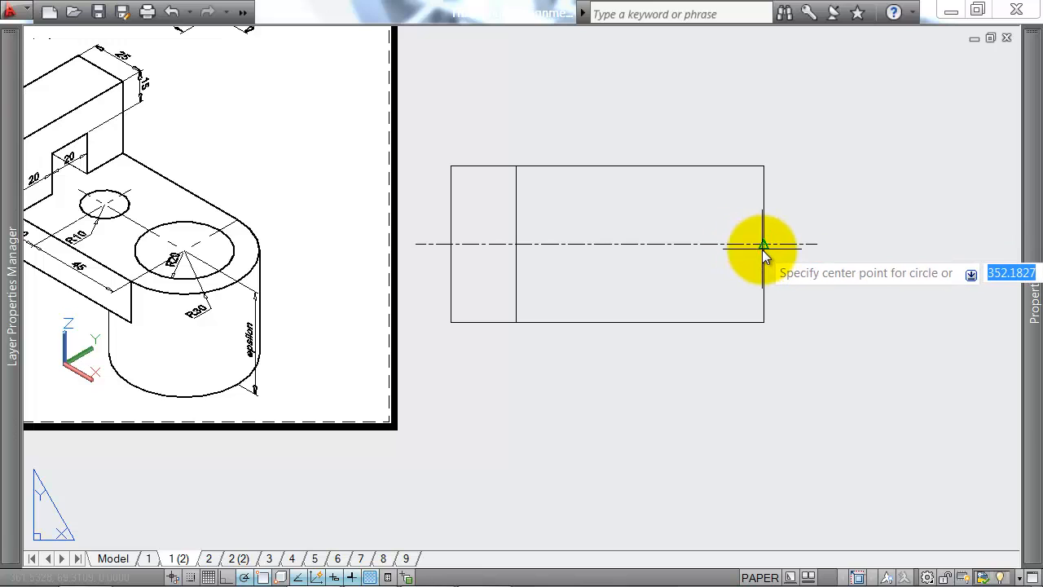
type("3")
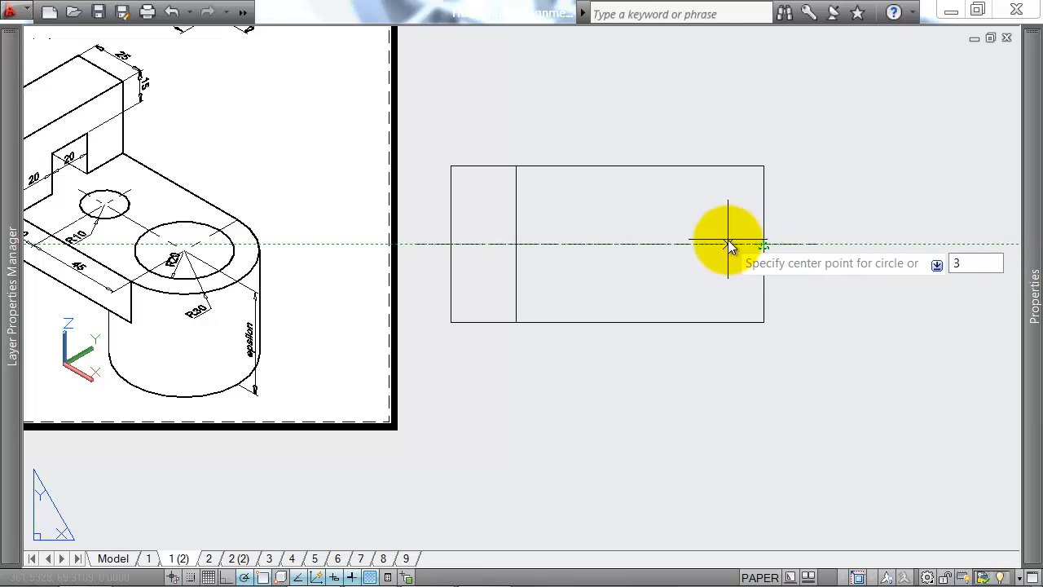
left_click(763, 244)
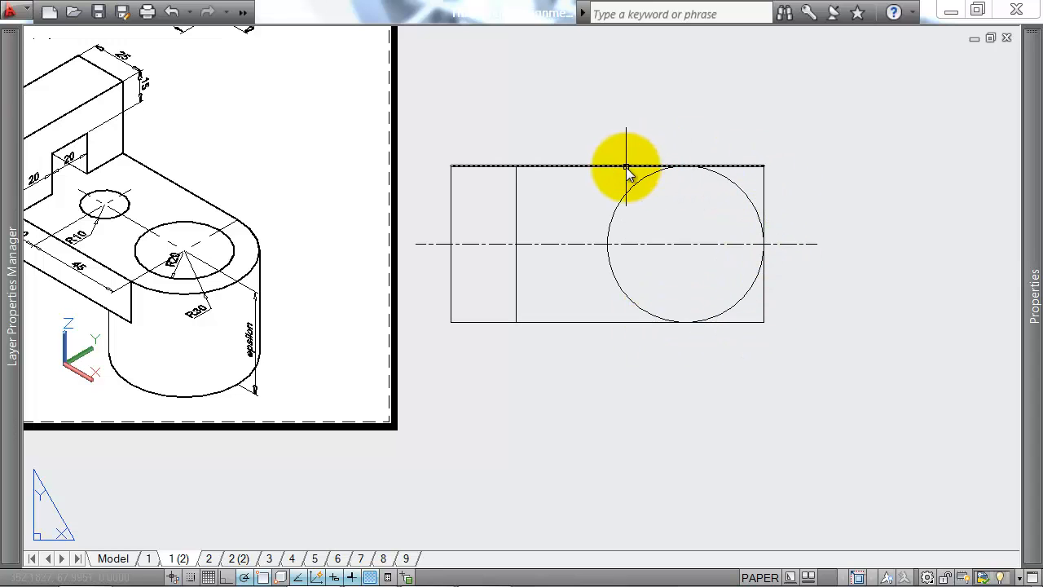
Step: Trim away the left half of the radius 30 circle using the plan's outline as cutting edges
type("tr")
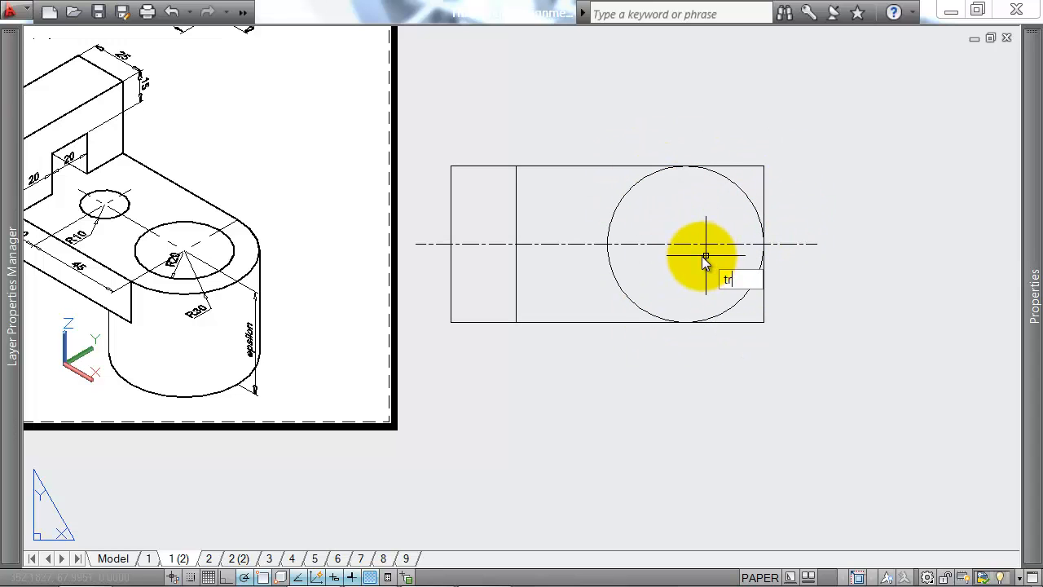
key("Return")
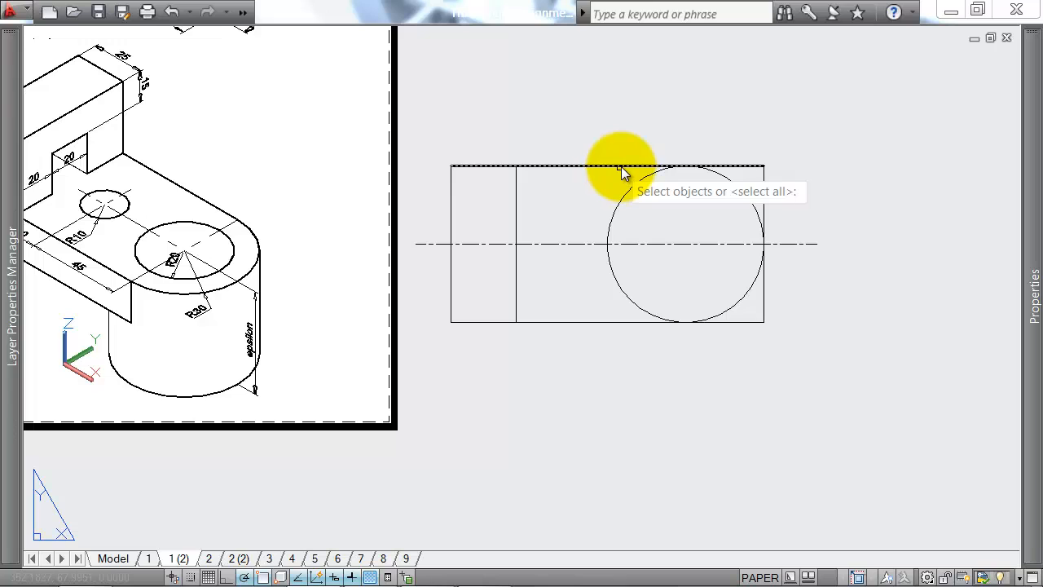
left_click(621, 166)
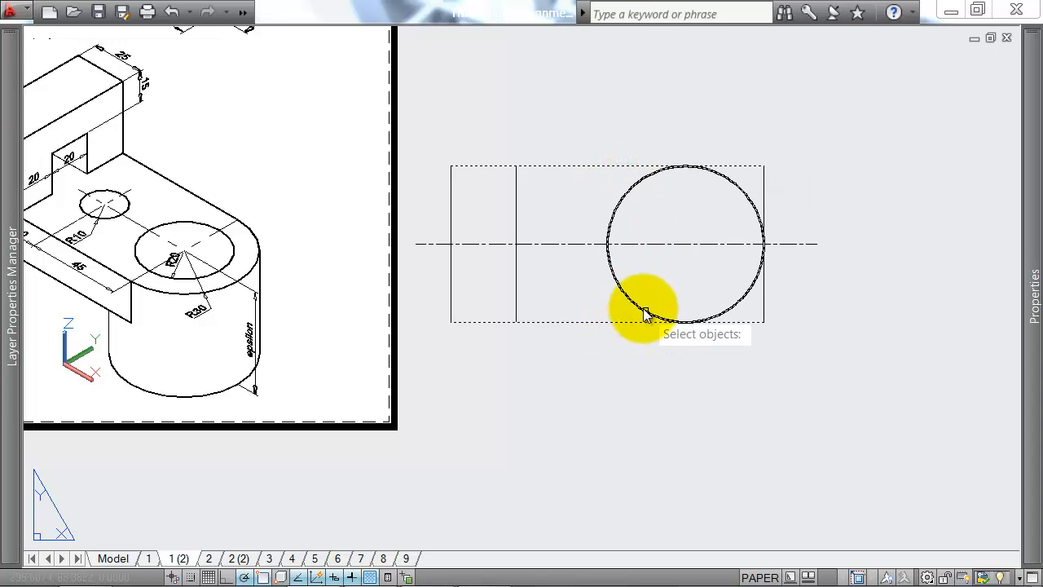
key("Return")
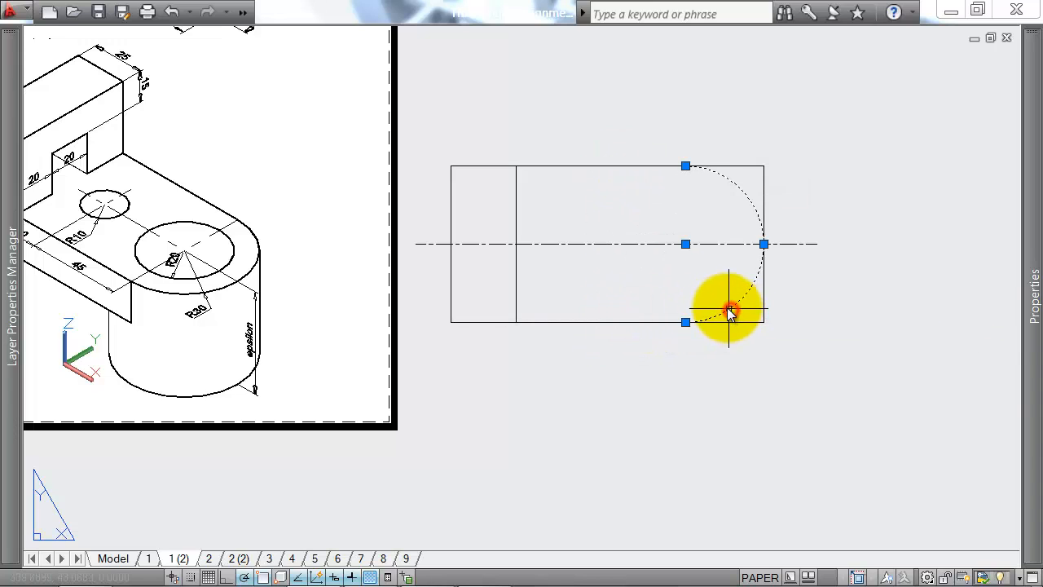
Step: Try to mirror the remaining half-circle arc about a vertical line through its centre, and remove the mirrored copy
key("Return")
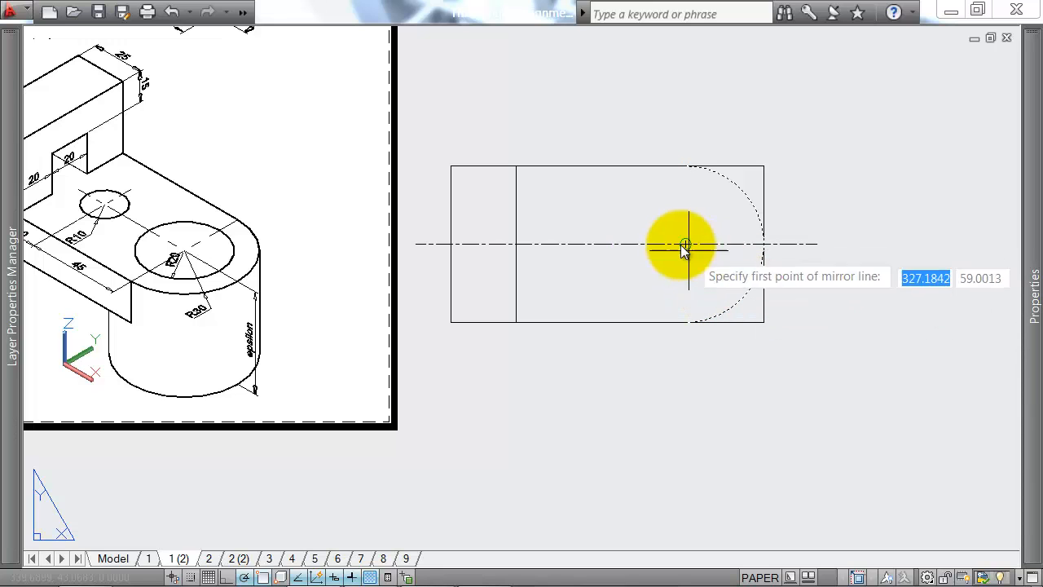
left_click(682, 245)
left_click(686, 257)
key("Return")
left_click(609, 249)
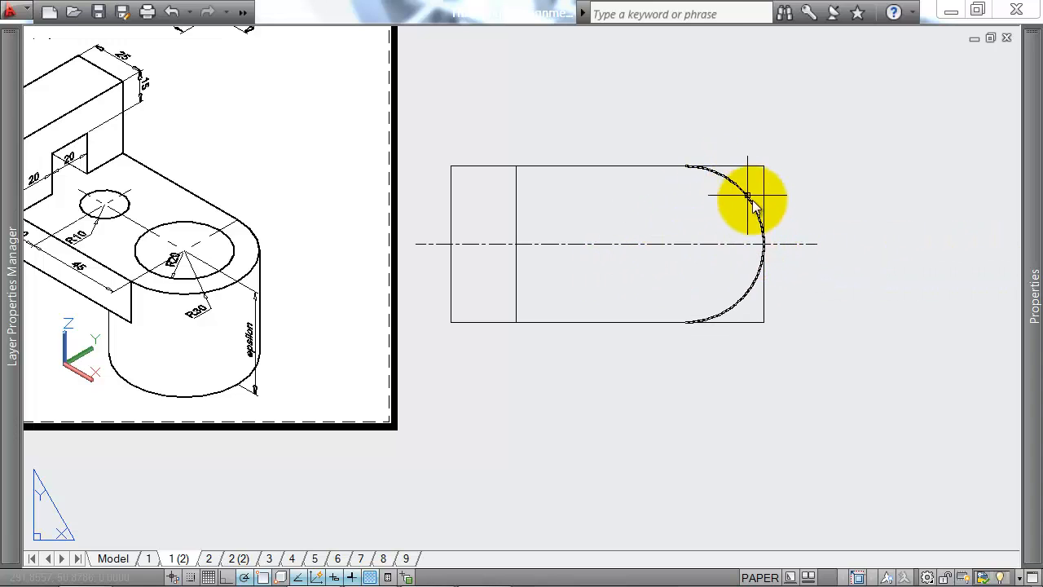
Step: Delete the plan's straight right edge and trim the upper and lower edges back to the end arc
key("Return")
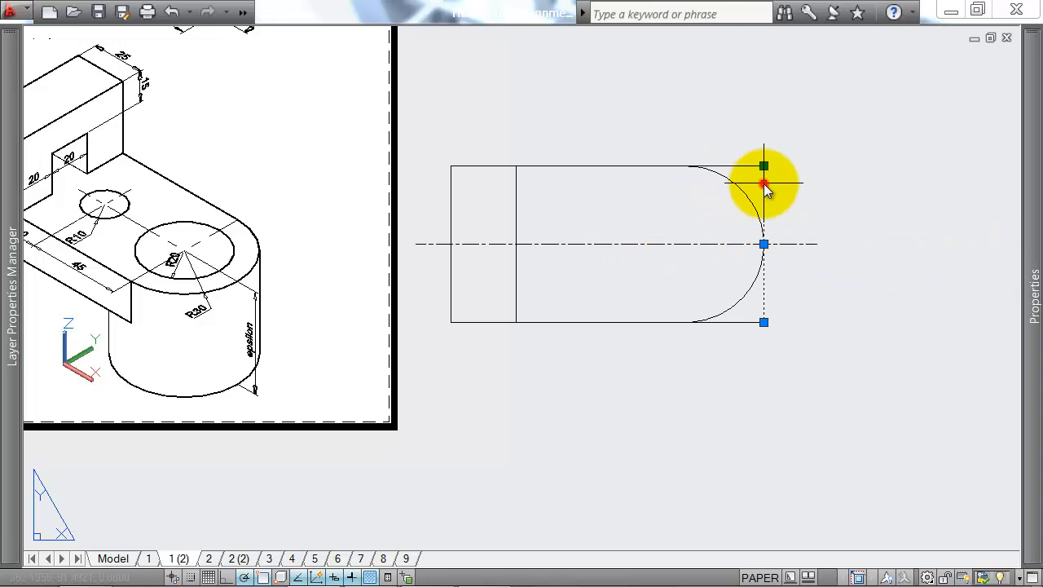
left_click(771, 194)
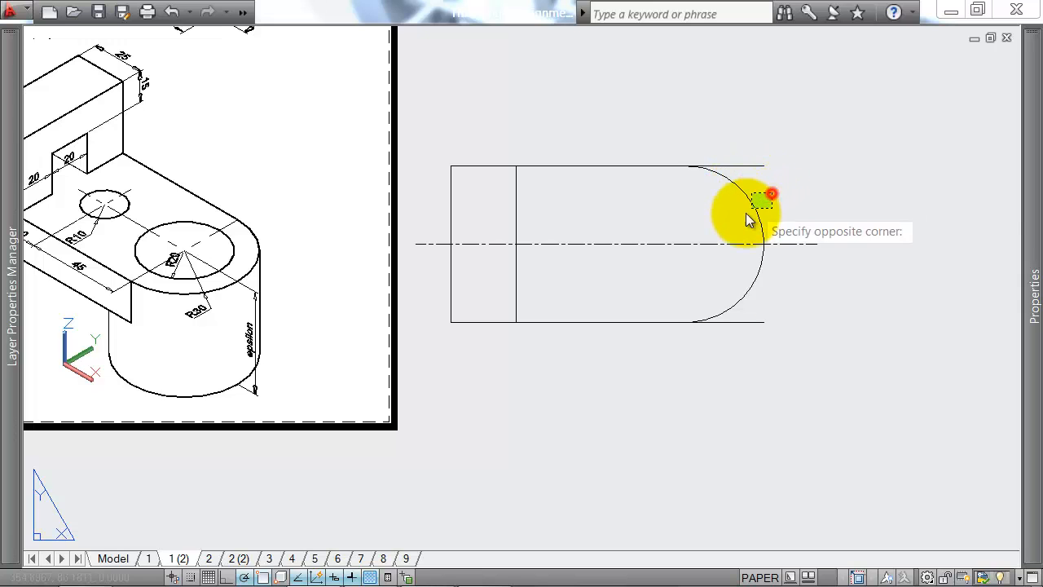
left_click(759, 322)
key("Return")
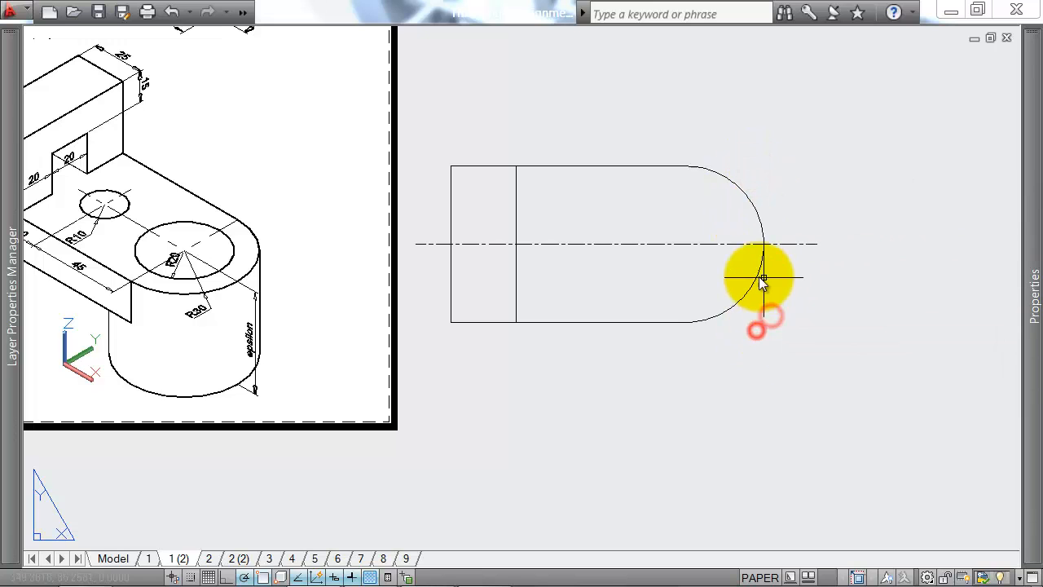
Step: Draw a vertical line about 138 long through the end arc's centre, from above the plan to well below it
middle_click_drag(701, 259, 724, 265)
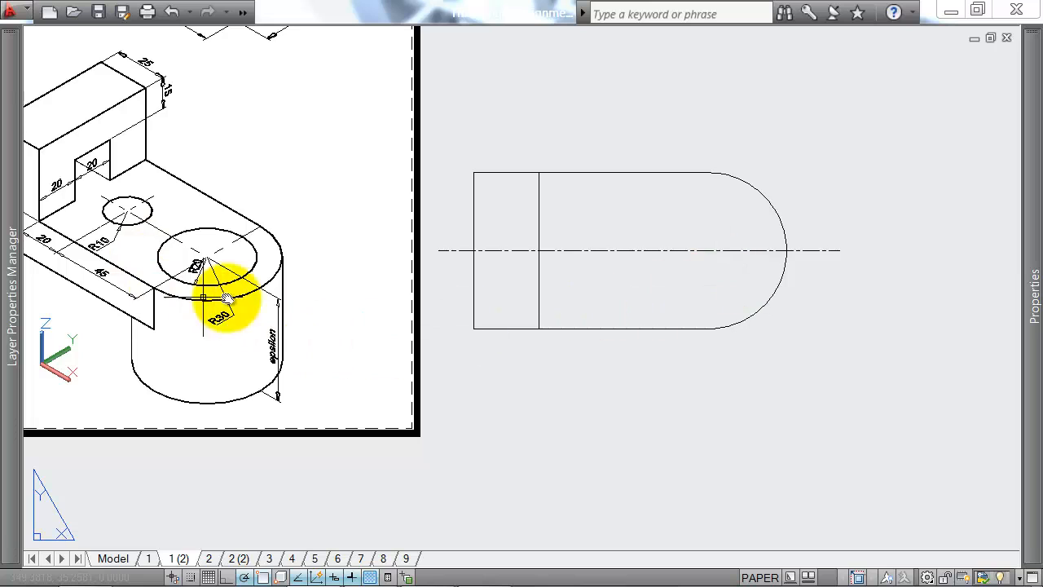
middle_click_drag(310, 232, 428, 229)
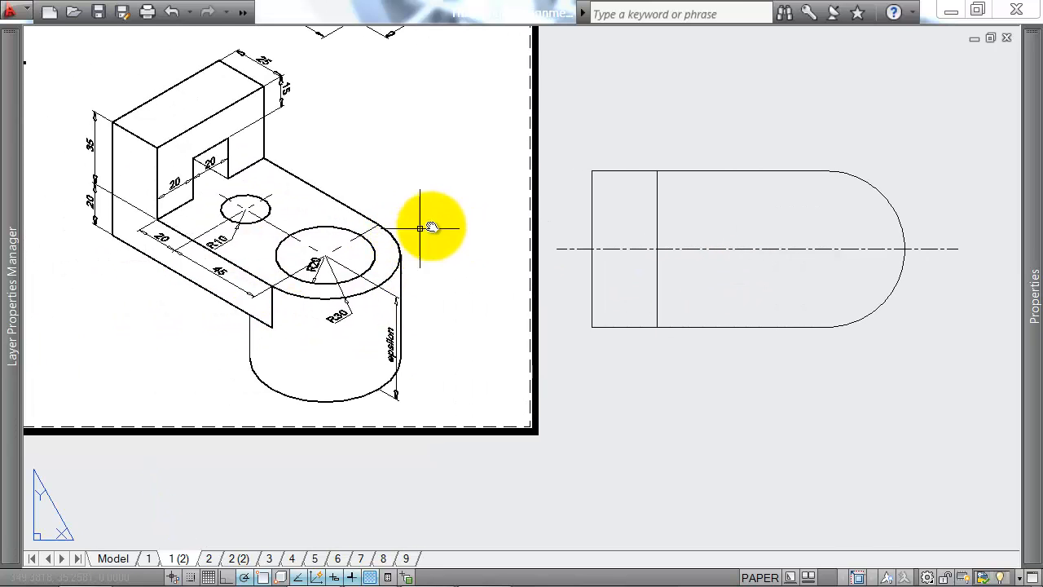
middle_click_drag(492, 240, 445, 241)
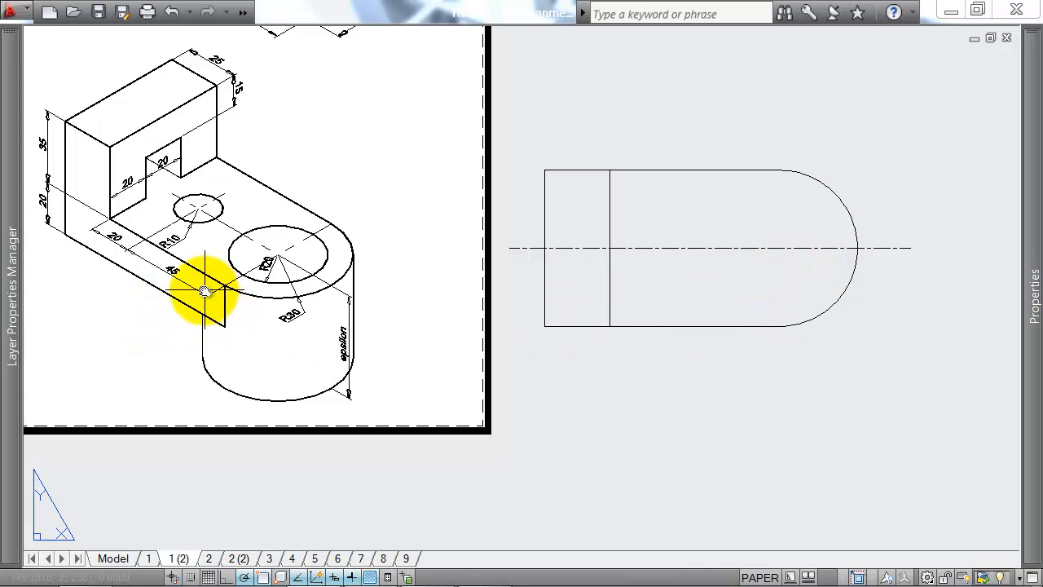
key("Return")
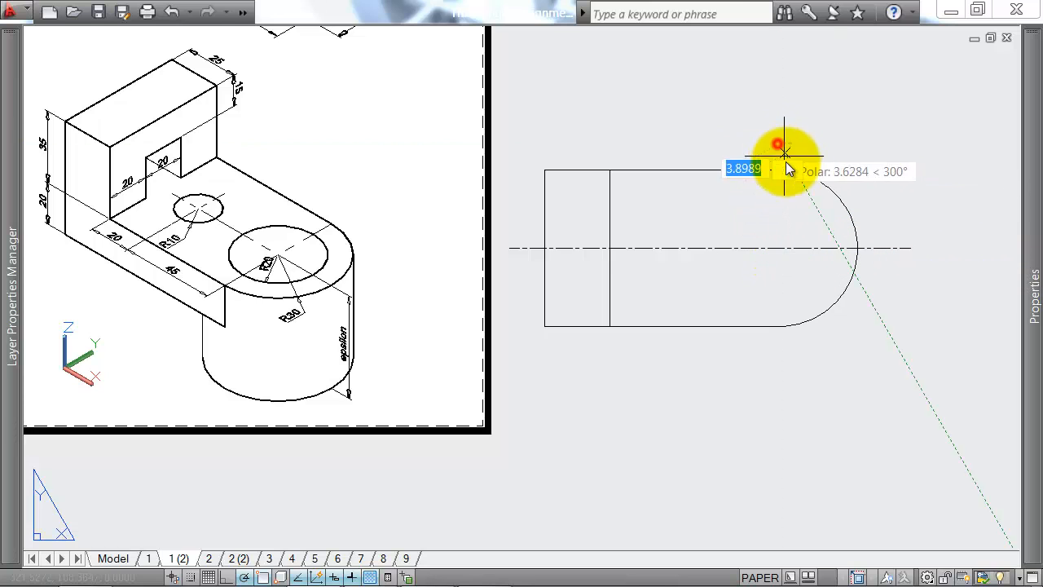
scroll(785, 160, "down", 2)
middle_click_drag(783, 284, 763, 277)
left_click(760, 368)
key("Return")
Step: Set the linetype of the vertical line through the end arc's centre to CENTER and clear the selection
left_click(807, 335)
left_click(718, 353)
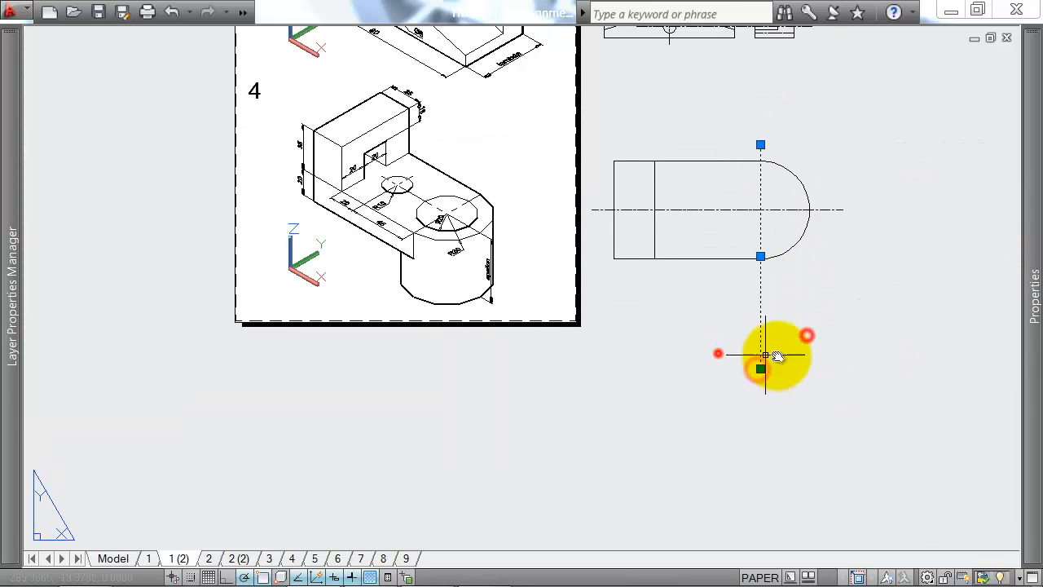
mouse_move(1029, 289)
left_click(880, 132)
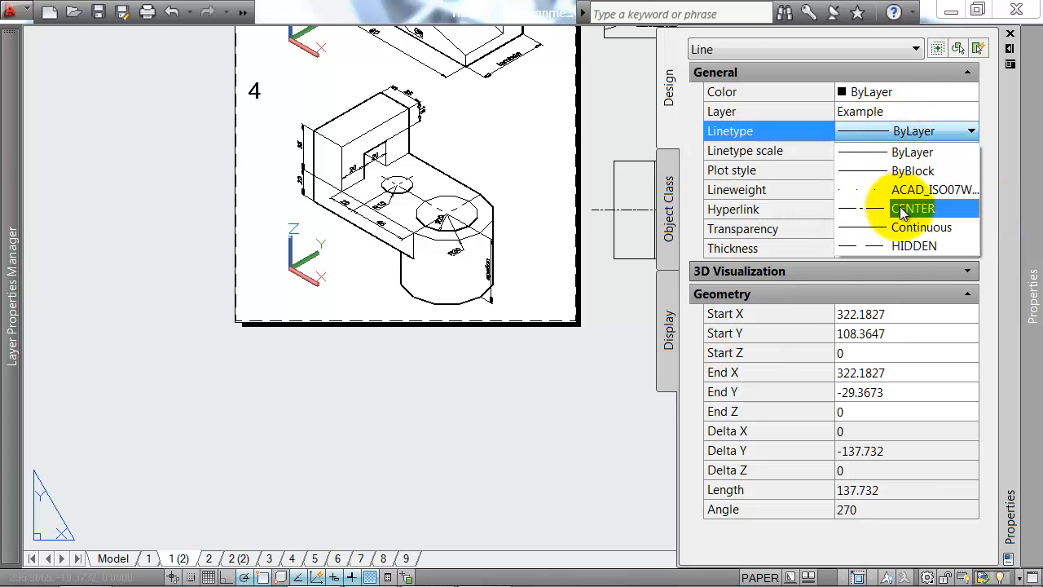
left_click(911, 209)
key("Escape")
scroll(594, 272, "up", 1)
scroll(728, 213, "up", 2)
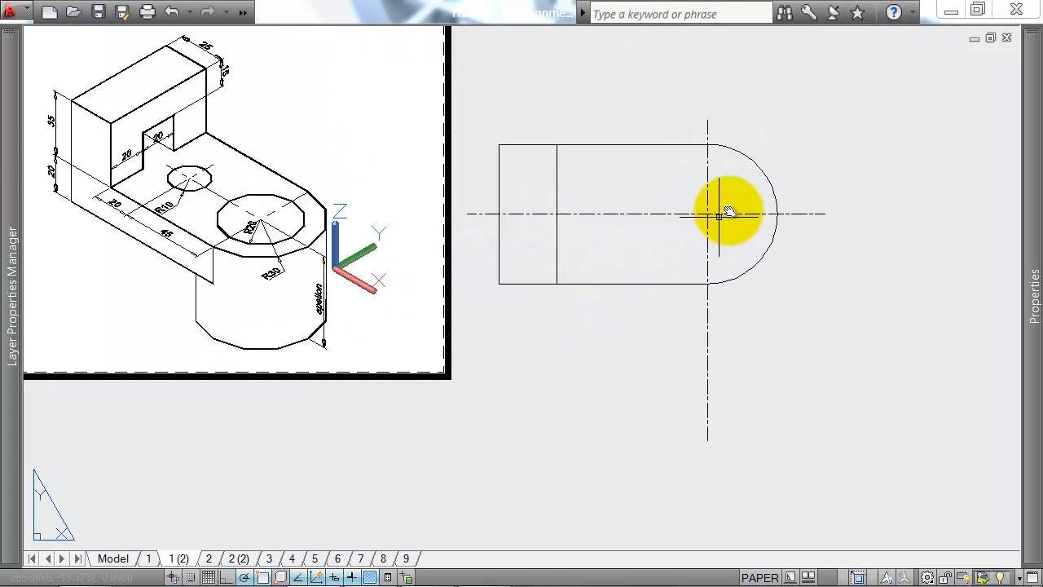
type("l")
key("Return")
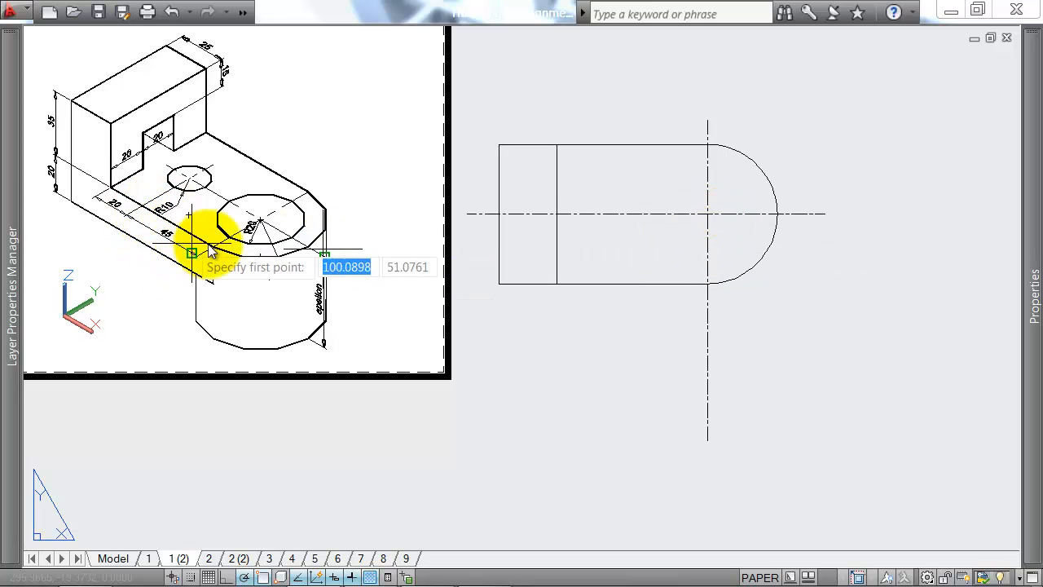
key("Escape")
Step: Offset the plan's vertical centre line by 45 to the left
type("o")
key("Return")
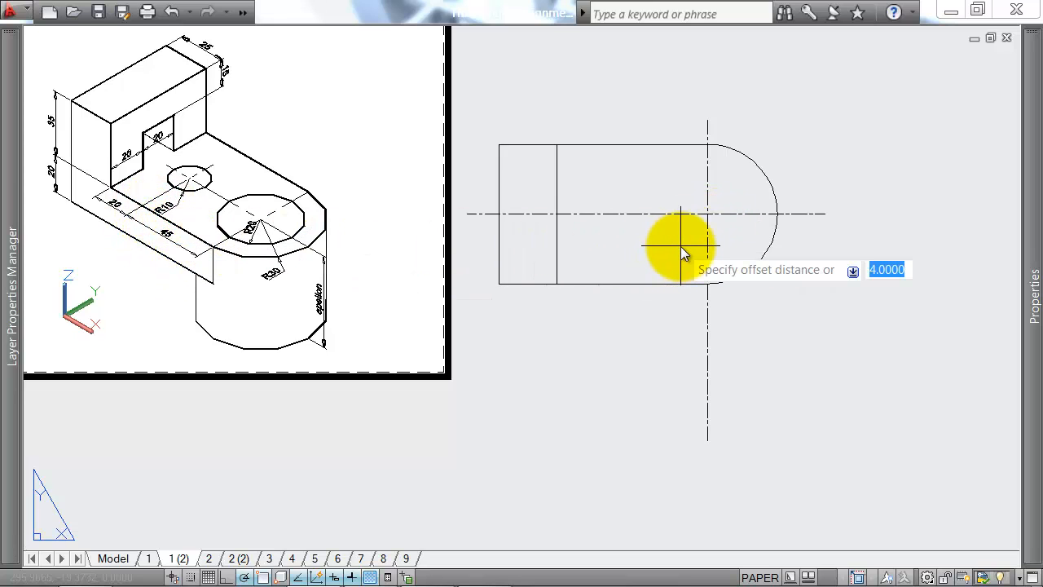
type("45")
key("Return")
left_click(708, 239)
left_click(586, 243)
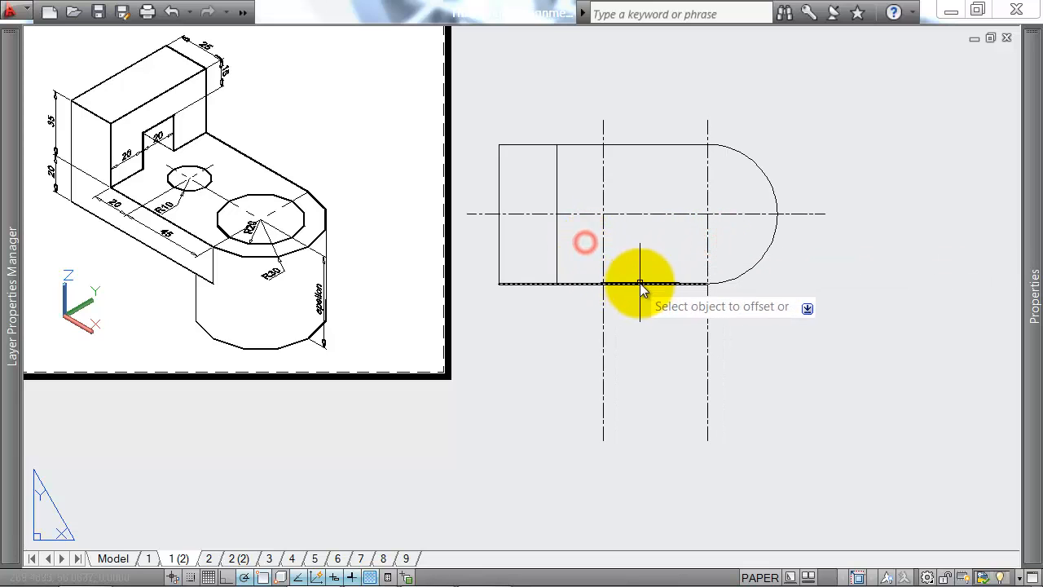
Step: Draw a circle of radius 10 centred where the offset vertical centre line crosses the horizontal one
type("c")
key("Return")
left_click(604, 214)
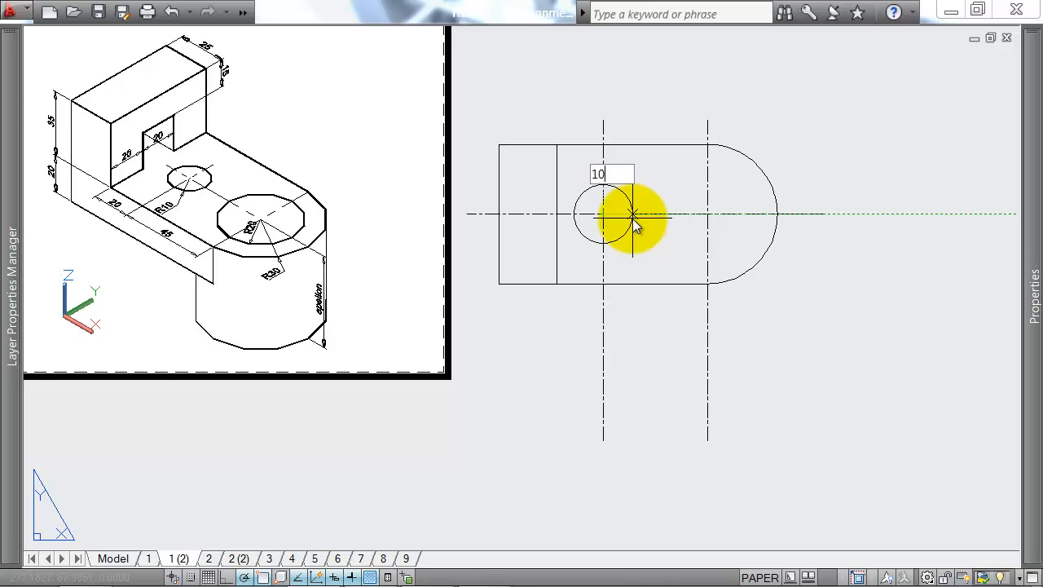
type("10")
key("Return")
Step: Draw a circle of radius 20 centred on the end arc's centre, where the two centre lines cross
scroll(244, 234, "up", 2)
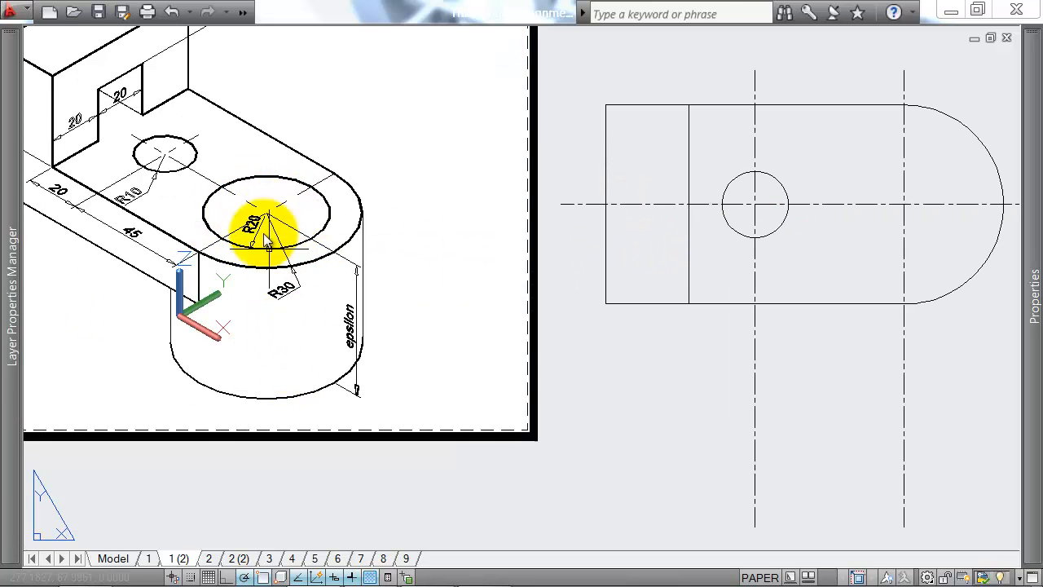
key("Return")
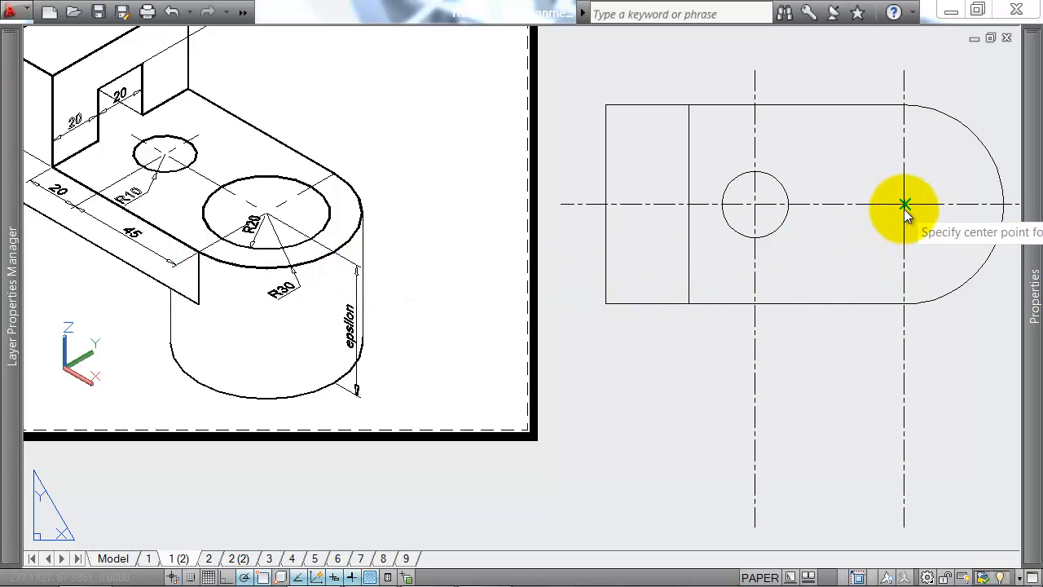
scroll(923, 224, "down", 2)
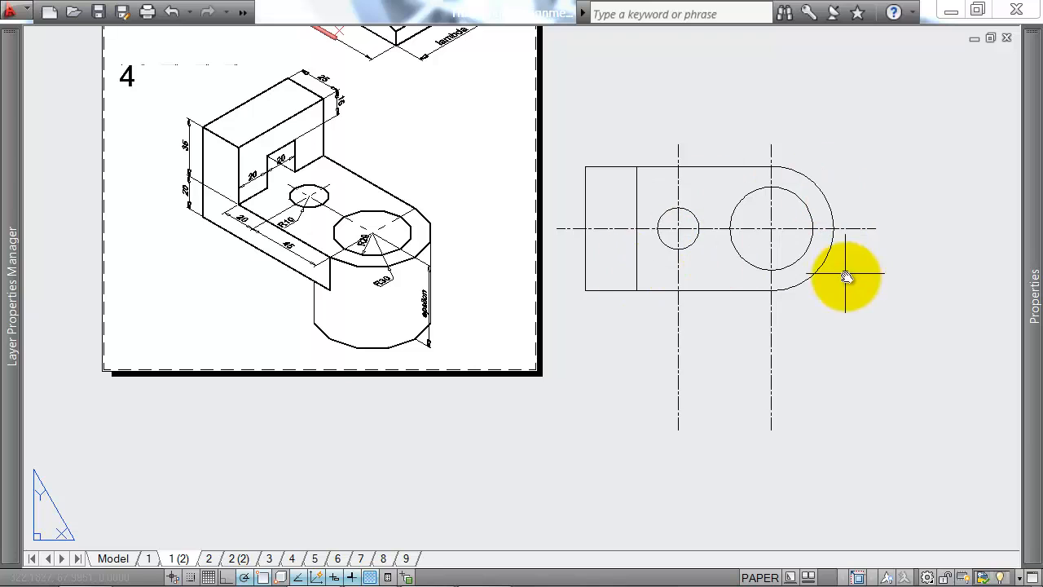
Step: Draw a 25 long horizontal line across the plan's left block, 20 above its lower edge
scroll(660, 241, "up", 2)
scroll(269, 285, "down", 2)
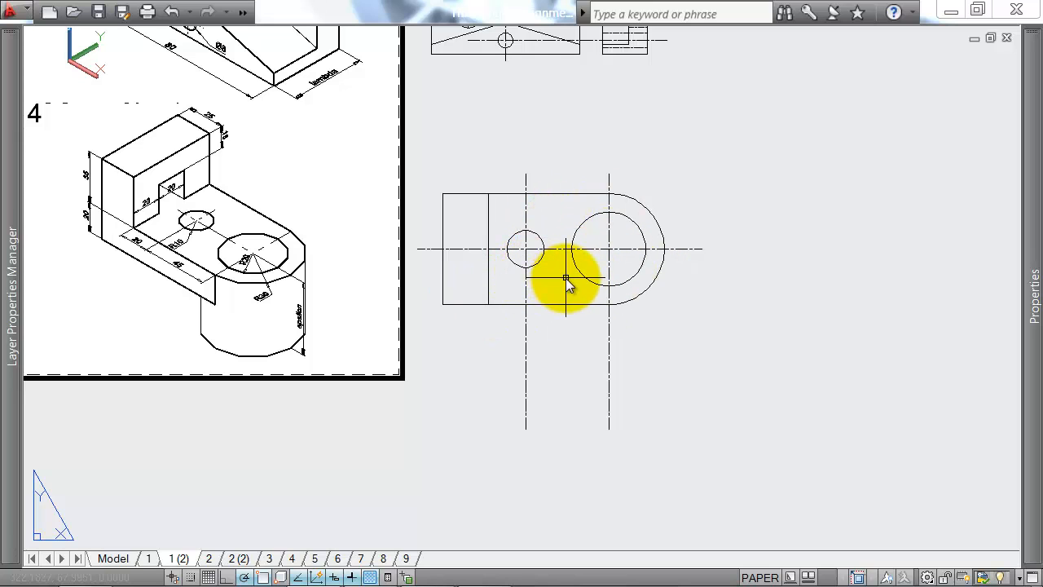
type("l")
key("Return")
scroll(171, 239, "up", 2)
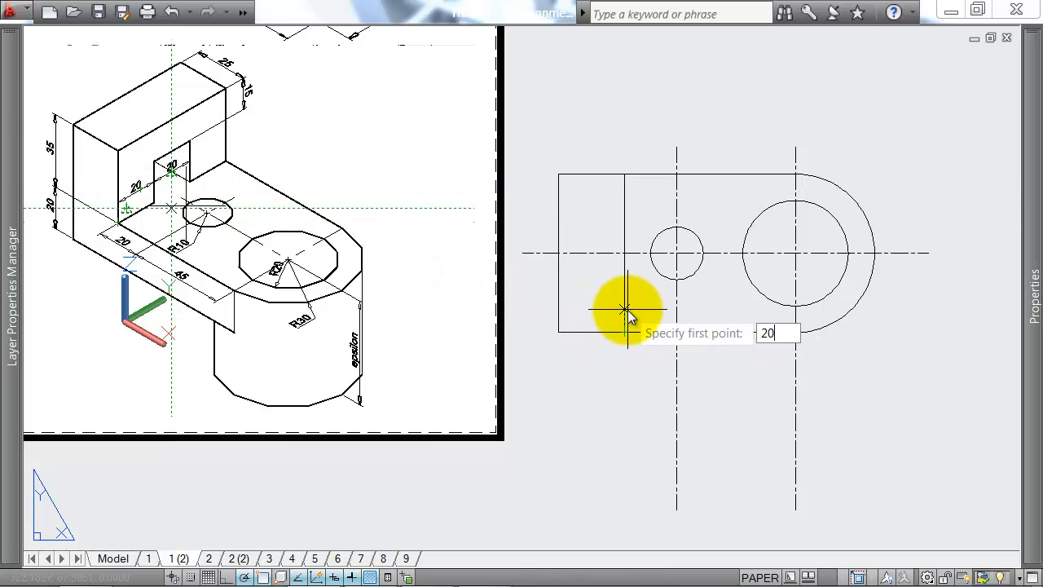
key("Return")
left_click(557, 281)
key("Return")
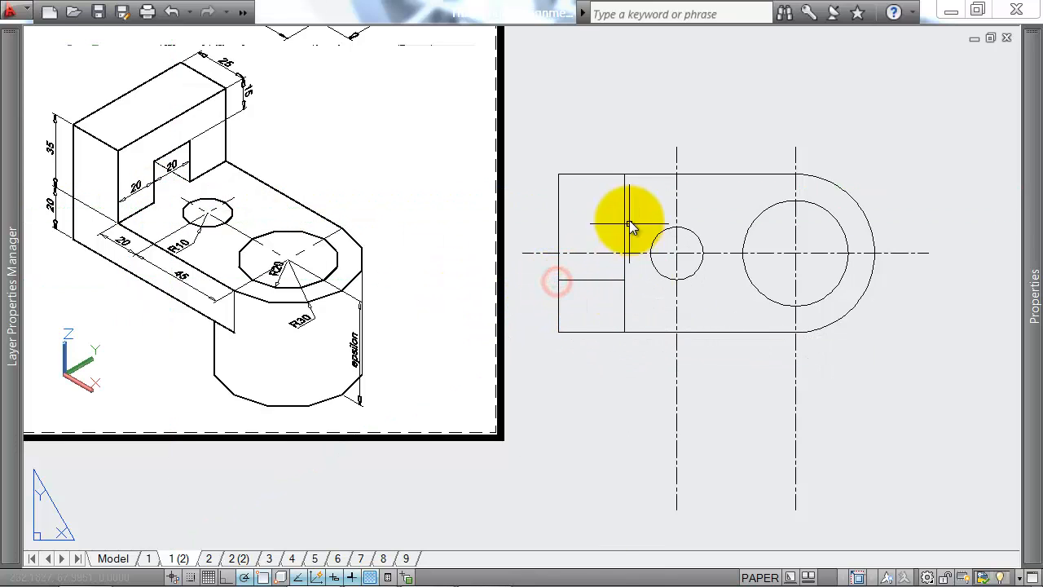
Step: Draw a second 25 long horizontal line across the left block, 20 below its upper edge
key("Return")
type("2")
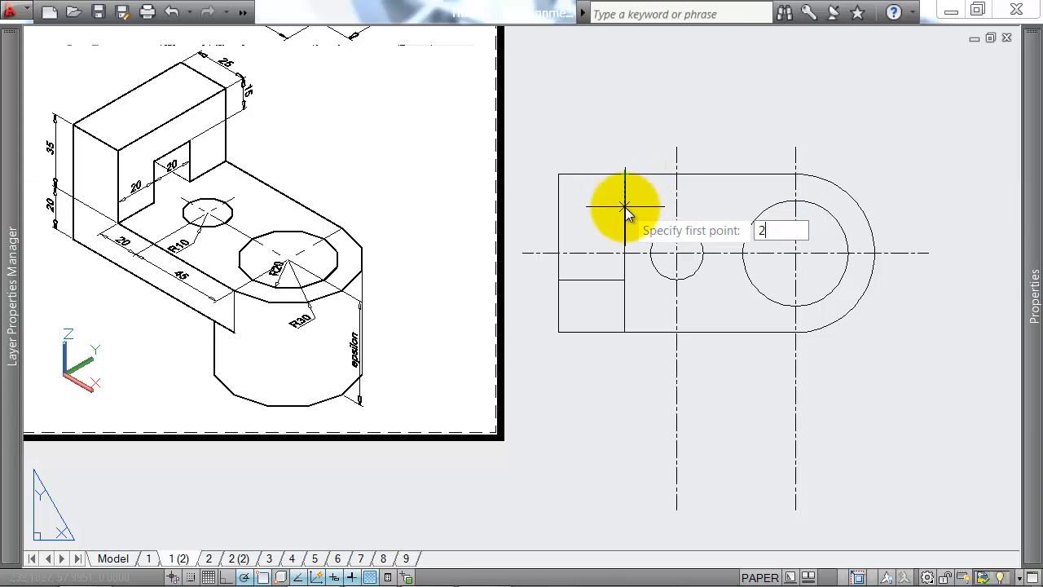
type("0")
key("Return")
left_click(559, 226)
key("Return")
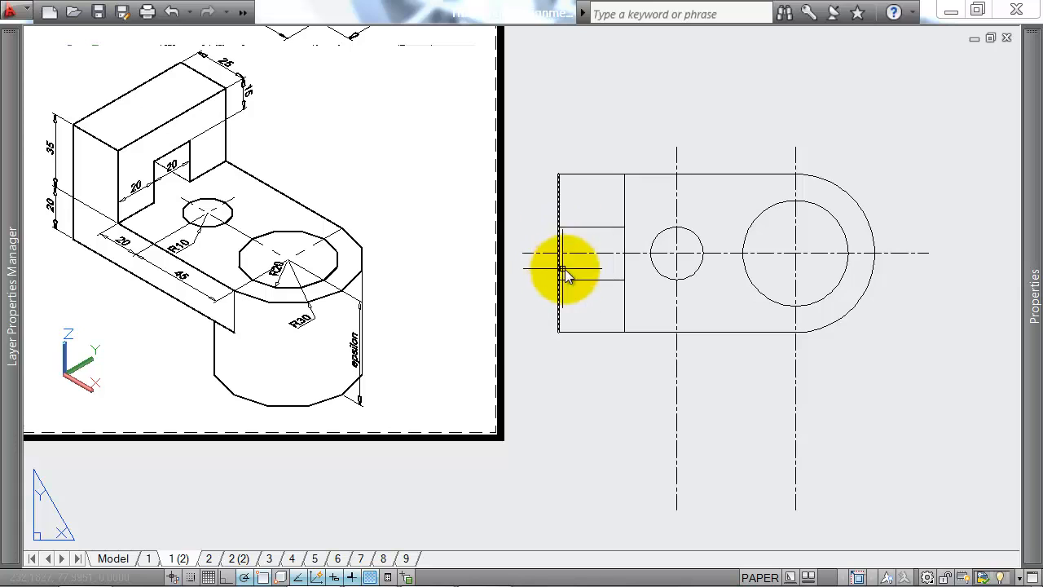
Step: Set the linetype of the left block's two inner horizontal lines to HIDDEN and clear the selection
left_click(585, 217)
left_click(580, 231)
left_click(594, 265)
left_click(580, 289)
mouse_move(1035, 222)
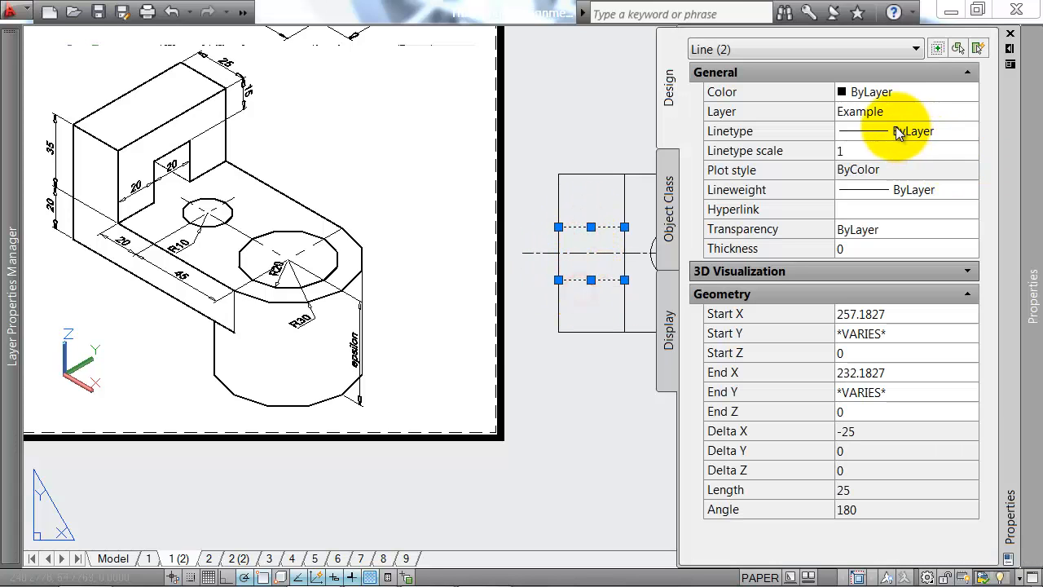
left_click(896, 133)
left_click(912, 244)
key("Escape")
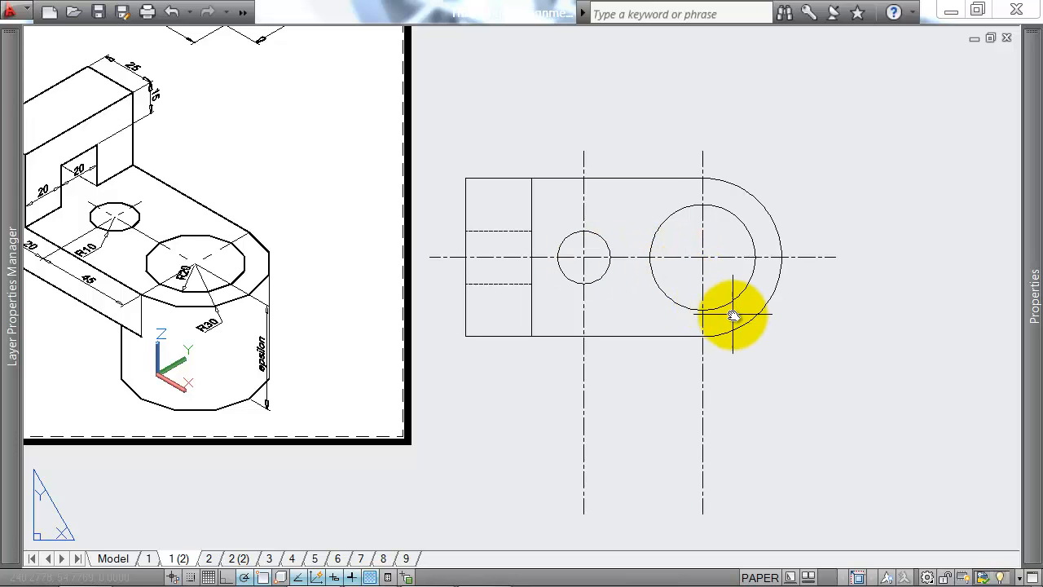
Step: Try to mirror the plan's rounded end arc about the large circle's vertical centre line
middle_click_drag(182, 396, 217, 349)
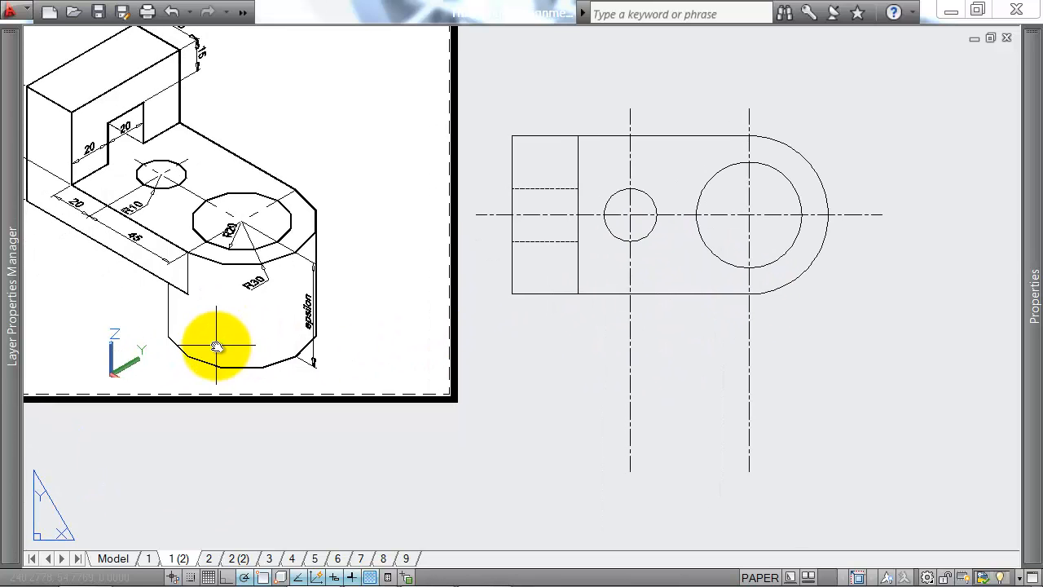
scroll(212, 355, "up", 2)
scroll(205, 363, "up", 2)
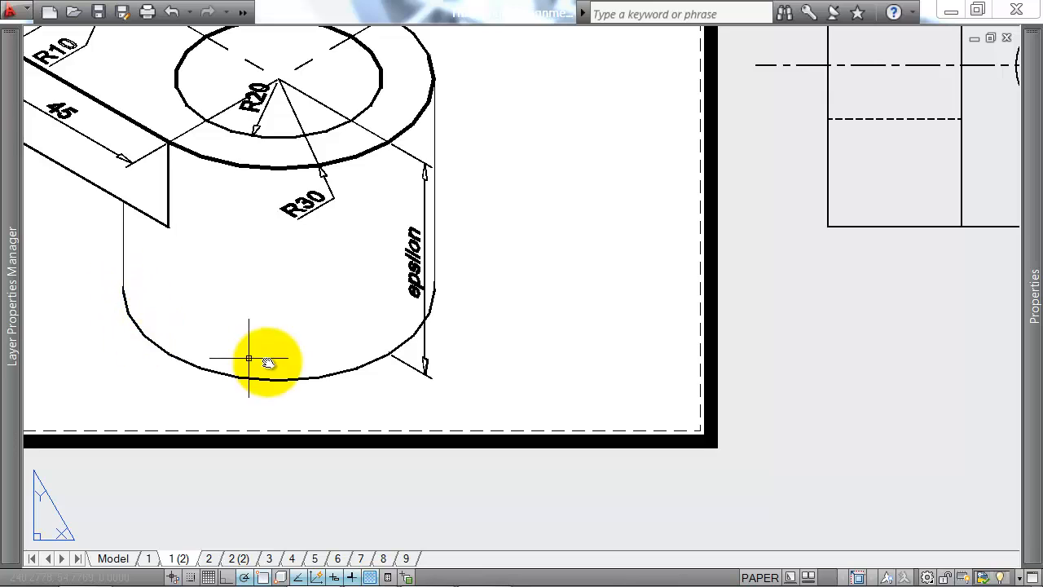
scroll(167, 331, "down", 3)
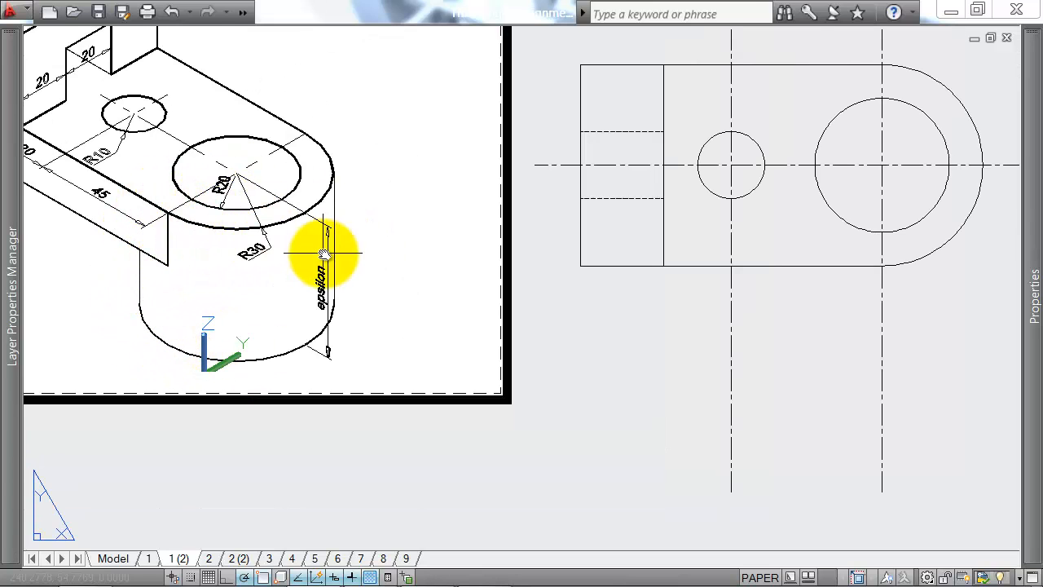
middle_click_drag(955, 241, 753, 252)
left_click(752, 245)
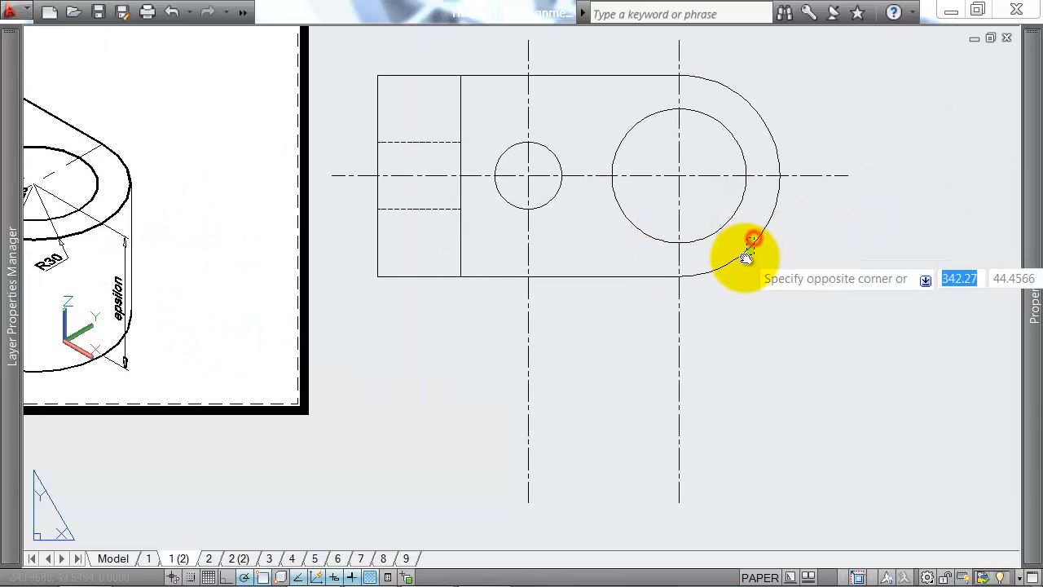
left_click(745, 259)
type("mi")
key("Return")
left_click(679, 242)
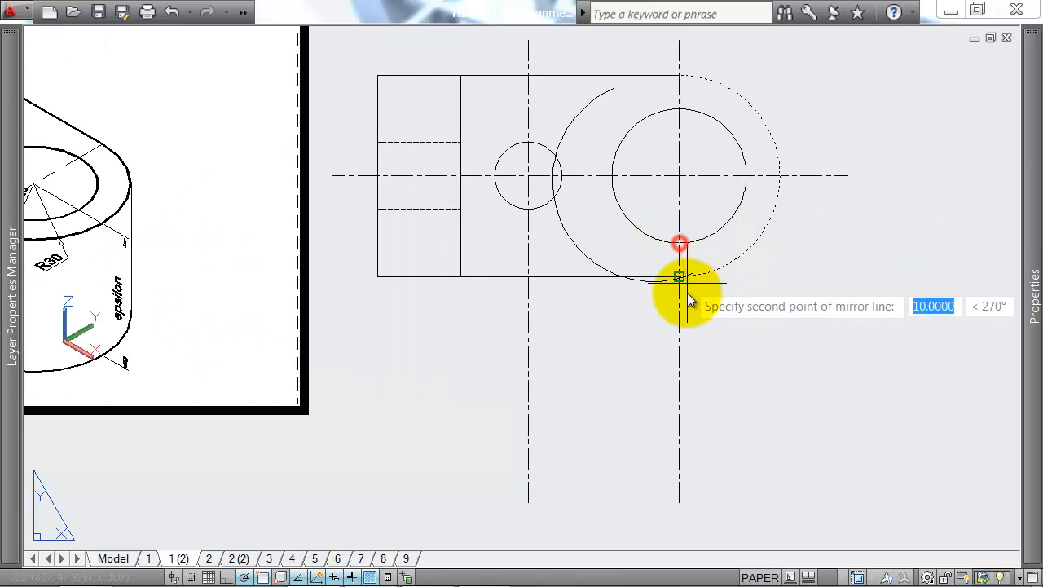
left_click(689, 299)
type("y")
key("Return")
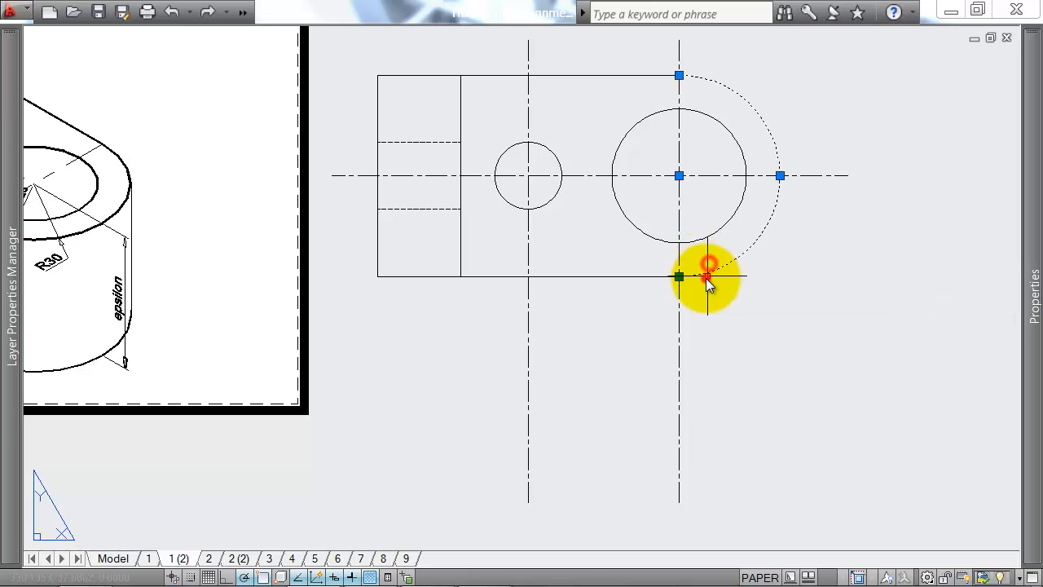
Step: Mirror the end arc about the vertical centre line from its lower endpoint, keeping the original arc
key("Return")
left_click(680, 276)
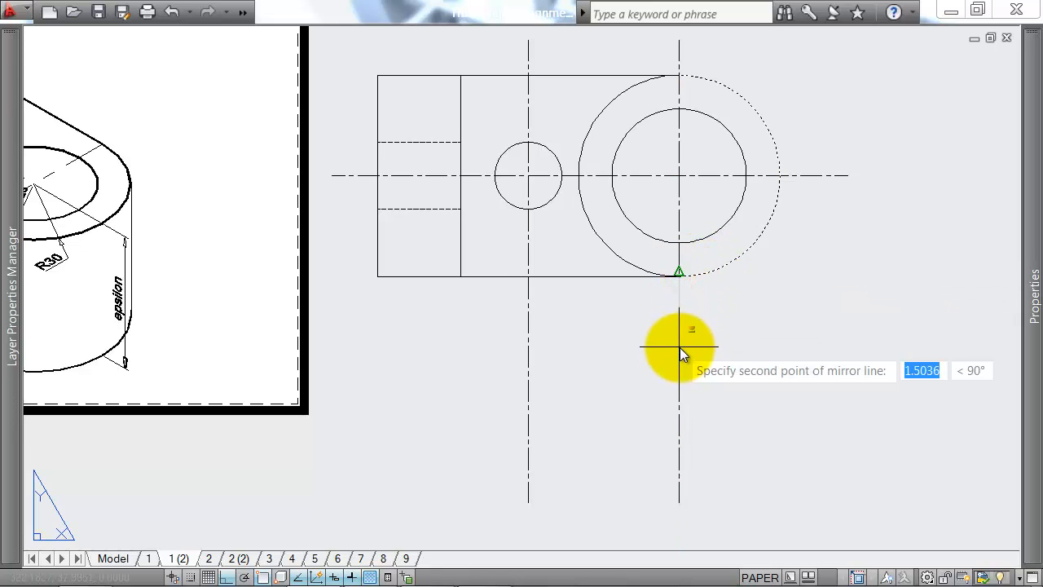
left_click(682, 350)
key("Return")
Step: Set the linetype of the mirrored left-hand arc to HIDDEN
left_click(626, 250)
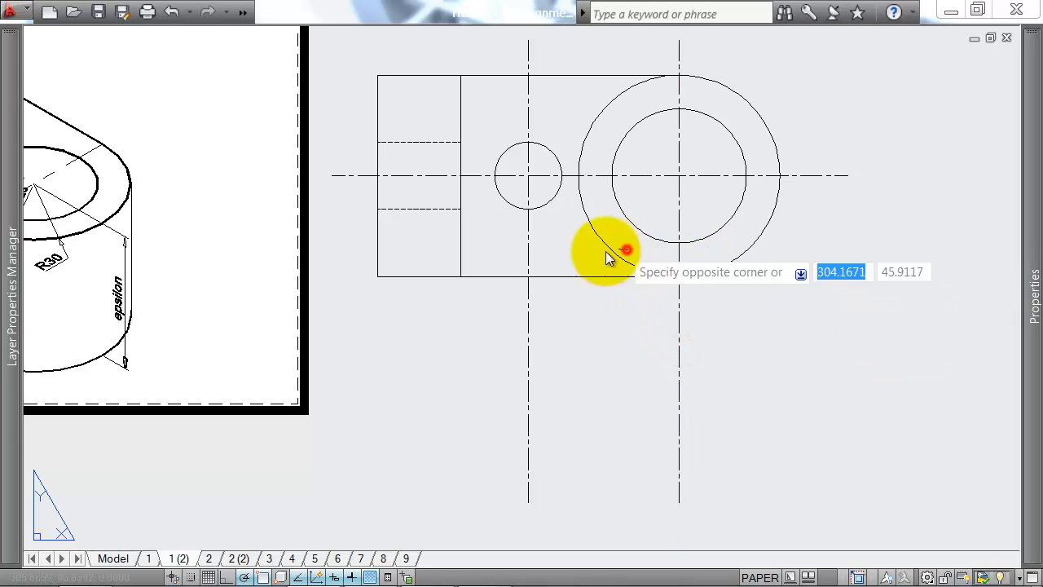
left_click(585, 255)
mouse_move(1029, 173)
left_click(901, 130)
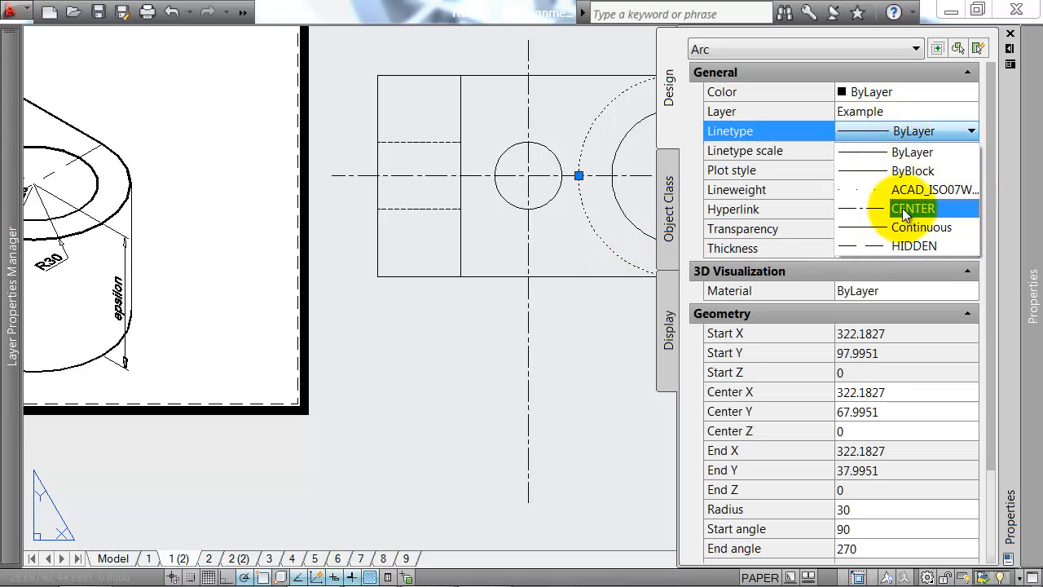
left_click(908, 241)
scroll(617, 198, "down", 2)
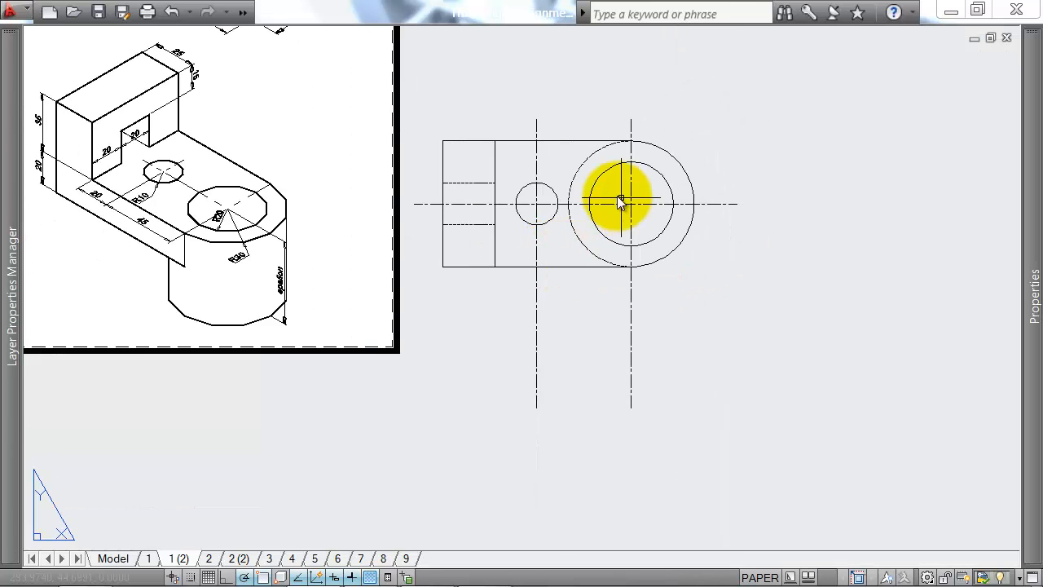
scroll(617, 199, "up", 3)
scroll(529, 171, "up", 2)
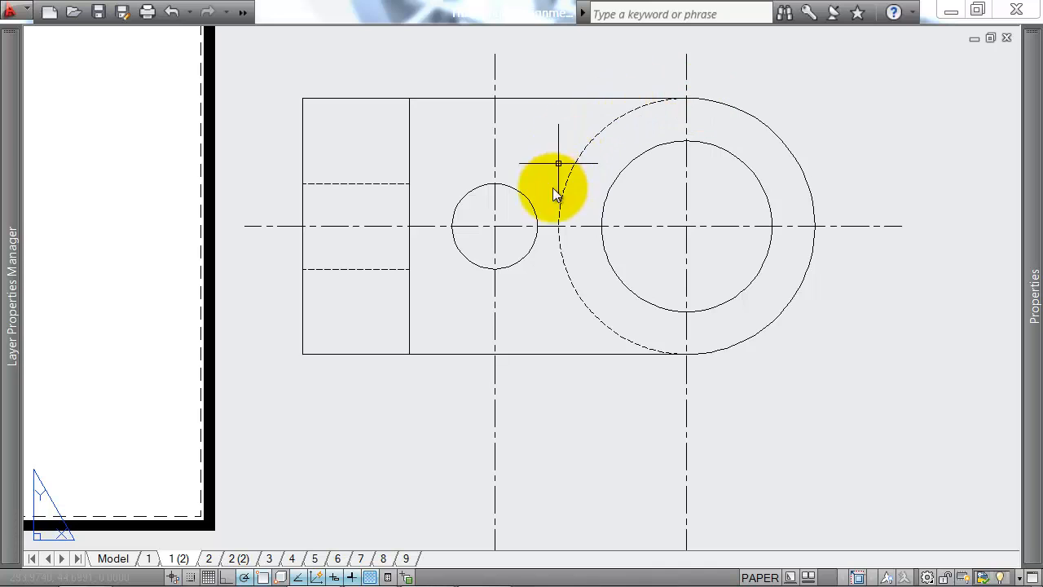
scroll(683, 255, "down", 3)
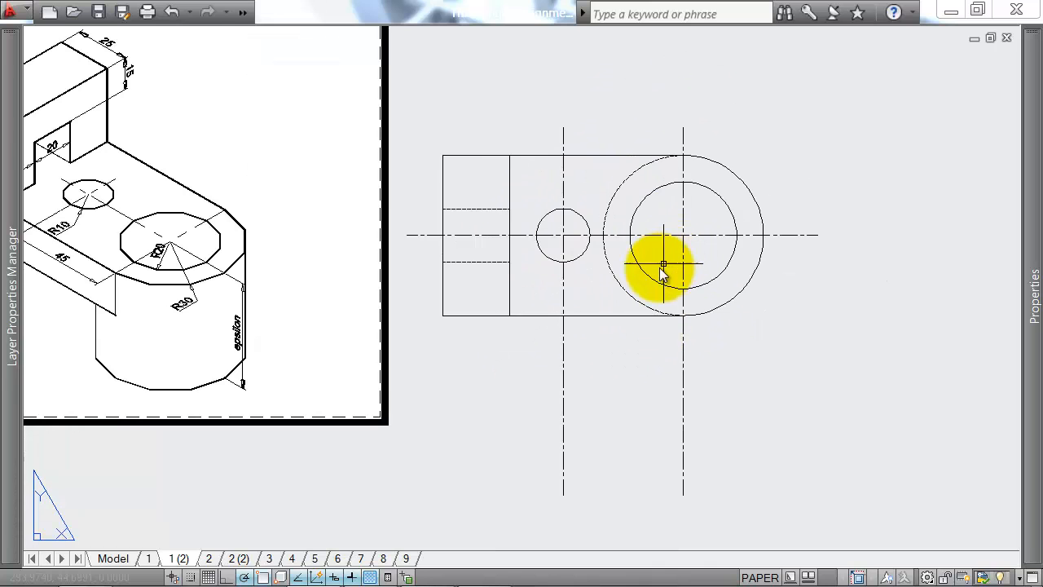
Step: Set the global linetype scale factor to 0.3
middle_click_drag(678, 338, 593, 293)
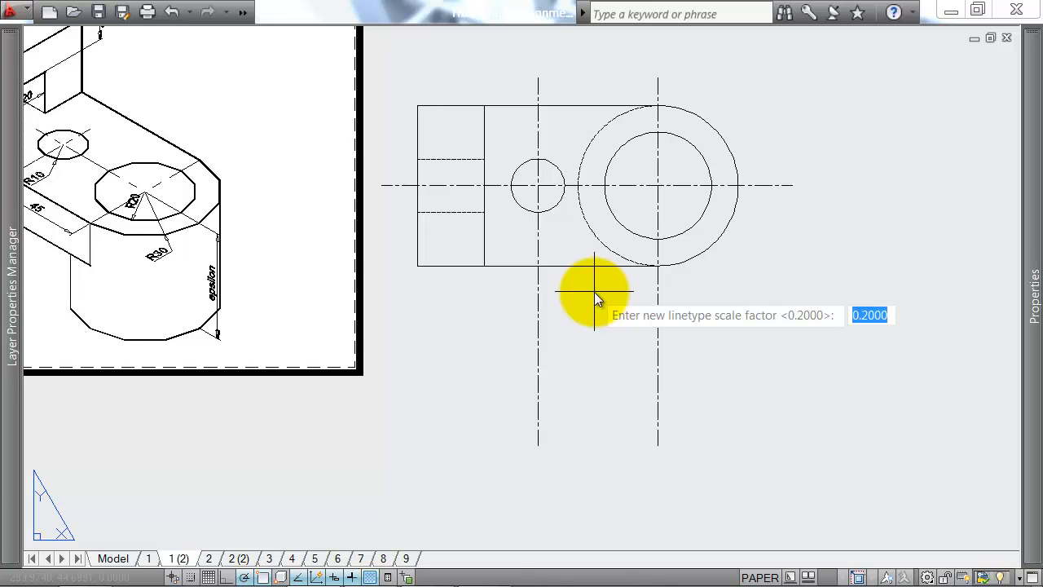
type(".3")
key("Return")
scroll(598, 176, "up", 2)
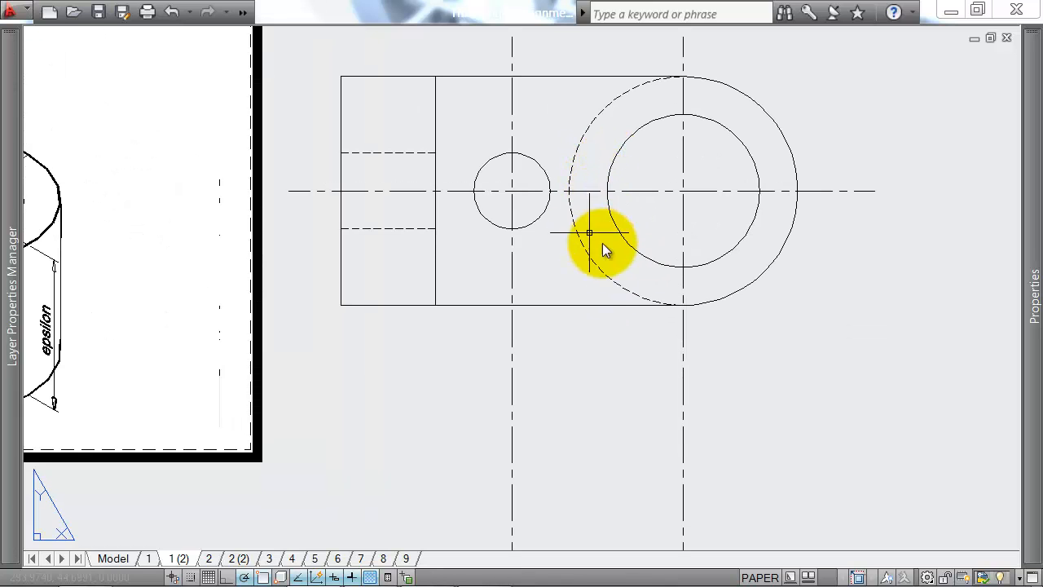
Step: Draw the front view's horizontal top line below the plan, from under its left edge to under the rounded end's rightmost point
scroll(599, 285, "down", 2)
type("l")
key("Return")
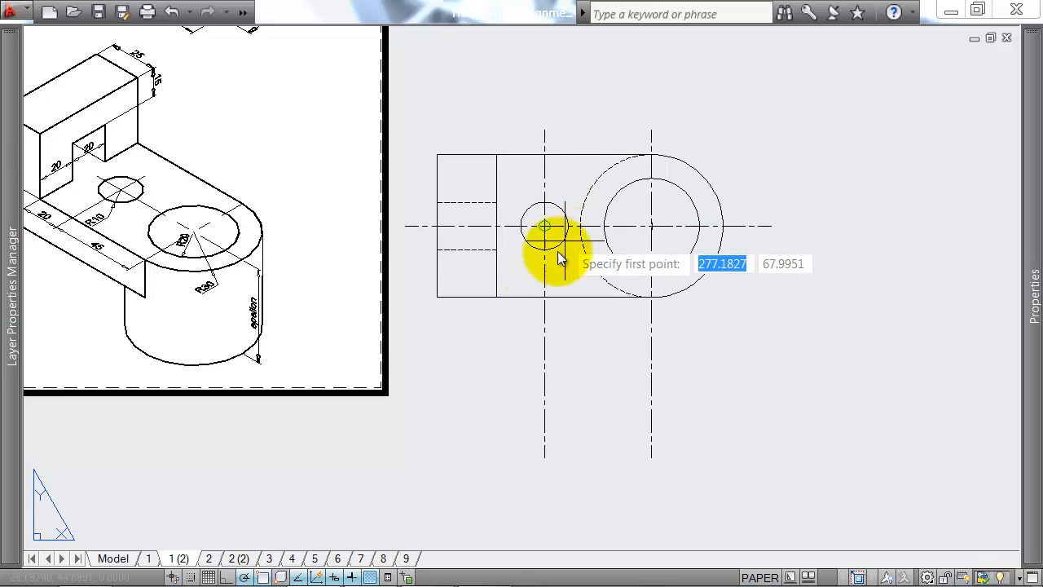
scroll(535, 275, "down", 4)
scroll(479, 309, "up", 3)
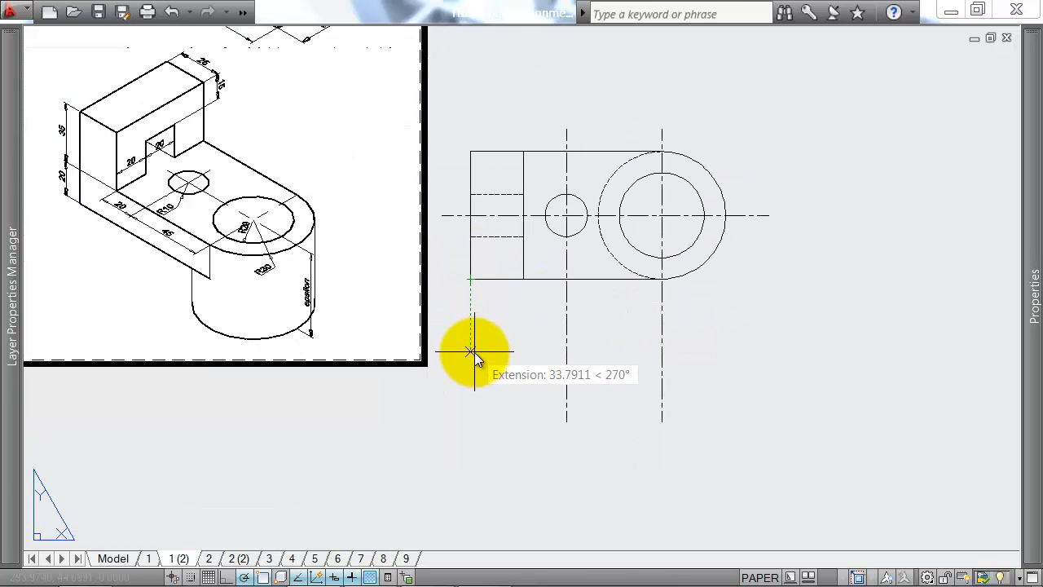
left_click(470, 338)
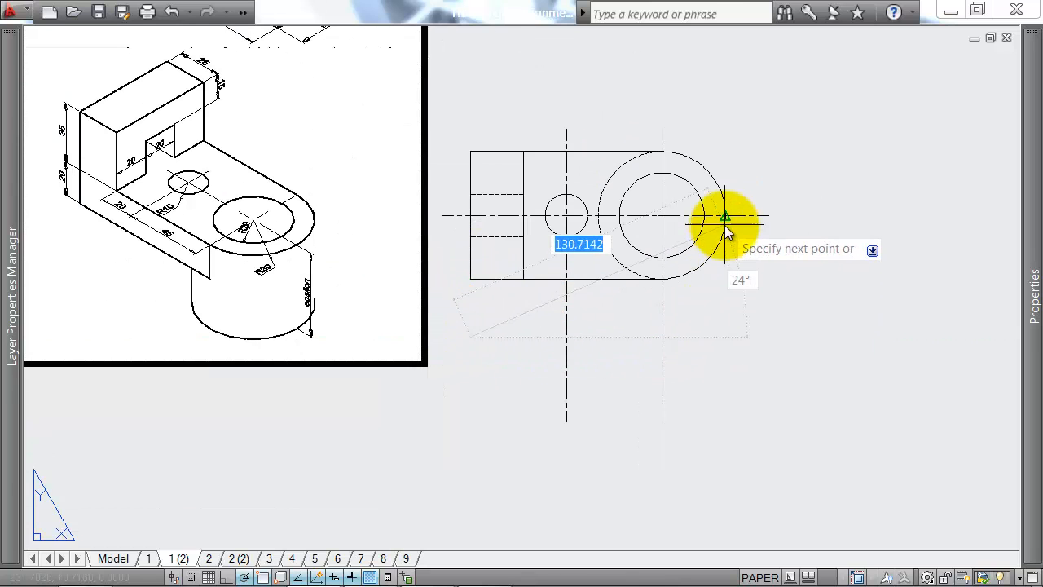
left_click(725, 338)
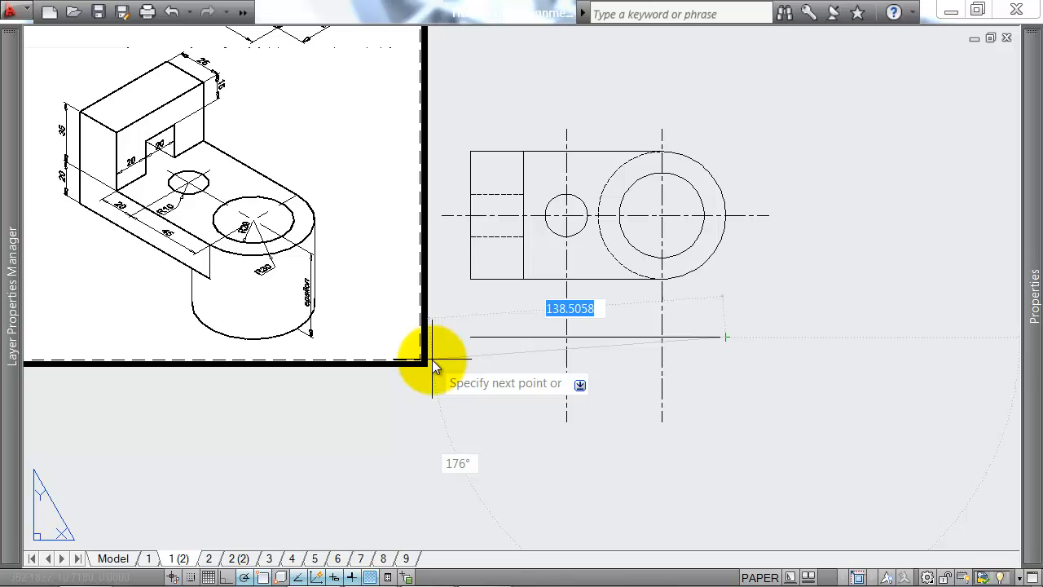
Step: Draw the front view's right edge 80 long straight down from the end of the top line
scroll(89, 93, "up", 3)
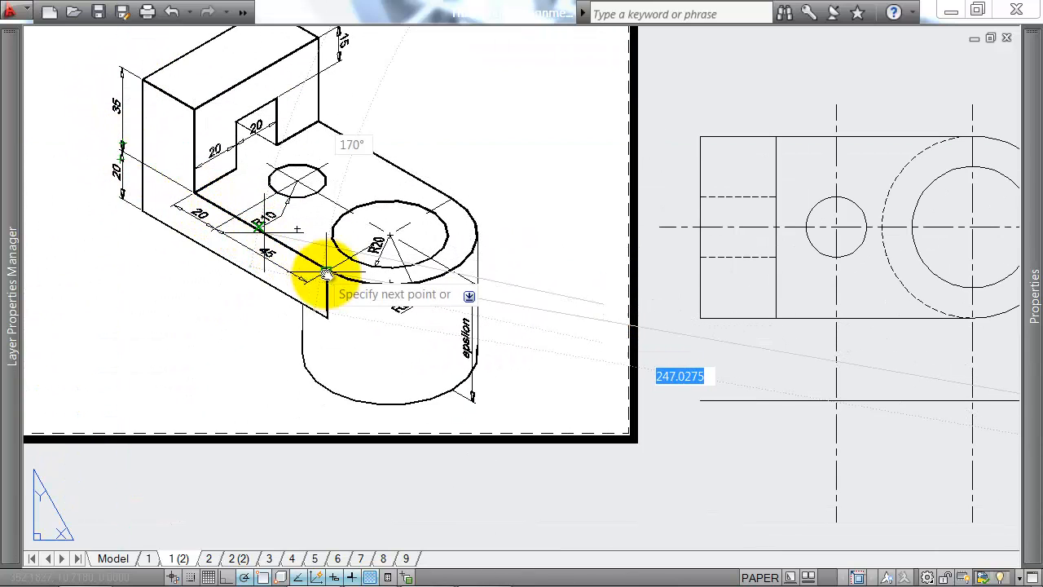
scroll(481, 367, "down", 3)
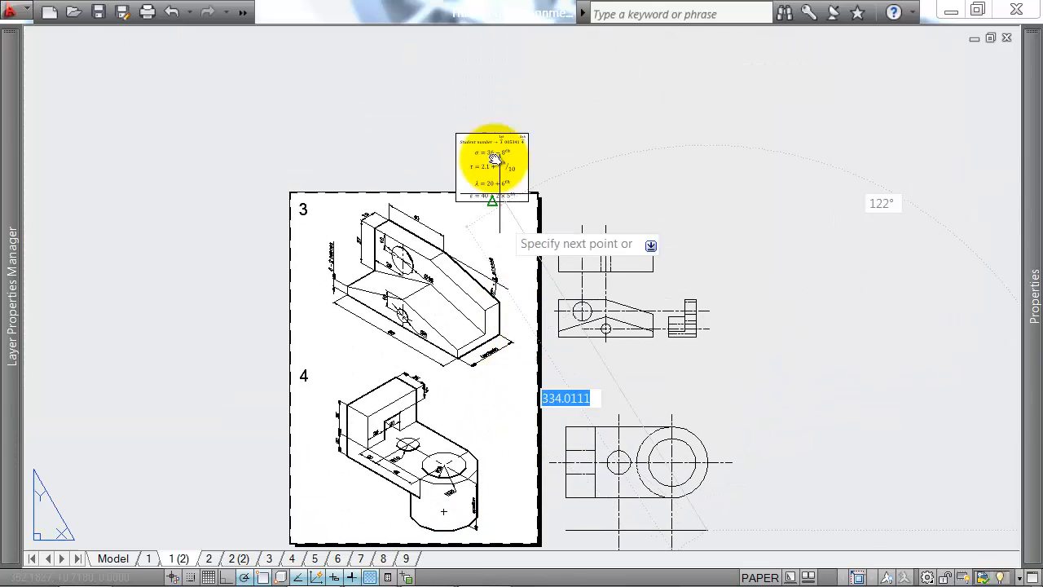
scroll(492, 163, "up", 3)
scroll(514, 242, "up", 2)
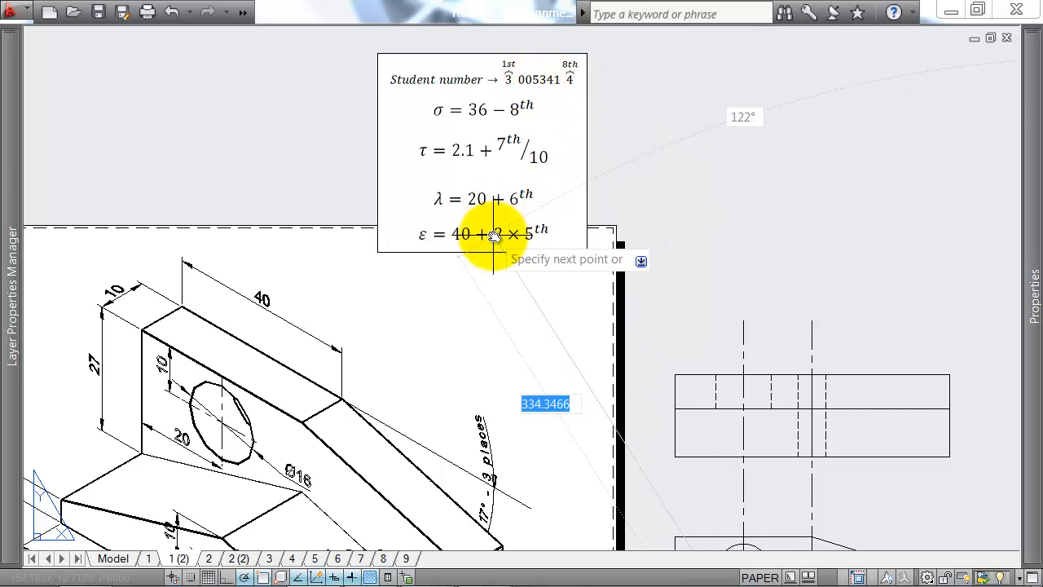
scroll(686, 252, "down", 3)
middle_click_drag(758, 313, 673, 46)
middle_click_drag(735, 443, 525, 119)
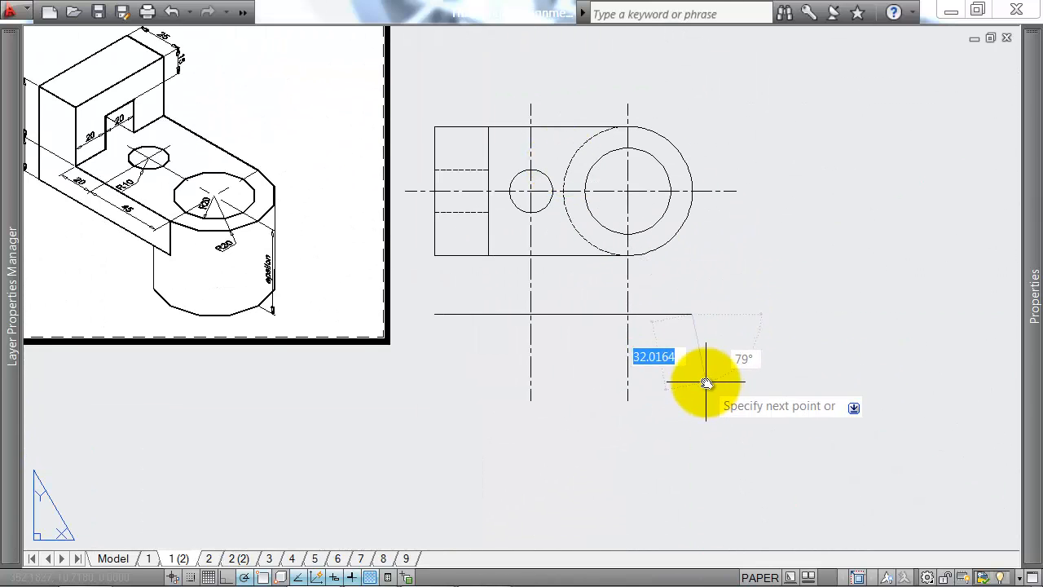
middle_click_drag(710, 386, 733, 396)
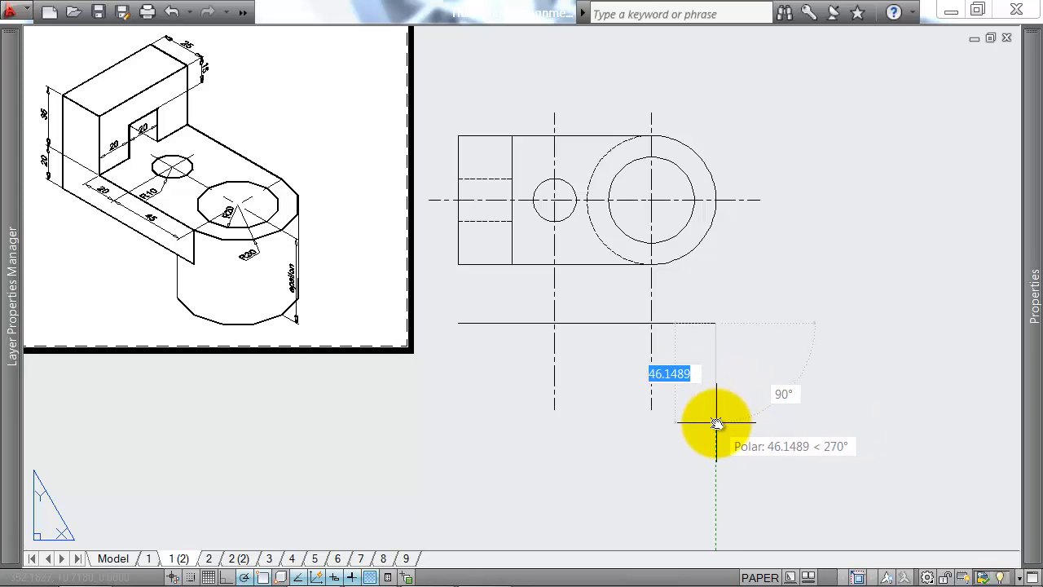
type("80")
key("Return")
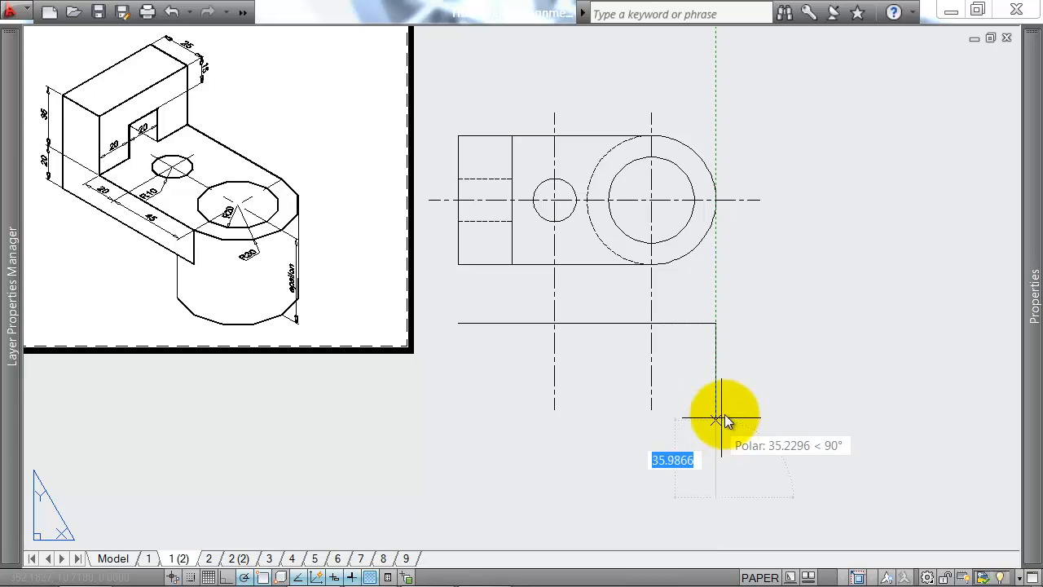
Step: Draw the front view's bottom edge 120 long to the left and close the outline
middle_click_drag(677, 416, 610, 318)
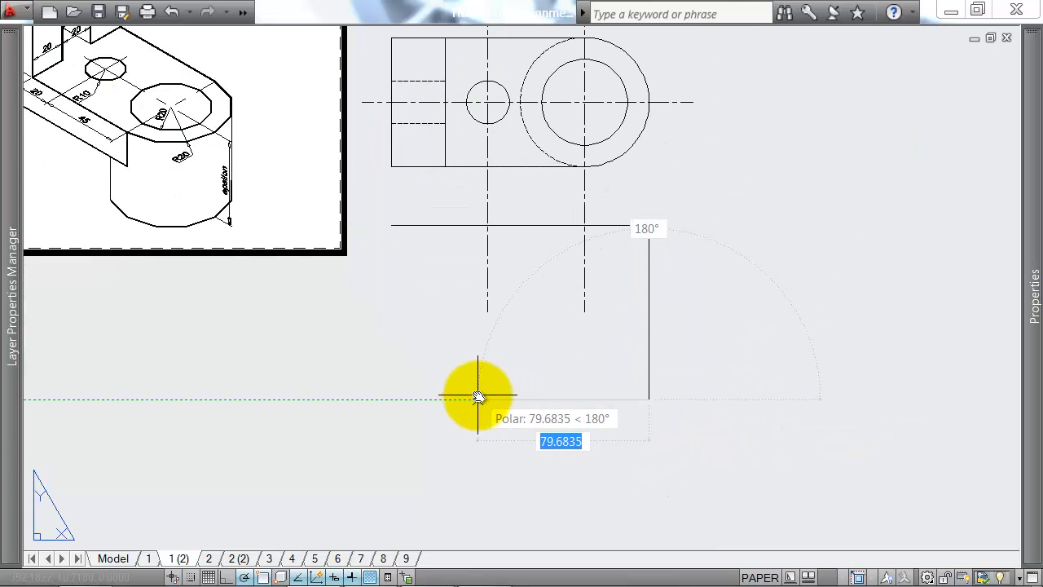
type("120")
key("Return")
type("c")
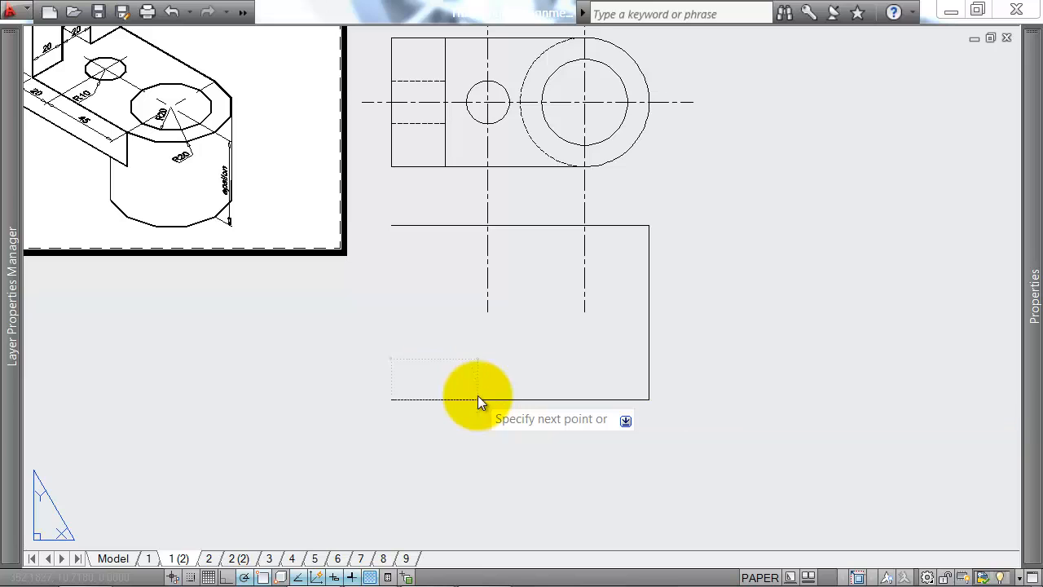
key("Return")
Step: Draw a line 35 down from the front view's top edge, aligned with the plan block's inner edge, and continue horizontally to the right edge
middle_click_drag(472, 274, 553, 316)
key("Return")
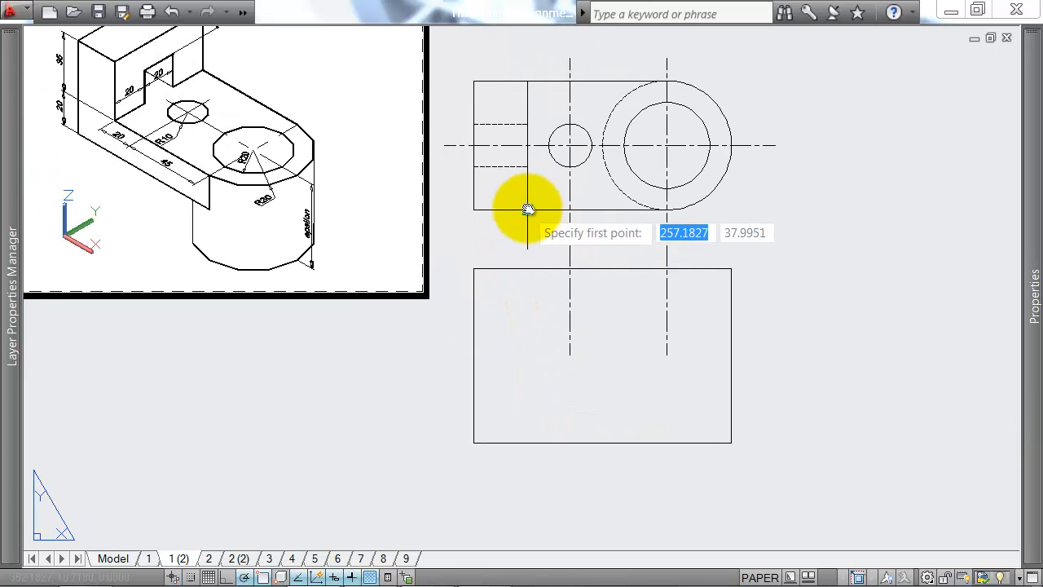
left_click(527, 276)
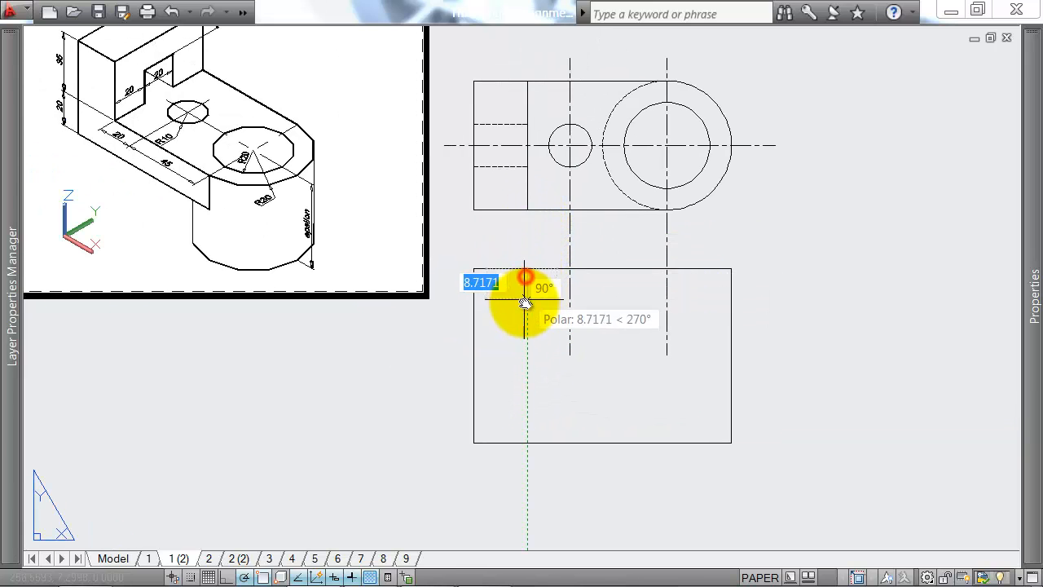
middle_click_drag(528, 311, 547, 339)
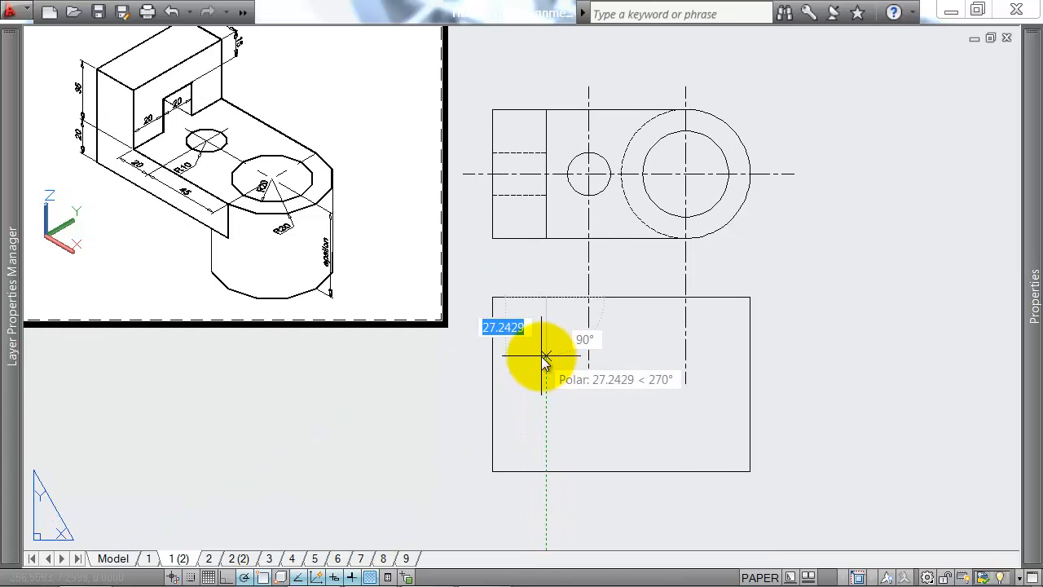
key("Return")
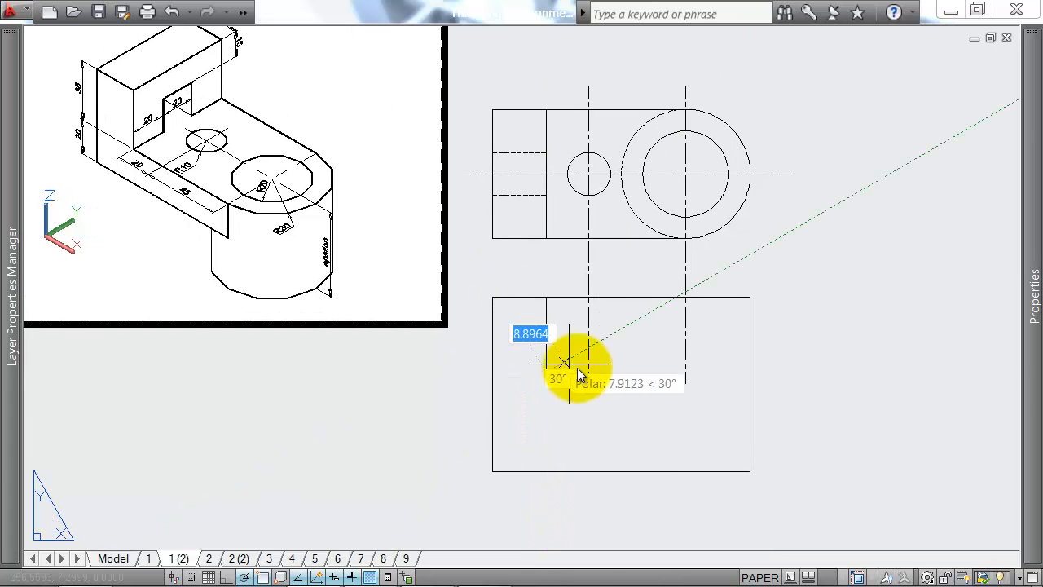
left_click(750, 372)
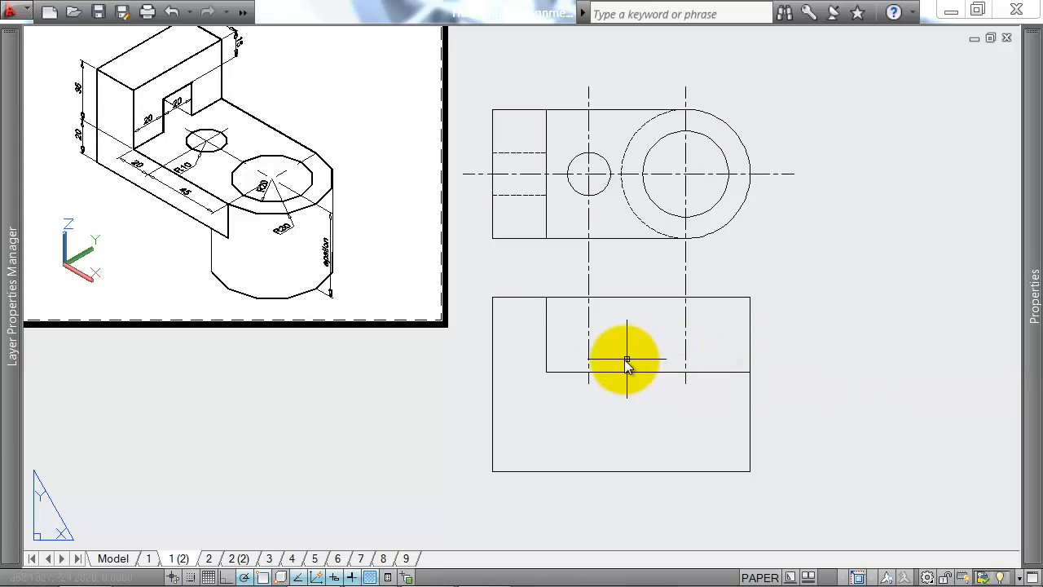
Step: Trim the front view's top and right edges back to the step lines, removing the upper-right corner
key("Return")
left_click(565, 358)
left_click(541, 379)
left_click(755, 285)
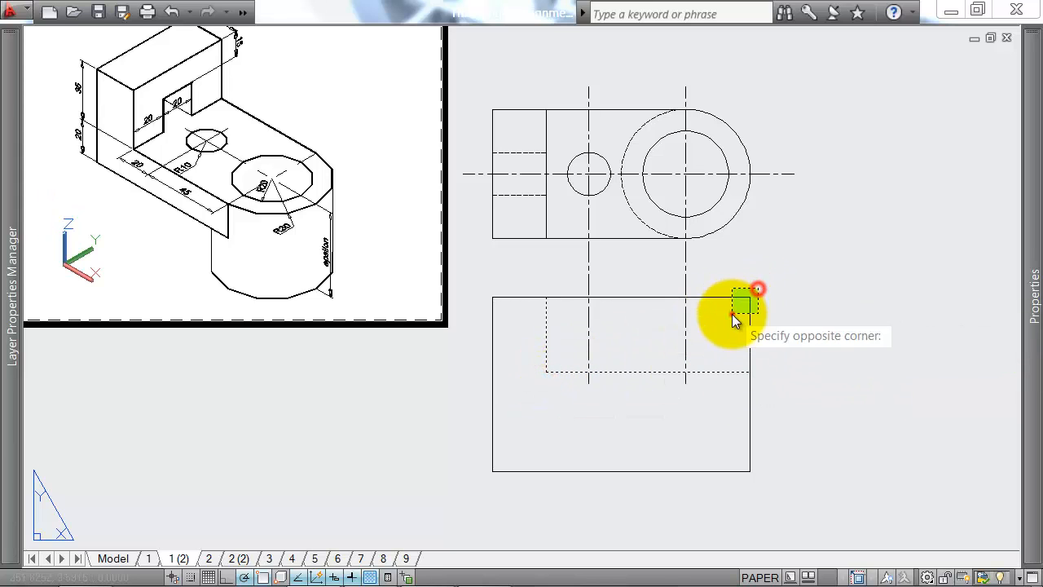
left_click(732, 314)
Step: Draw a horizontal line across the front view, 20 below the lower step edge, from the right edge to the left edge
scroll(256, 182, "up", 4)
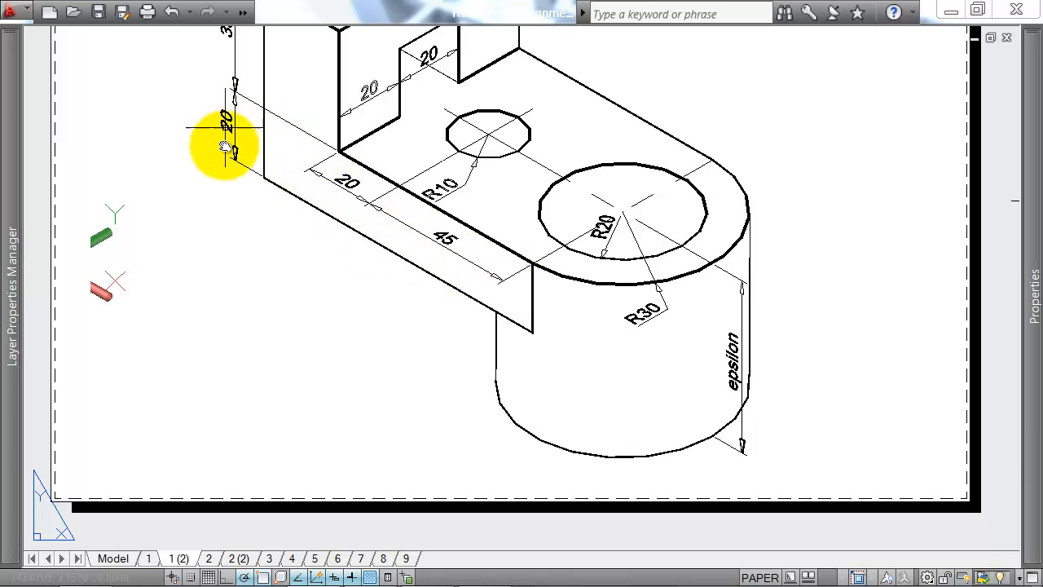
scroll(378, 205, "down", 3)
middle_click_drag(690, 294, 497, 264)
middle_click_drag(649, 336, 601, 260)
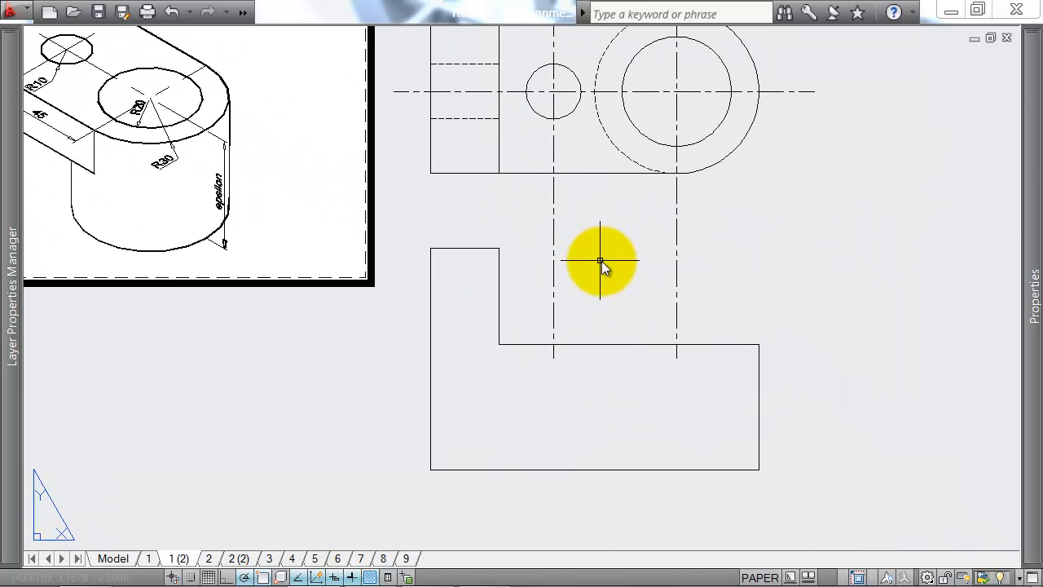
type("l")
key("Return")
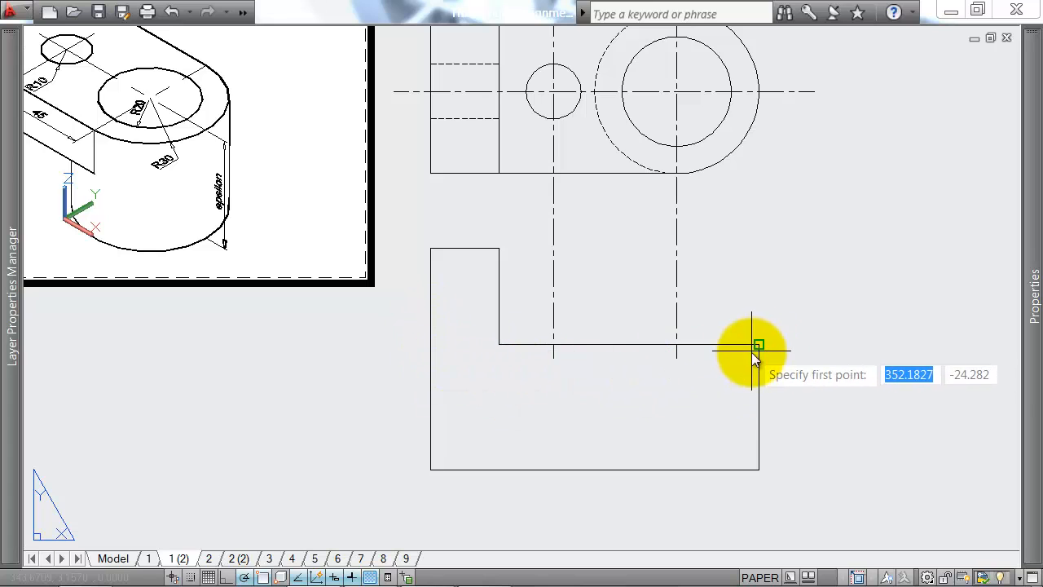
key("Return")
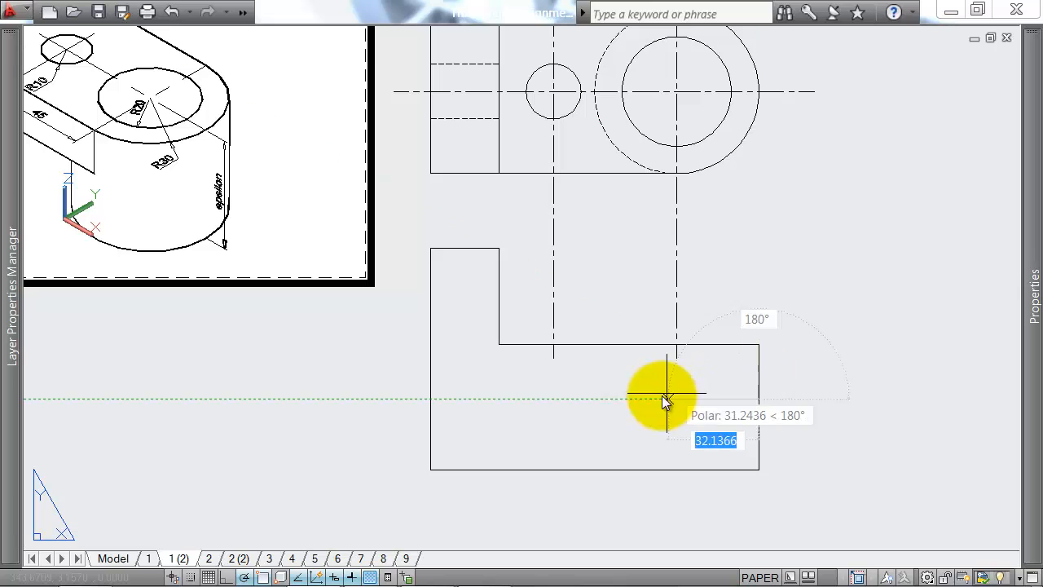
left_click(430, 399)
key("Return")
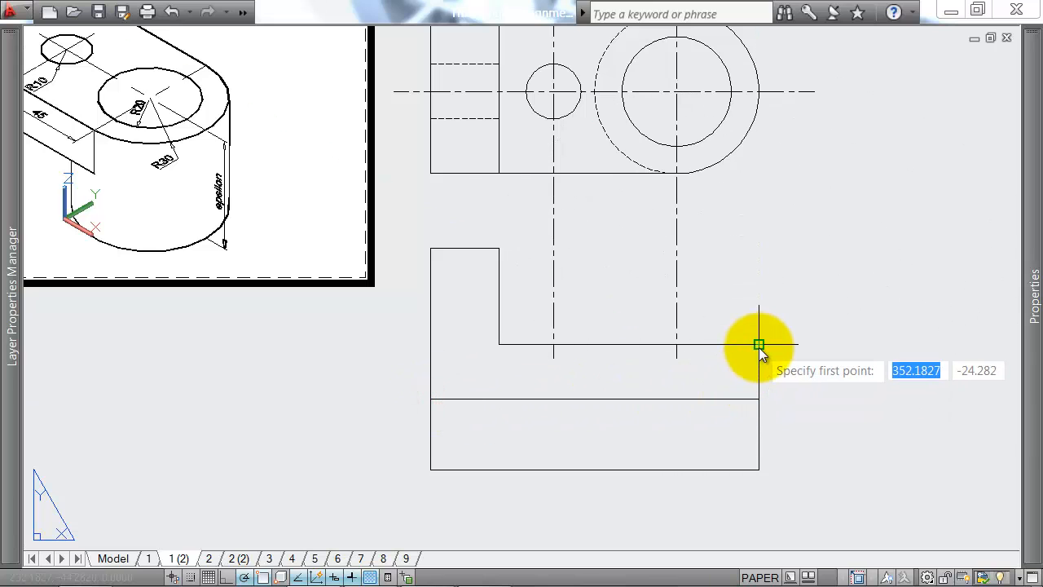
Step: Trim away the front view's left edge below the new horizontal line
left_click(759, 344)
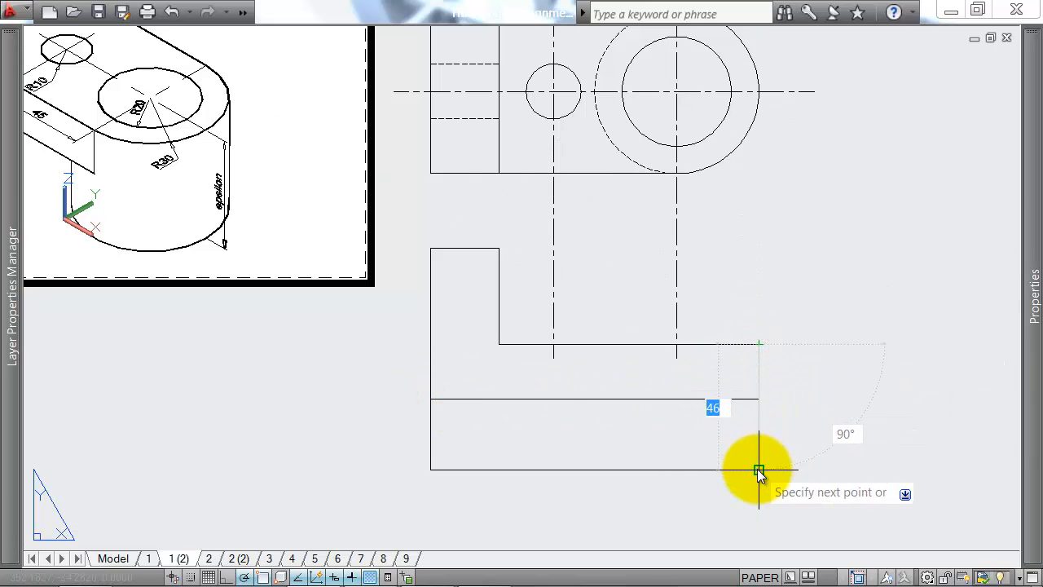
type("tr")
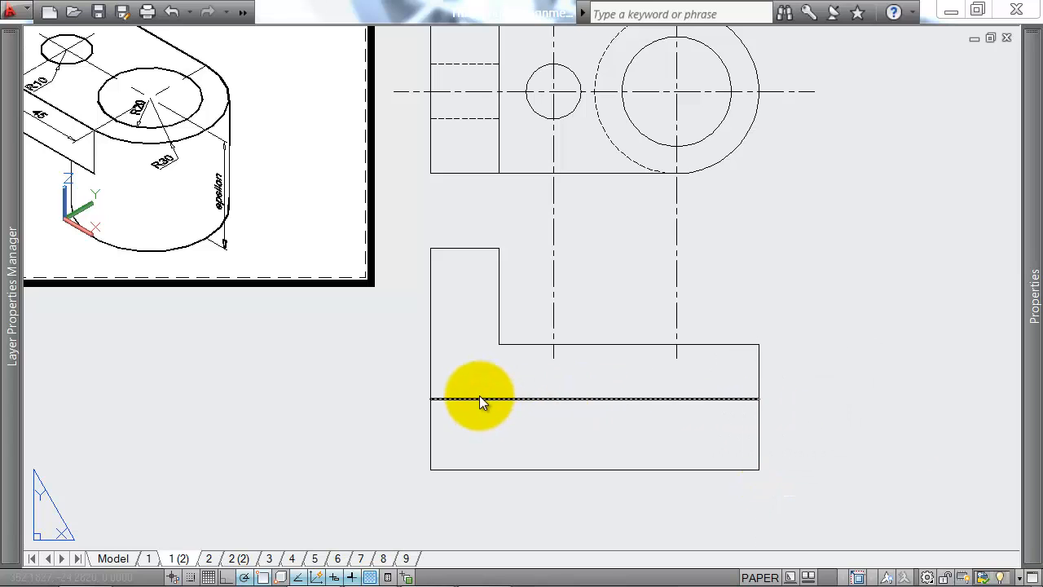
key("Return")
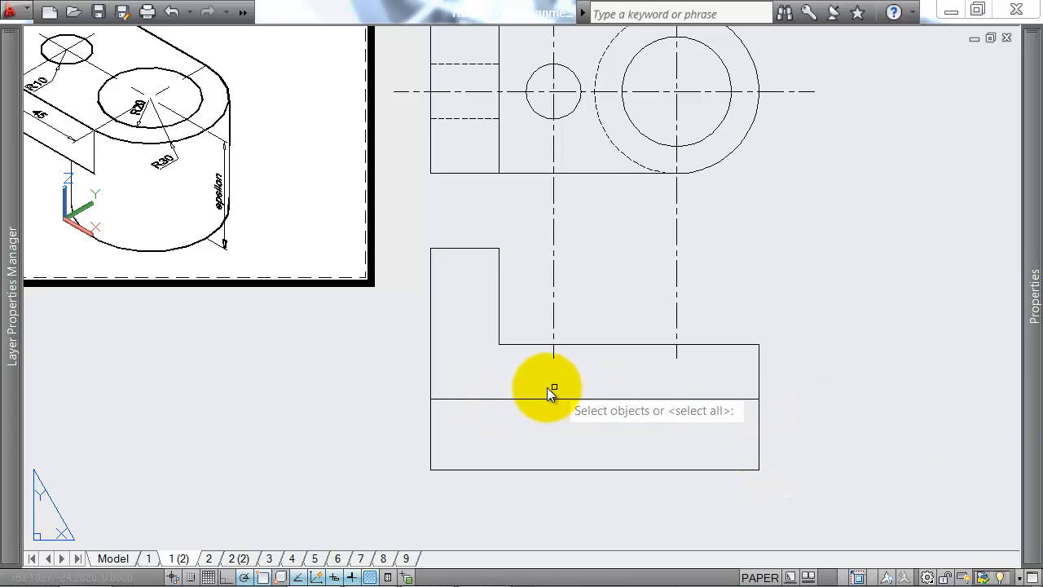
scroll(547, 387, "down", 2)
left_click(546, 393)
left_click(511, 407)
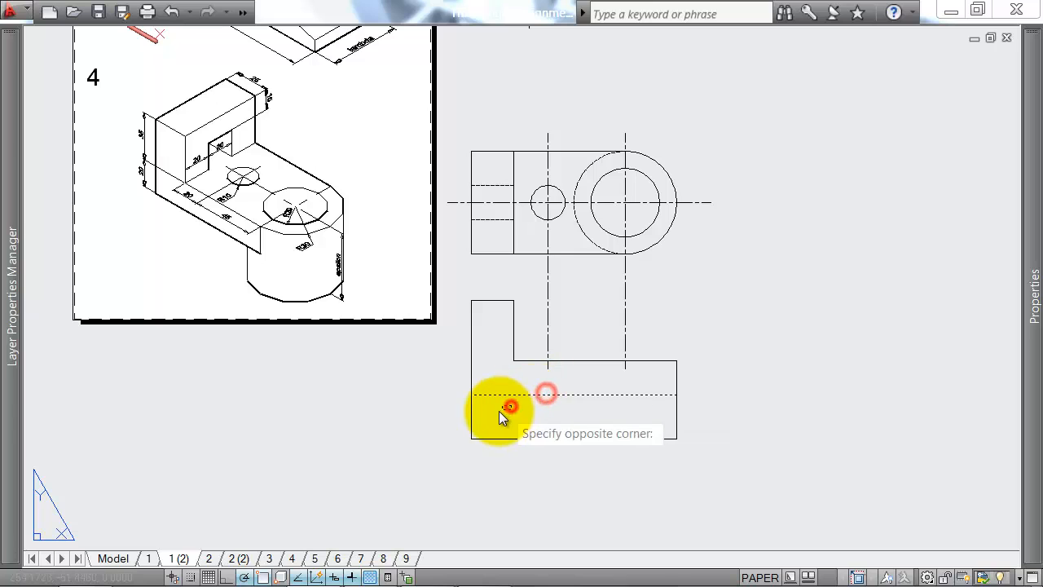
left_click(491, 414)
key("Return")
left_click(490, 414)
left_click(458, 426)
key("Return")
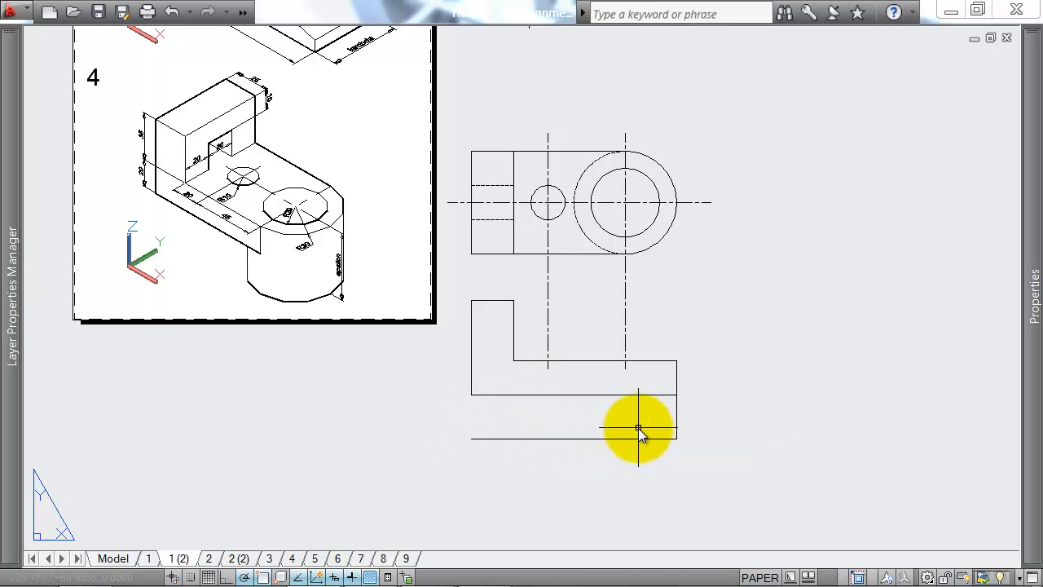
Step: Draw a vertical line from the horizontal line down to the bottom edge, aligned with the plan's dashed arc's outermost left point
type("l")
key("Return")
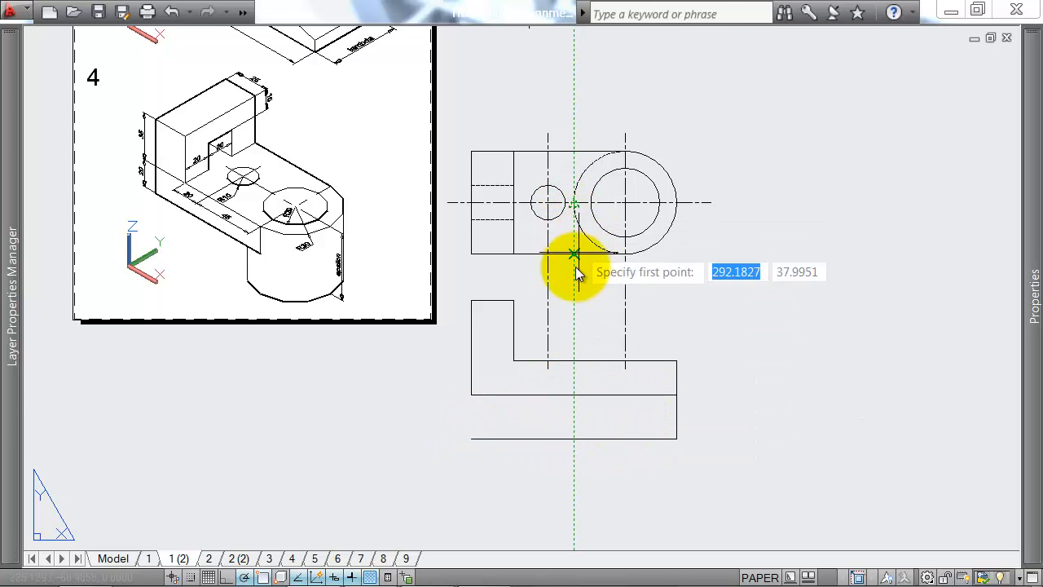
left_click(574, 395)
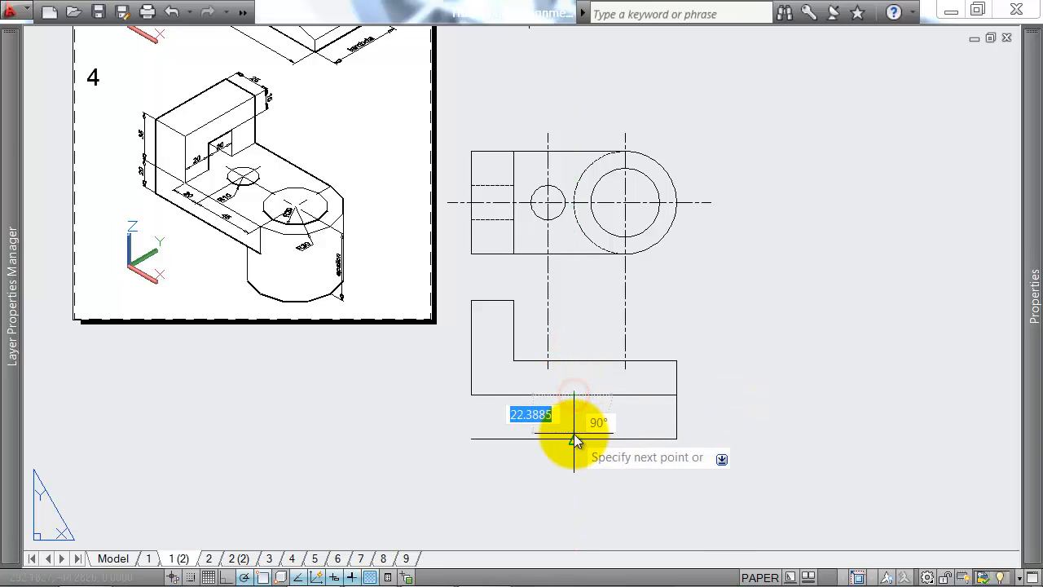
Step: Trim the bottom edge back to the new vertical line, leaving only the cylinder's base
type("tr")
right_click(595, 419)
right_click(558, 425)
left_click(547, 425)
left_click(507, 451)
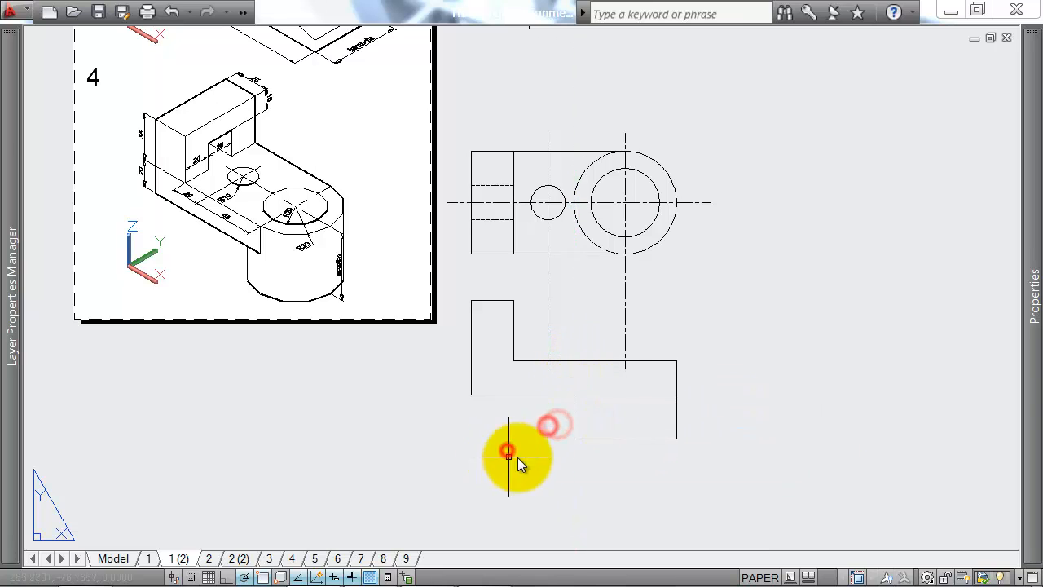
Step: Stretch the centre lines of both holes straight down until they extend past the bottom of the front view
left_click(548, 352)
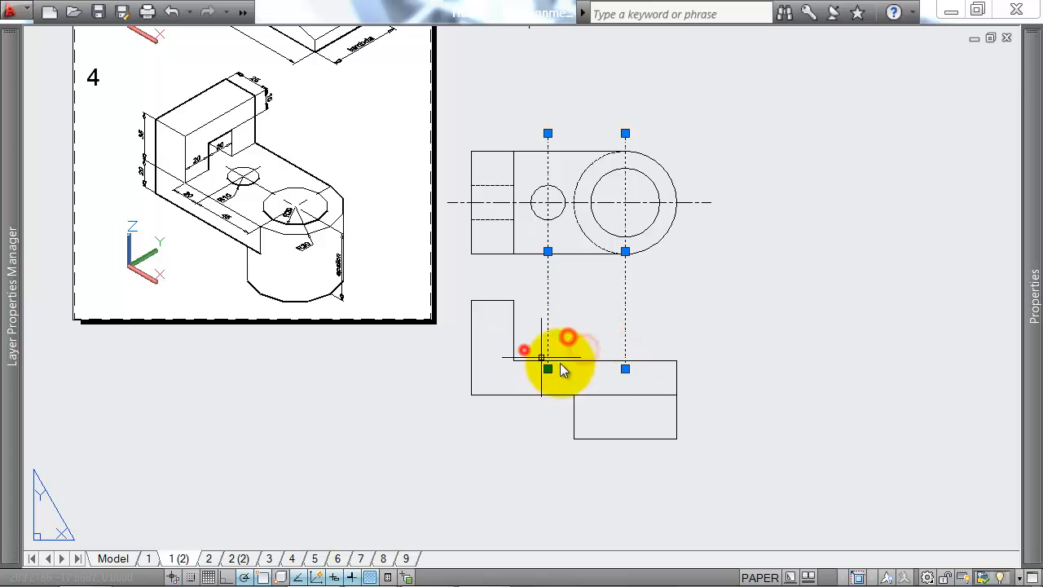
left_click(625, 369)
left_click(625, 456)
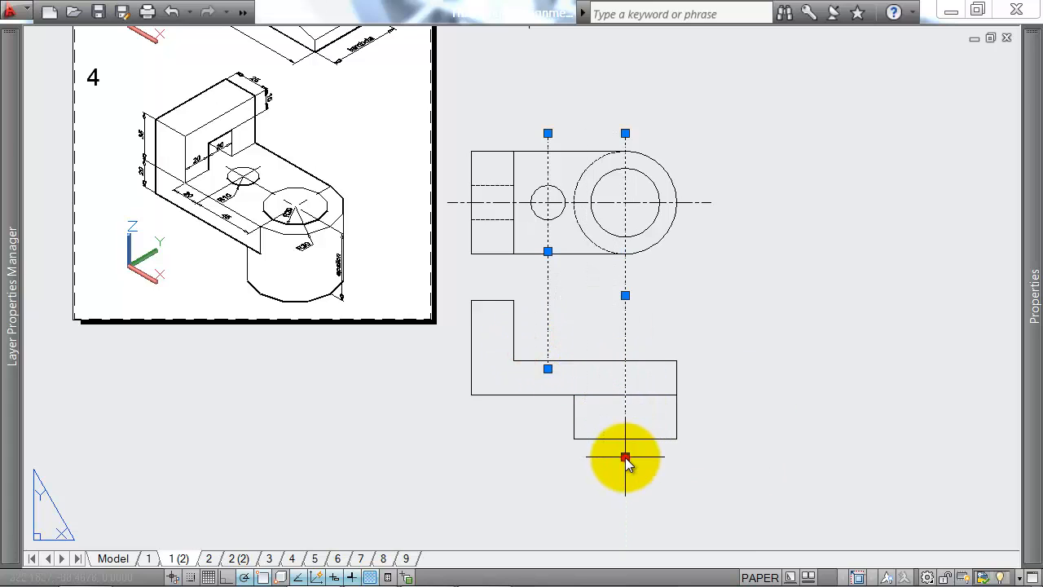
left_click(548, 368)
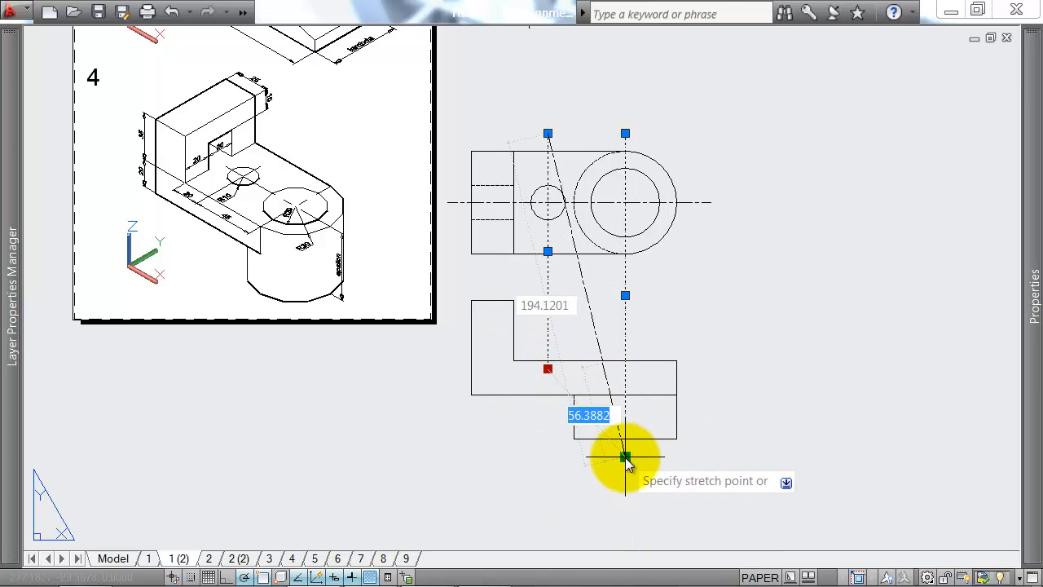
left_click(549, 458)
key("Escape")
Step: Trim the horizontal line above the cylinder between the large hole's centre line and the front view's right edge
middle_click_drag(687, 335, 704, 316)
type("l")
key("Return")
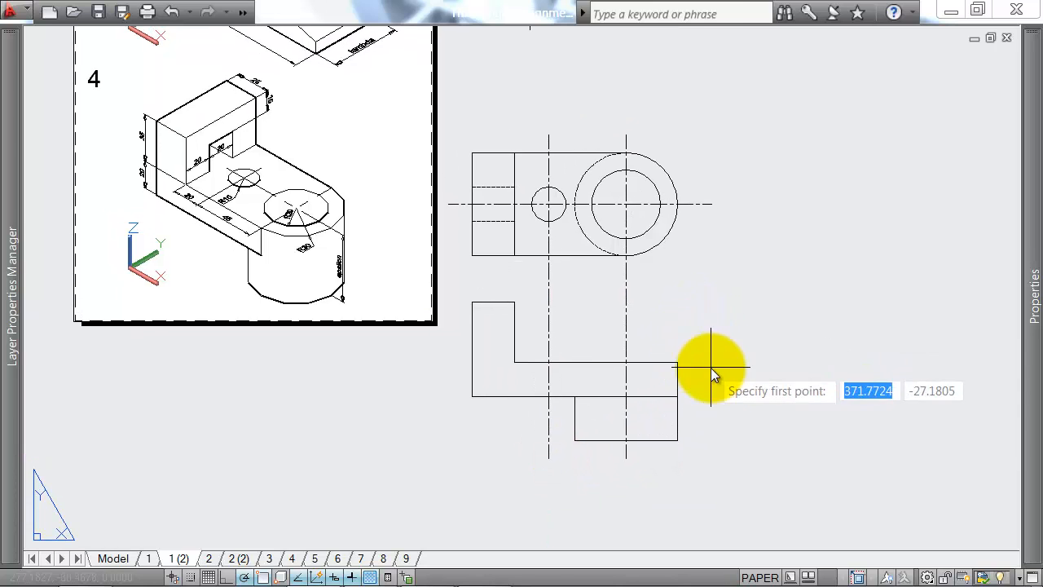
scroll(641, 408, "up", 2)
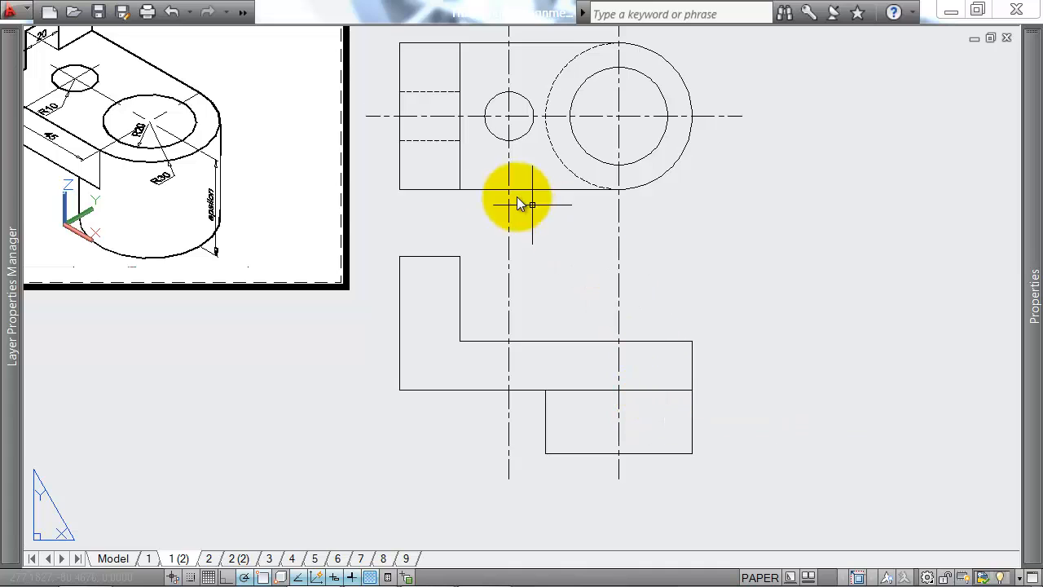
middle_click_drag(603, 208, 748, 226)
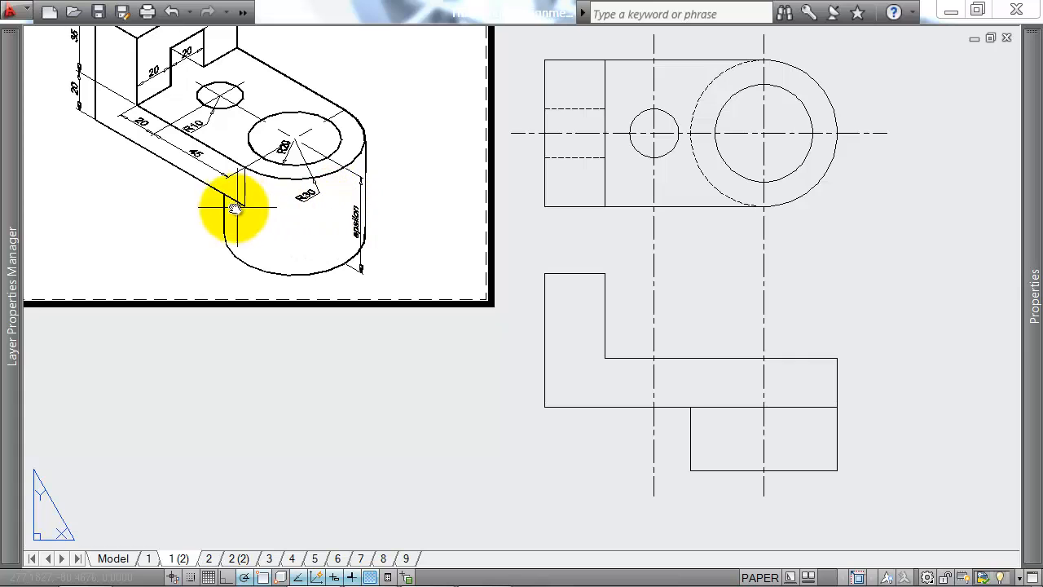
middle_click_drag(718, 360, 601, 310)
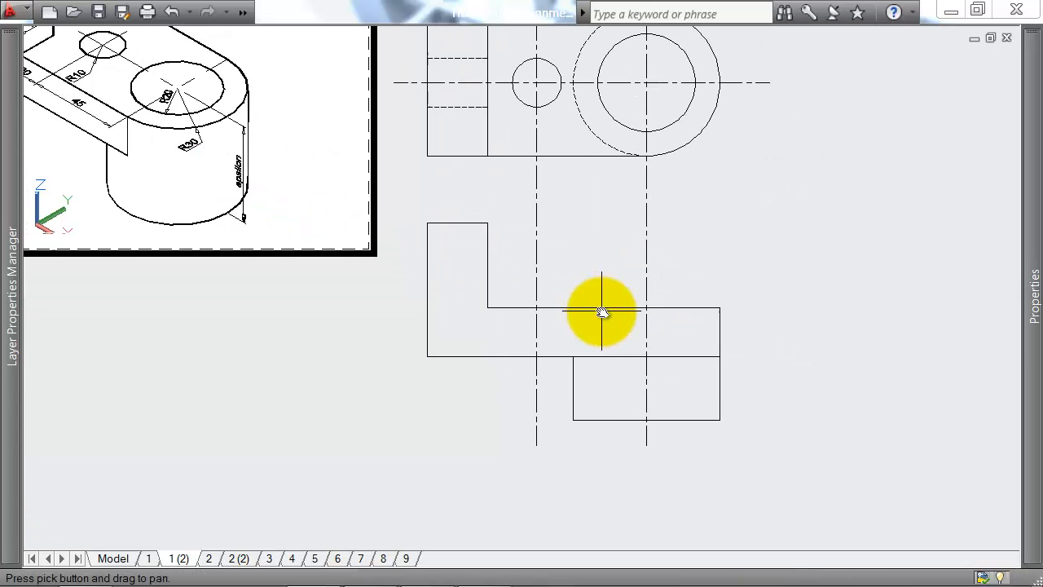
left_click(677, 345)
left_click(669, 363)
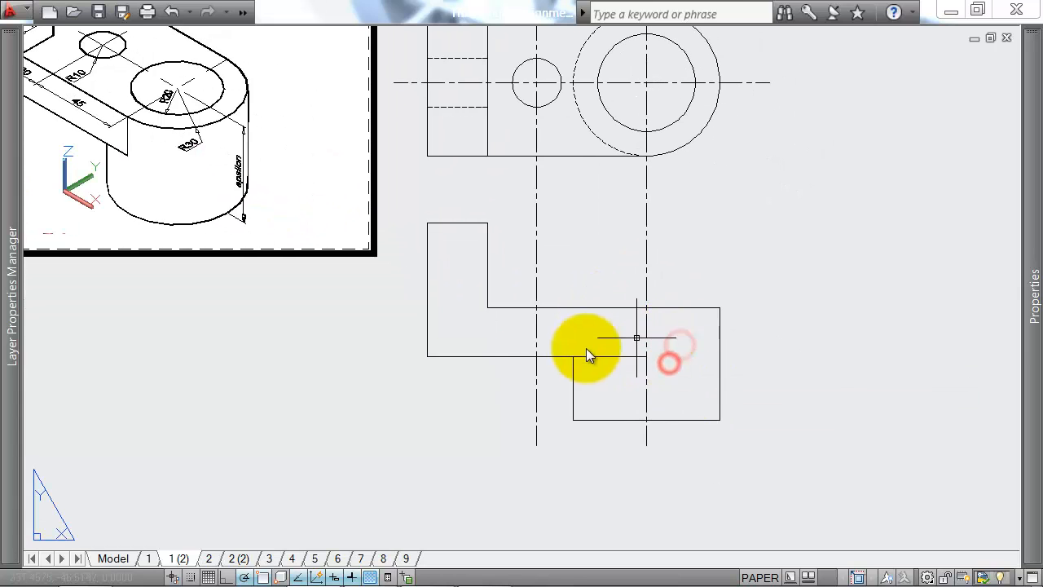
Step: Draw a horizontal line across the upright block from the step's inner corner to the front view's left edge
scroll(275, 168, "up", 3)
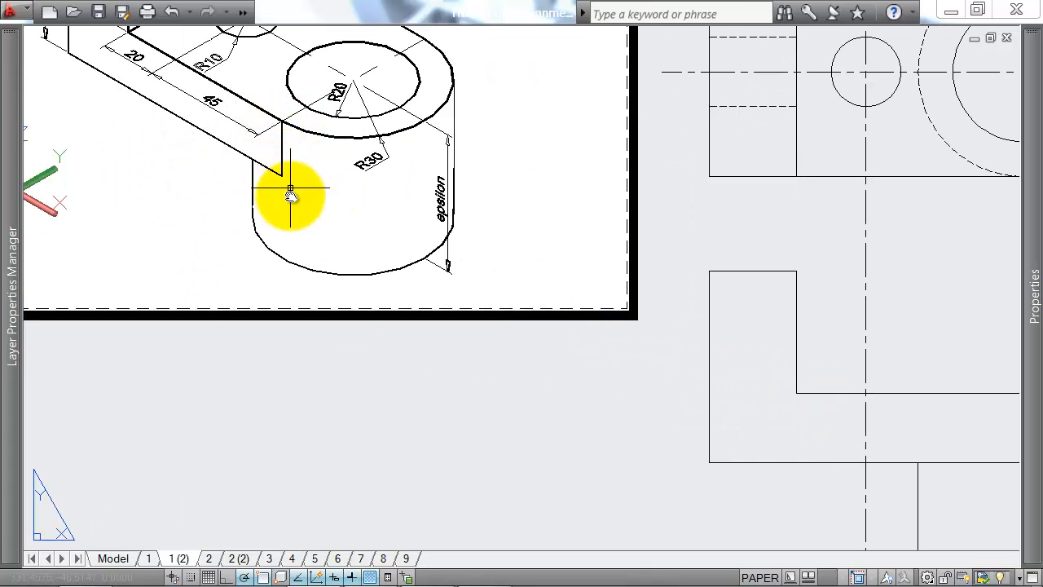
middle_click_drag(974, 430, 692, 396)
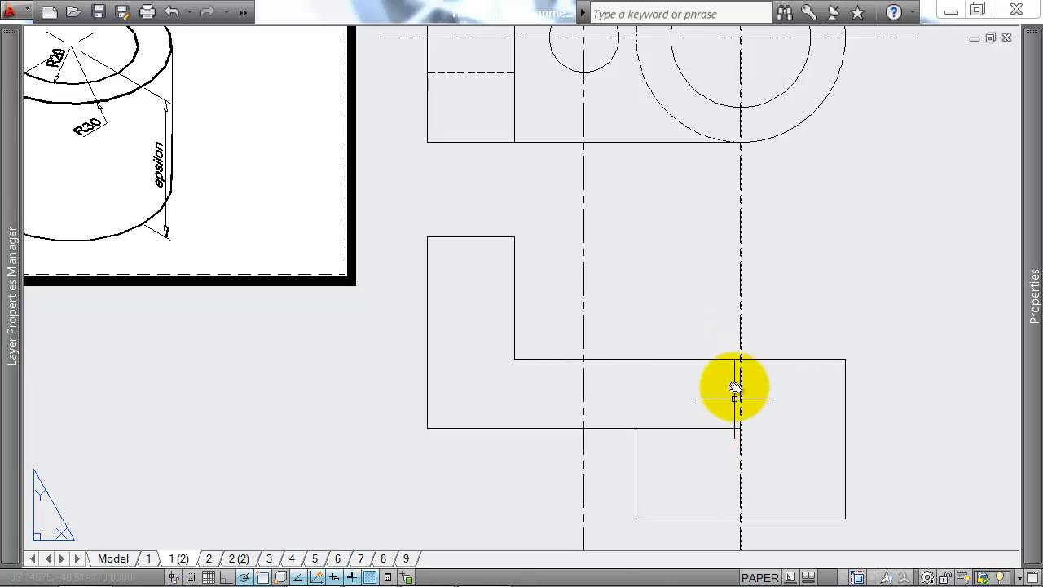
scroll(738, 387, "down", 3)
scroll(334, 269, "up", 4)
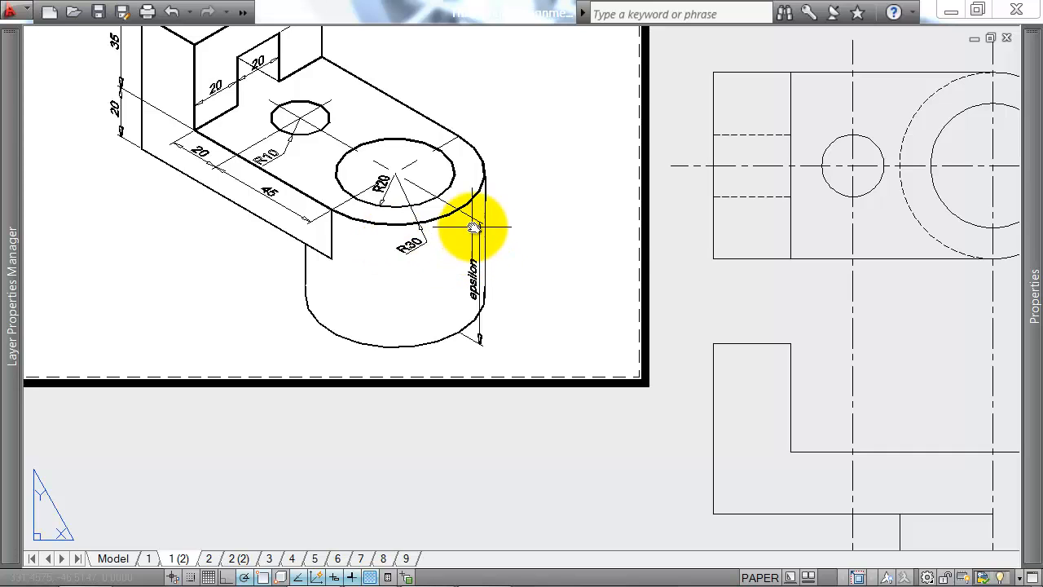
scroll(535, 225, "down", 2)
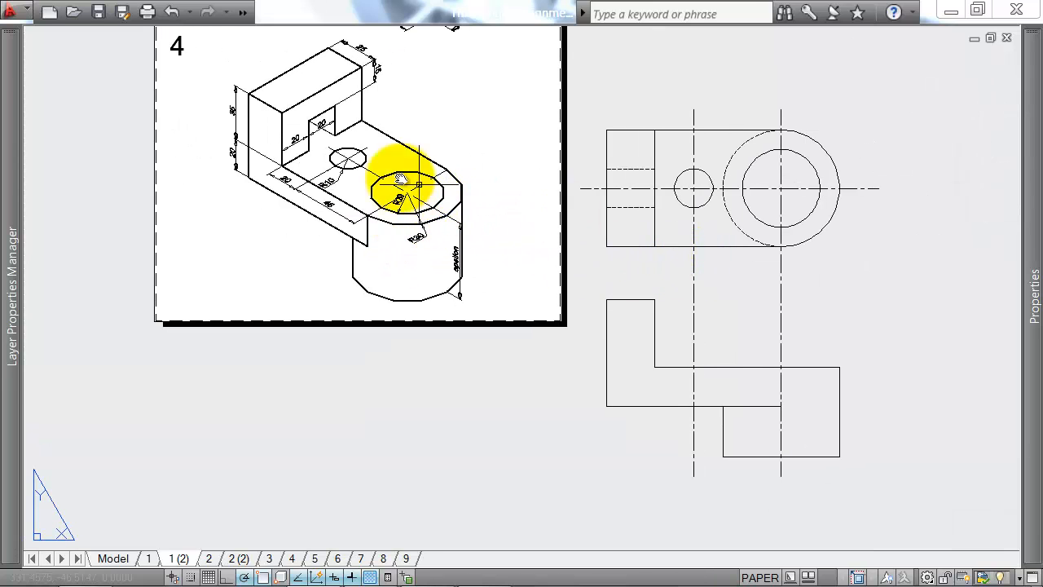
middle_click_drag(613, 282, 514, 259)
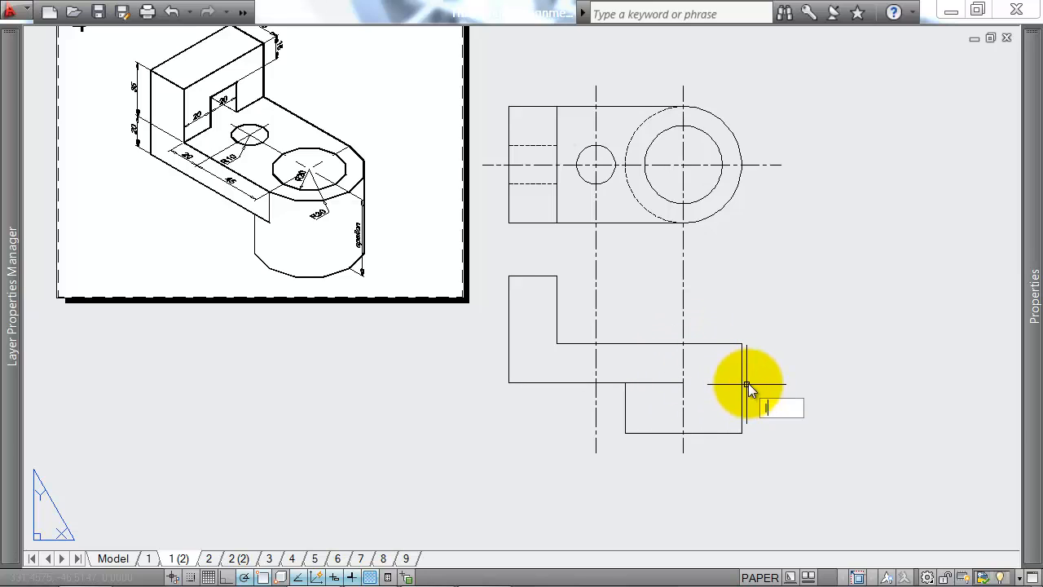
key("Return")
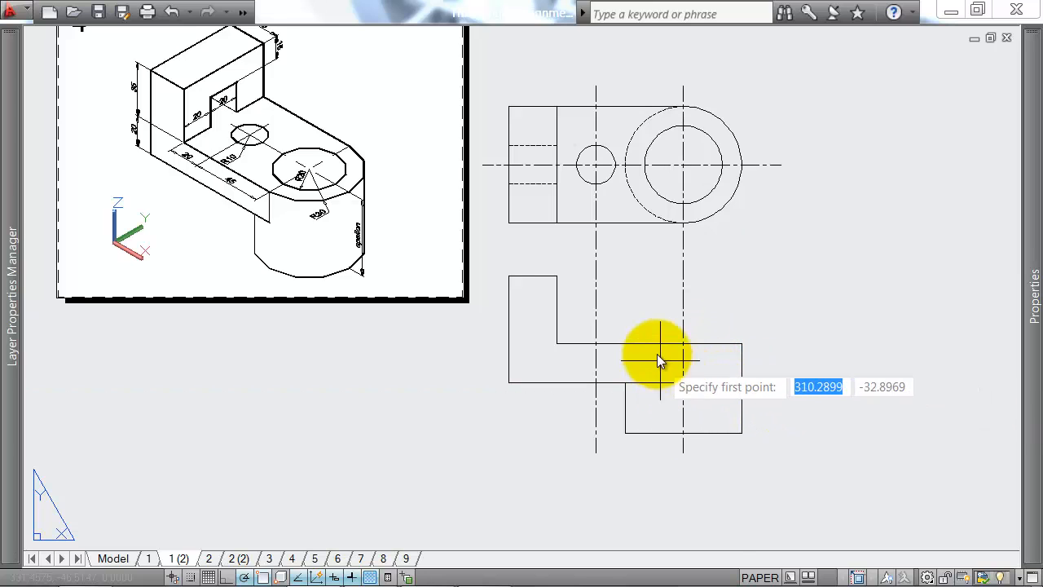
scroll(198, 98, "up", 4)
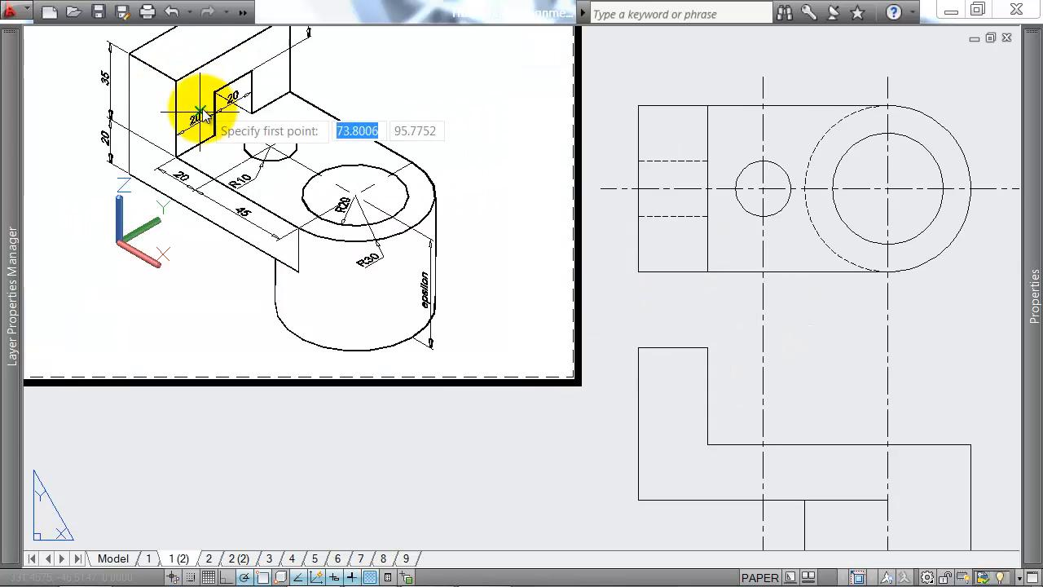
scroll(240, 149, "down", 4)
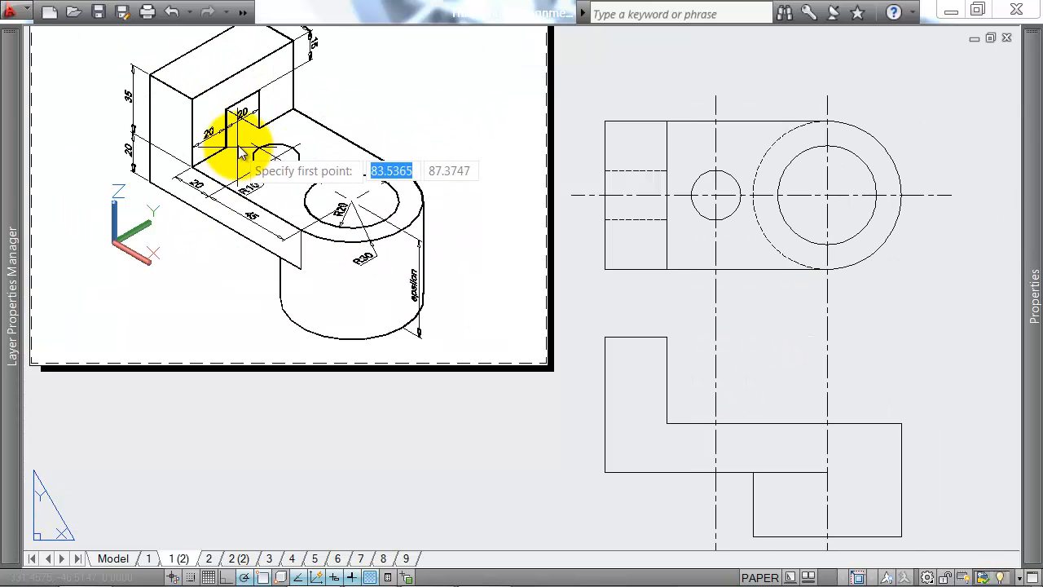
scroll(273, 122, "down", 1)
scroll(269, 128, "up", 2)
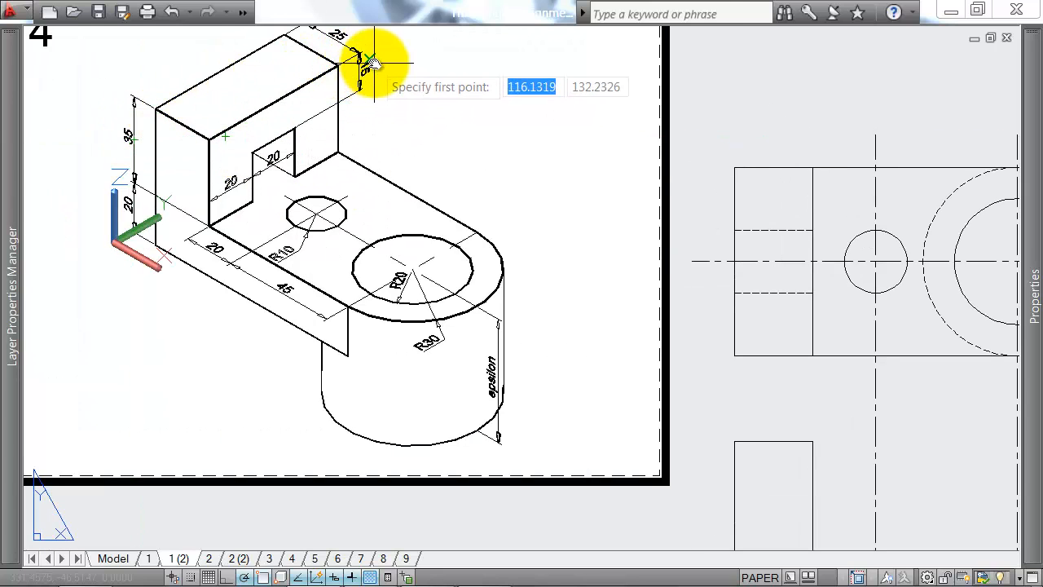
middle_click_drag(678, 393, 495, 198)
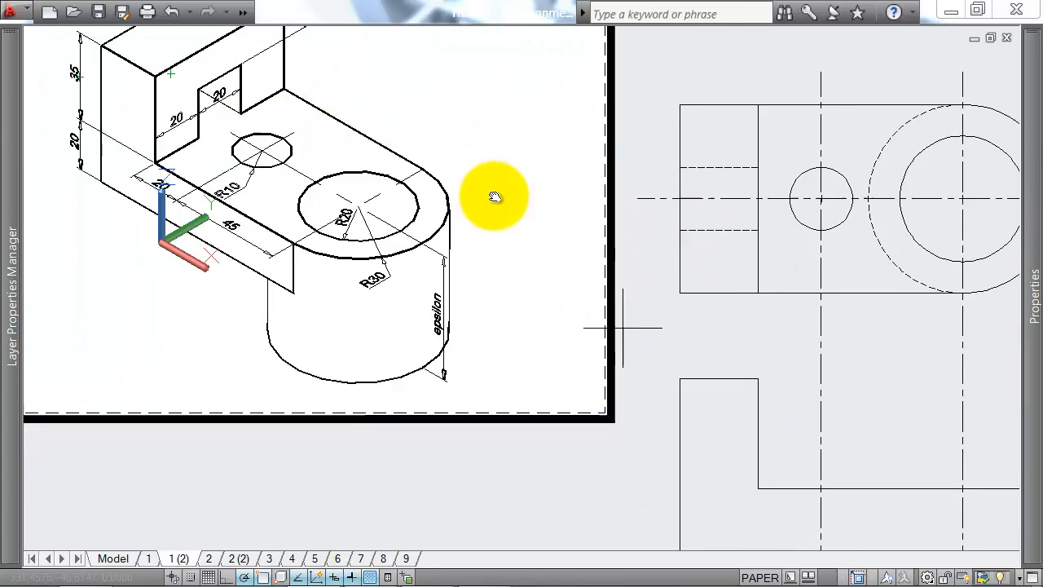
left_click(632, 356)
left_click(553, 356)
Step: Draw a second horizontal line across the upright block, 15 below its top edge, for the top of the slot
key("Return")
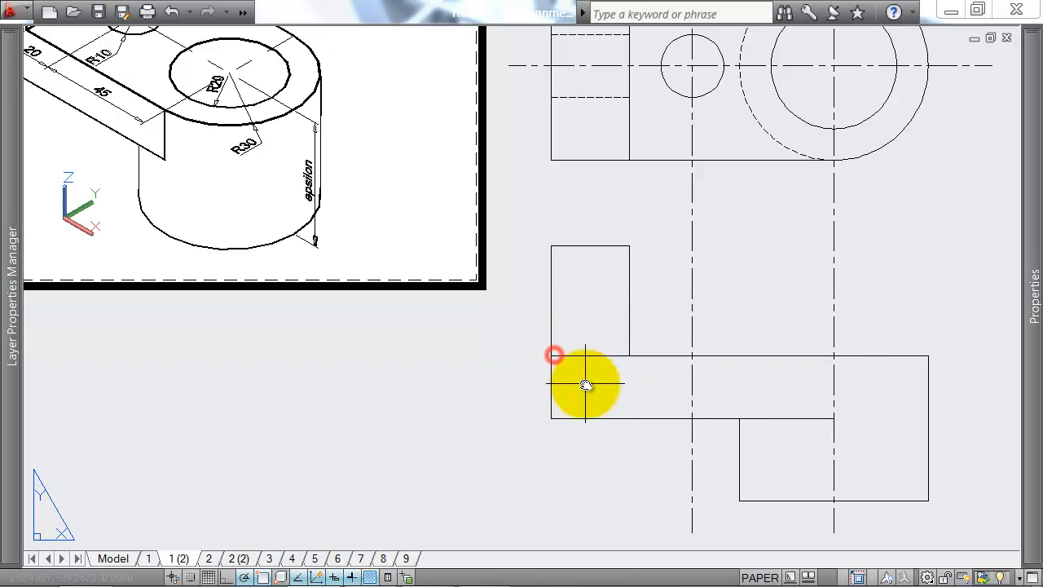
scroll(562, 350, "down", 2)
key("Return")
scroll(600, 345, "up", 2)
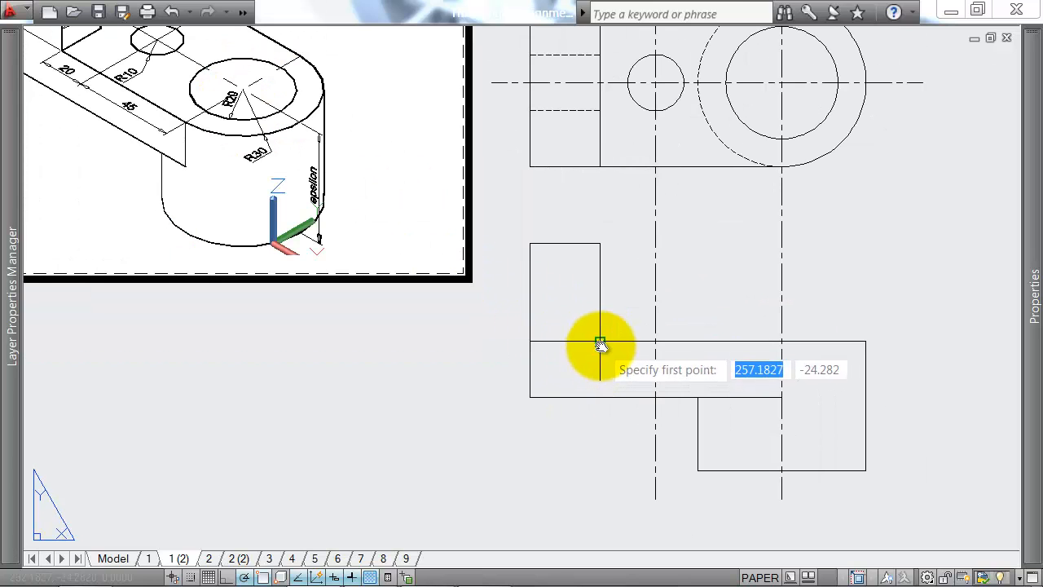
key("Return")
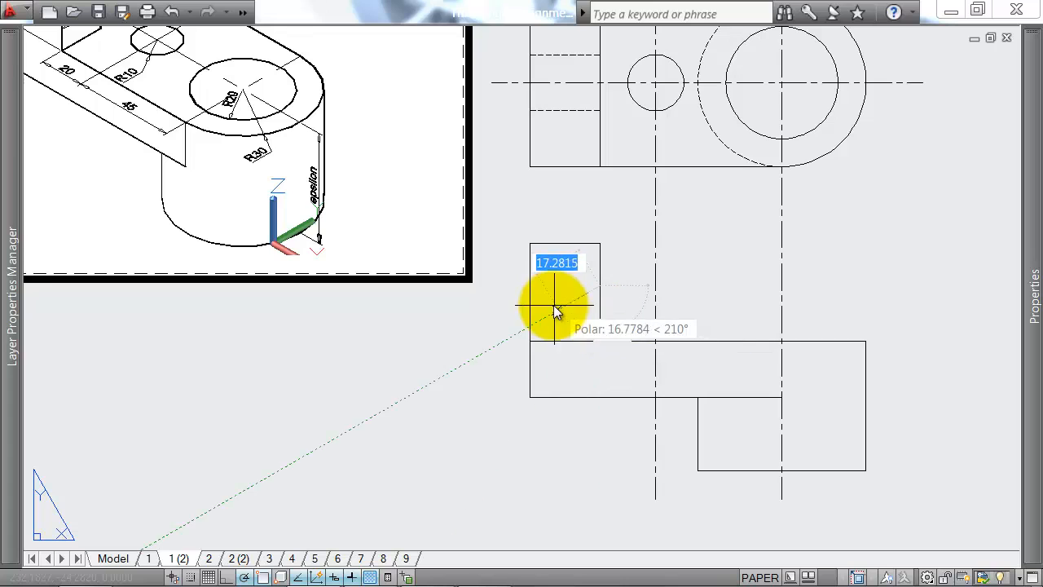
left_click(532, 289)
key("Return")
Step: Change the linetype of the two horizontal slot lines in the front view's upright block to HIDDEN
left_click(558, 282)
left_click(532, 353)
mouse_move(1033, 294)
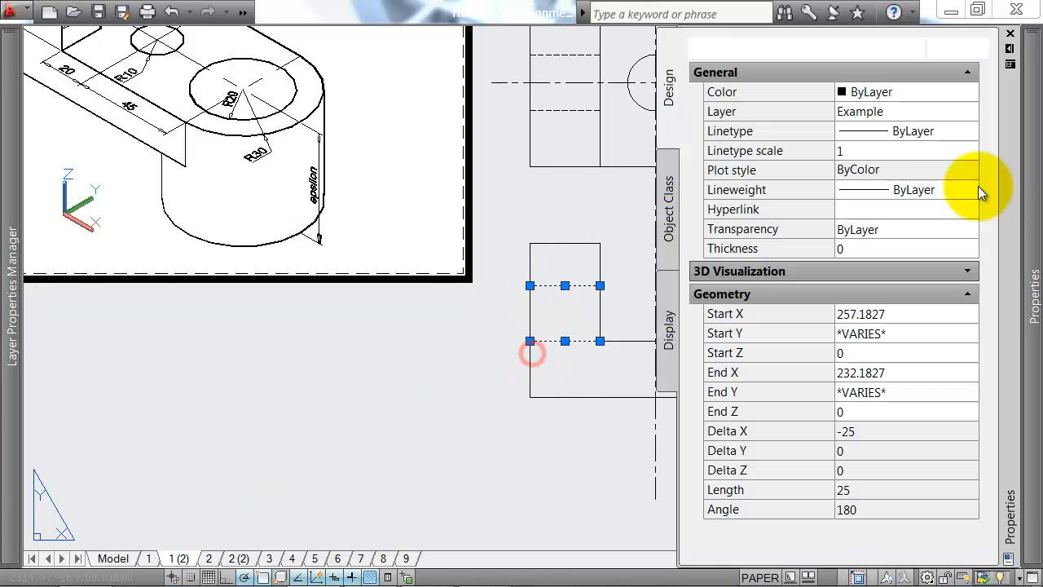
left_click(946, 131)
left_click(938, 131)
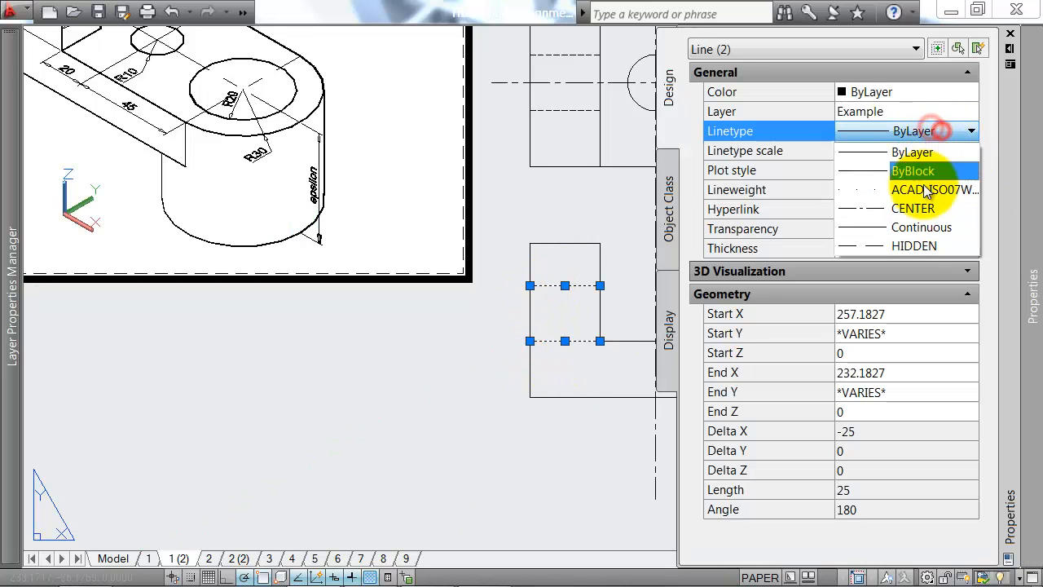
left_click(927, 239)
key("Escape")
Step: Draw two vertical lines through the front view's plate thickness, projected from the small hole's left and right edges in the plan
scroll(526, 364, "down", 4)
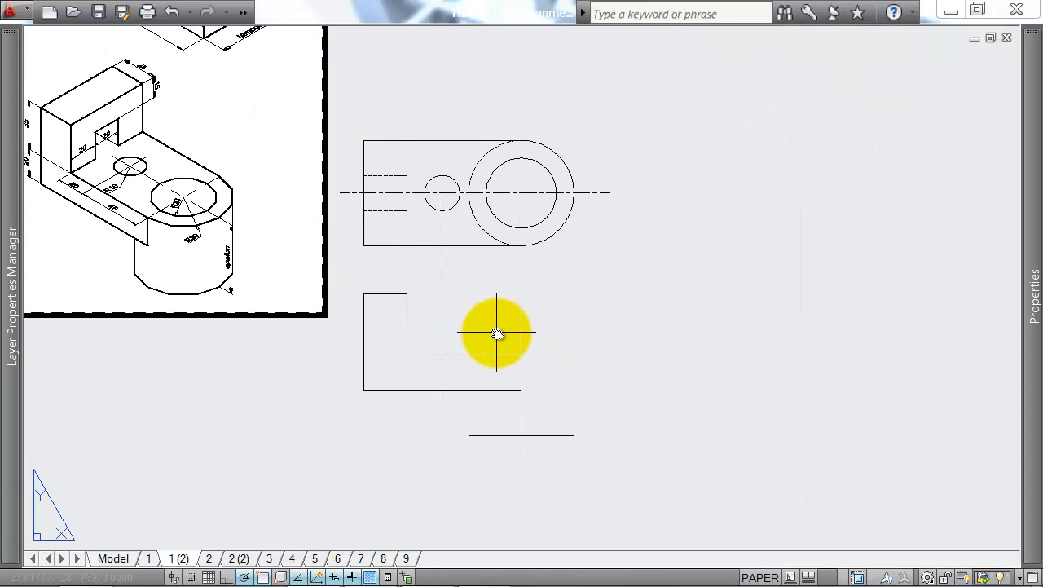
type("l")
key("Return")
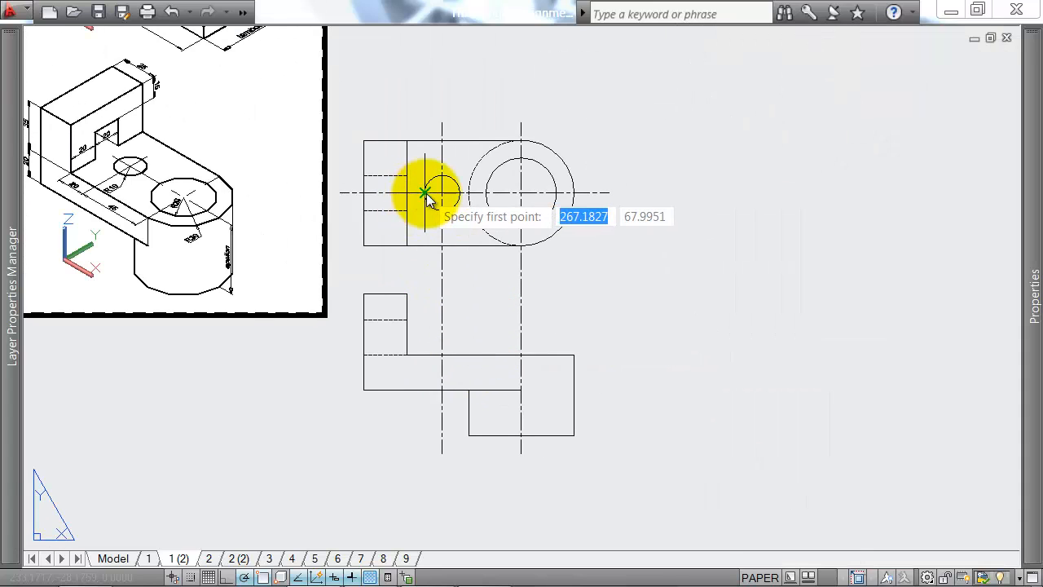
left_click(425, 354)
left_click(424, 390)
key("Return")
key("Return")
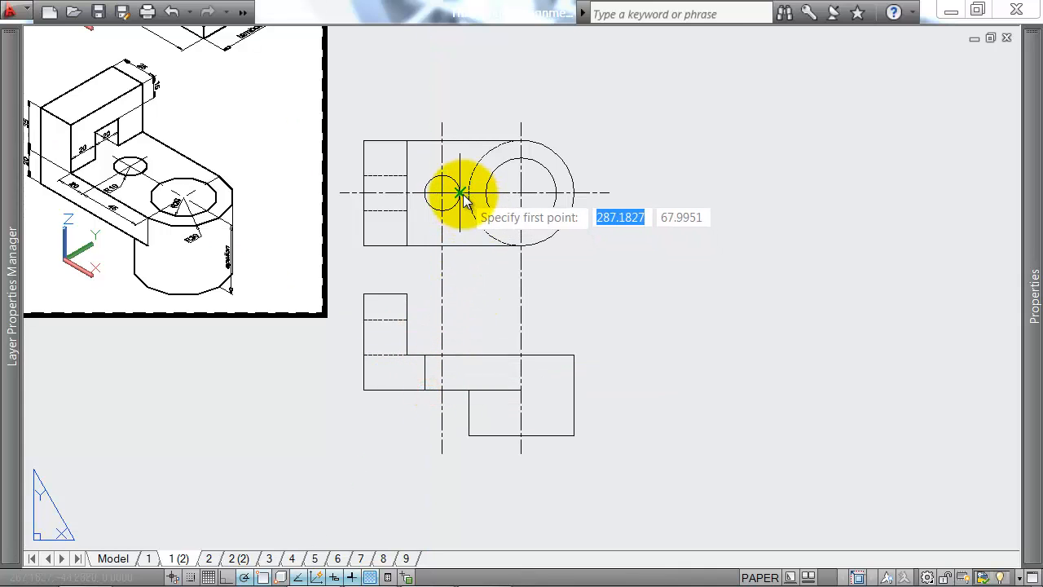
left_click(459, 355)
left_click(456, 393)
key("Return")
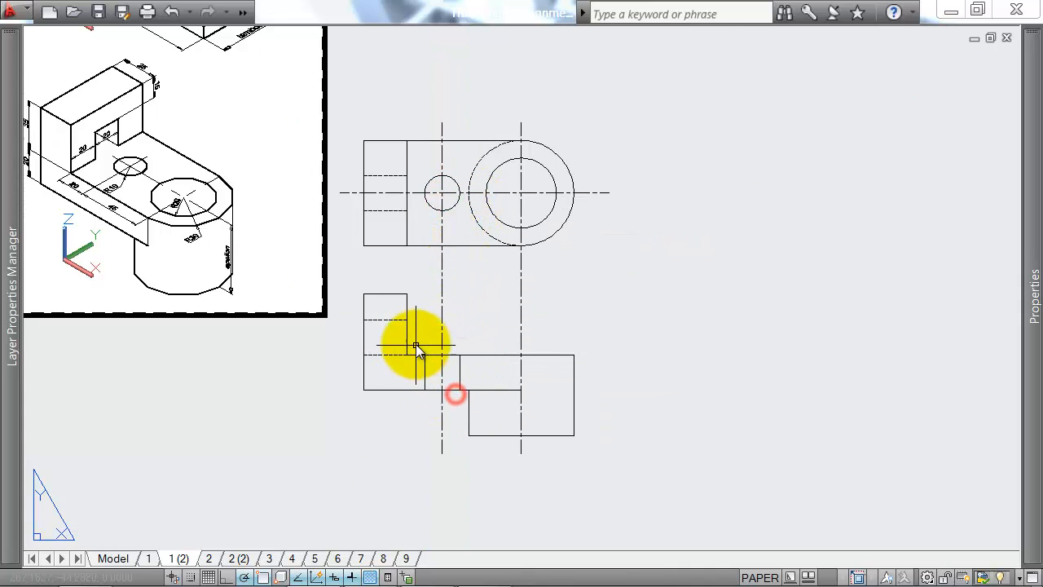
Step: Change the linetype of the small hole's two vertical edge lines in the front view to HIDDEN
left_click(416, 344)
left_click(469, 397)
mouse_move(1033, 293)
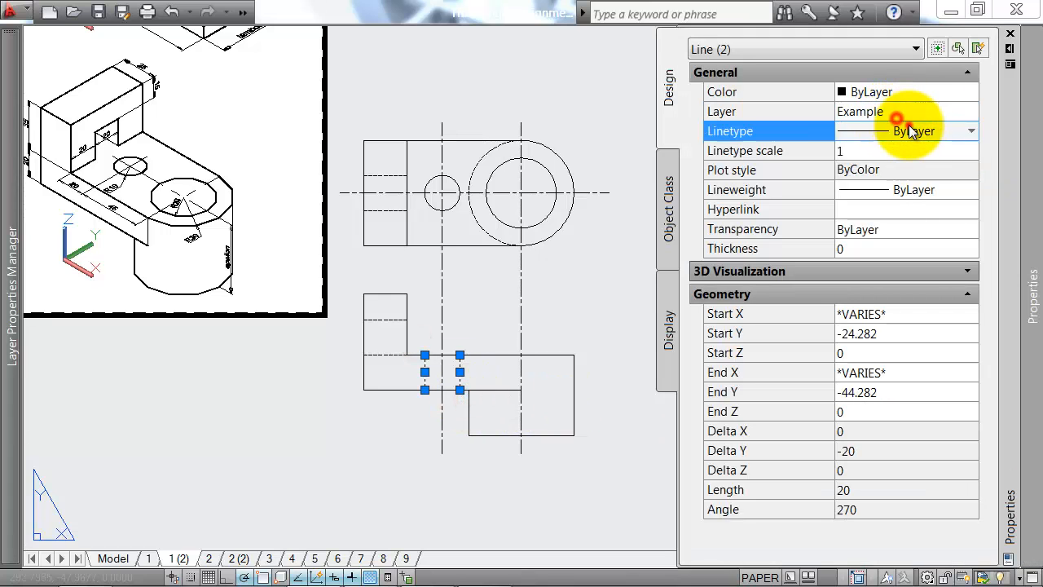
left_click(911, 132)
left_click(908, 242)
key("Escape")
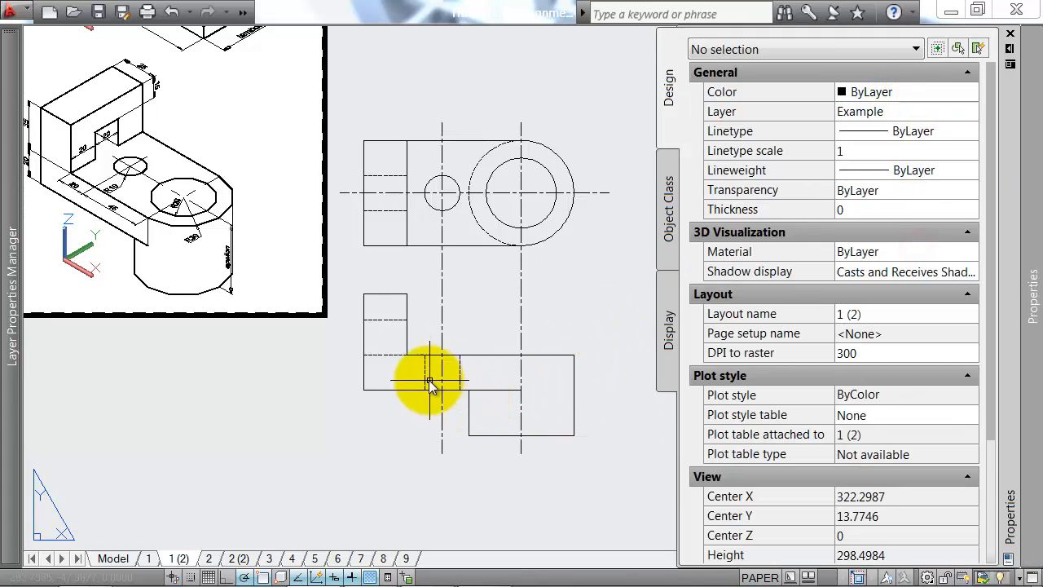
scroll(429, 380, "up", 3)
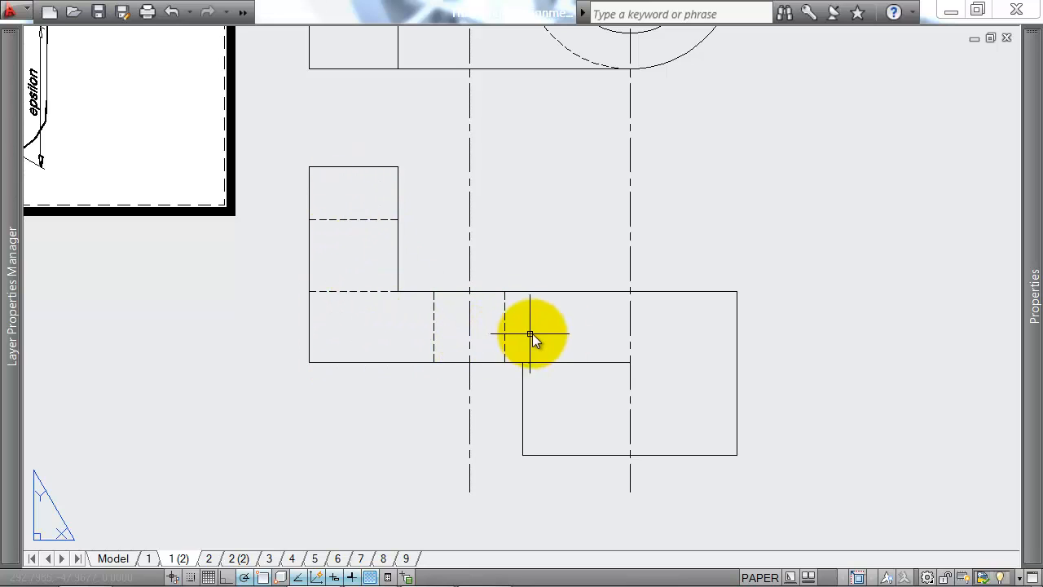
left_click(339, 297)
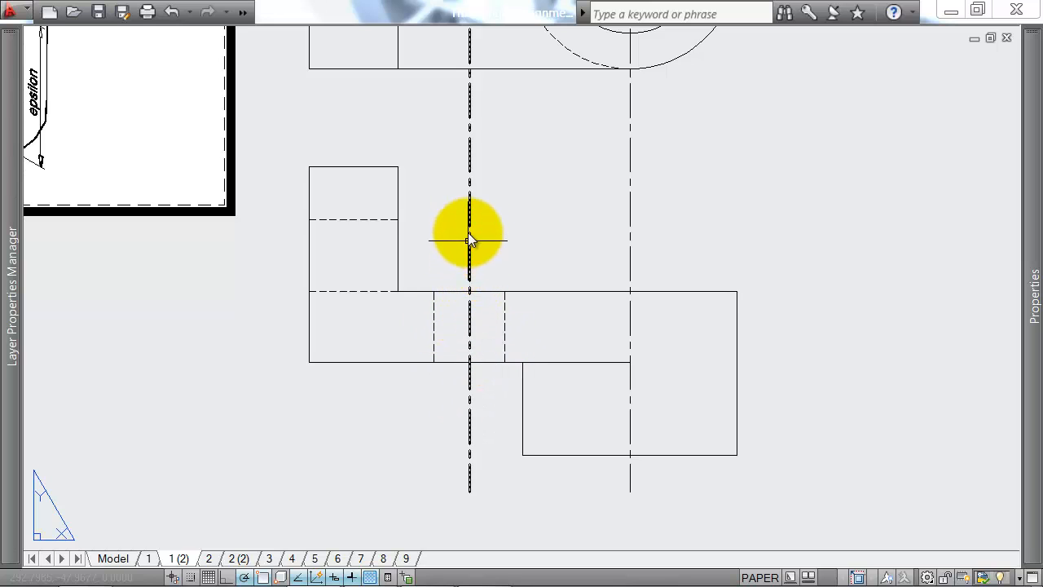
left_click(409, 287)
left_click(503, 380)
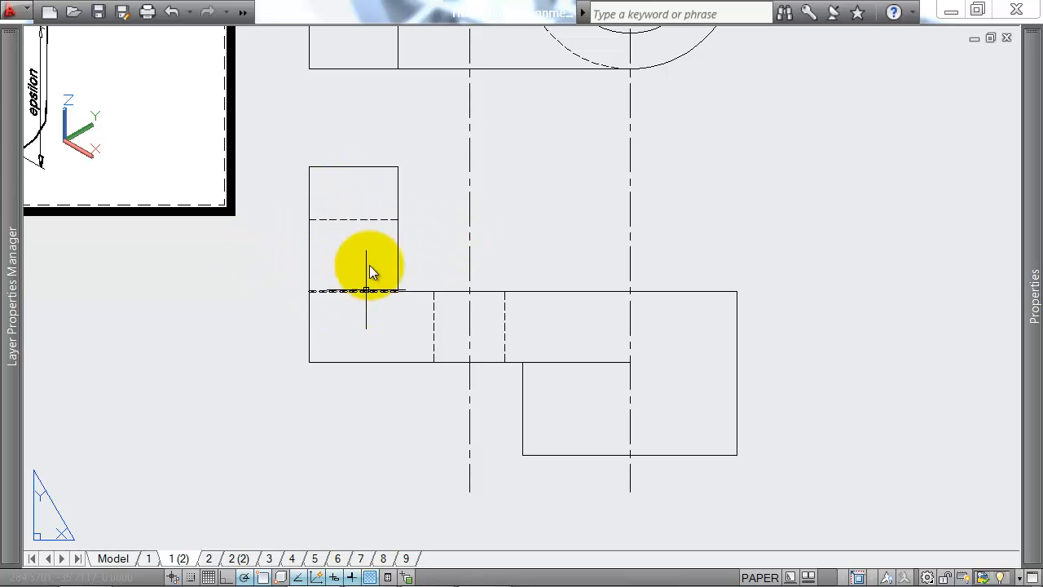
Step: Draw two vertical lines from the plate's top to the cylinder's base in the front view, aligned with the large hole's left and right edges
middle_click_drag(565, 245, 440, 287)
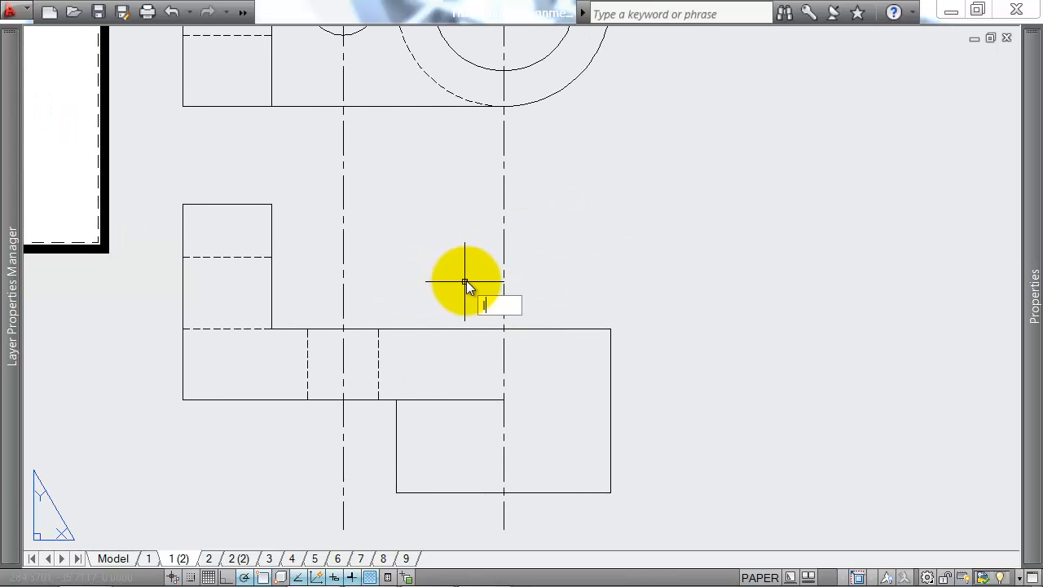
key("Return")
scroll(466, 282, "down", 2)
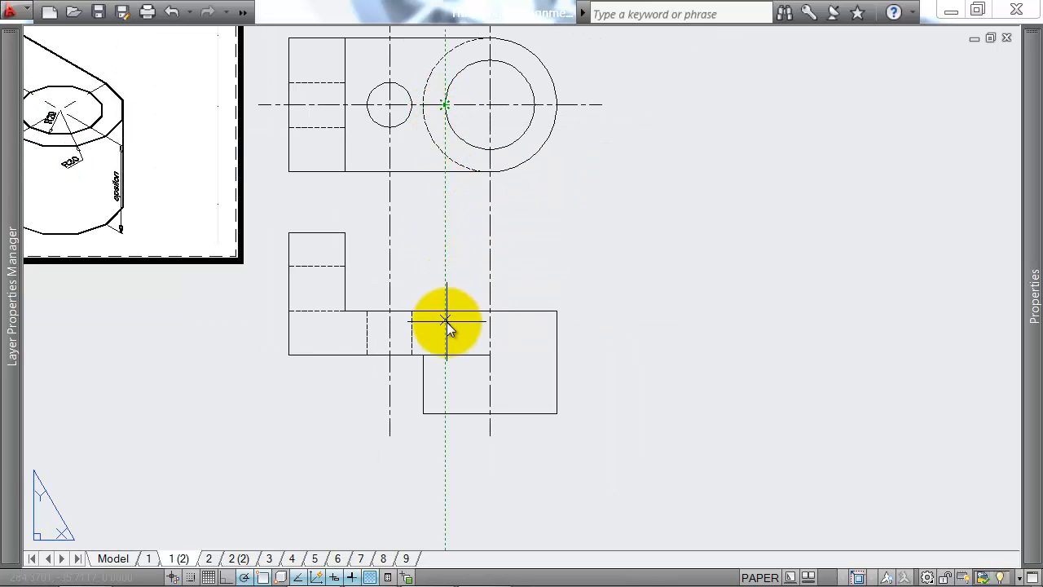
left_click(445, 310)
left_click(445, 414)
key("Return")
key("Return")
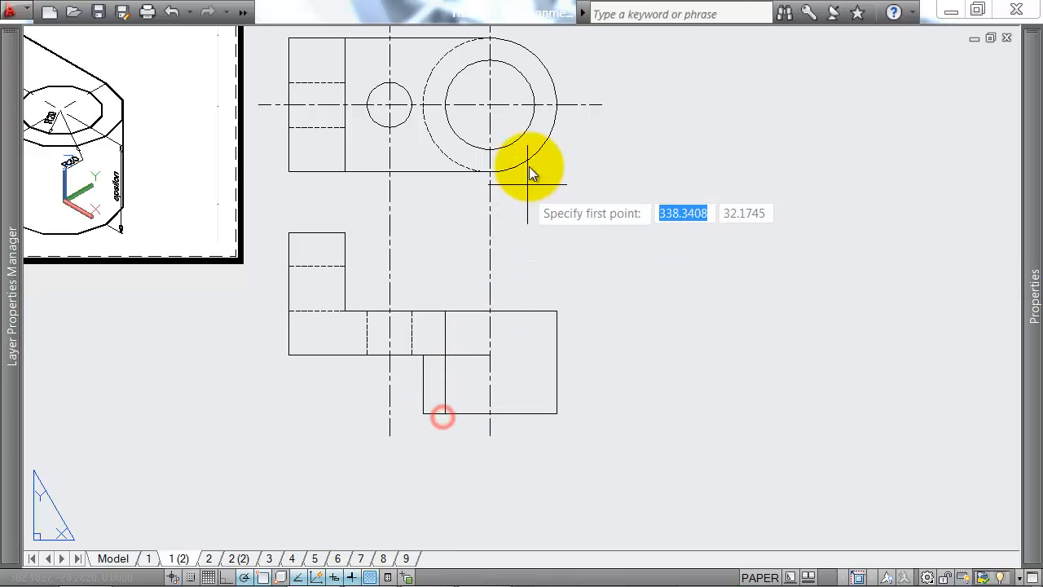
left_click(536, 310)
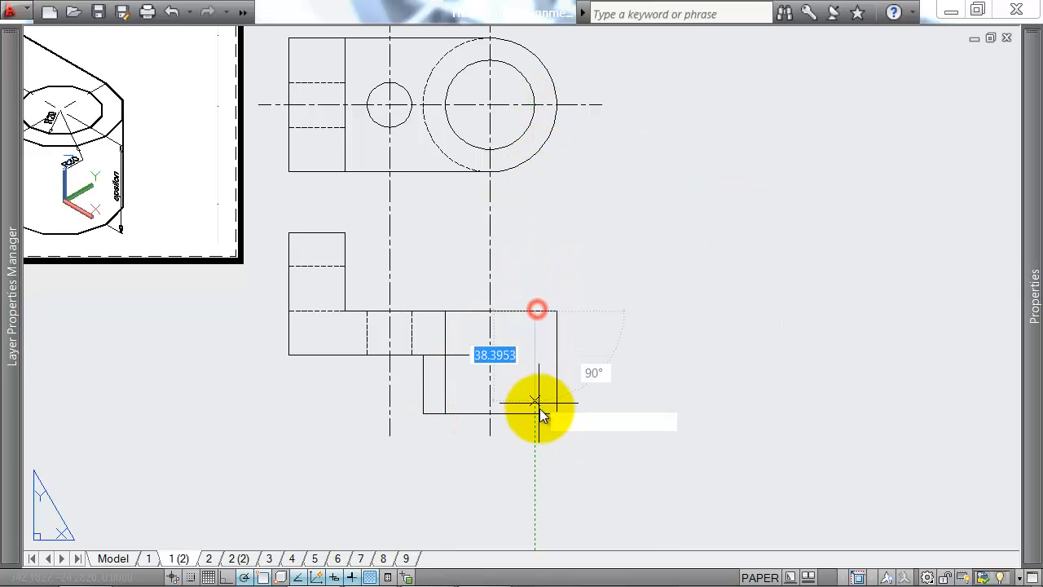
left_click(540, 410)
key("Return")
Step: Change the linetype of the large hole's two vertical edge lines in the front view to HIDDEN
left_click(540, 368)
left_click(524, 384)
key("ctrl+1")
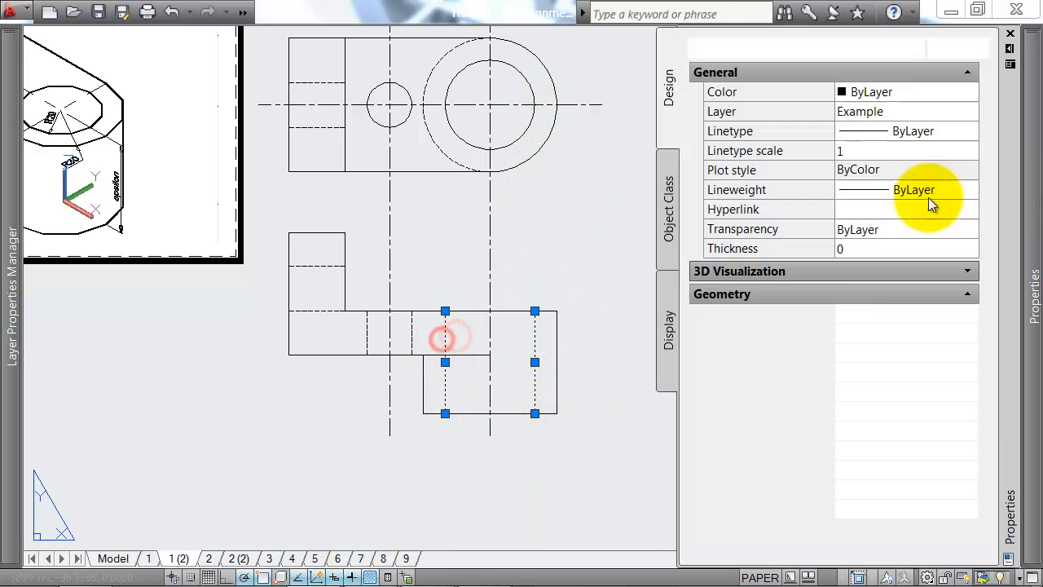
left_click(914, 130)
left_click(929, 132)
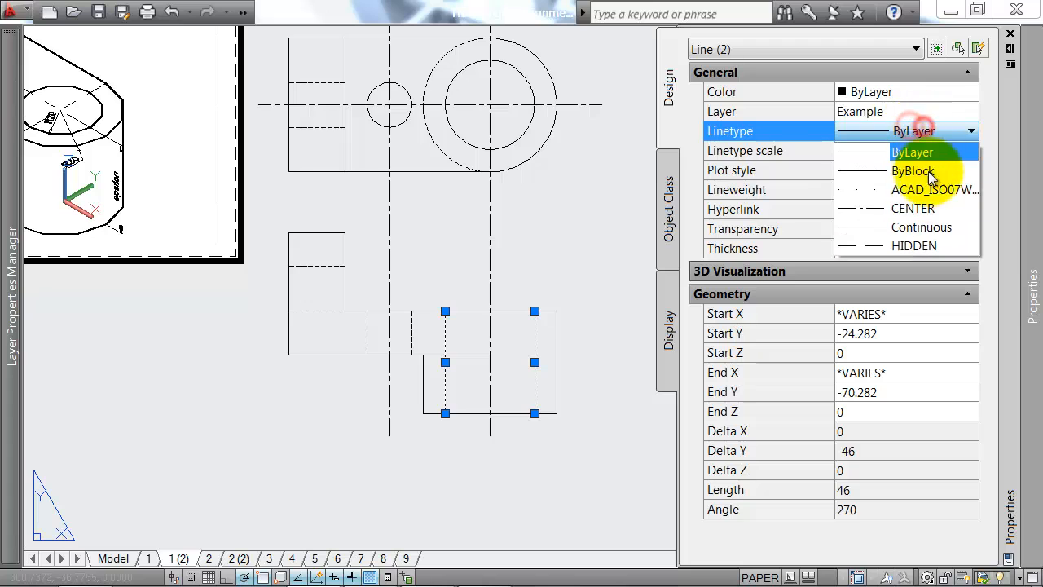
left_click(909, 243)
key("Escape")
Step: Draw the side view's outline to the right of the front view as a closed rectangle 60 wide and 81 high, level with the front view
scroll(589, 237, "up", 3)
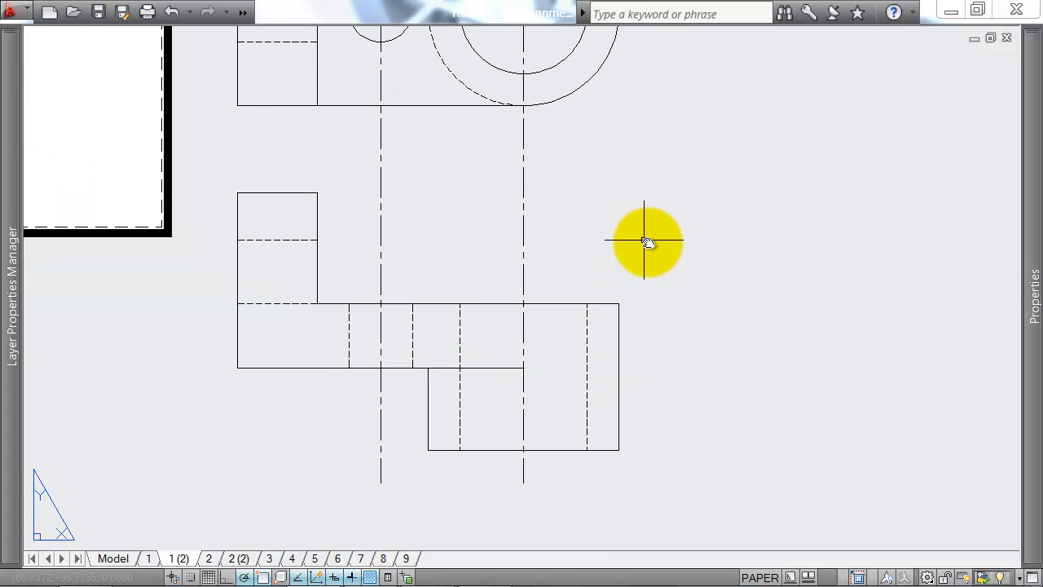
scroll(706, 245, "down", 3)
middle_click_drag(707, 244, 658, 251)
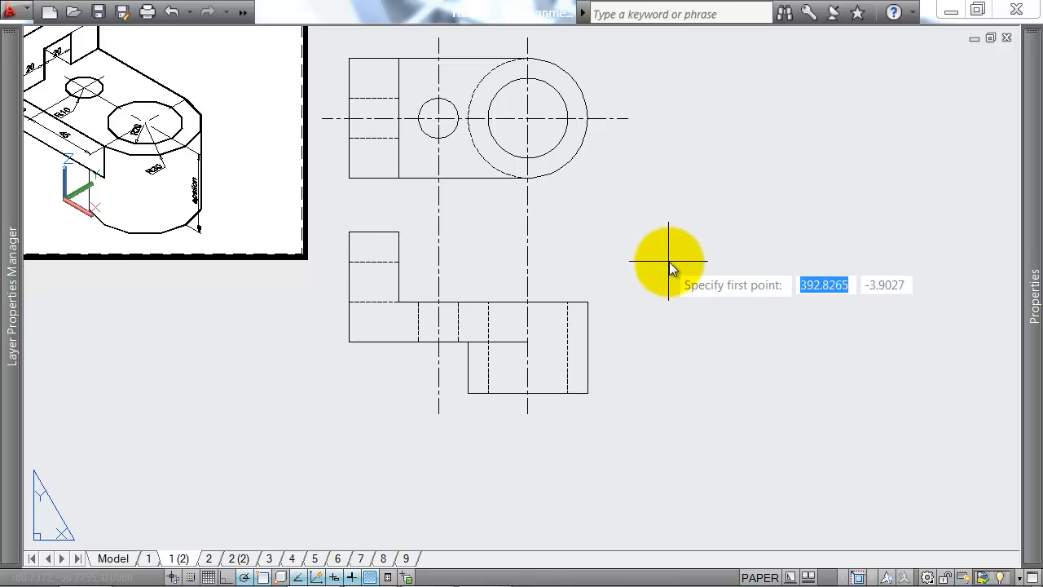
middle_click_drag(386, 237, 368, 269)
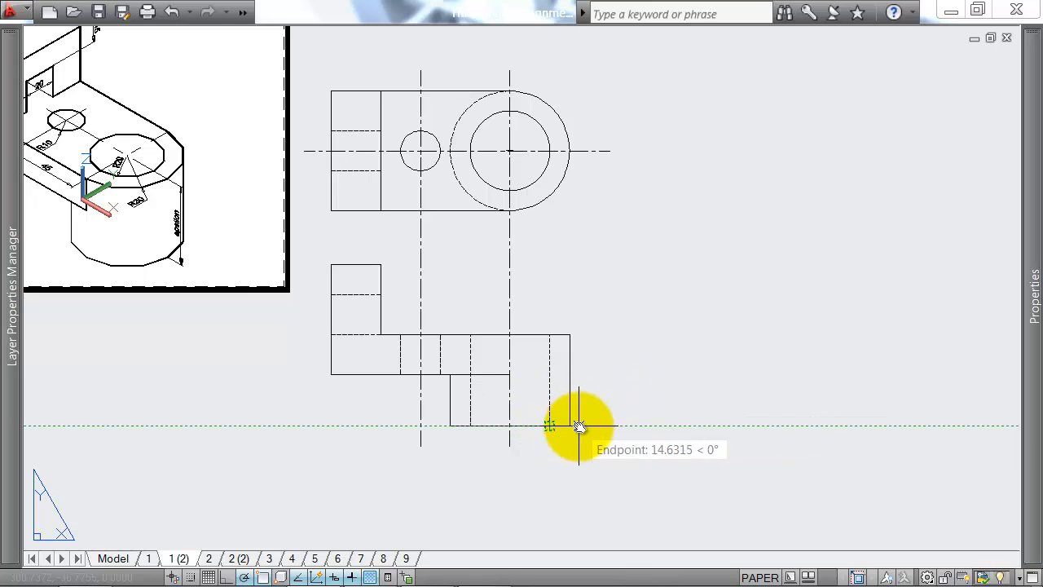
left_click(664, 429)
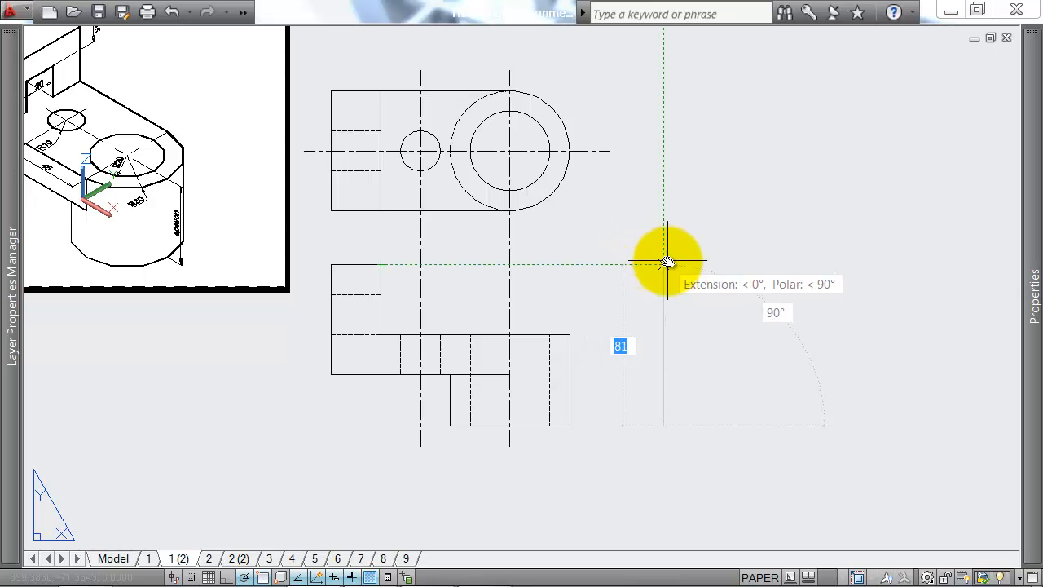
left_click(667, 262)
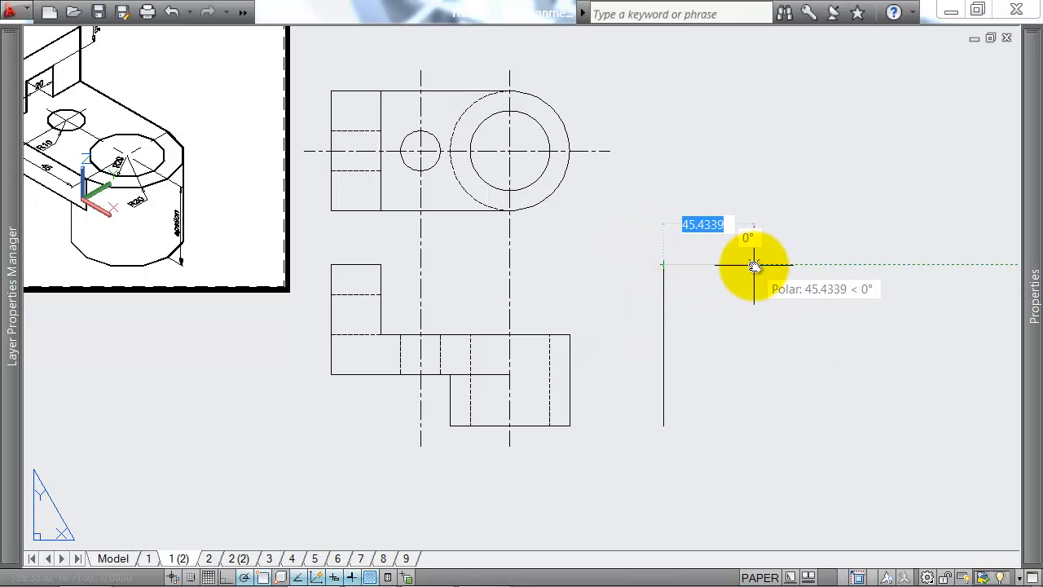
type("60")
key("Return")
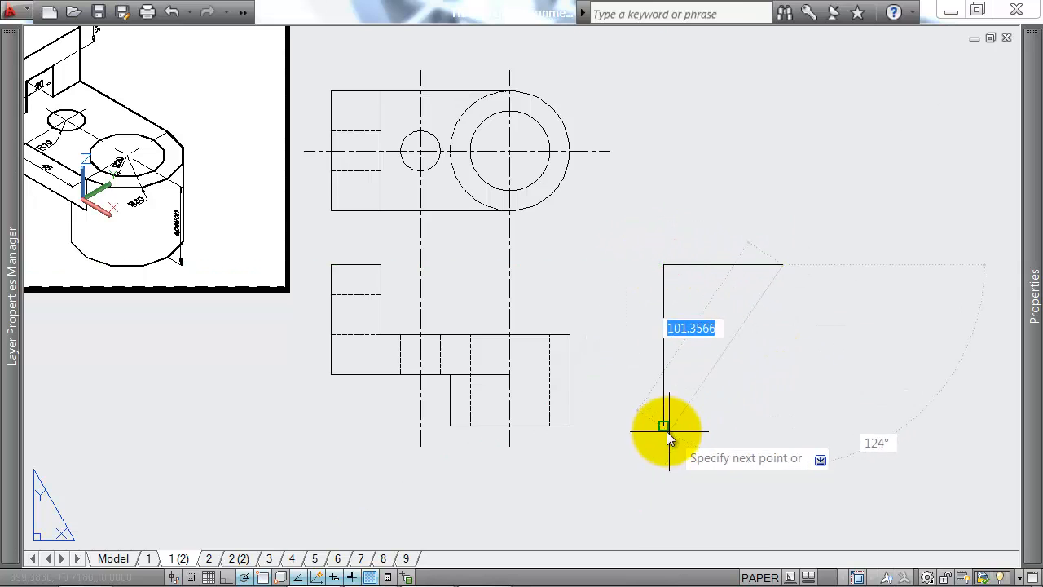
left_click(786, 424)
type("c")
key("Return")
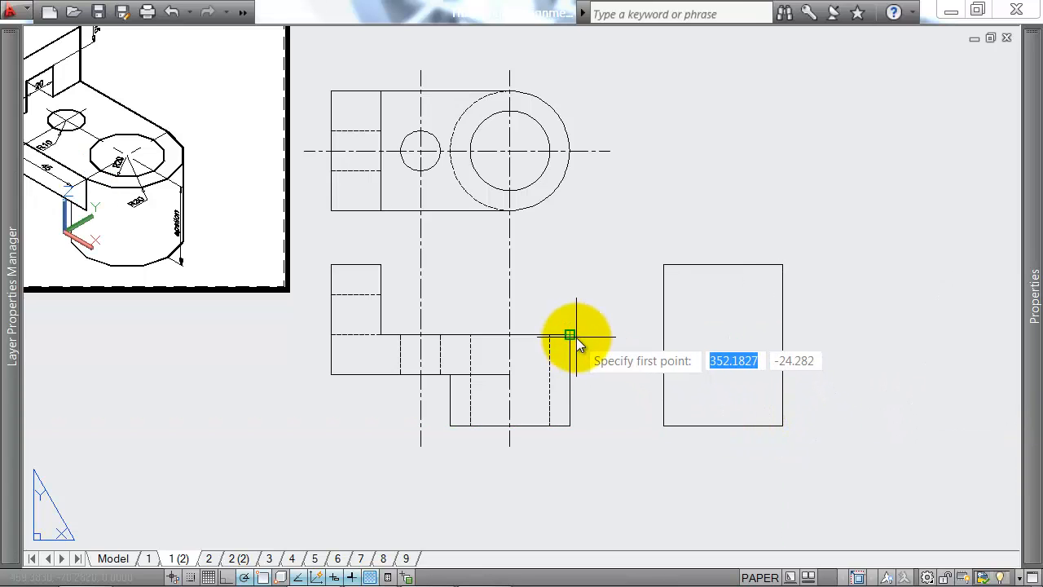
Step: Draw a horizontal line across the full width of the side view, level with the plate's top face in the front view
left_click(665, 335)
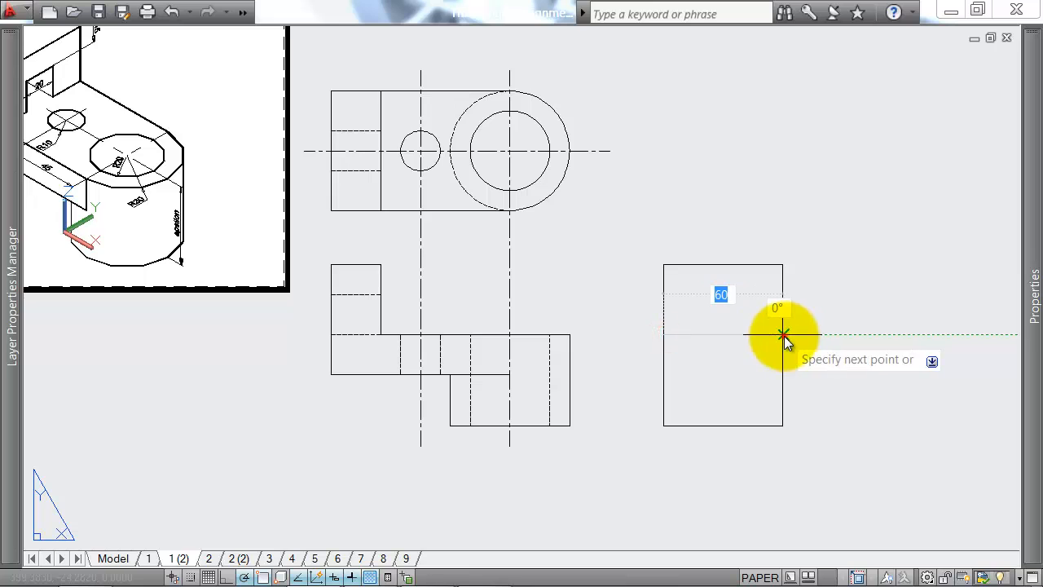
left_click(783, 335)
key("Return")
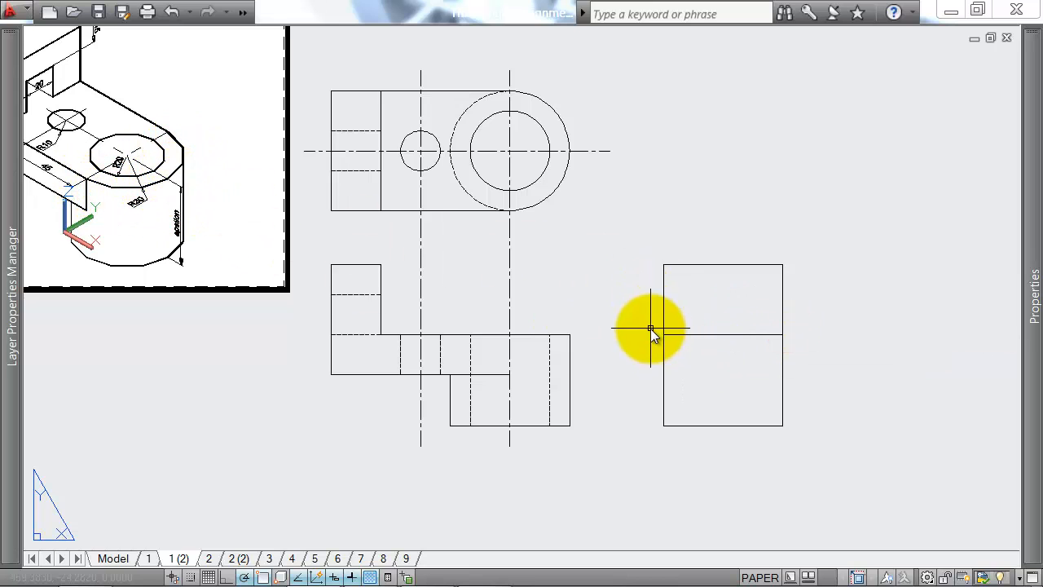
Step: Draw a shorter horizontal line inside the side view's upper part, level with the slot's top line in the front view
mouse_move(692, 334)
middle_mouse_down()
mouse_move(806, 302)
mouse_move(747, 302)
middle_mouse_up()
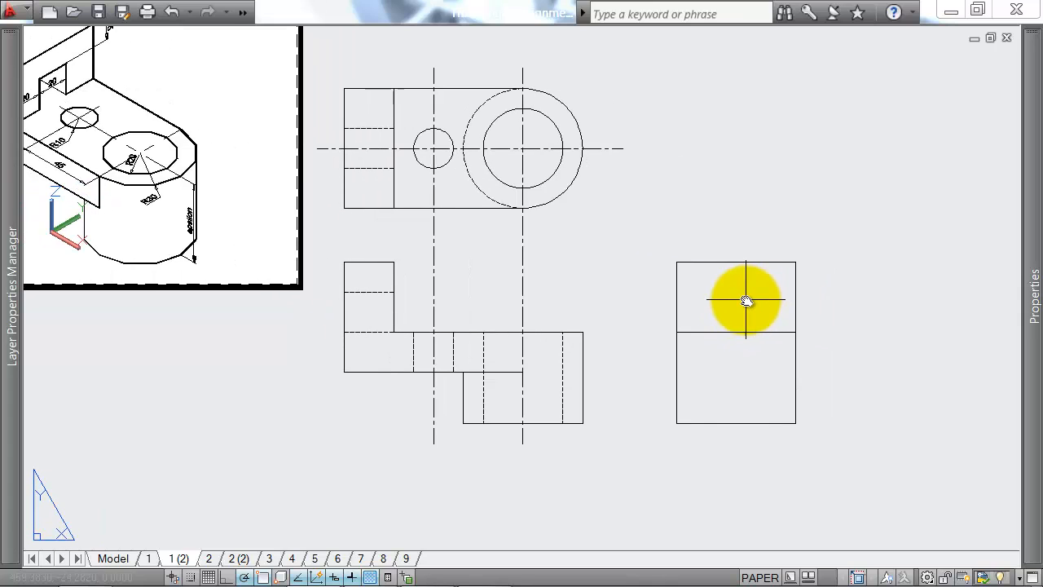
key("Return")
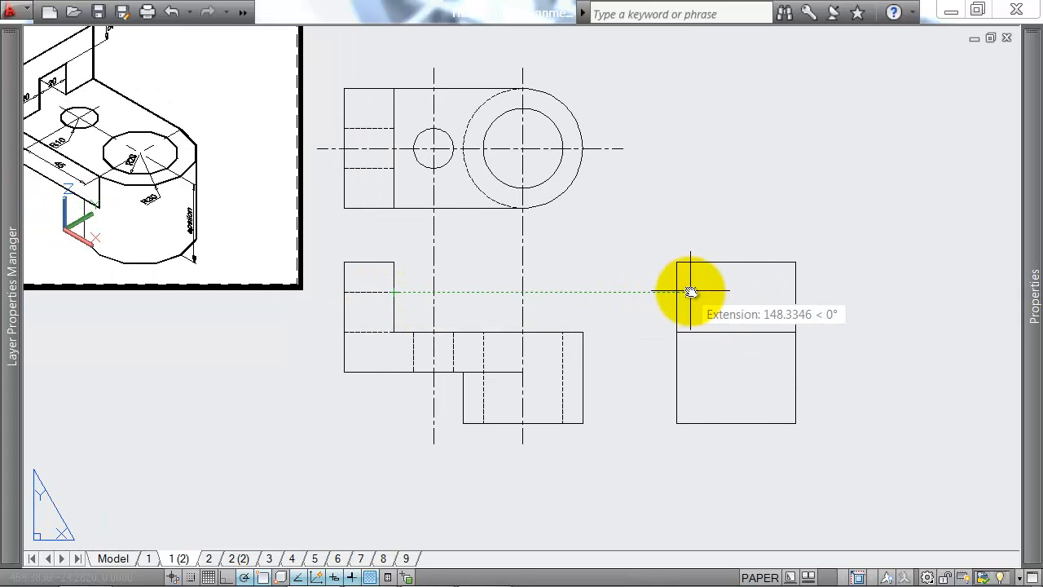
left_click(691, 291)
left_click(778, 291)
key("Escape")
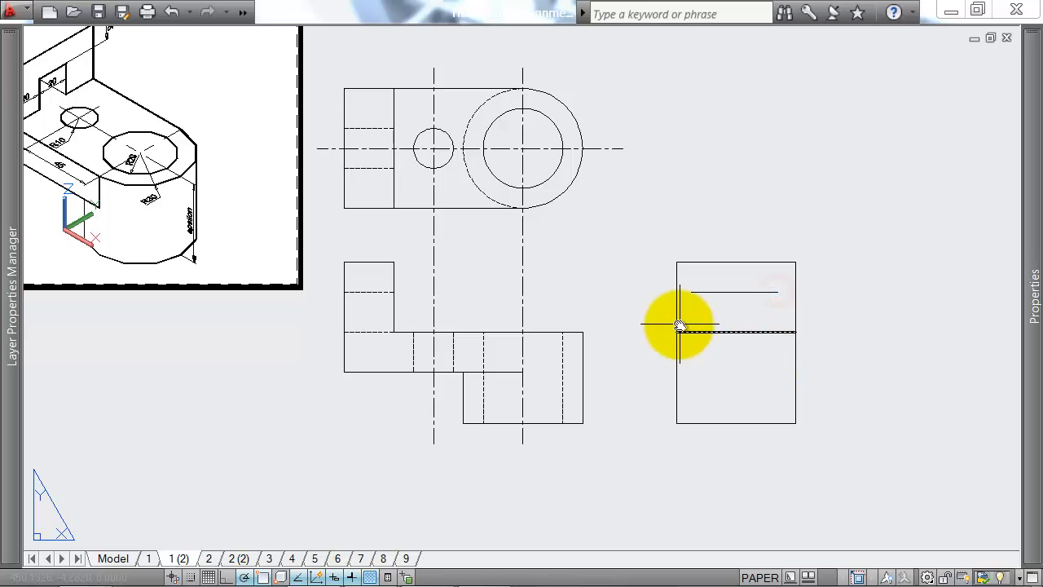
Step: Check the slot dimensions on the isometric and draw the slot's left vertical side in the side view, 20 from the left edge
scroll(679, 326, "down", 2)
middle_click_drag(640, 302, 701, 303)
scroll(360, 223, "up", 3)
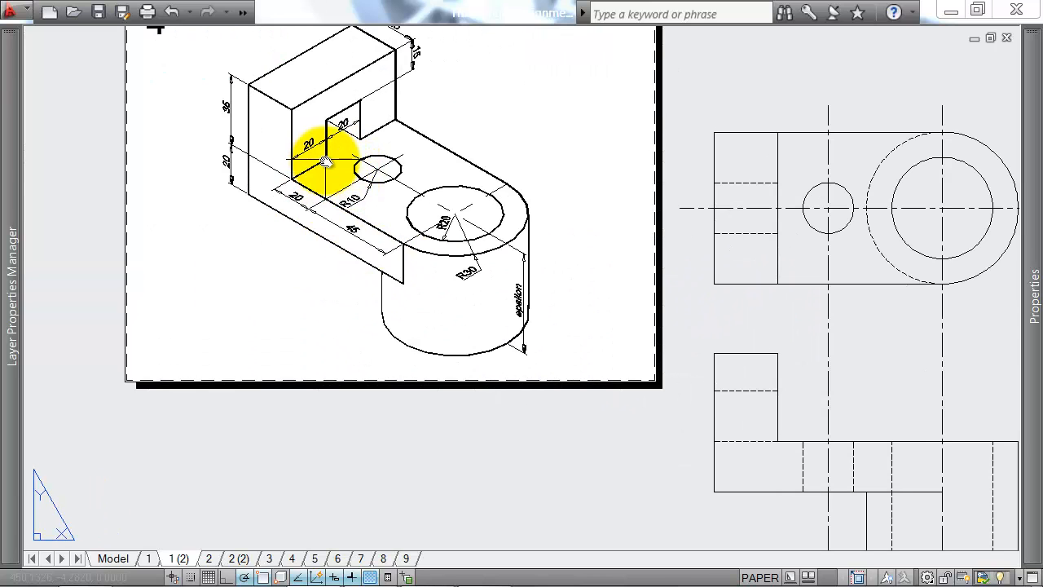
middle_click_drag(930, 374, 582, 368)
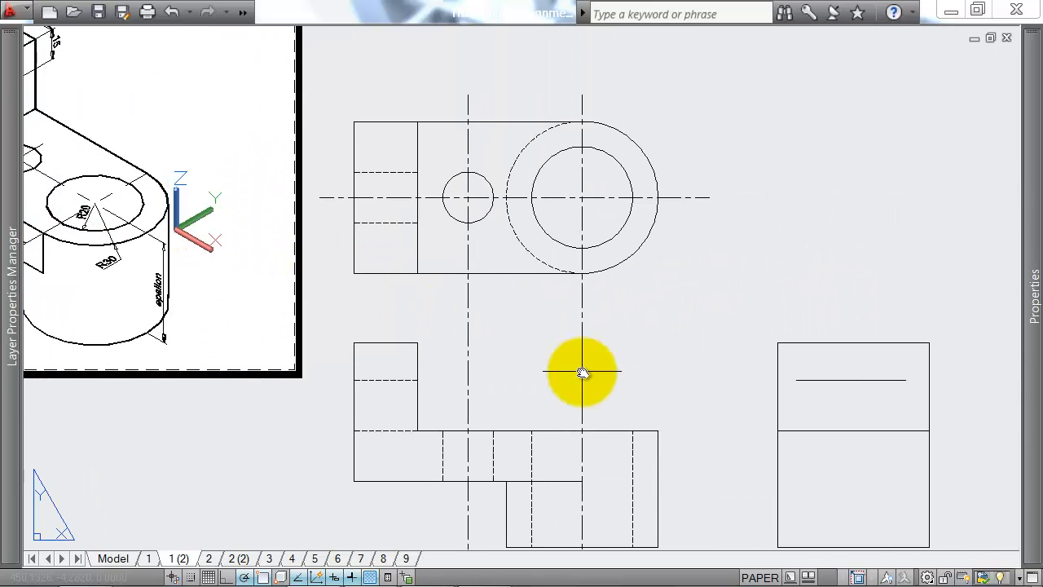
middle_click_drag(93, 187, 308, 191)
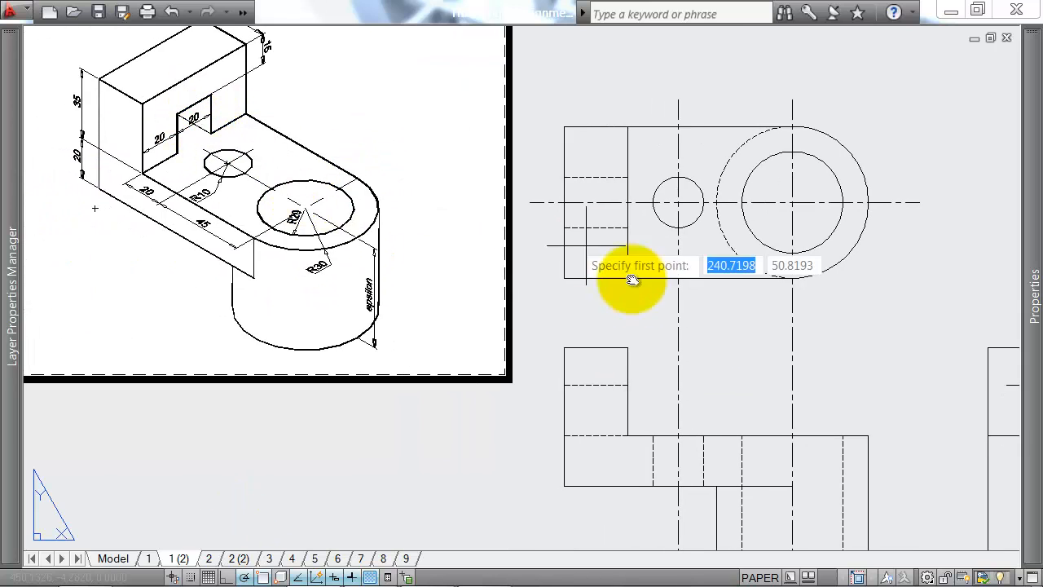
scroll(766, 287, "down", 3)
middle_click_drag(828, 300, 555, 294)
scroll(570, 314, "up", 2)
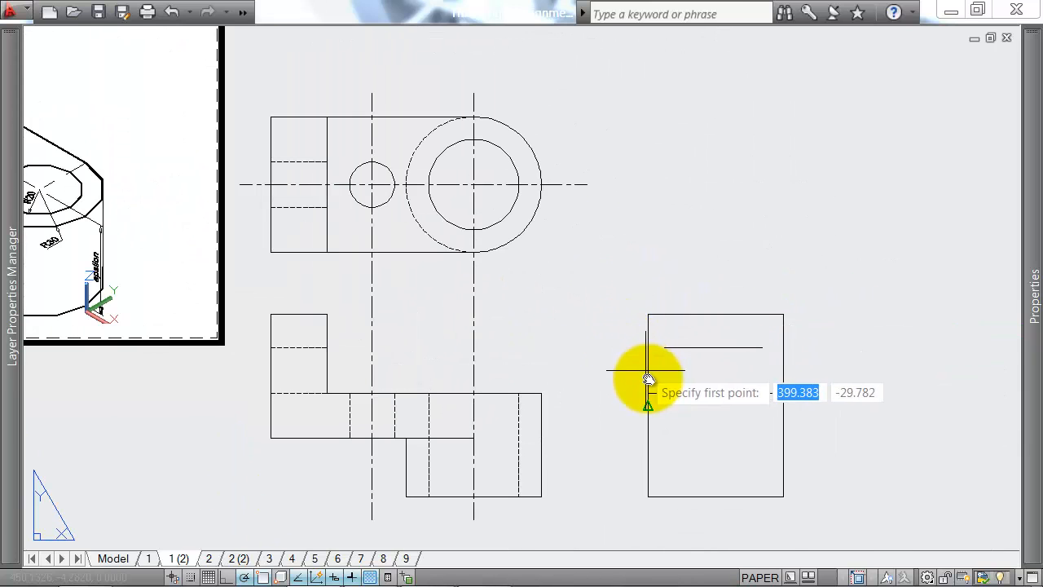
left_click(693, 349)
key("Return")
key("Return")
Step: Draw the slot's right vertical side in the side view, 20 from the right edge, up to the slot's top line
type("2")
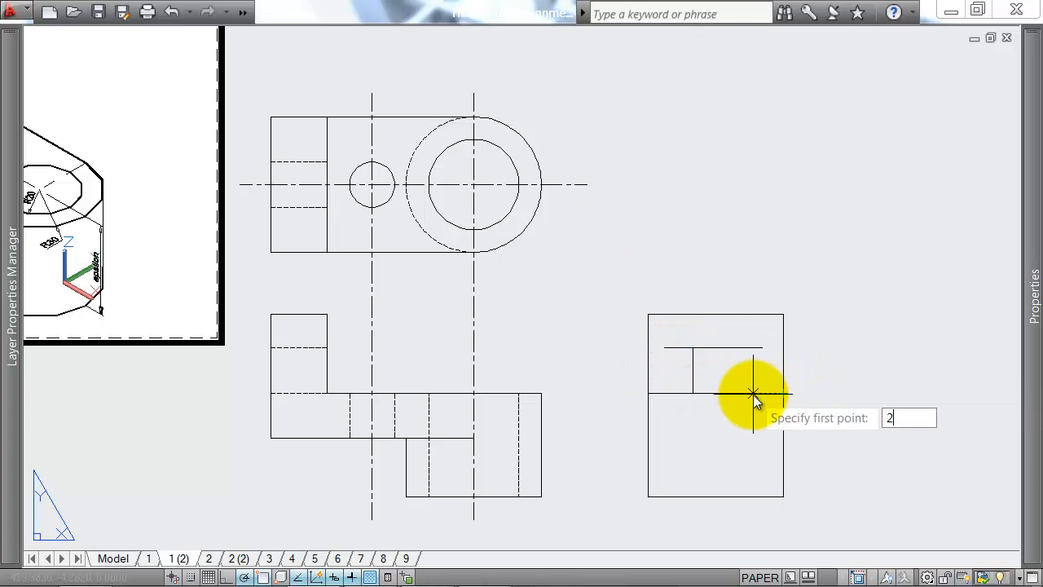
type("0")
key("Return")
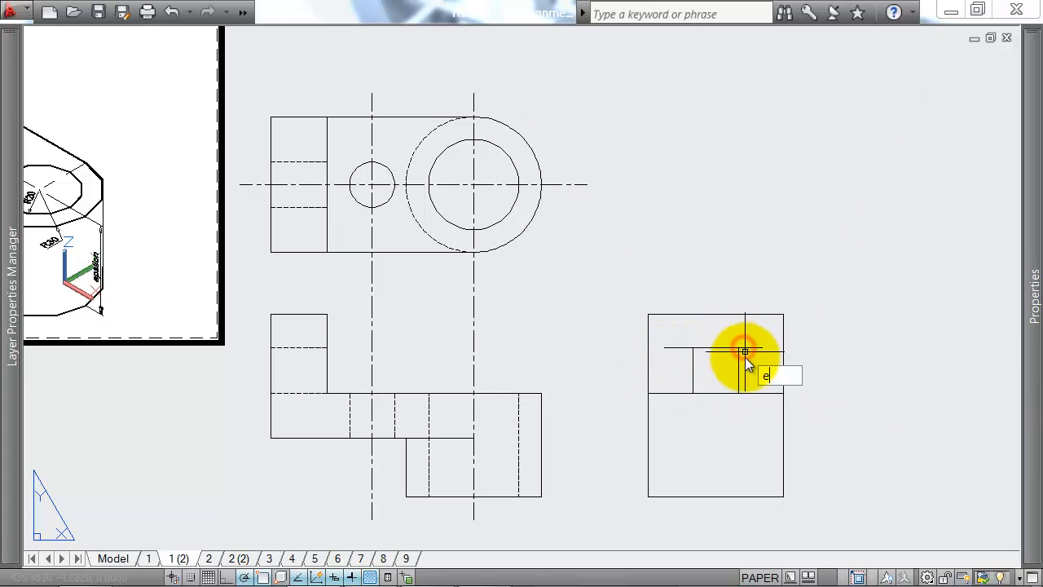
Step: Trim the slot's top line back to the slot's two vertical sides in the side view
key("Return")
key("Escape")
type("tr")
key("Return")
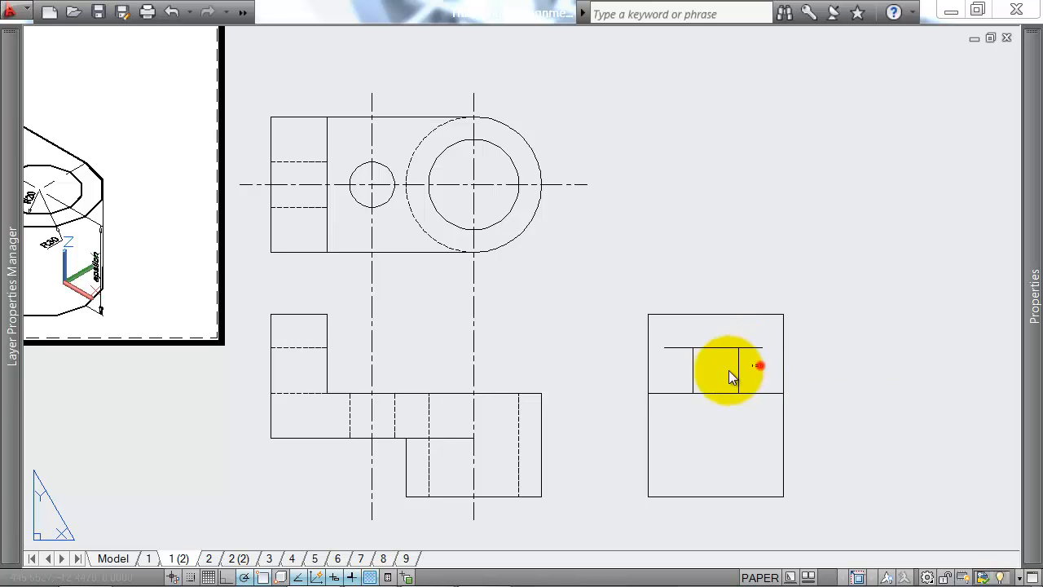
left_click(669, 375)
key("Return")
left_click(677, 353)
left_click(670, 341)
left_click(768, 342)
left_click(750, 359)
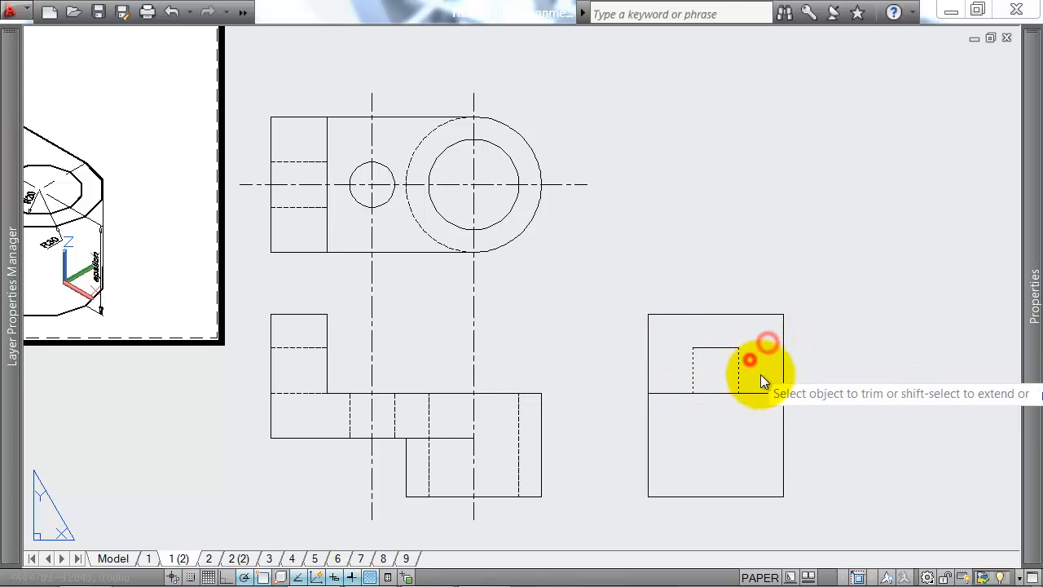
Step: Draw a vertical centre line through the middle of the side view, extending beyond its upper and lower edges
type("l")
key("Return")
scroll(686, 407, "down", 2)
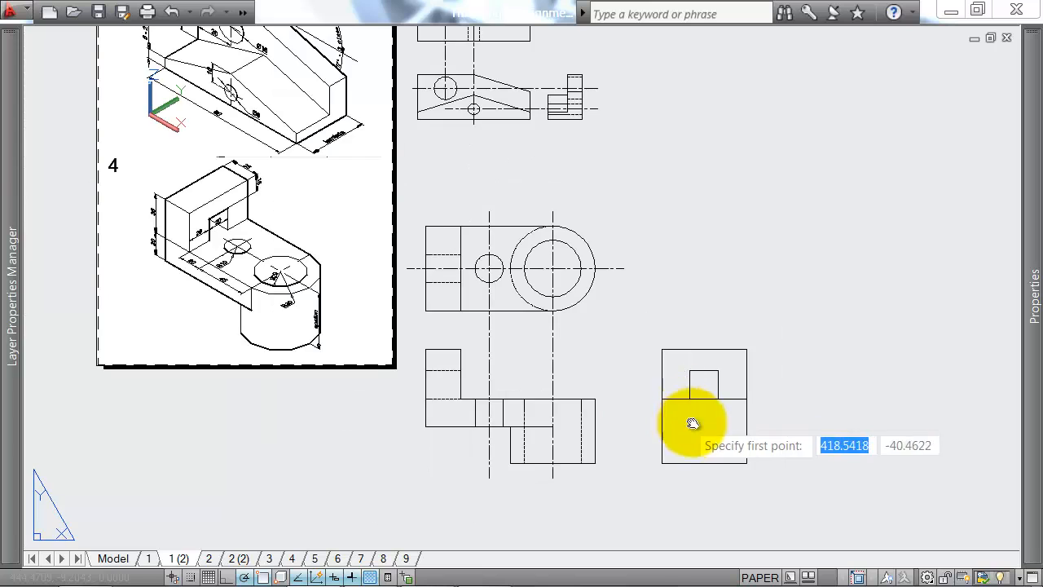
middle_click_drag(688, 424, 708, 361)
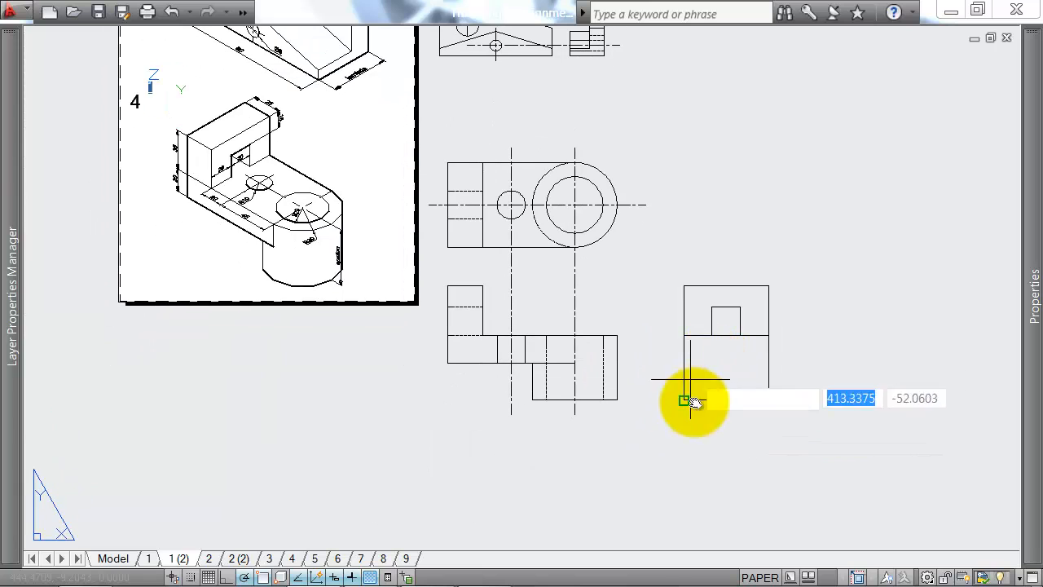
left_click(728, 254)
left_click(730, 426)
key("Return")
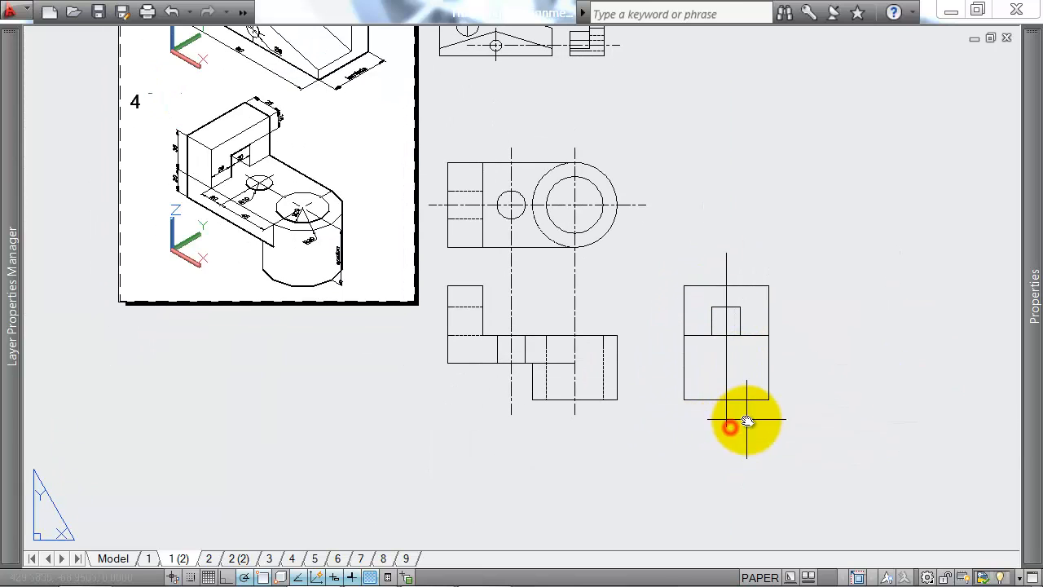
Step: Set the linetype of the side view's vertical centre line to CENTER
left_click(746, 420)
left_click(692, 444)
mouse_move(1034, 294)
left_click(889, 133)
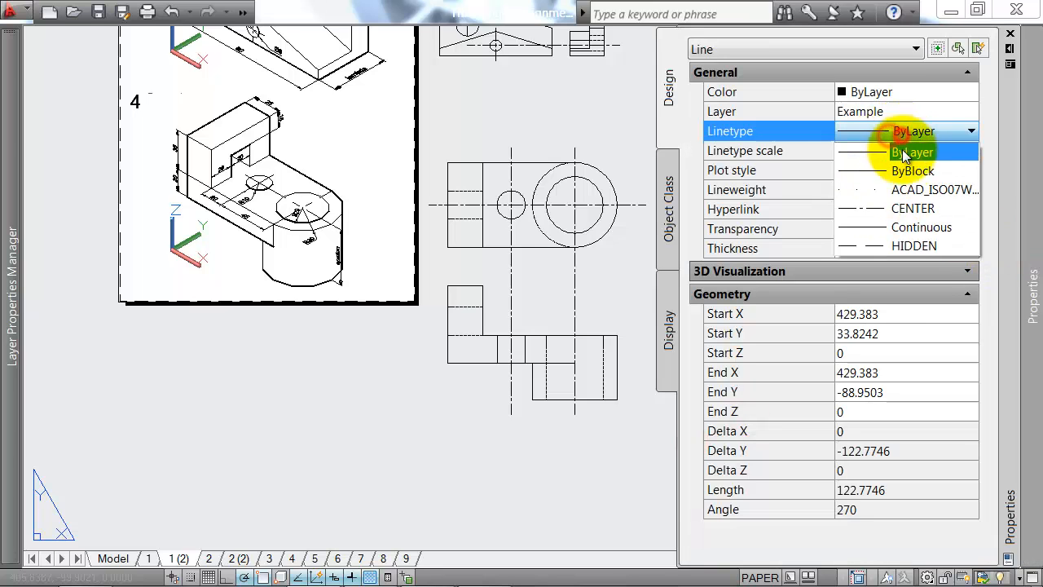
left_click(907, 208)
key("Escape")
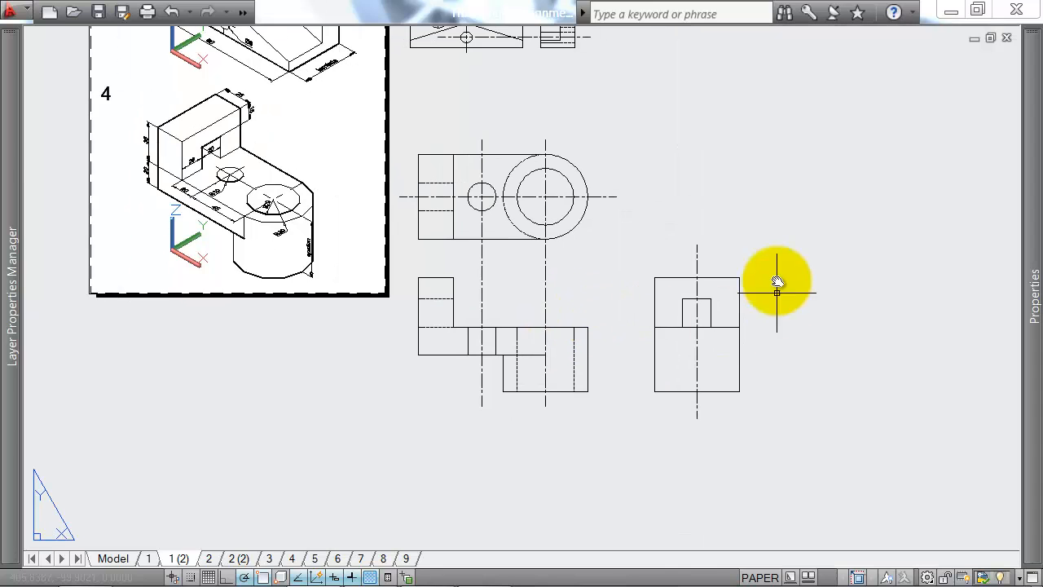
Step: Draw a horizontal line across the full width of the side view, level with the plate's underside in the front view
scroll(703, 346, "up", 3)
type("l")
key("Return")
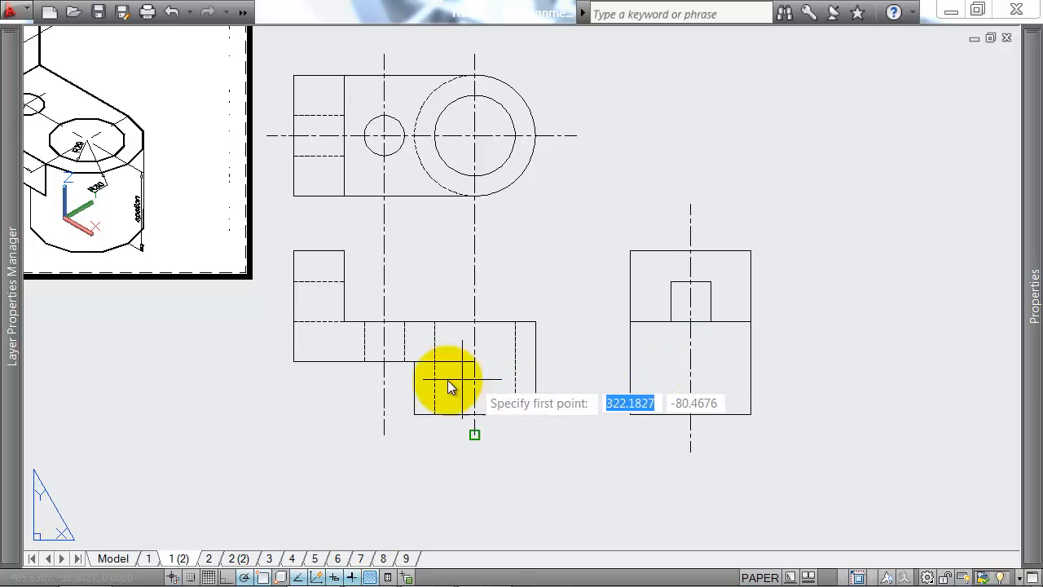
scroll(407, 358, "down", 2)
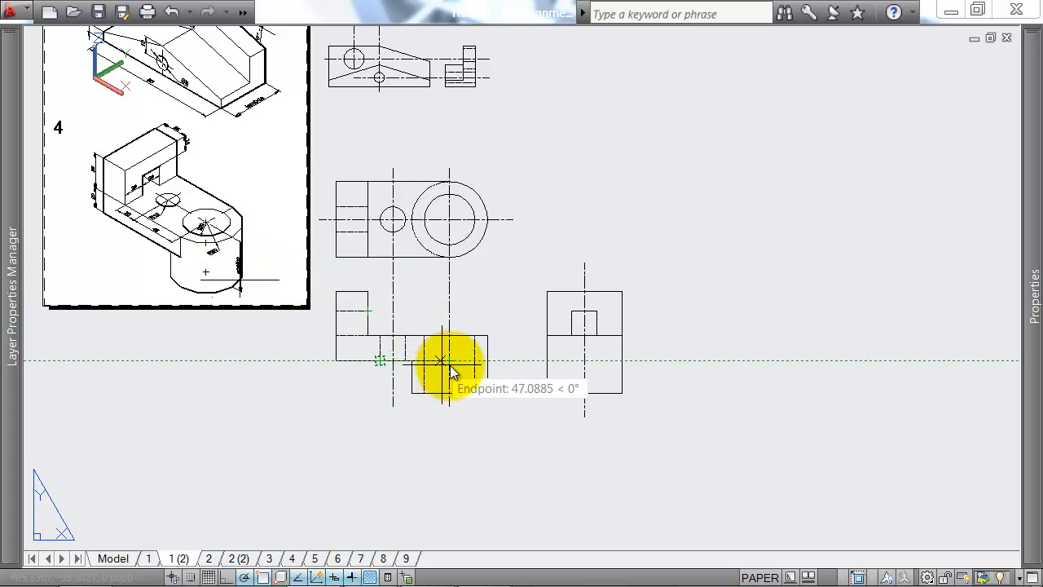
left_click(547, 365)
left_click(624, 362)
key("Escape")
Step: Set the linetype of the side view's plate underside line to HIDDEN
left_click(619, 357)
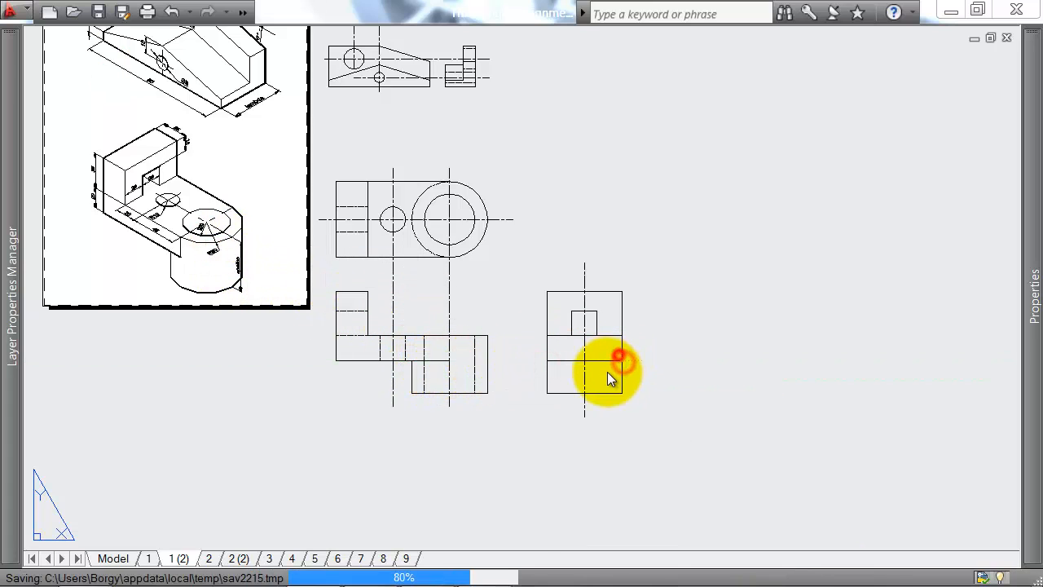
left_click(607, 373)
mouse_move(1034, 295)
left_click(931, 135)
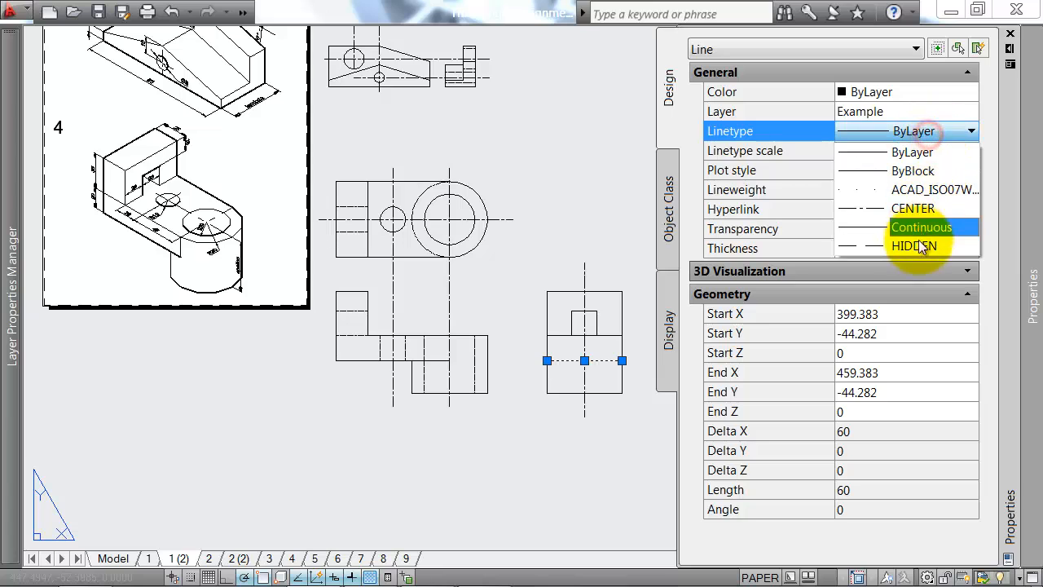
left_click(919, 239)
key("Escape")
Step: Check the small hole on the isometric and draw its left edge in the side view from the slot's lower-left corner to the plate's underside
scroll(576, 379, "up", 3)
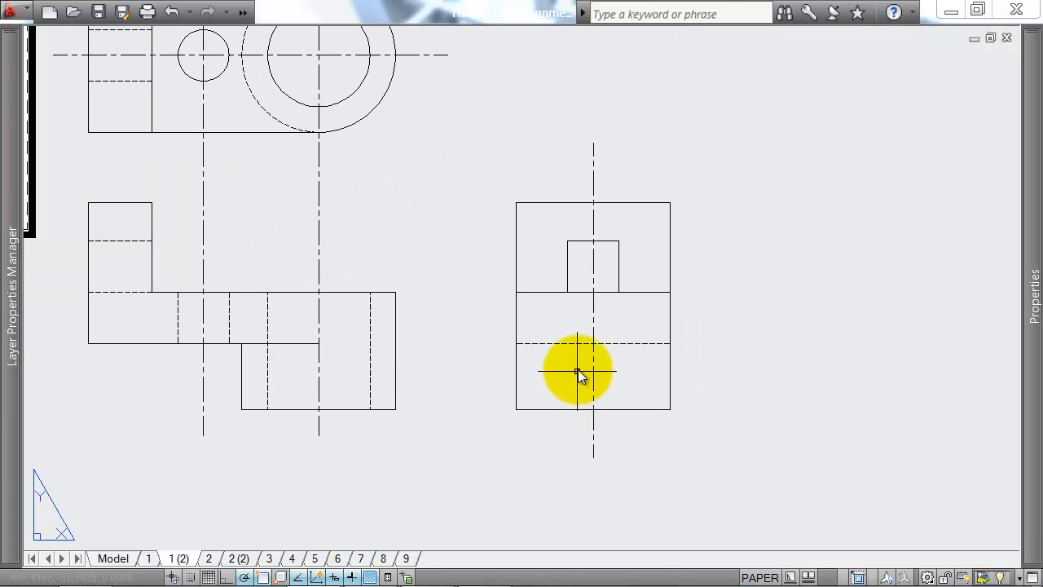
key("Return")
scroll(582, 367, "down", 2)
middle_click_drag(591, 352, 609, 368)
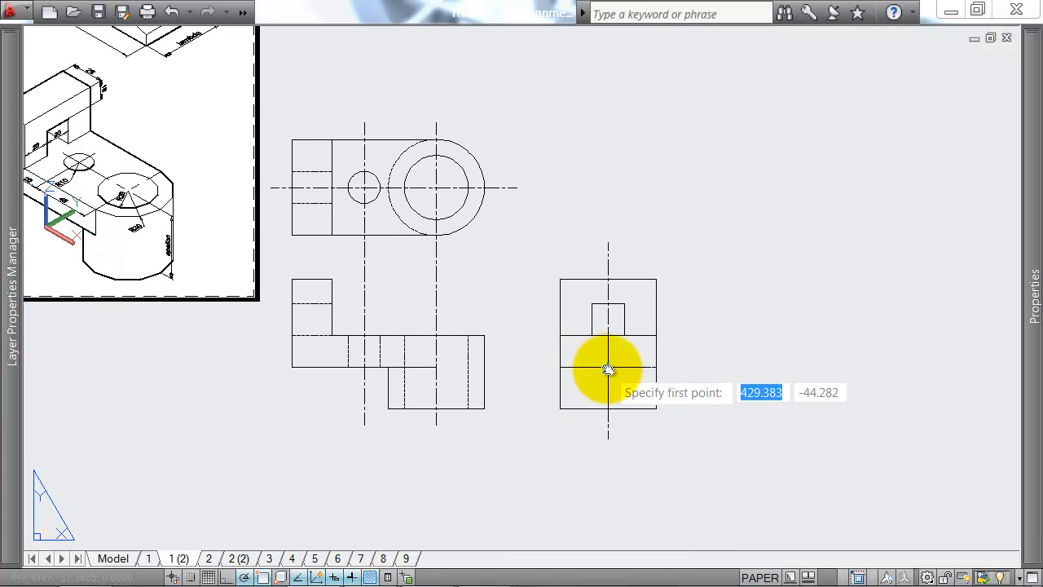
middle_click_drag(423, 265, 575, 279)
scroll(273, 183, "up", 2)
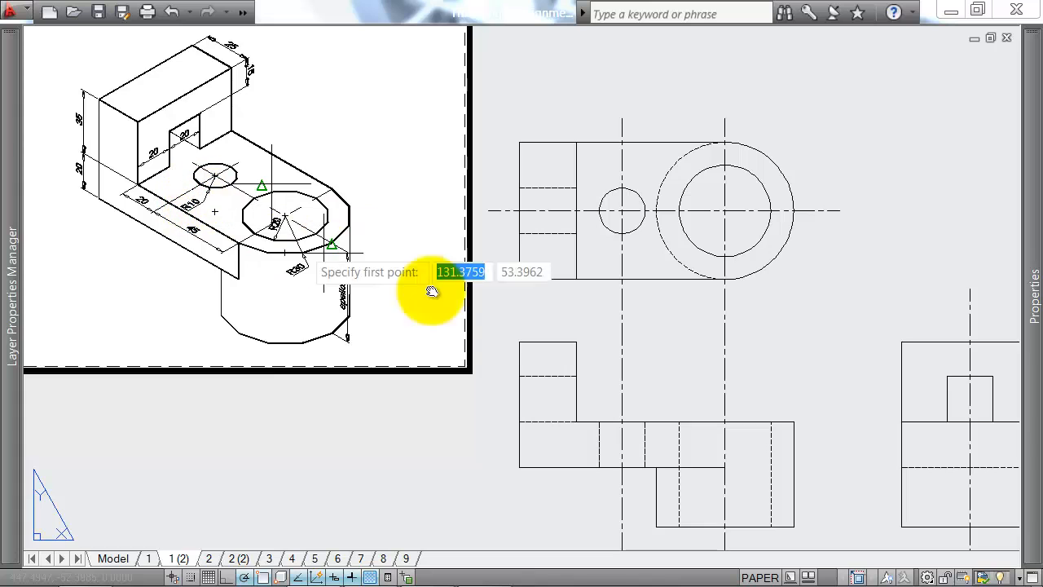
middle_click_drag(431, 292, 180, 193)
left_click(695, 323)
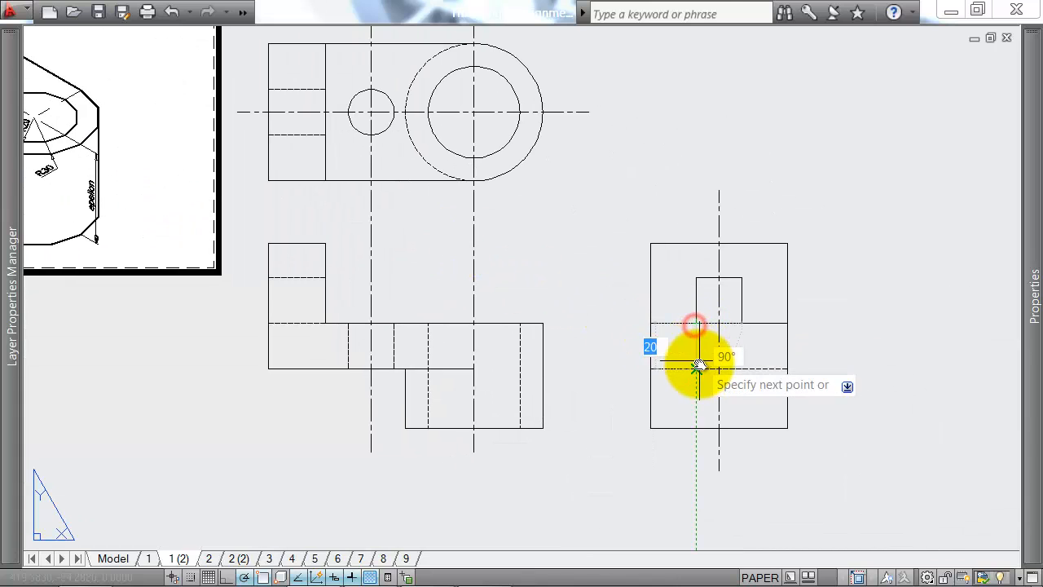
left_click(696, 369)
key("Return")
key("Return")
Step: Draw the small hole's right edge in the side view from the slot's lower-right corner down to the plate's underside
left_click(741, 324)
left_click(743, 369)
key("Return")
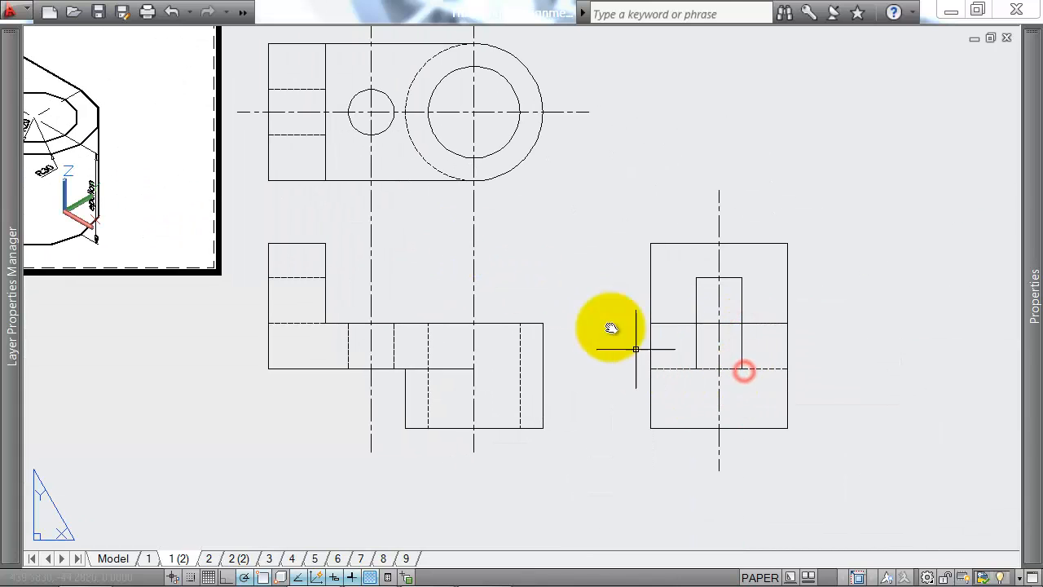
key("Return")
scroll(567, 293, "down", 4)
scroll(520, 315, "up", 3)
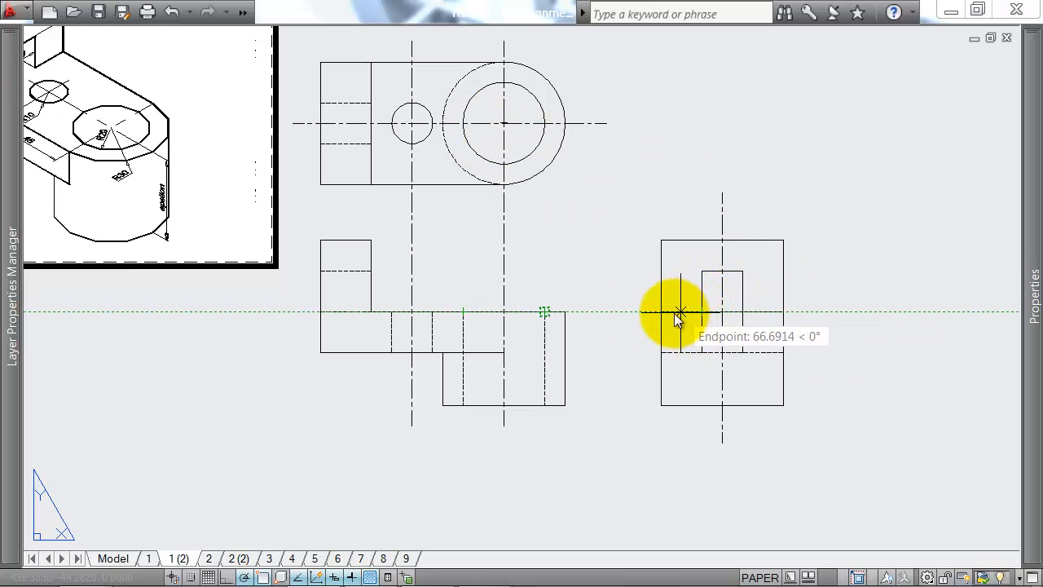
key("Escape")
Step: Copy the large hole's two hidden edges from the front view to the side view, aligning the hole's axis with the side view's centre line
left_click(559, 323)
left_click(553, 328)
left_click(544, 320)
left_click(466, 336)
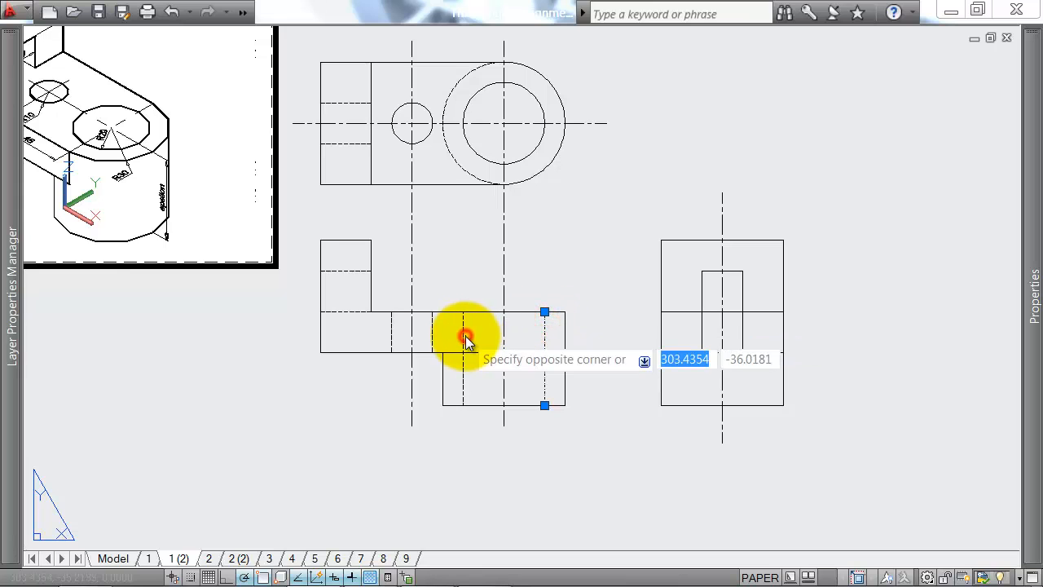
left_click(461, 337)
type("co")
key("Return")
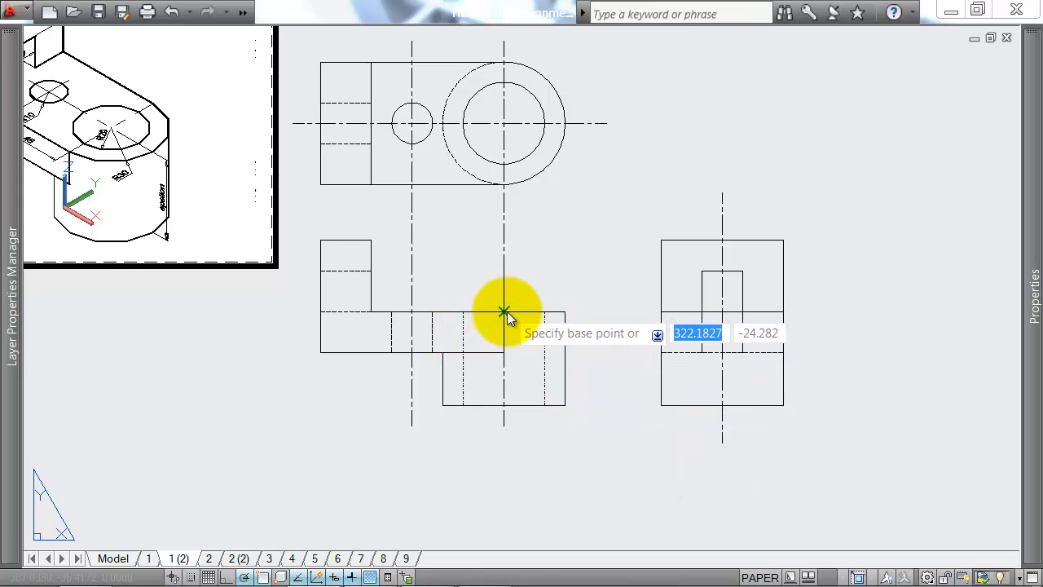
left_click(505, 313)
left_click(722, 312)
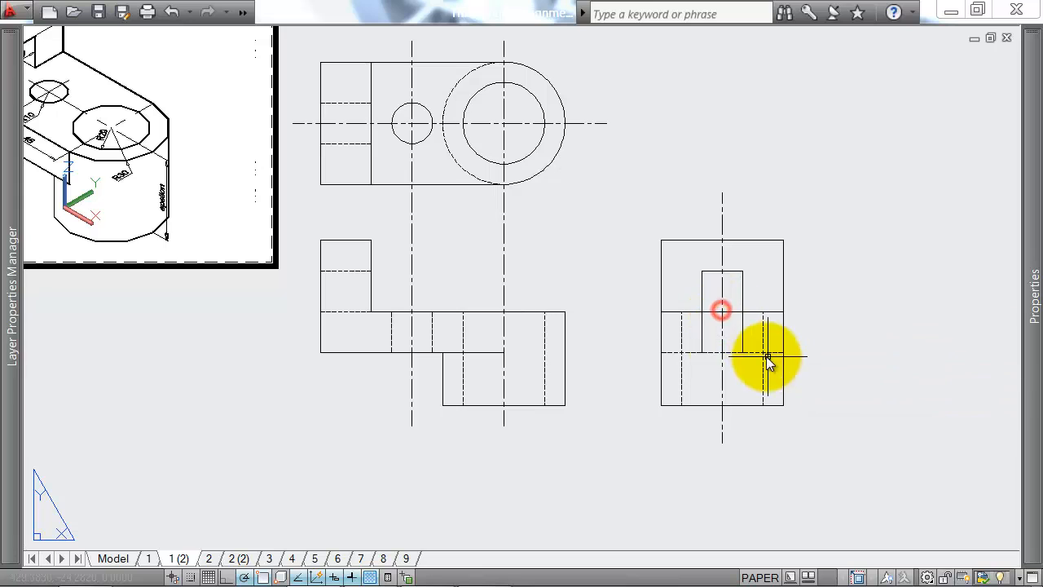
key("Return")
Step: Set the linetype of the small hole's two vertical edges in the side view to HIDDEN
left_click(702, 323)
left_click(748, 333)
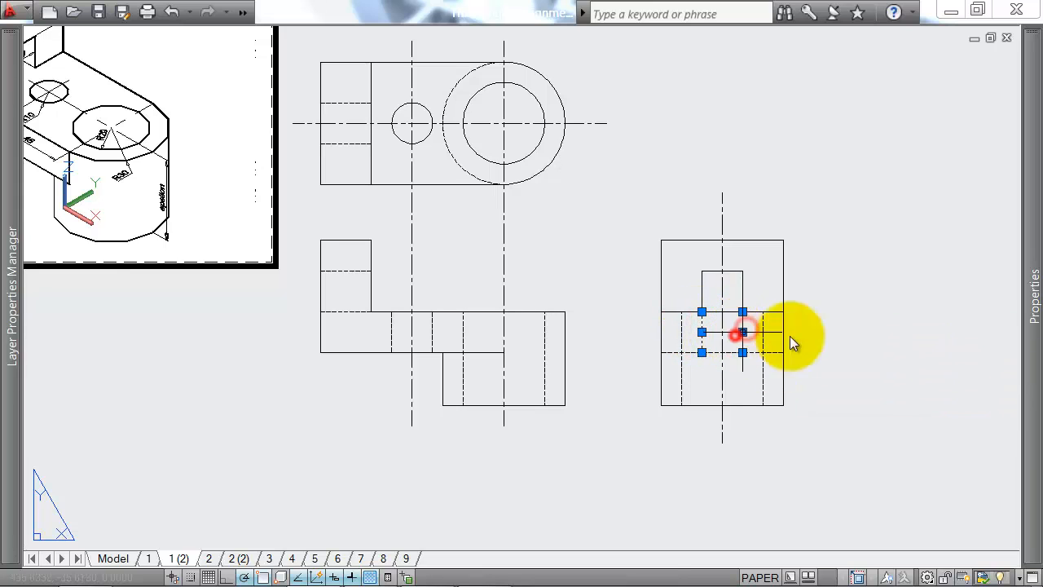
key("ctrl+1")
left_click(933, 130)
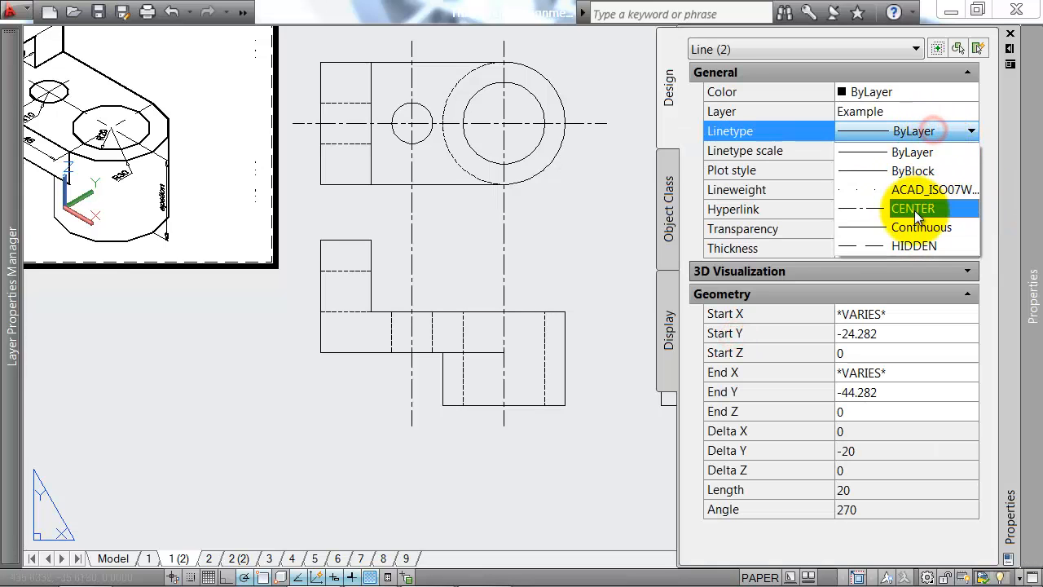
left_click(917, 244)
key("Escape")
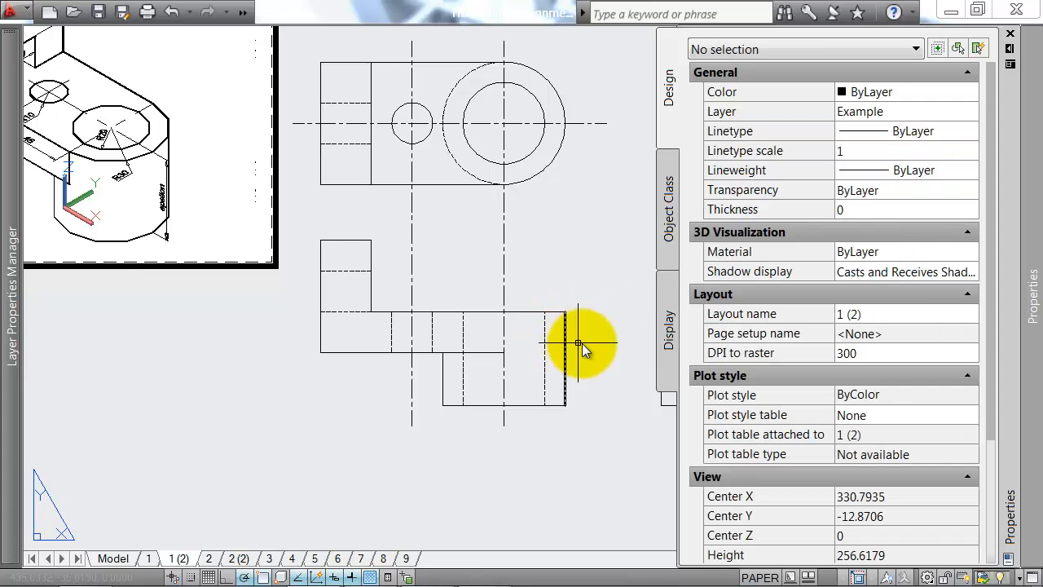
key("ctrl+1")
Step: Review exercise 4's plan, front and side views against the isometric, and look over exercise 3's views
mouse_move(622, 203)
middle_mouse_down()
mouse_move(644, 282)
mouse_move(618, 277)
middle_mouse_up()
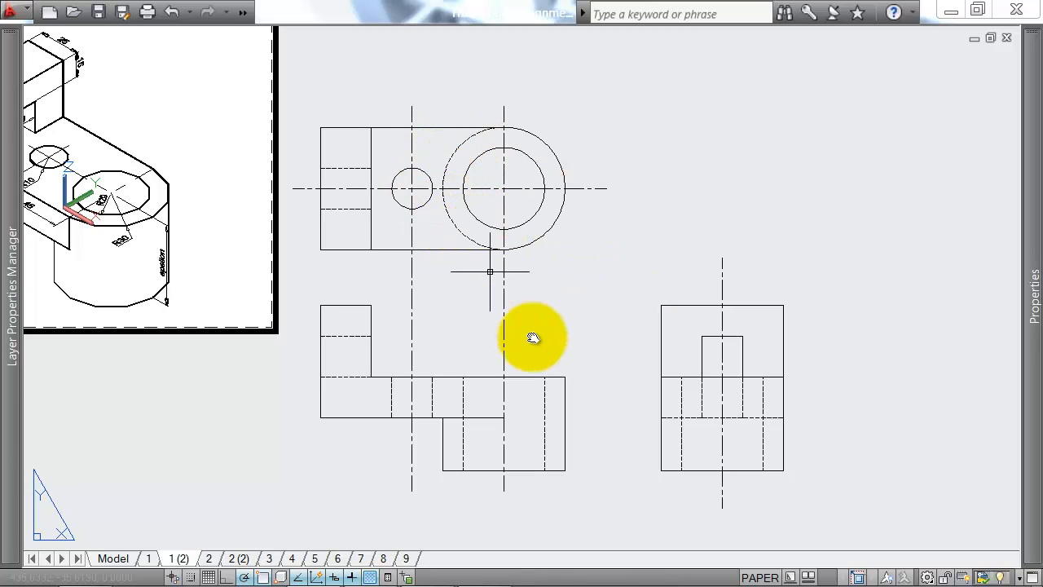
scroll(507, 418, "up", 3)
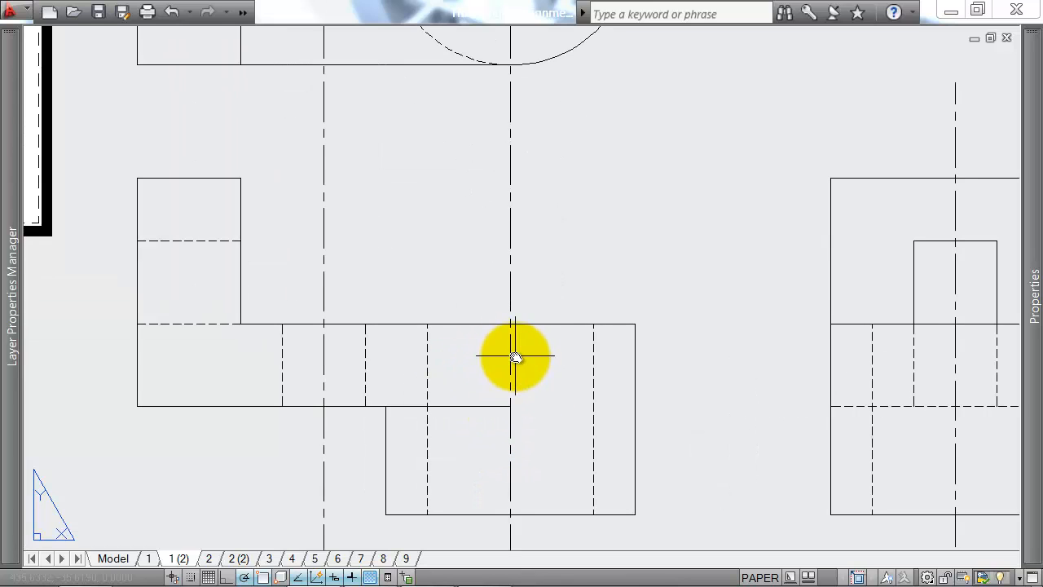
scroll(550, 396, "down", 2)
middle_click_drag(572, 332, 569, 356)
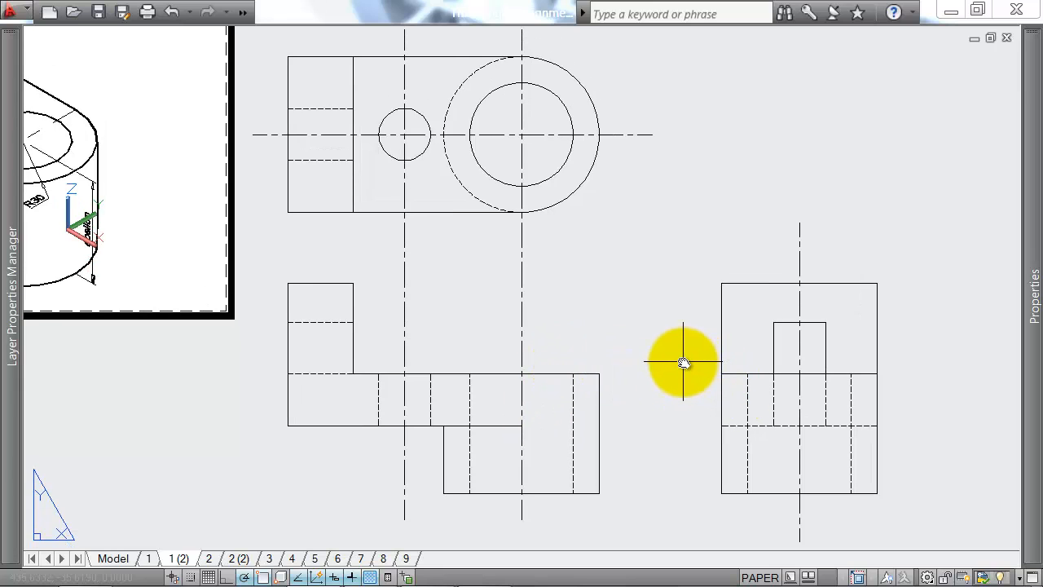
scroll(603, 371, "down", 2)
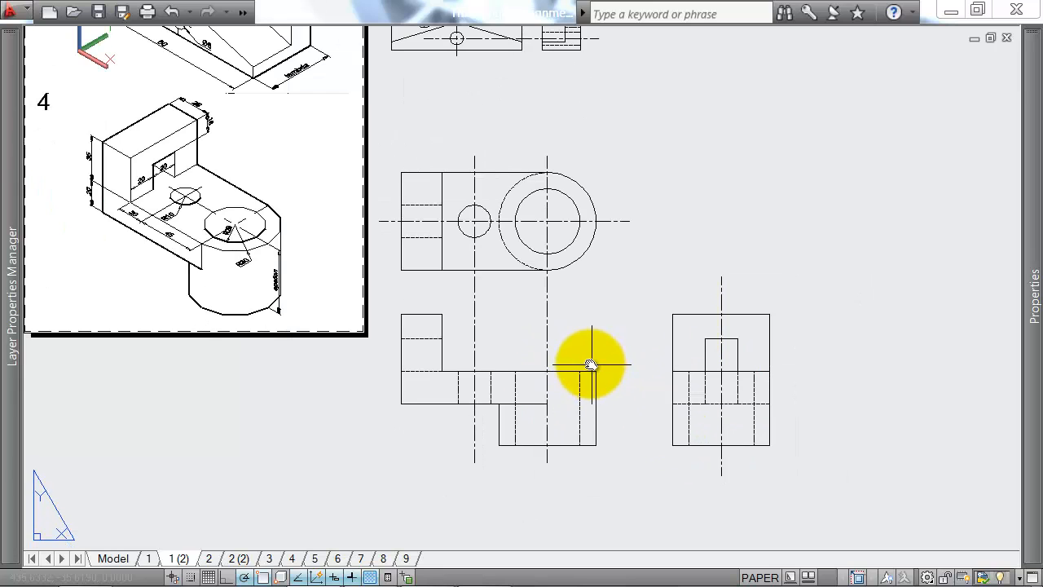
middle_click_drag(318, 307, 410, 333)
scroll(342, 314, "up", 2)
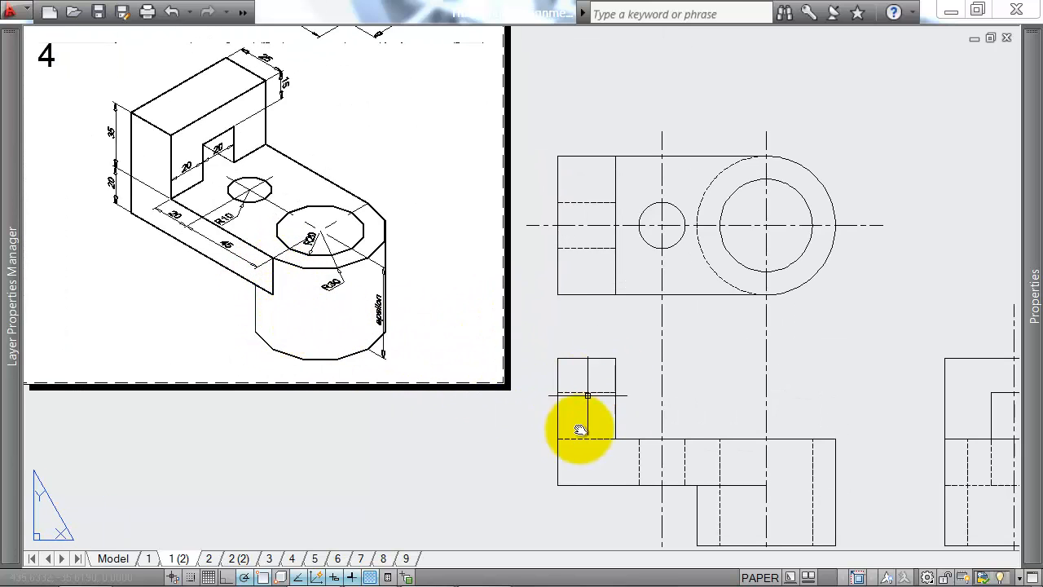
scroll(470, 359, "down", 2)
middle_click_drag(741, 375, 582, 379)
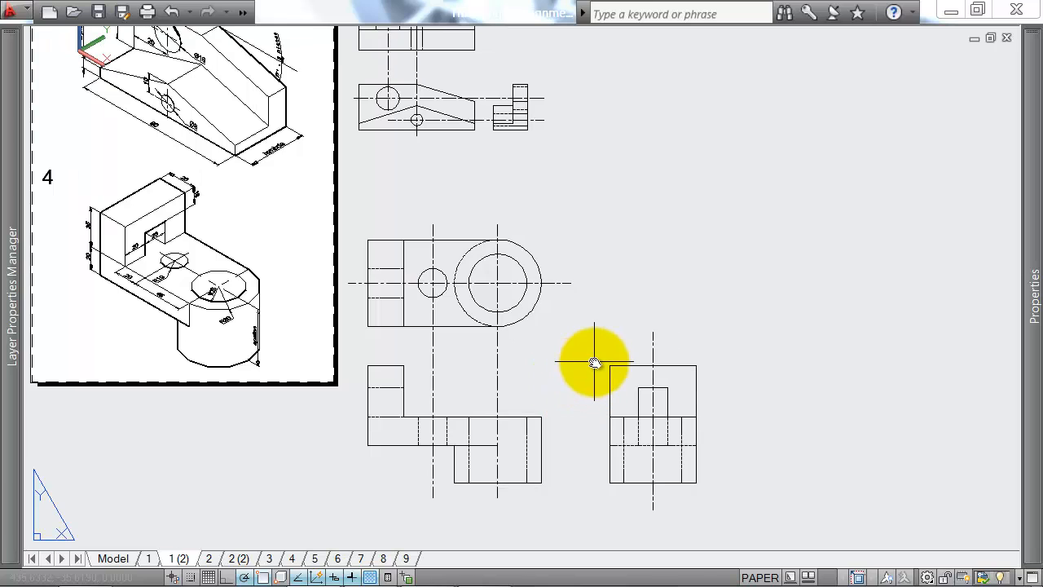
scroll(627, 350, "down", 3)
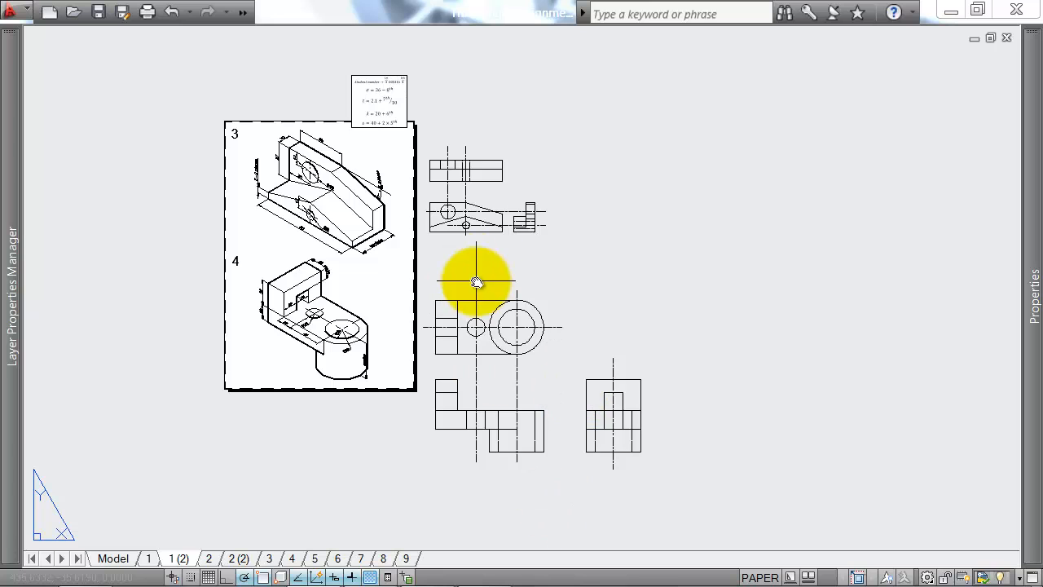
scroll(448, 182, "up", 2)
scroll(483, 232, "up", 2)
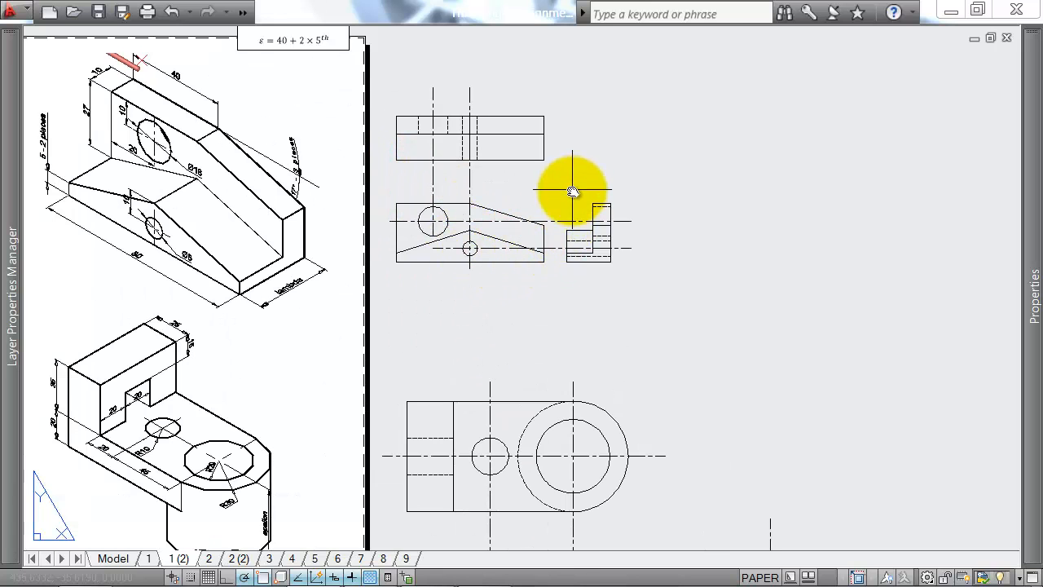
scroll(633, 277, "up", 1)
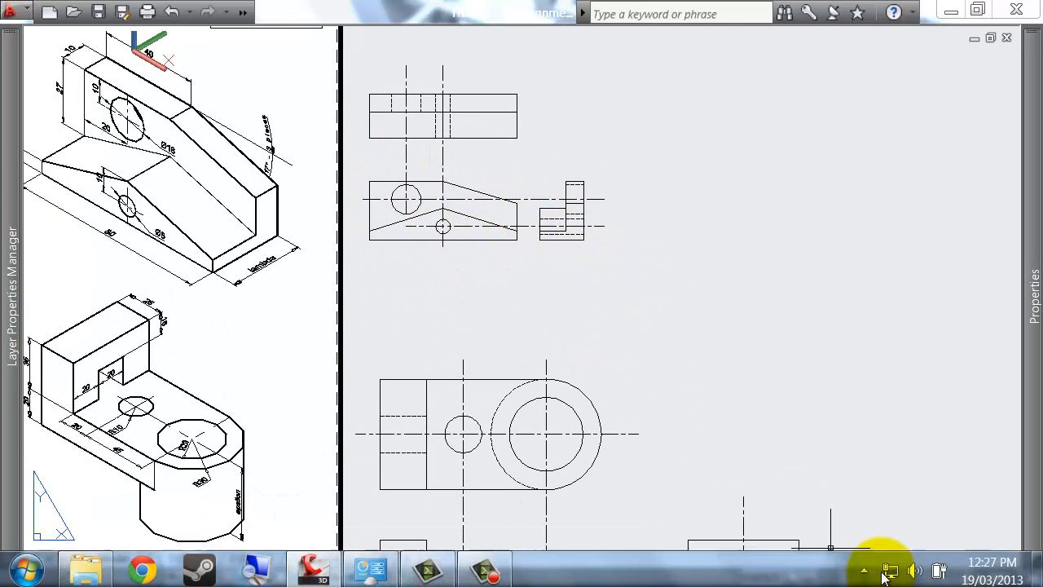